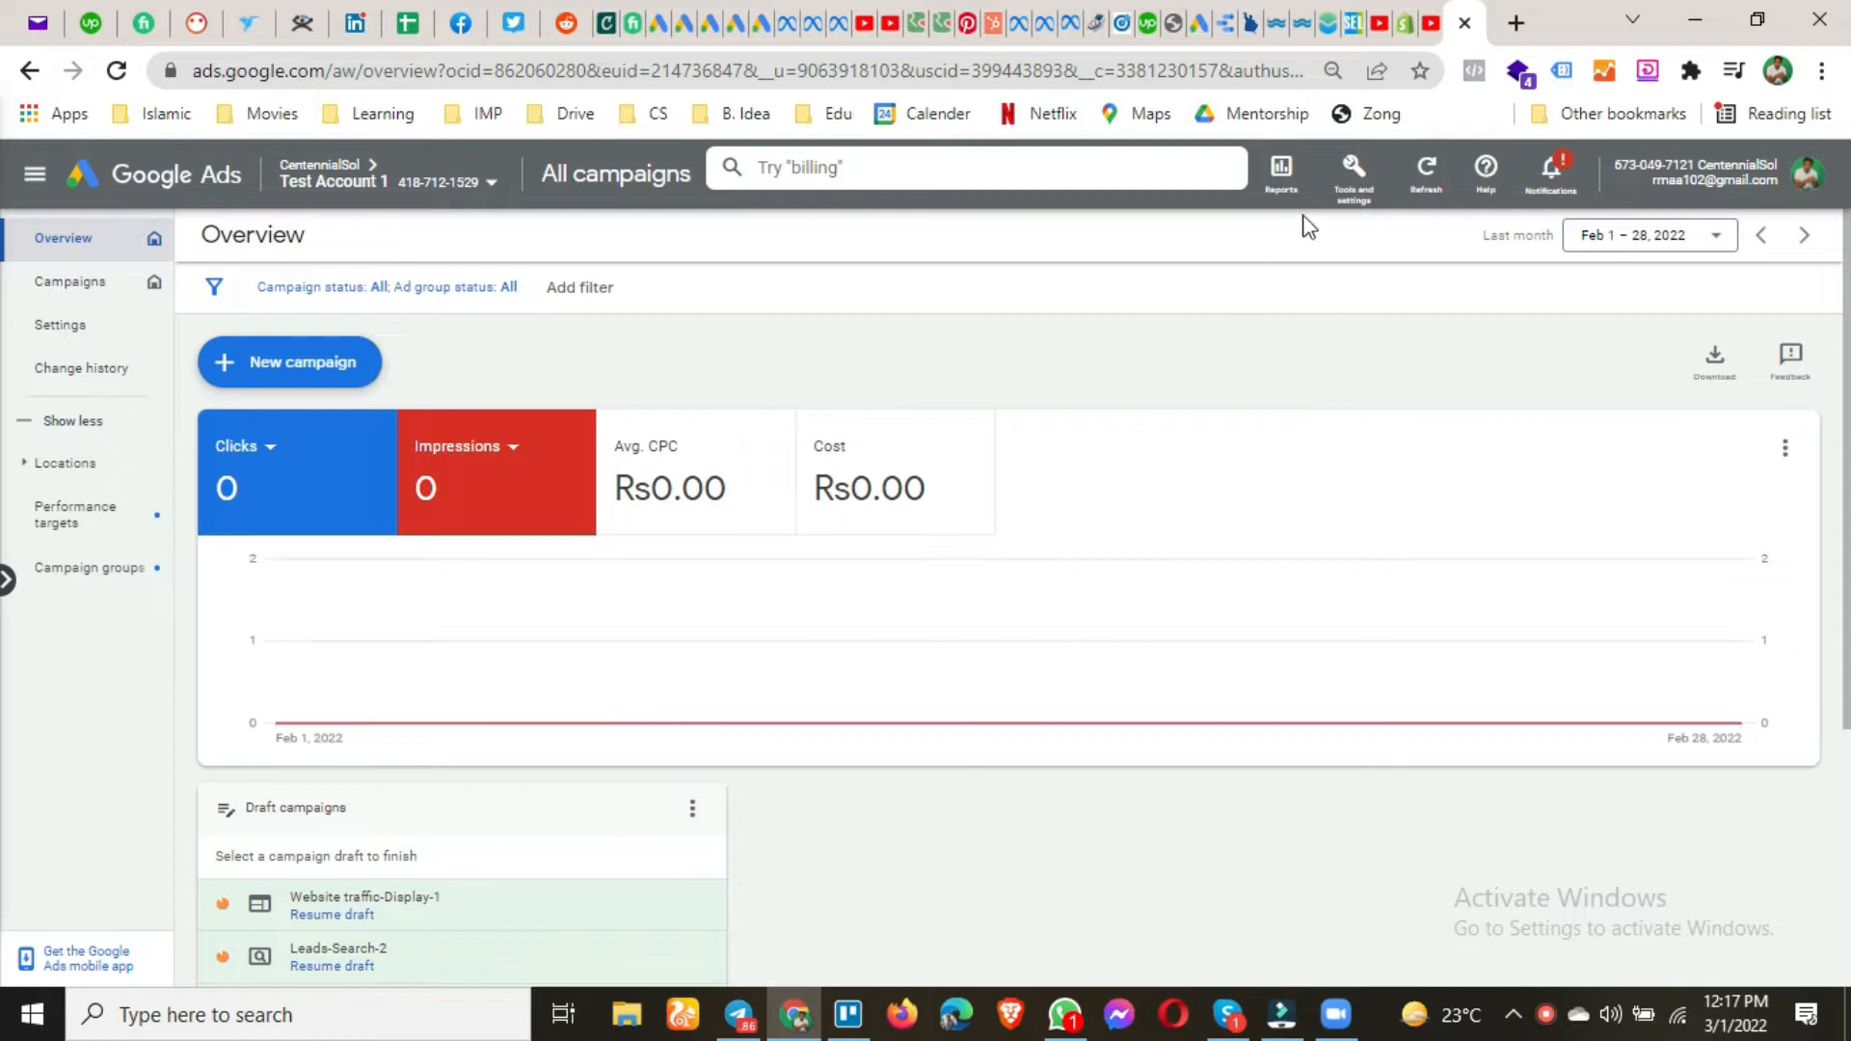
Open the linked accounts page and review the Google and third-party products available for linking.
click(1347, 183)
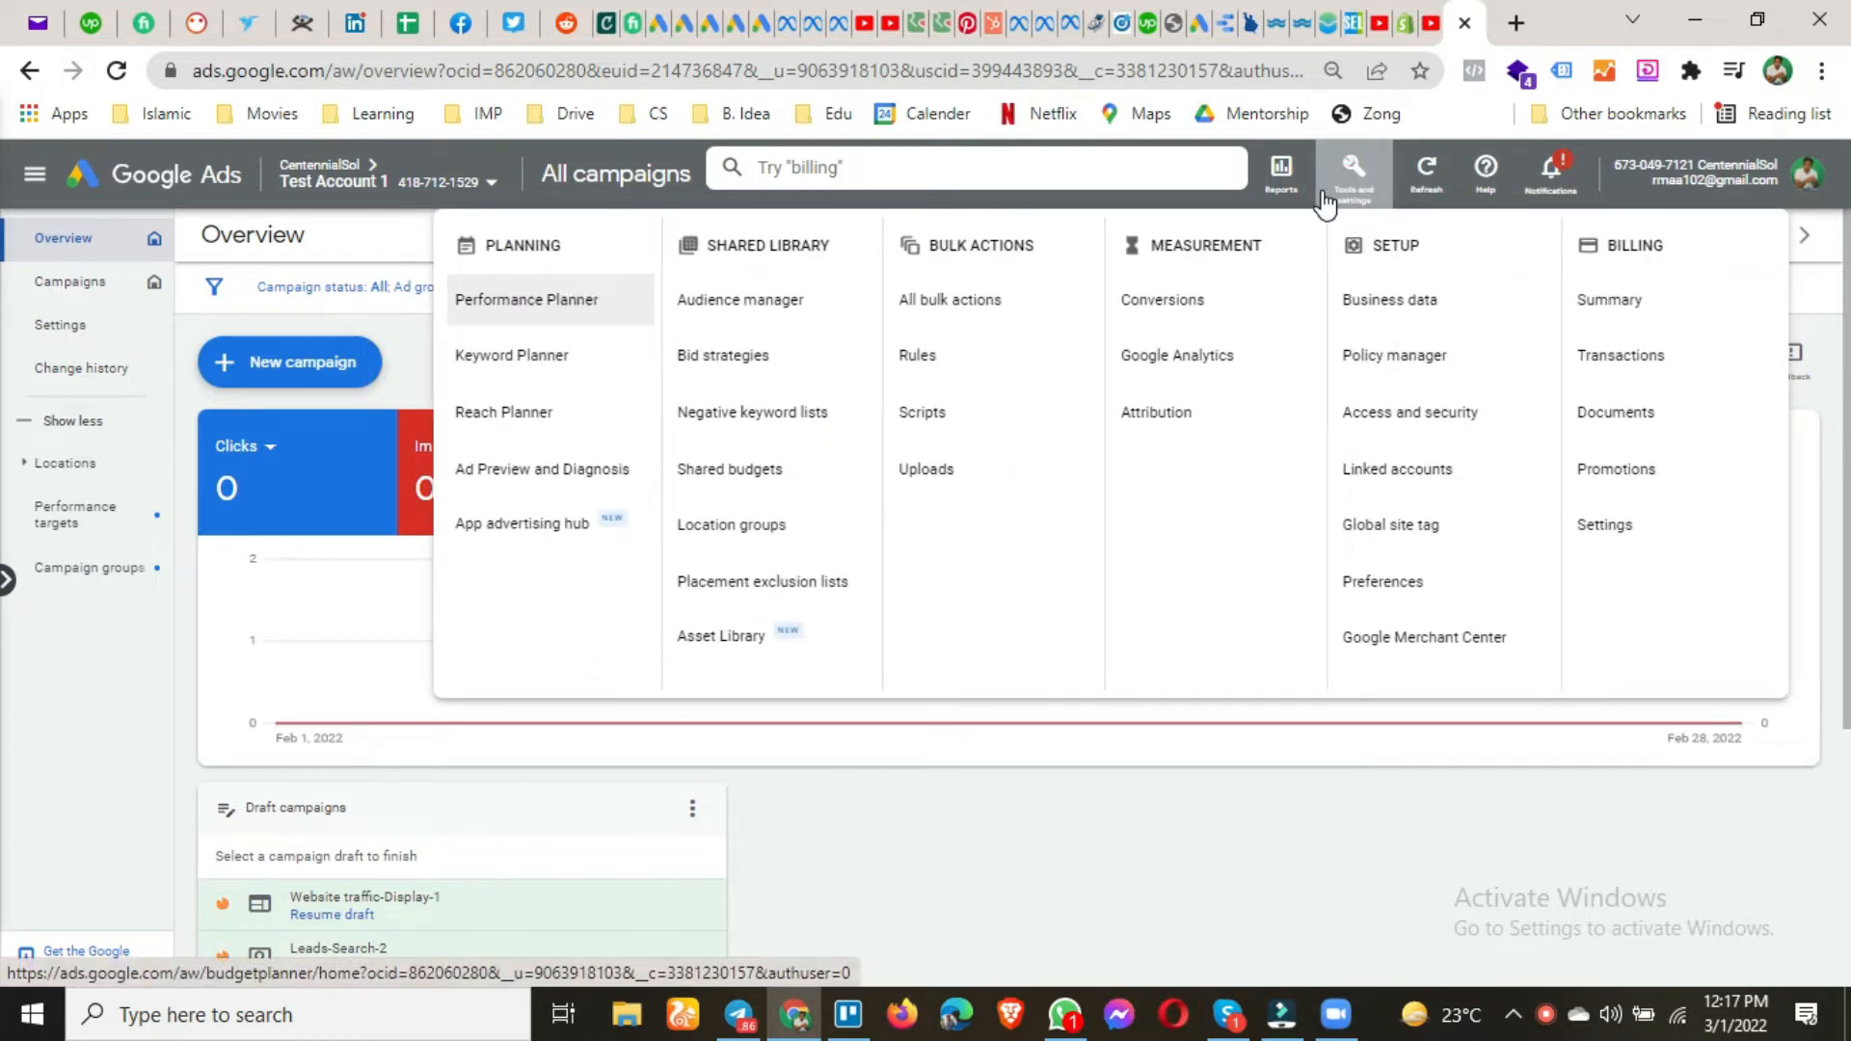
click(1415, 479)
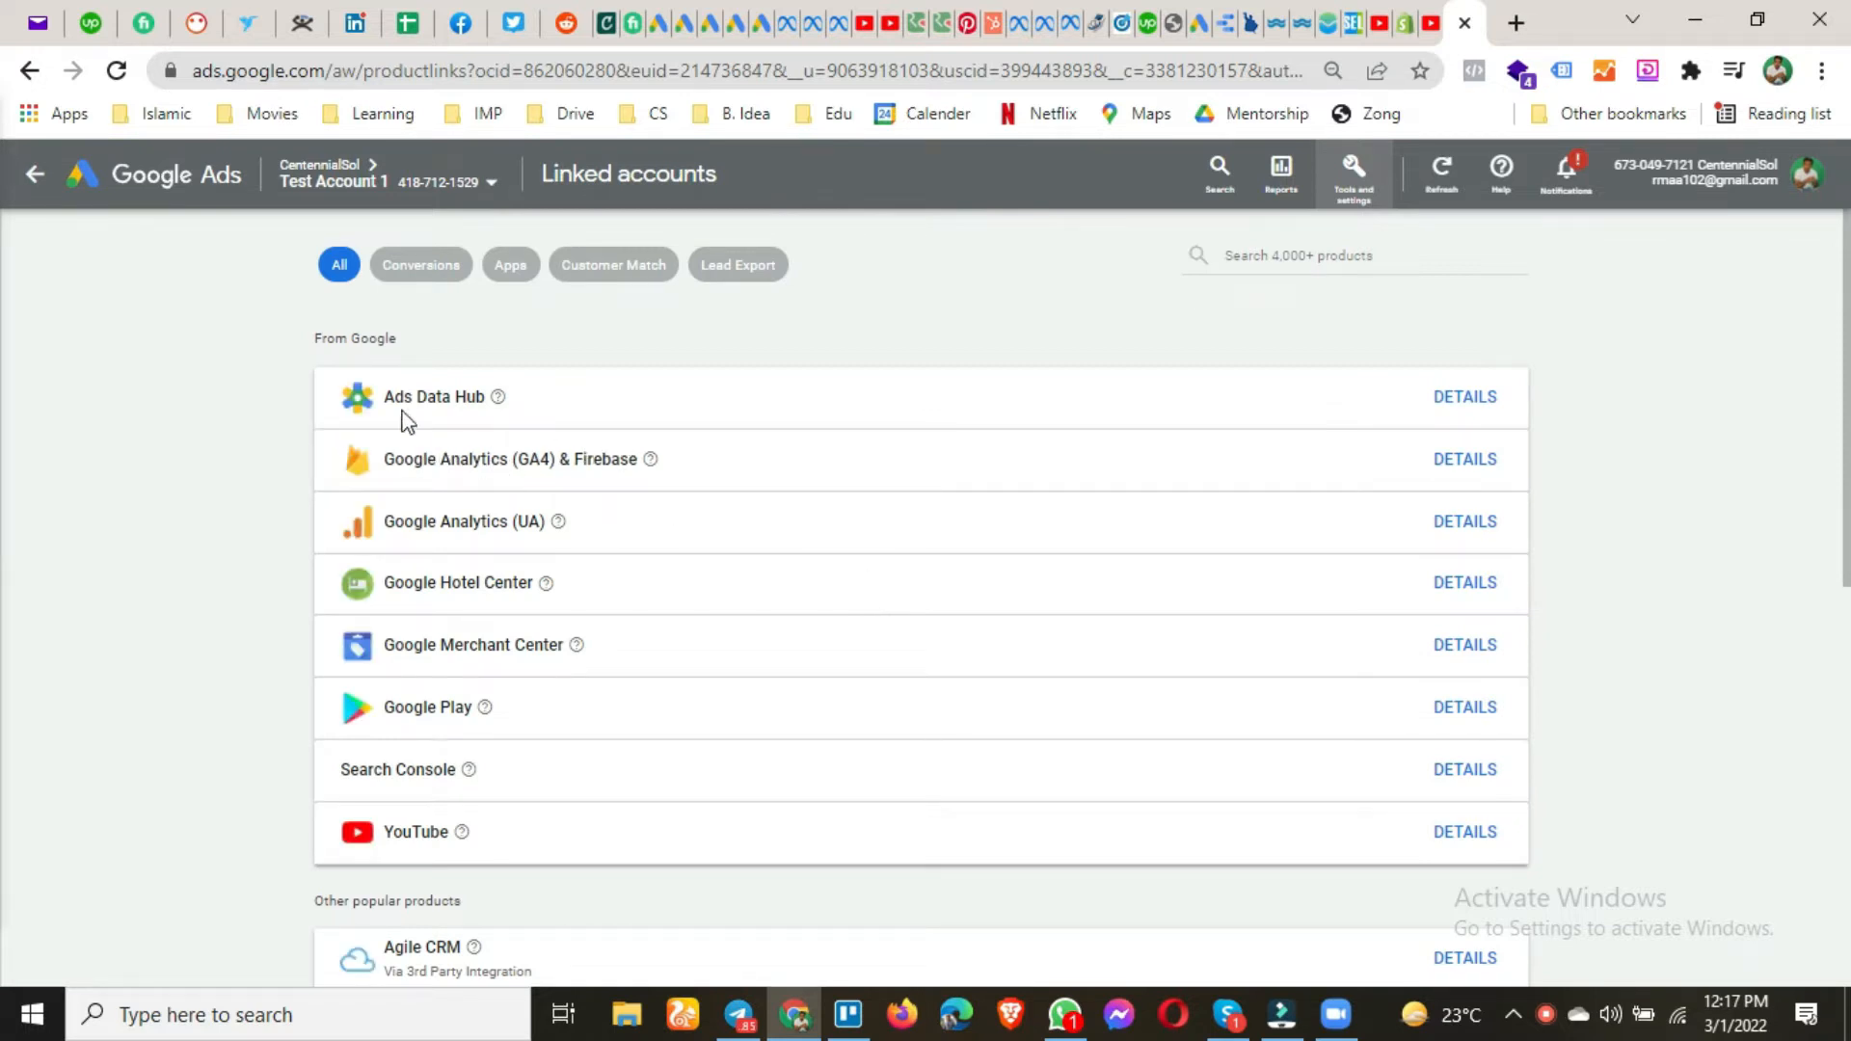
scroll(541, 426, down, 1)
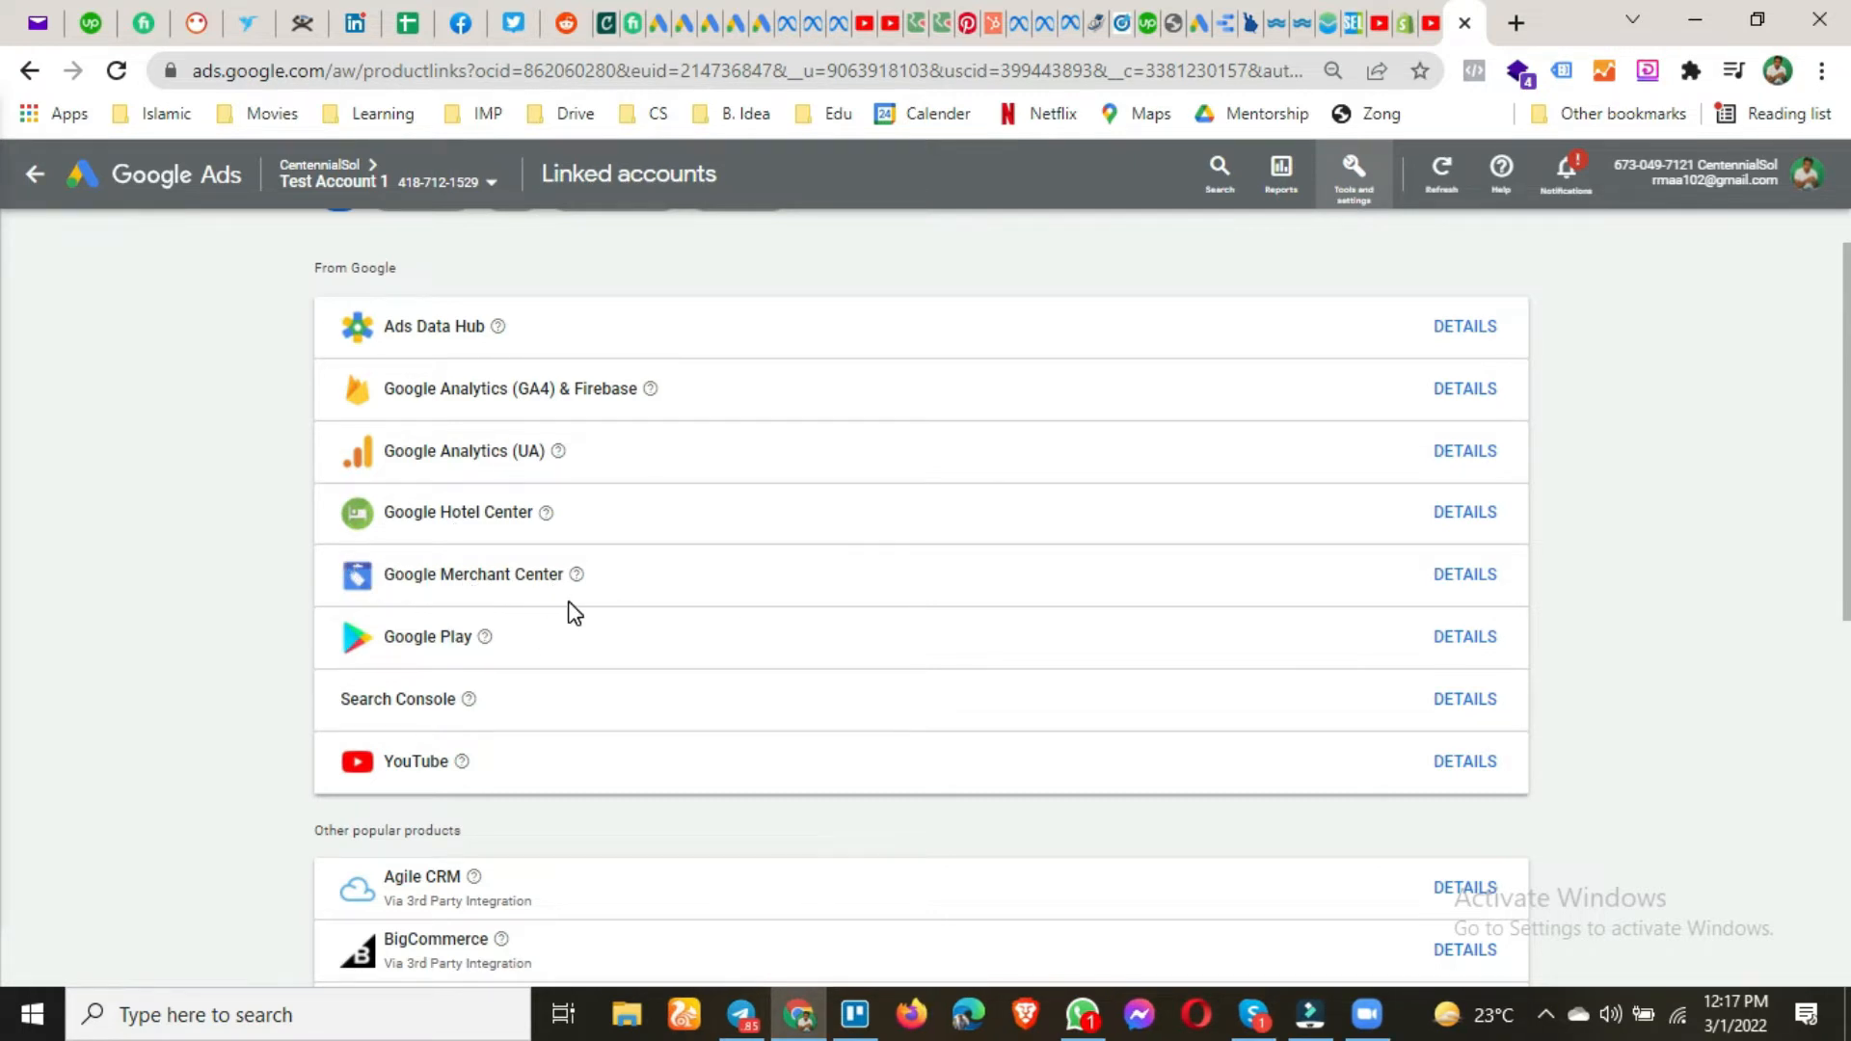
scroll(575, 613, down, 2)
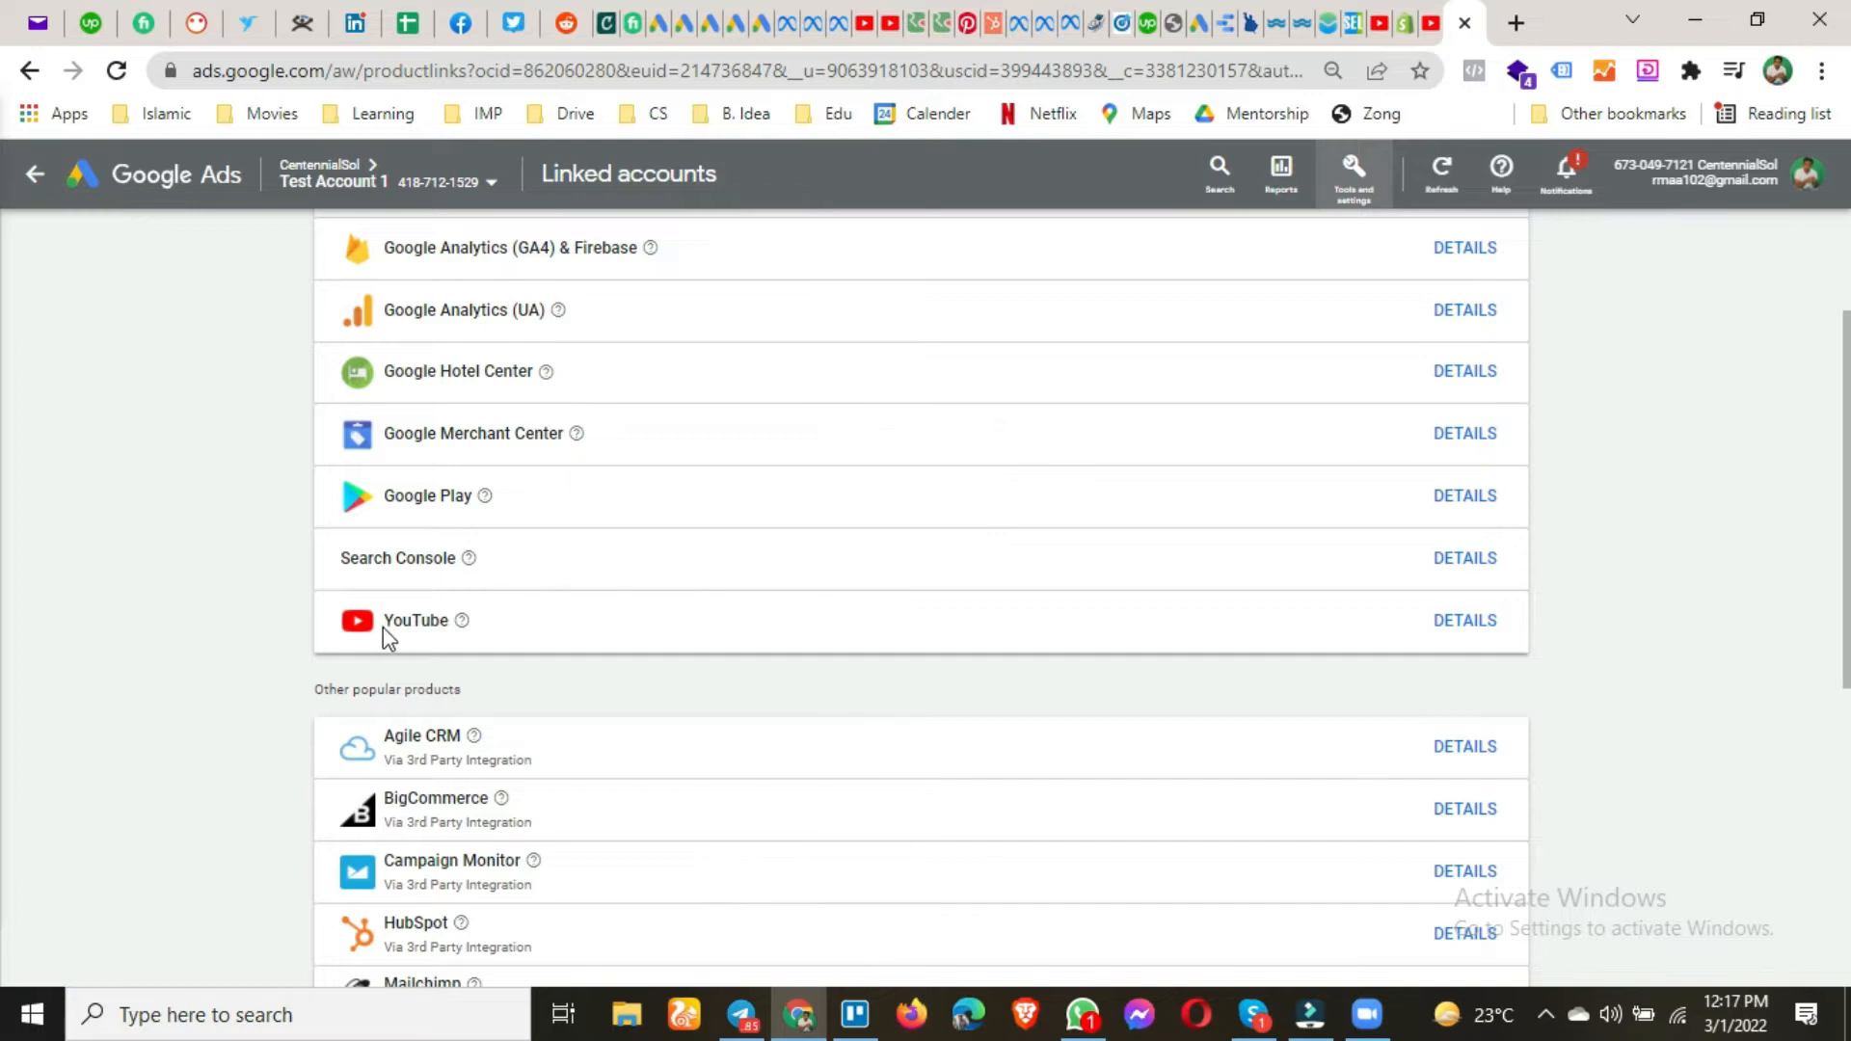
scroll(498, 723, down, 8)
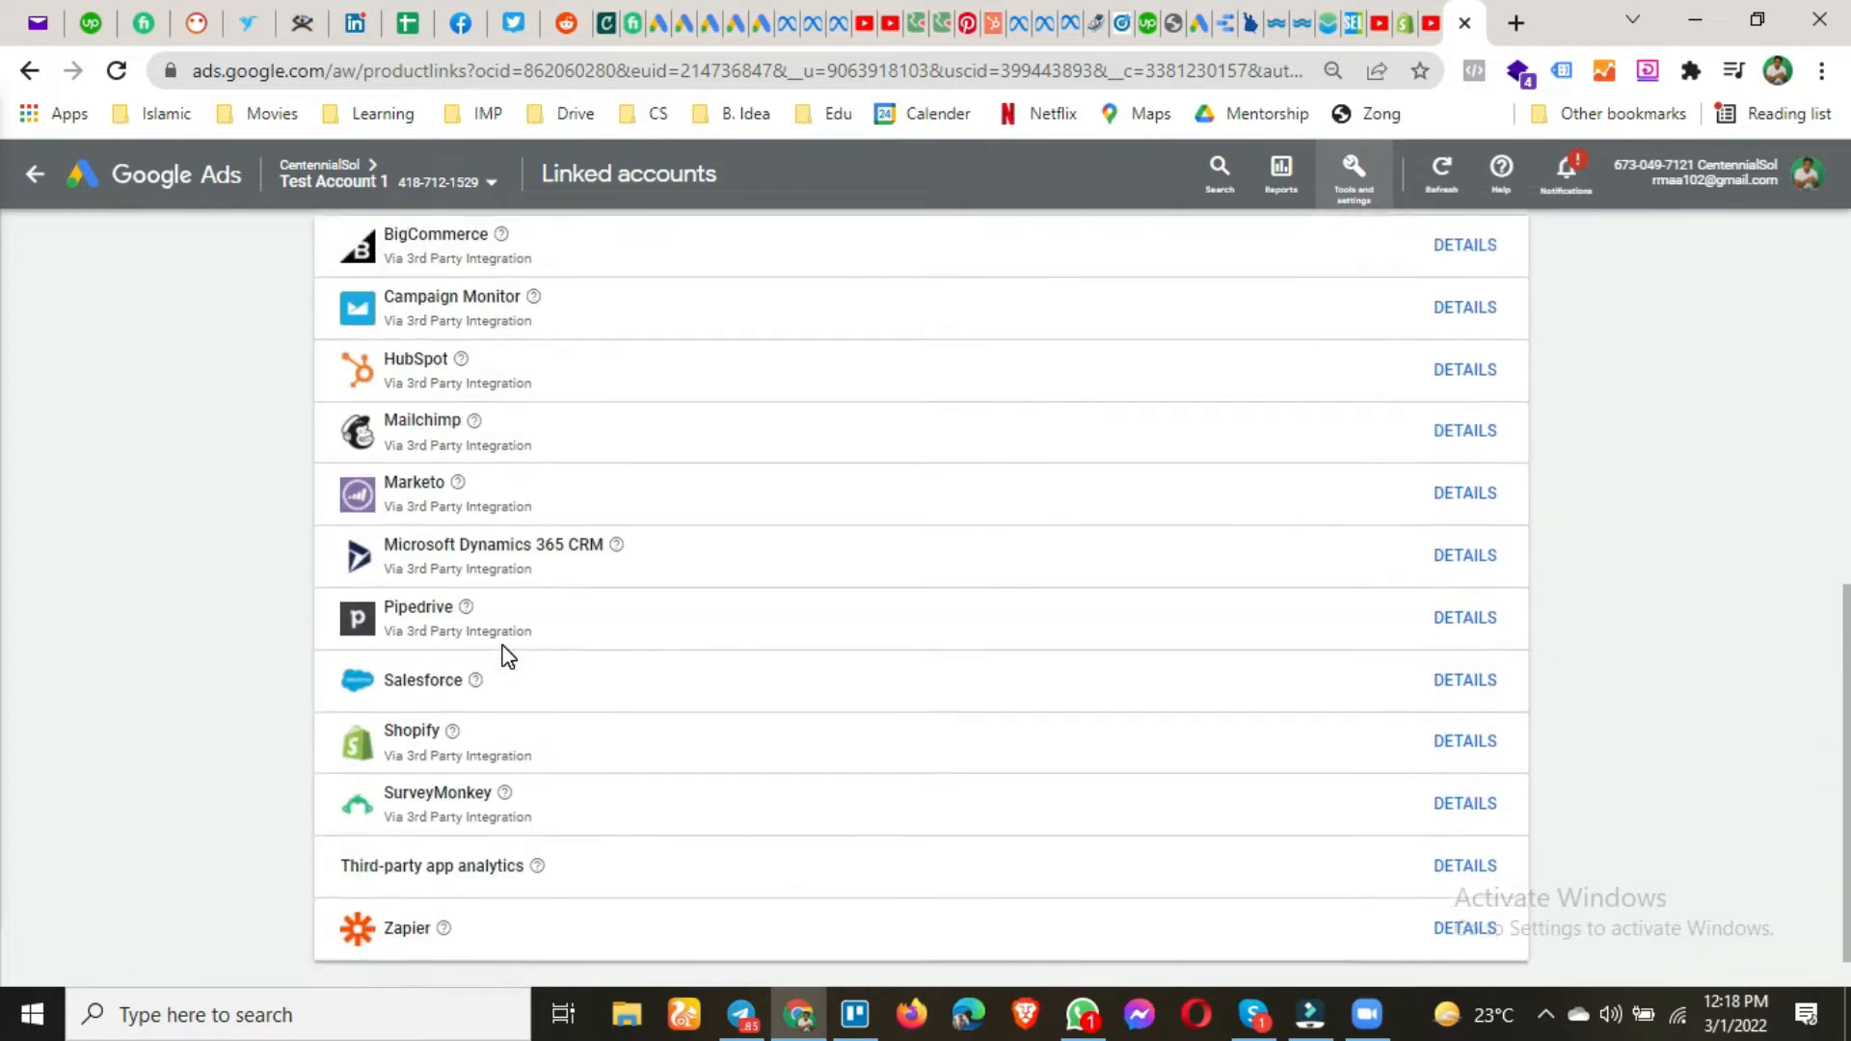
scroll(506, 654, up, 6)
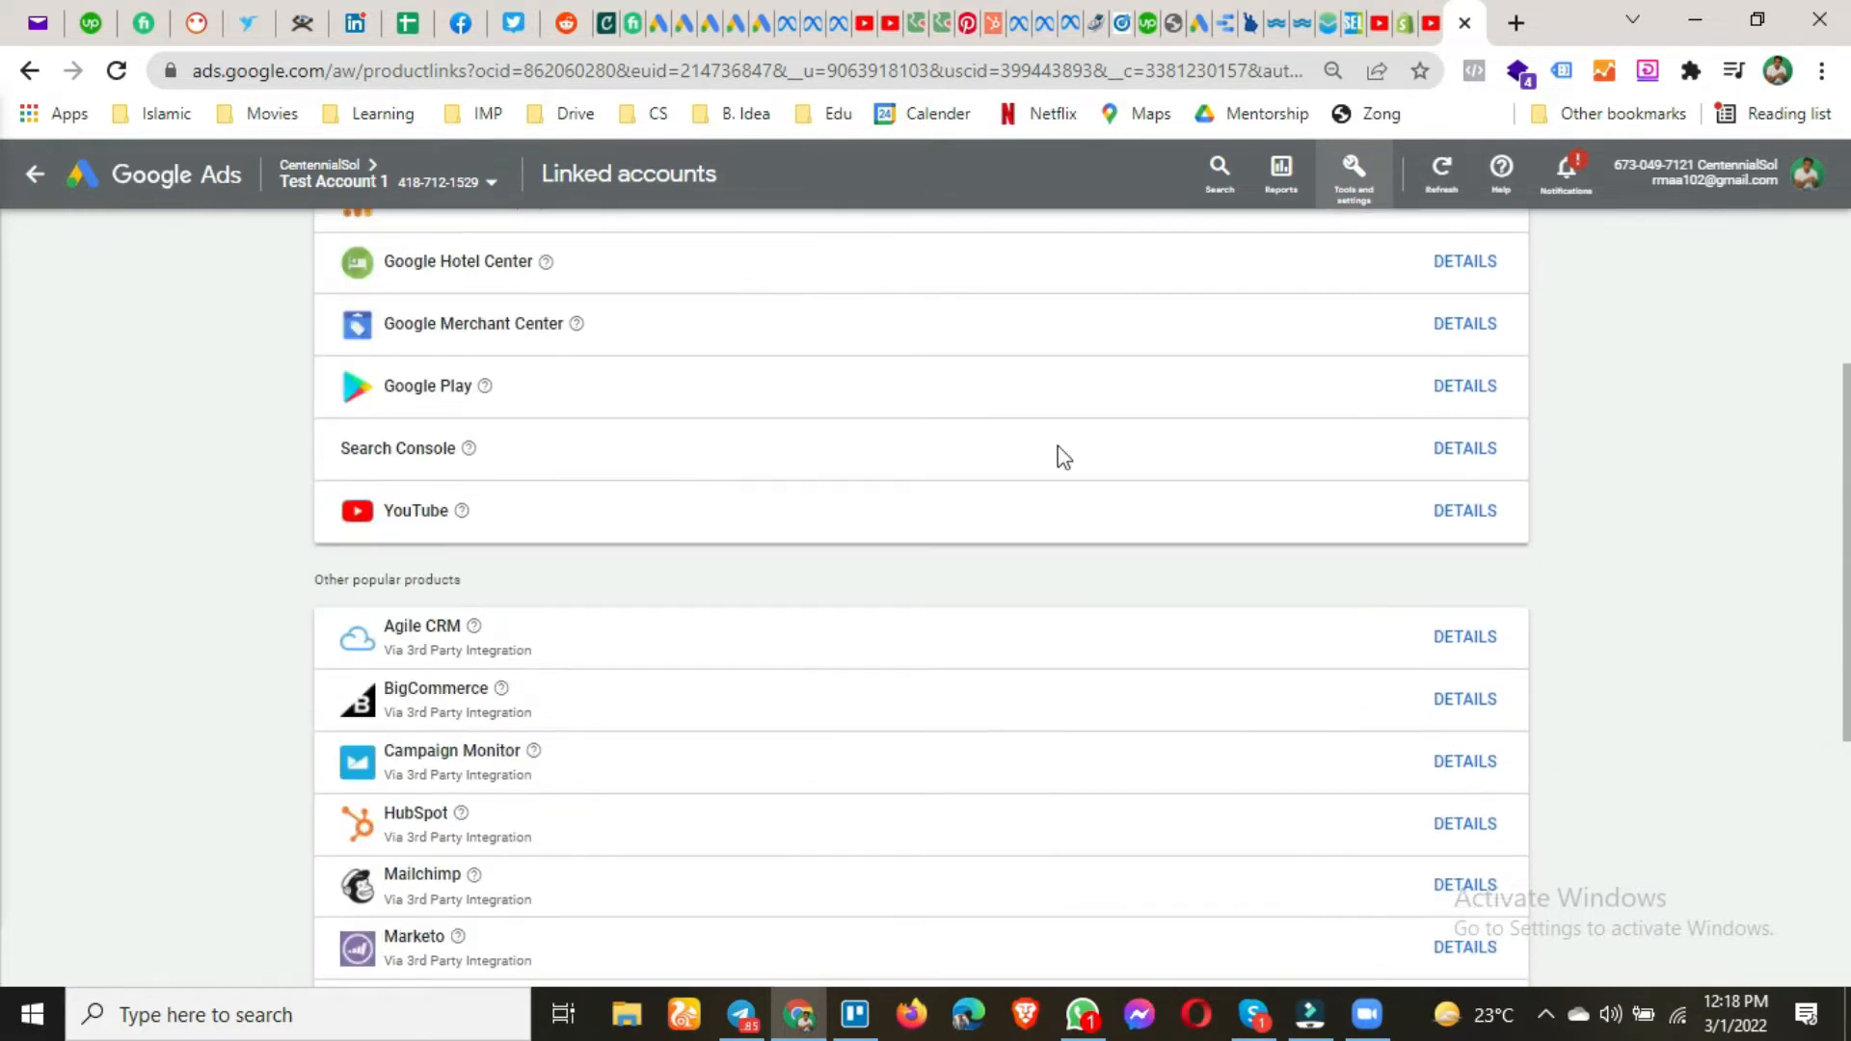
Start linking a YouTube channel and look it up with the URL copied from the channel's open YouTube page.
click(1461, 516)
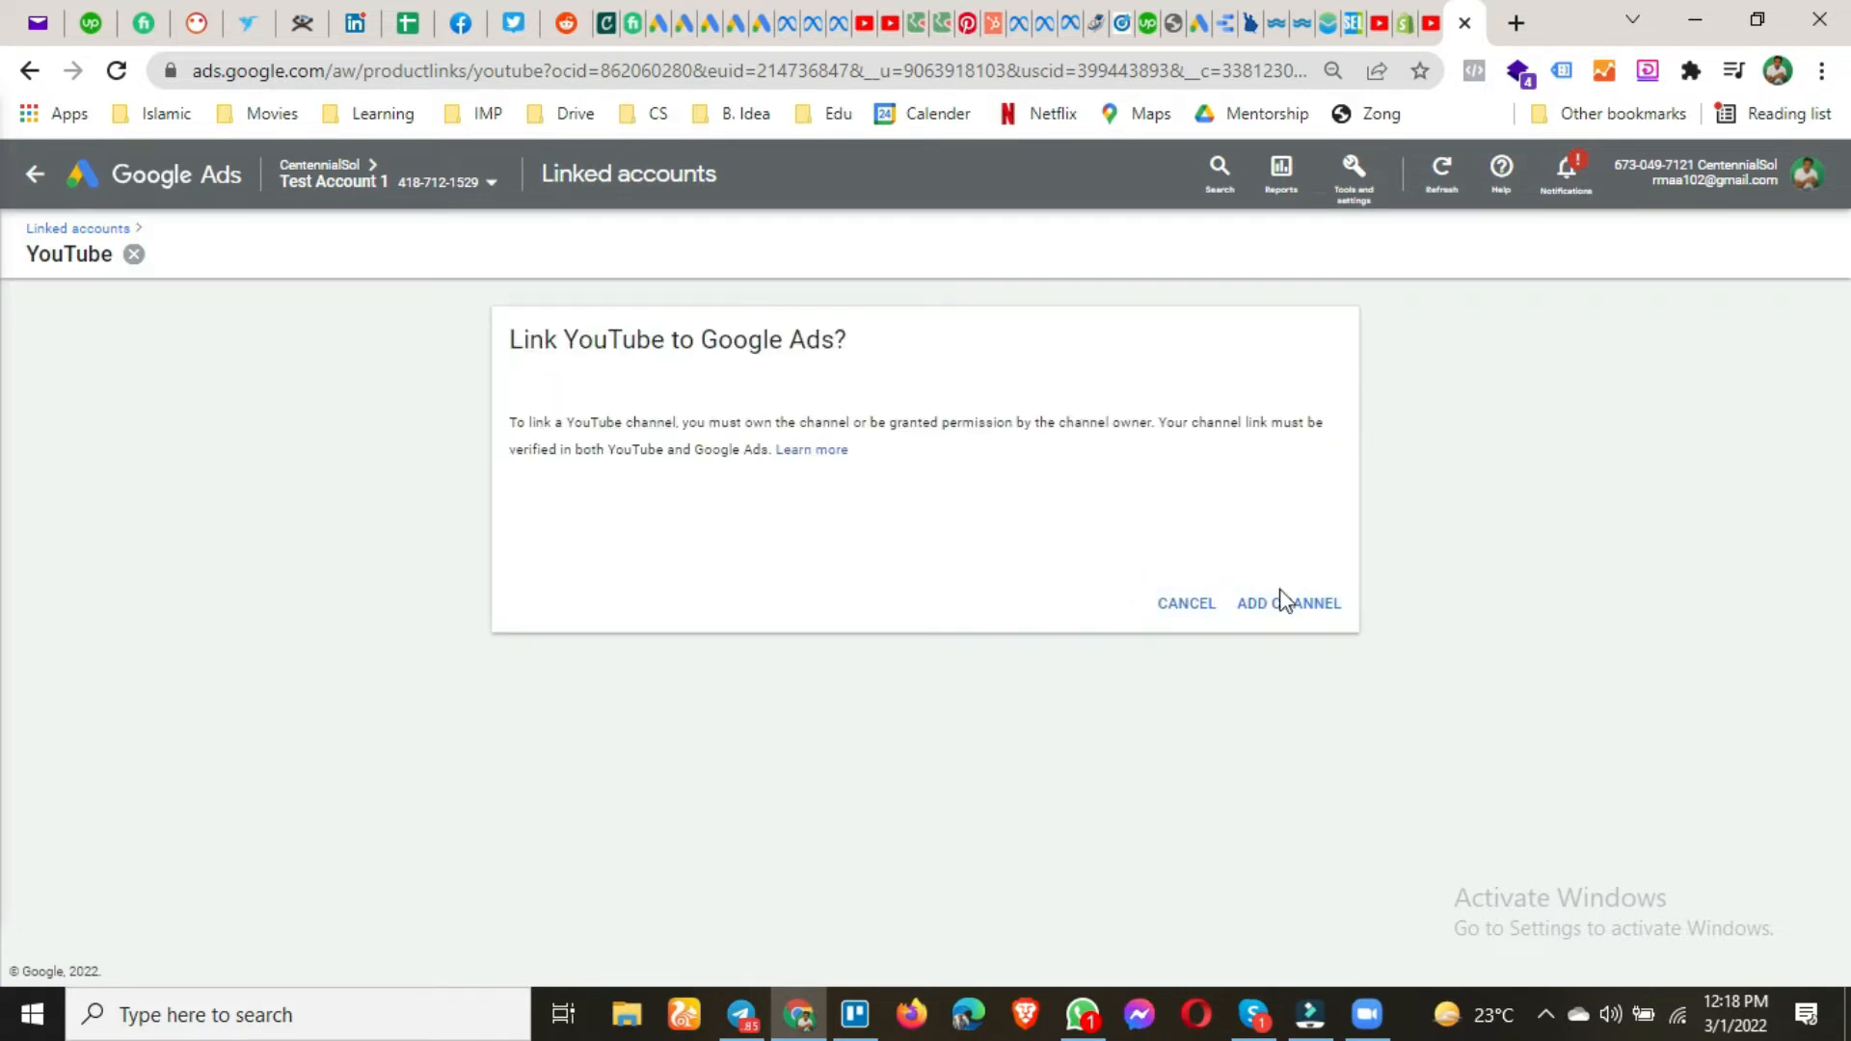
click(1297, 624)
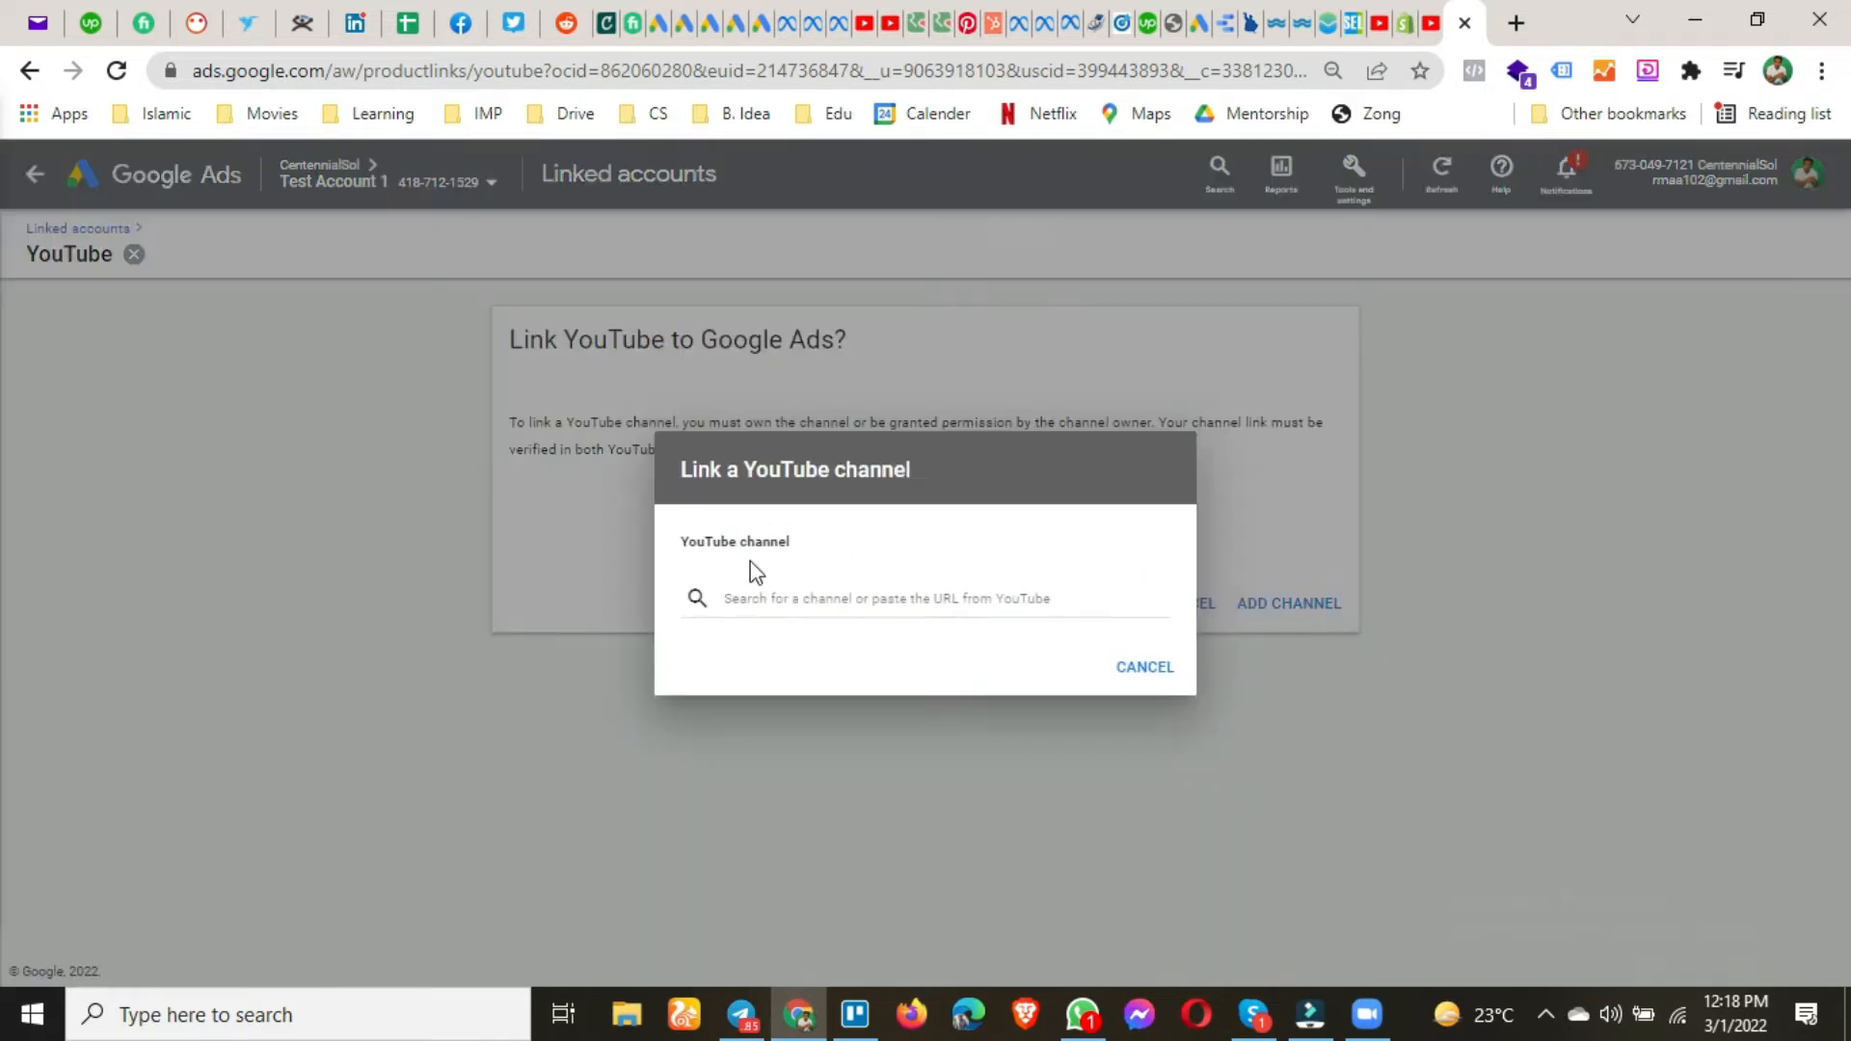
click(771, 606)
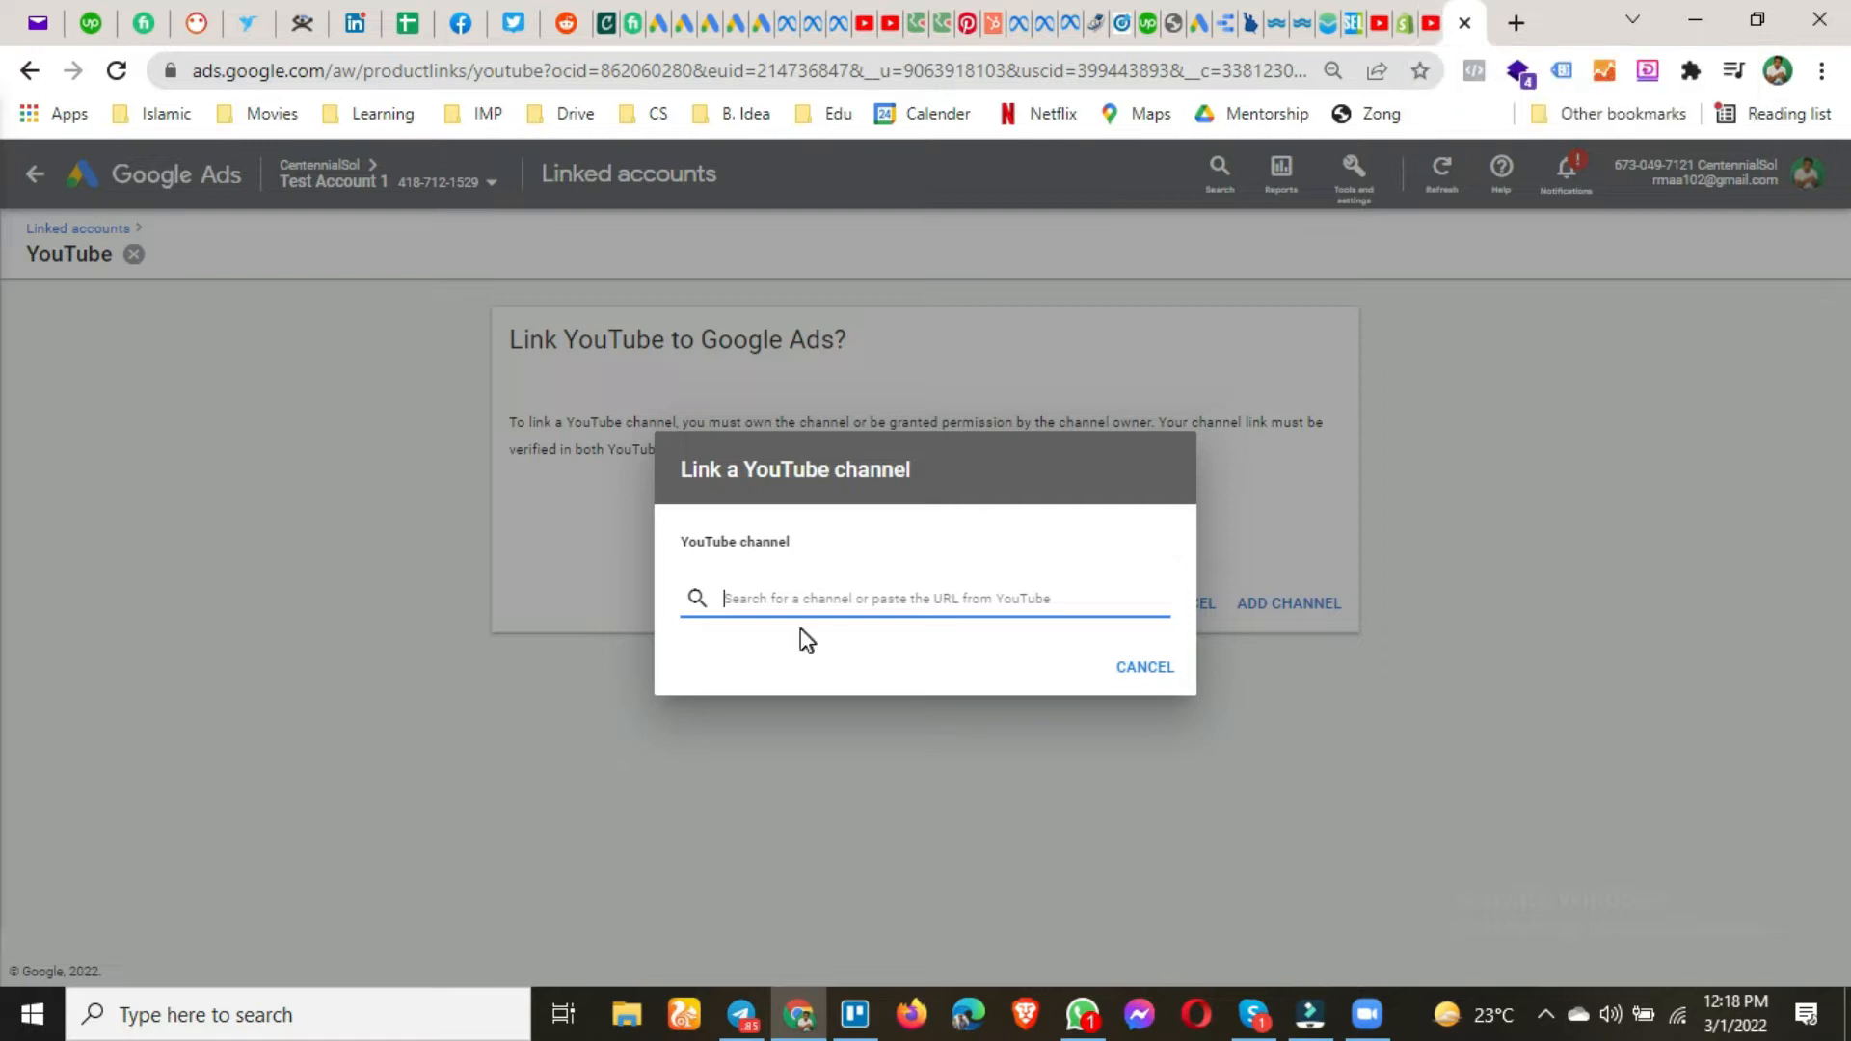
click(1446, 12)
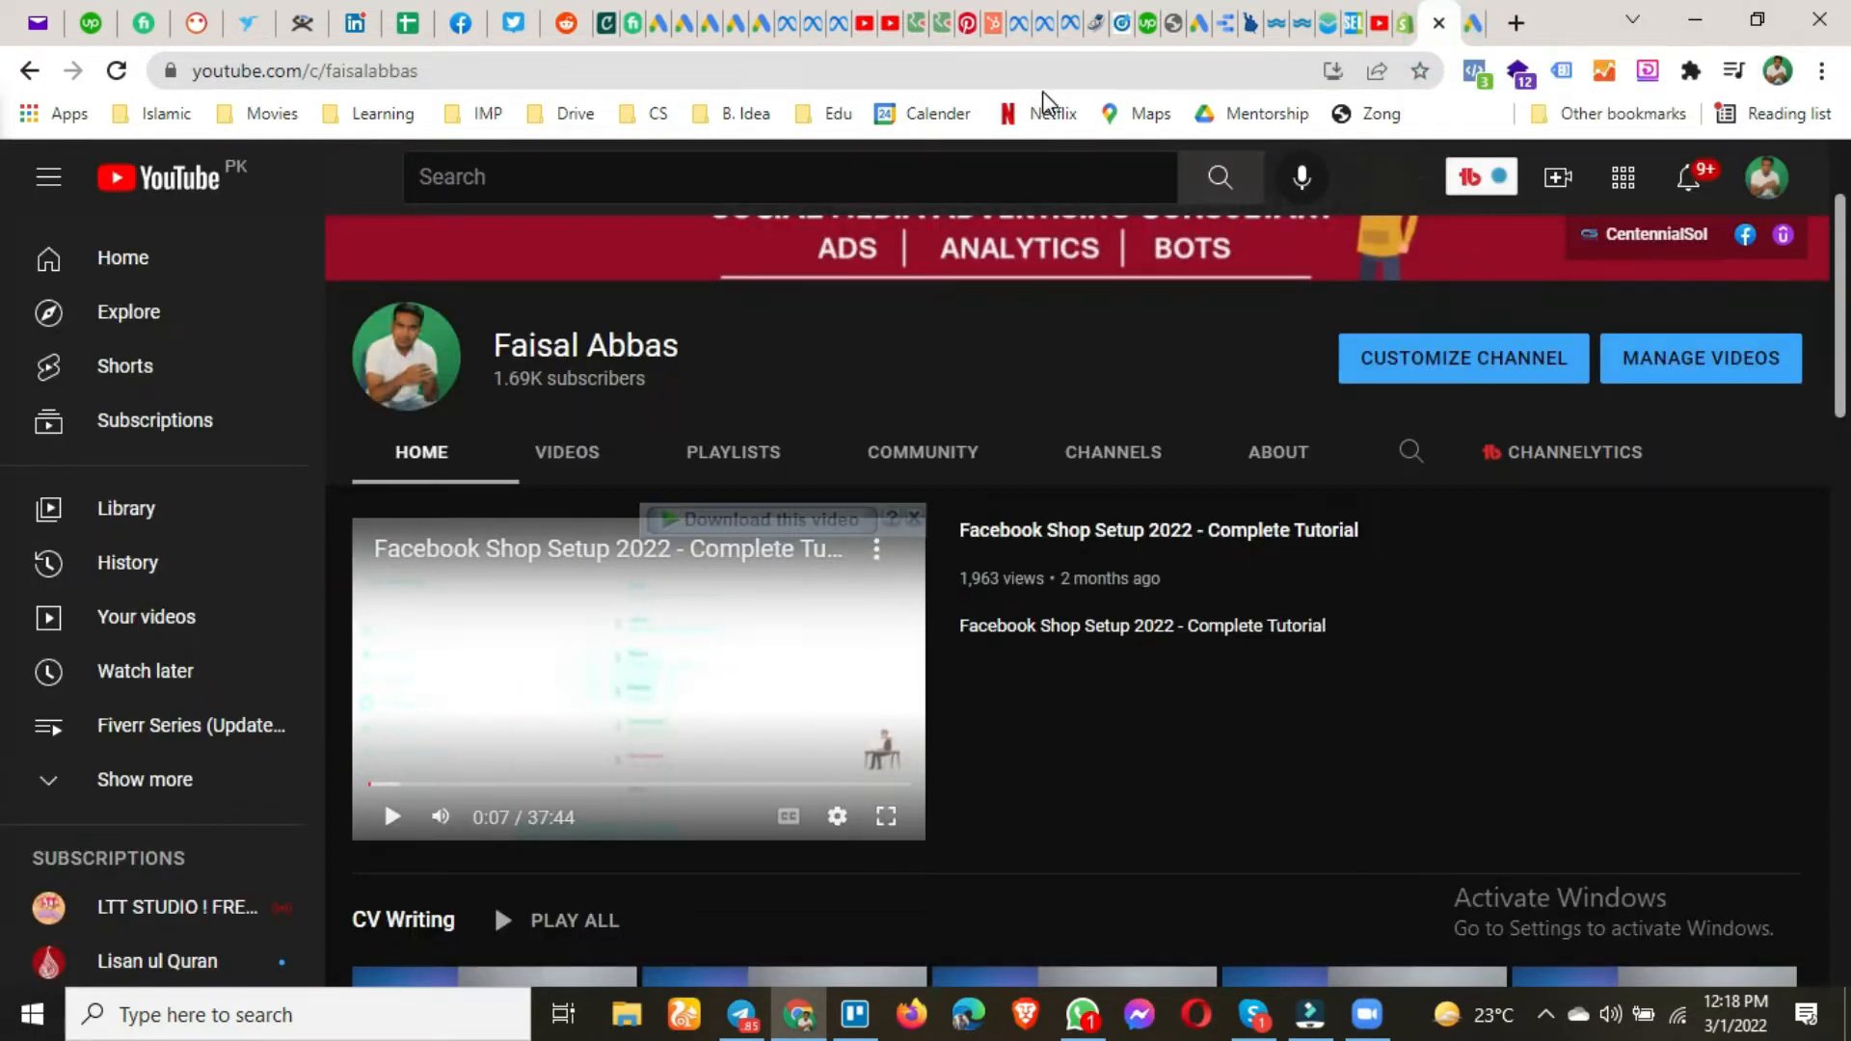
click(1059, 74)
key(ctrl+c)
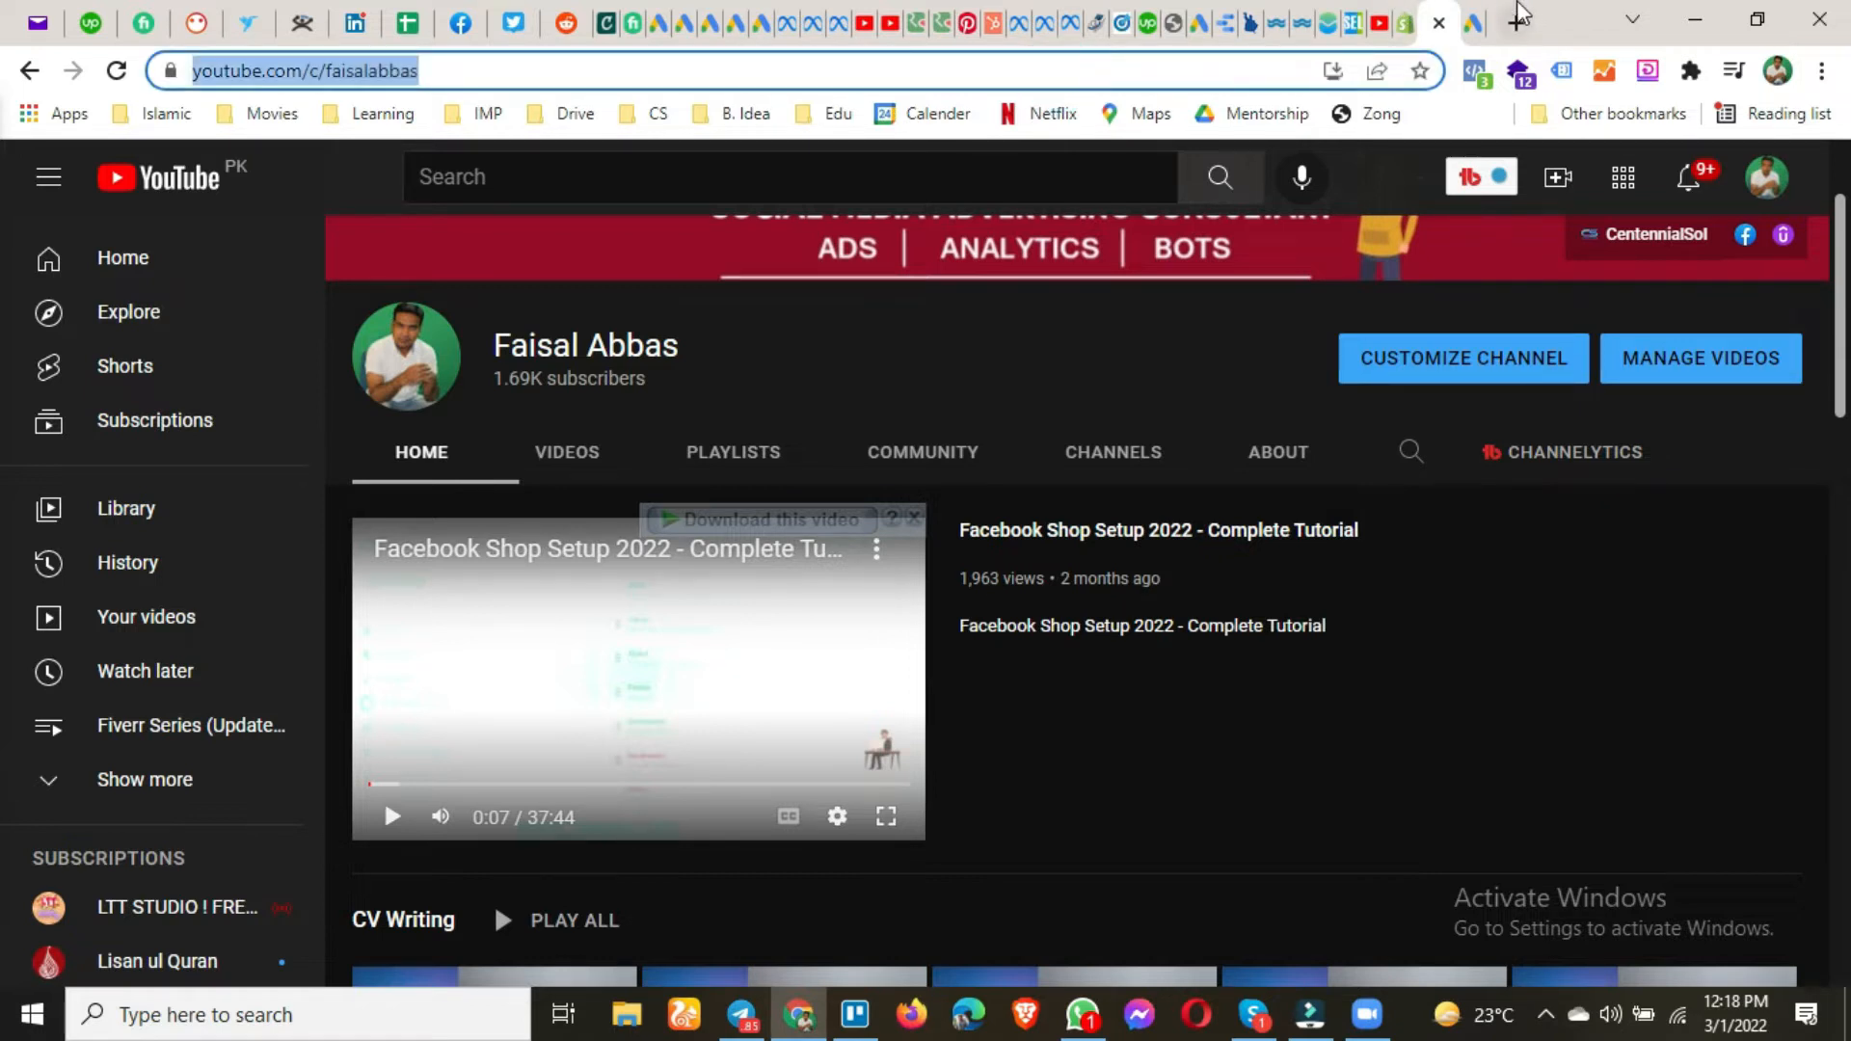
click(1473, 22)
click(849, 600)
key(ctrl+v)
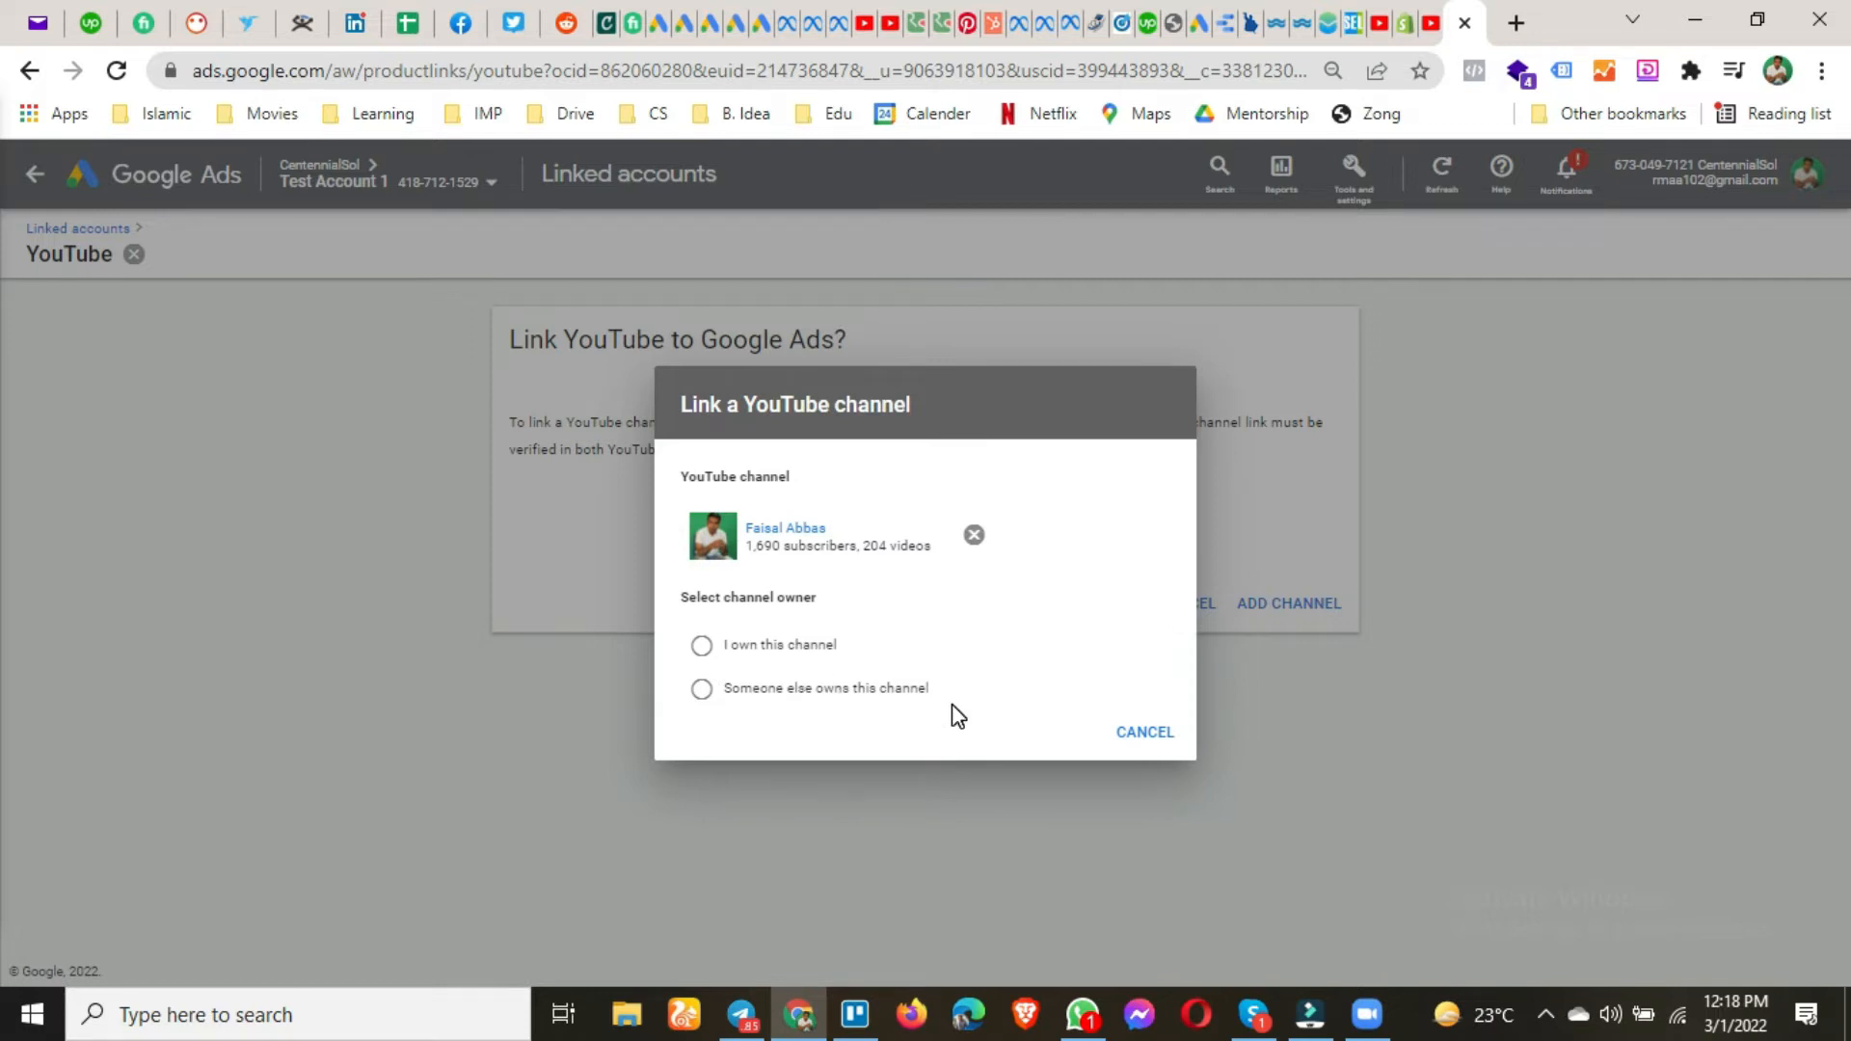
Set the channel owner to "I own this channel" and compare the accounts signed in to Google Ads and YouTube.
click(789, 648)
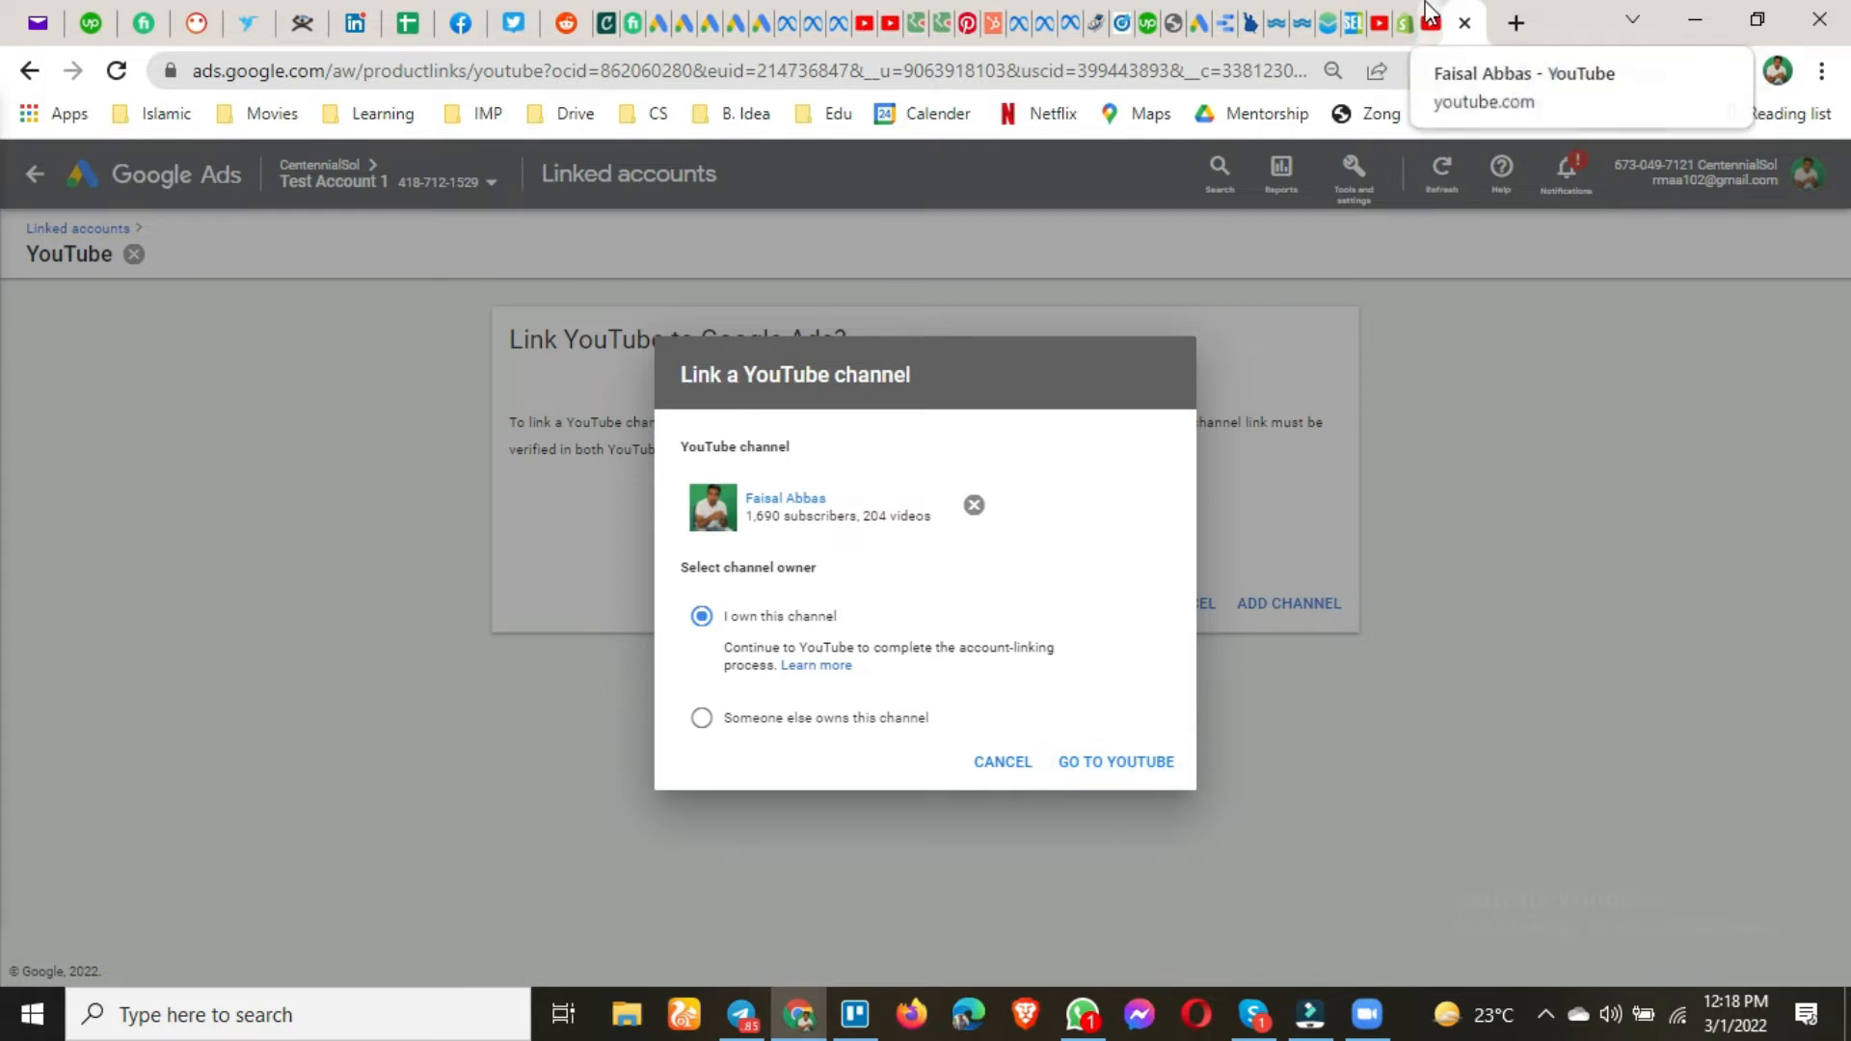
click(1462, 14)
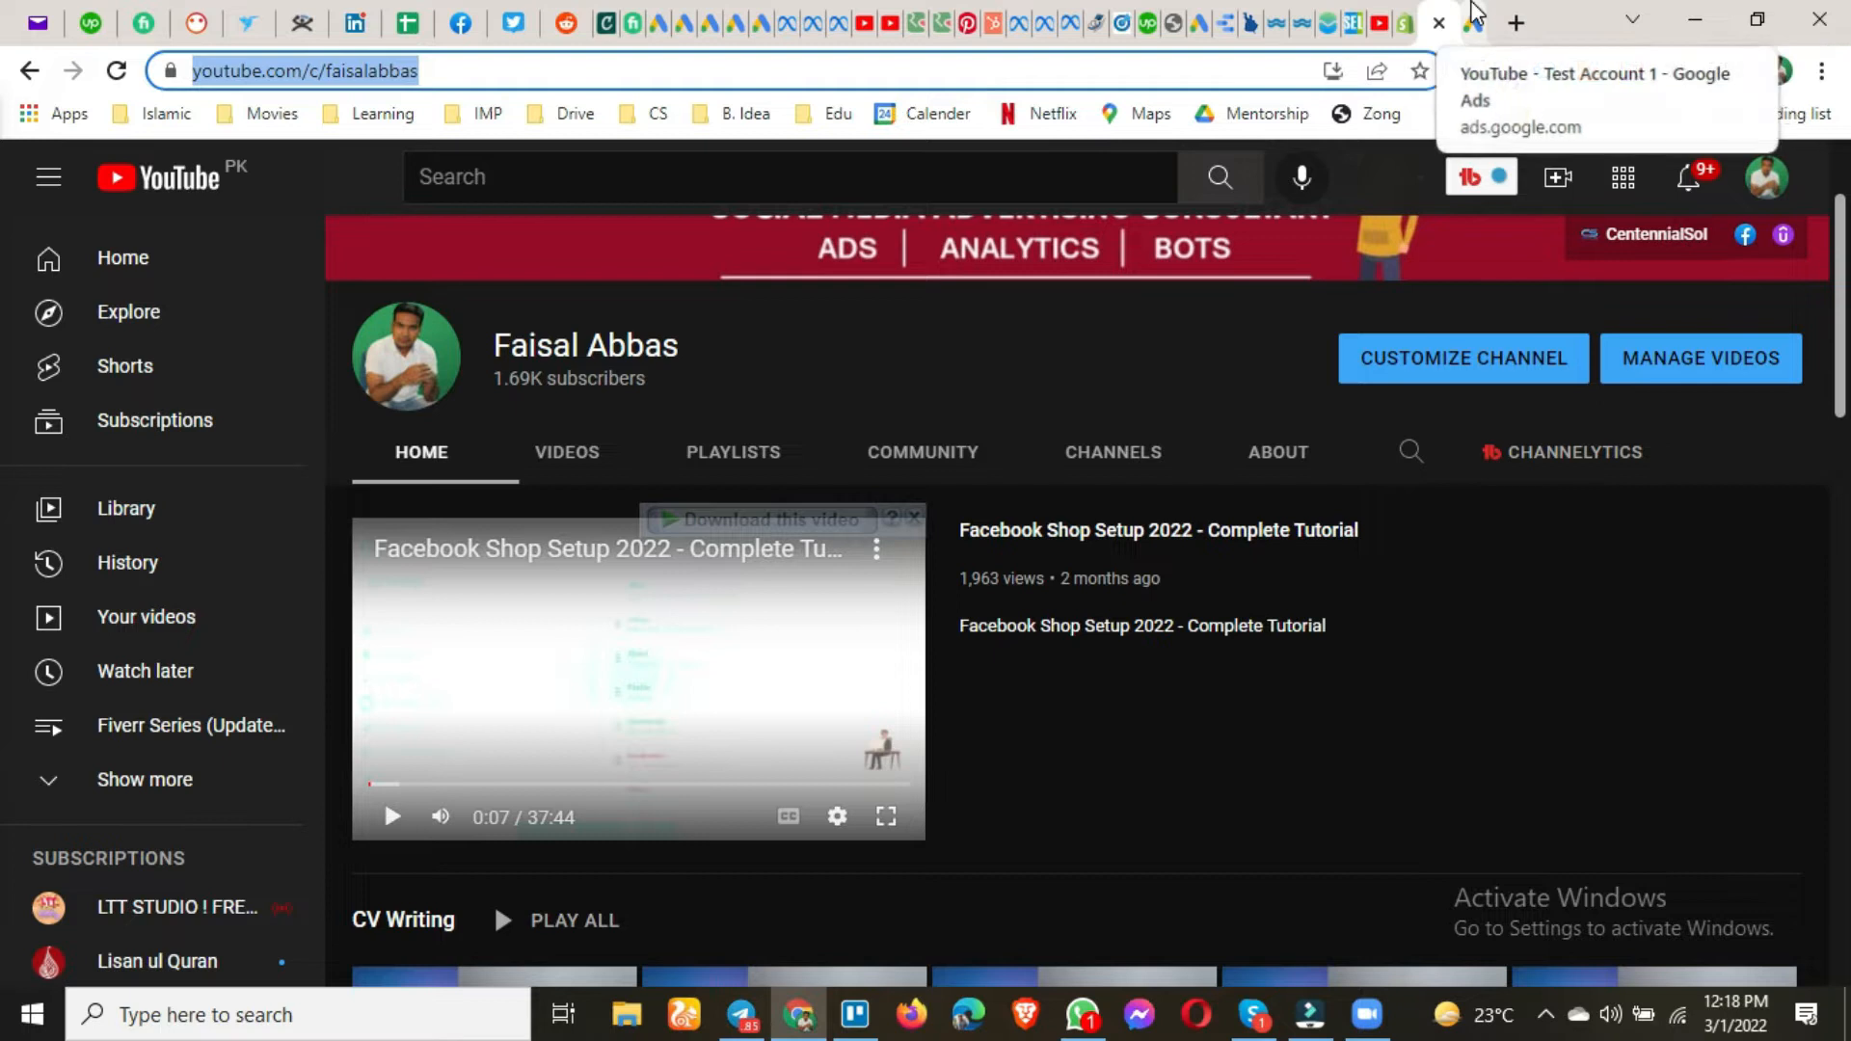
click(1471, 21)
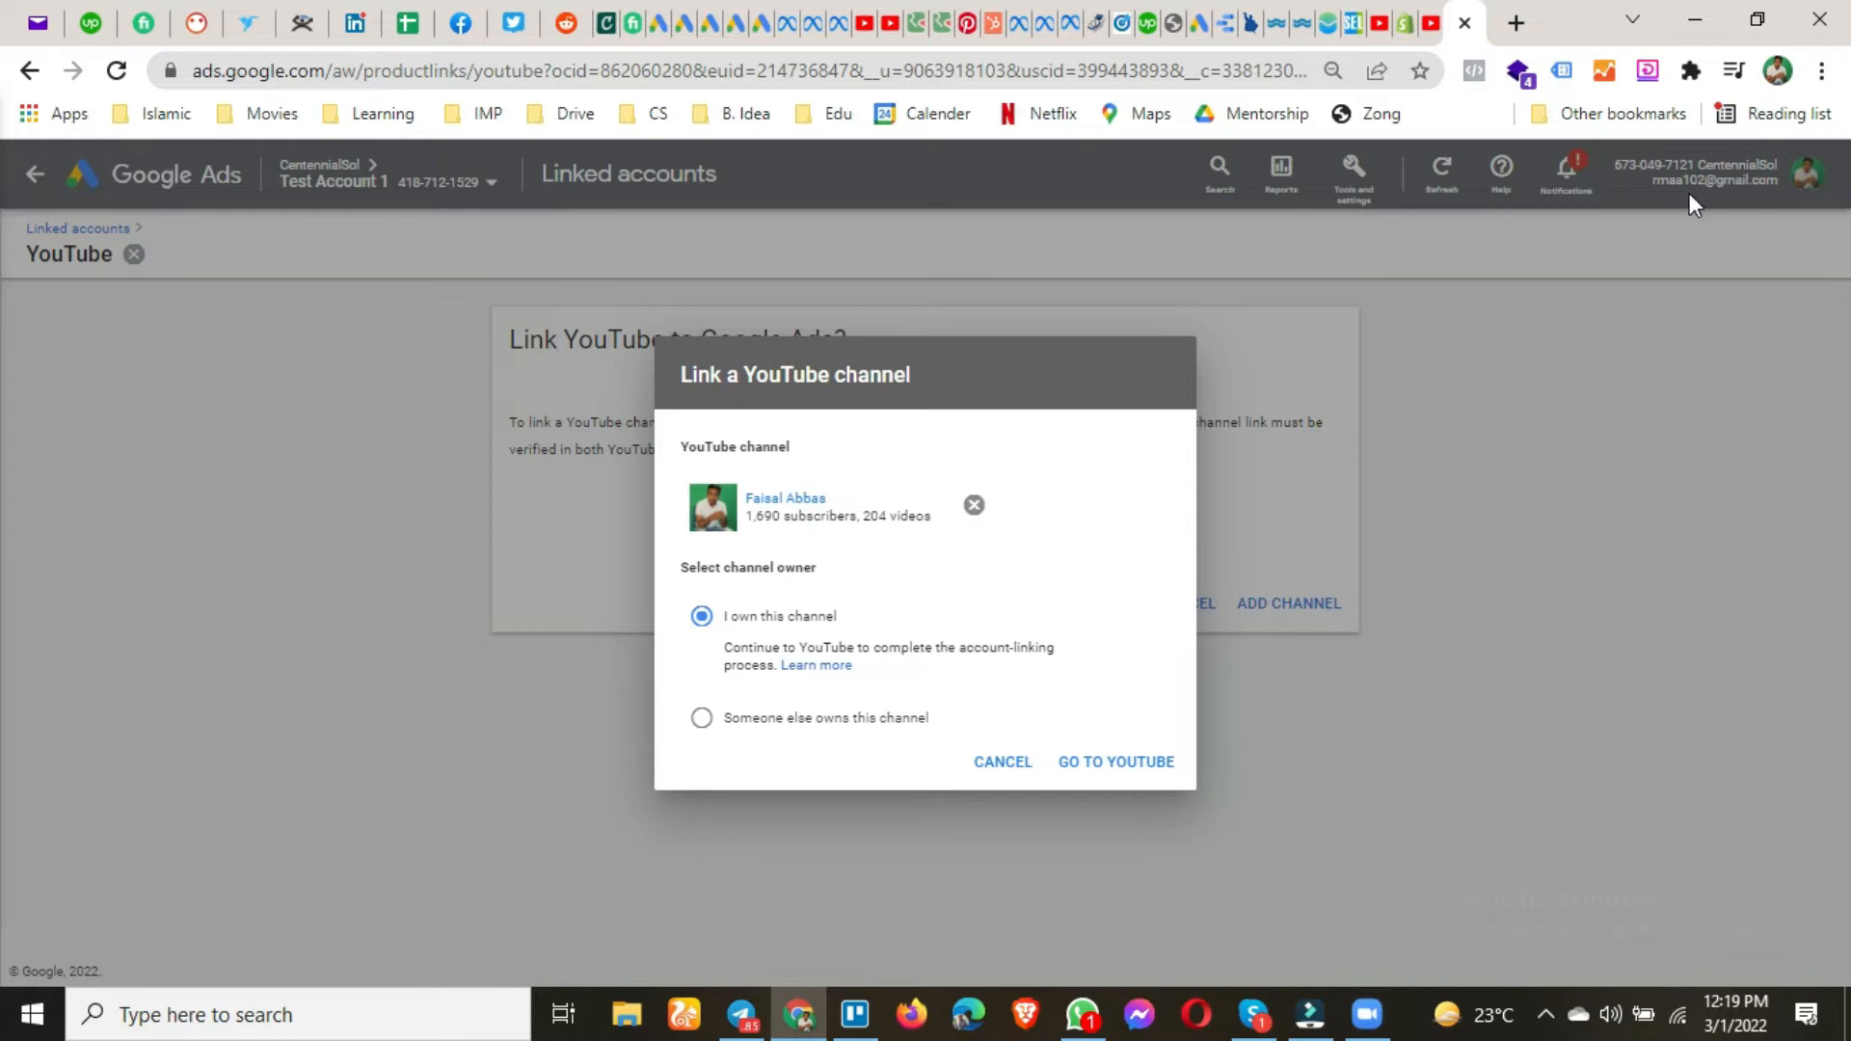
click(1436, 23)
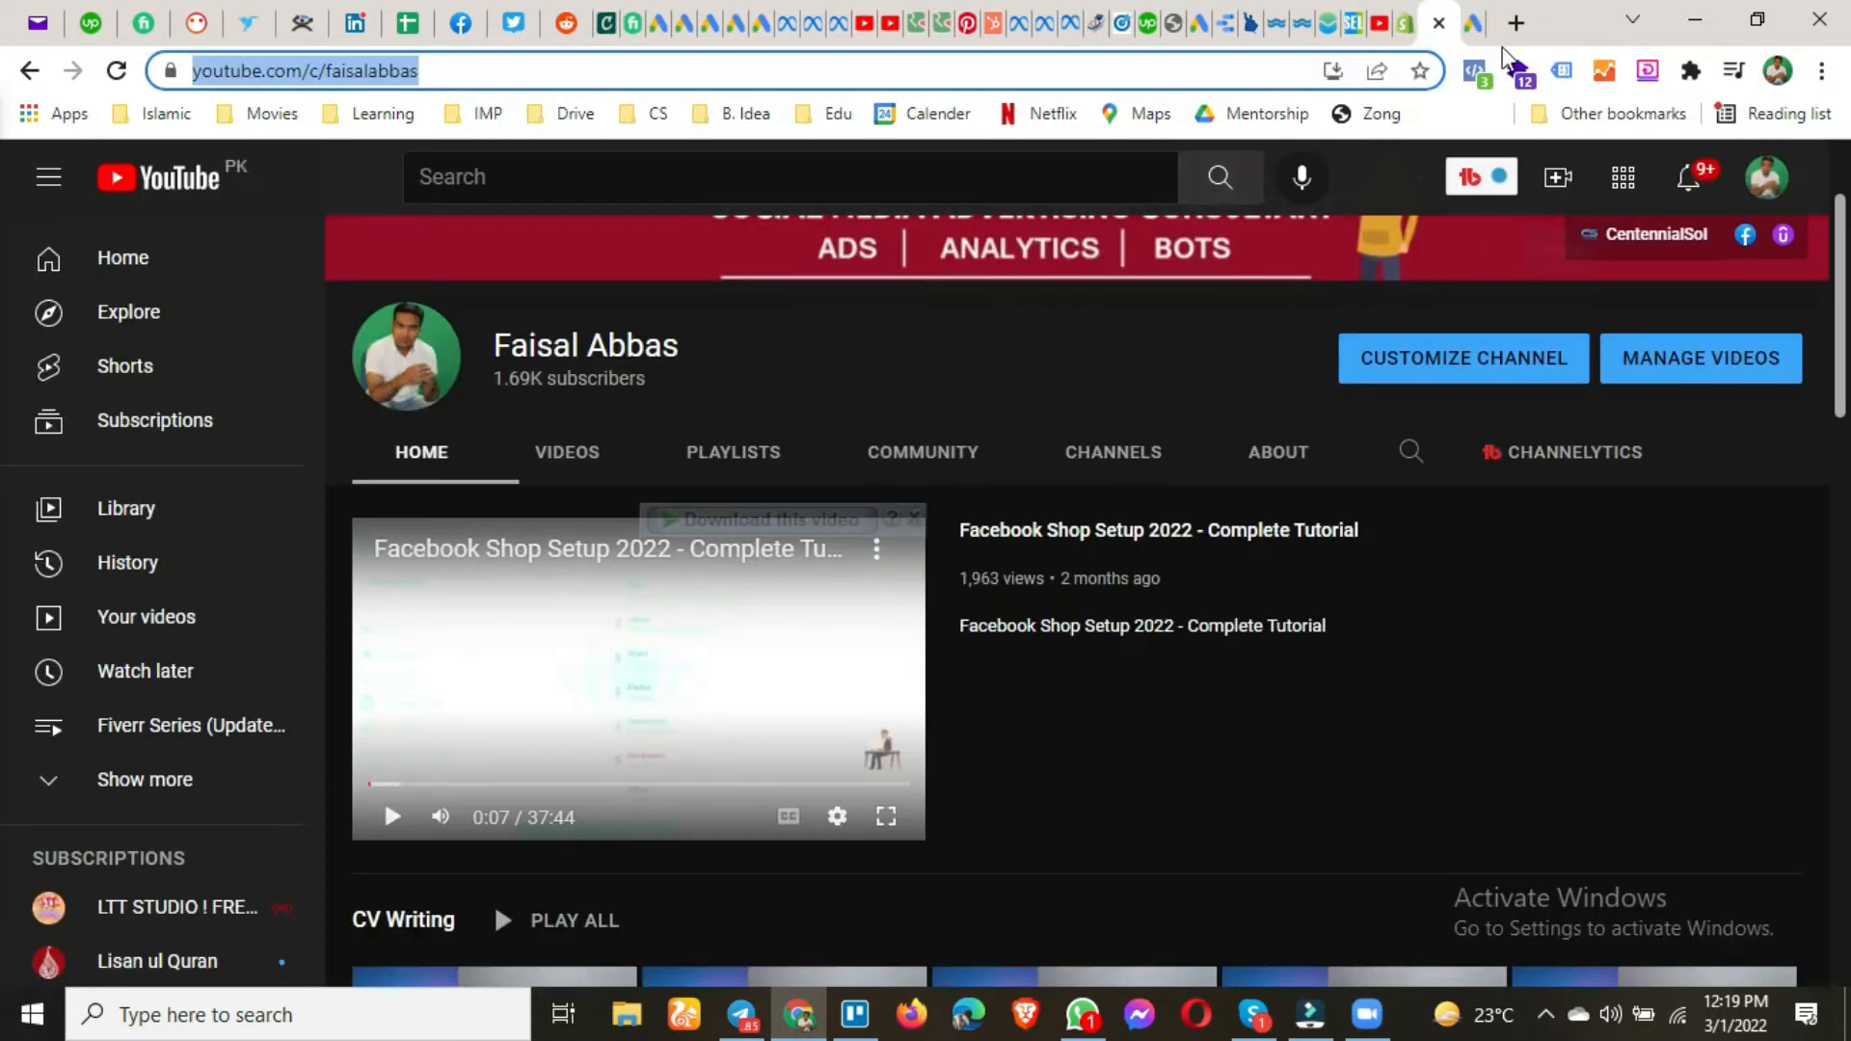
click(1470, 27)
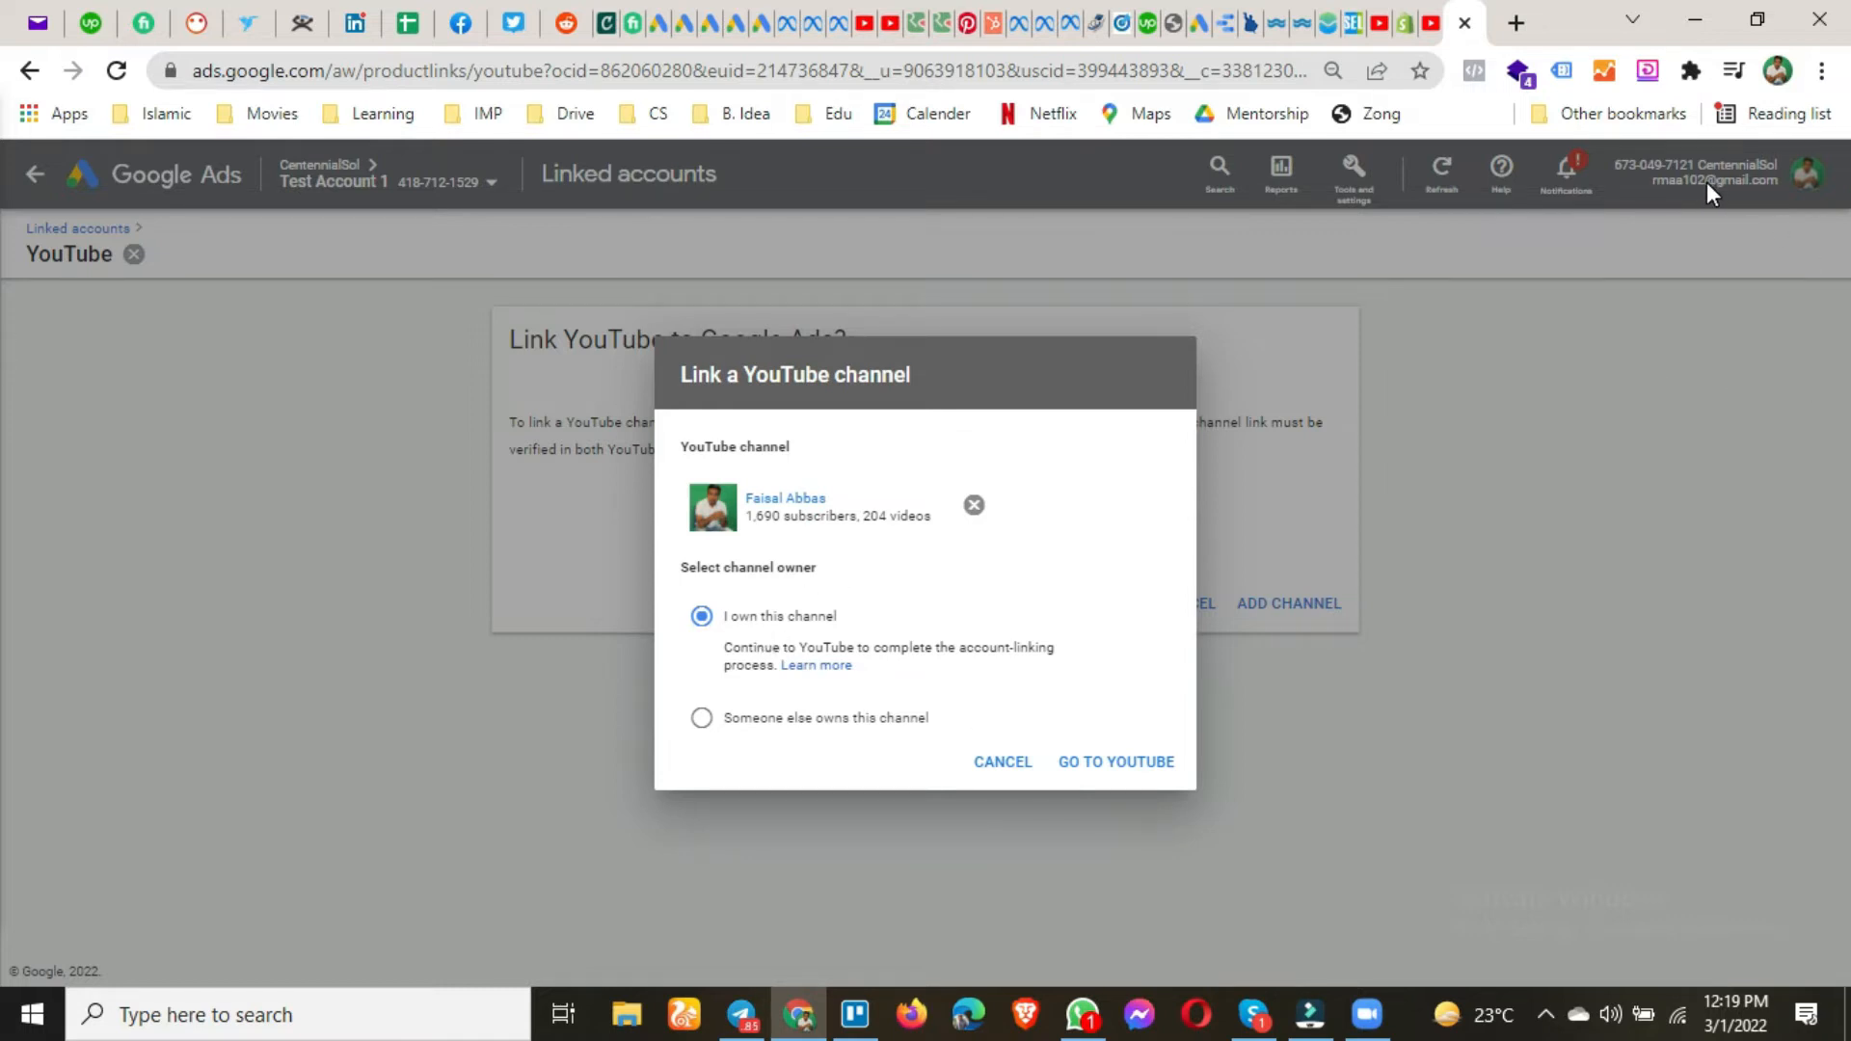
click(1429, 23)
click(1474, 14)
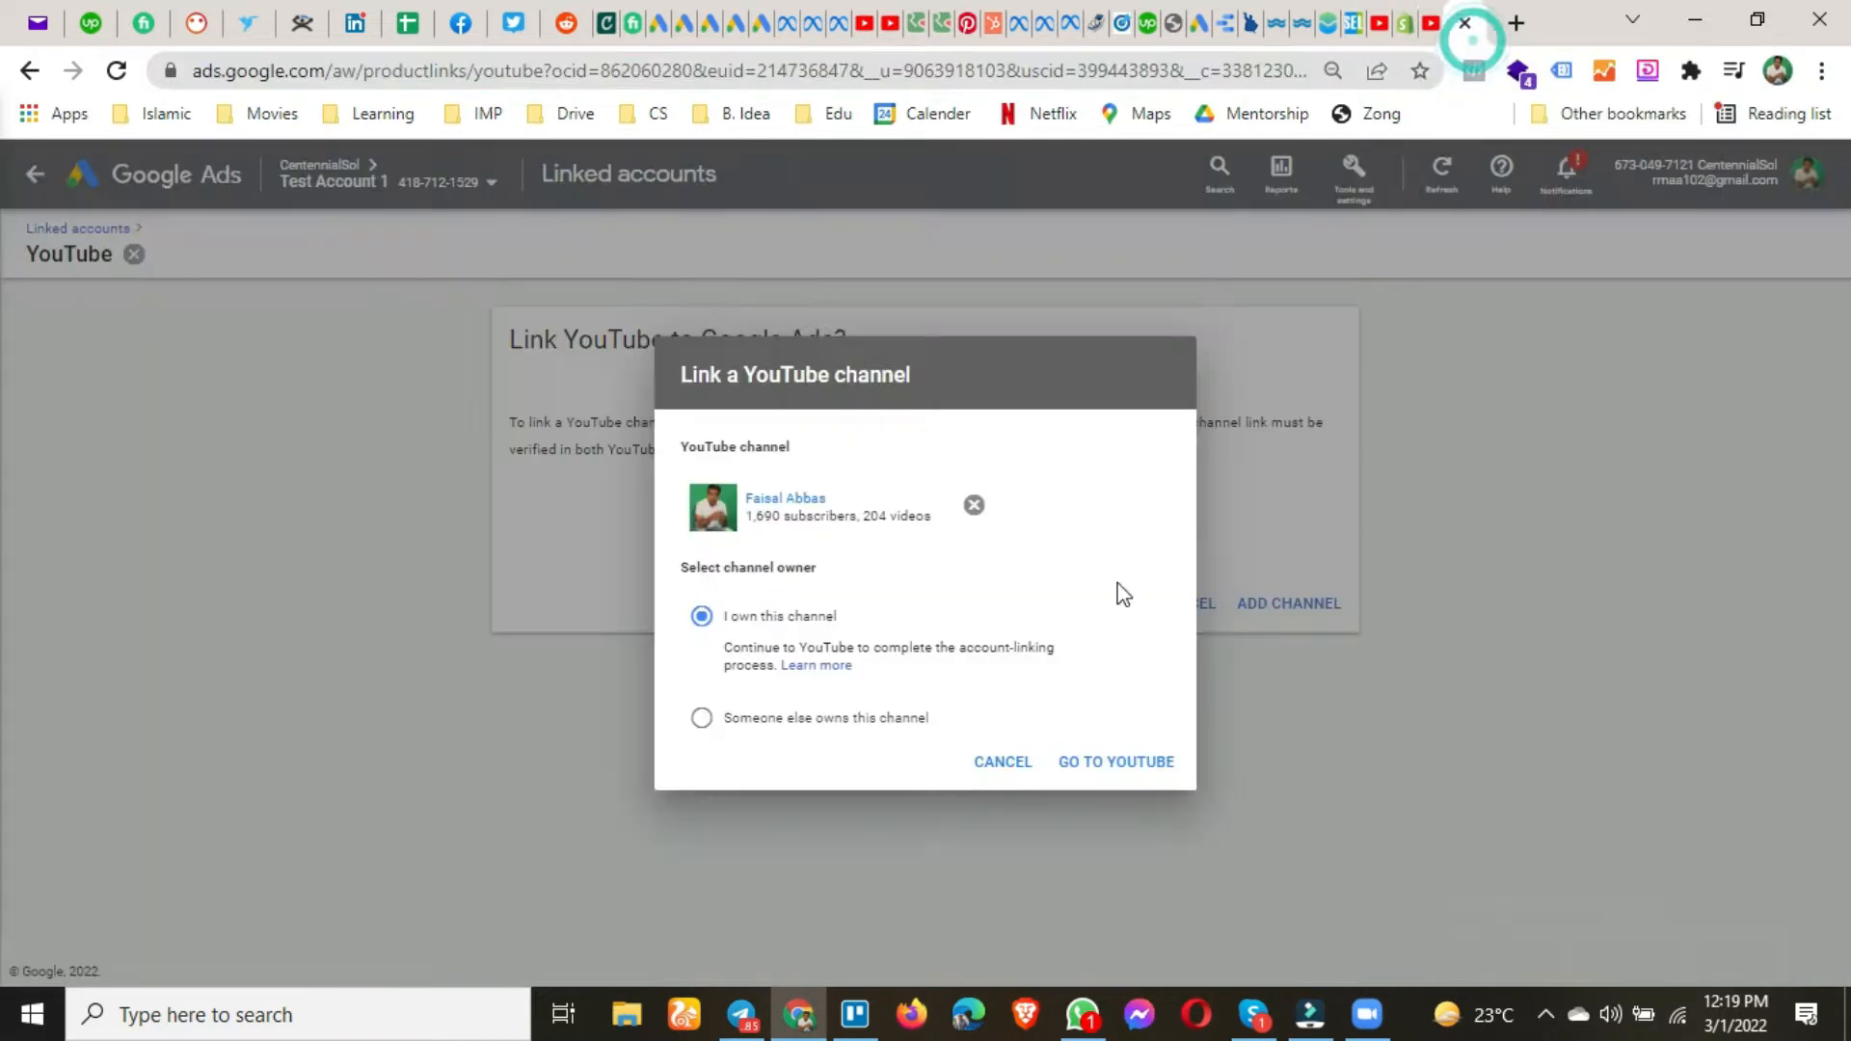
Try the "Someone else owns this channel" option, check its owner email and request message fields, and cancel the channel linking.
click(736, 721)
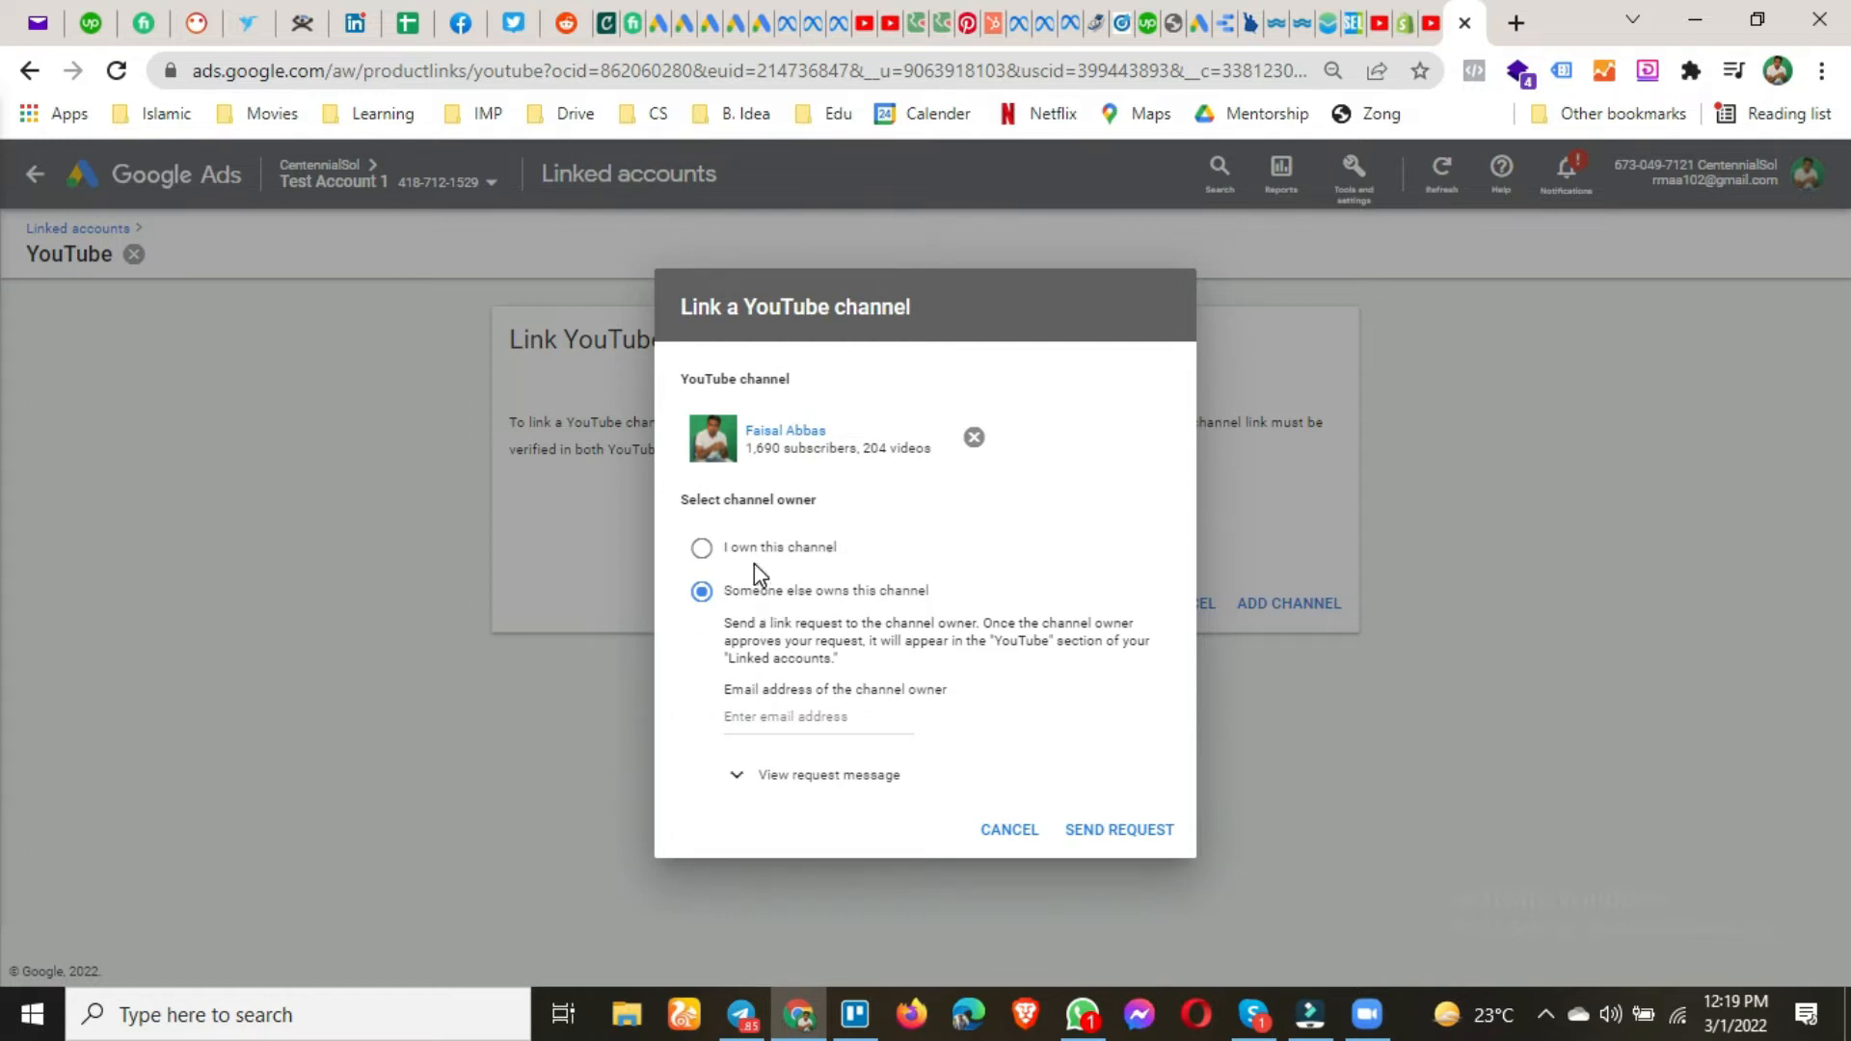
click(814, 713)
click(742, 777)
click(738, 744)
click(852, 715)
click(974, 438)
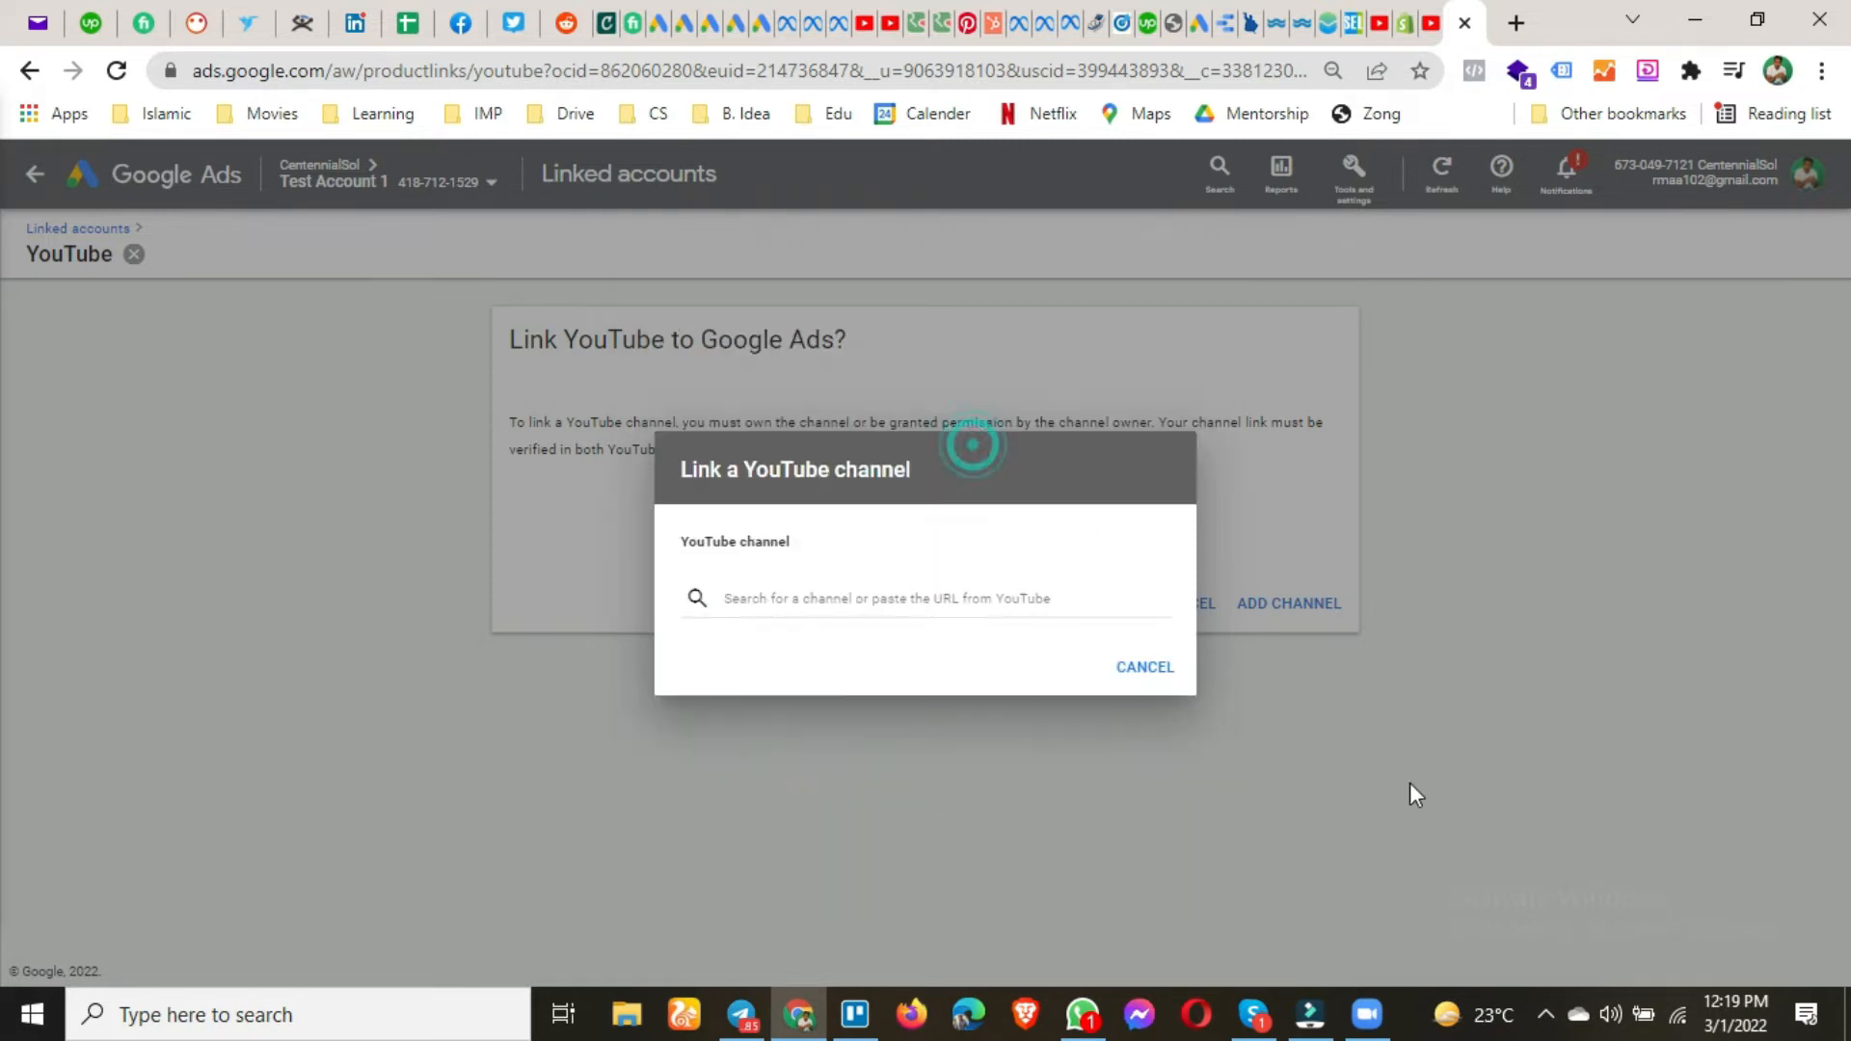
click(1143, 667)
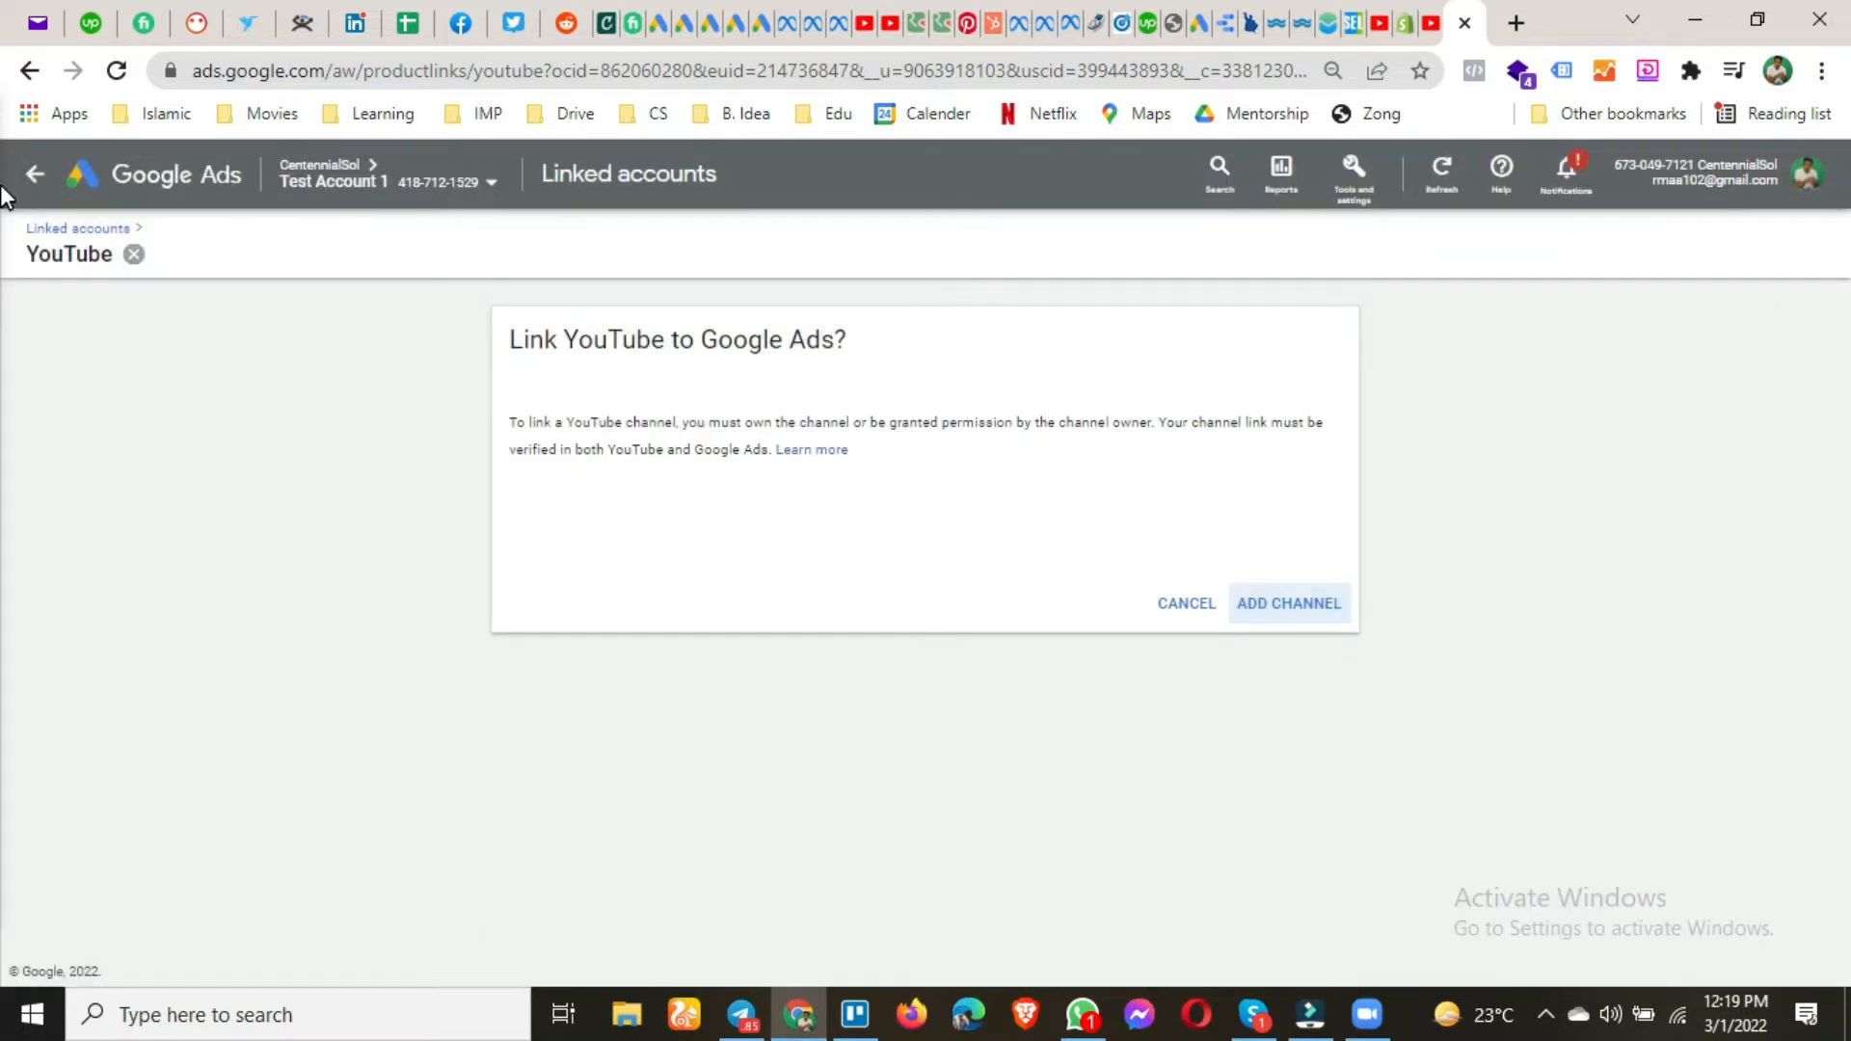
Choose Test Account 1 in the account list and start a new campaign from the overview.
click(339, 183)
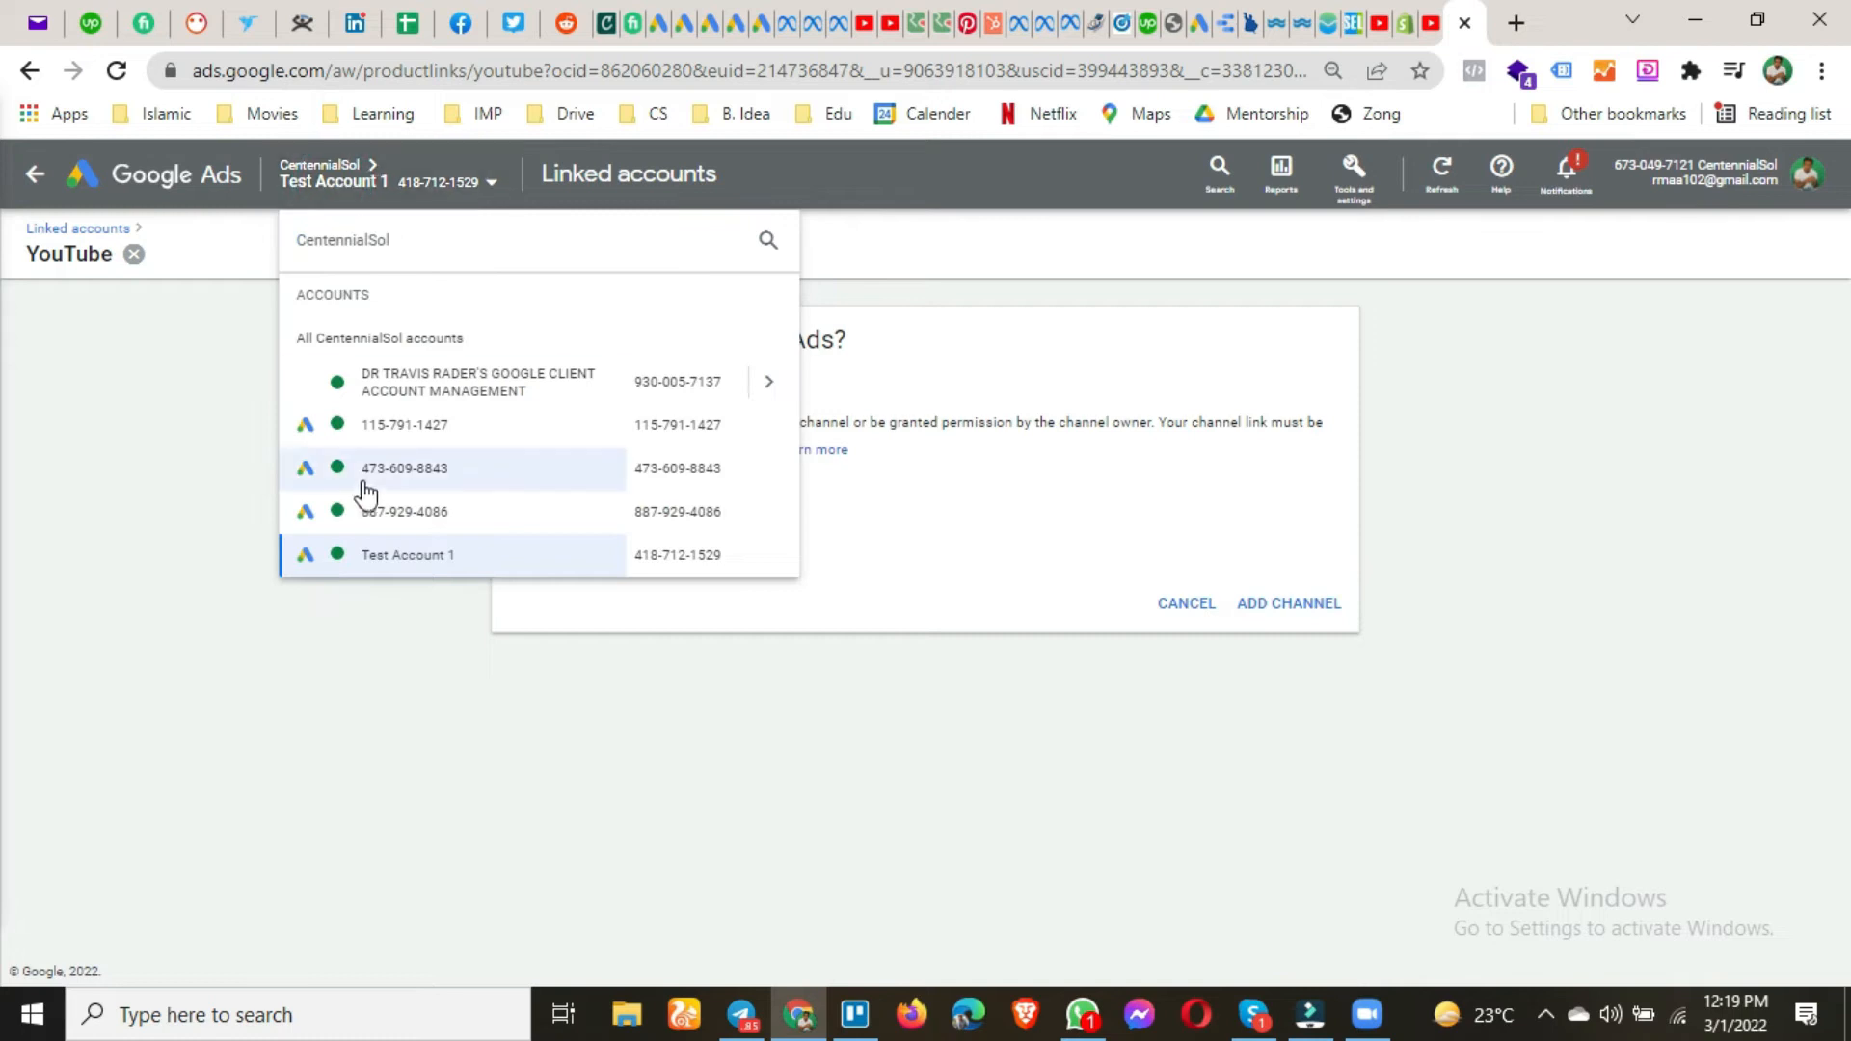
click(394, 570)
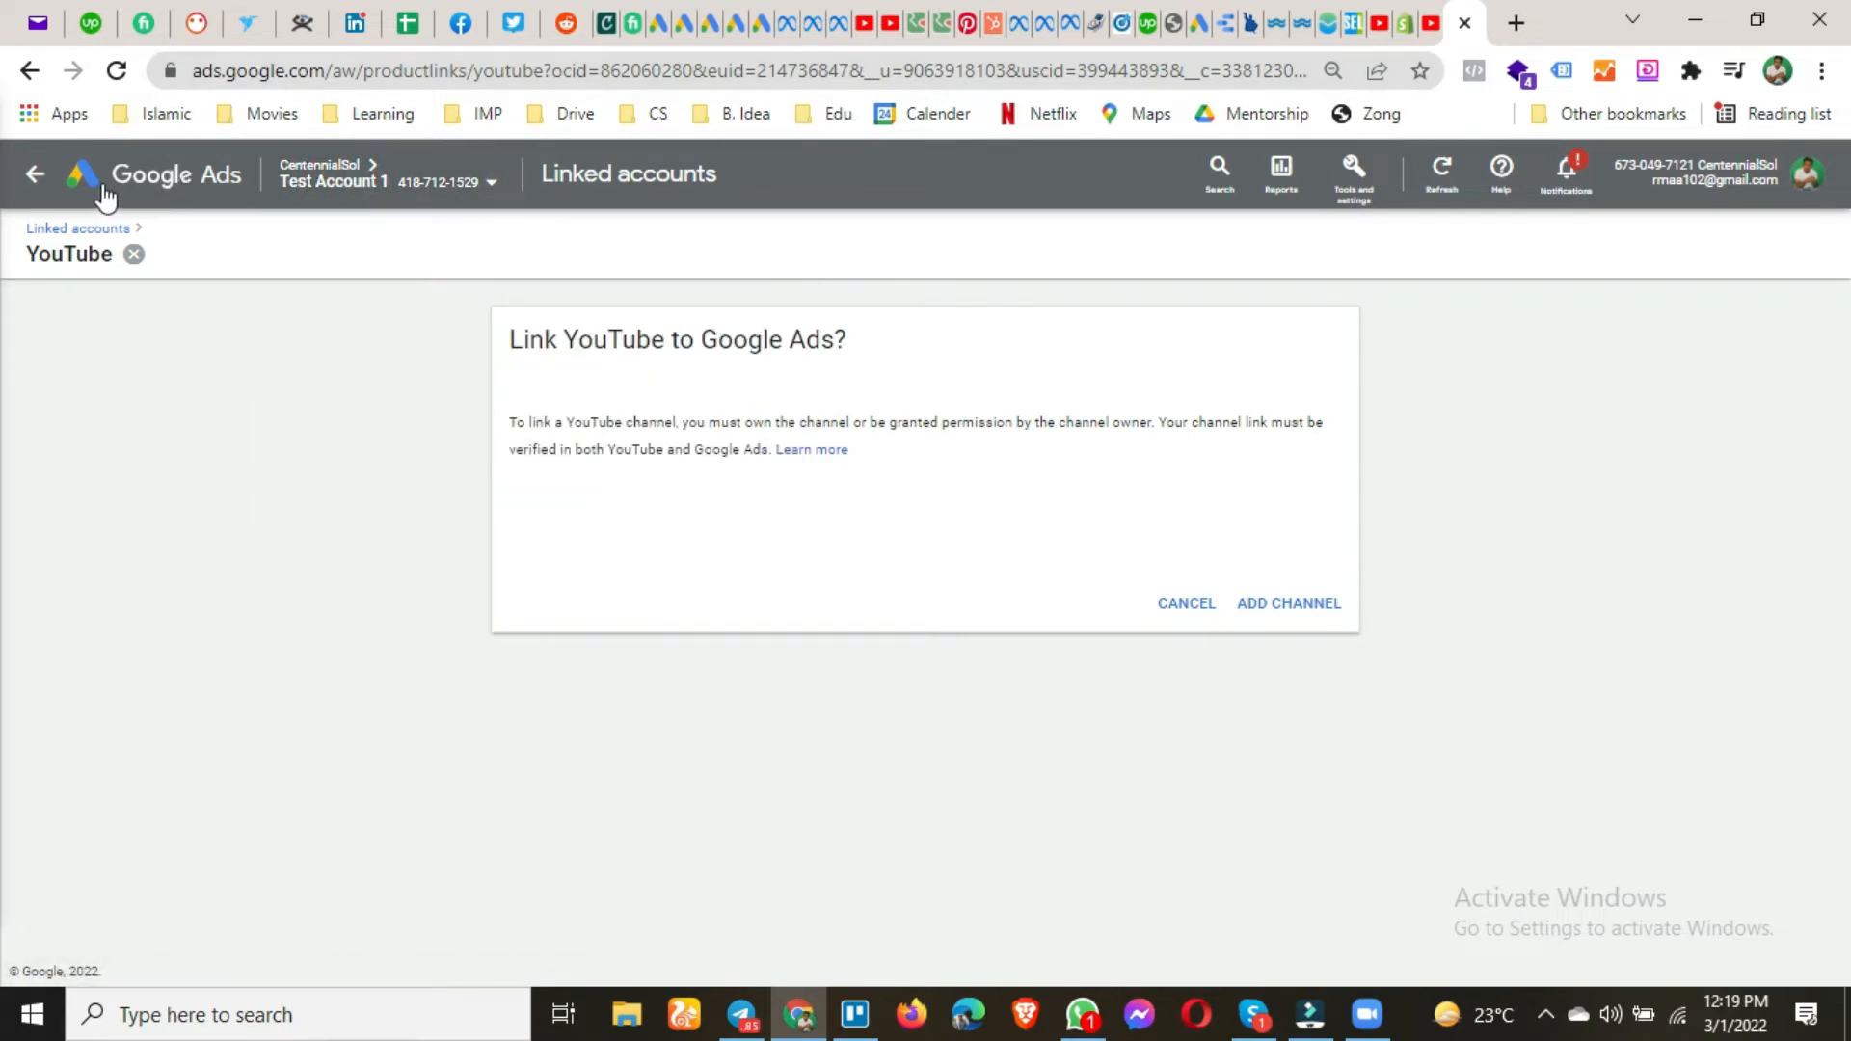
click(28, 183)
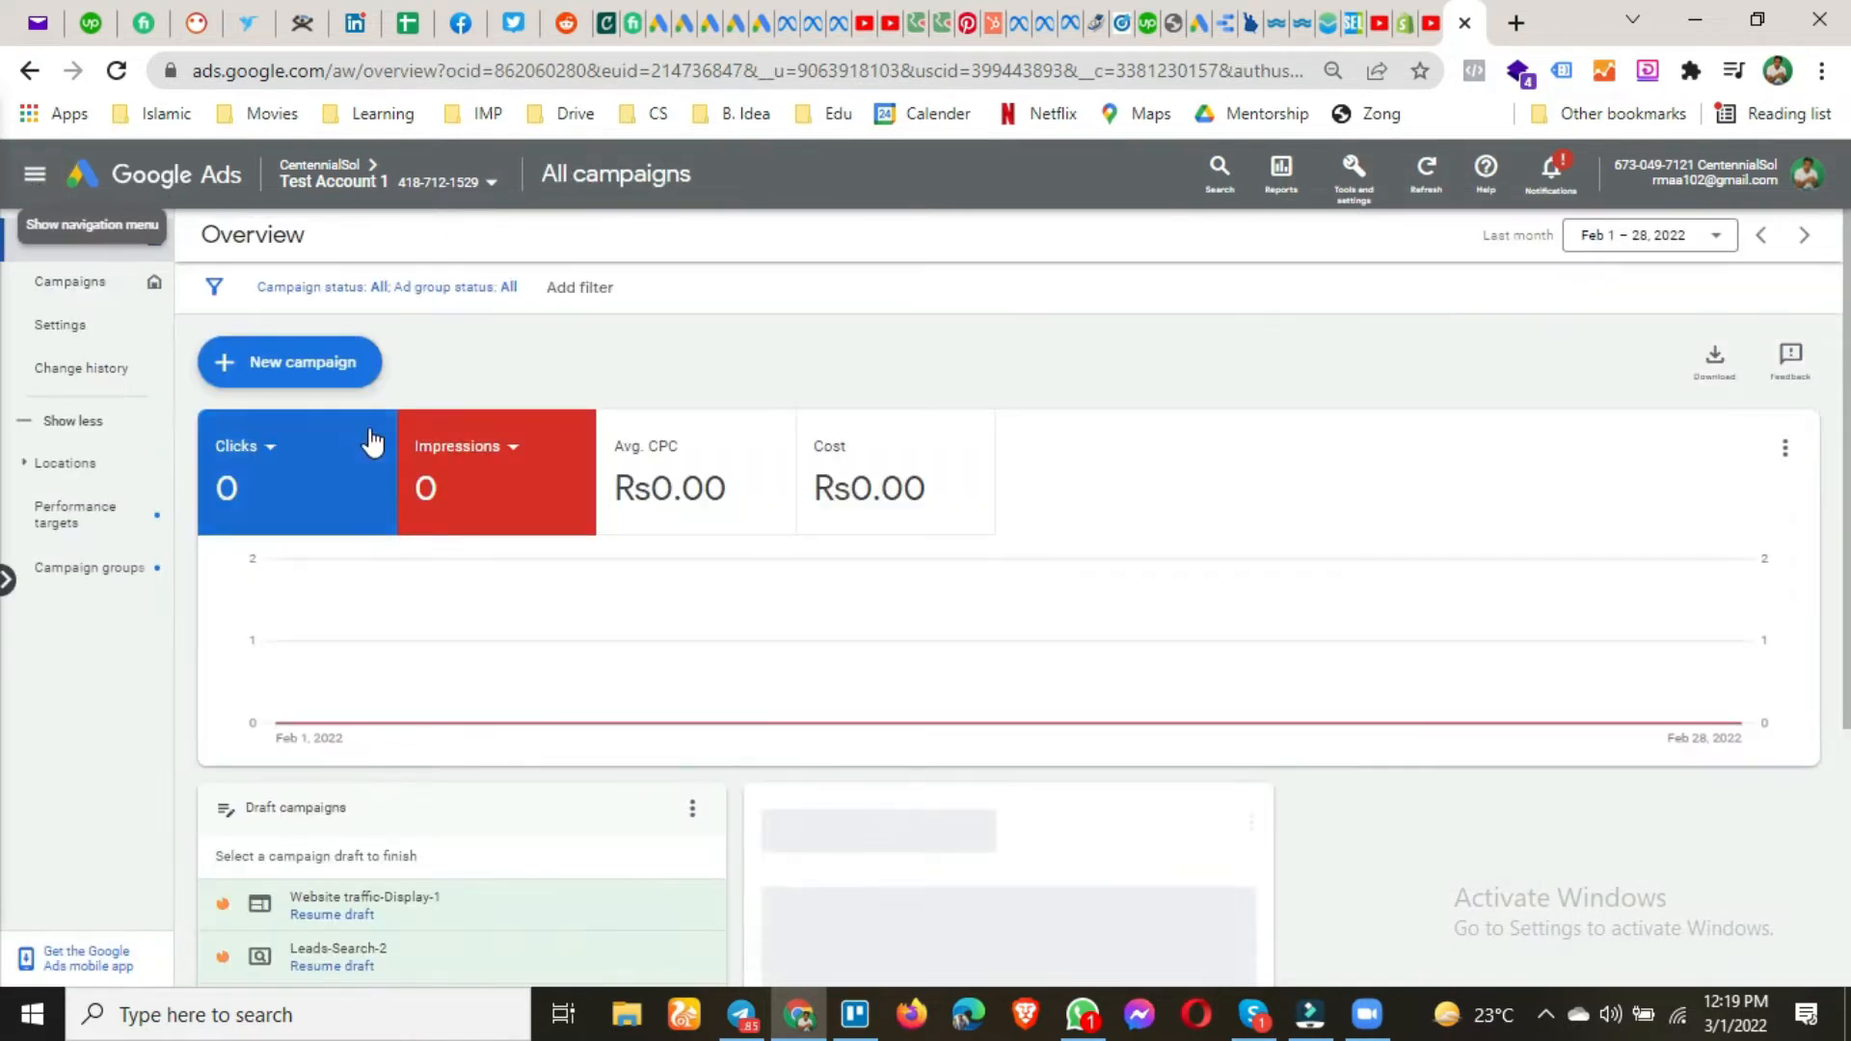
click(285, 382)
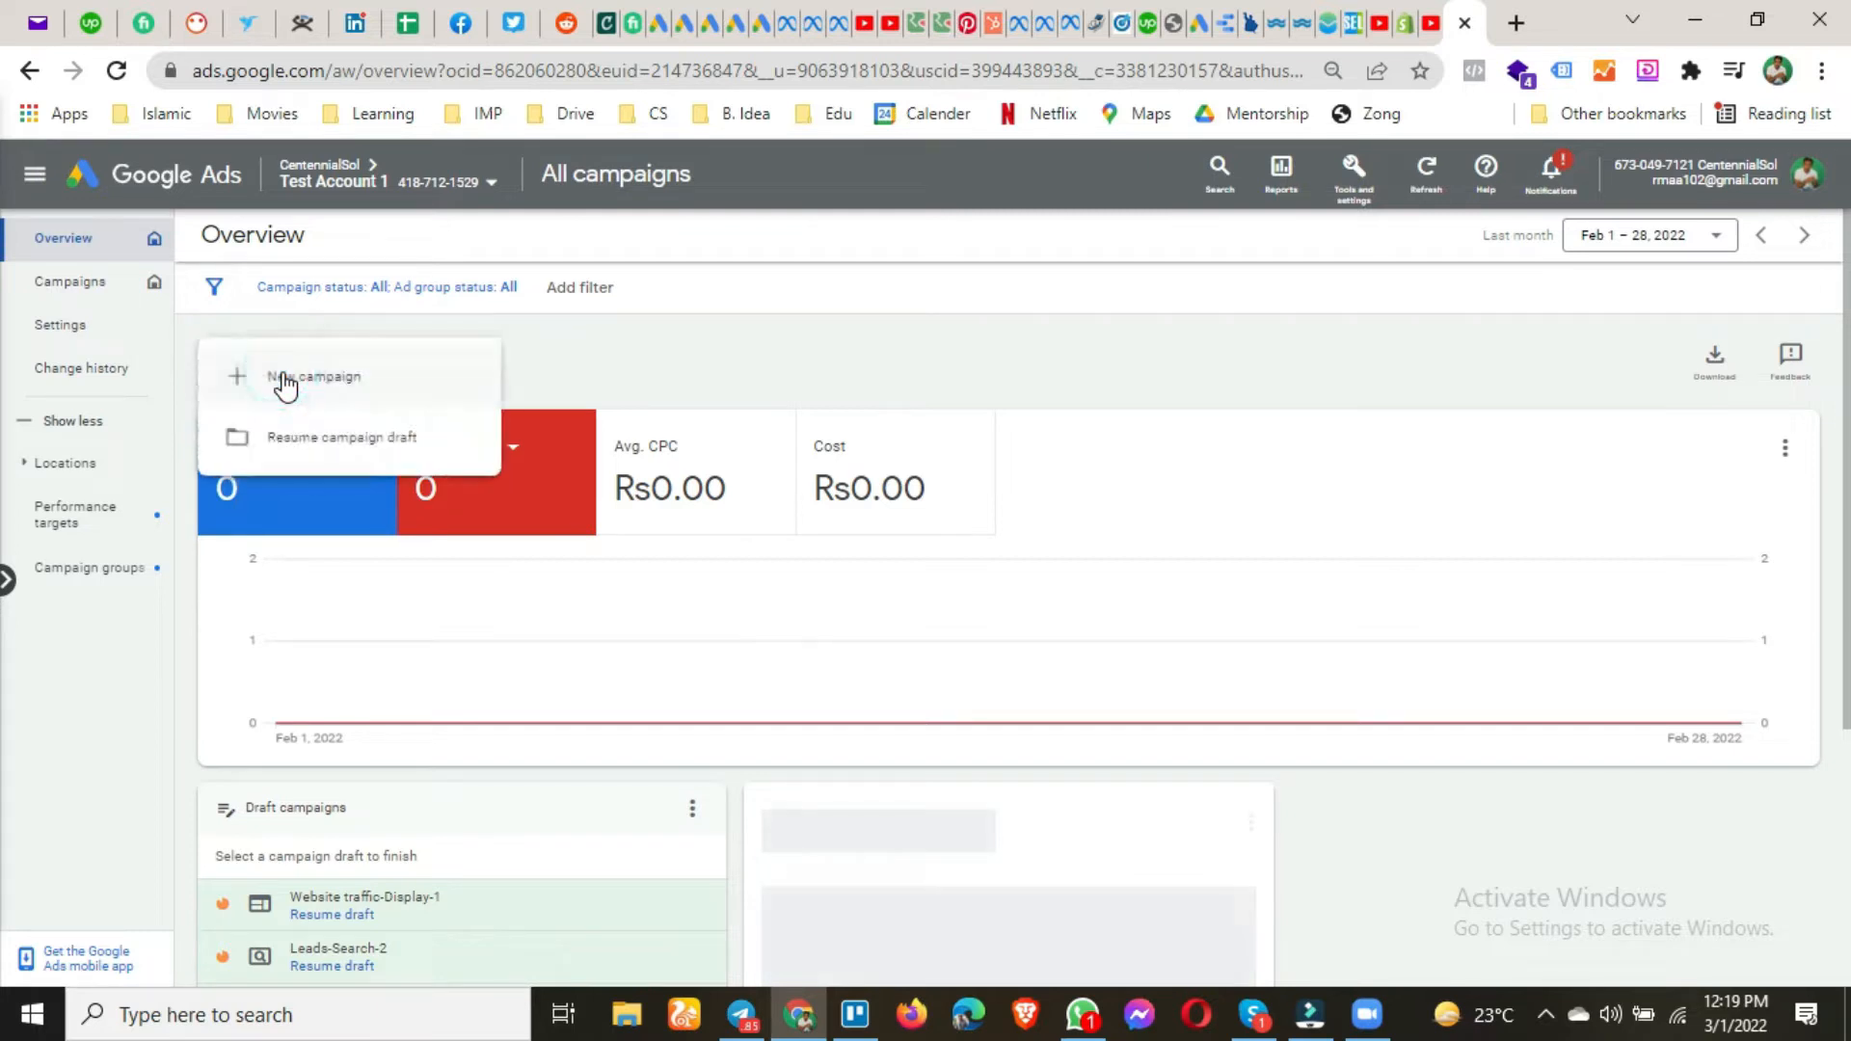
click(342, 383)
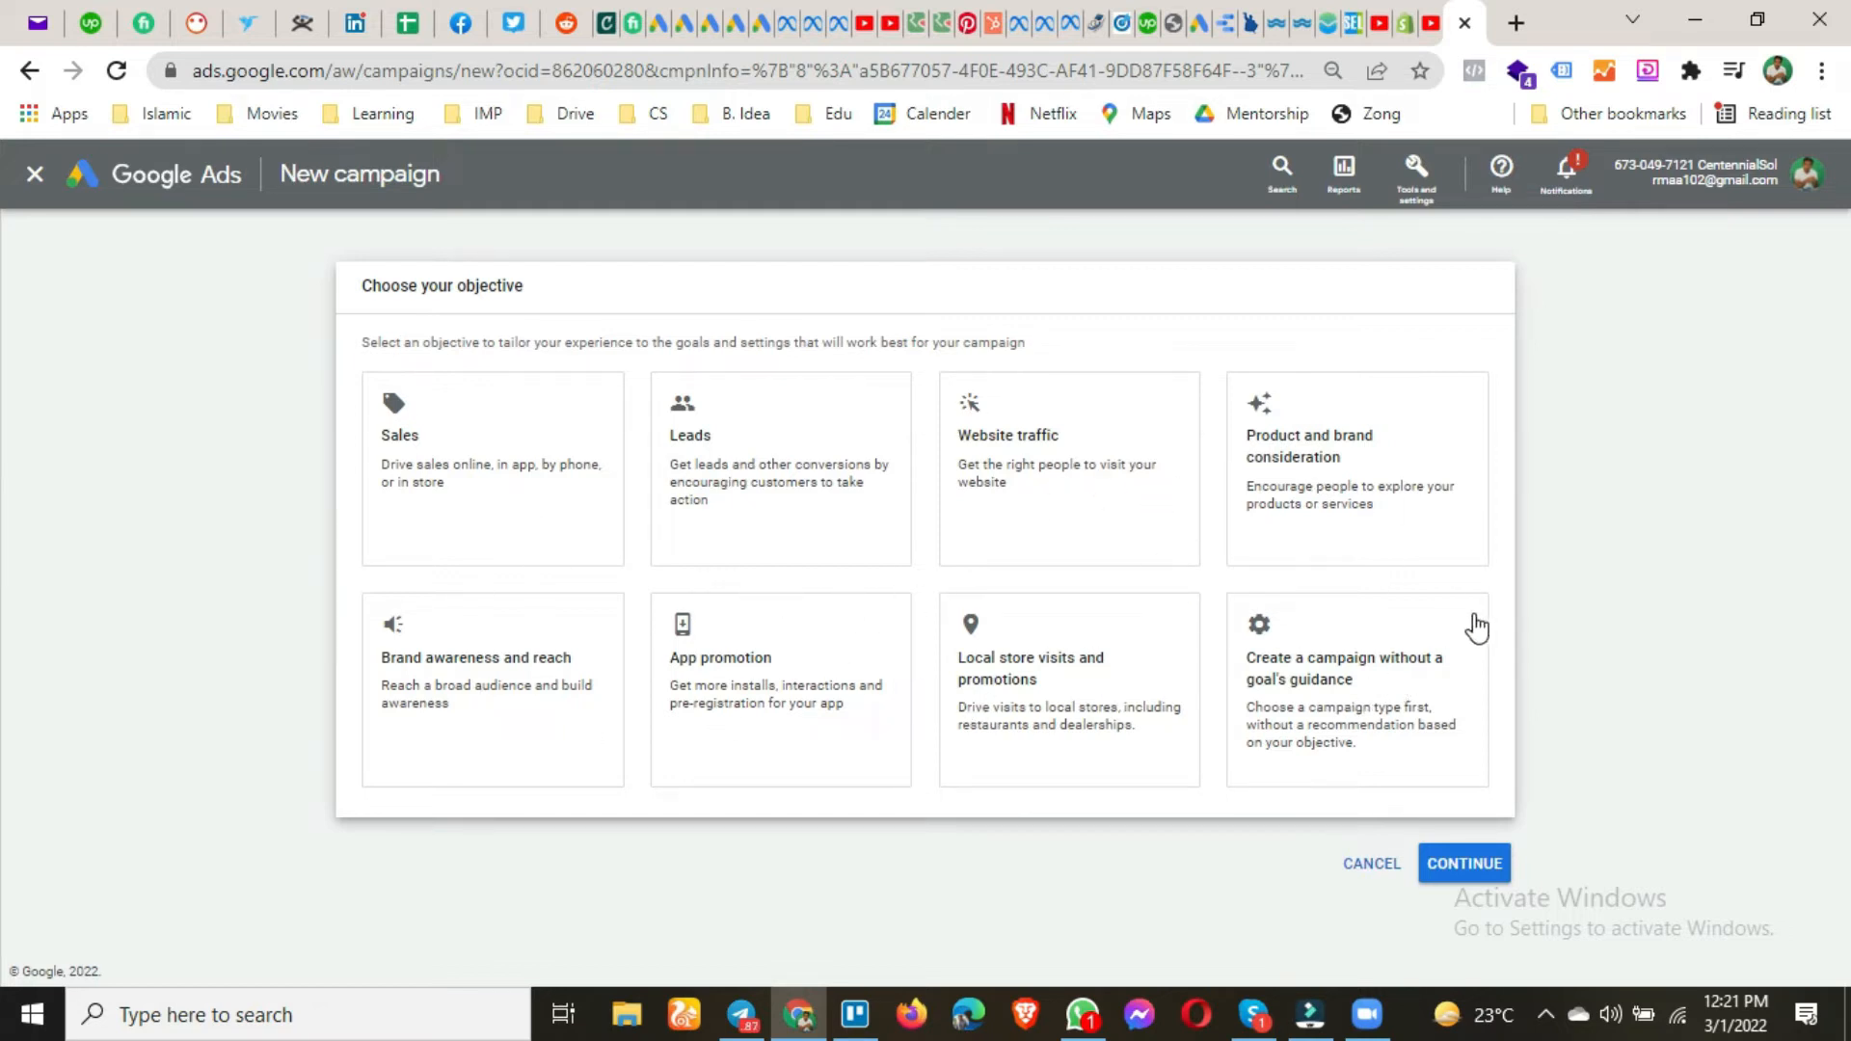
Set the campaign to be created without a goal's guidance and select Video as the campaign type.
click(1369, 714)
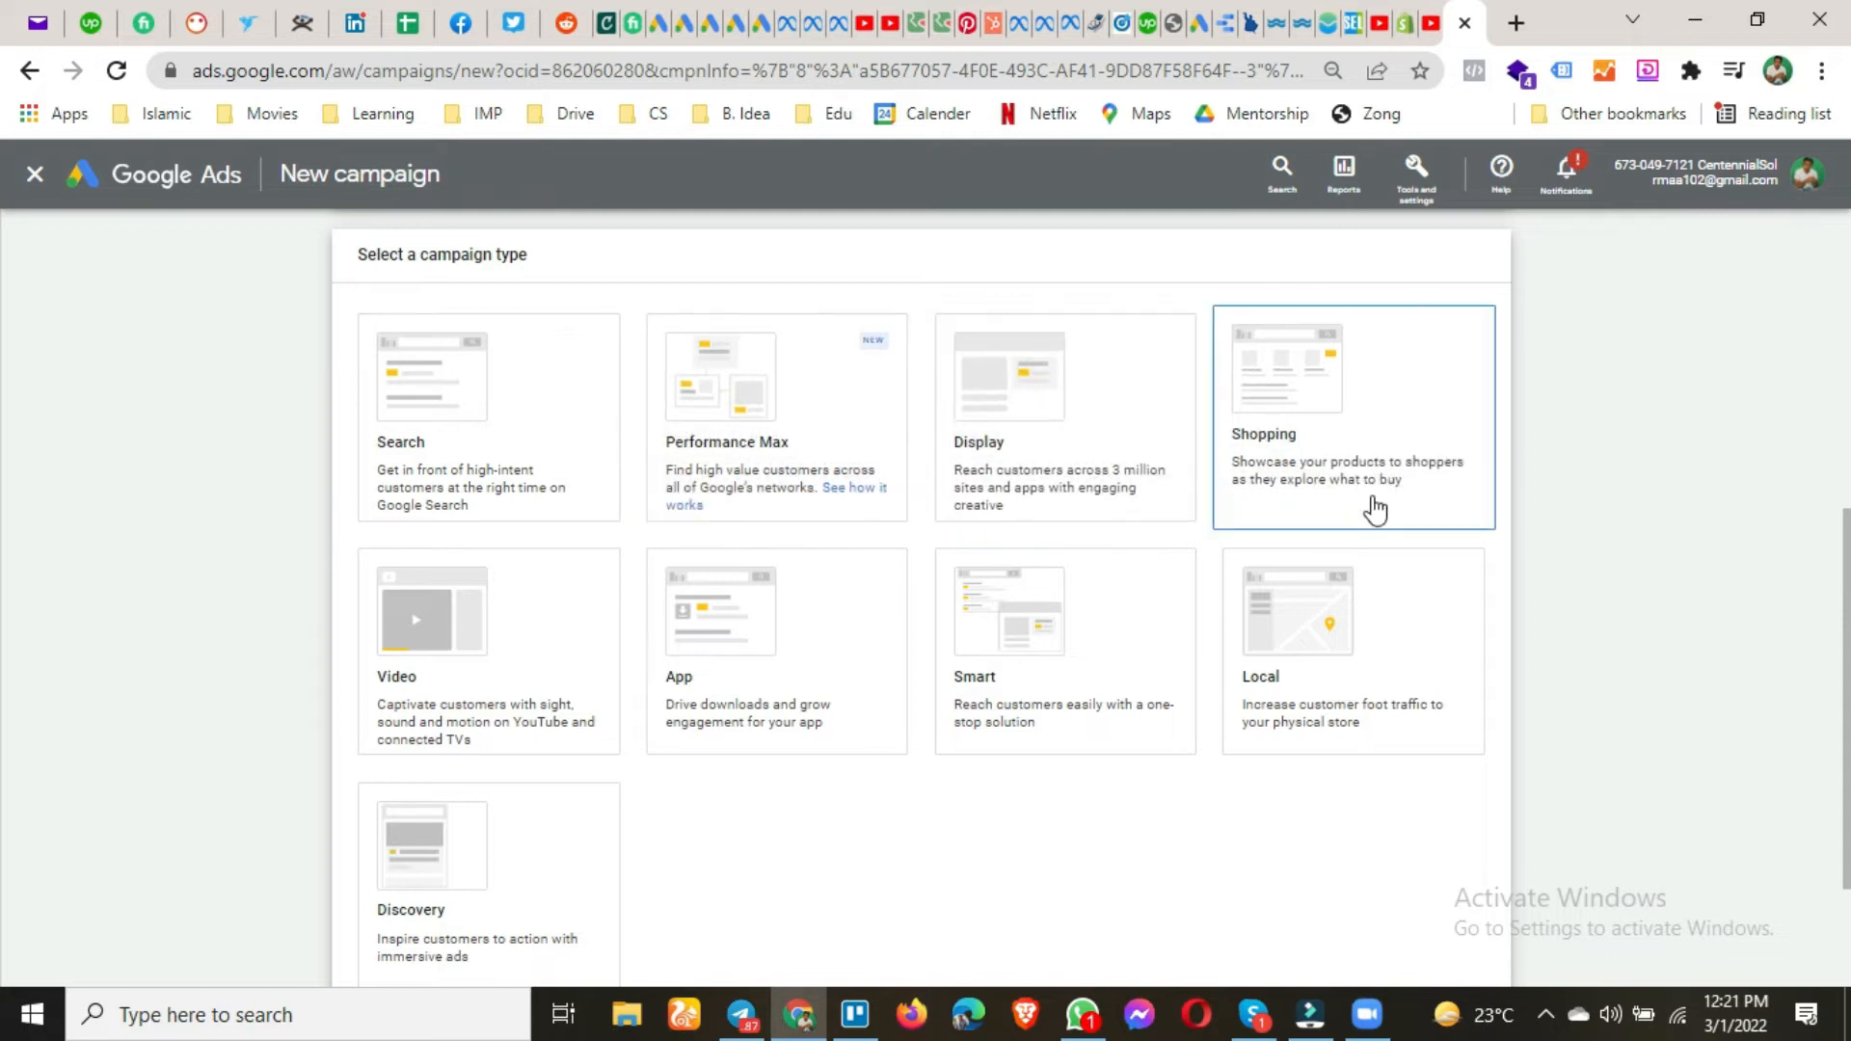
scroll(692, 880, down, 1)
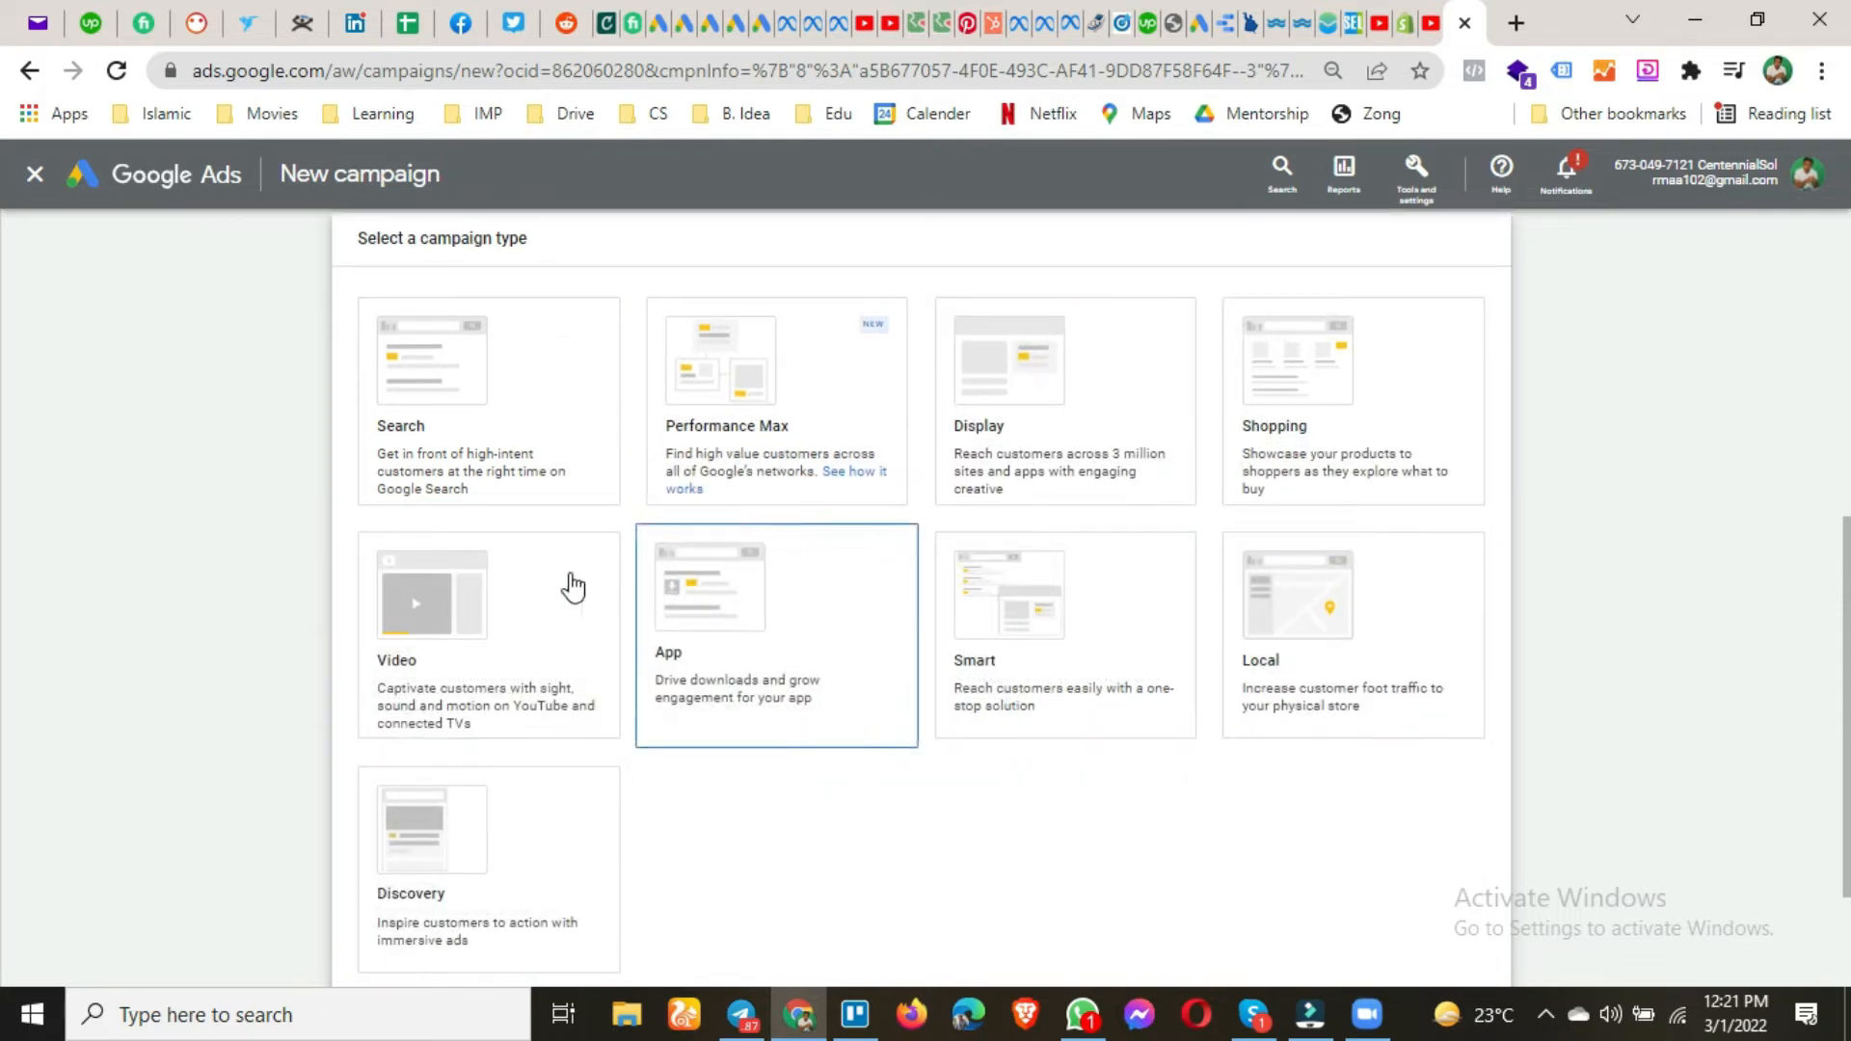
click(458, 619)
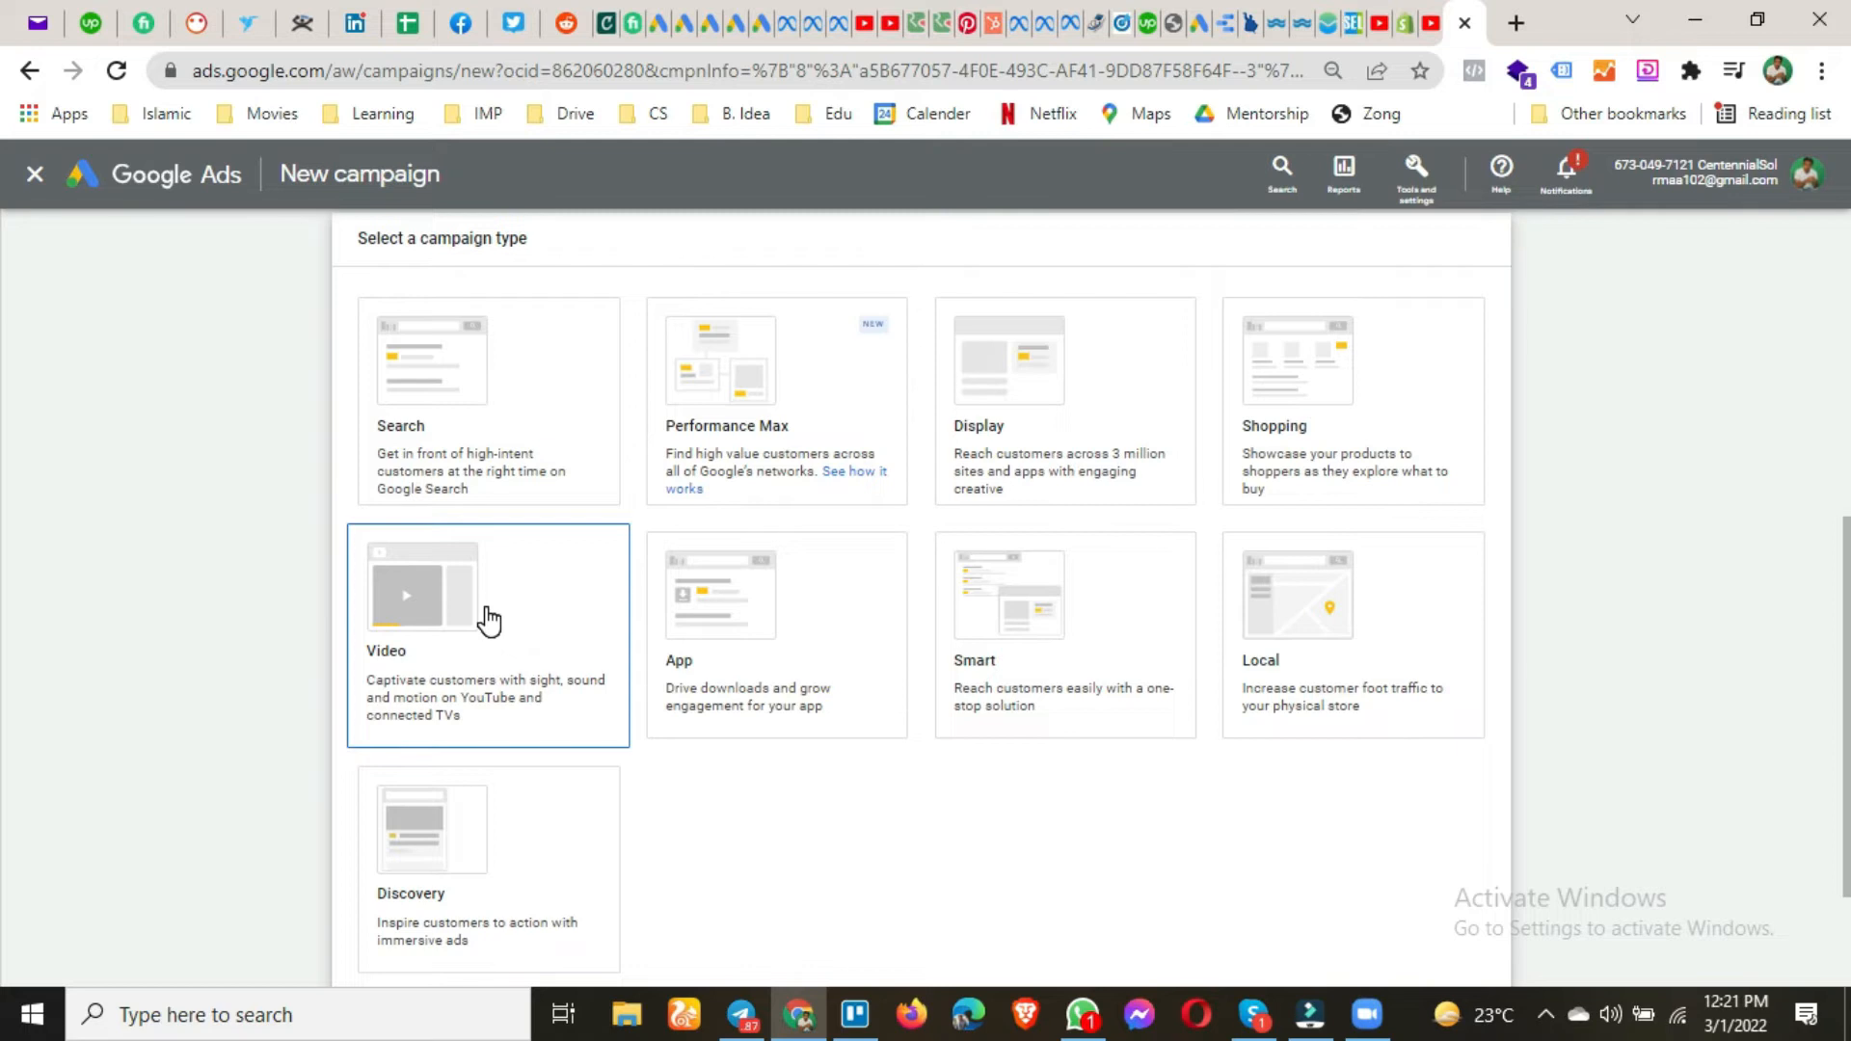
click(489, 620)
Examine the video campaign subtypes, highlighting the skippable in-stream ads in the Custom video campaign description.
scroll(202, 542, up, 4)
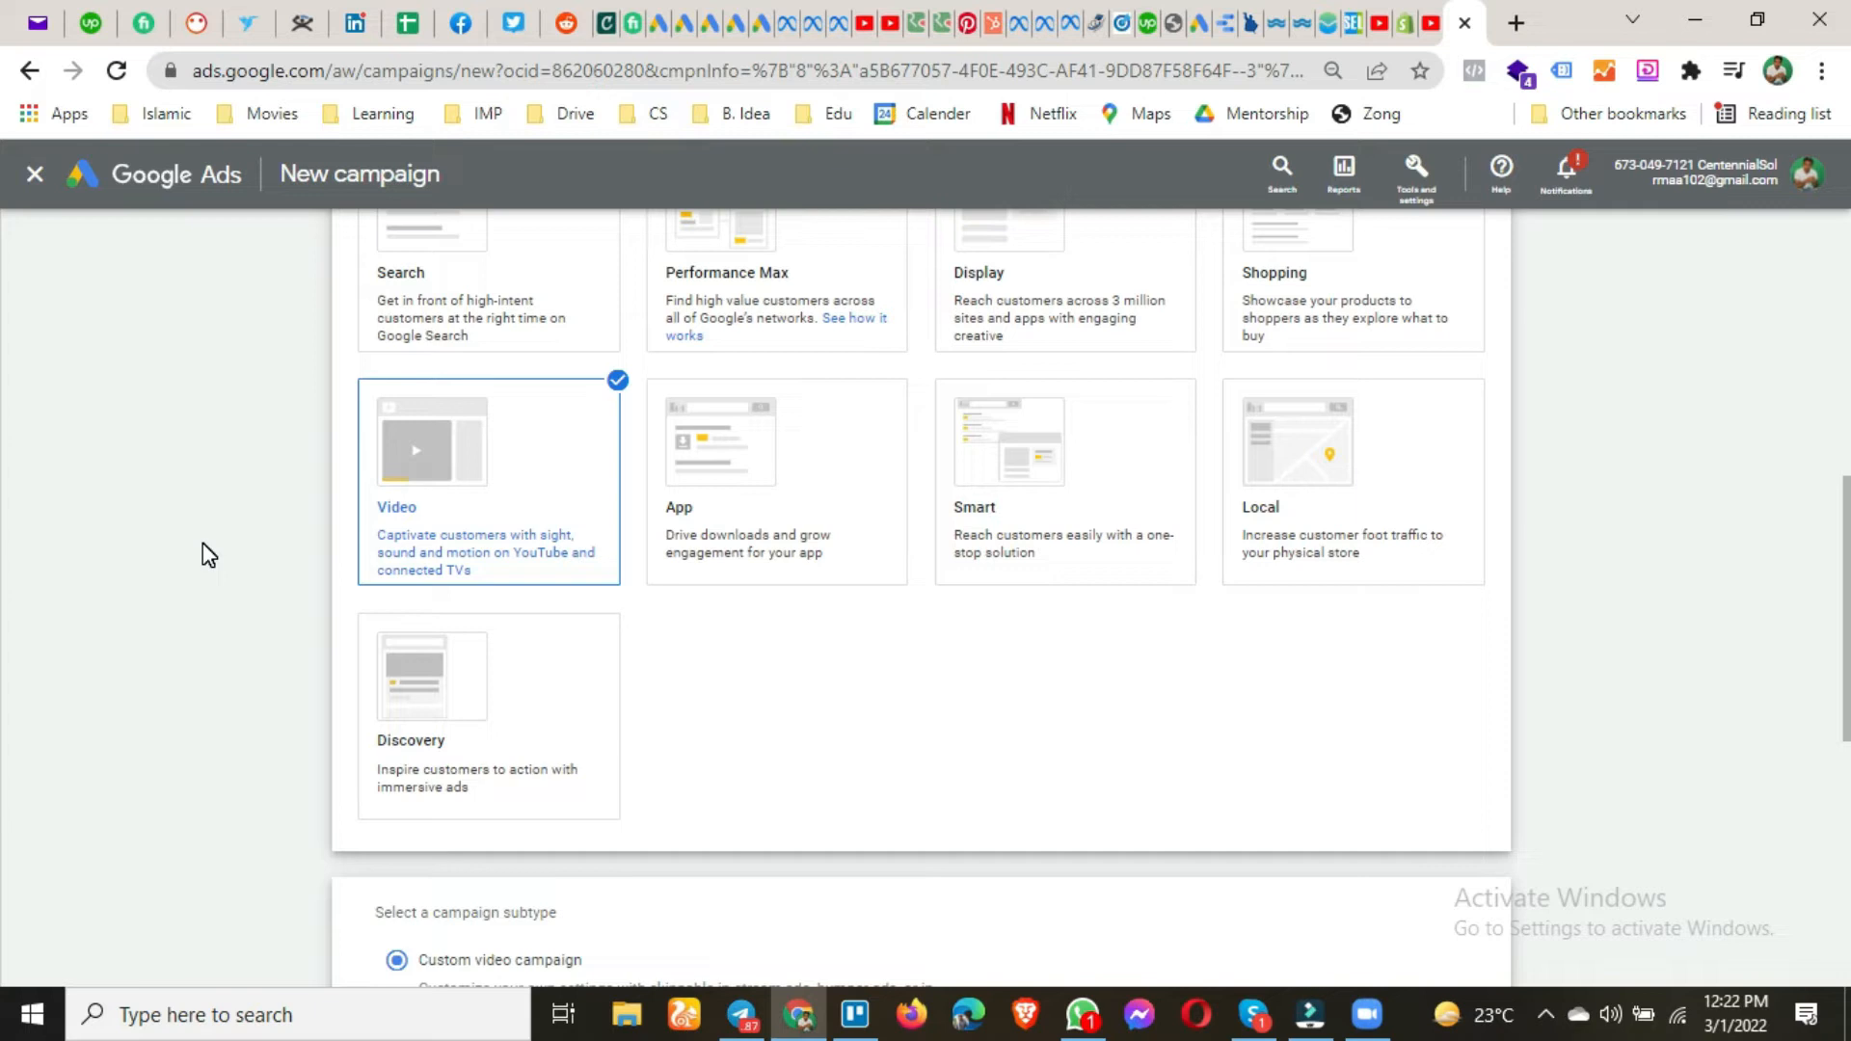
scroll(209, 555, up, 1)
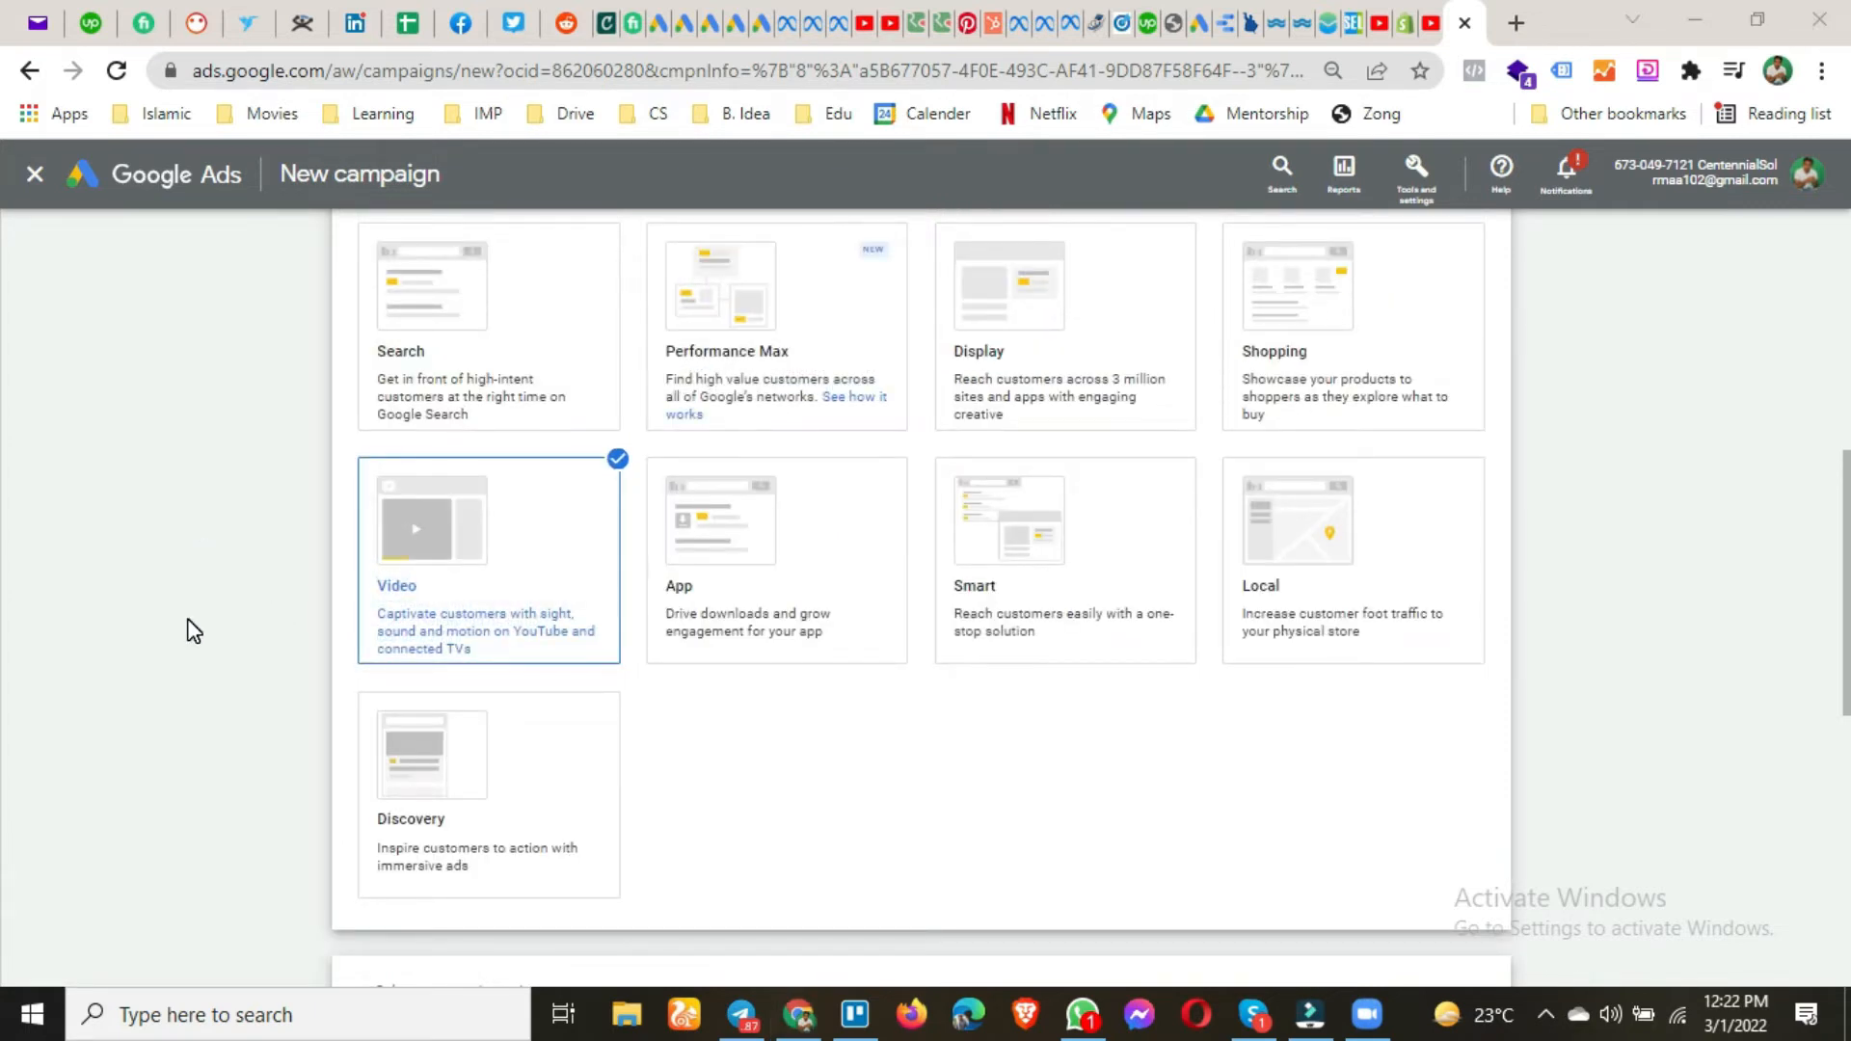
scroll(226, 678, down, 1)
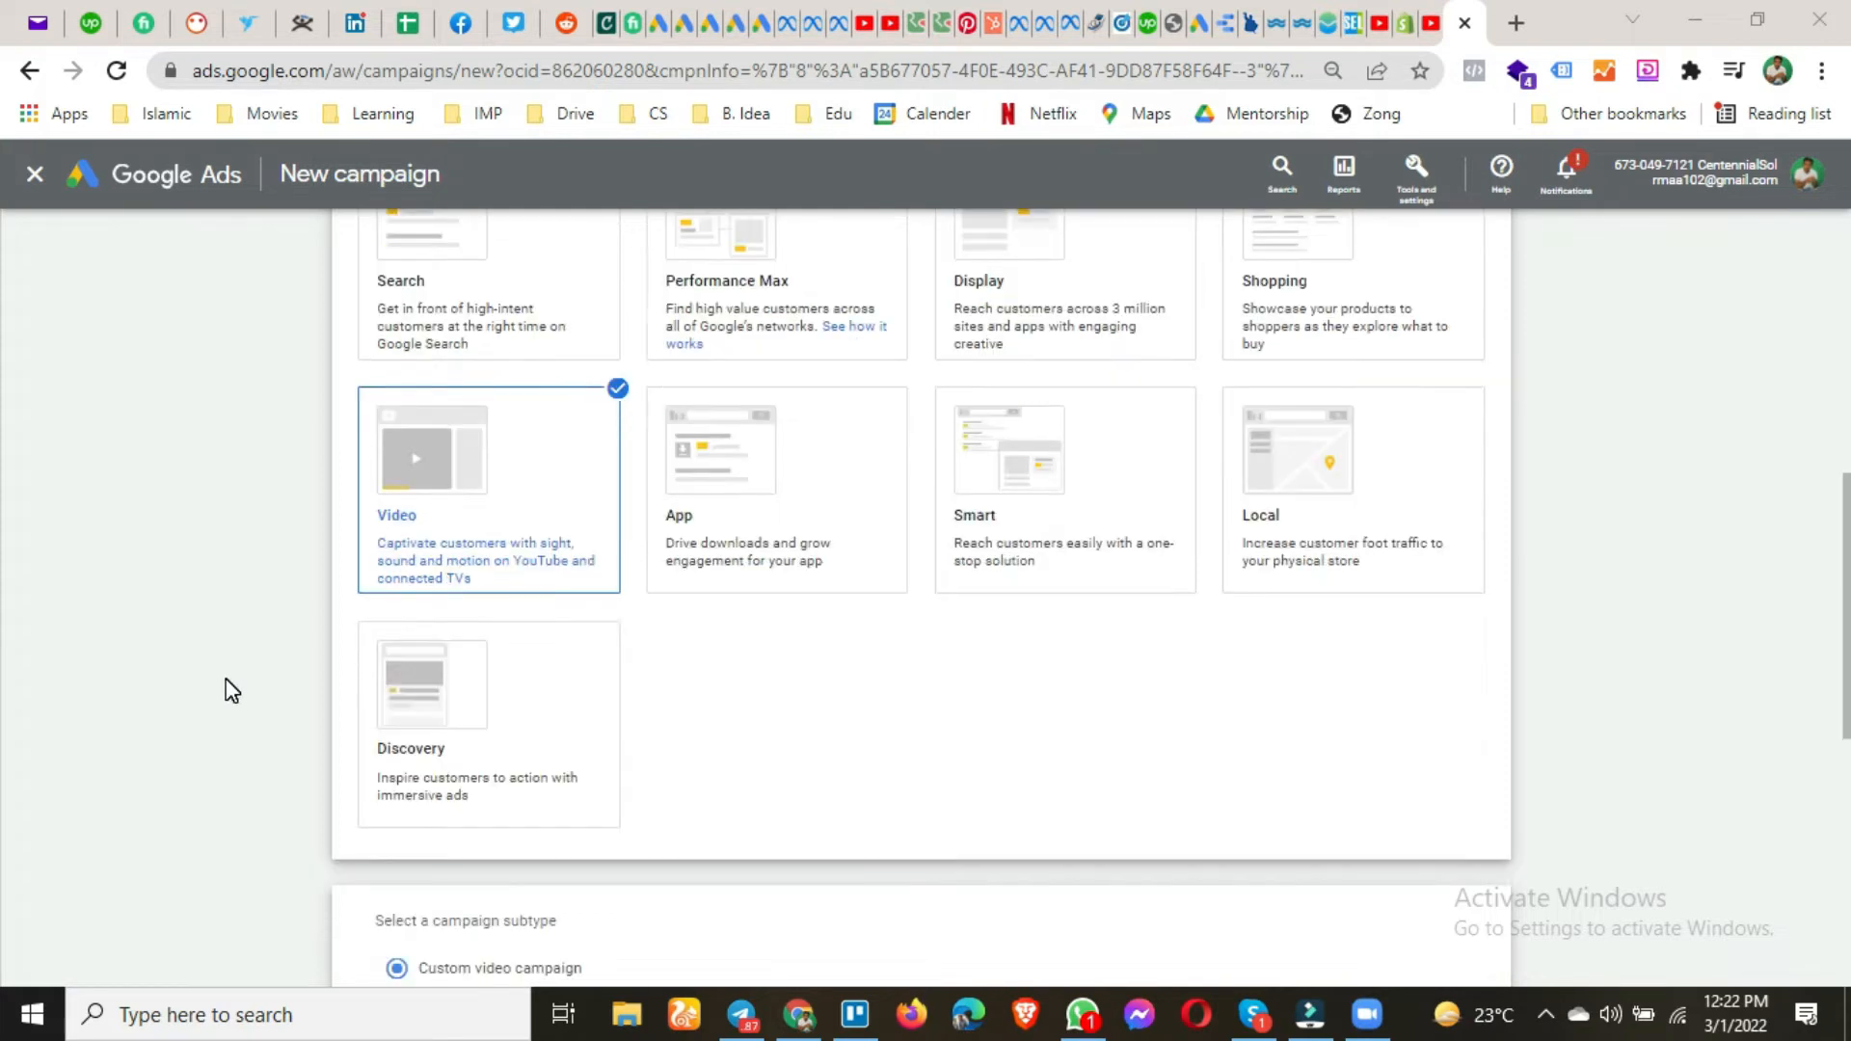
scroll(153, 604, down, 1)
scroll(159, 617, down, 1)
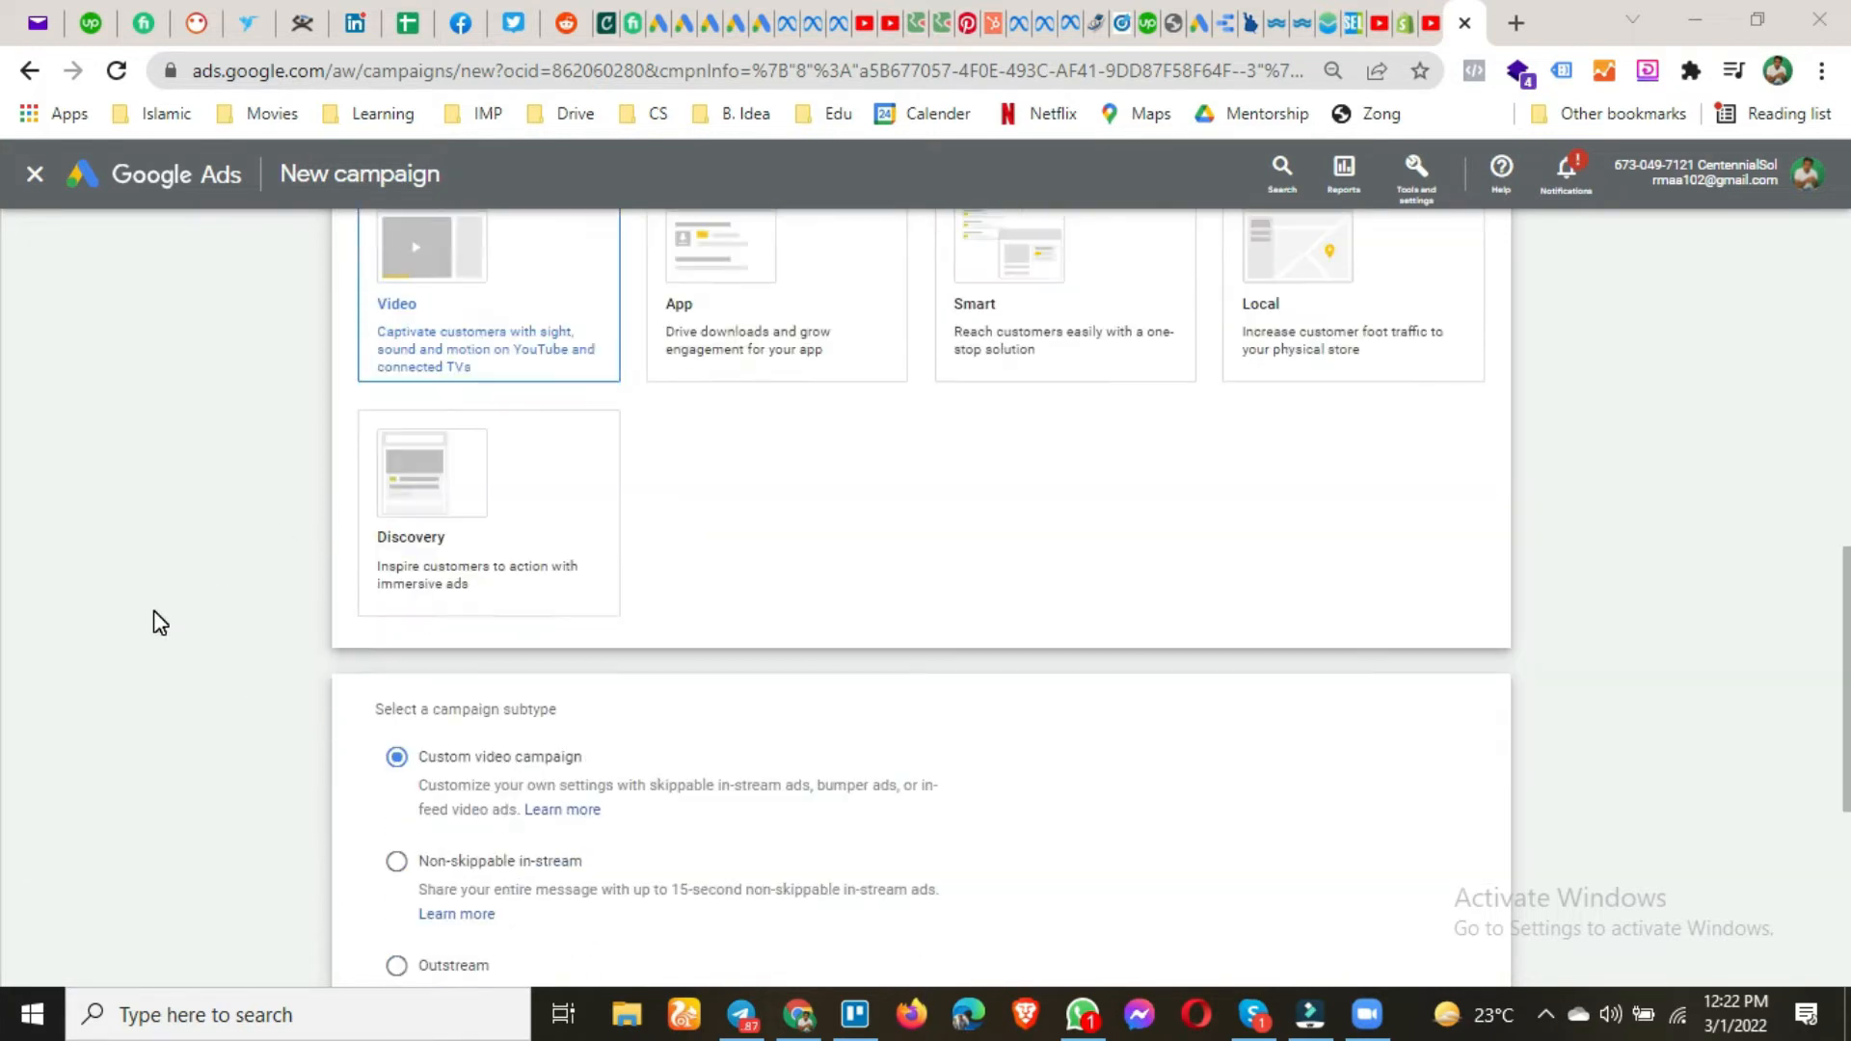
scroll(161, 623, down, 3)
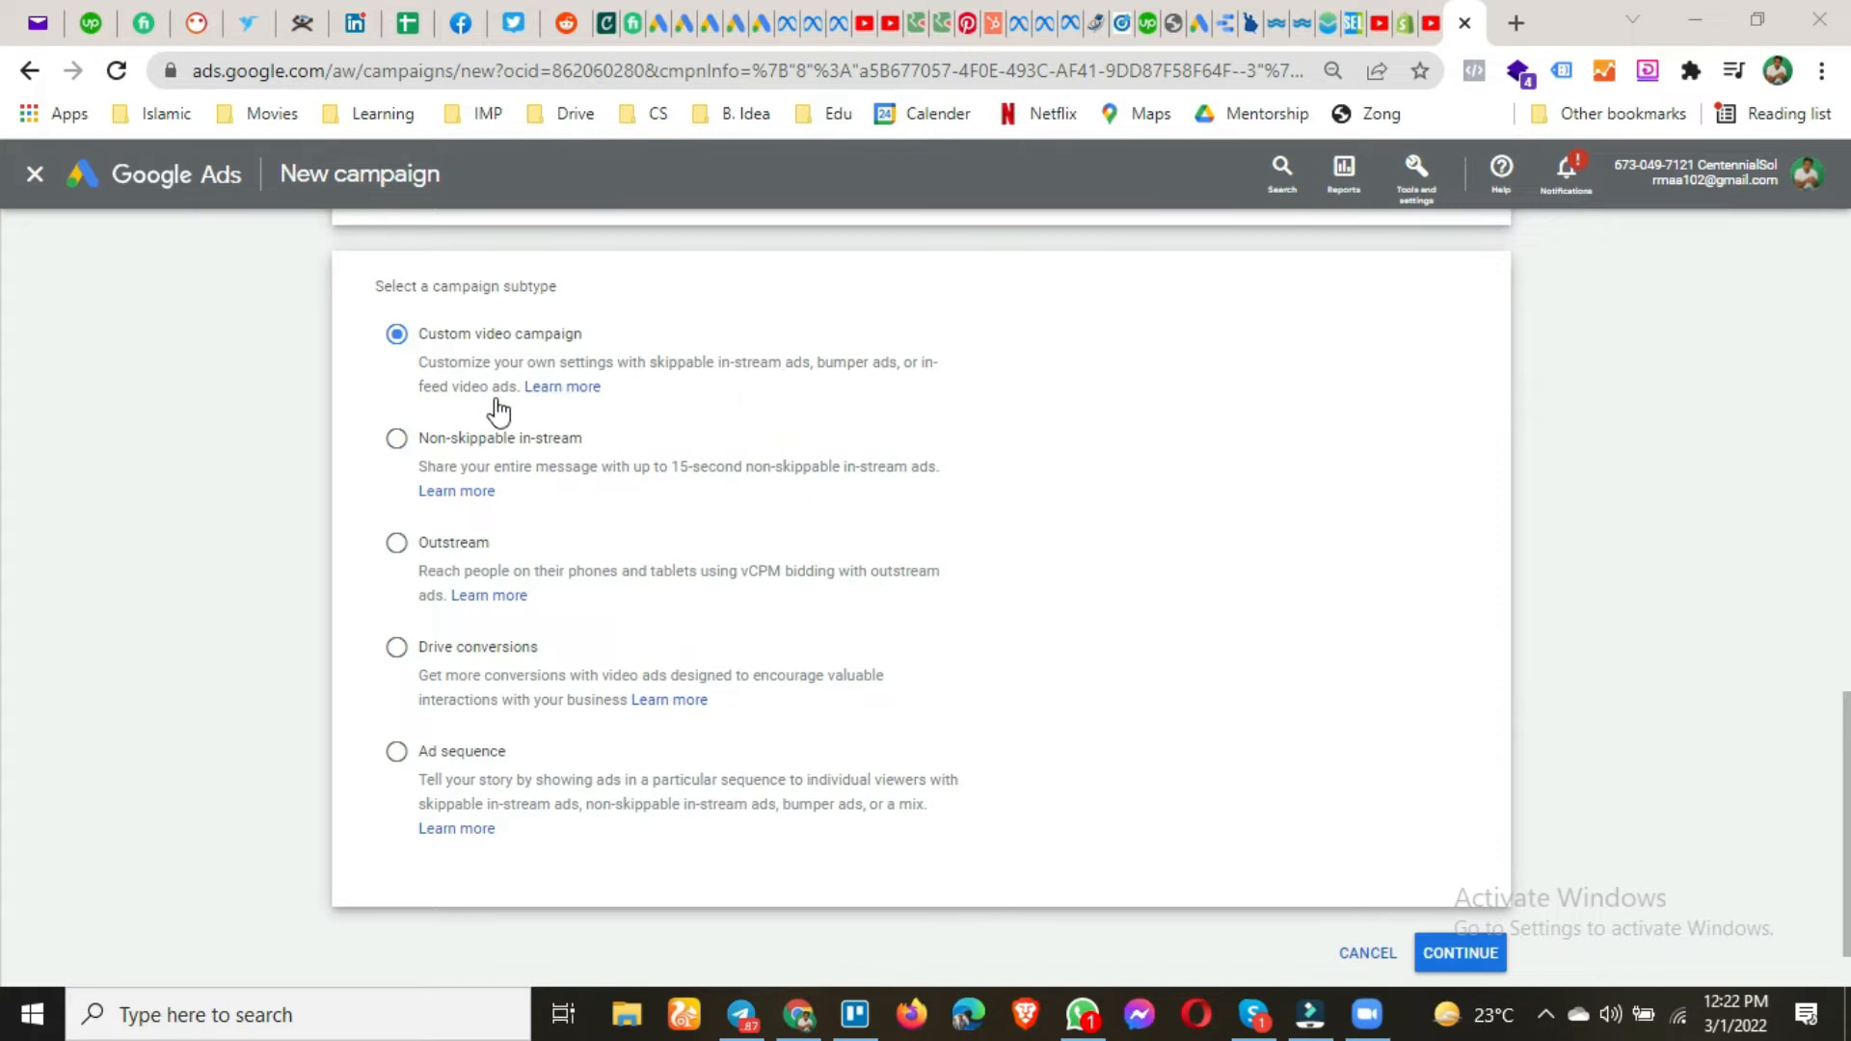
drag(649, 376, 810, 384)
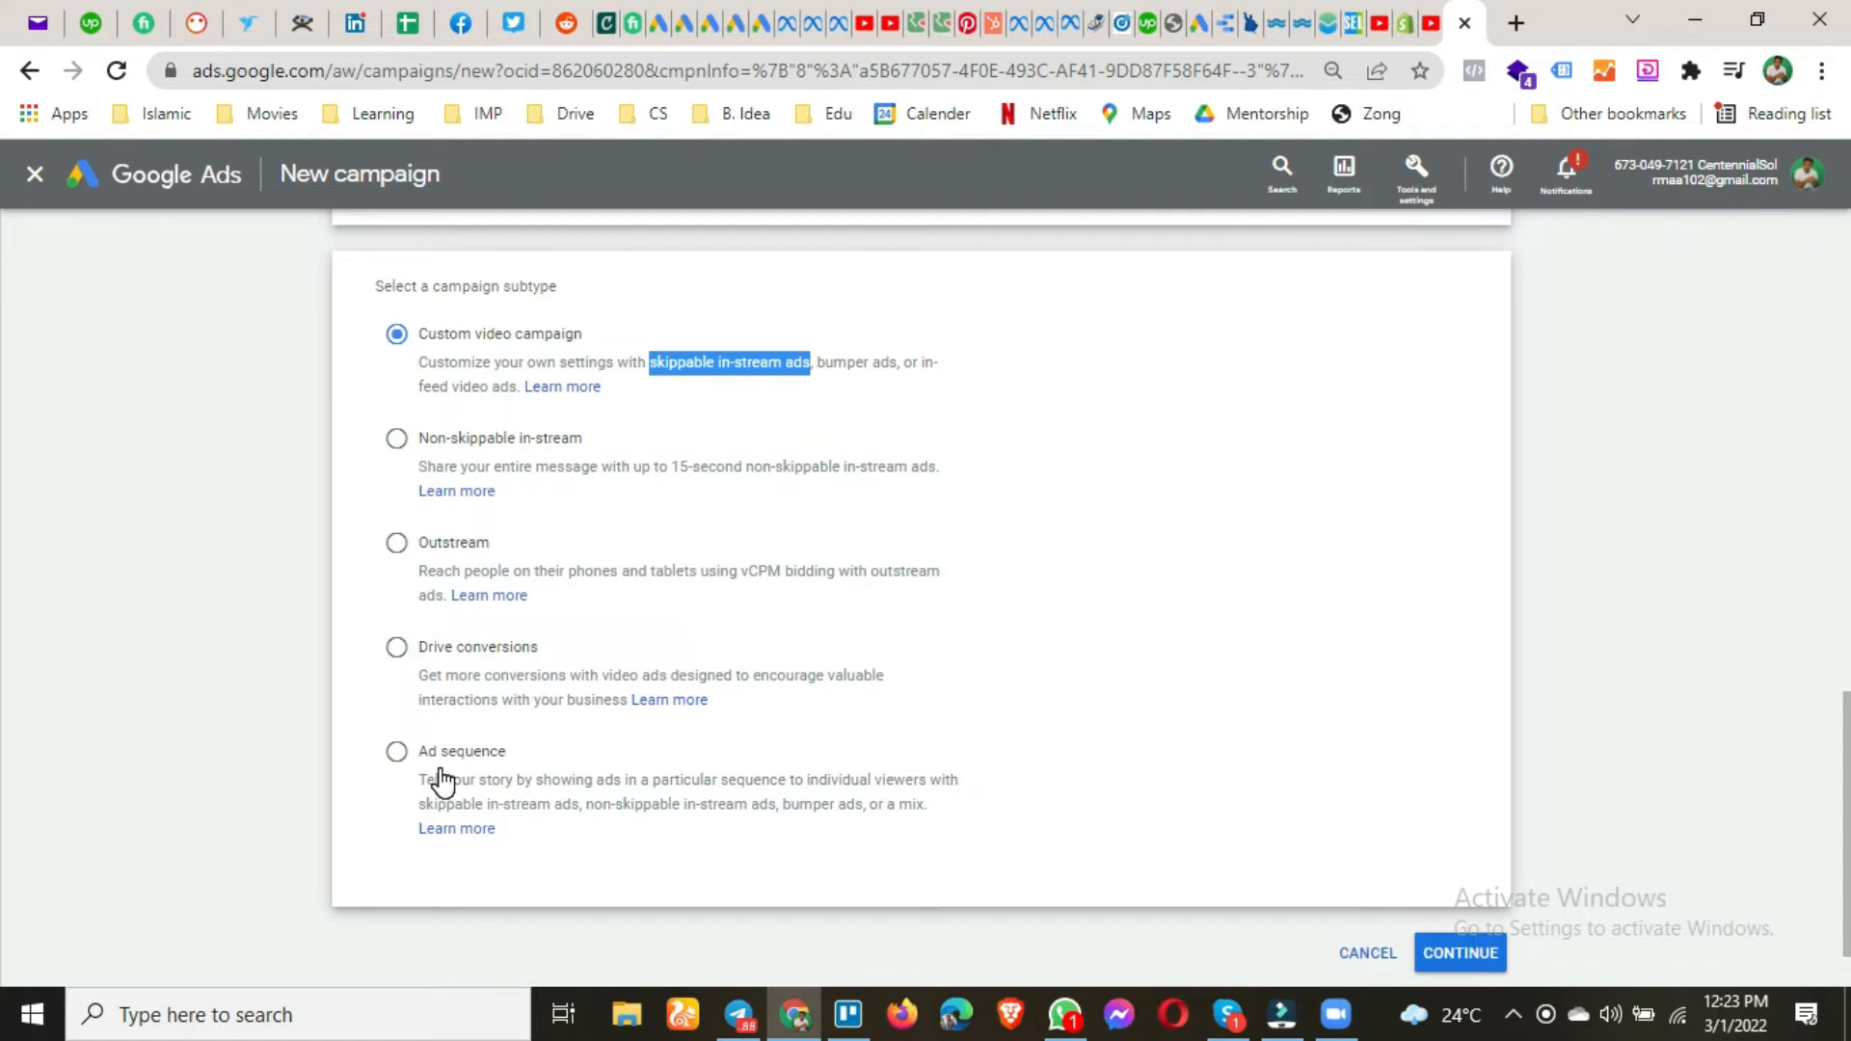
Continue with the Custom video campaign subtype and reload the blank campaign setup page.
scroll(593, 776, down, 1)
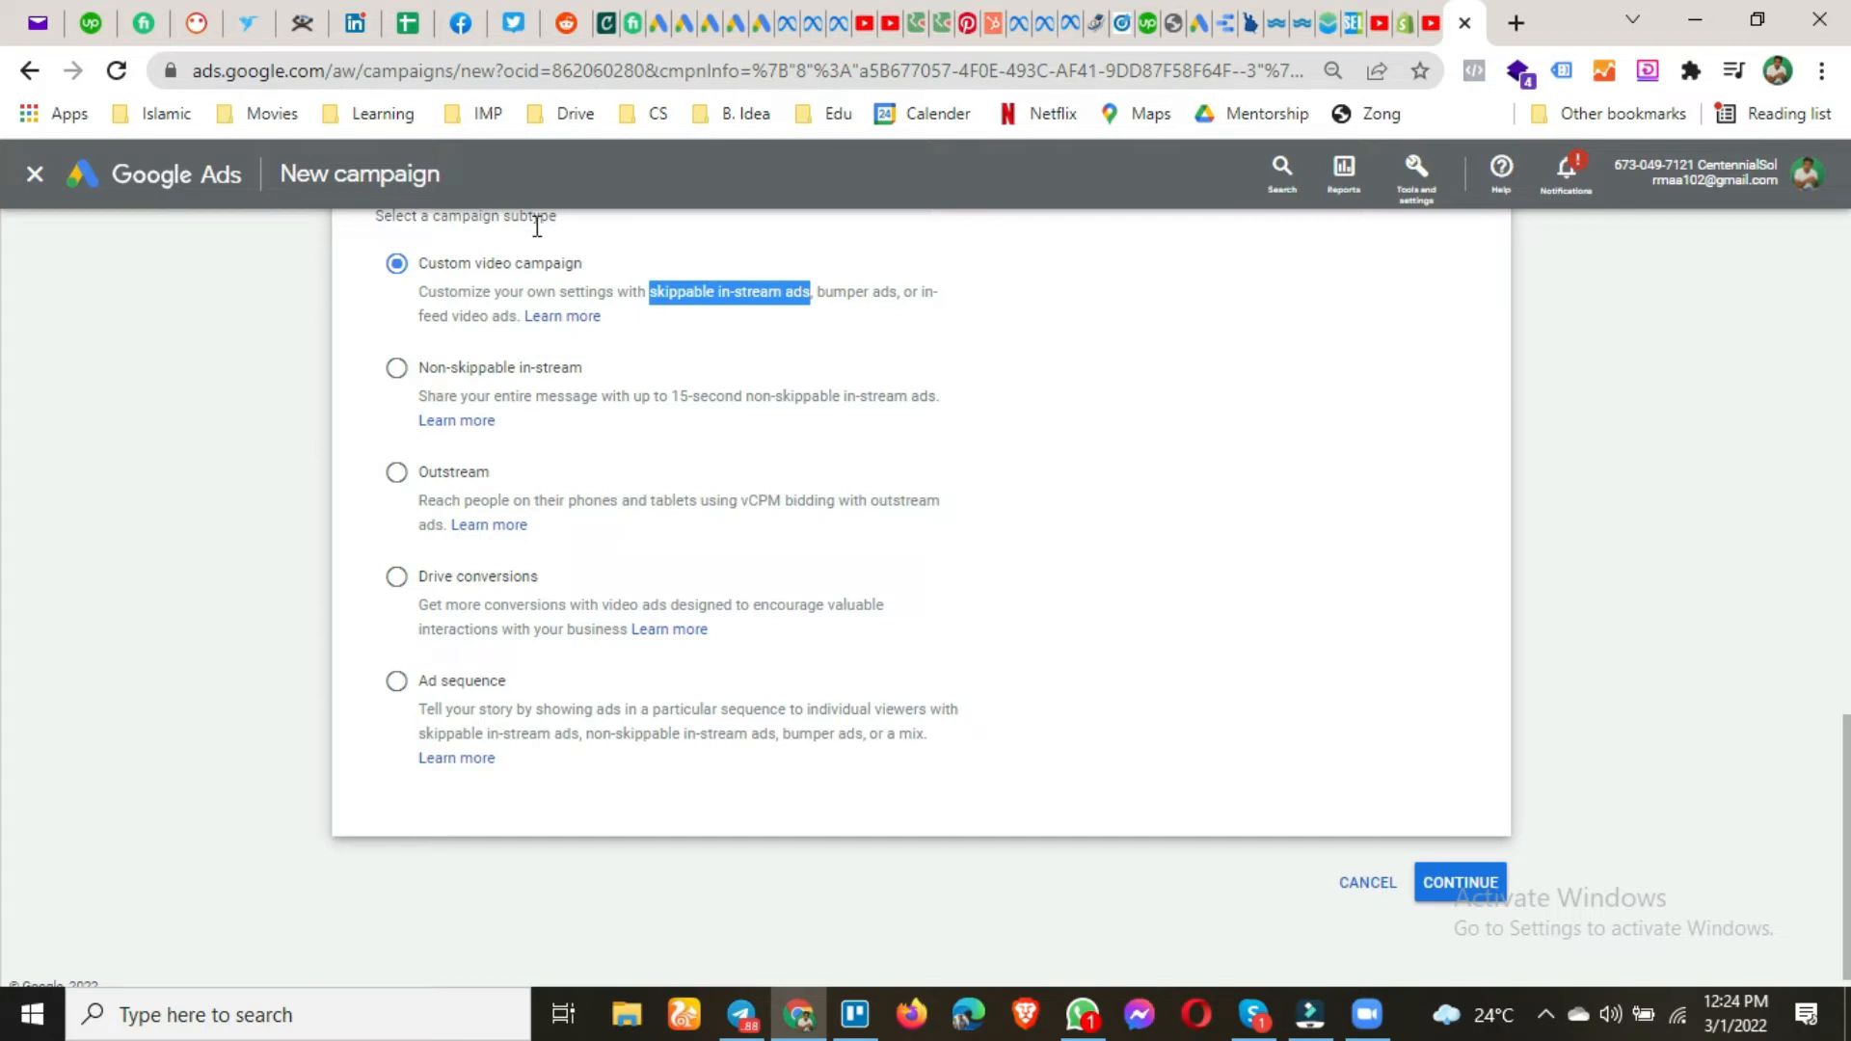
scroll(454, 310, up, 1)
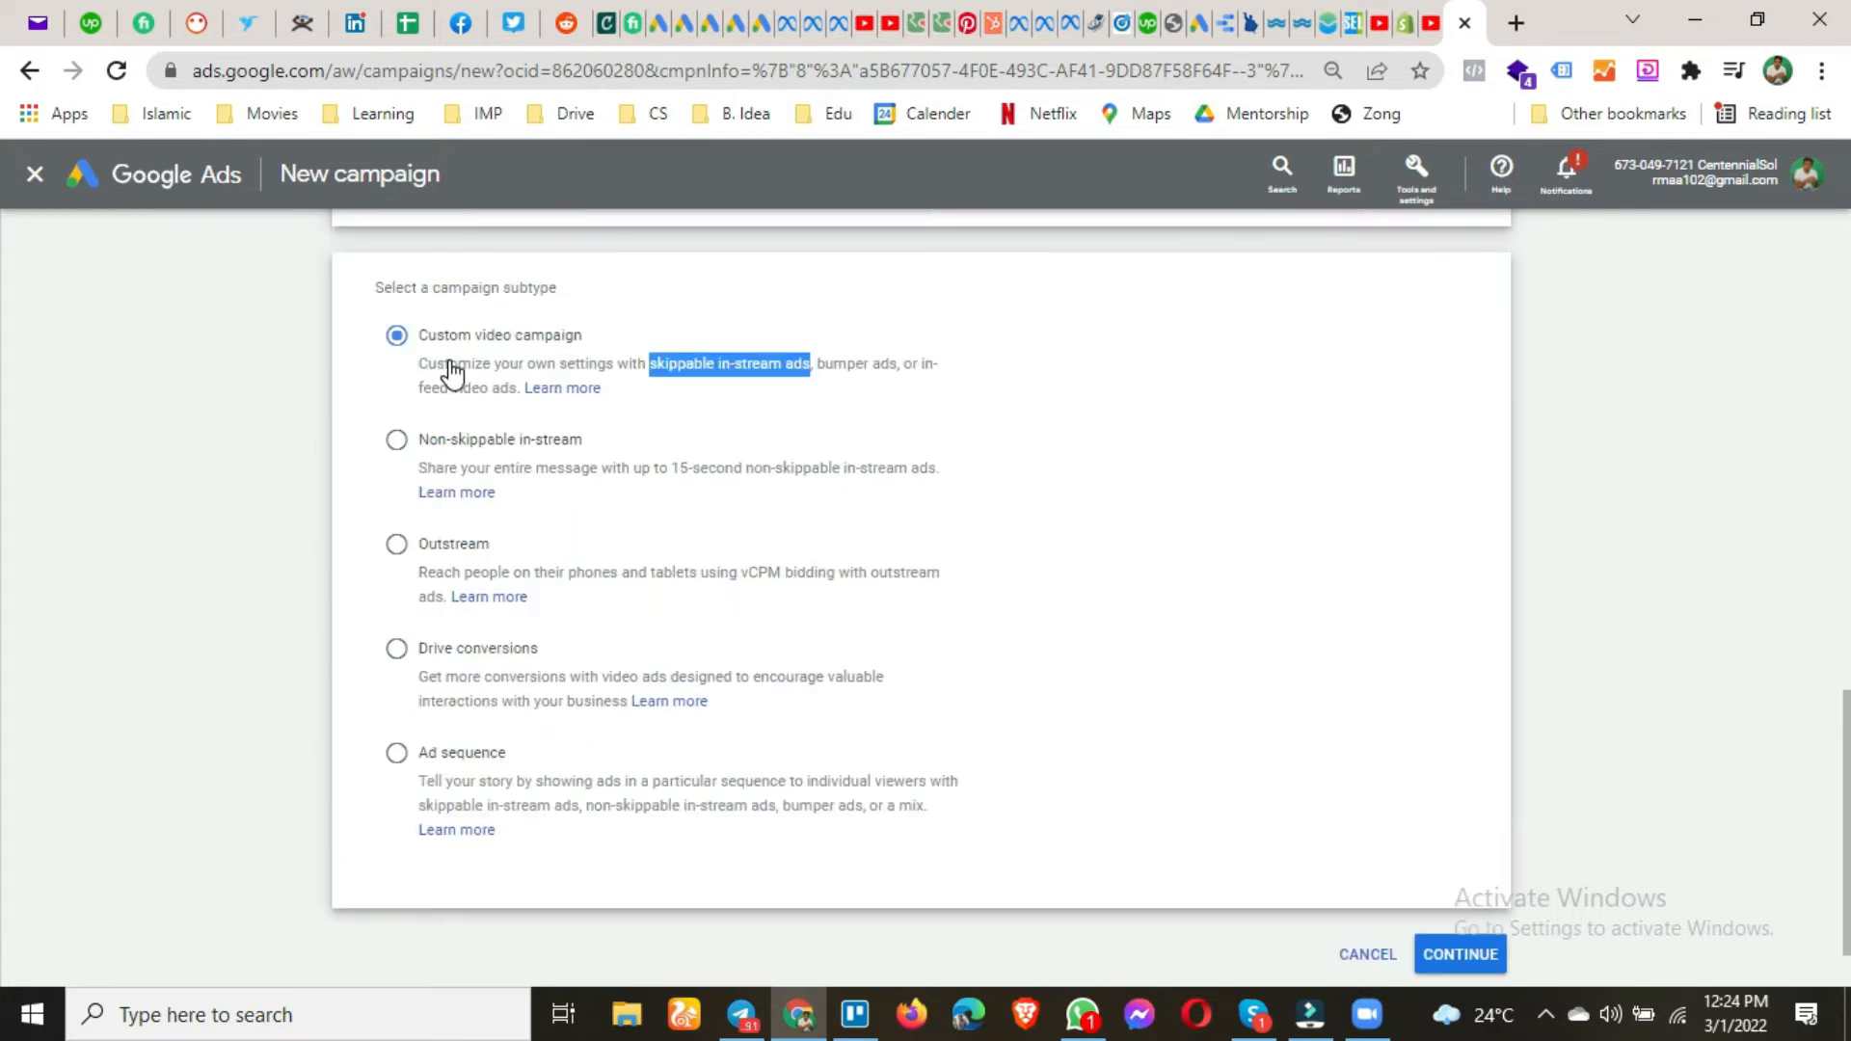
click(1464, 956)
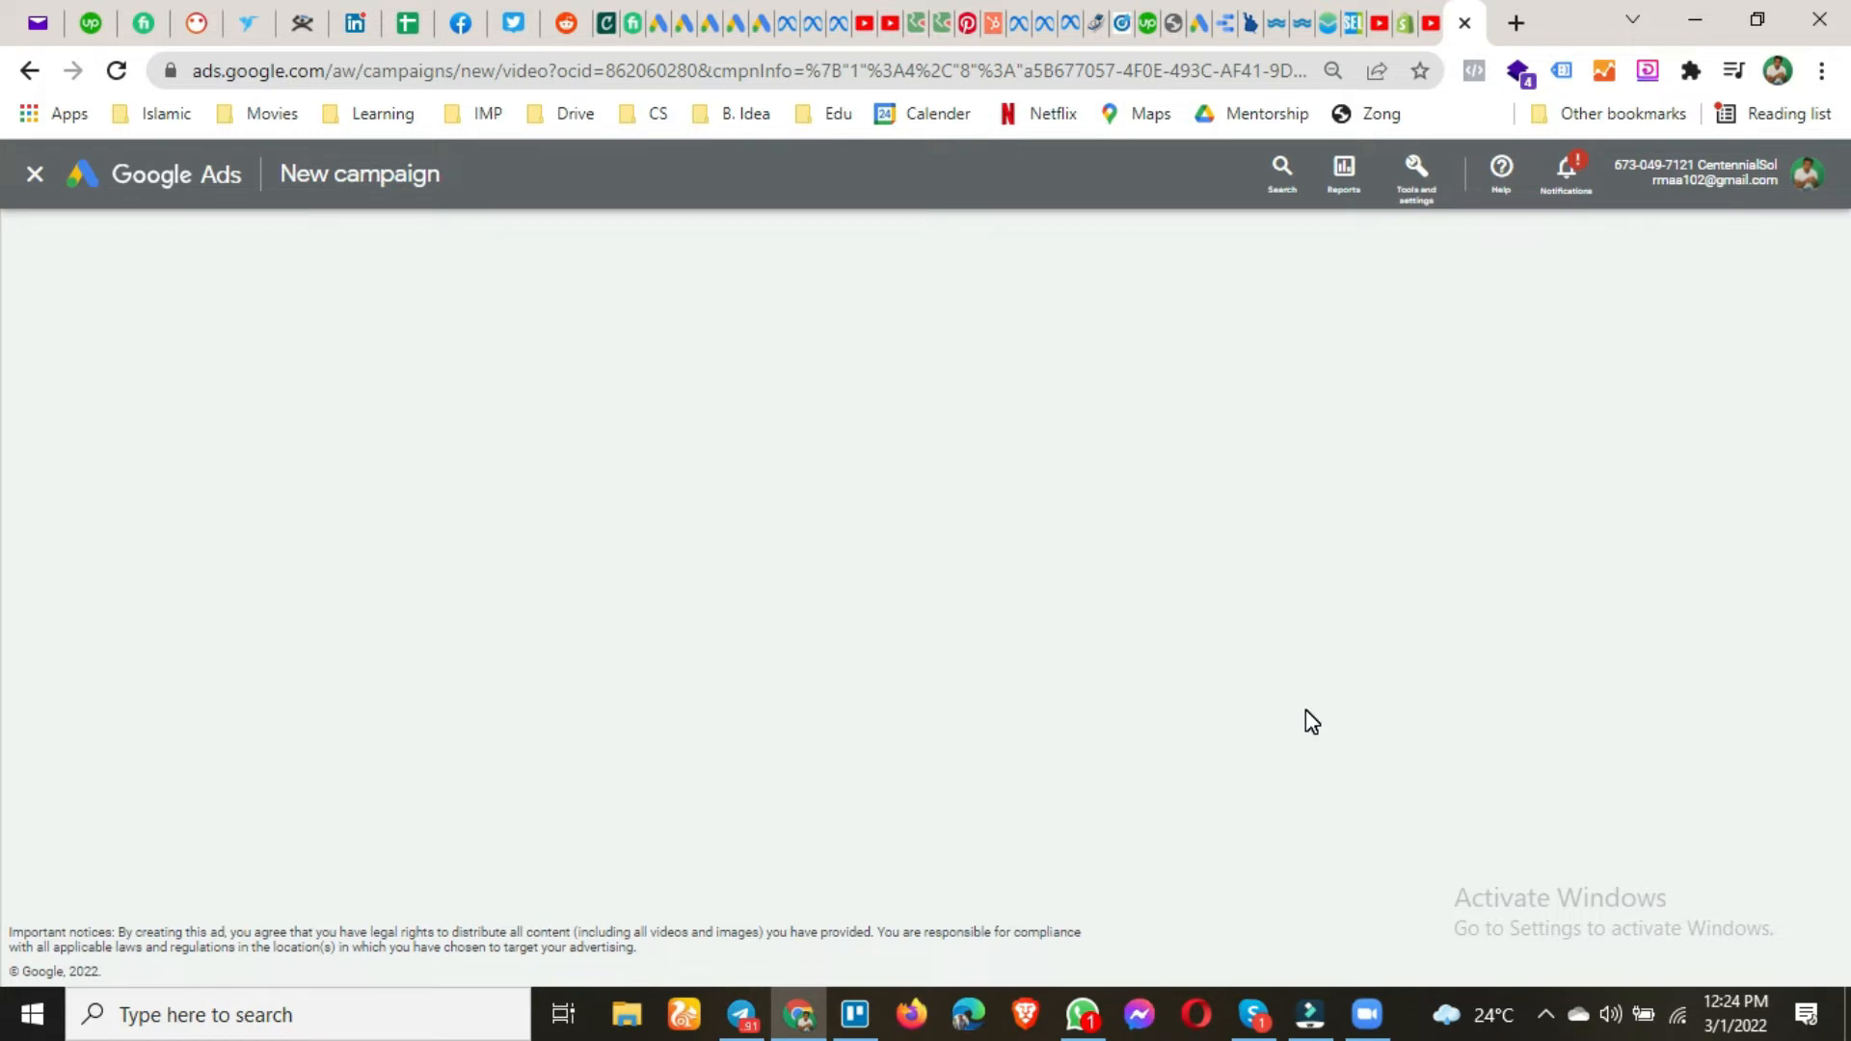
click(117, 70)
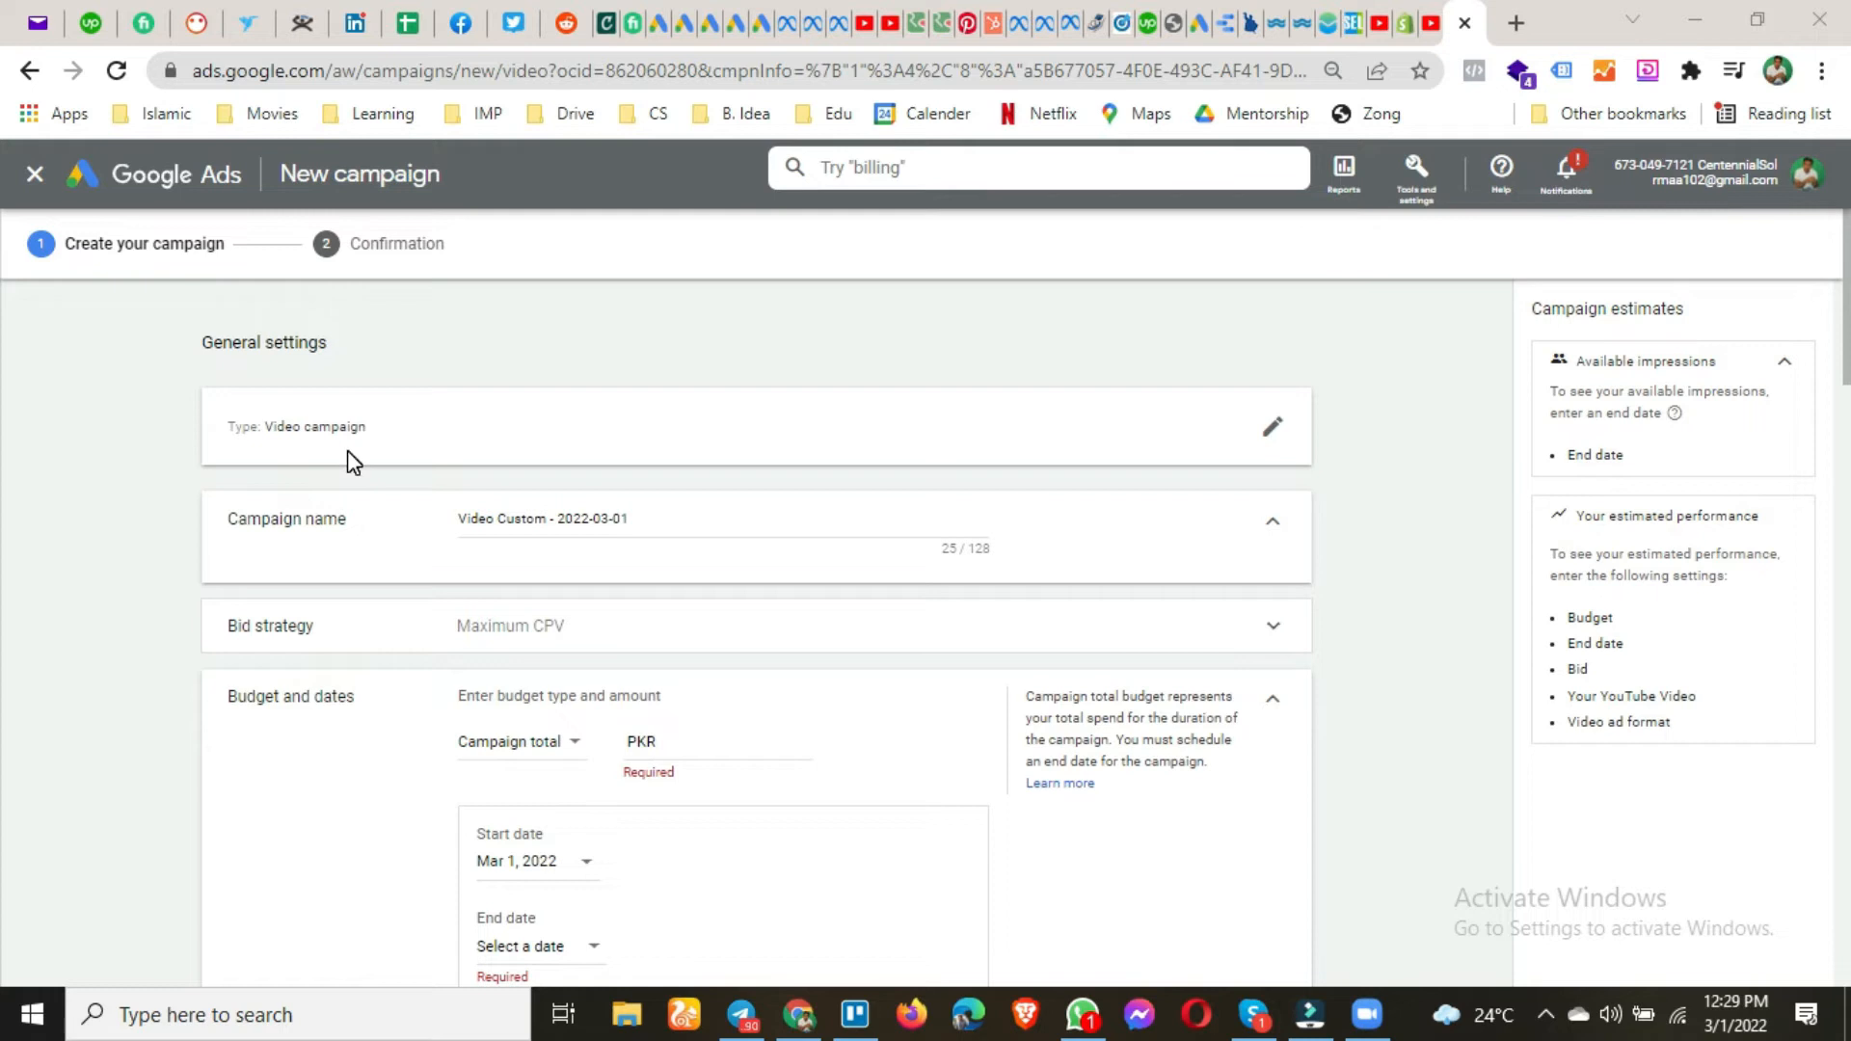
Review the campaign name and the available bid strategies, keeping Maximum CPV selected.
drag(689, 519, 454, 541)
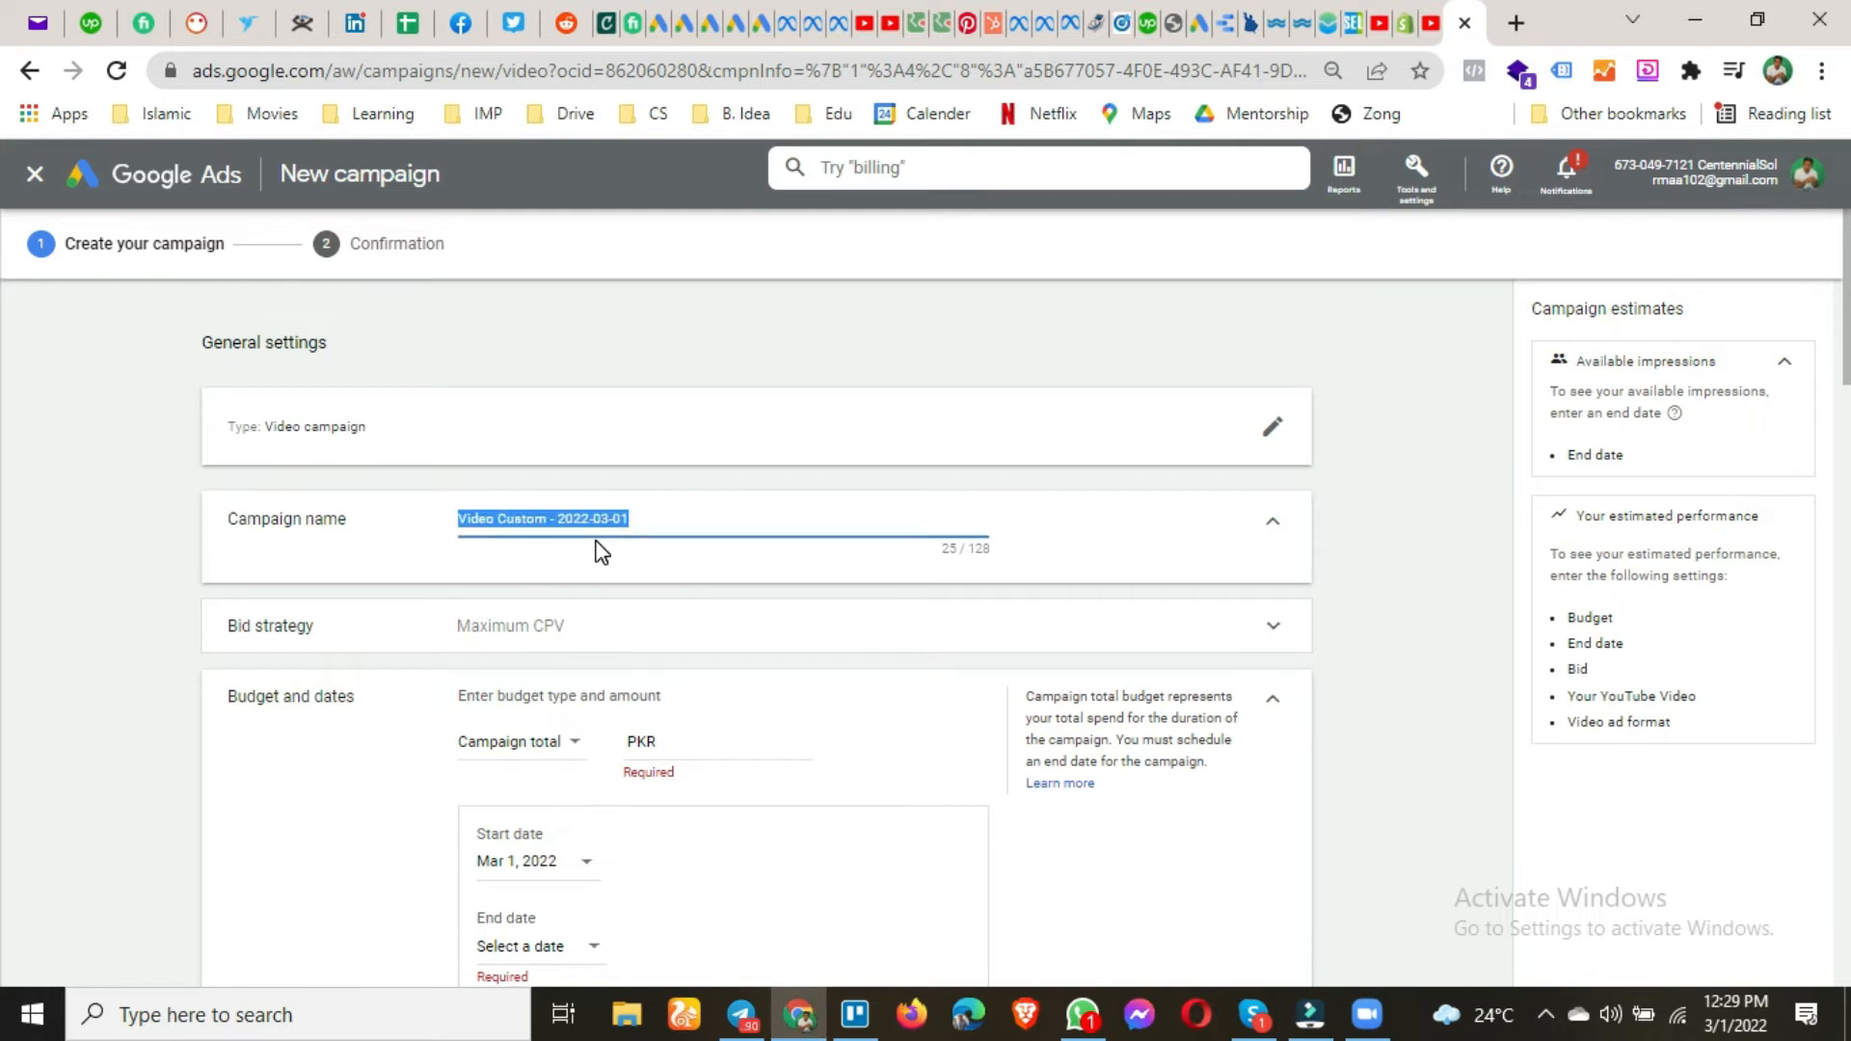
scroll(623, 548, down, 1)
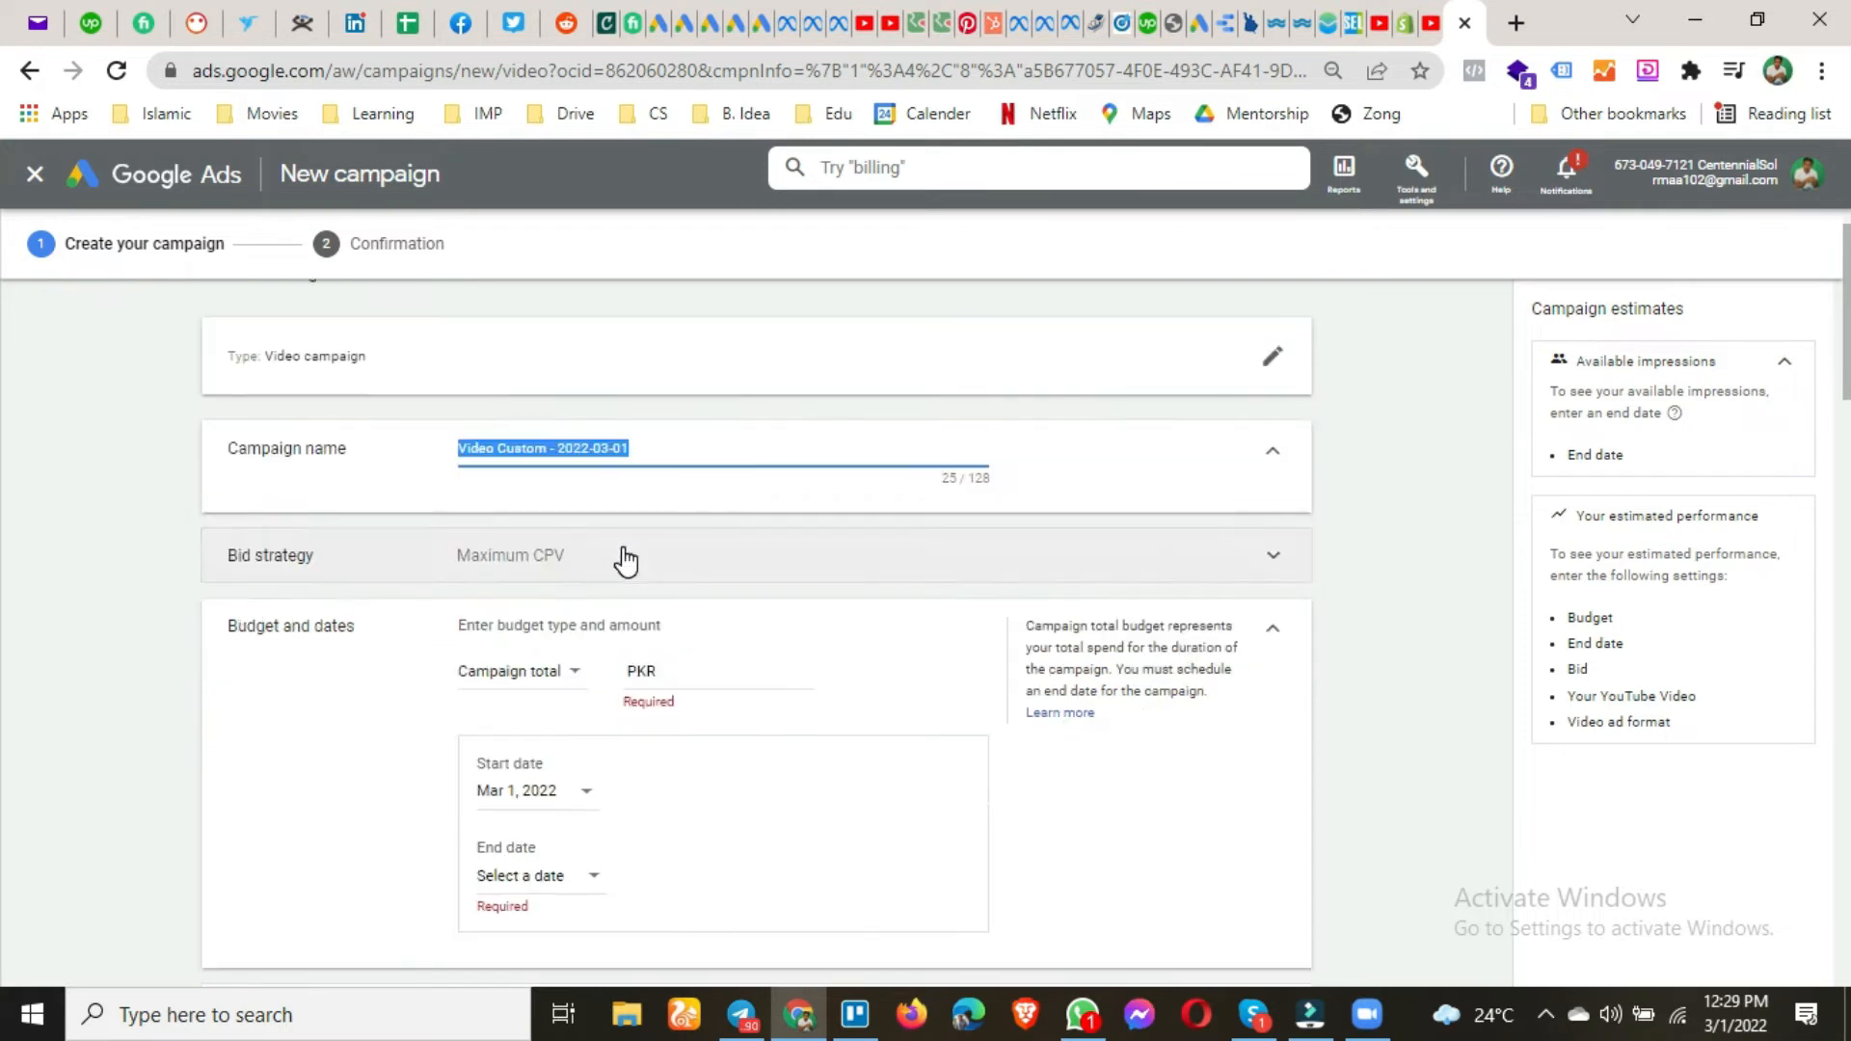
click(1277, 557)
click(543, 588)
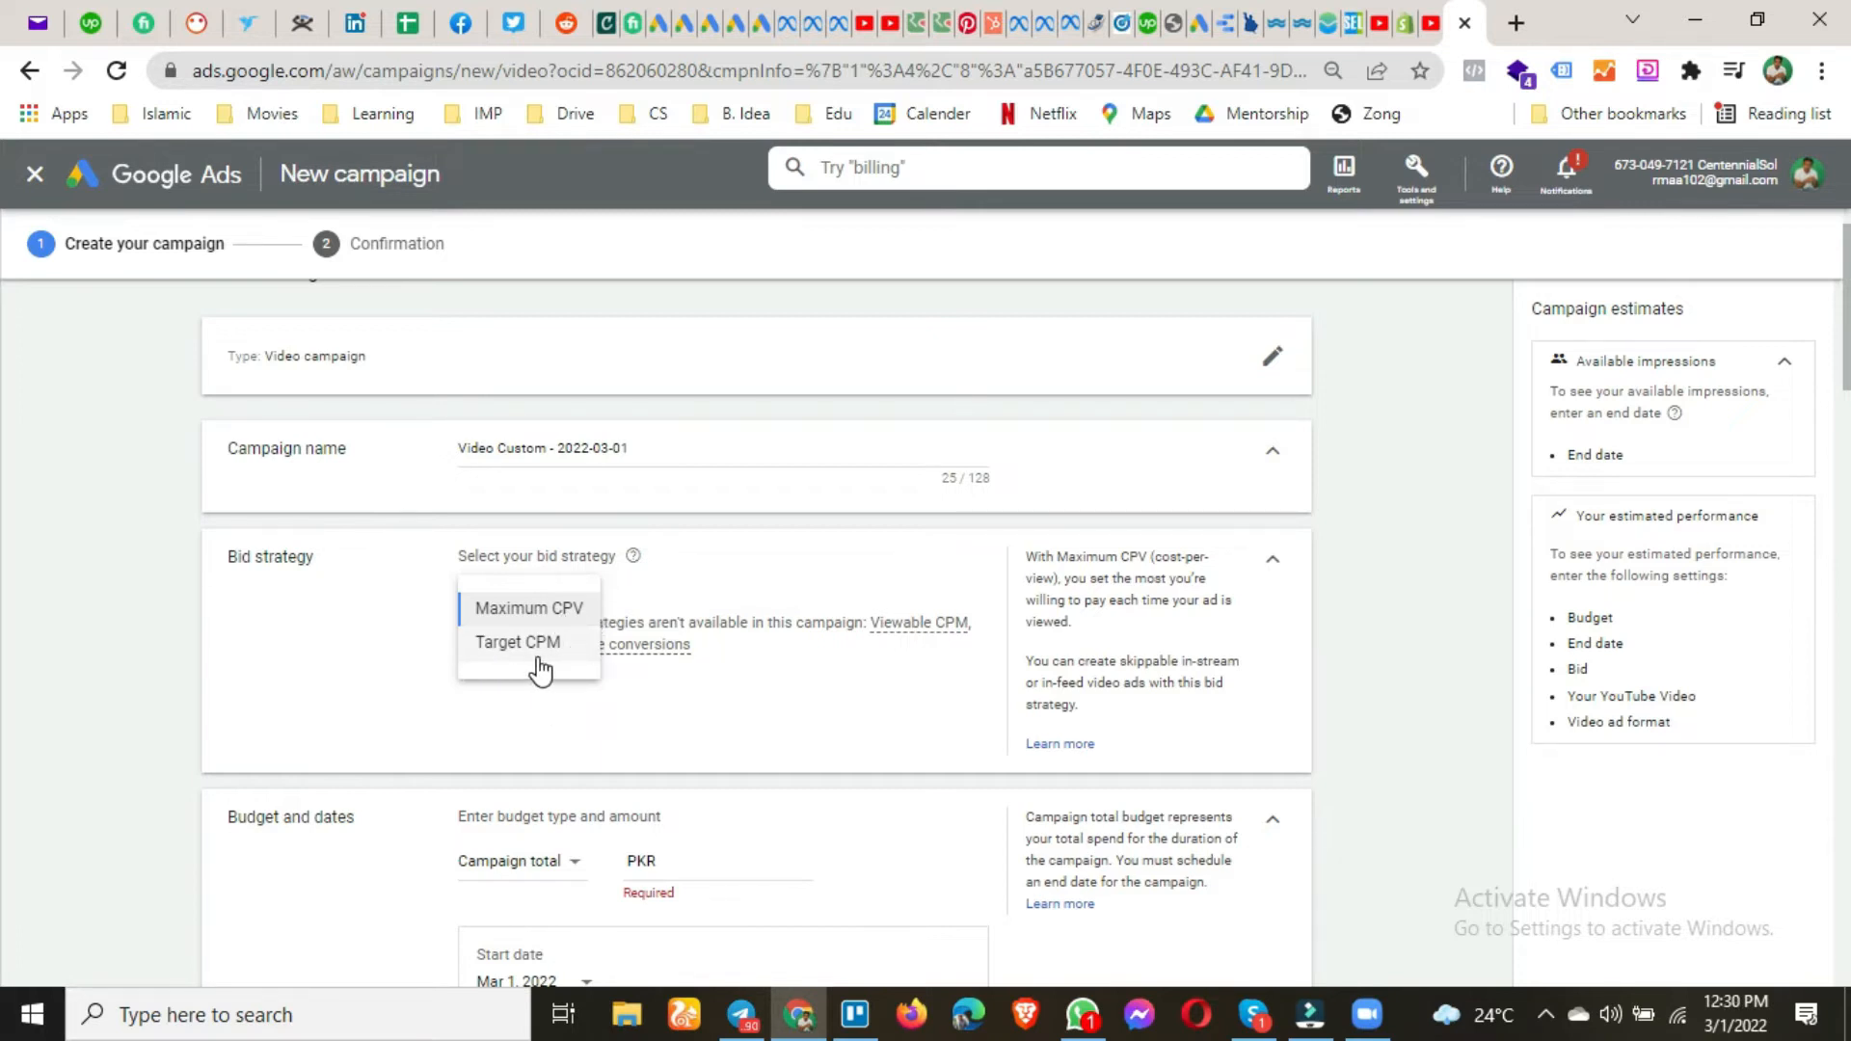
click(123, 638)
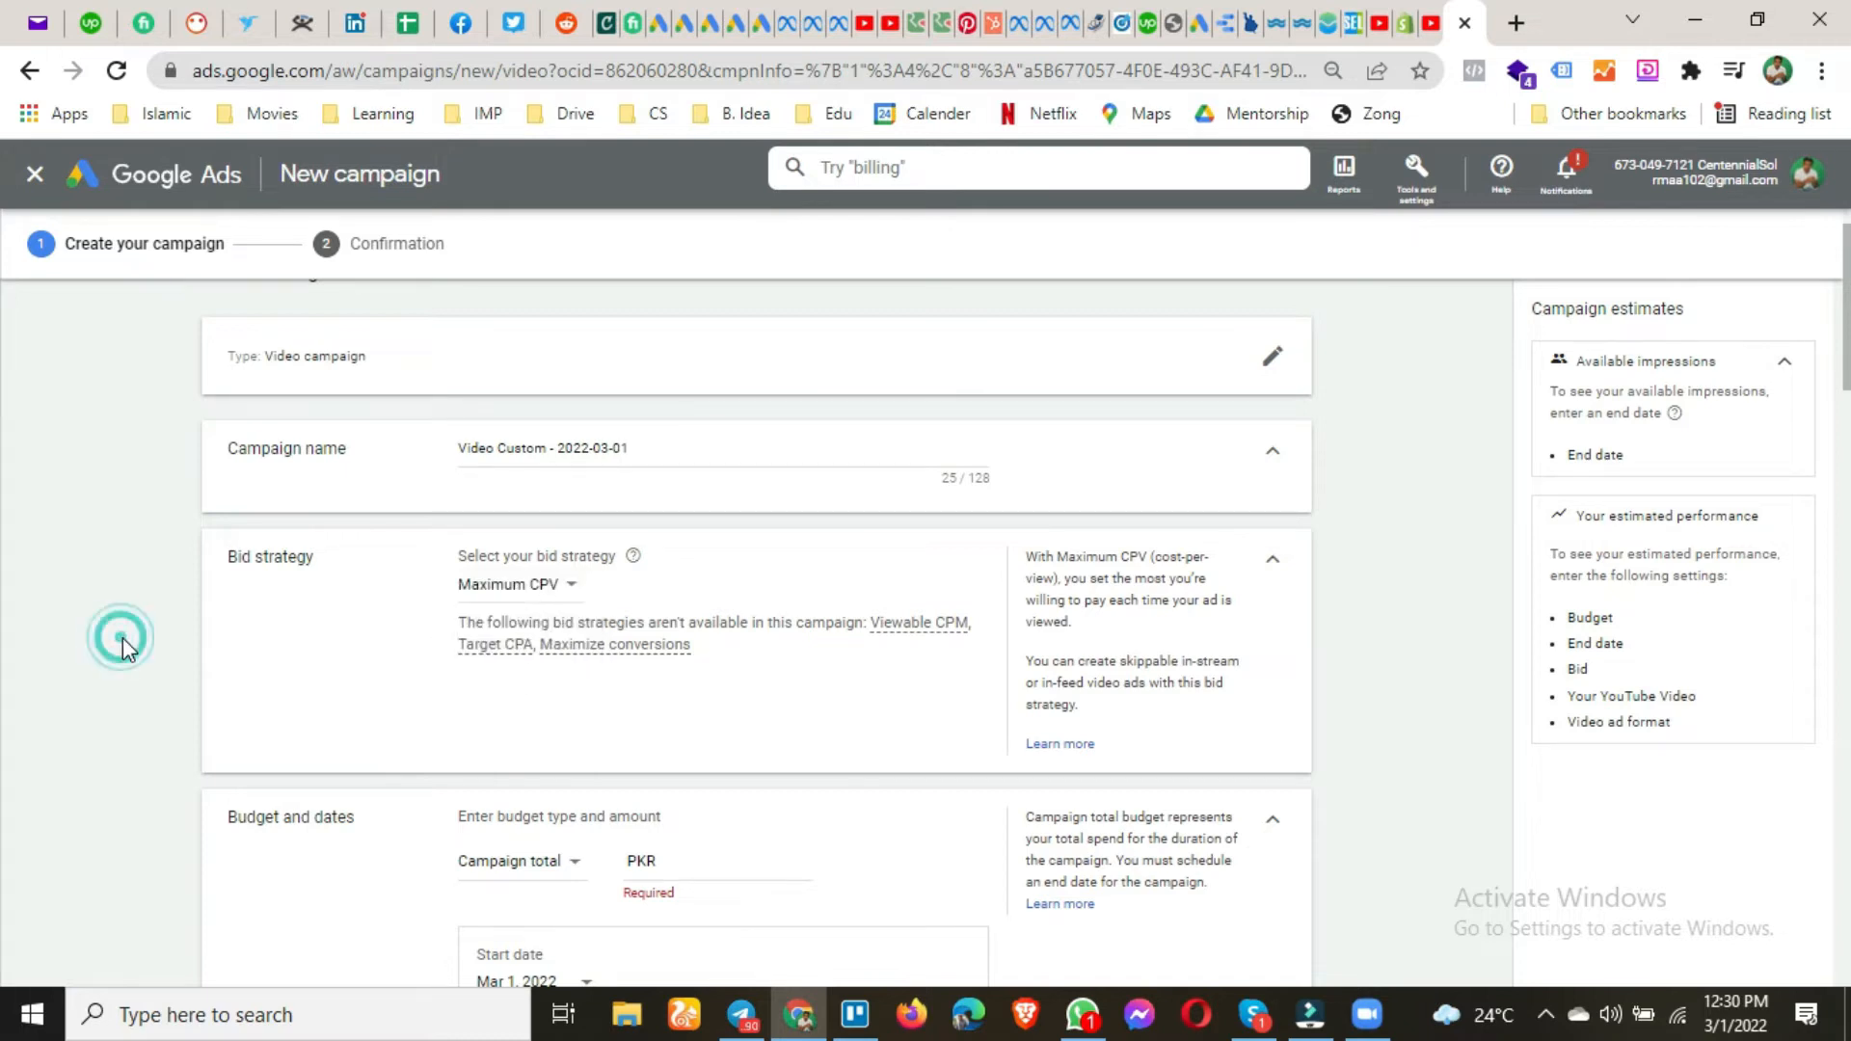
Set the campaign budget type to Daily with an amount of PKR 5,000.
scroll(124, 638, down, 2)
scroll(124, 639, down, 2)
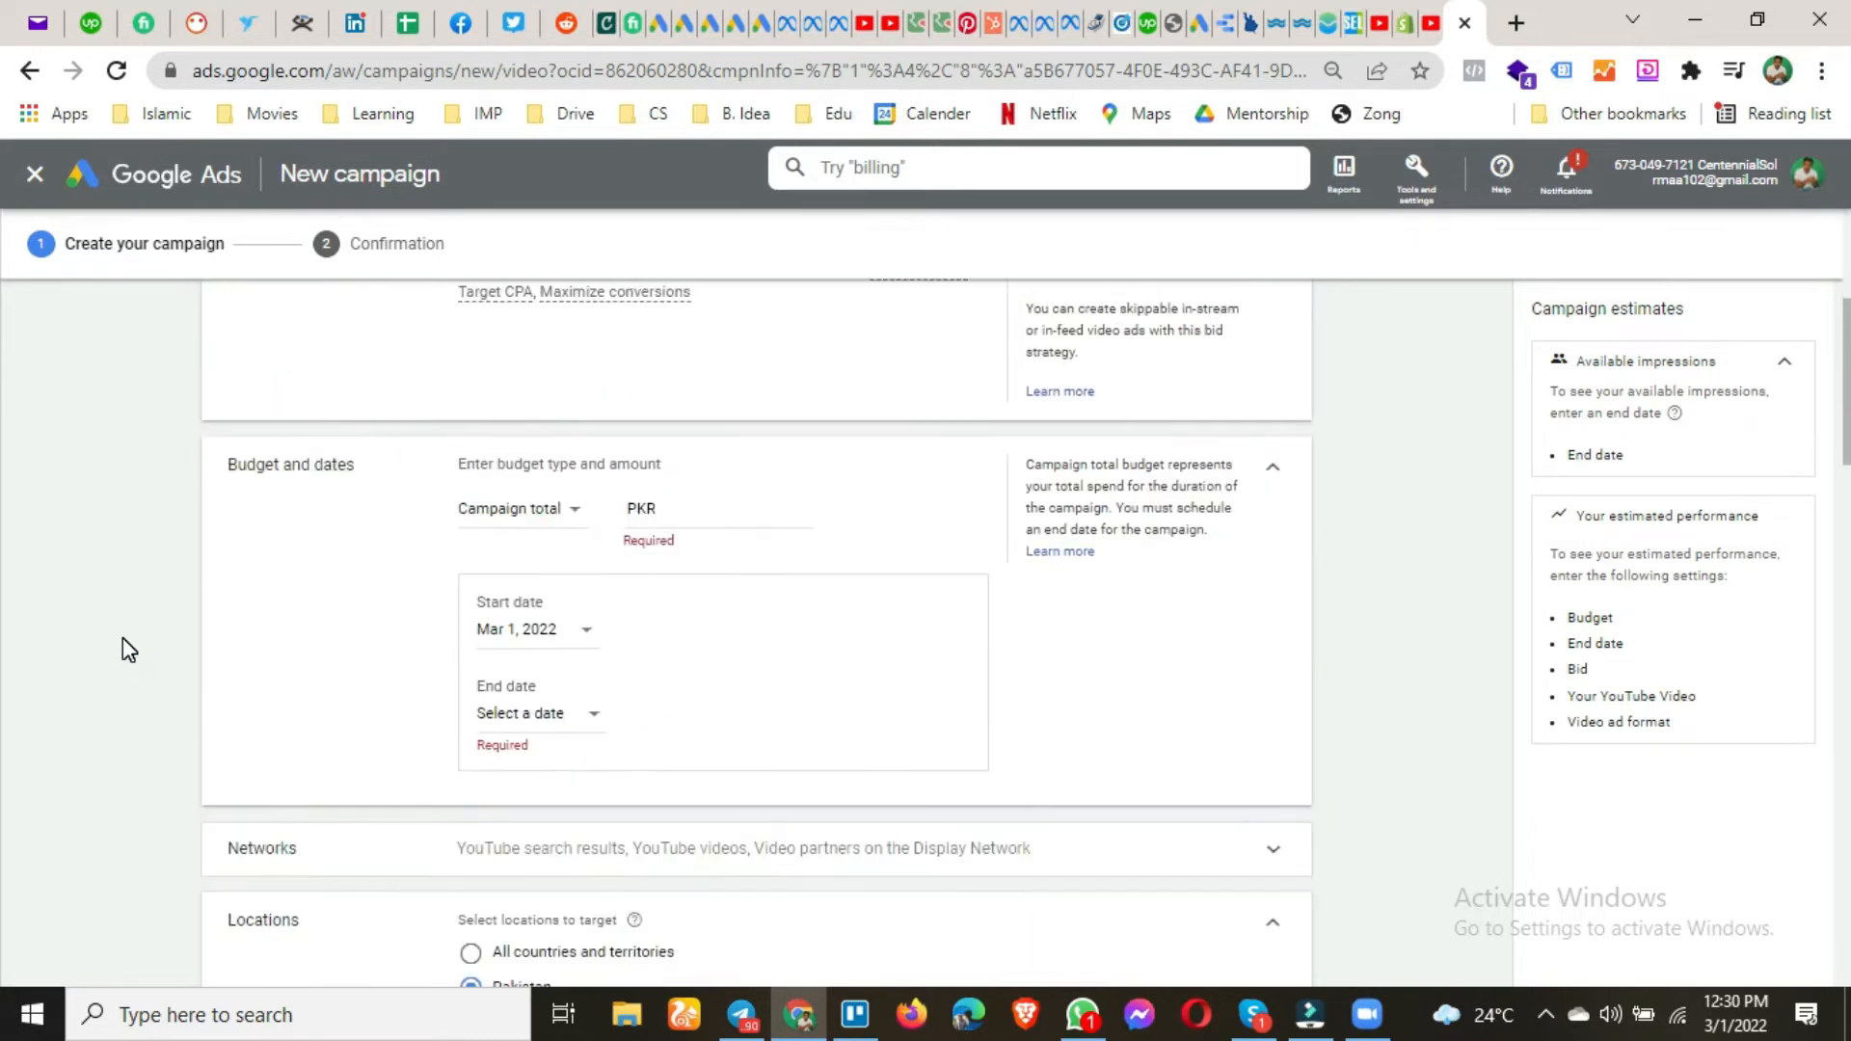
click(571, 514)
click(549, 532)
click(739, 509)
text(5)
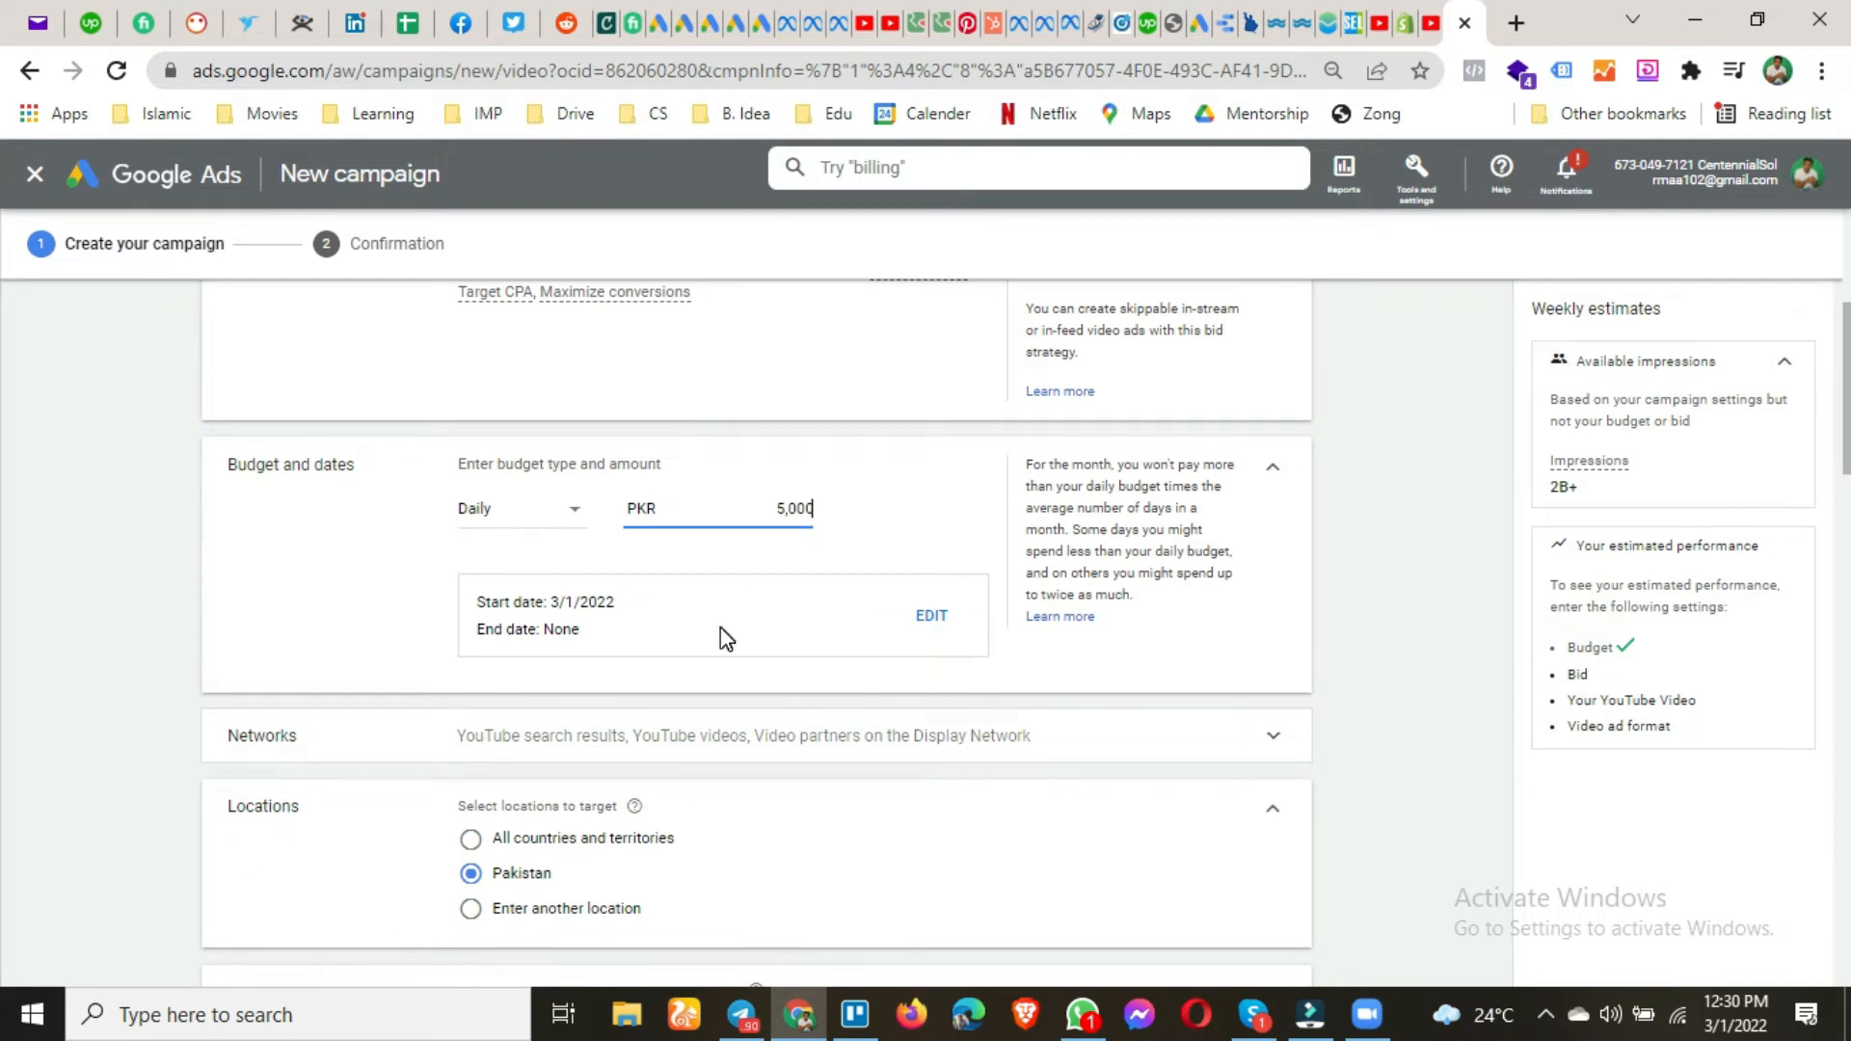
Examine the Networks options, highlighting the ad types supported for YouTube search results, and the location and language targeting.
scroll(721, 633, down, 1)
click(787, 582)
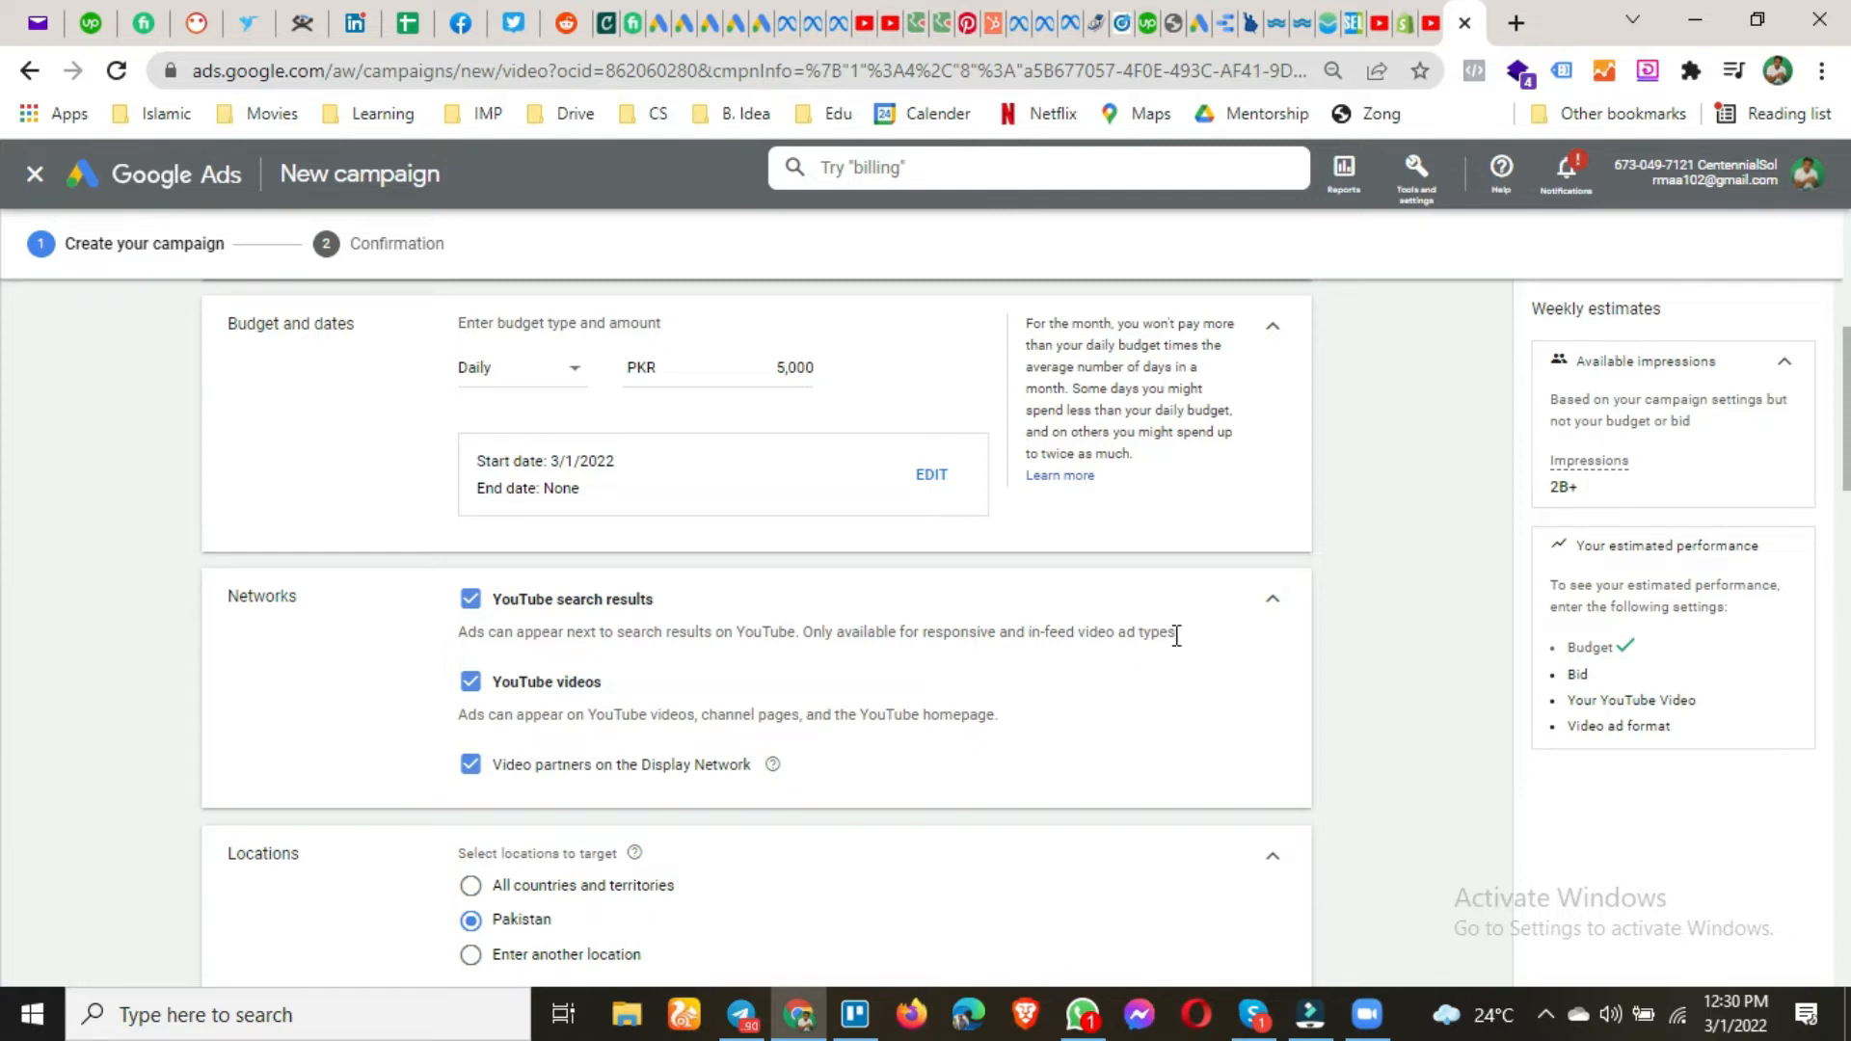
drag(923, 632, 1167, 636)
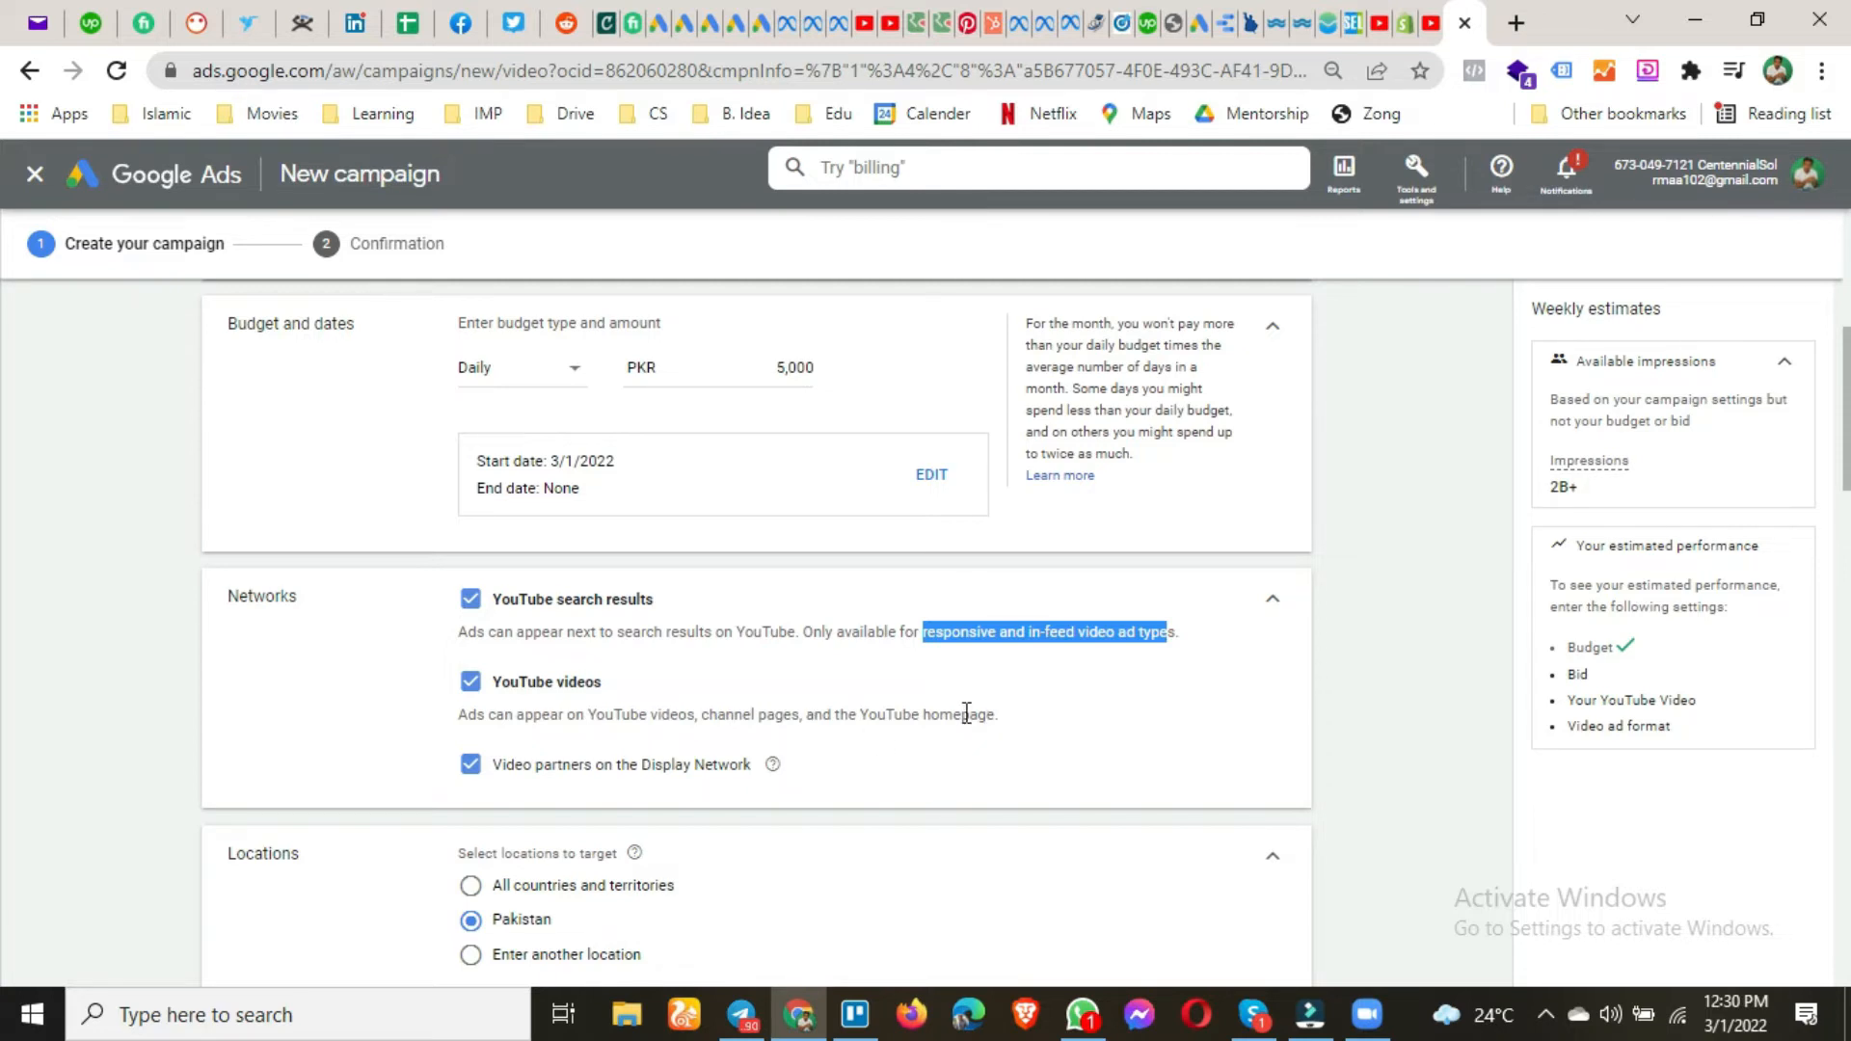
scroll(850, 721, down, 1)
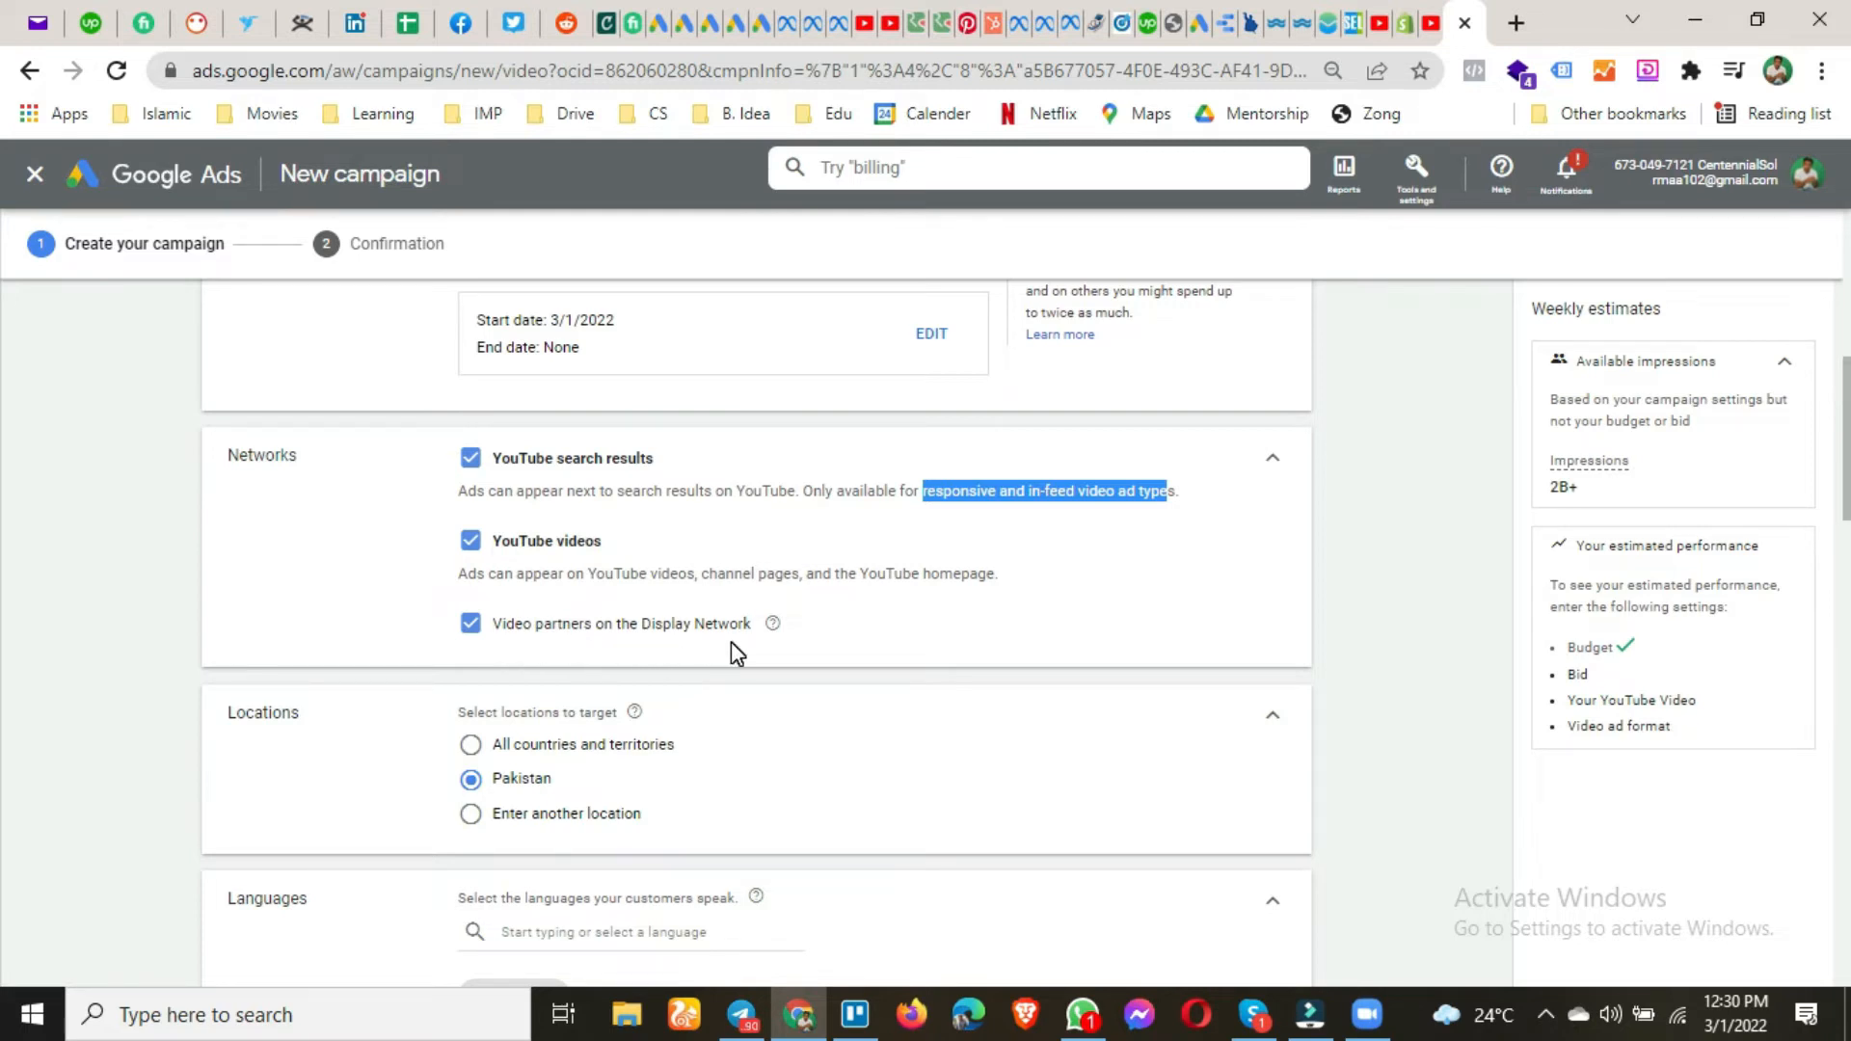
scroll(731, 642, down, 1)
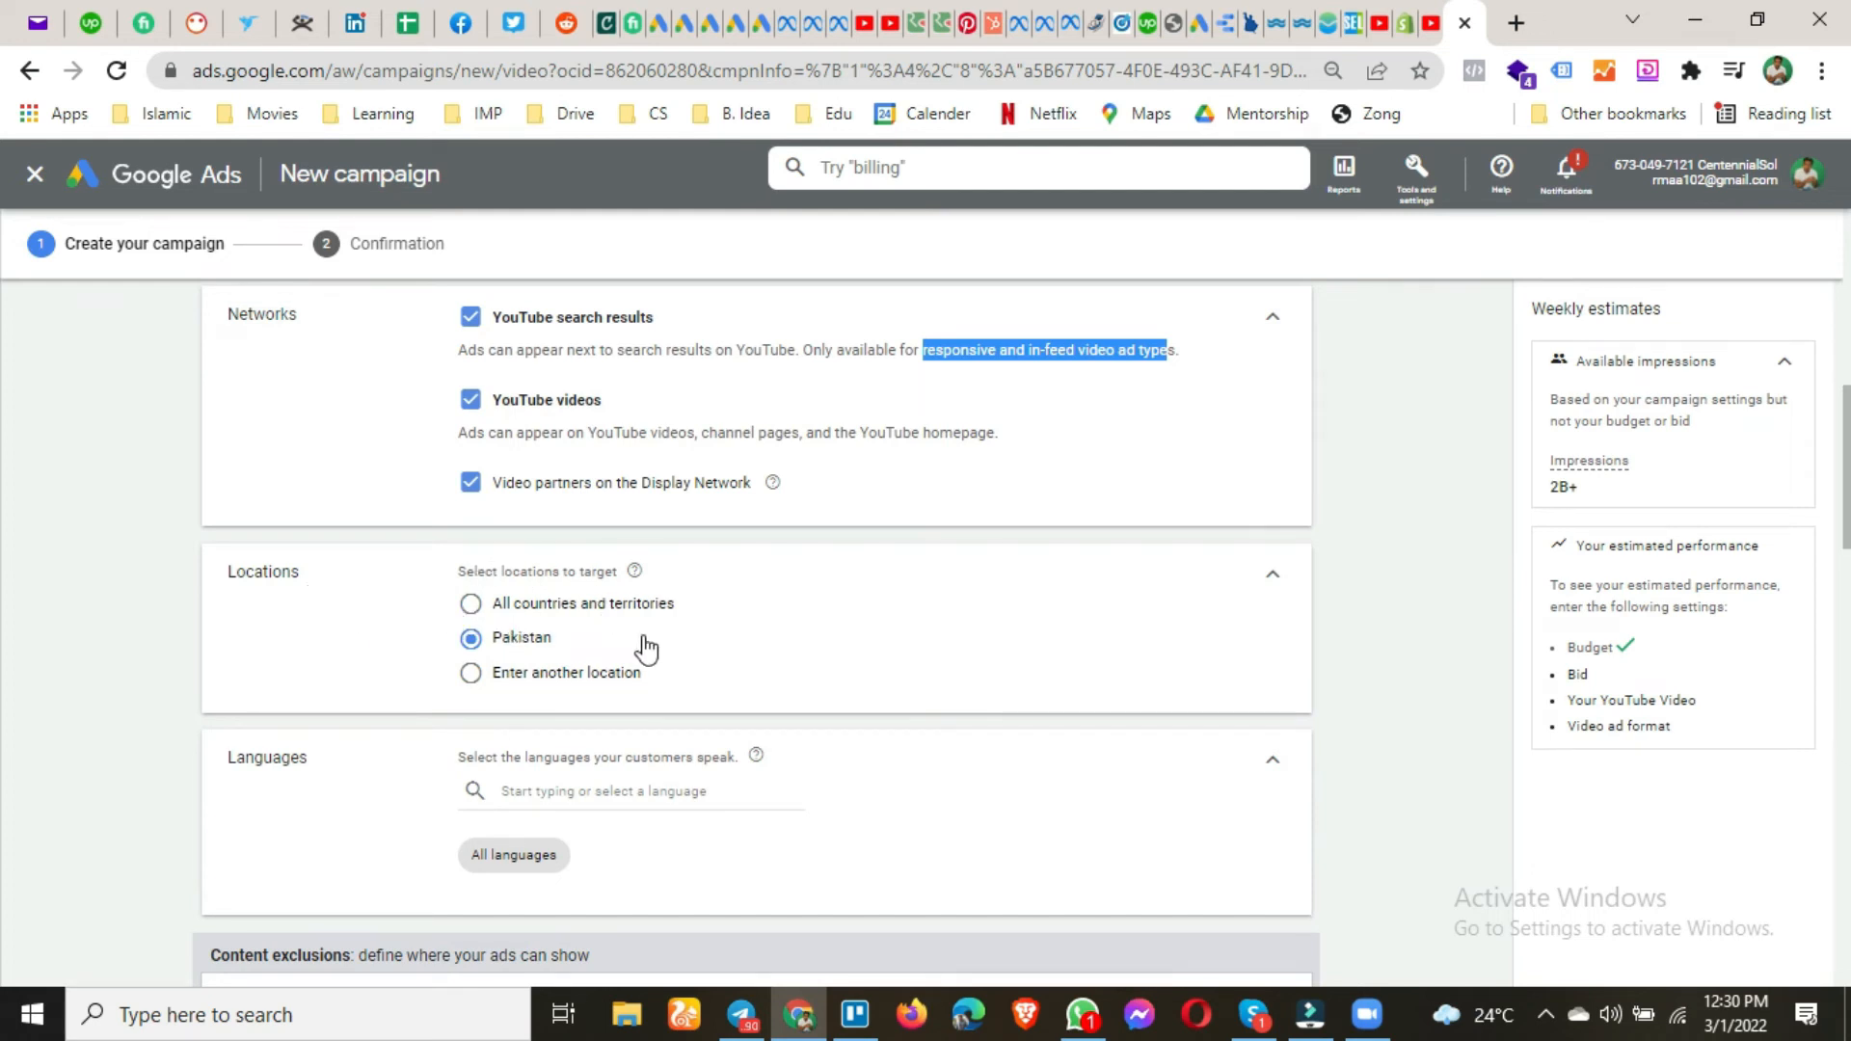
scroll(648, 644, down, 1)
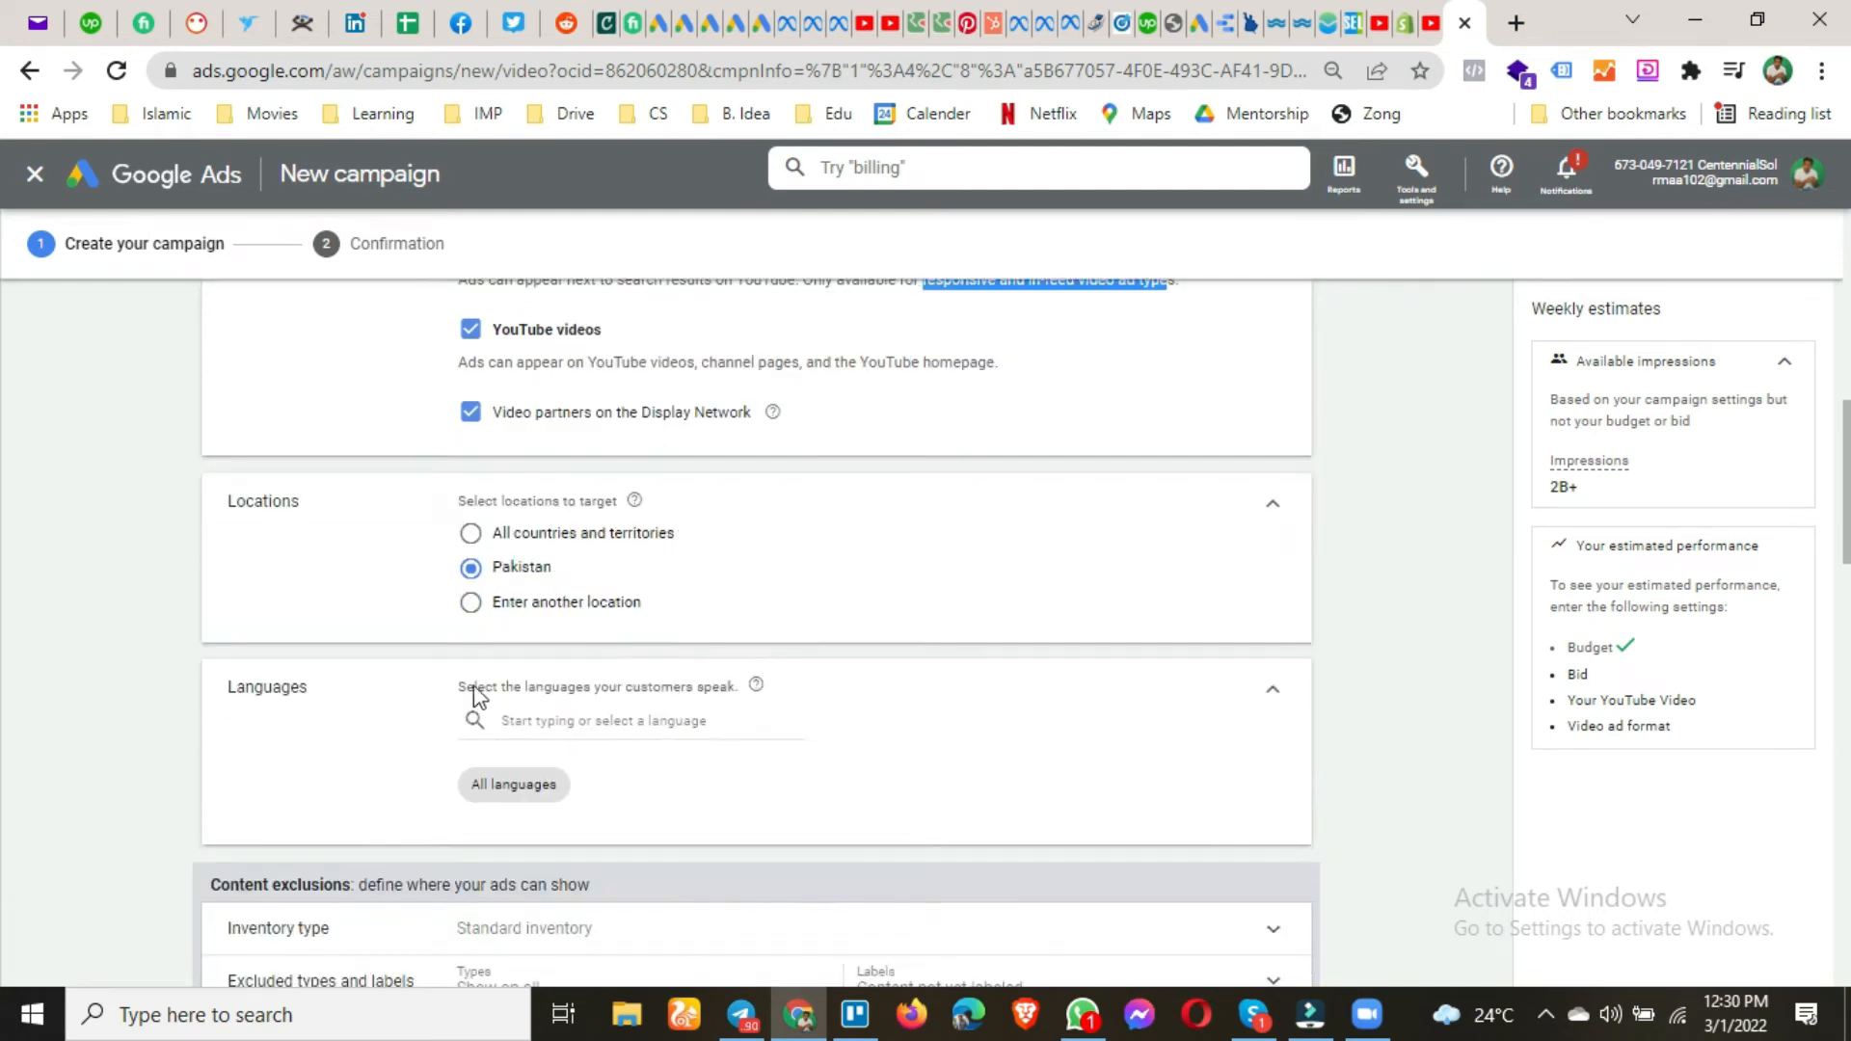
scroll(675, 691, down, 1)
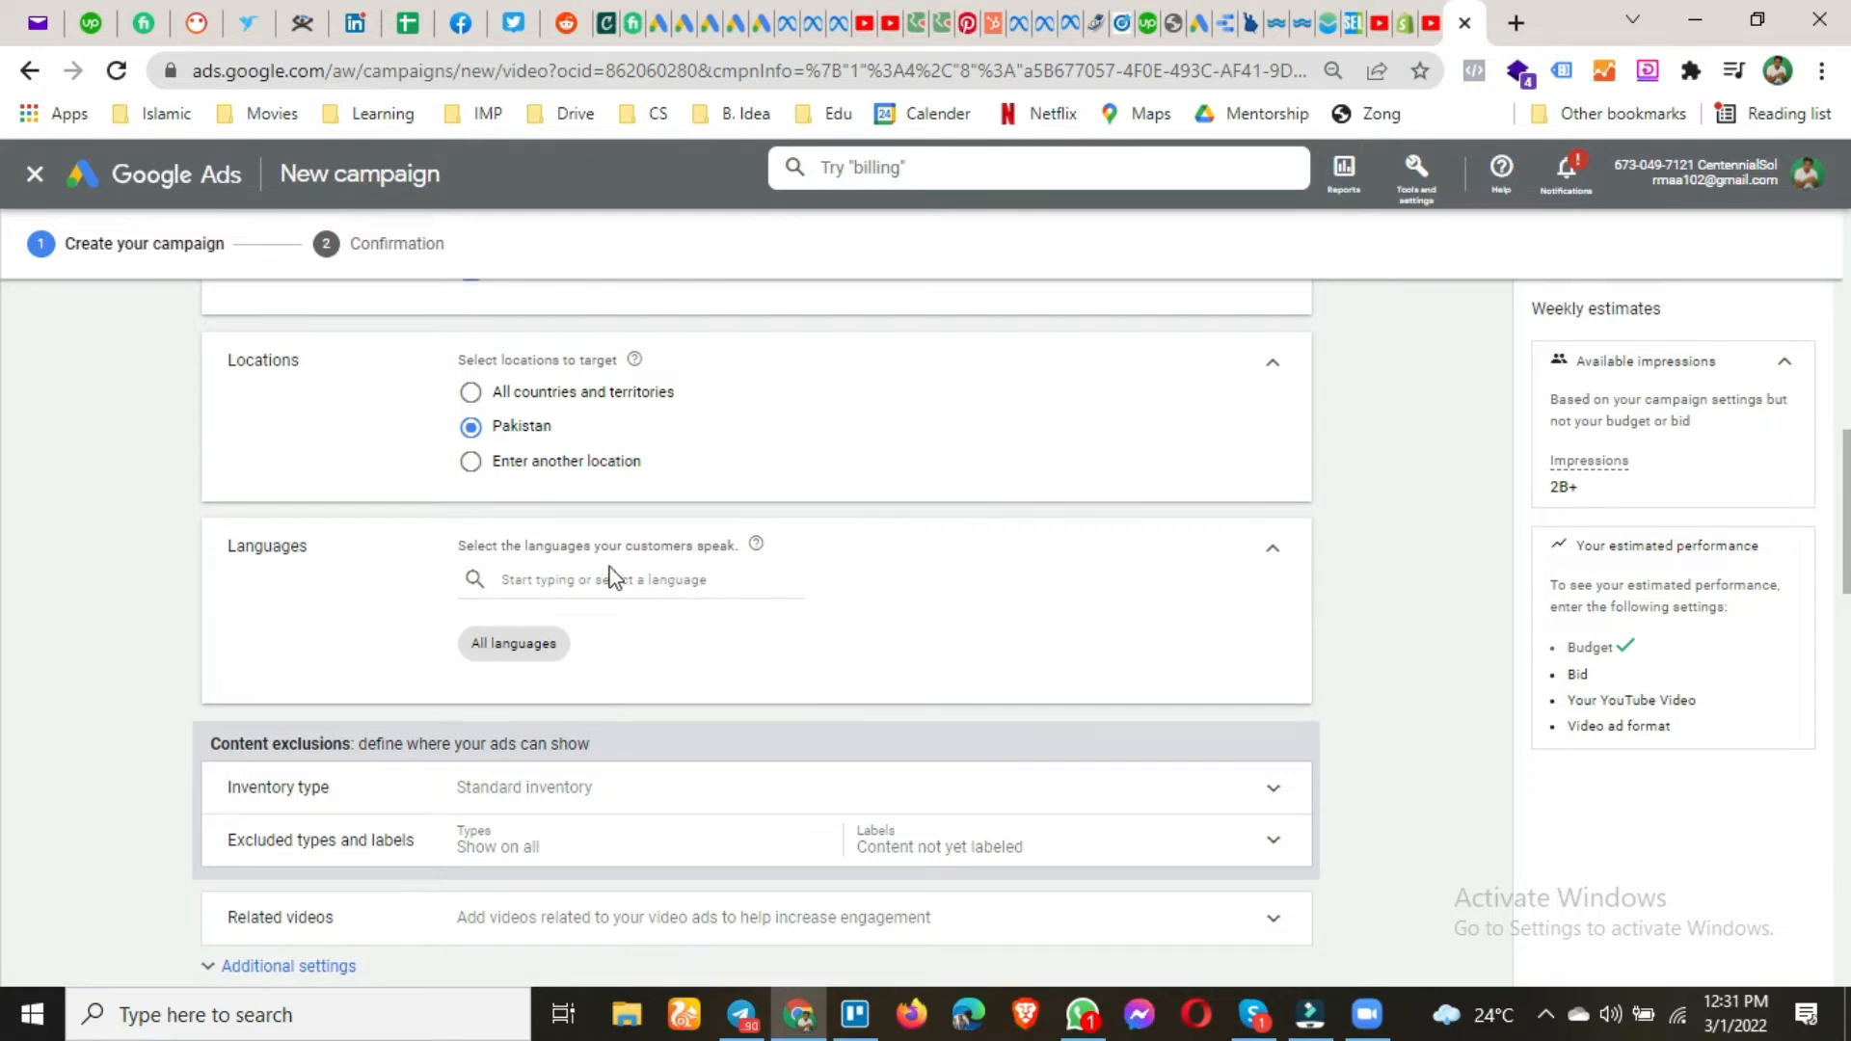
scroll(607, 597, down, 1)
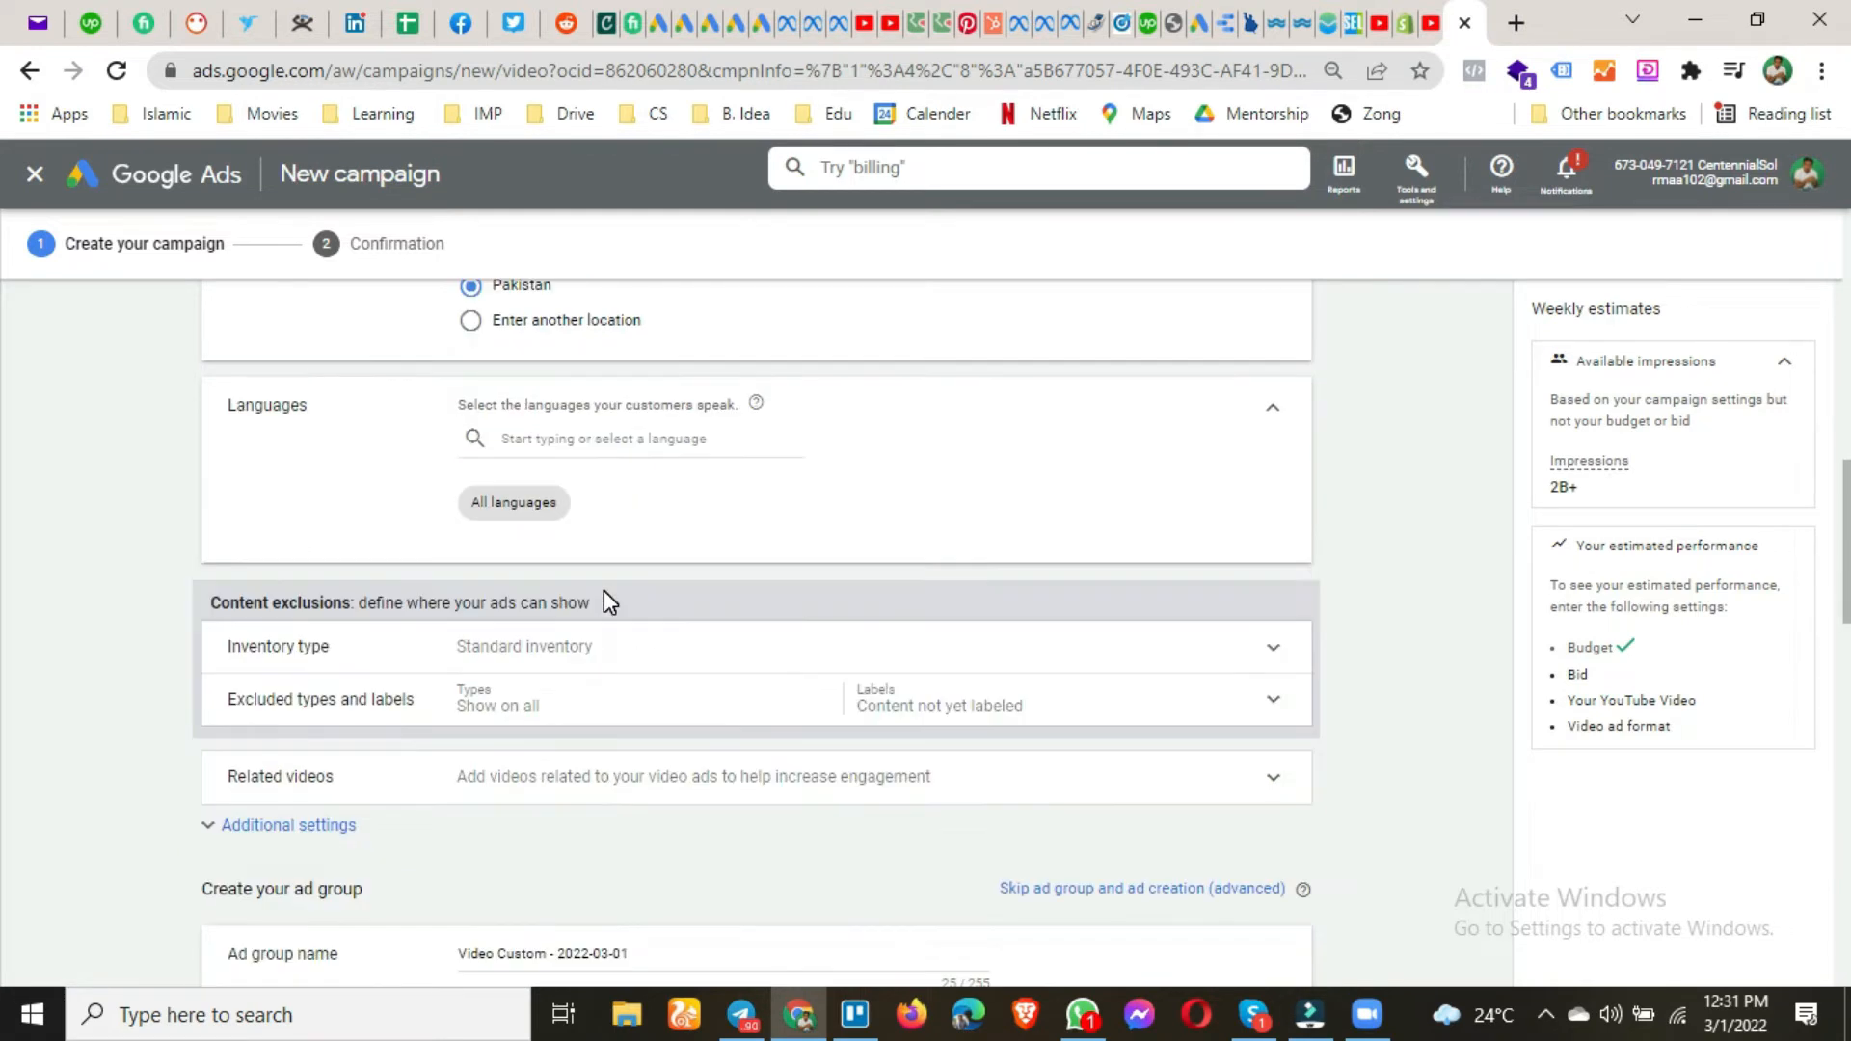
Examine the inventory type choices and the excluded content types and labels under Content exclusions.
click(1029, 648)
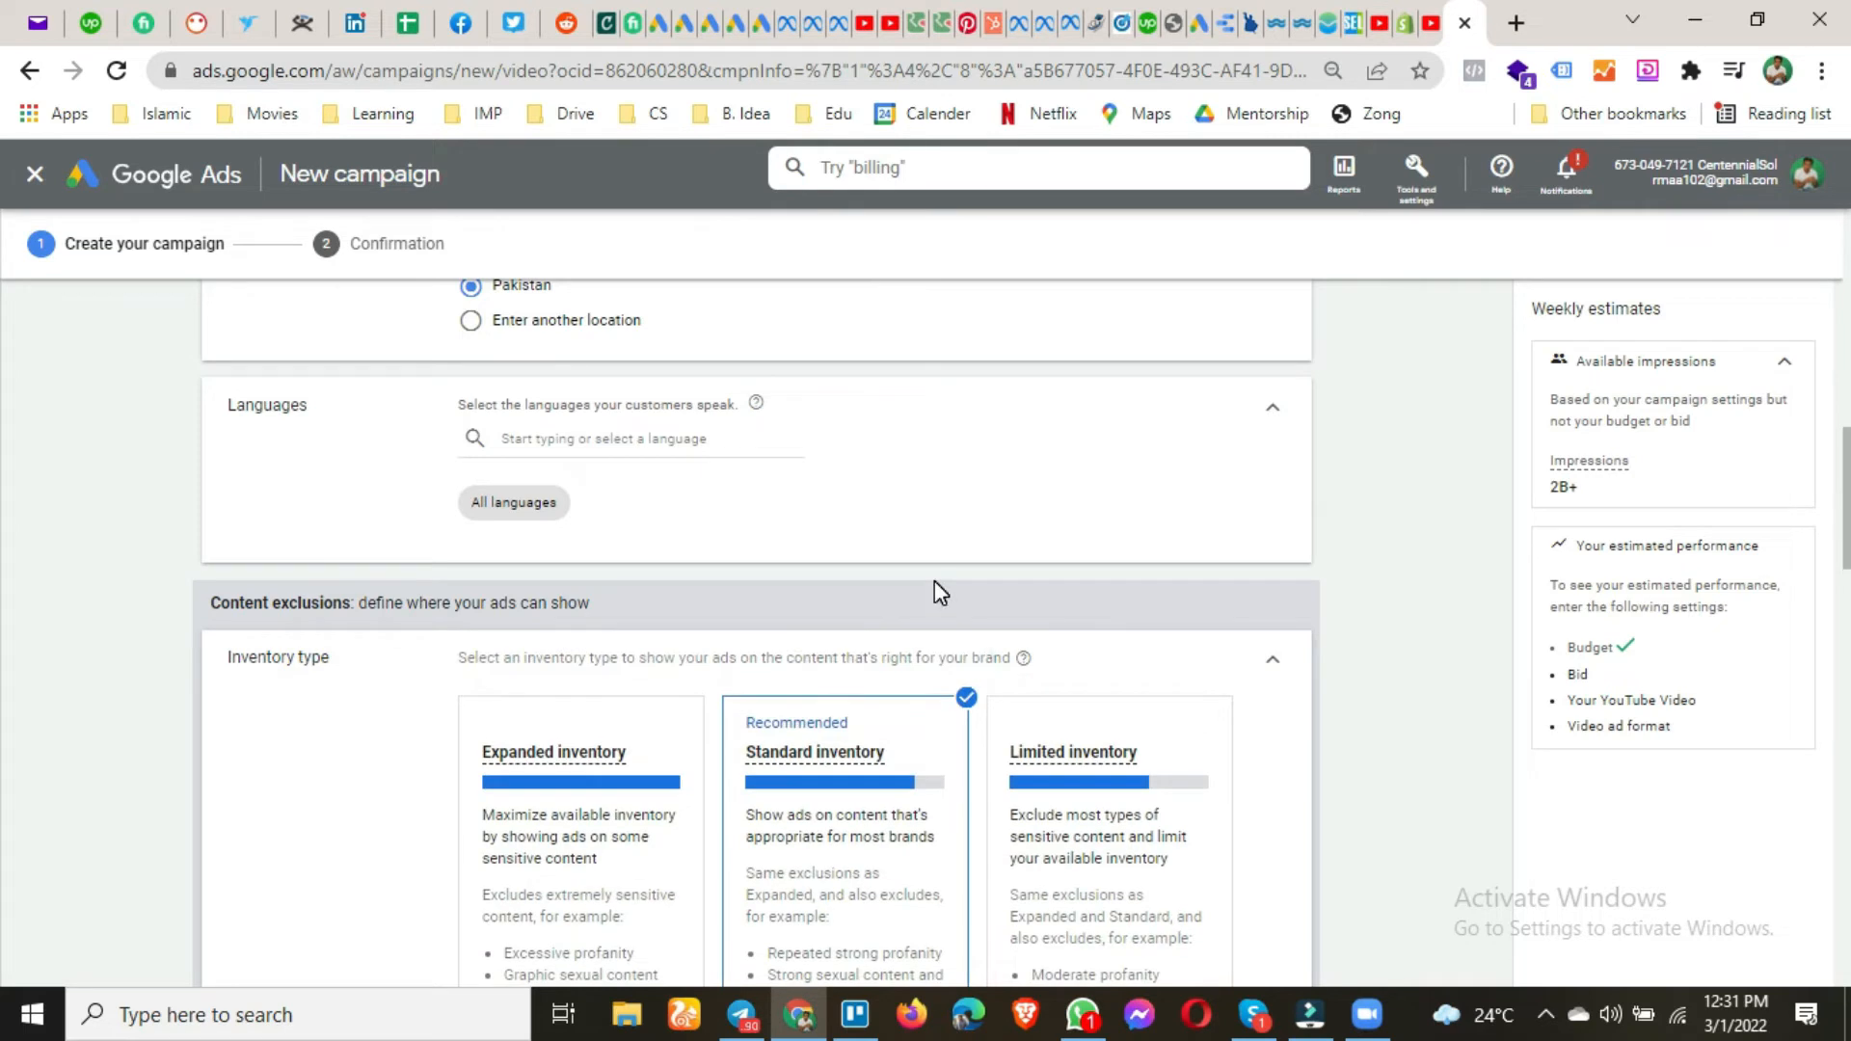
scroll(934, 581, down, 1)
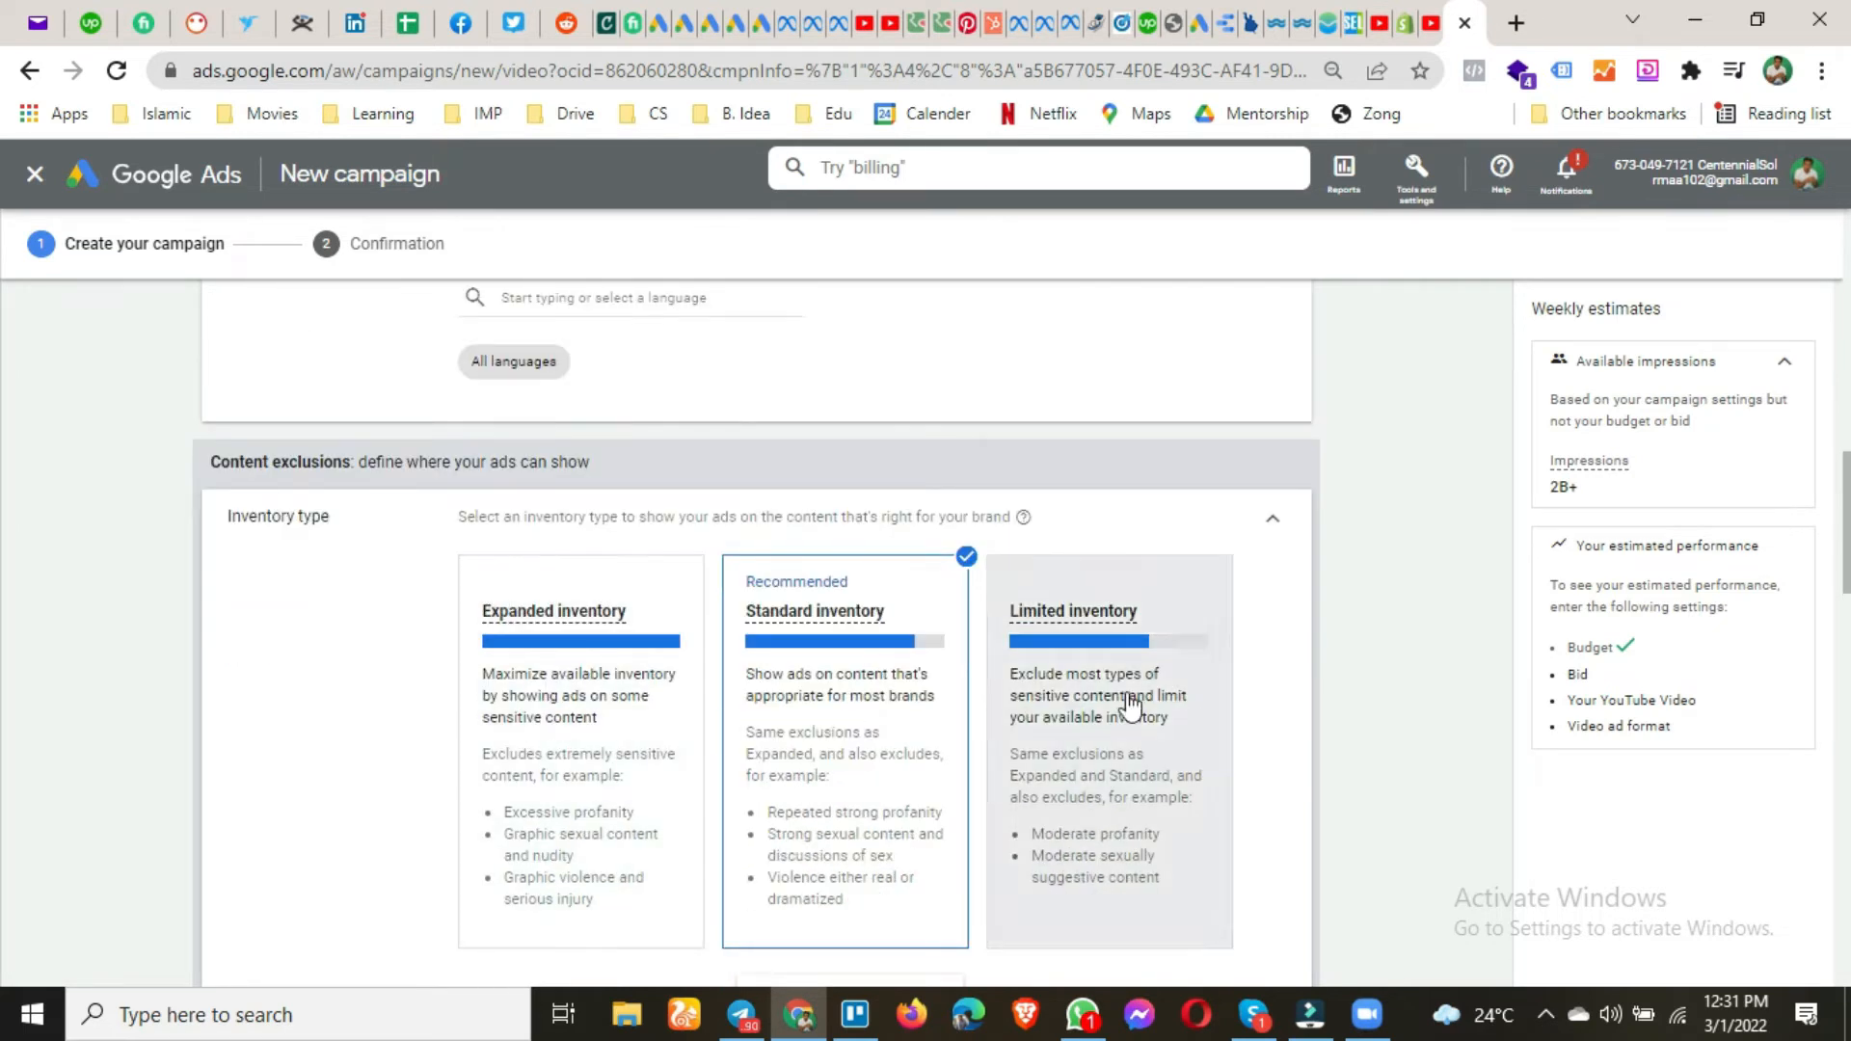
click(1285, 523)
scroll(1248, 550, down, 1)
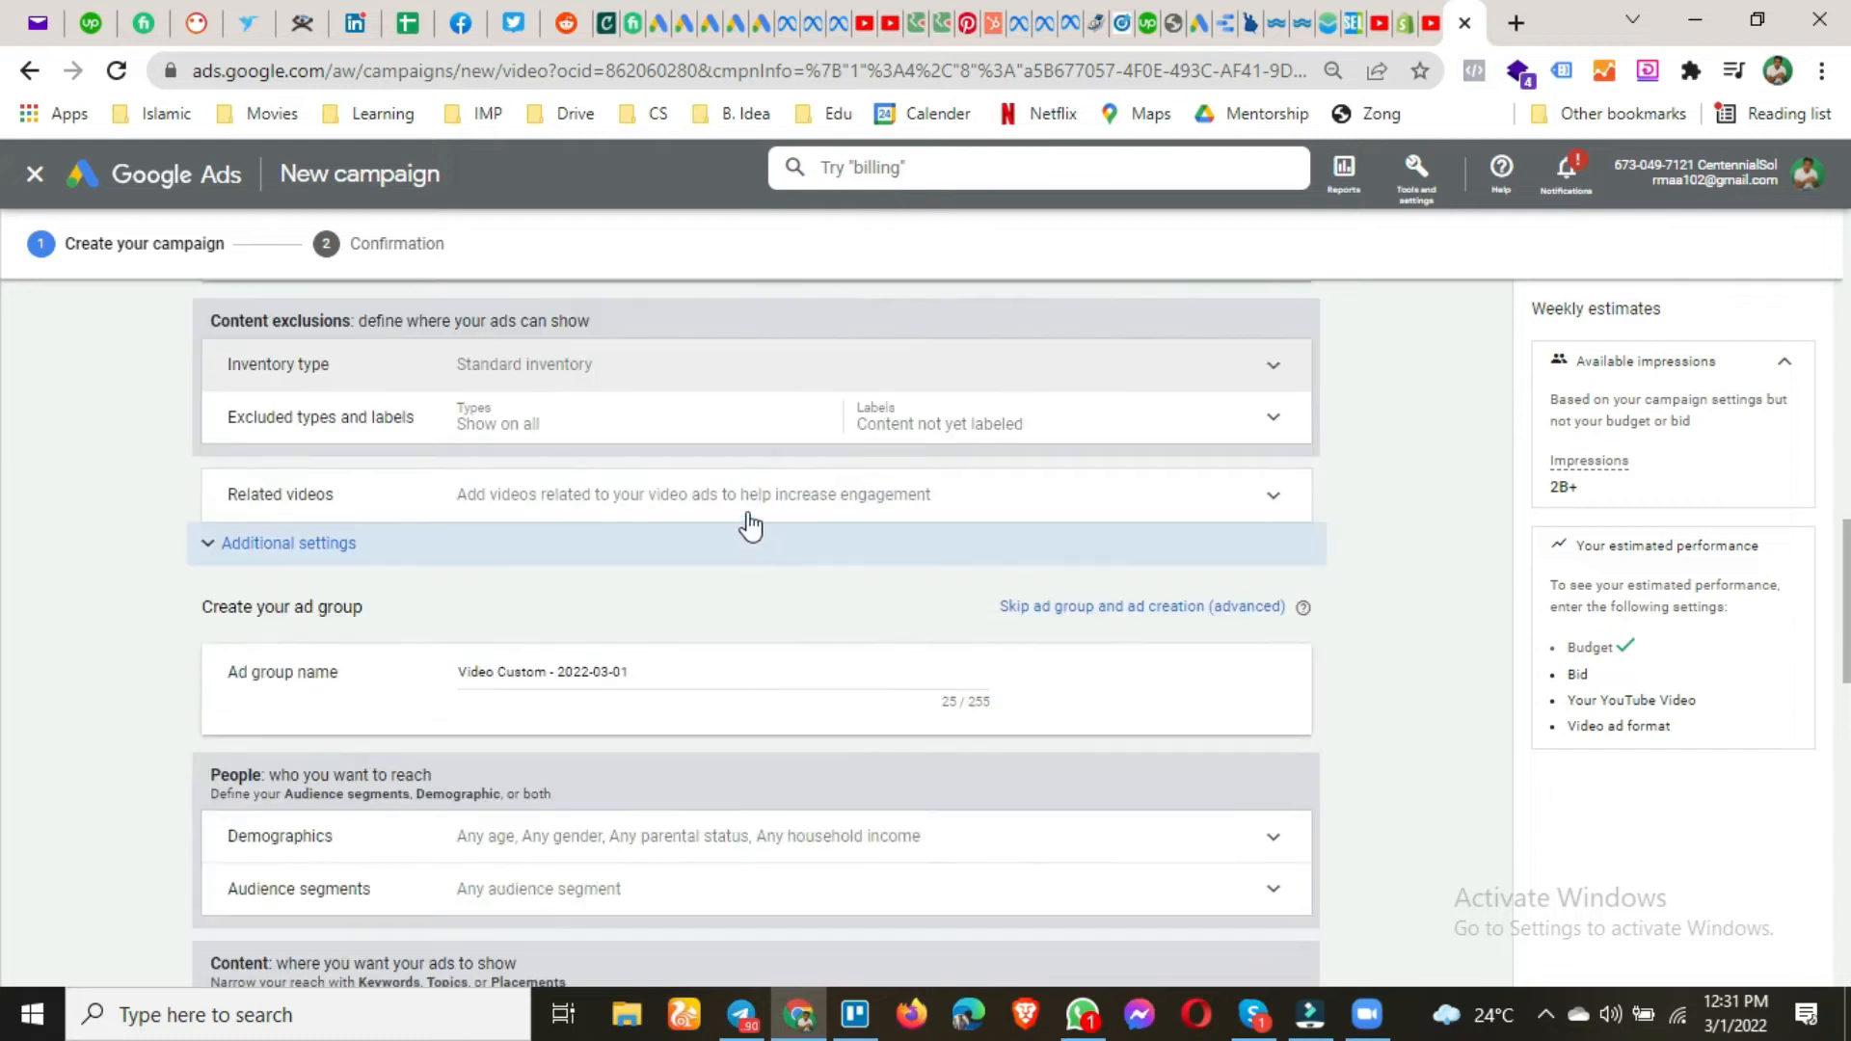
click(739, 441)
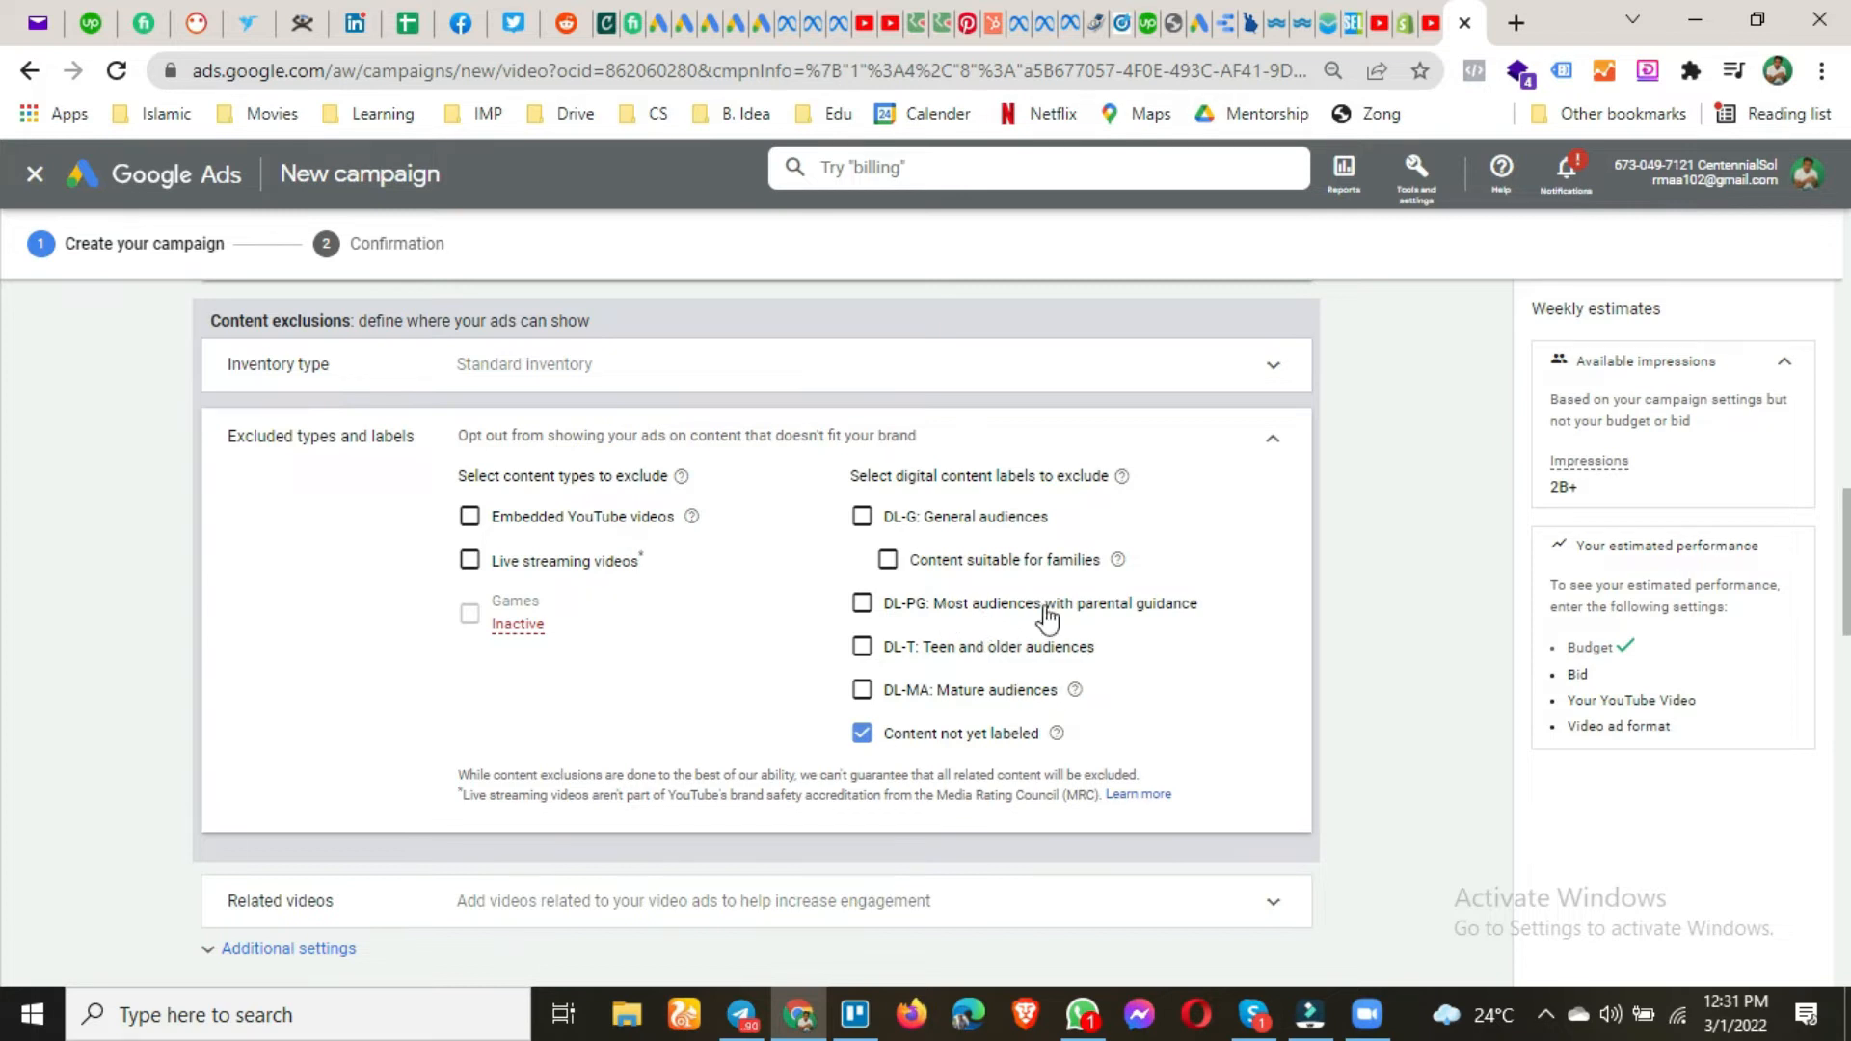
click(1273, 440)
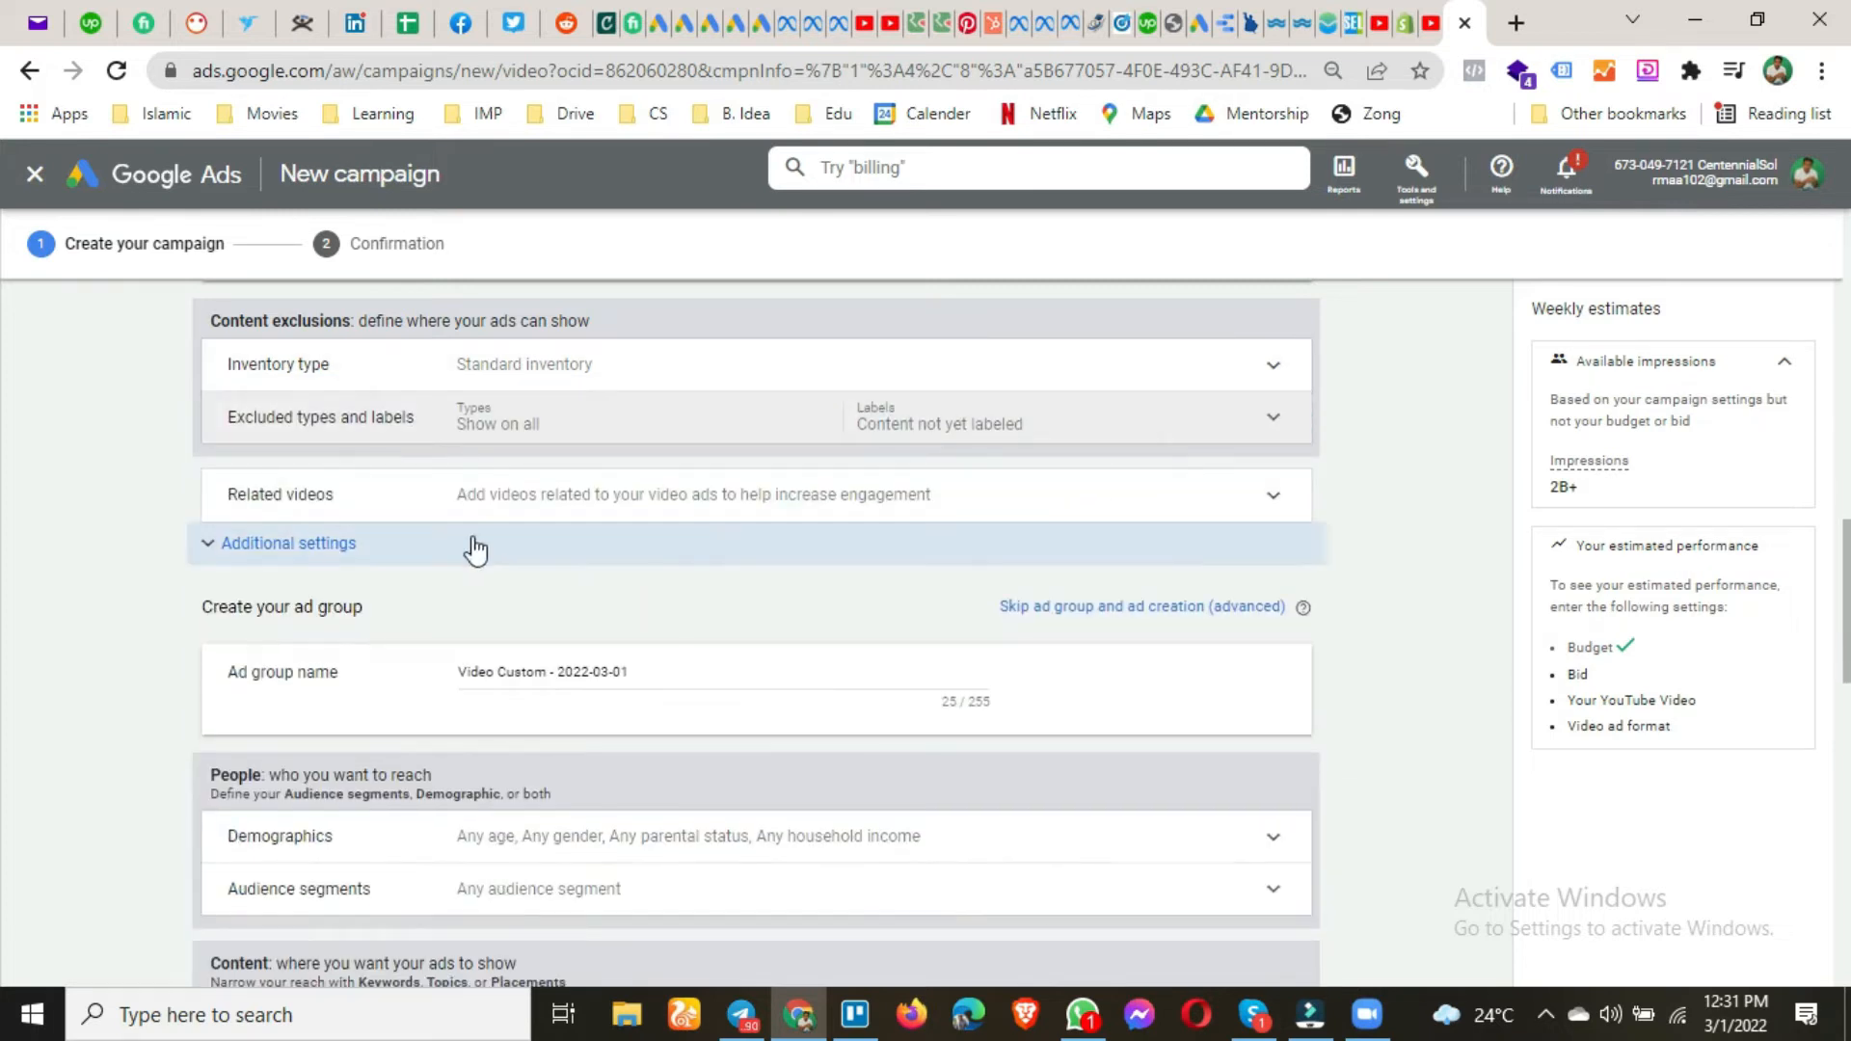
Highlight the description of the Related videos setting and start adding related videos to the campaign.
click(730, 497)
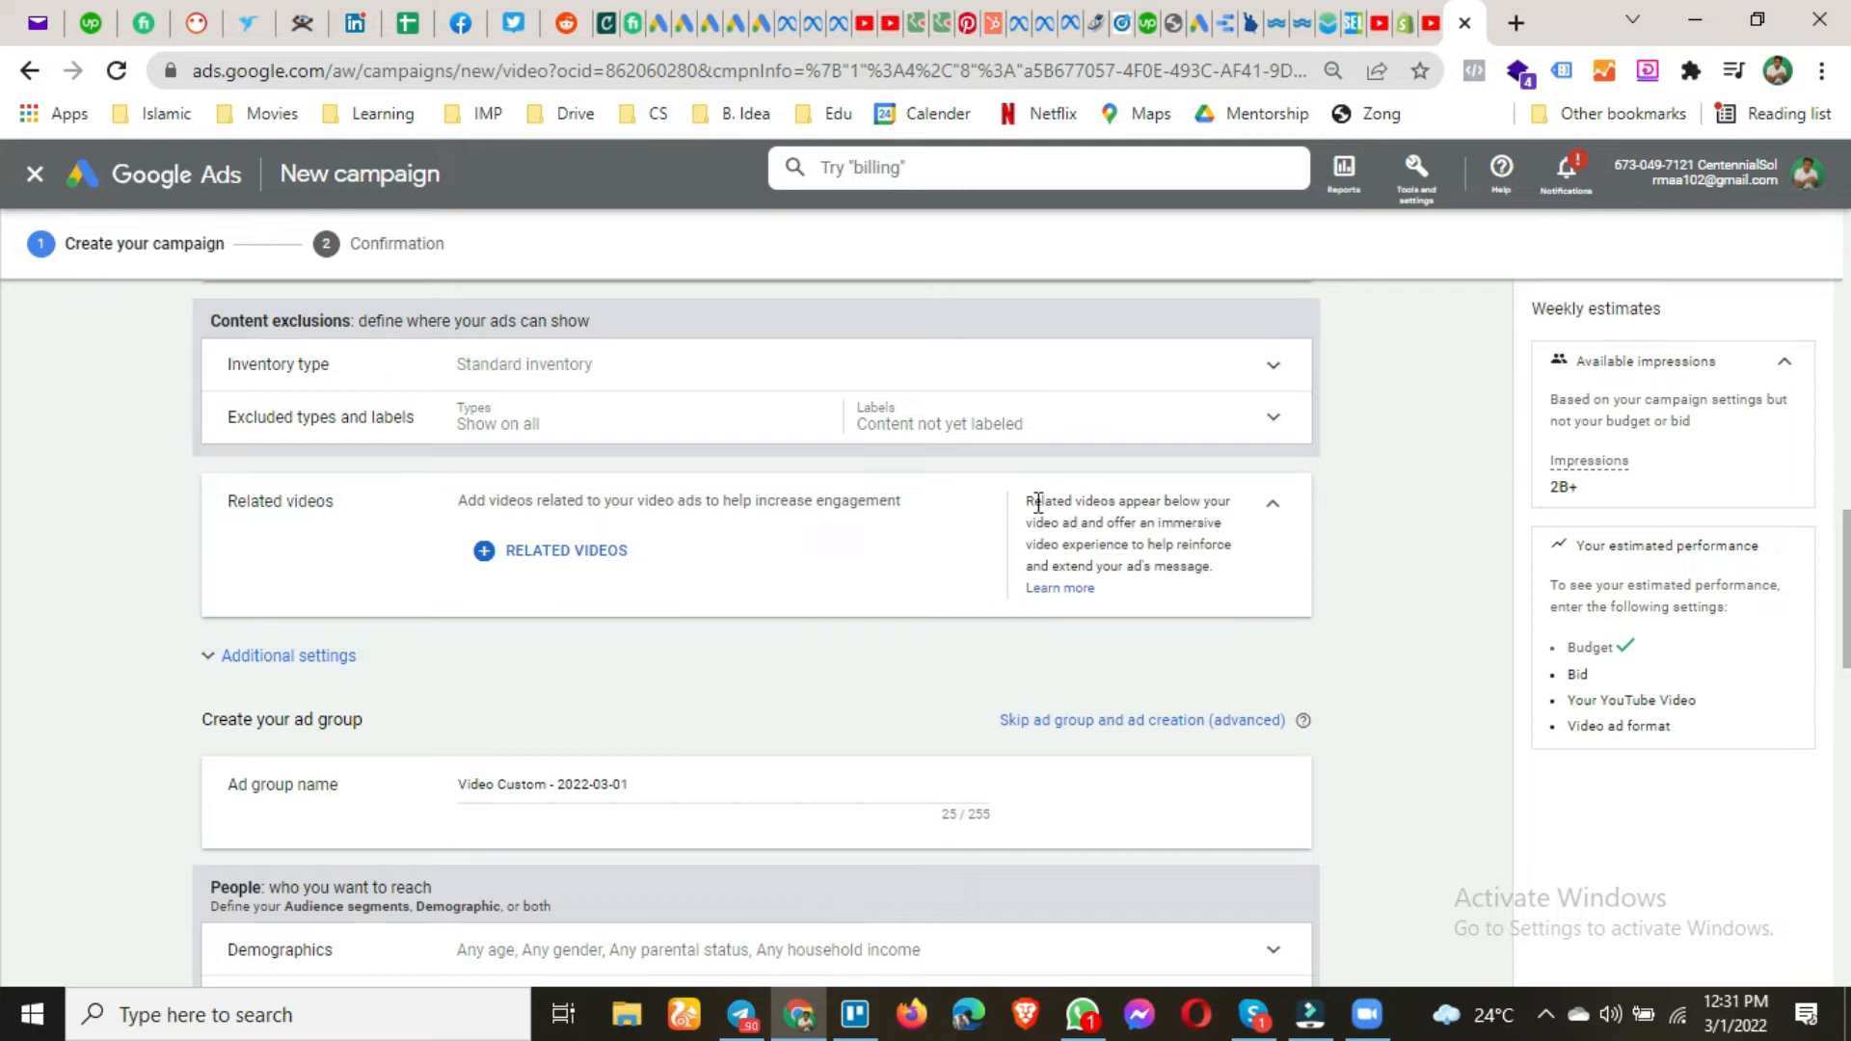
drag(1027, 502, 1202, 573)
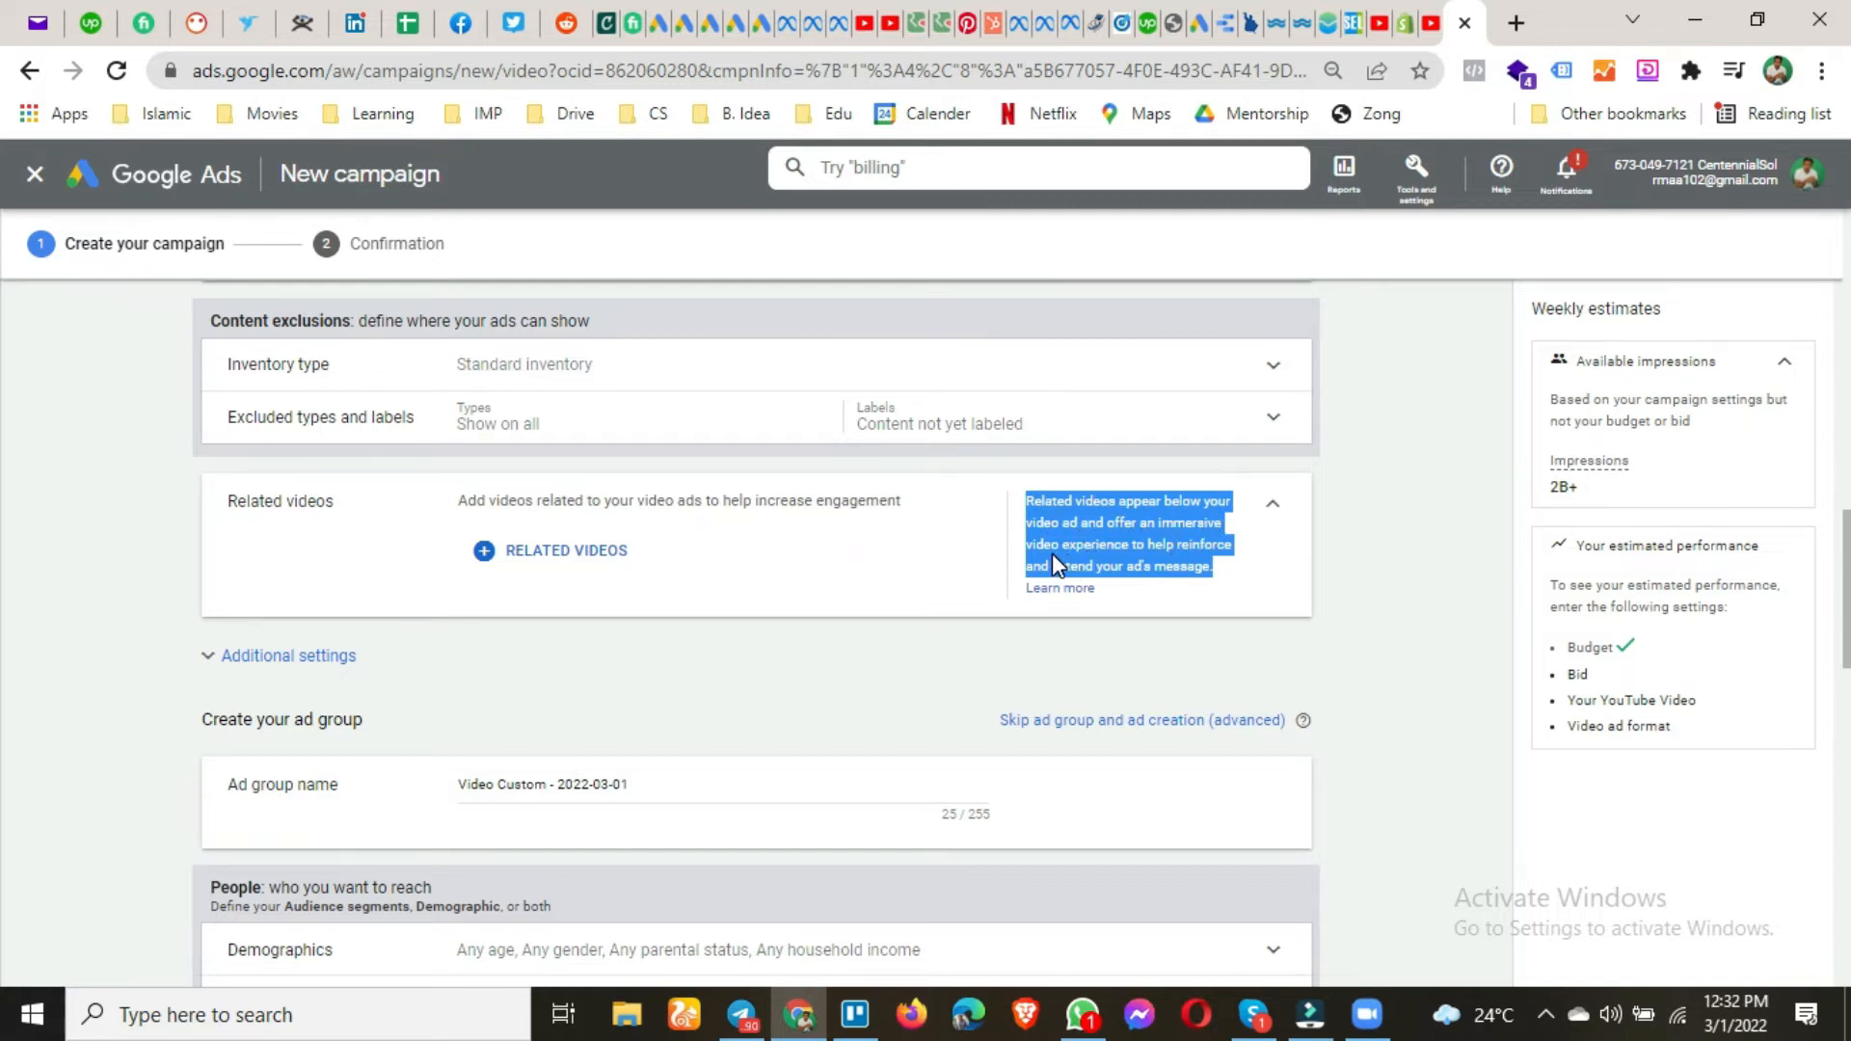
drag(1202, 569, 1168, 588)
click(517, 549)
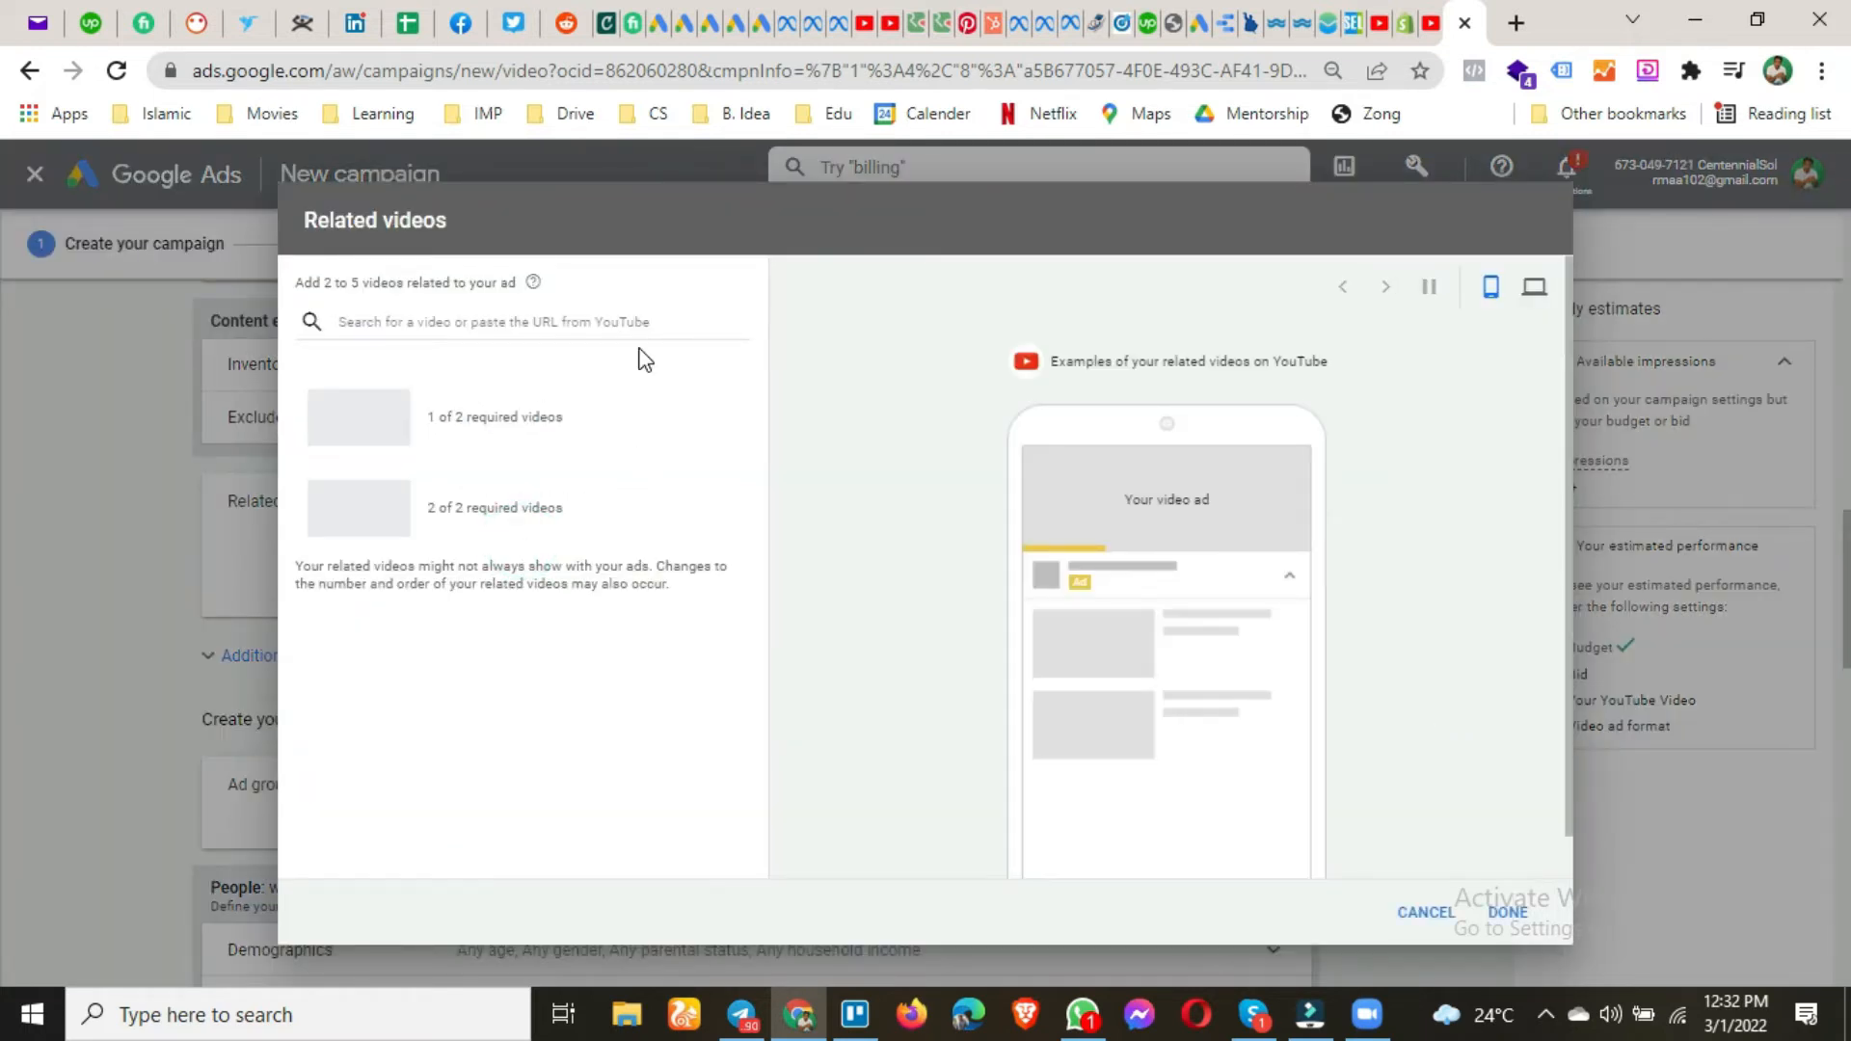
click(625, 320)
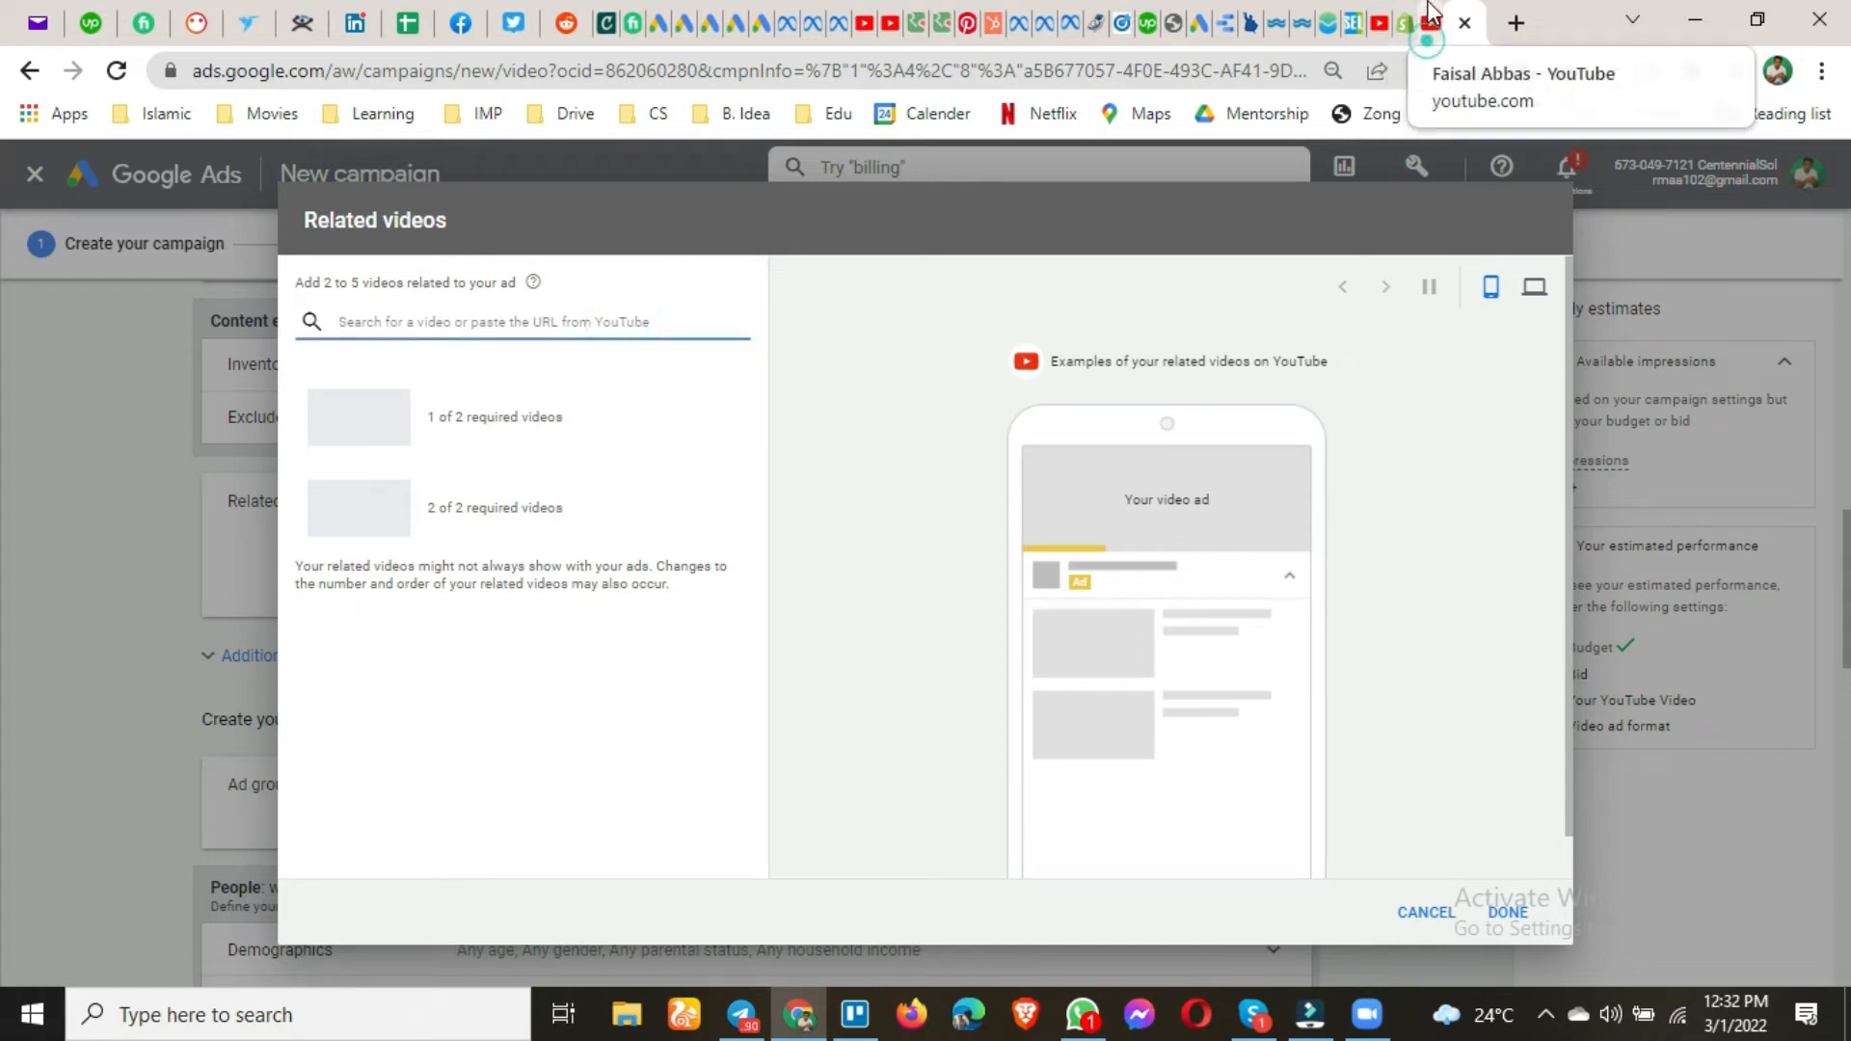
Switch to the YouTube channel's uploads and open the "YouTube Video Ideas (Relaxing Music)" video in a new tab.
click(1420, 16)
click(577, 453)
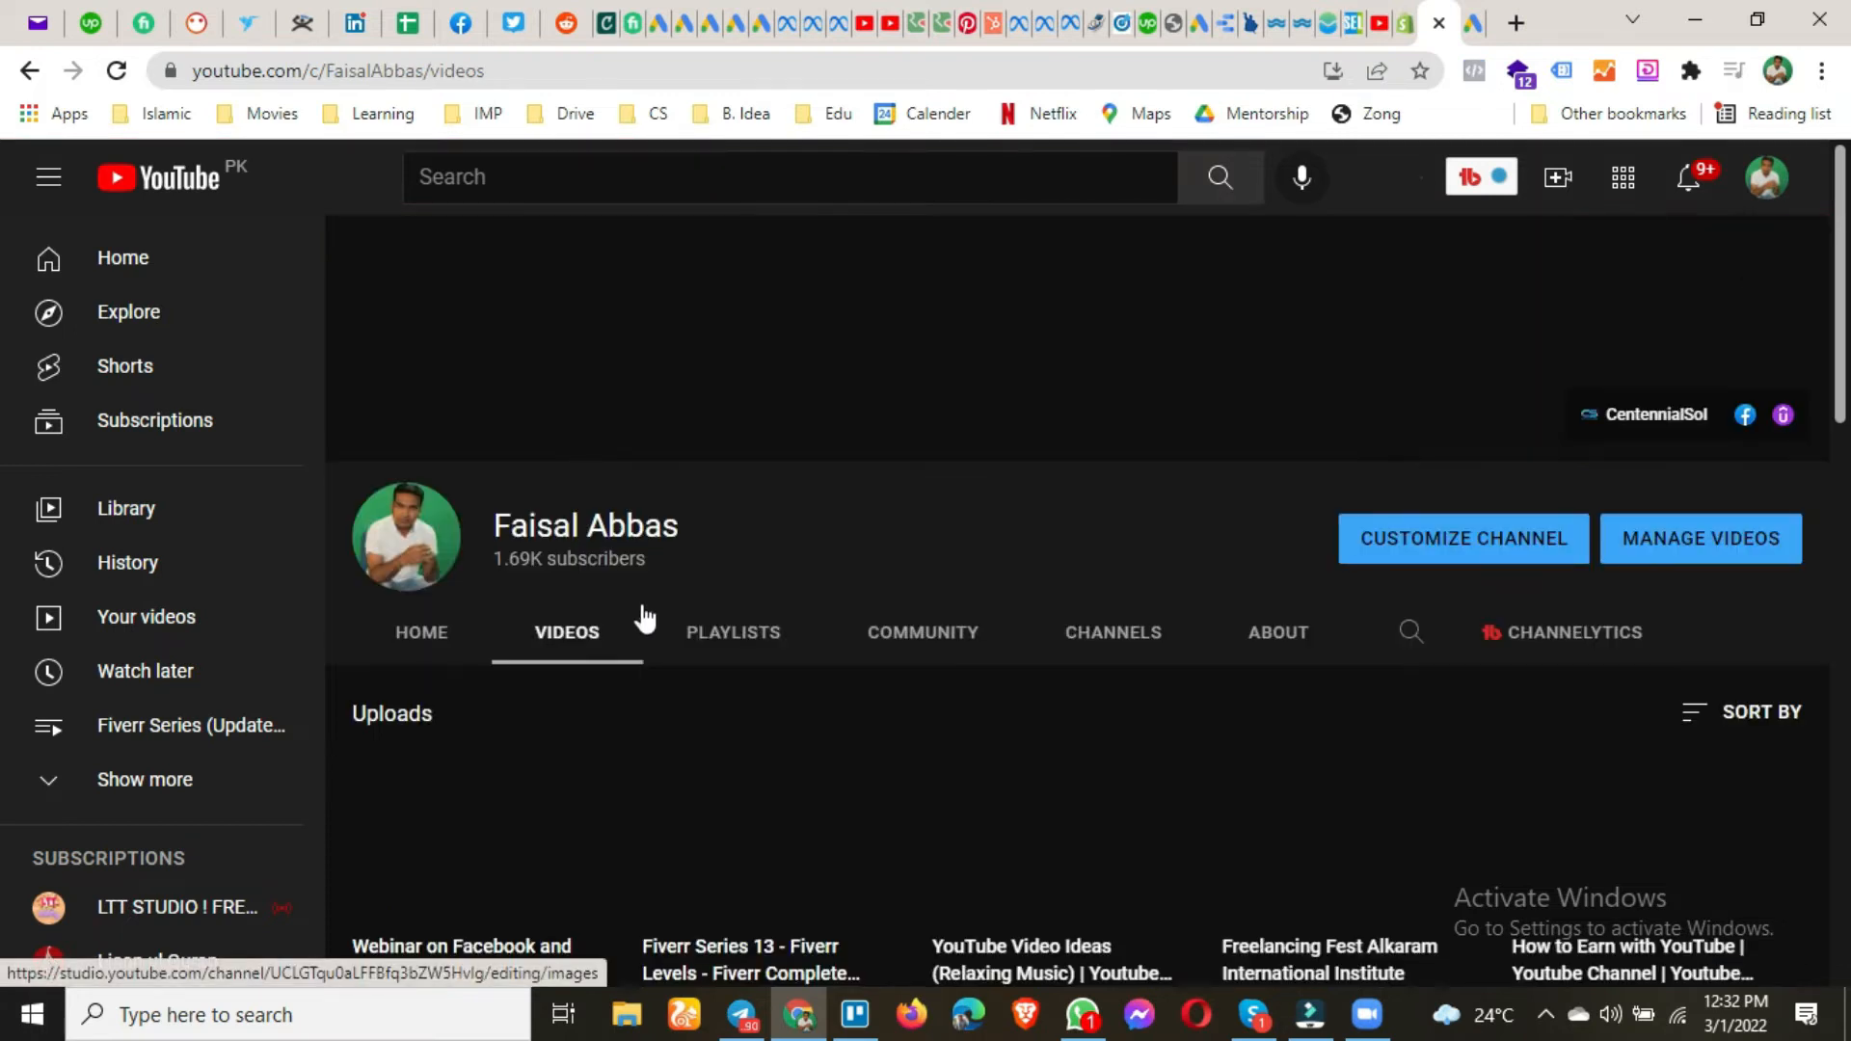
scroll(637, 626, down, 1)
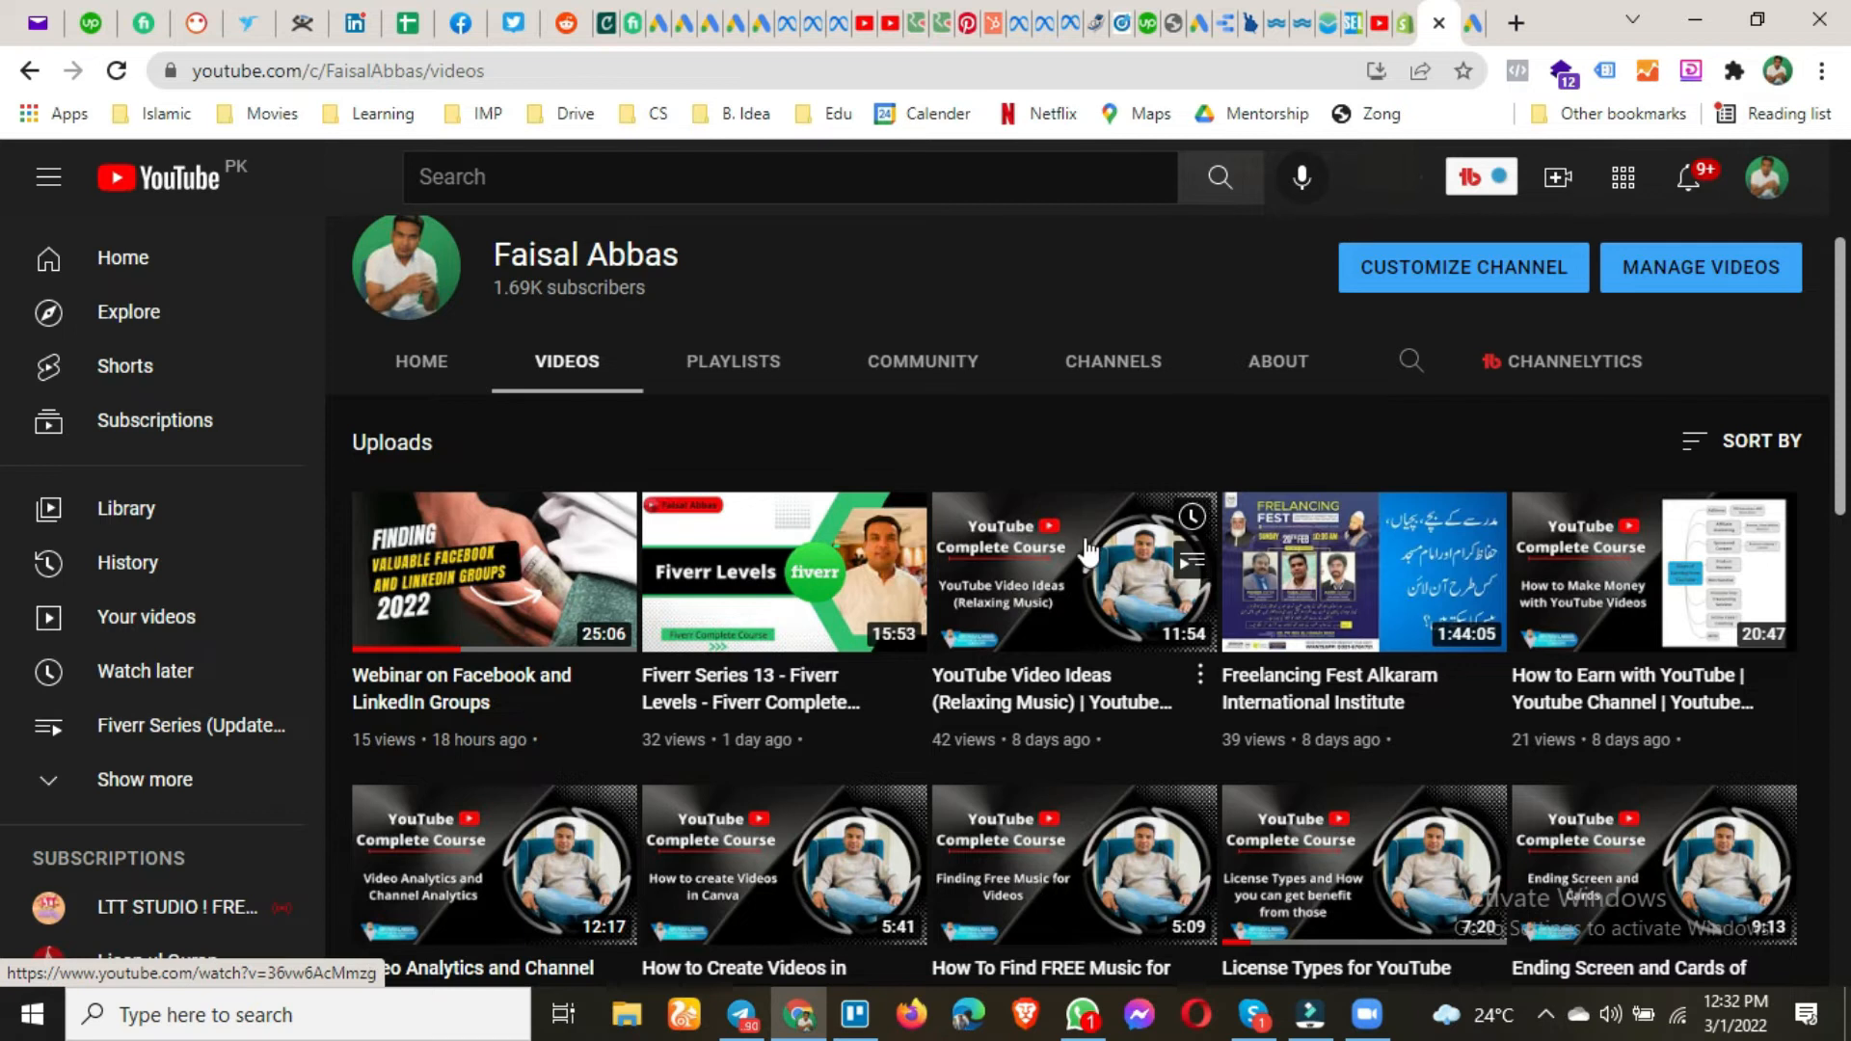
right_click(1041, 576)
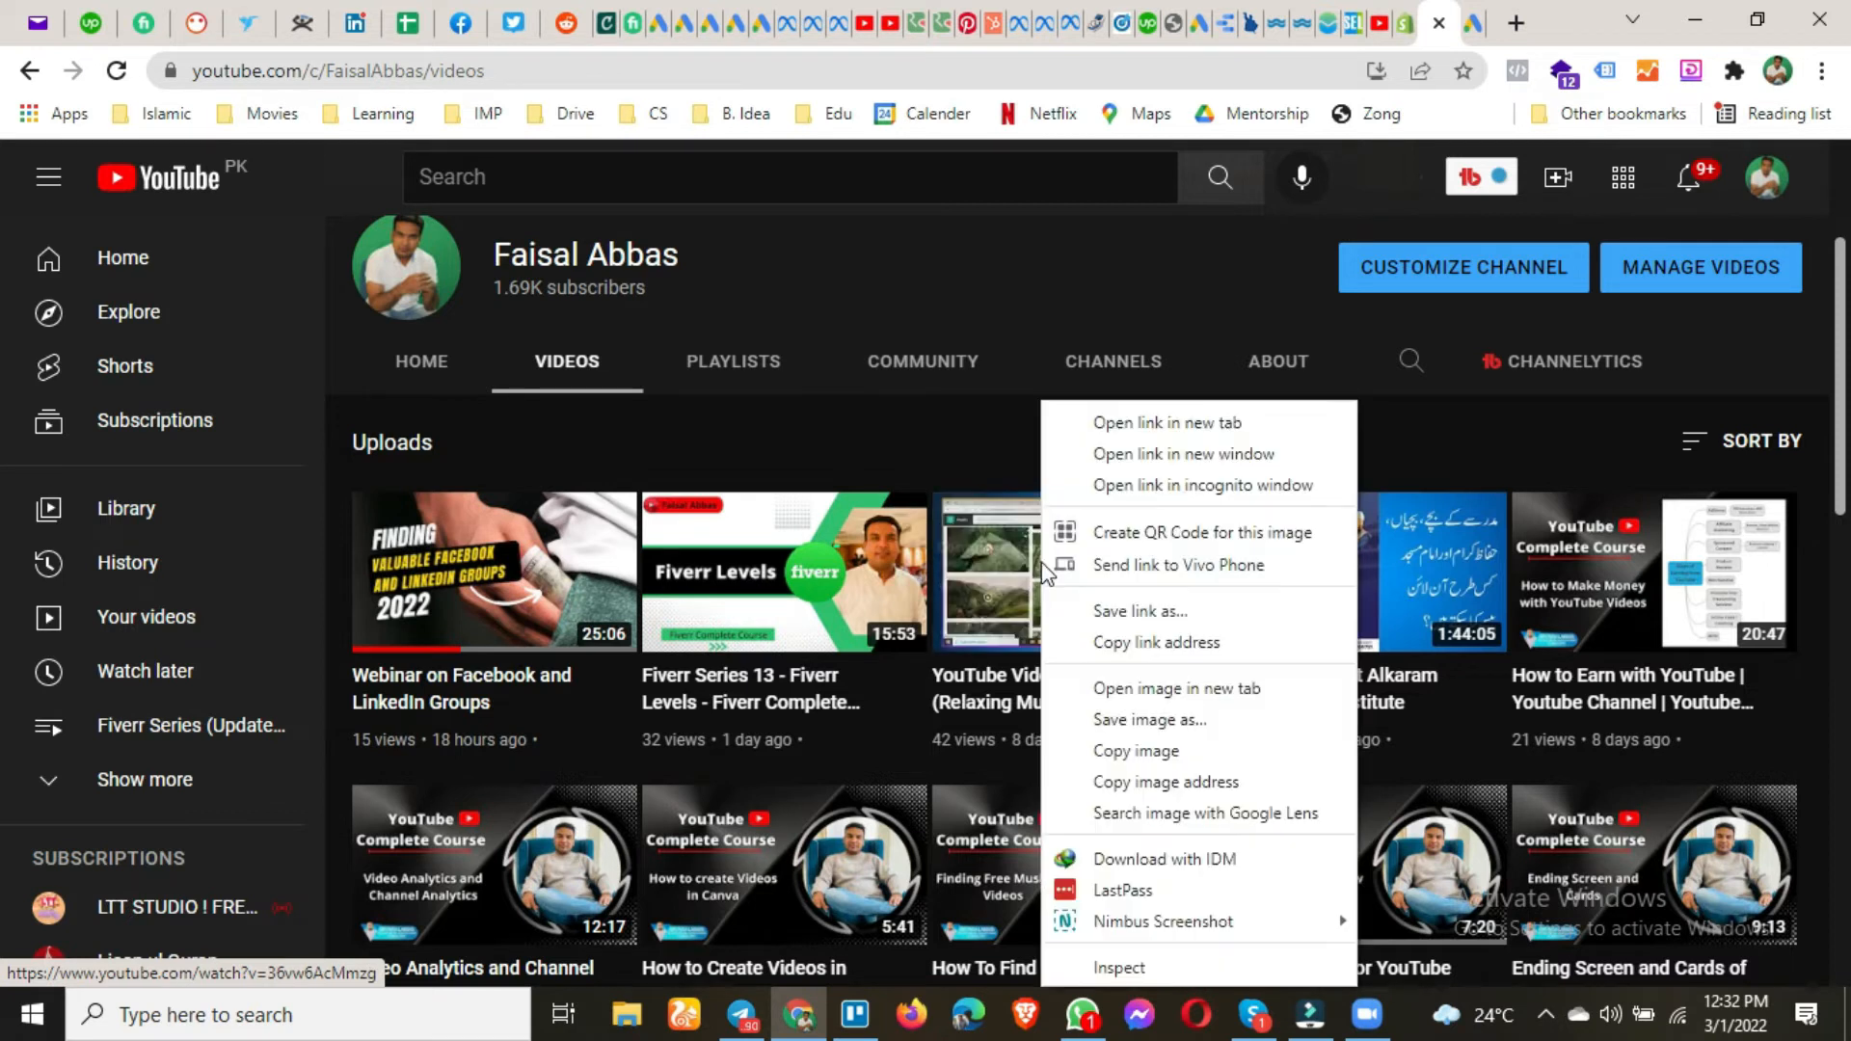
click(1161, 429)
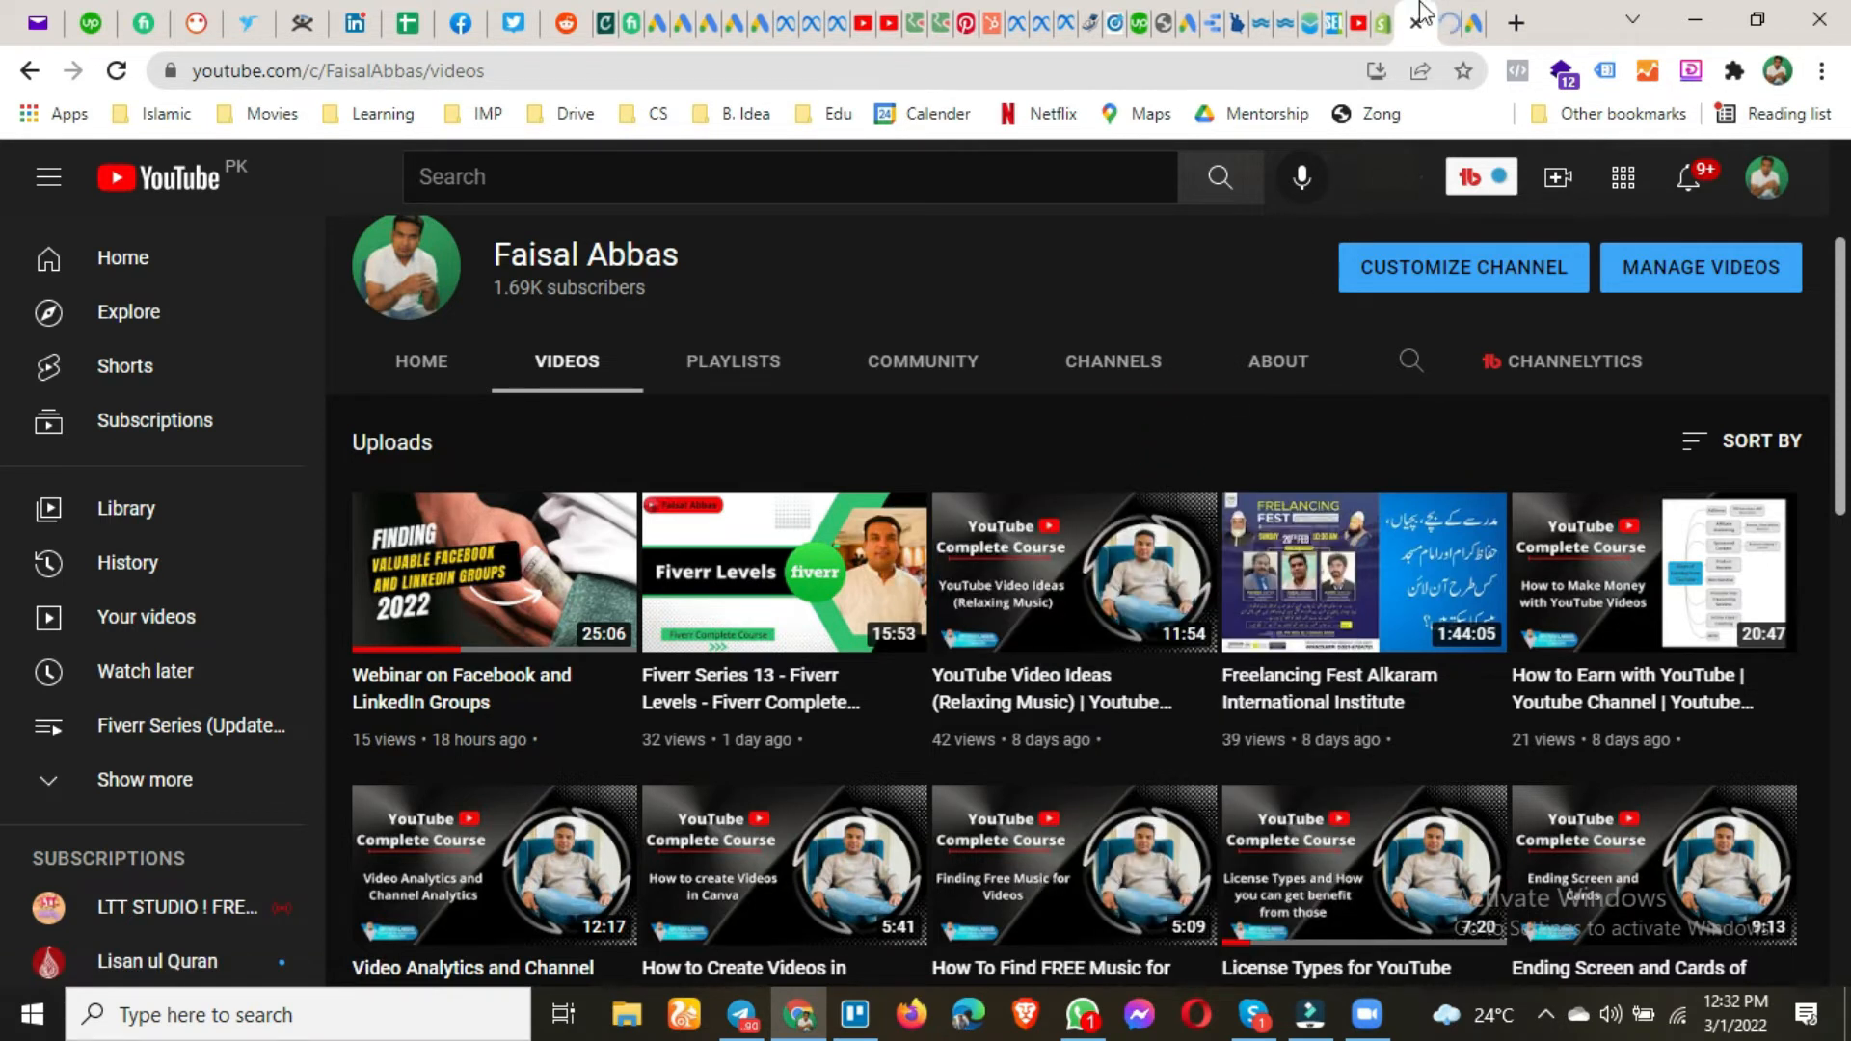
Copy the opened video's URL and add it as the first related video in Google Ads.
click(1444, 19)
click(1232, 68)
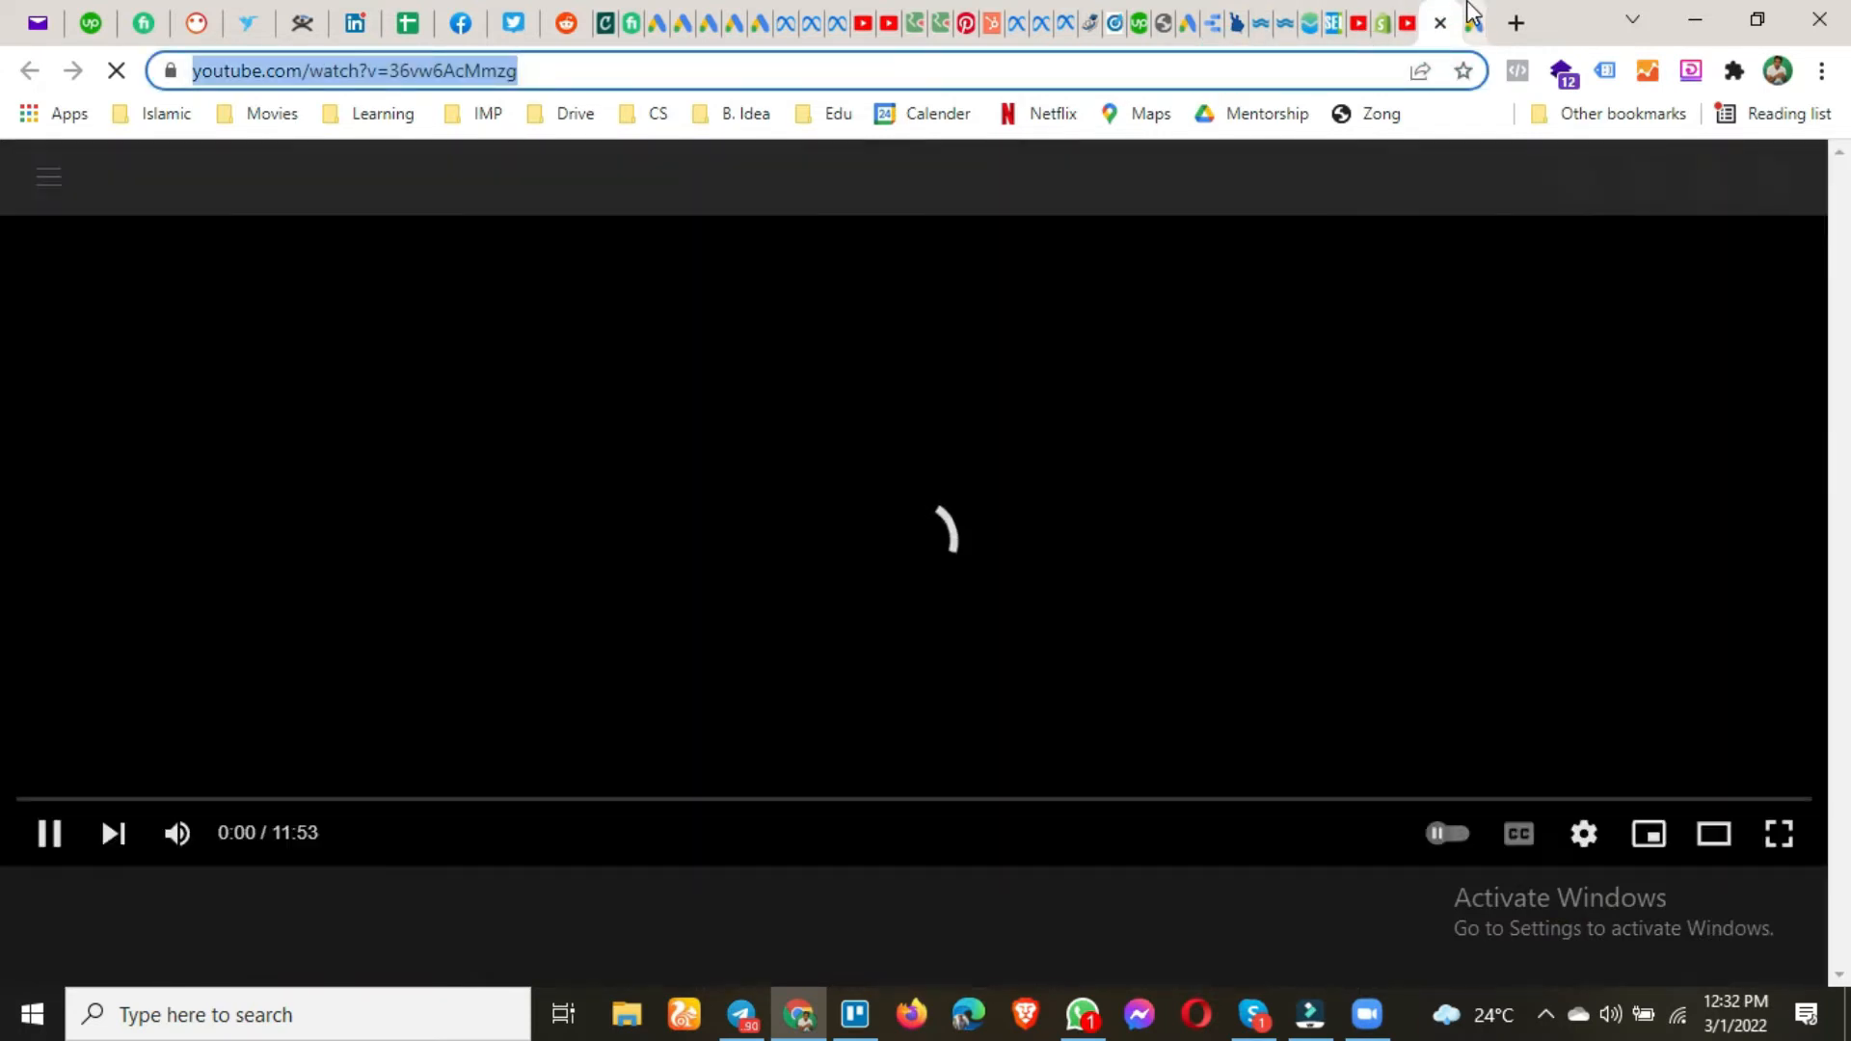
click(1473, 22)
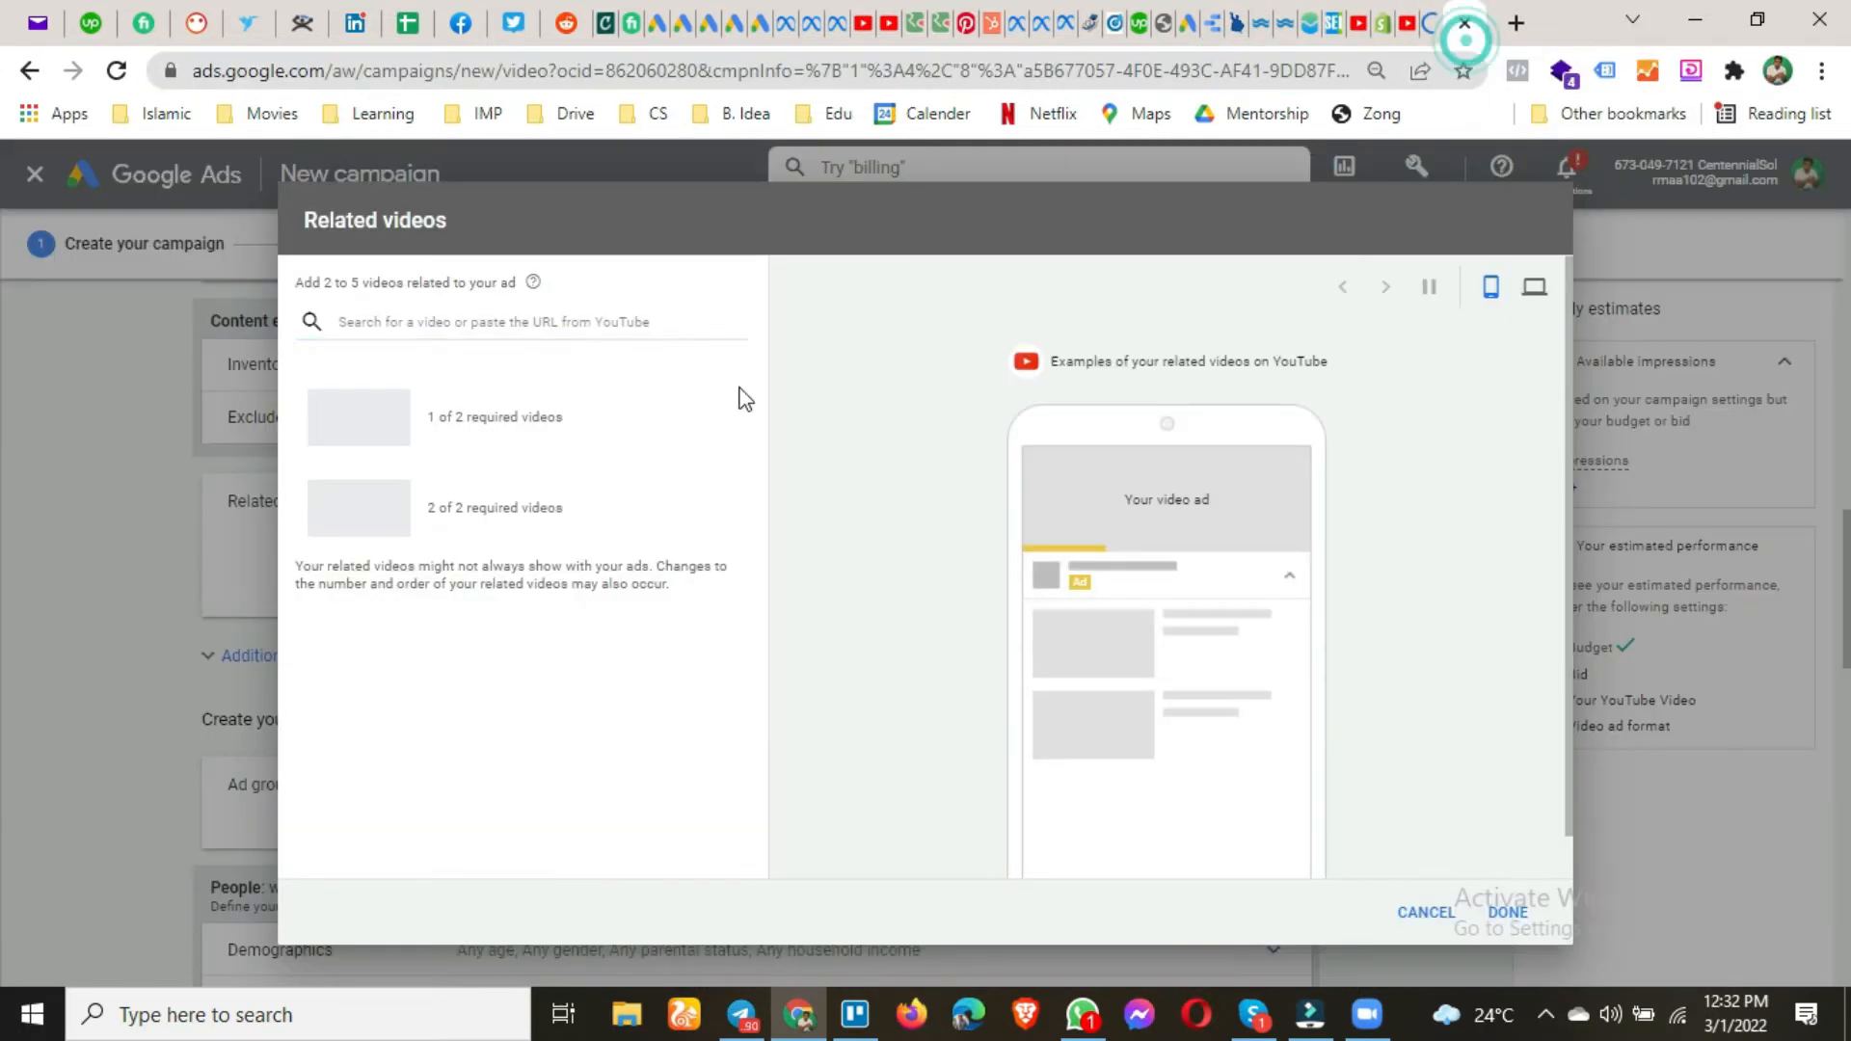
key(ctrl+v)
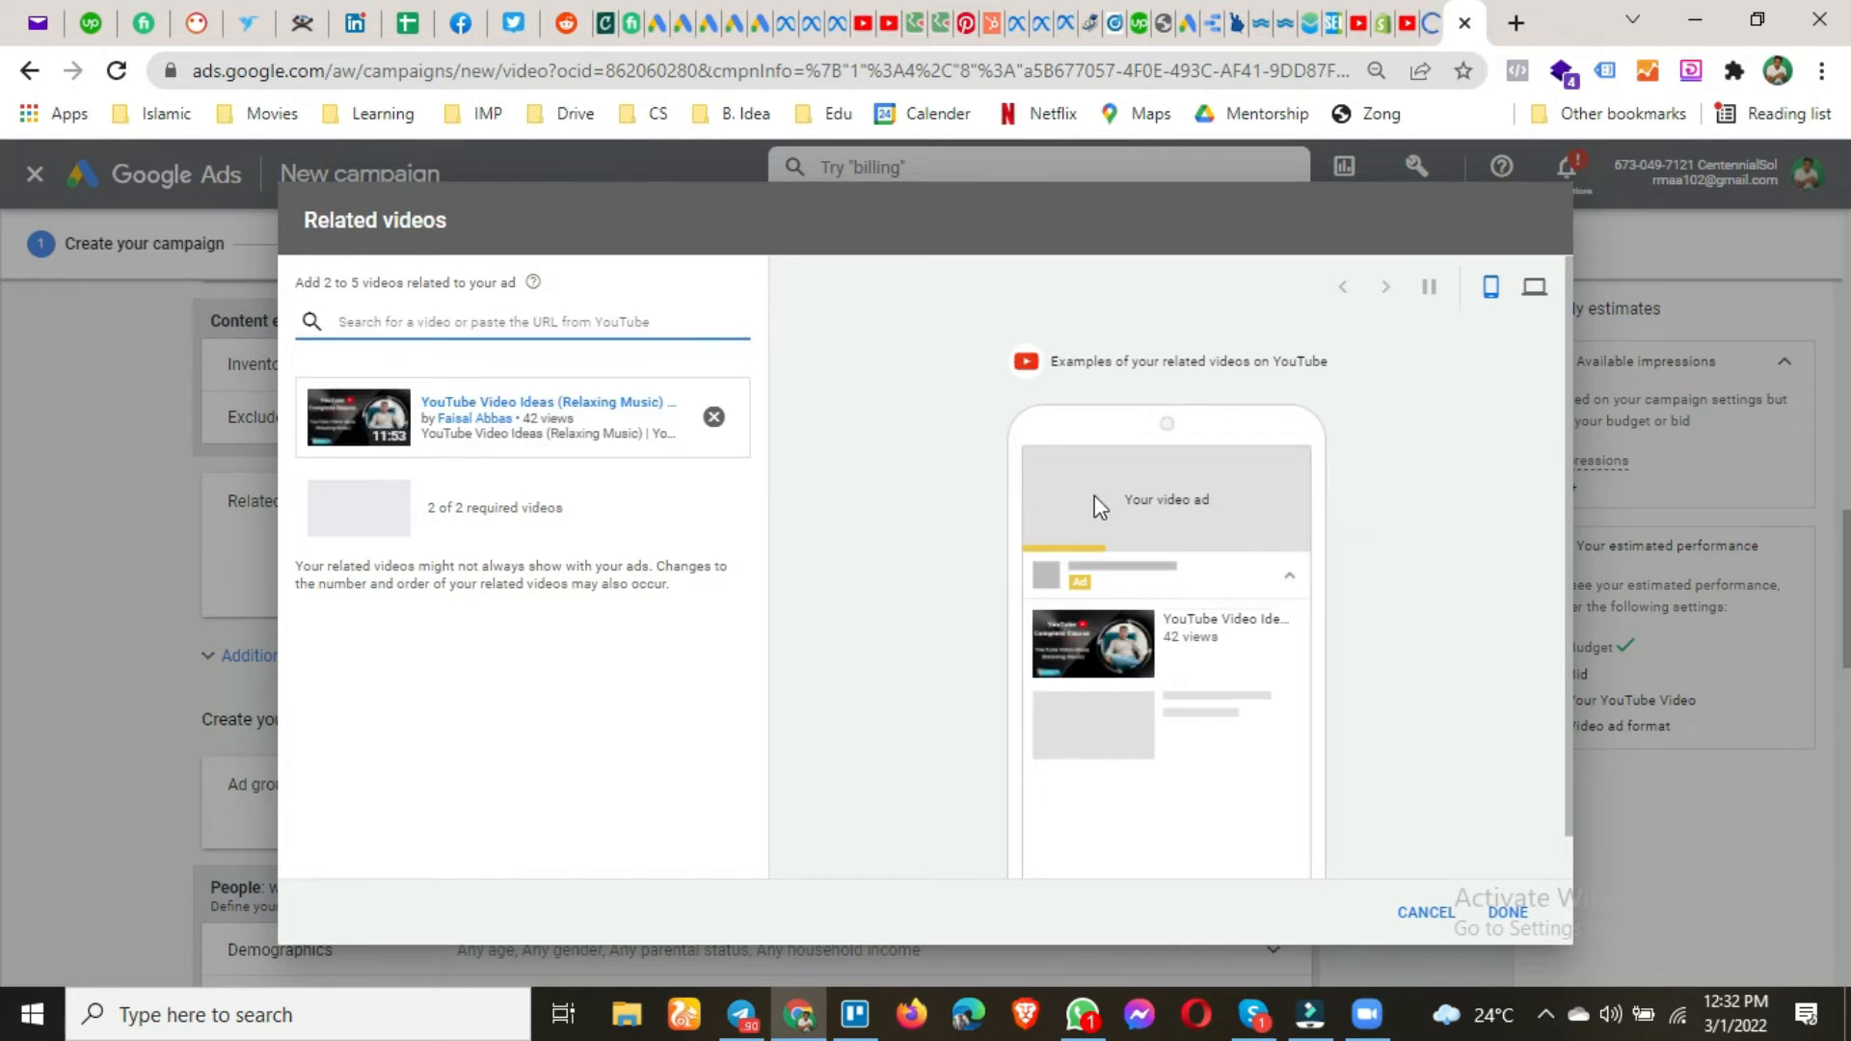
Mute the opened YouTube video and return to the Related videos dialog in Google Ads.
click(1432, 16)
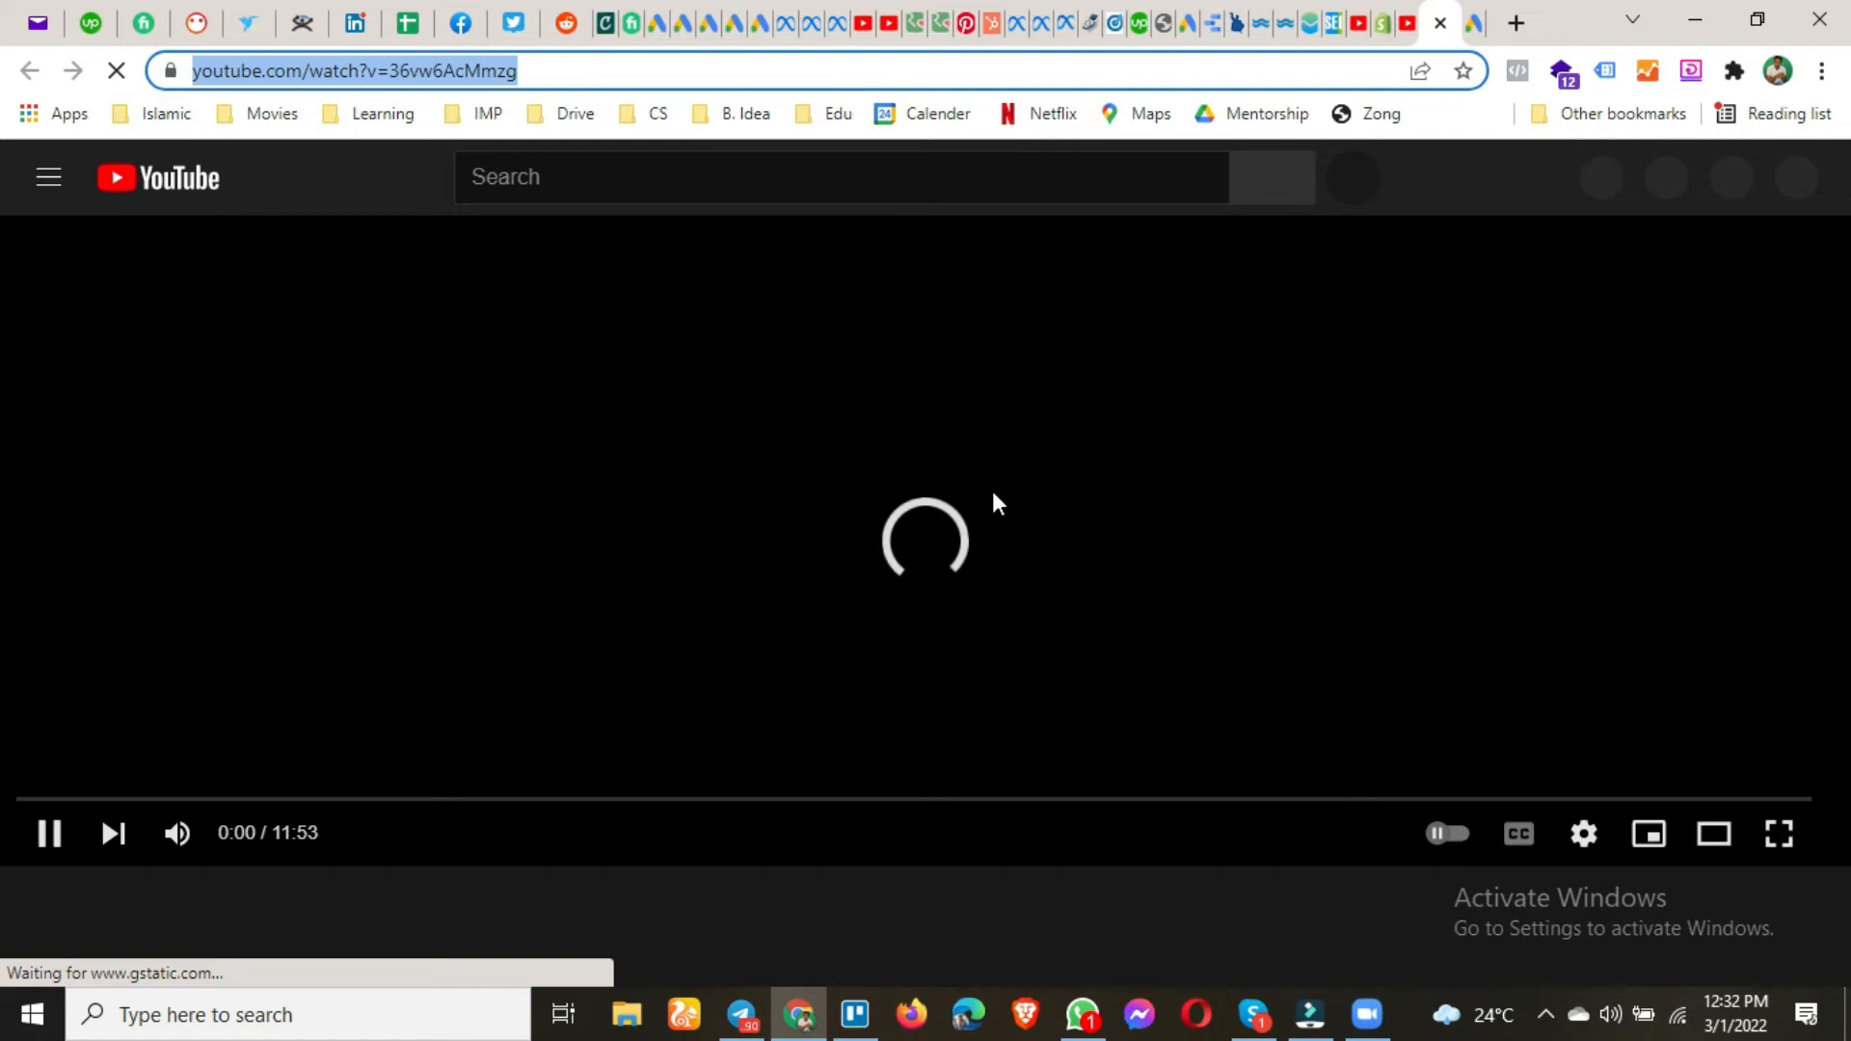
click(169, 834)
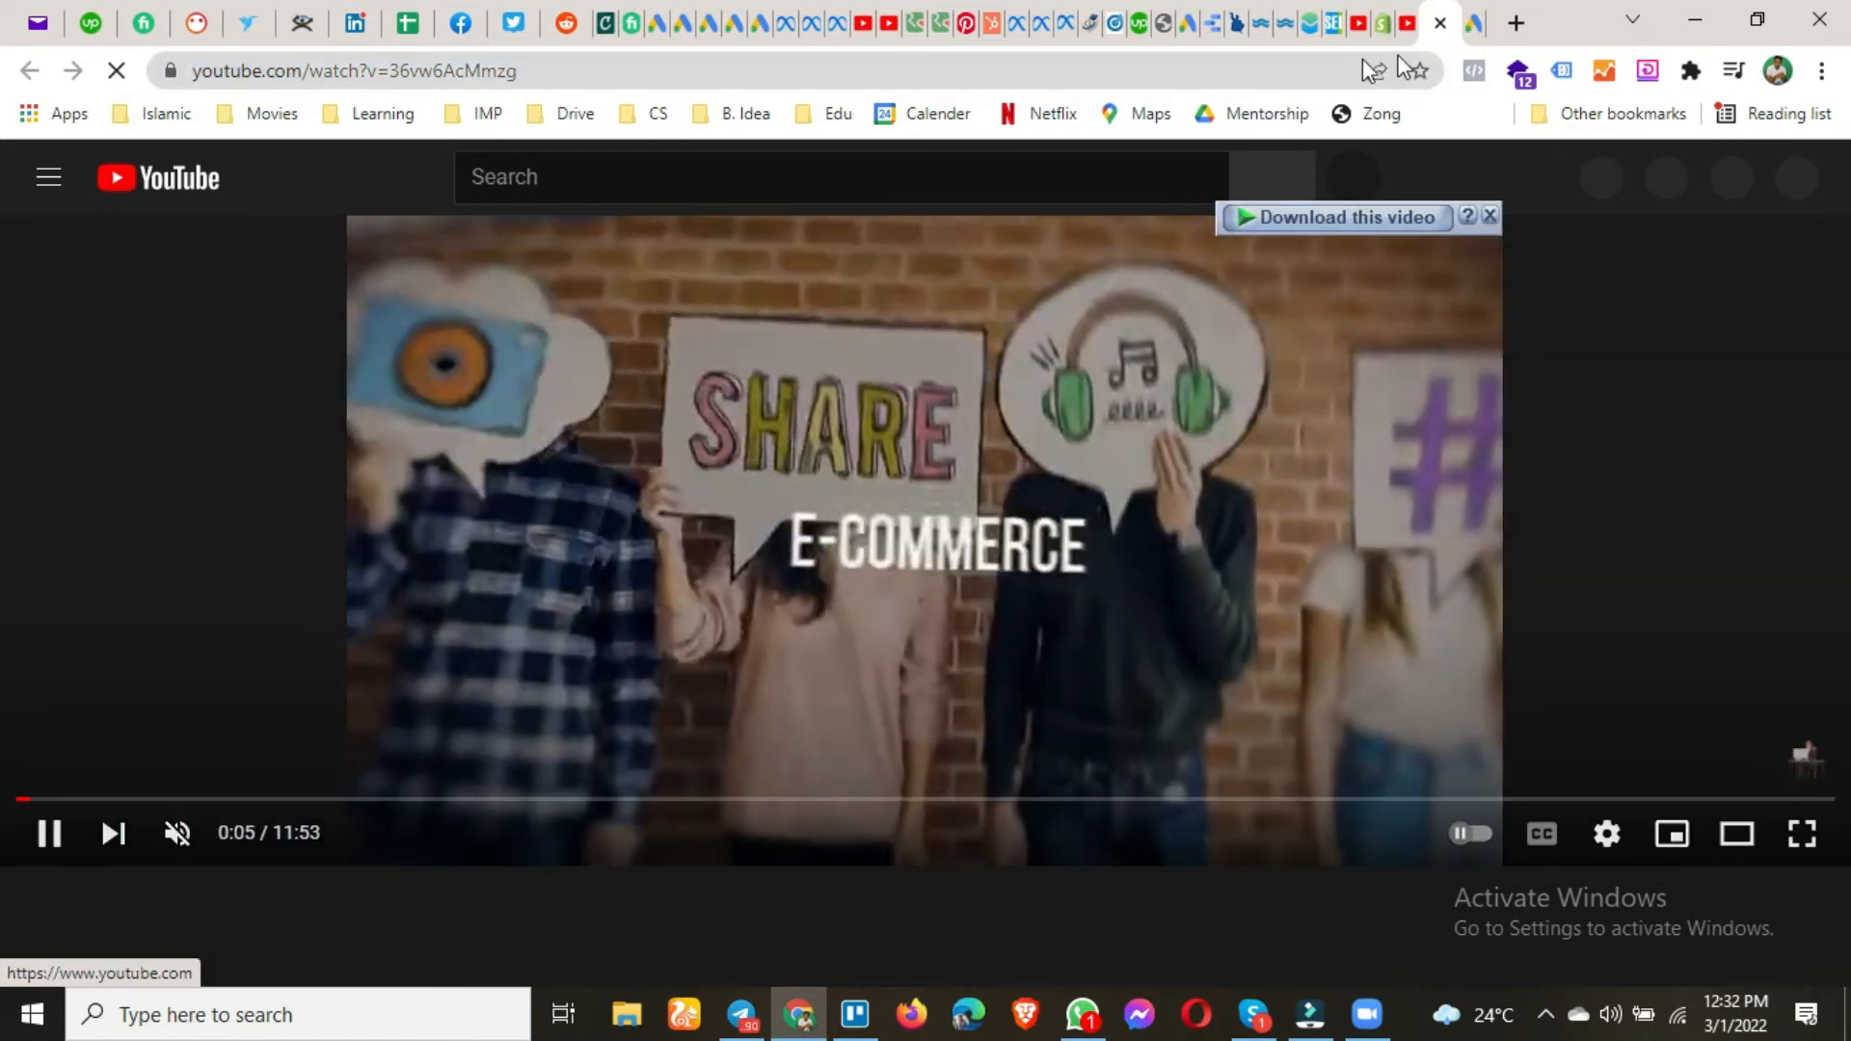
key(ctrl+Tab)
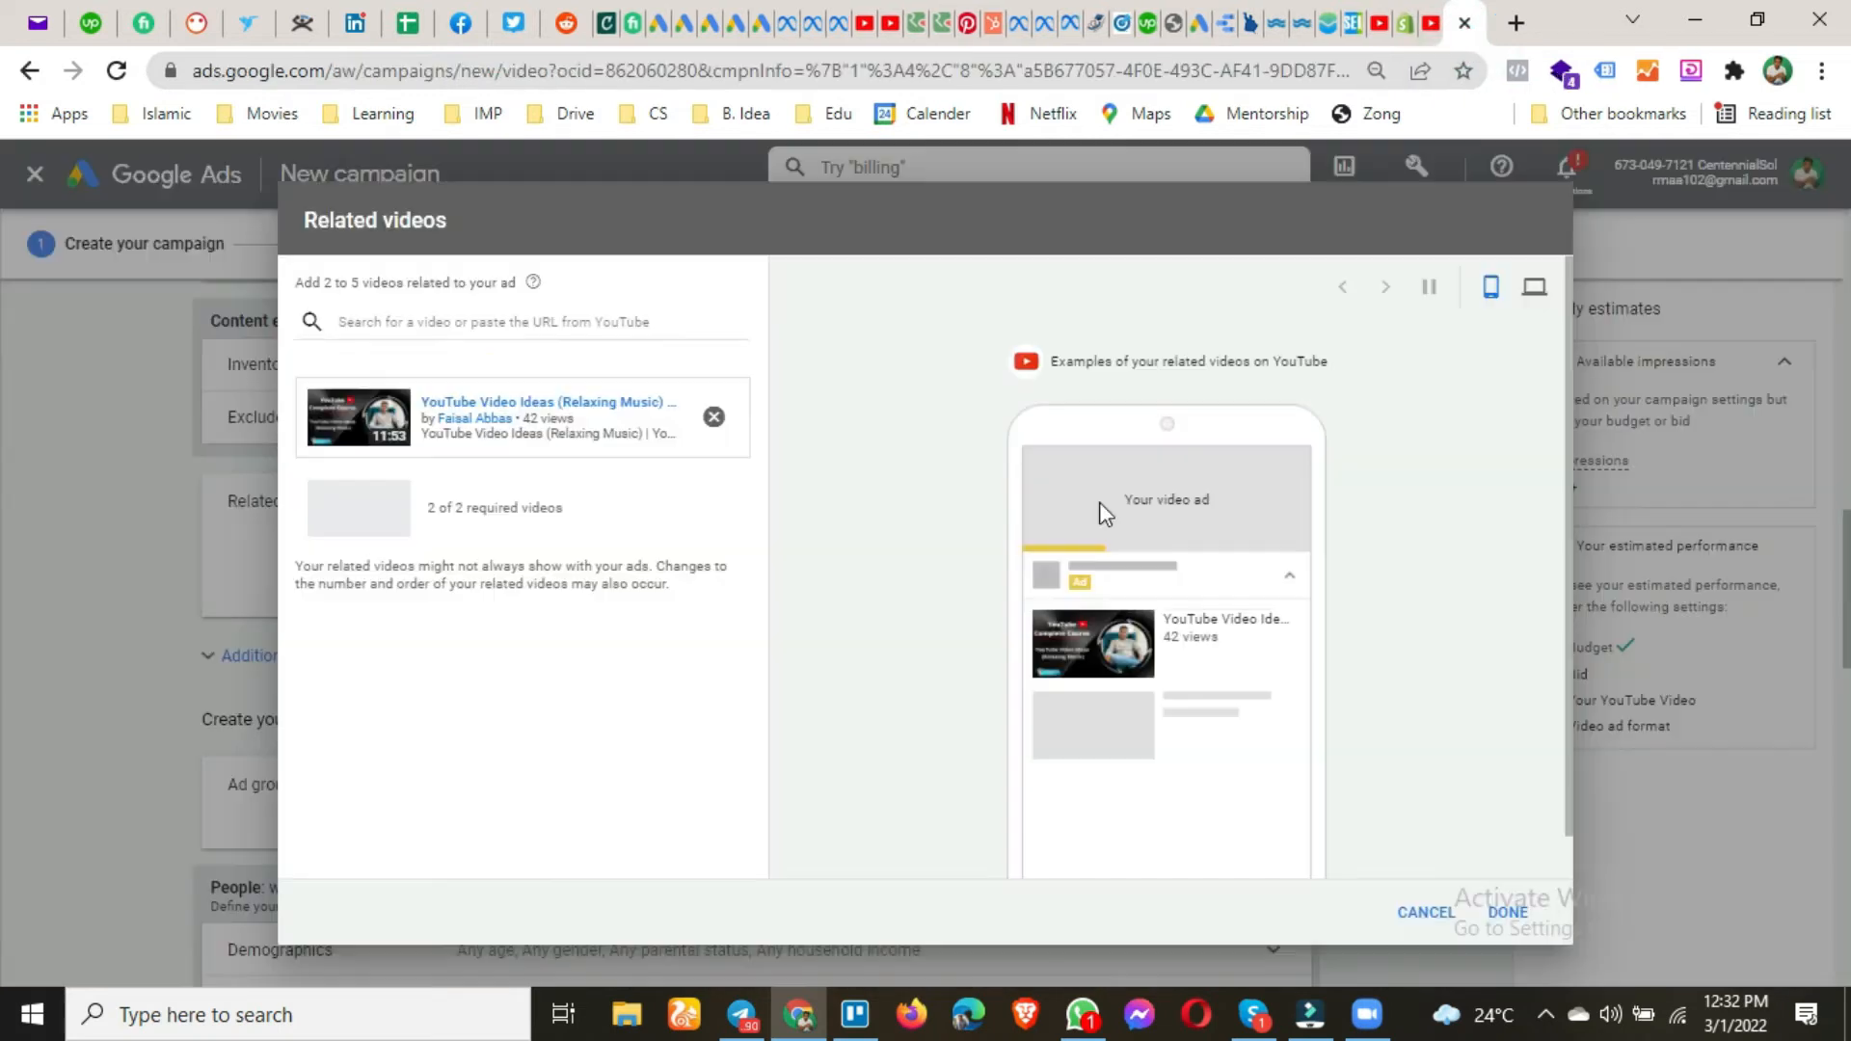
Switch to the YouTube channel's uploads and open the "Facebook Business Suite" video in a new tab.
click(1431, 22)
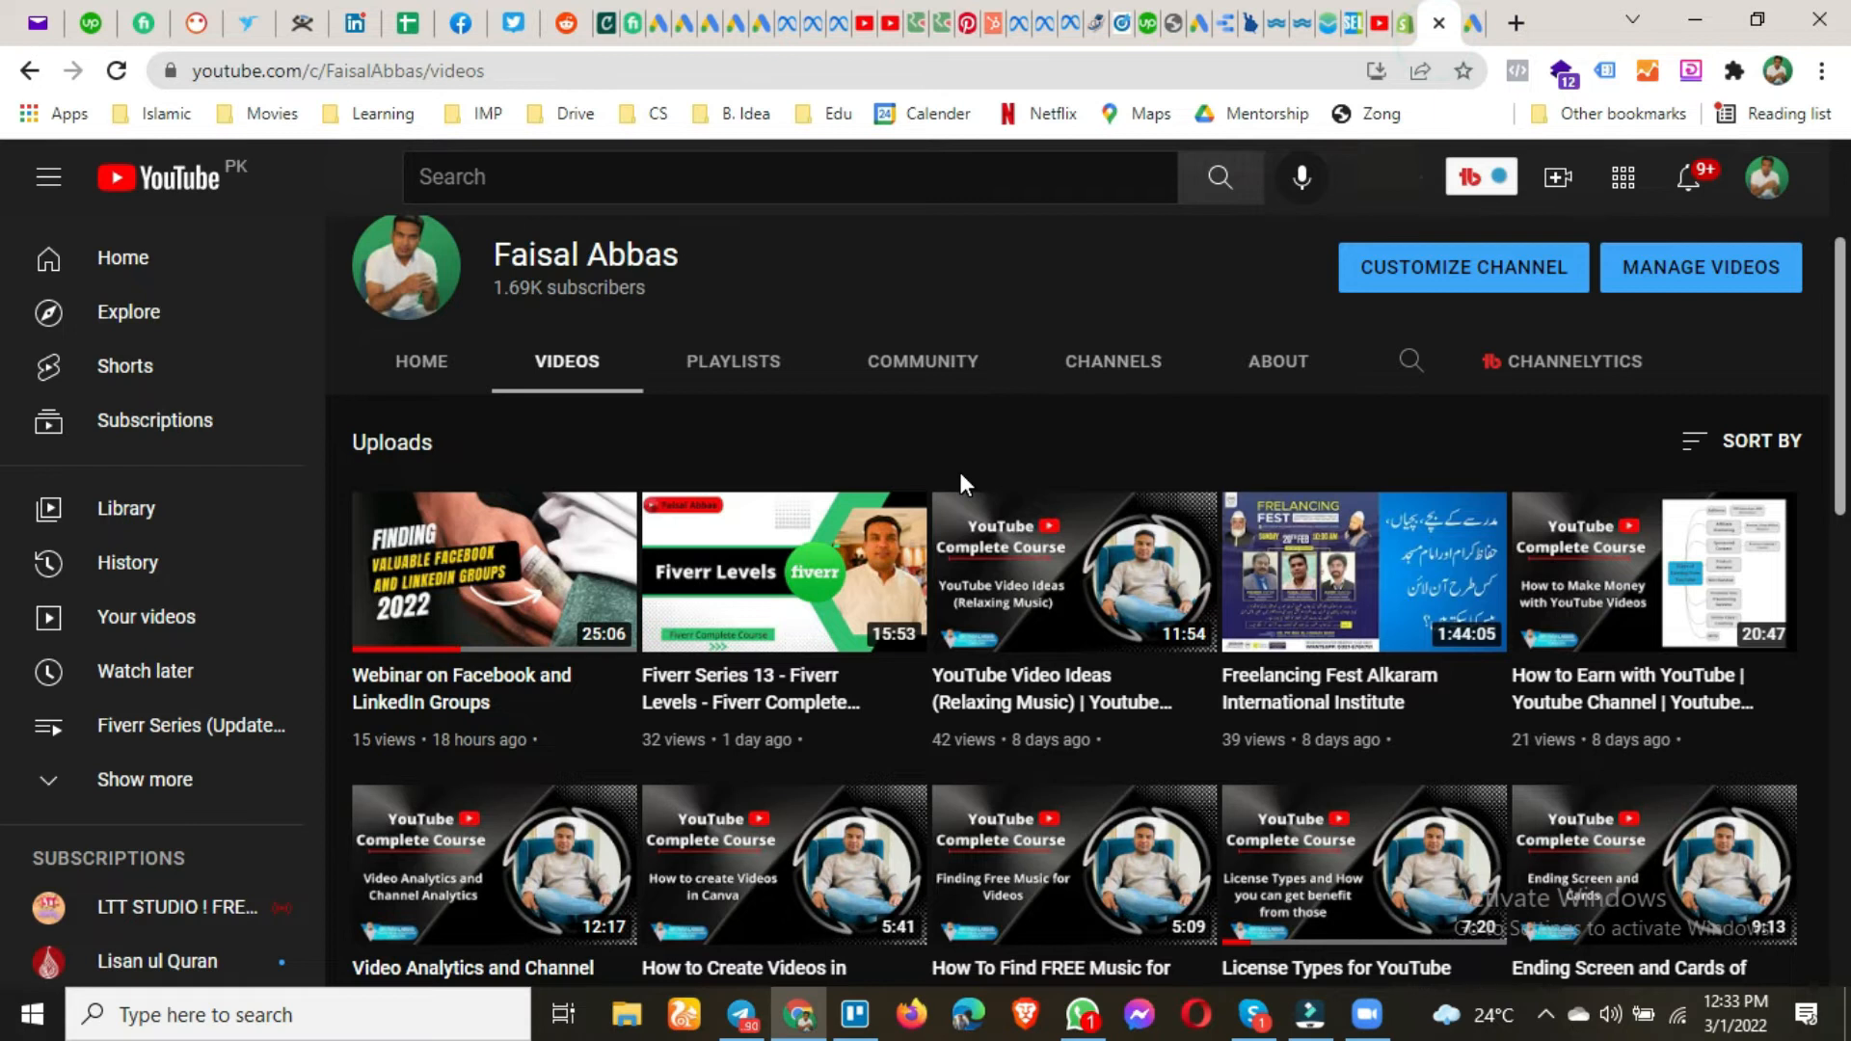
scroll(991, 738, down, 5)
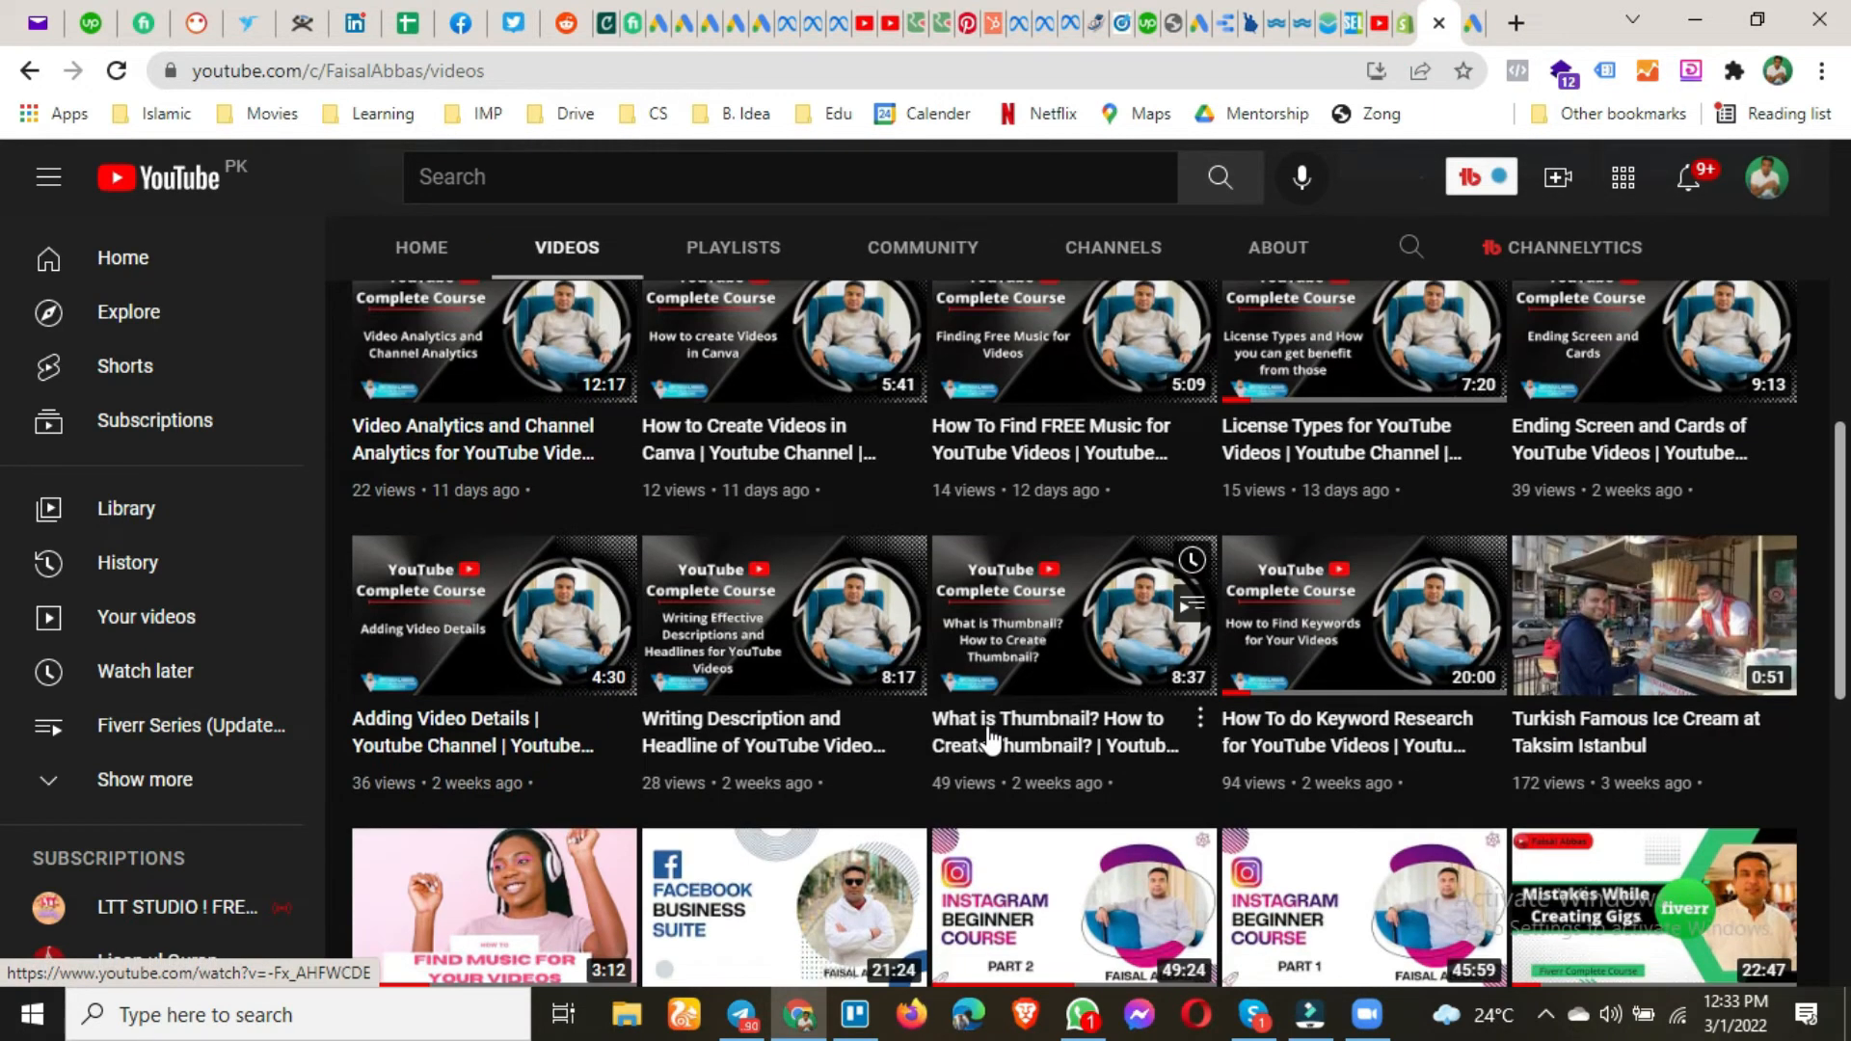
scroll(991, 737, down, 3)
right_click(777, 644)
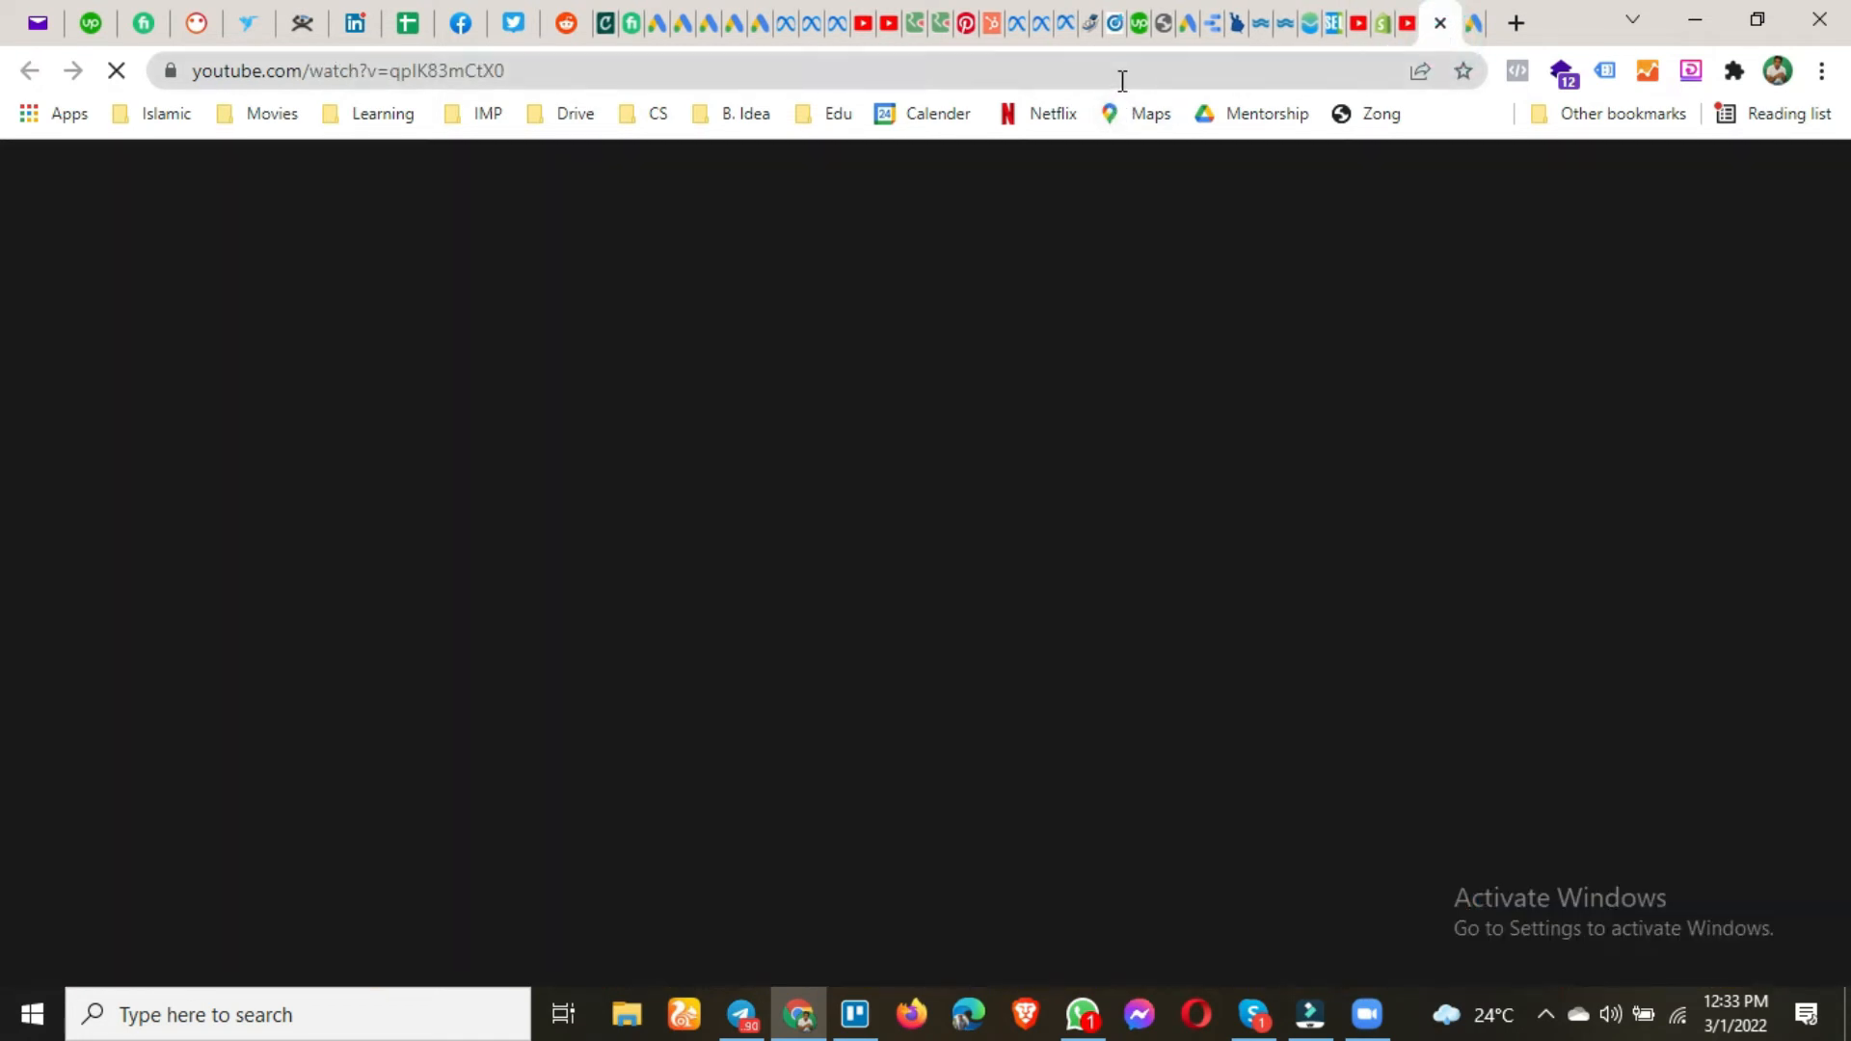
Copy the Facebook Business Suite video's URL, add it as the second related video in Google Ads and save the related videos.
click(1122, 81)
key(ctrl+c)
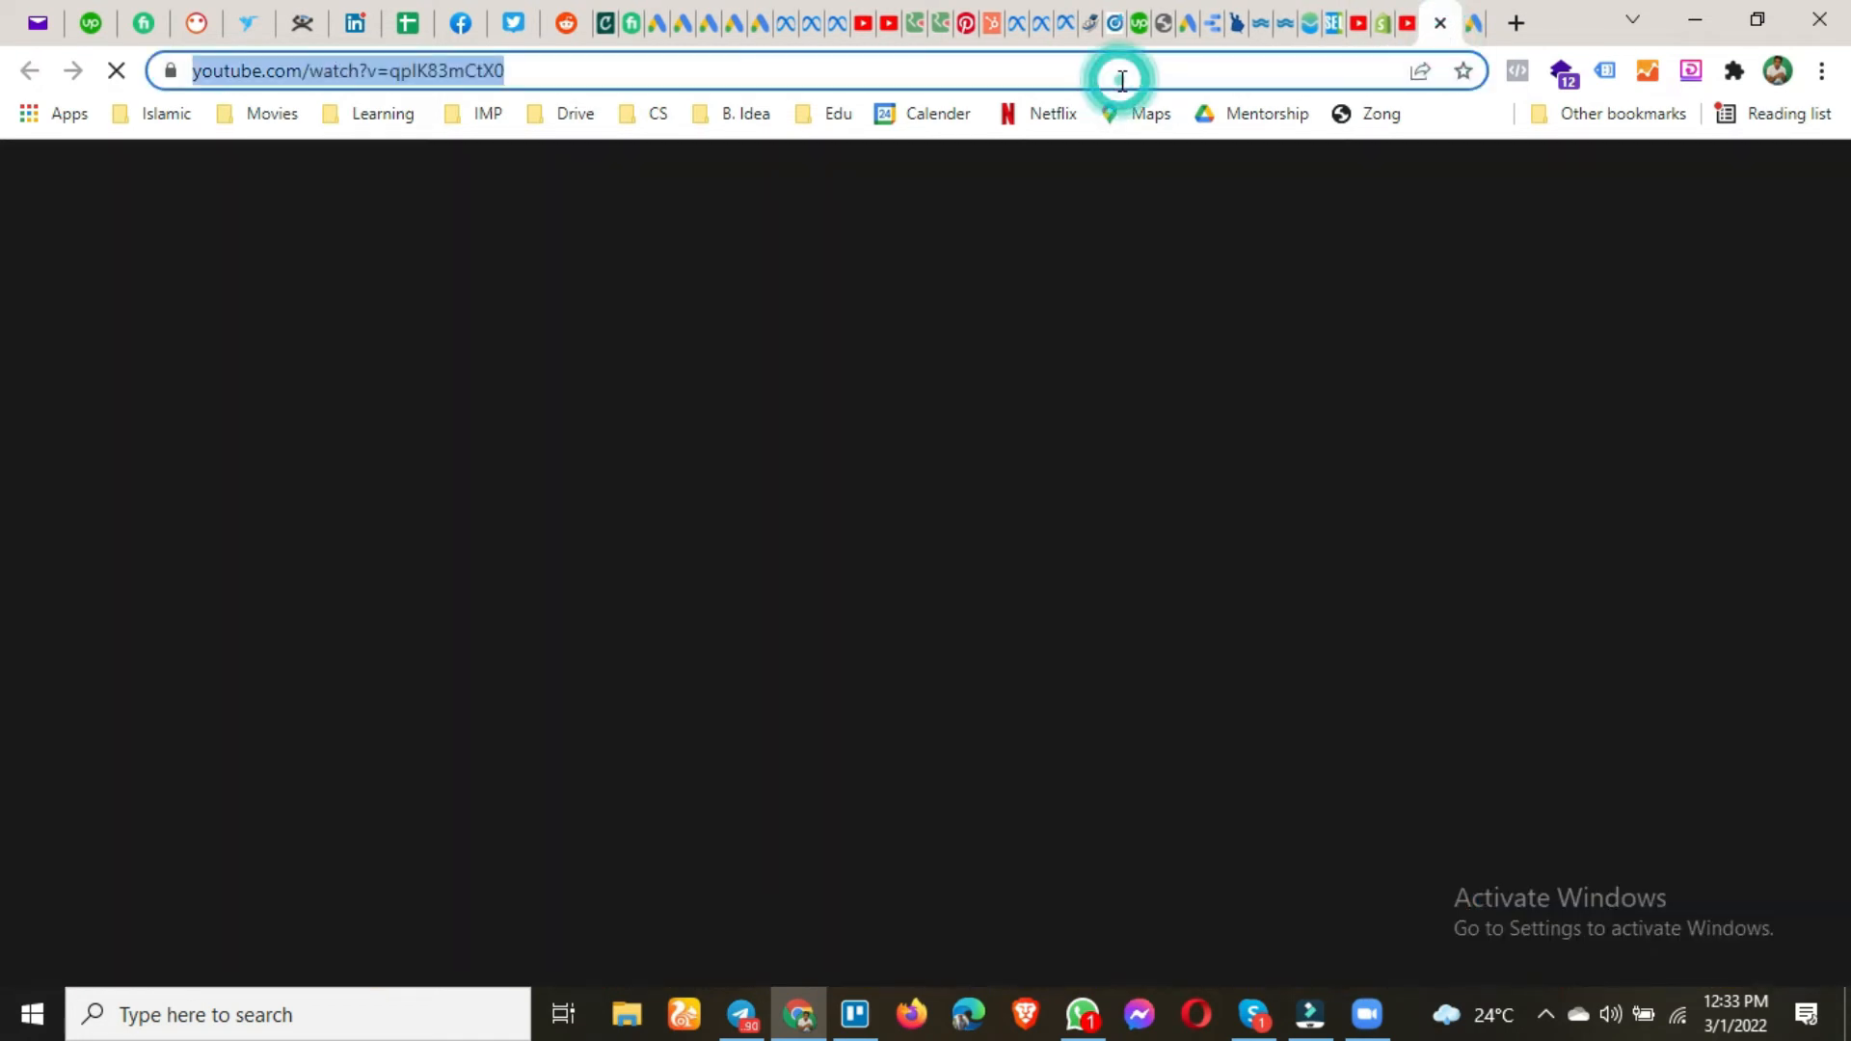
click(1473, 24)
key(ctrl+v)
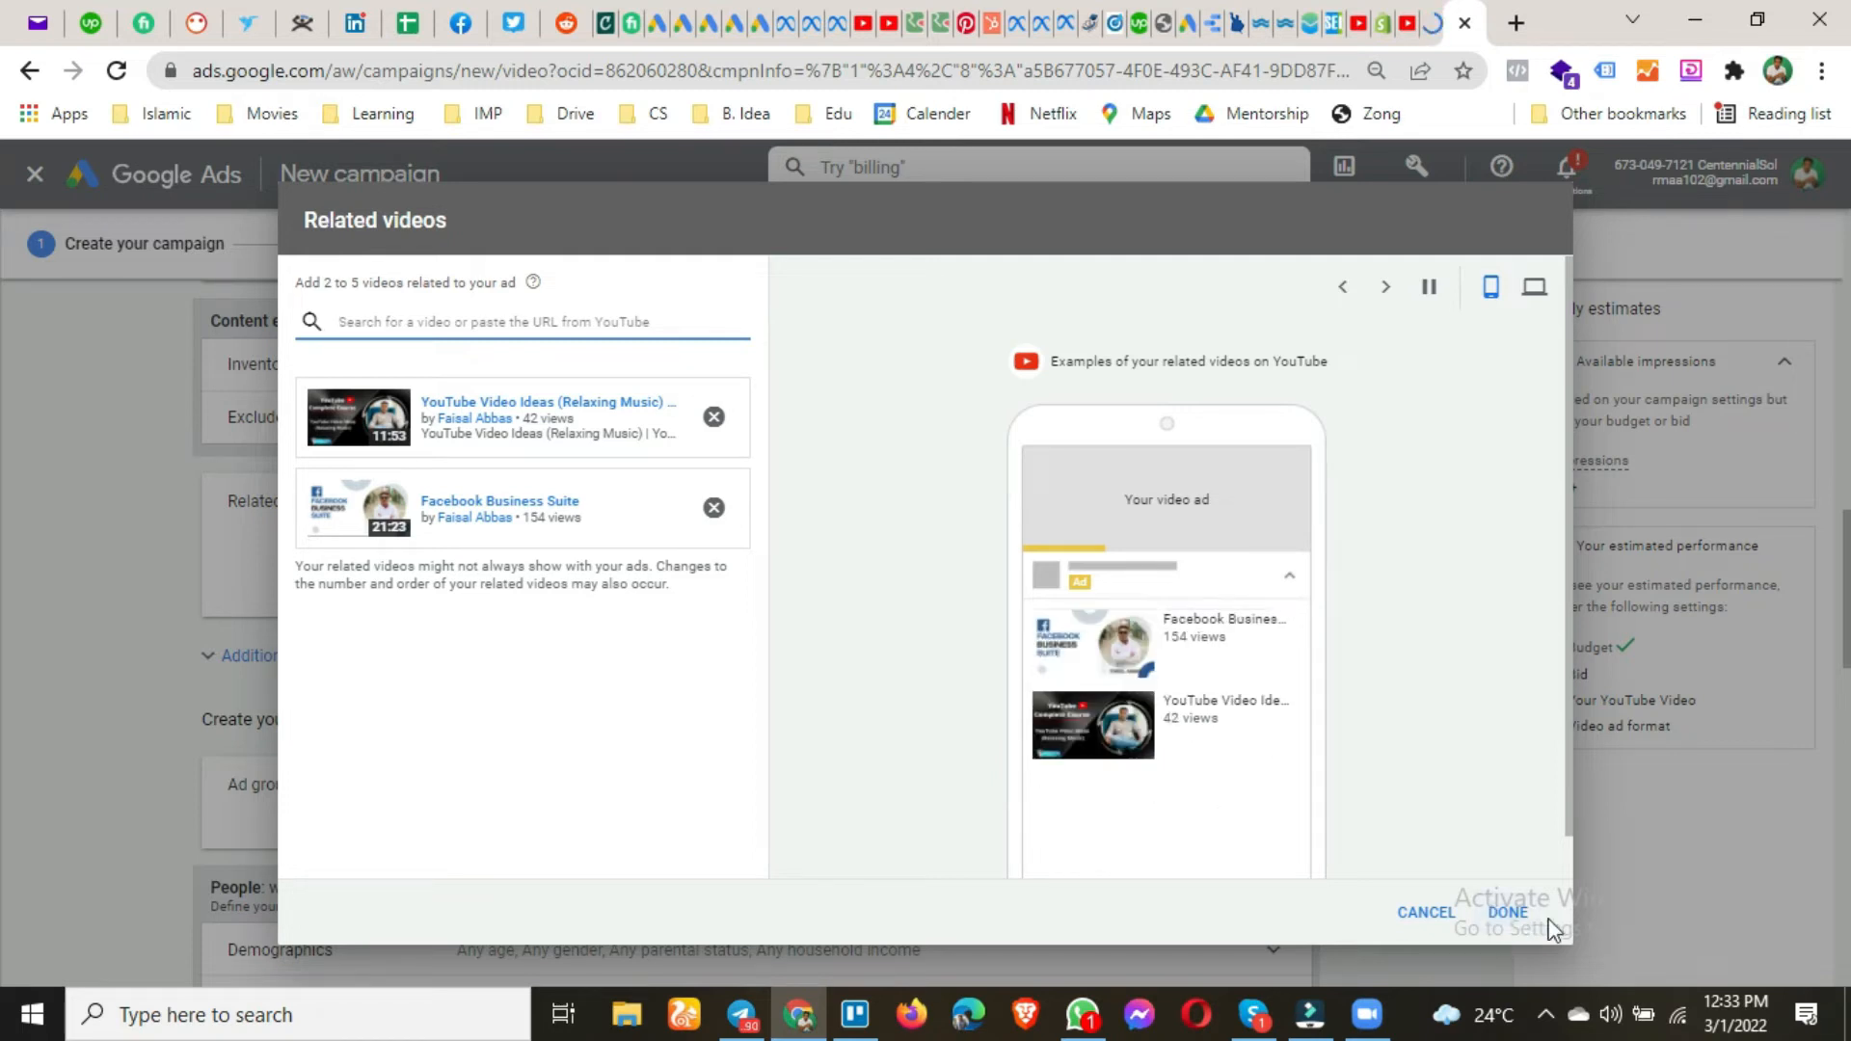
click(1512, 914)
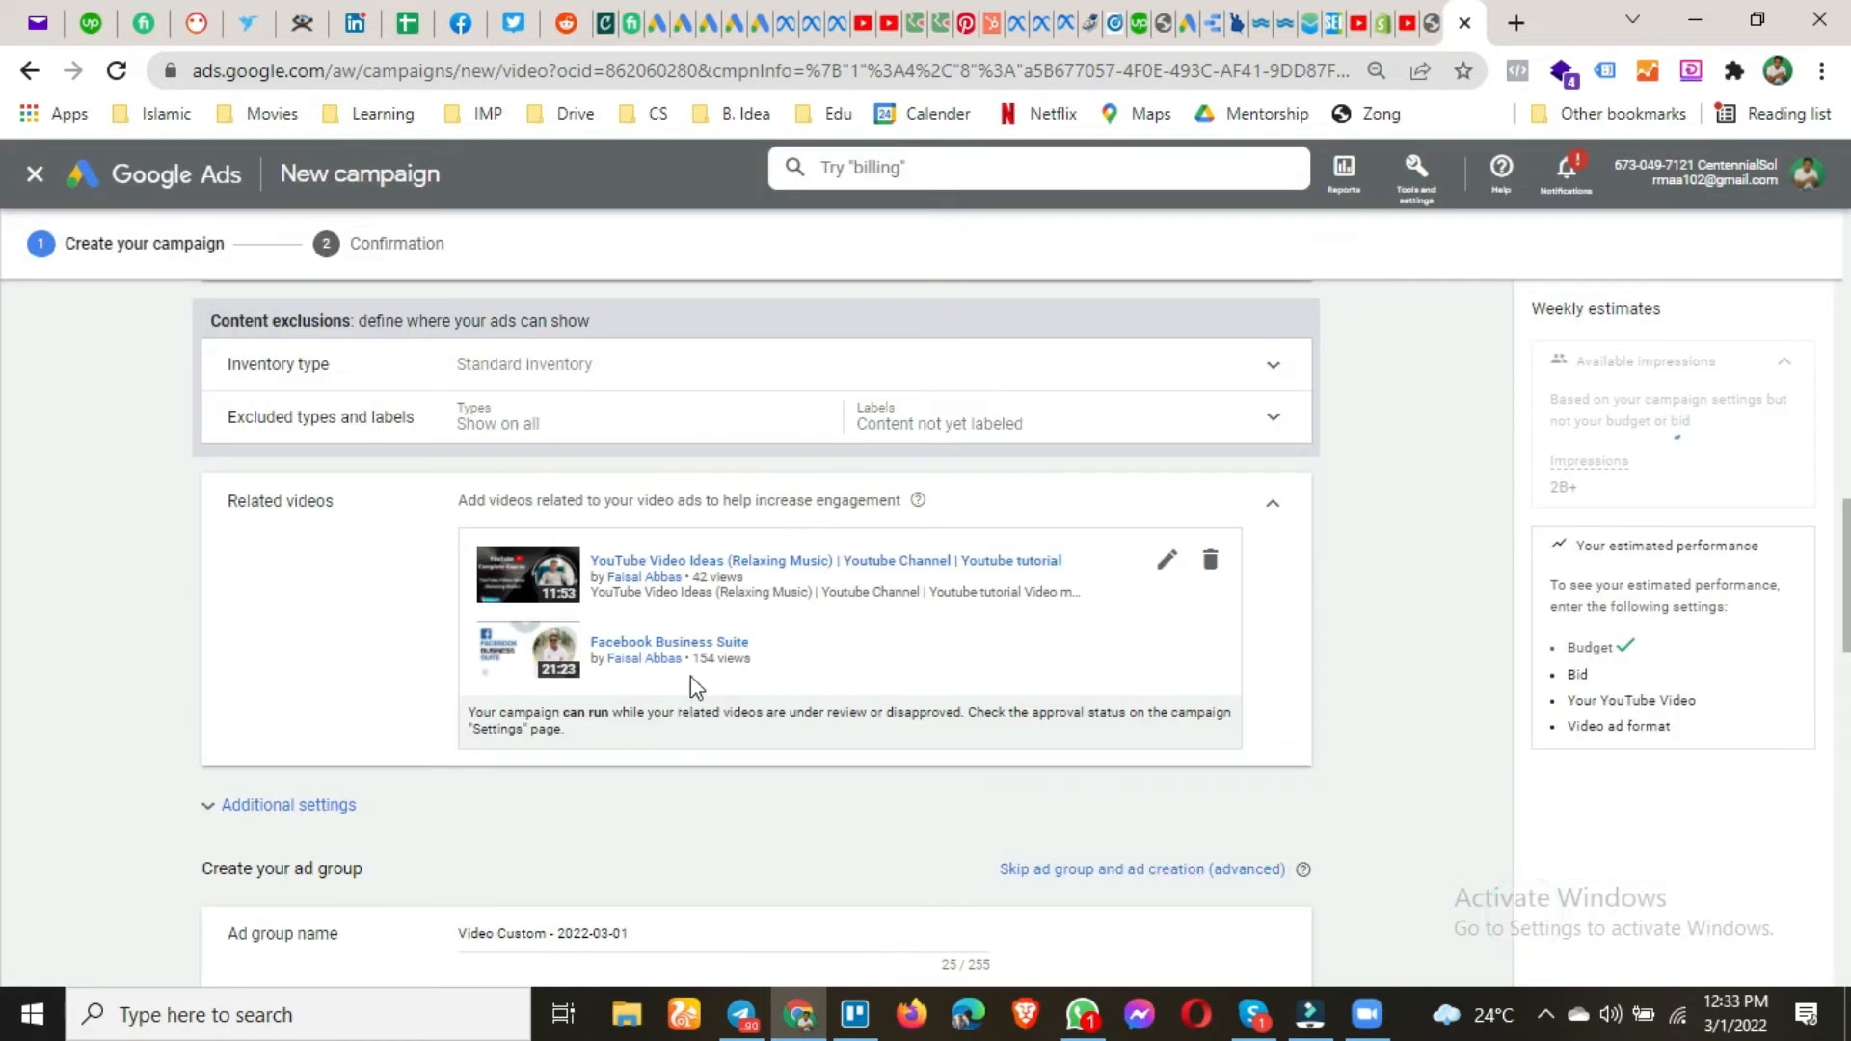
In the additional settings, set specific targeting for devices and exclude TV screens.
scroll(696, 656, down, 3)
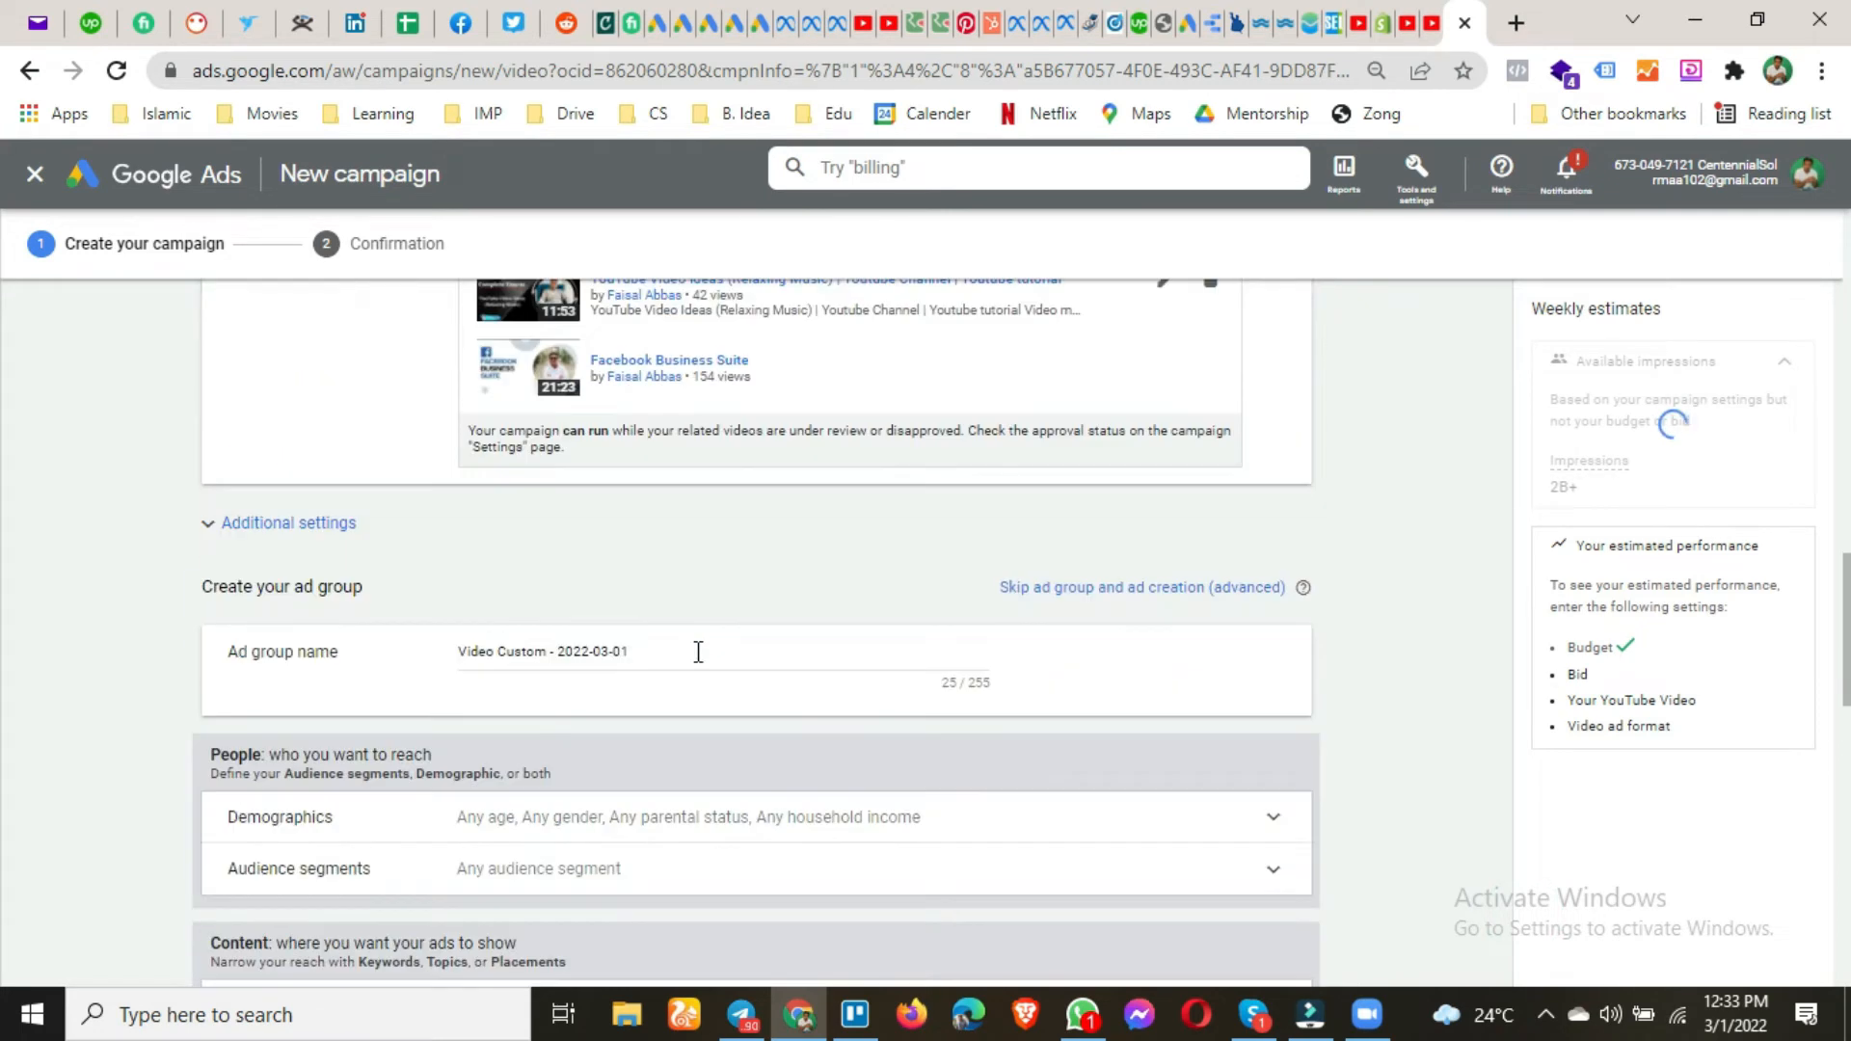
click(220, 524)
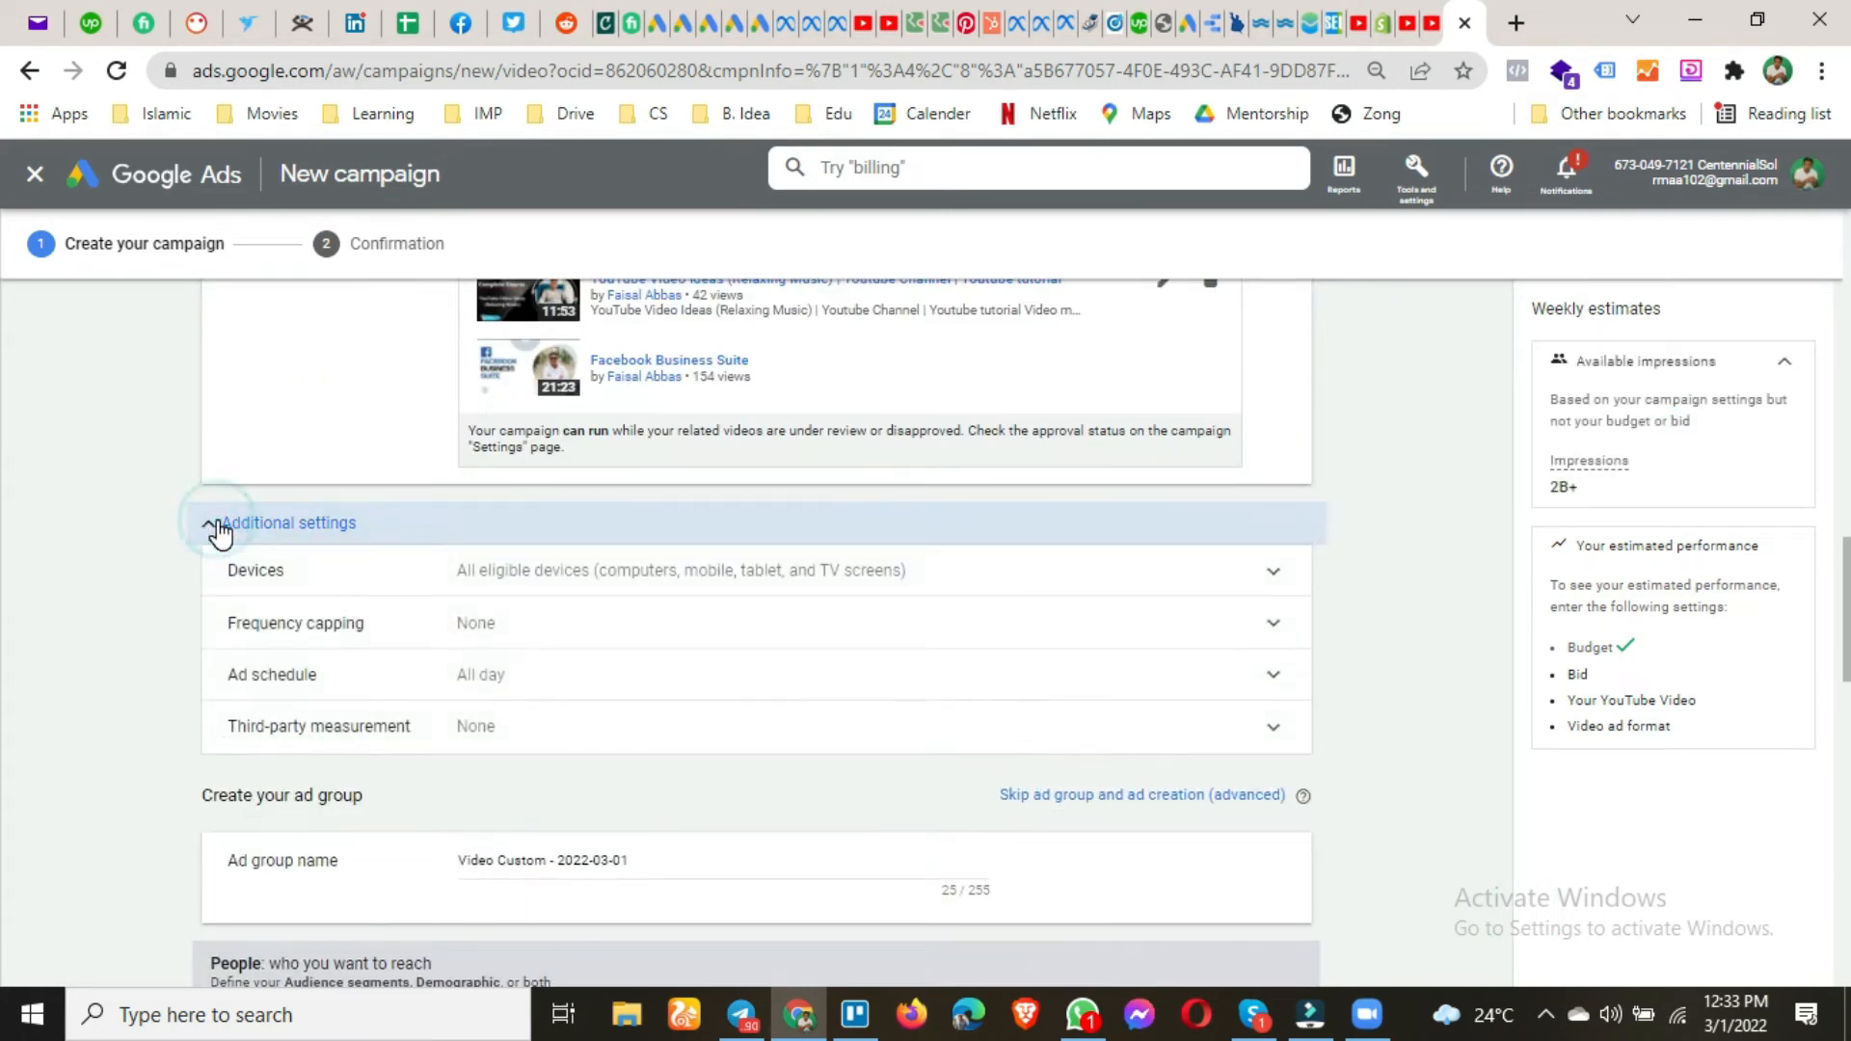
click(888, 588)
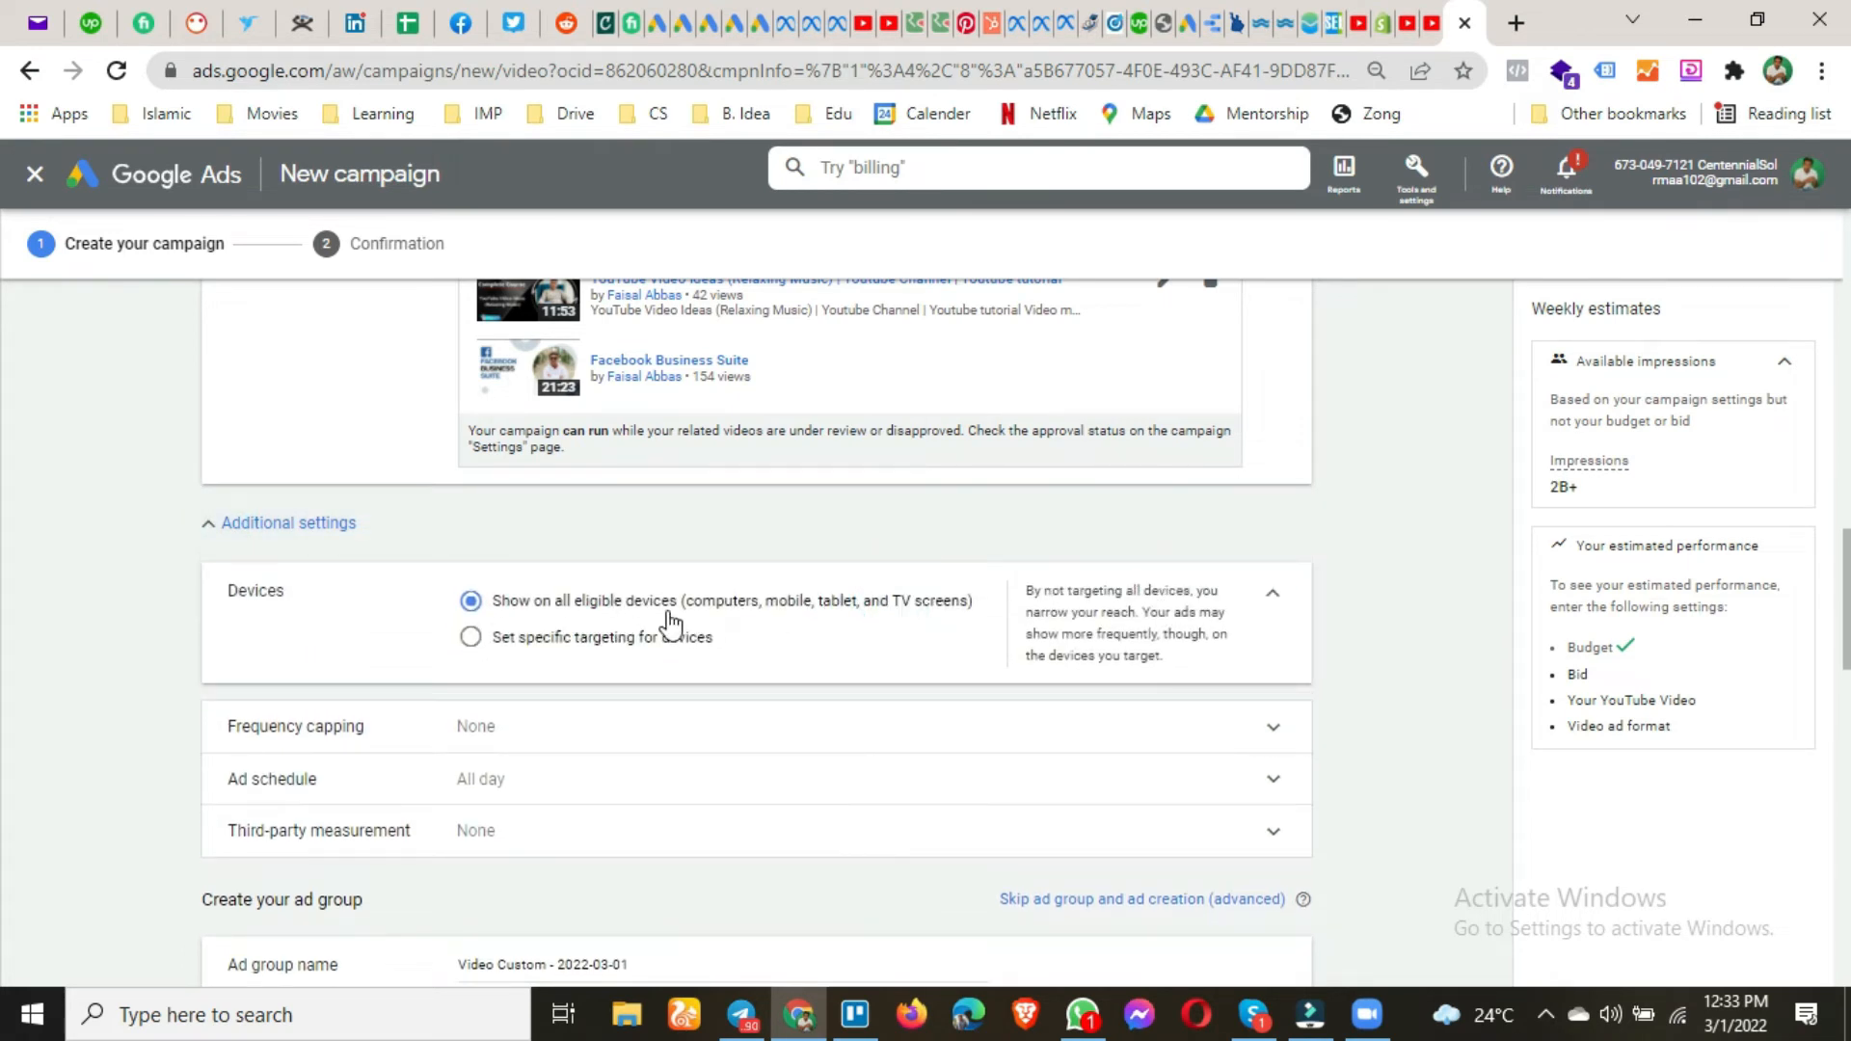
click(639, 639)
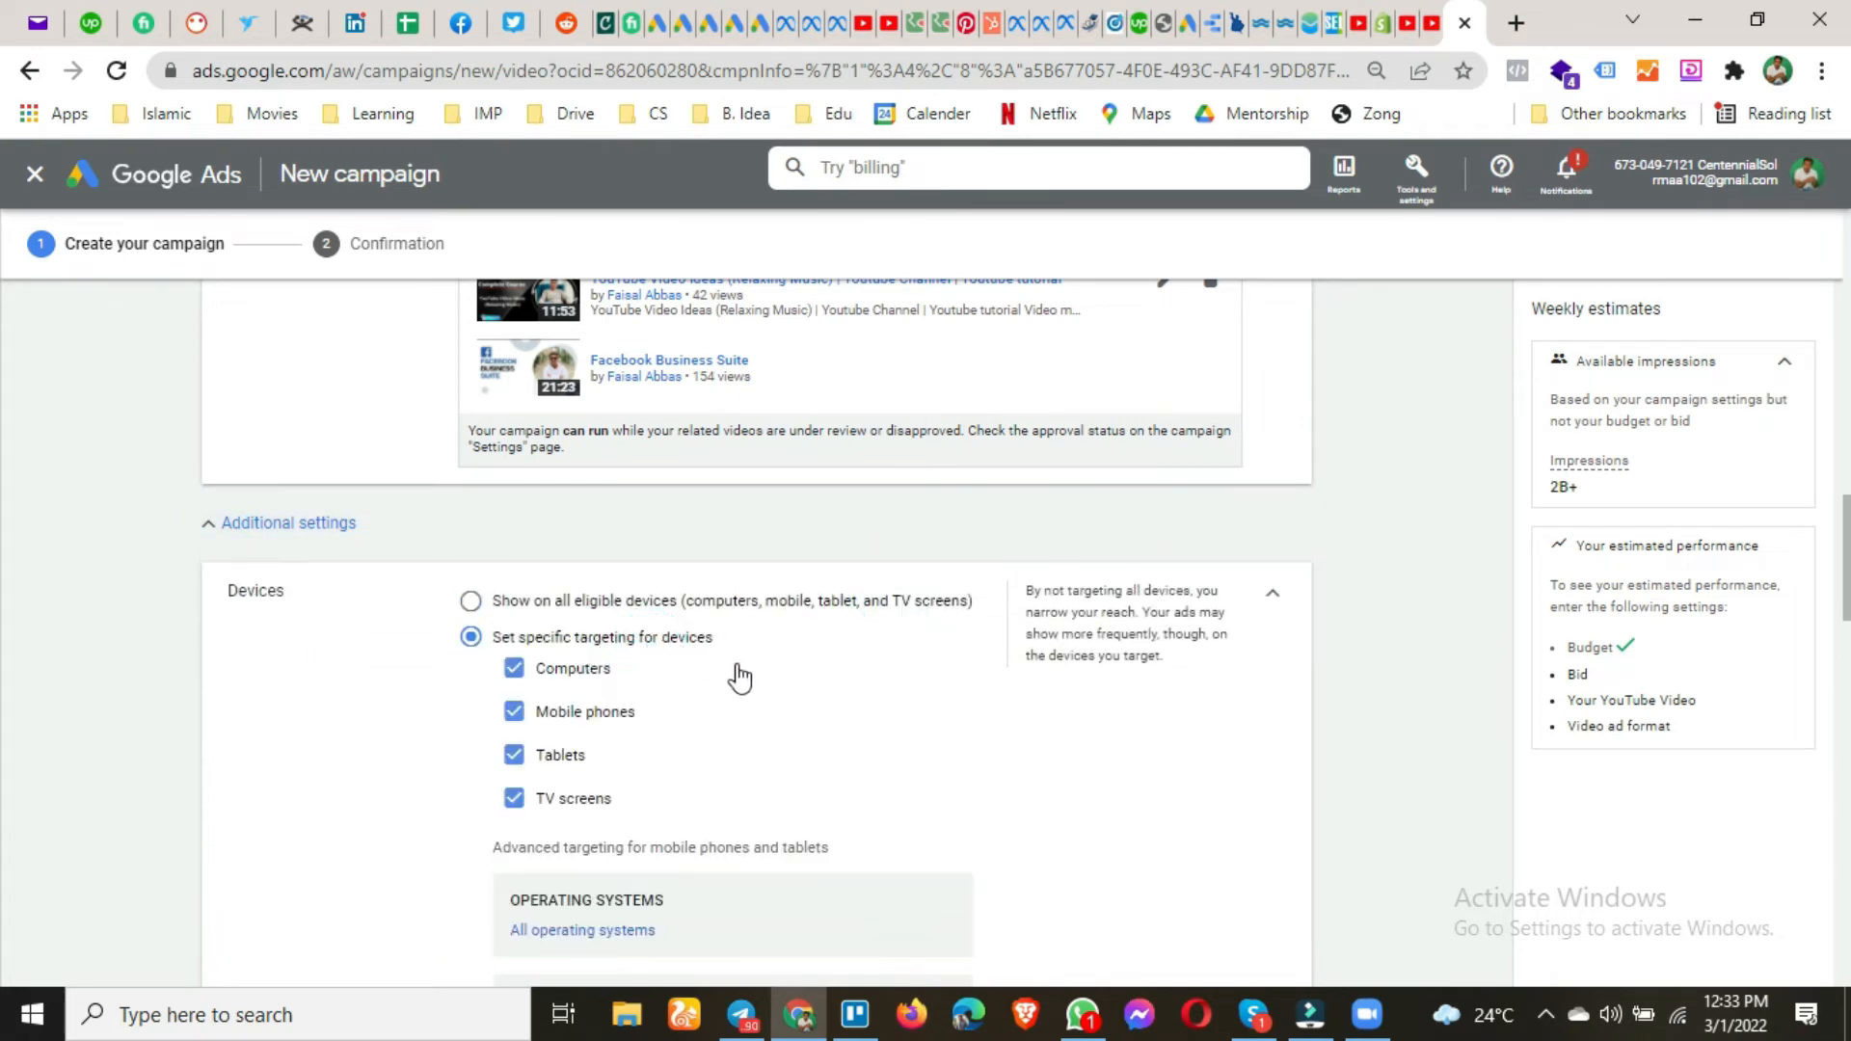
scroll(738, 677, down, 1)
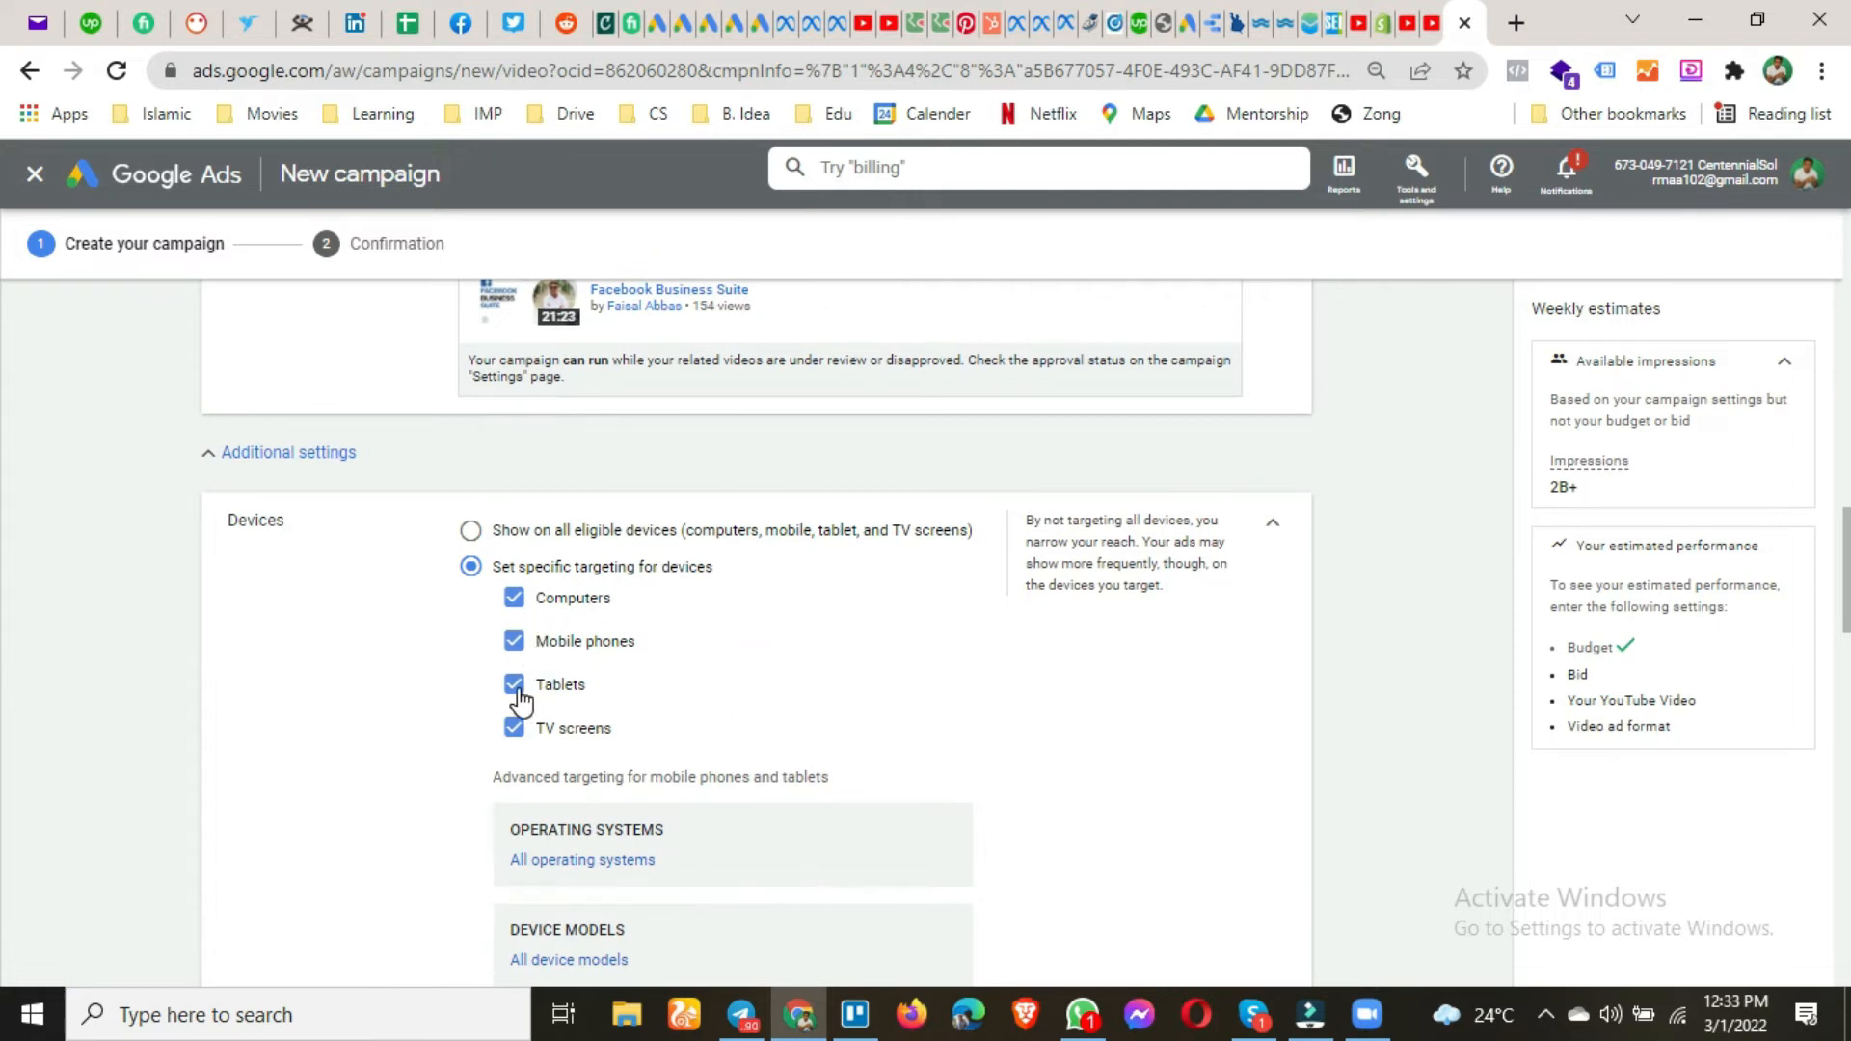
click(516, 732)
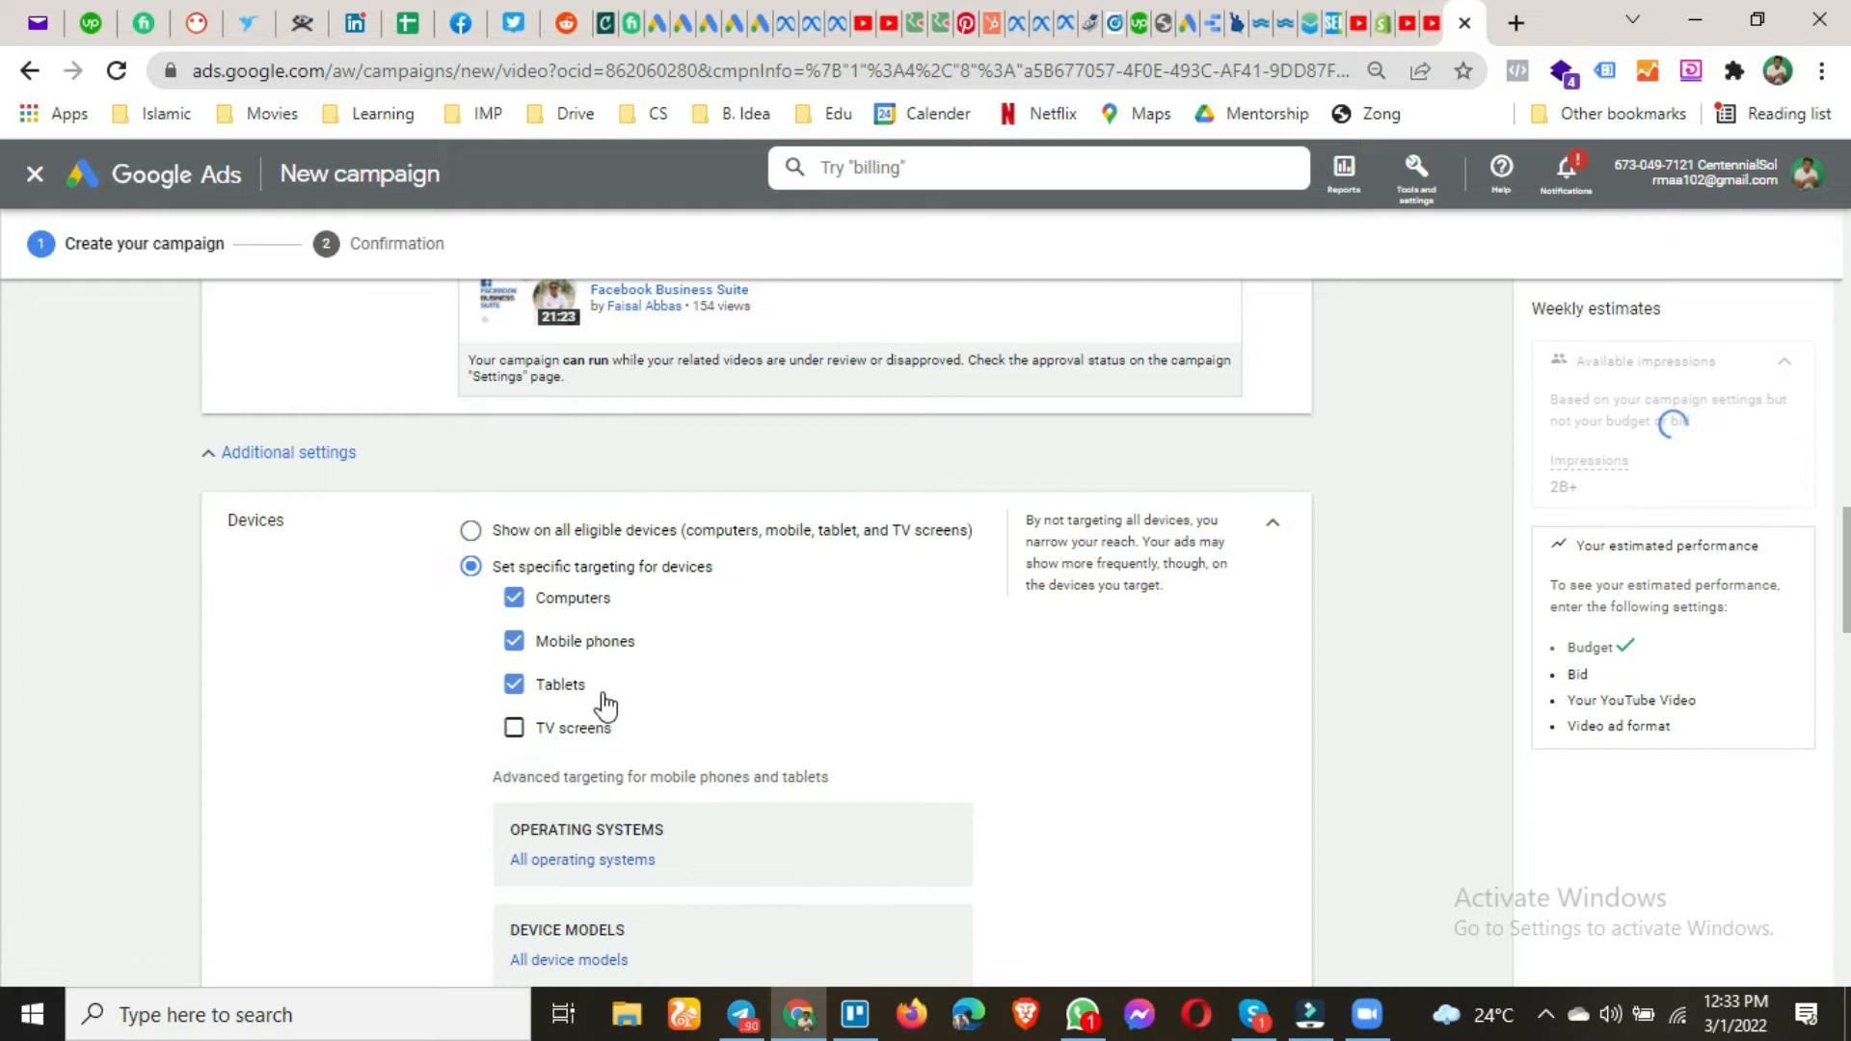
Examine the operating system and device model choices in the advanced mobile and tablet targeting, leaving both without a selection.
scroll(853, 689, down, 1)
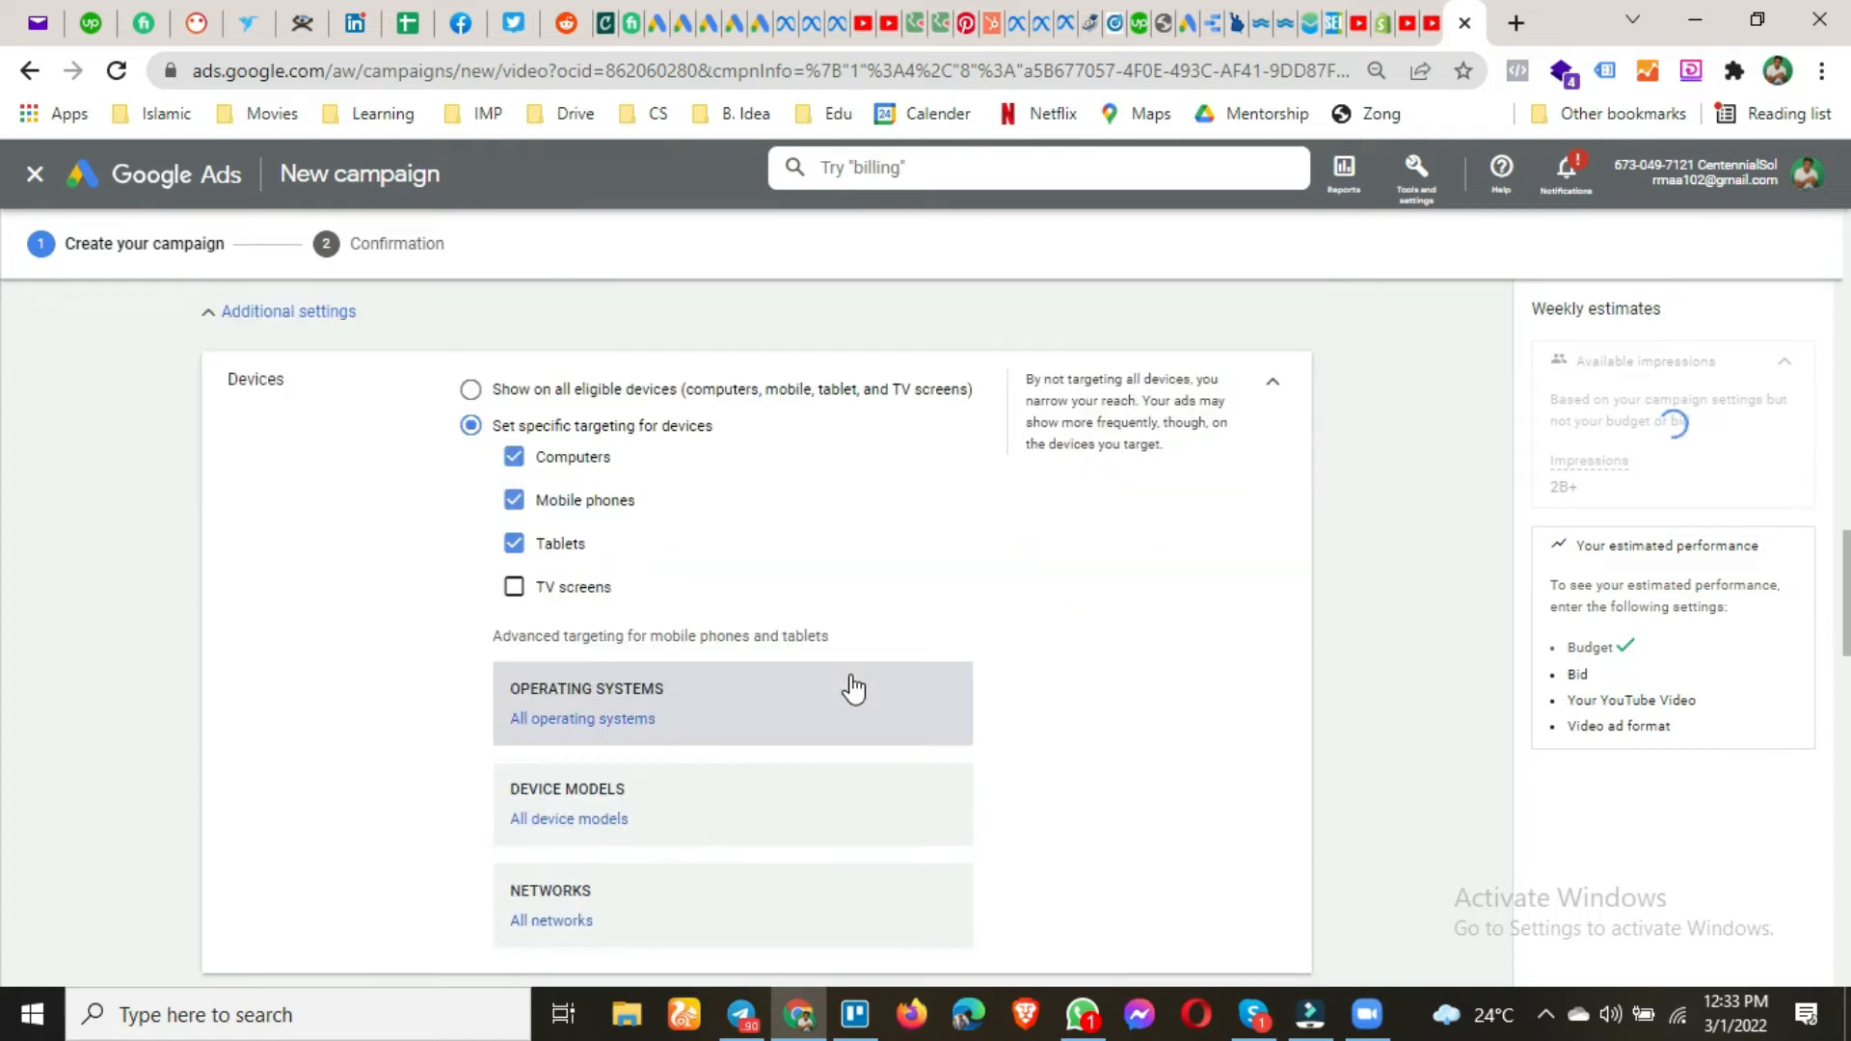
click(605, 740)
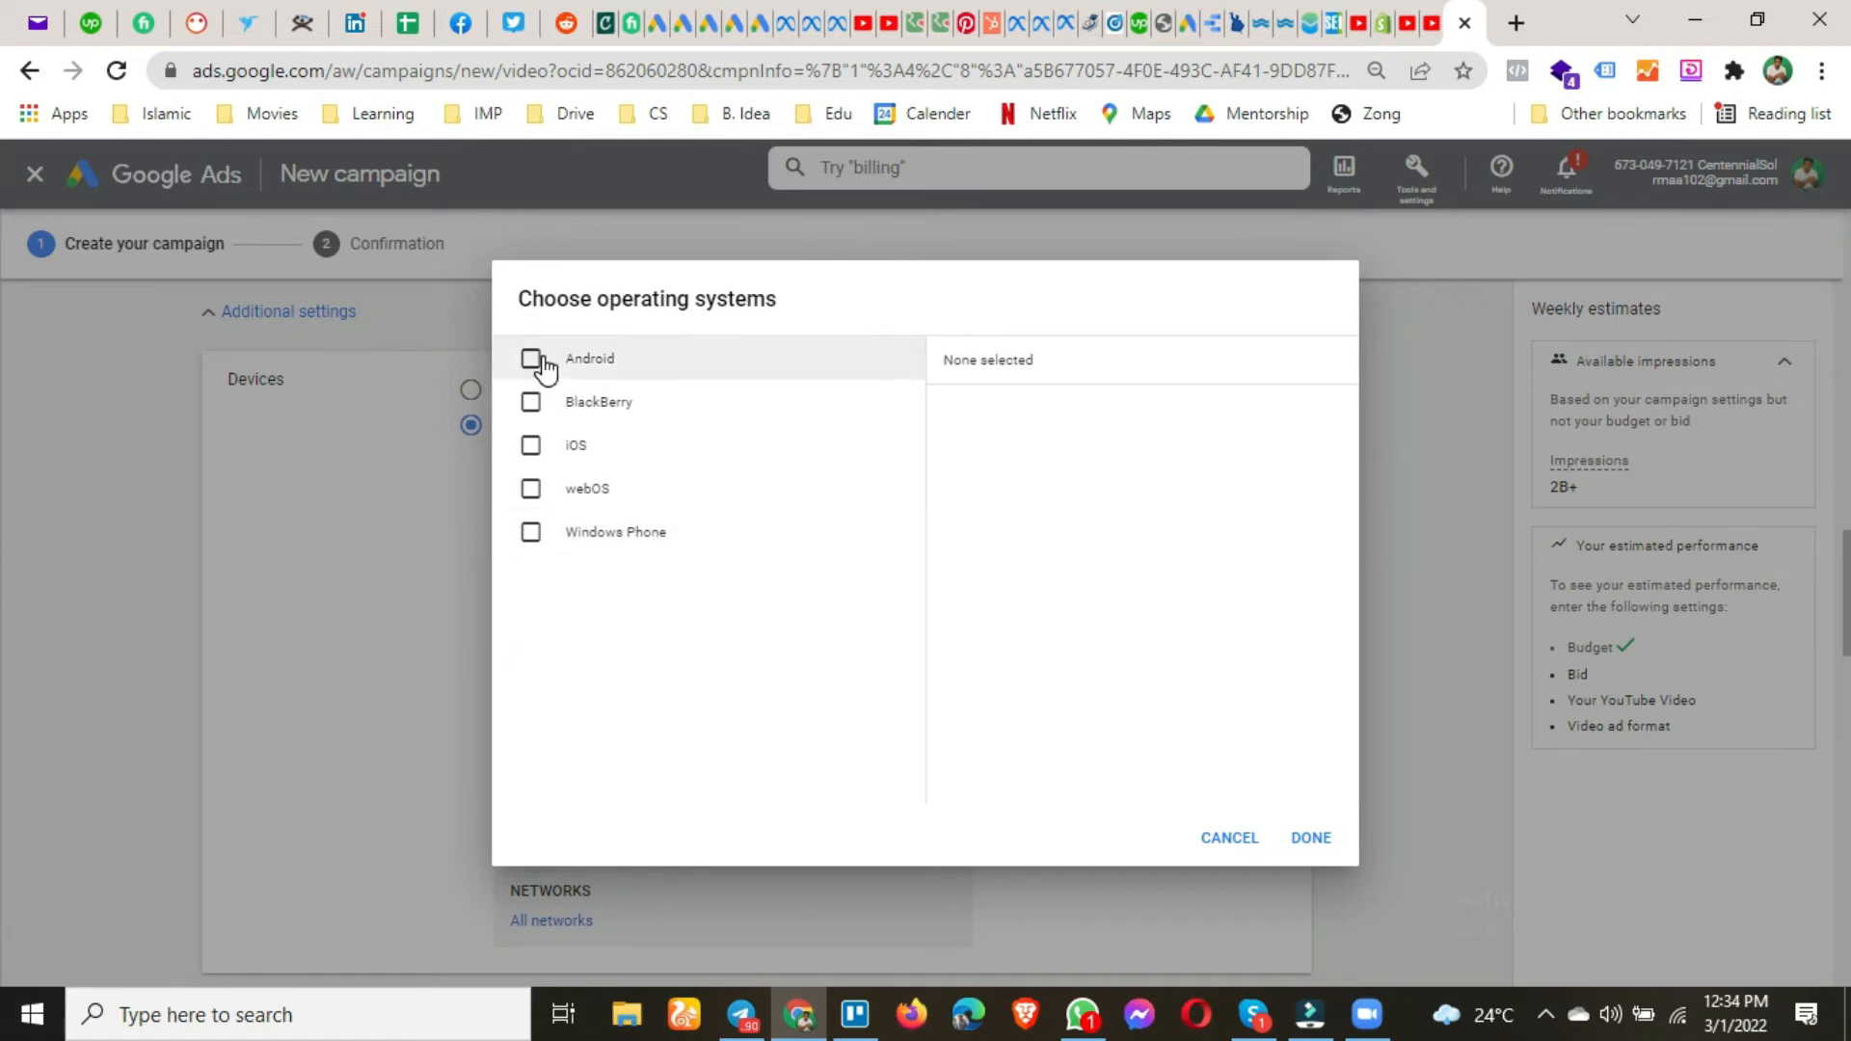
click(1239, 841)
scroll(817, 676, down, 1)
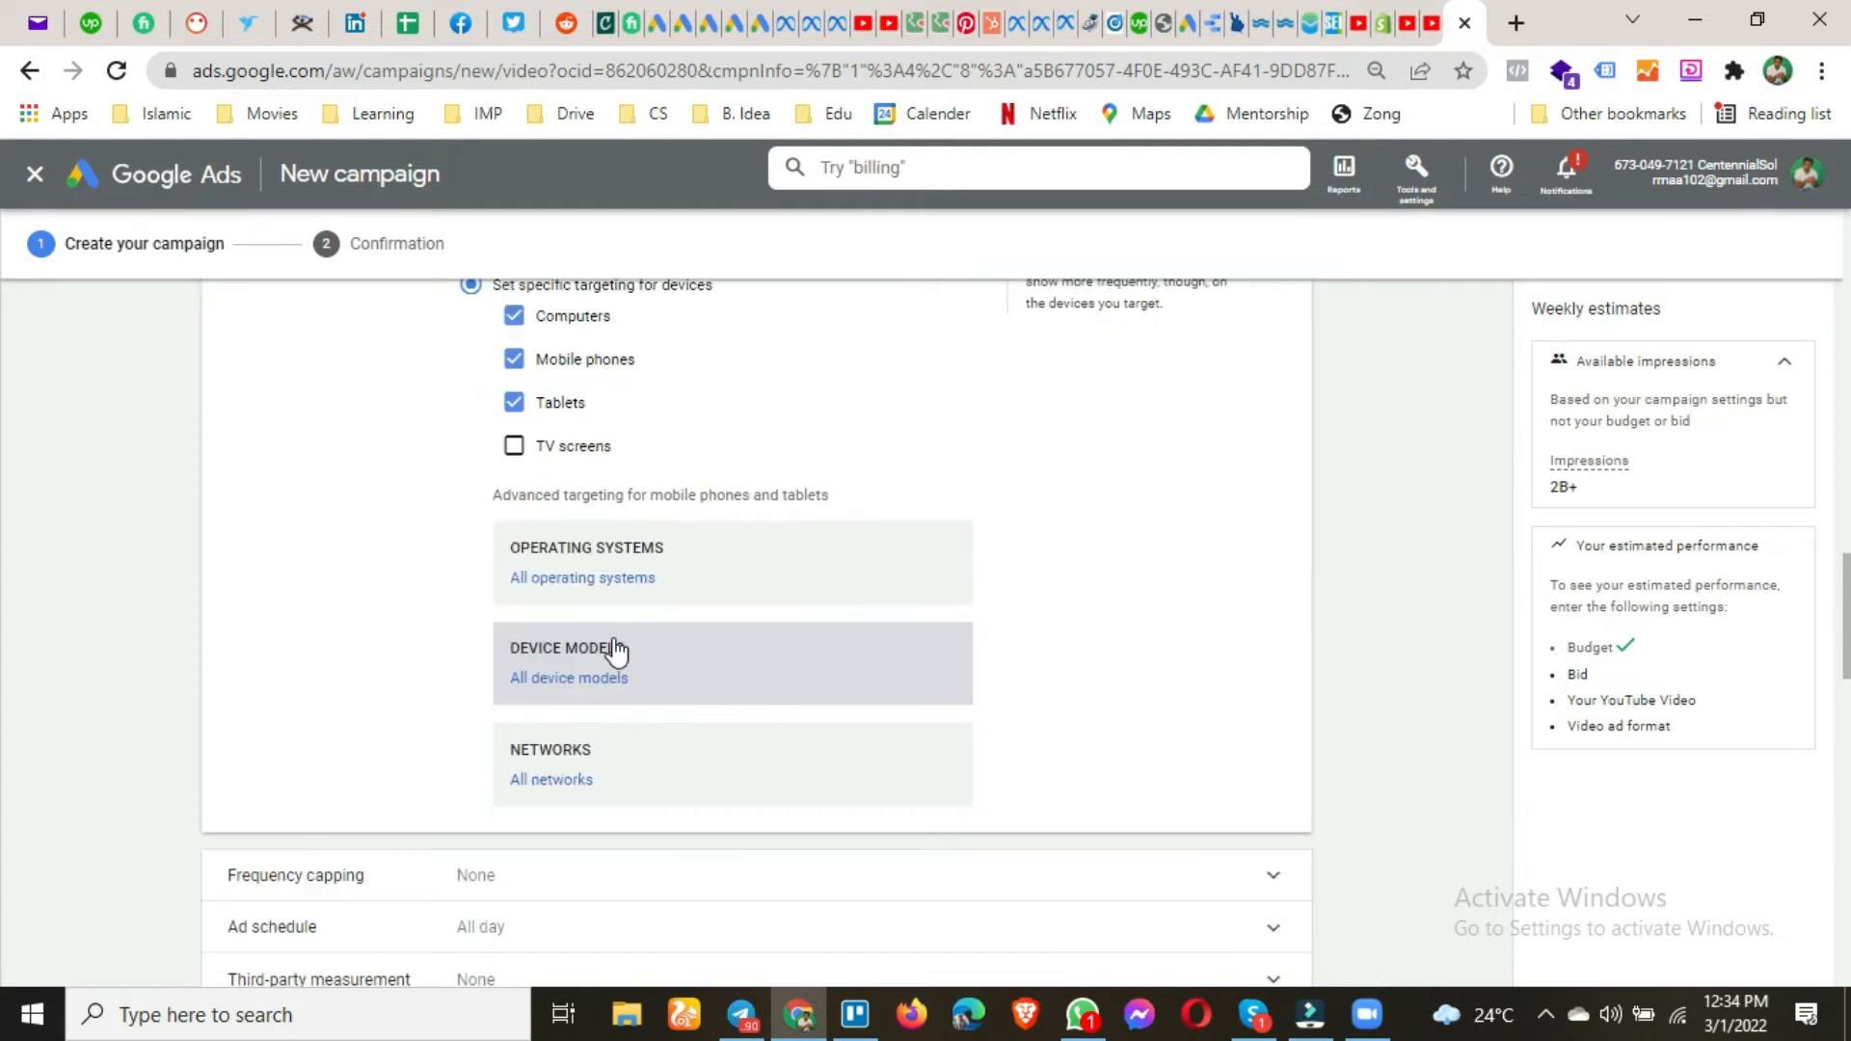
click(569, 679)
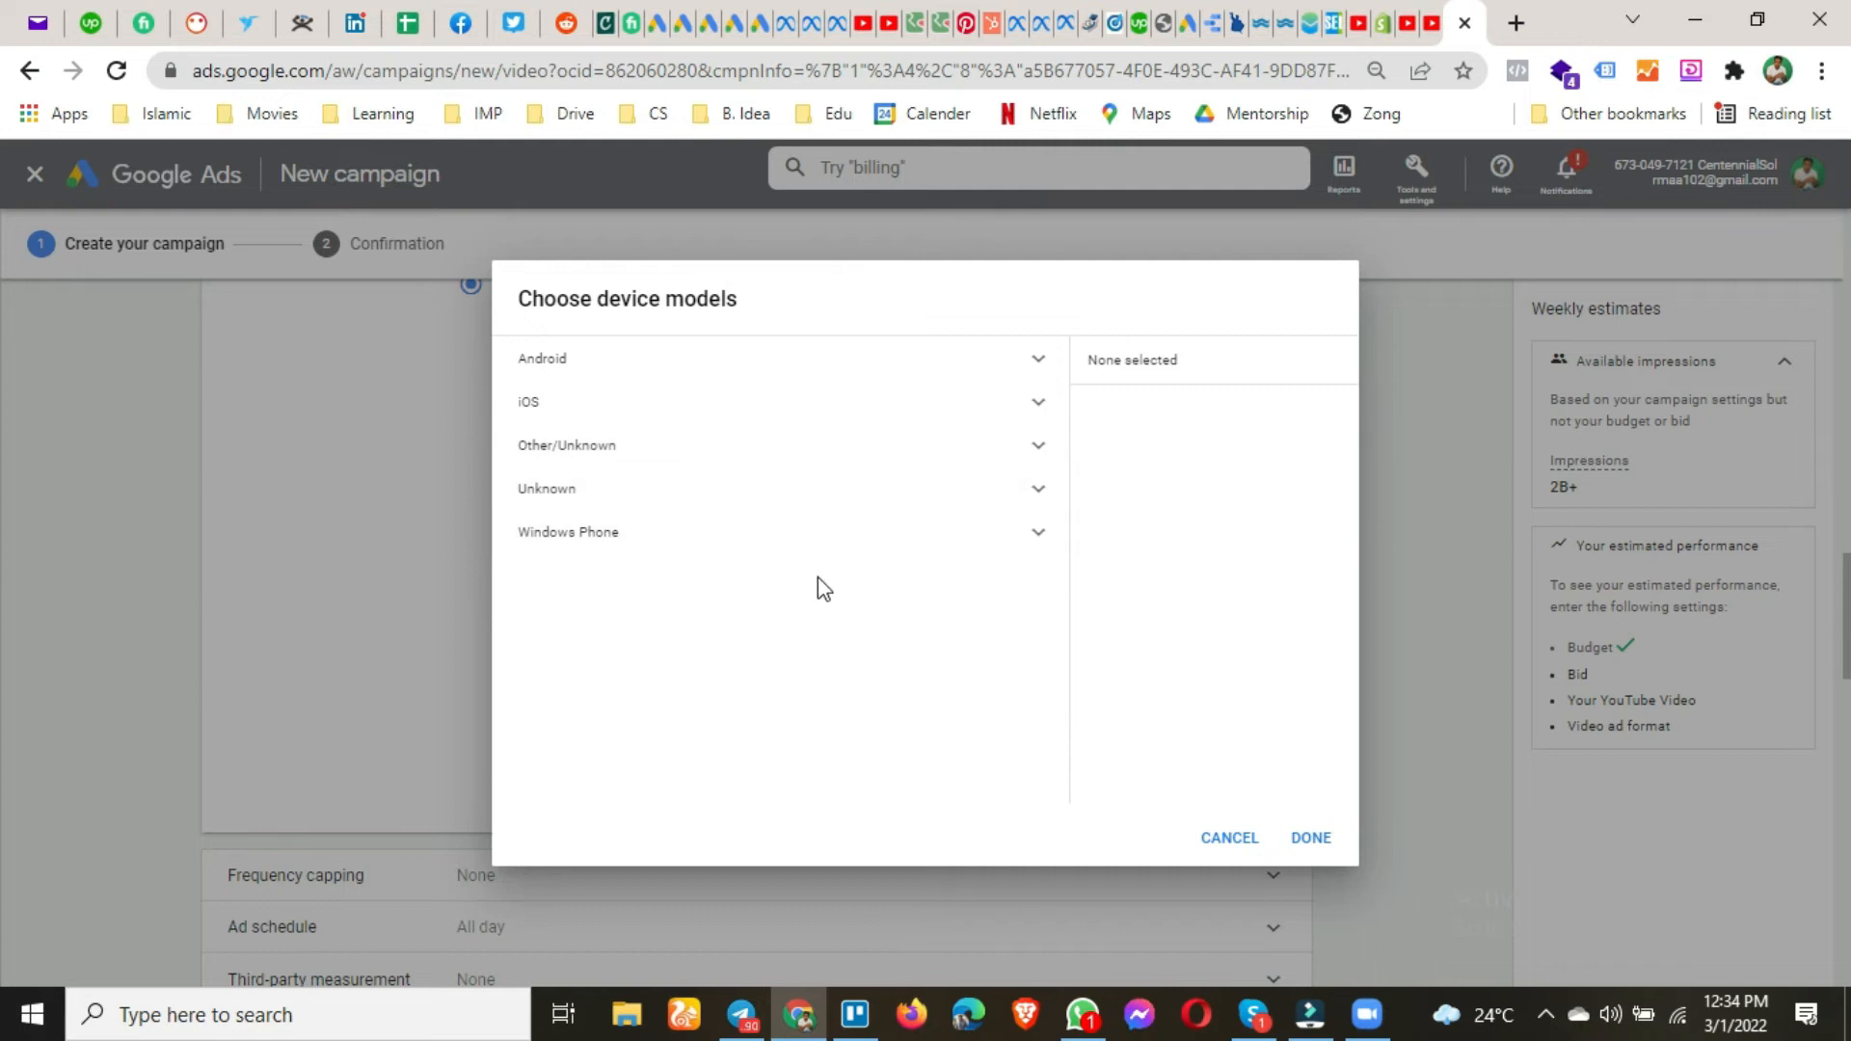
click(1229, 839)
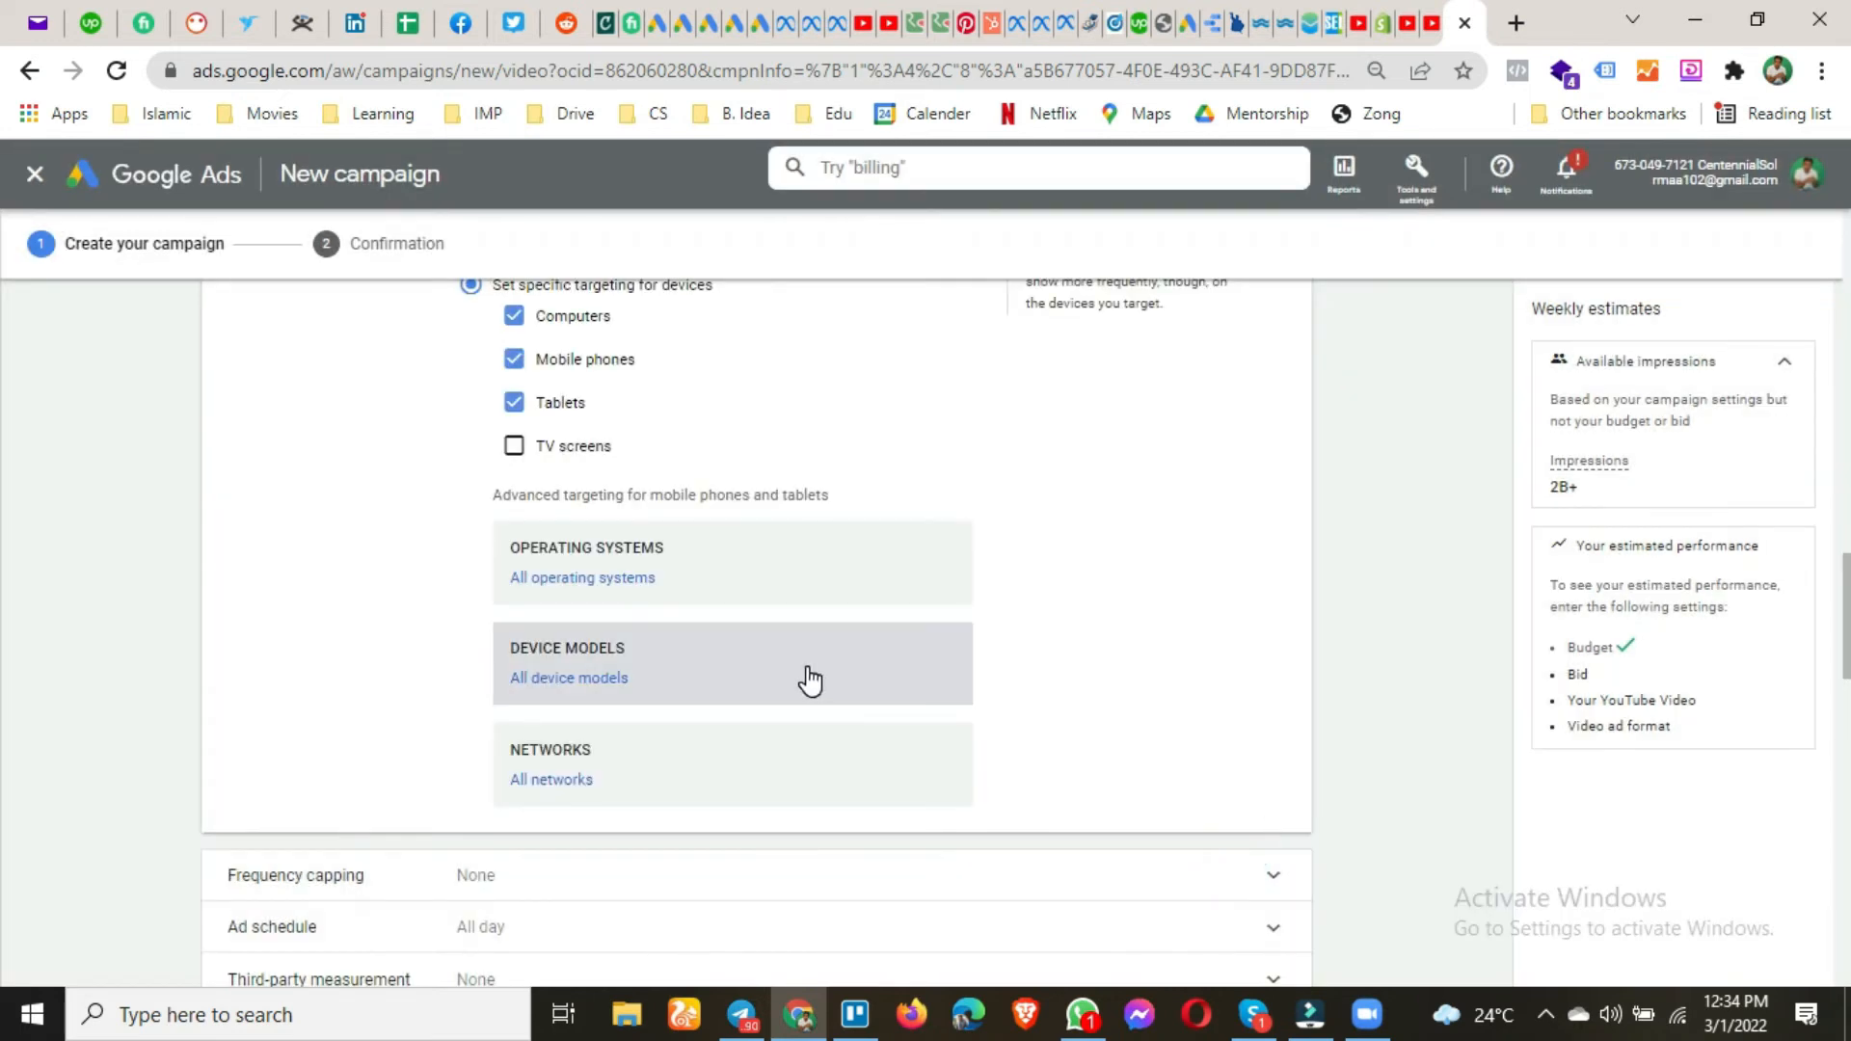
Check which carriers the Pakistan option covers in the advanced network targeting, and discard the selection.
click(758, 752)
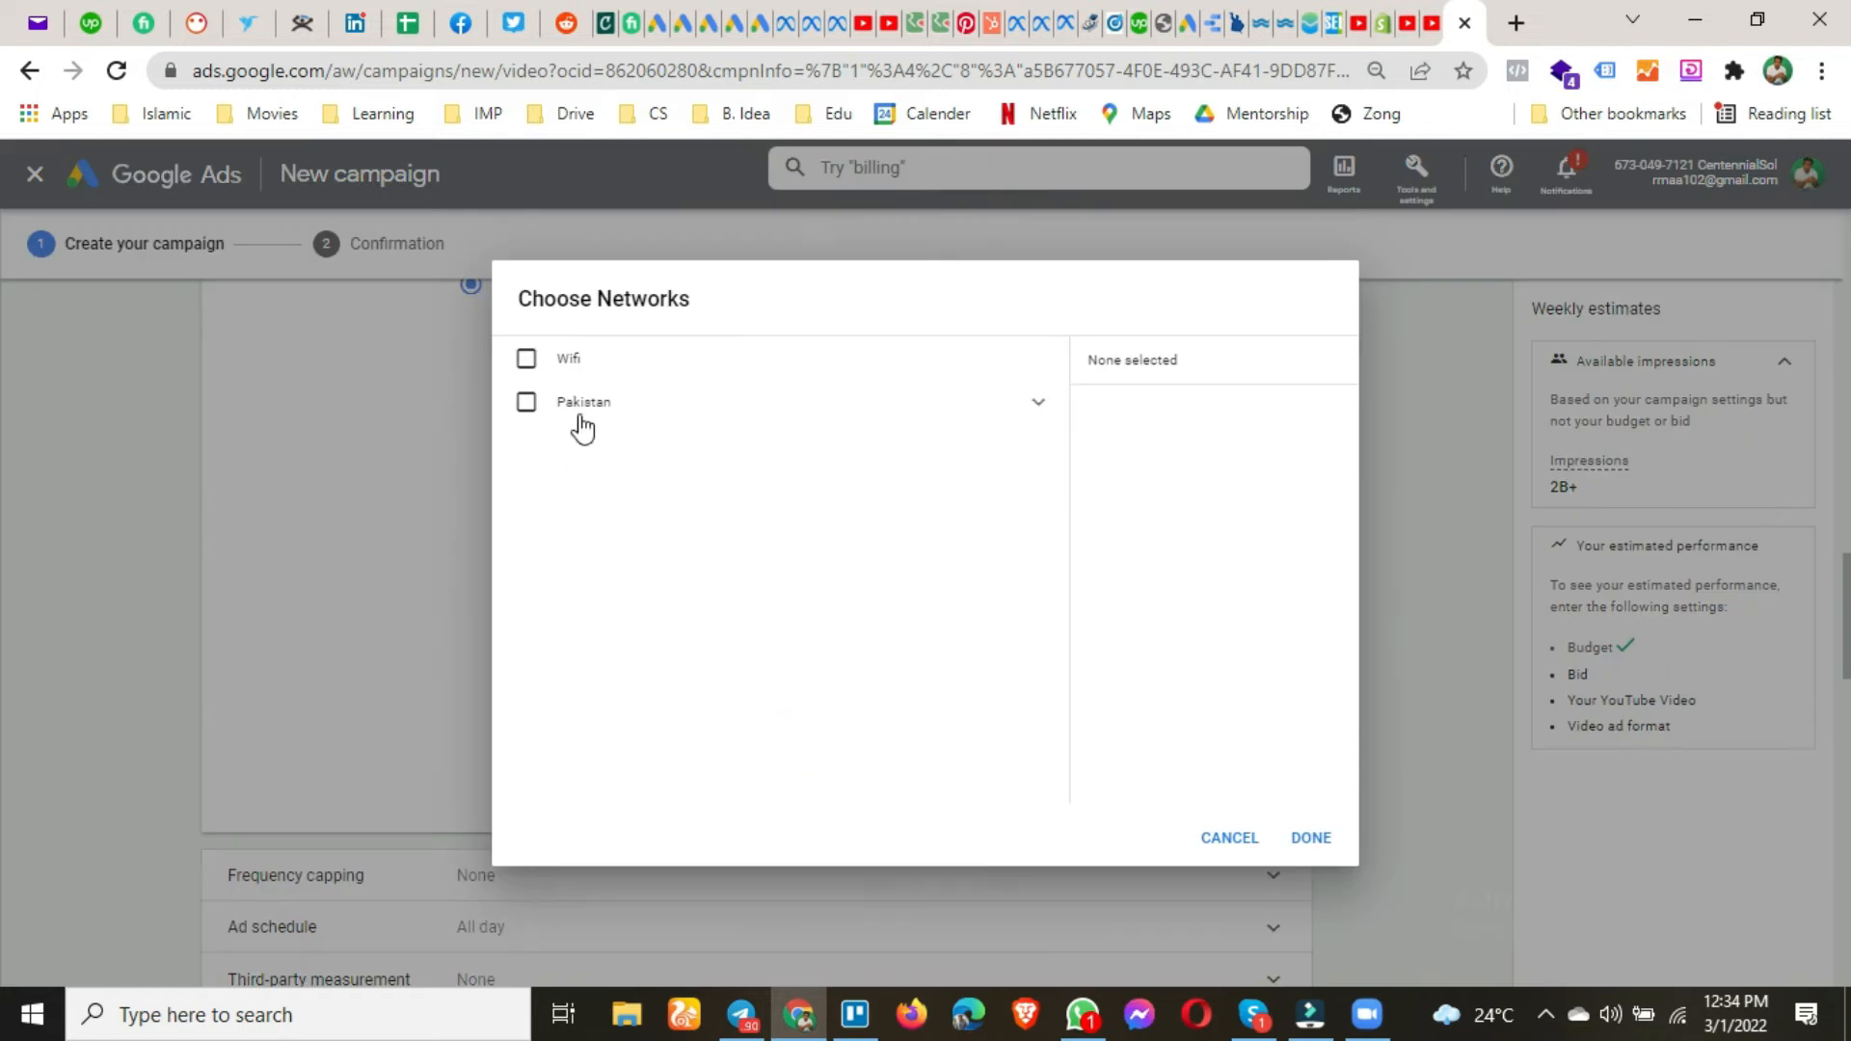
click(525, 405)
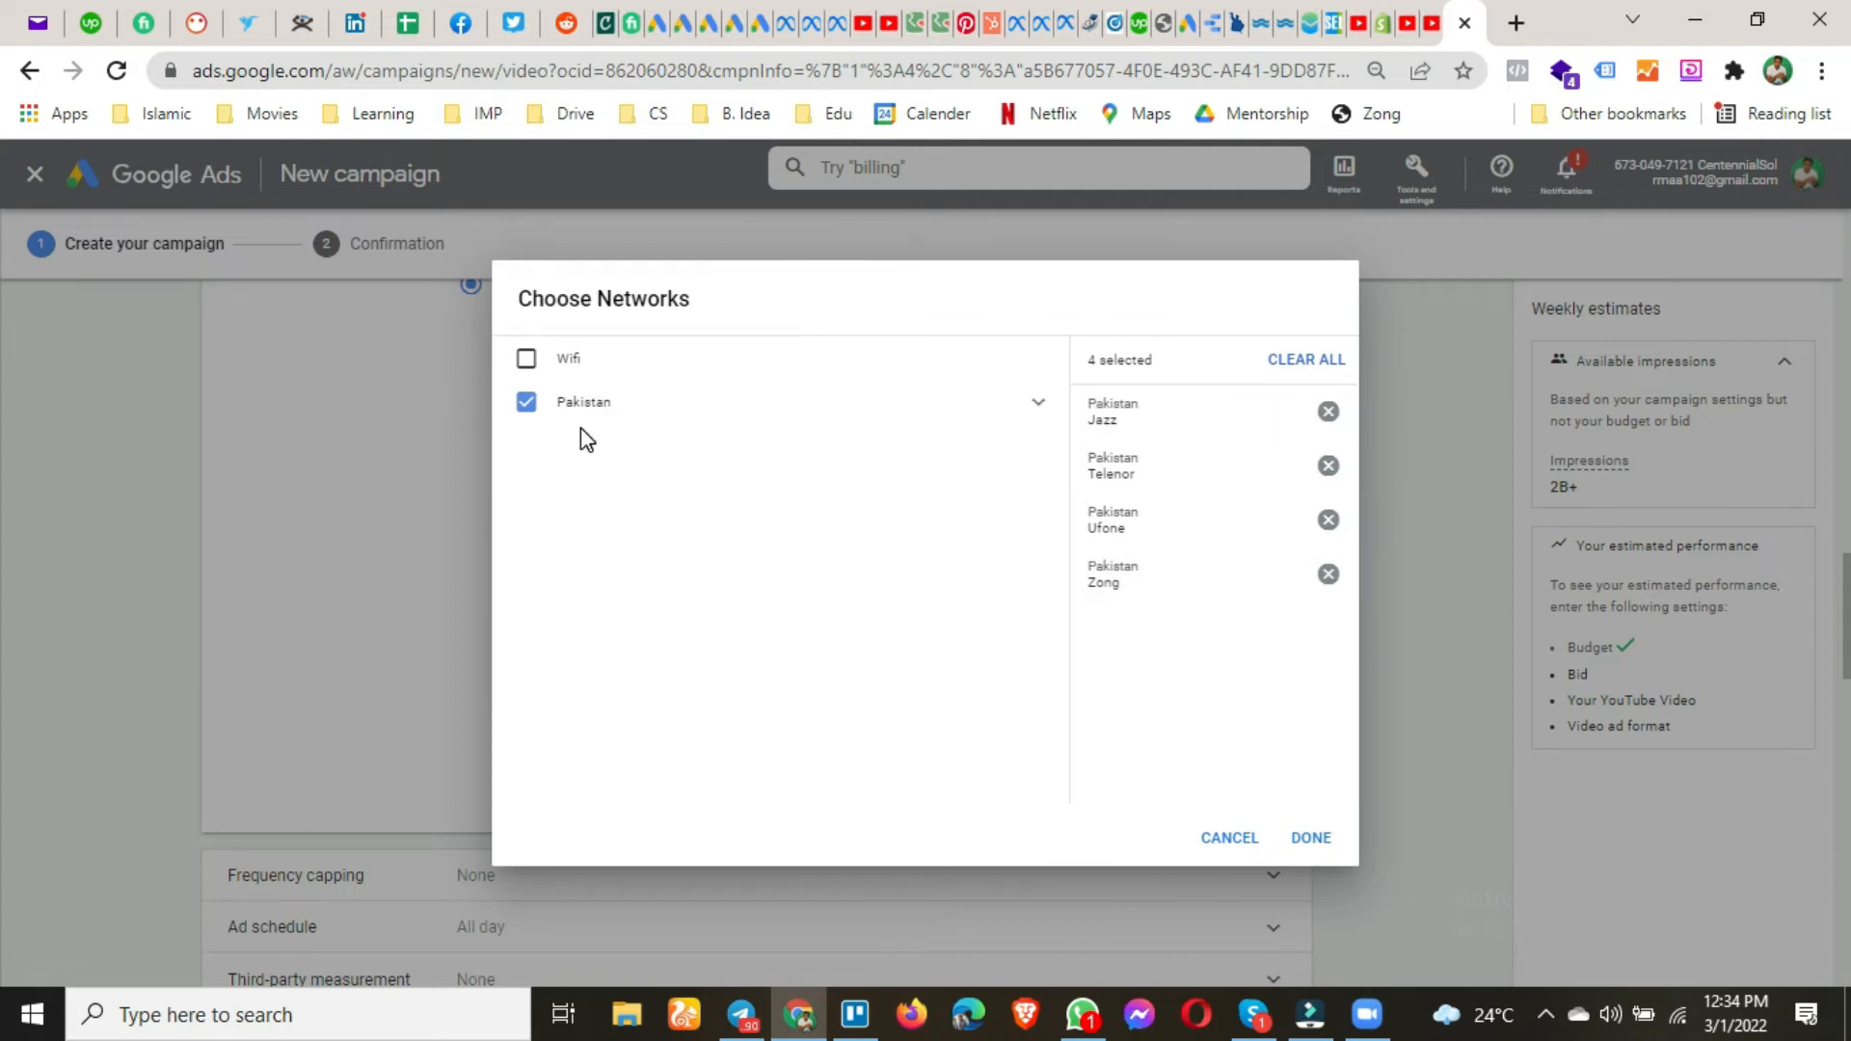
click(524, 405)
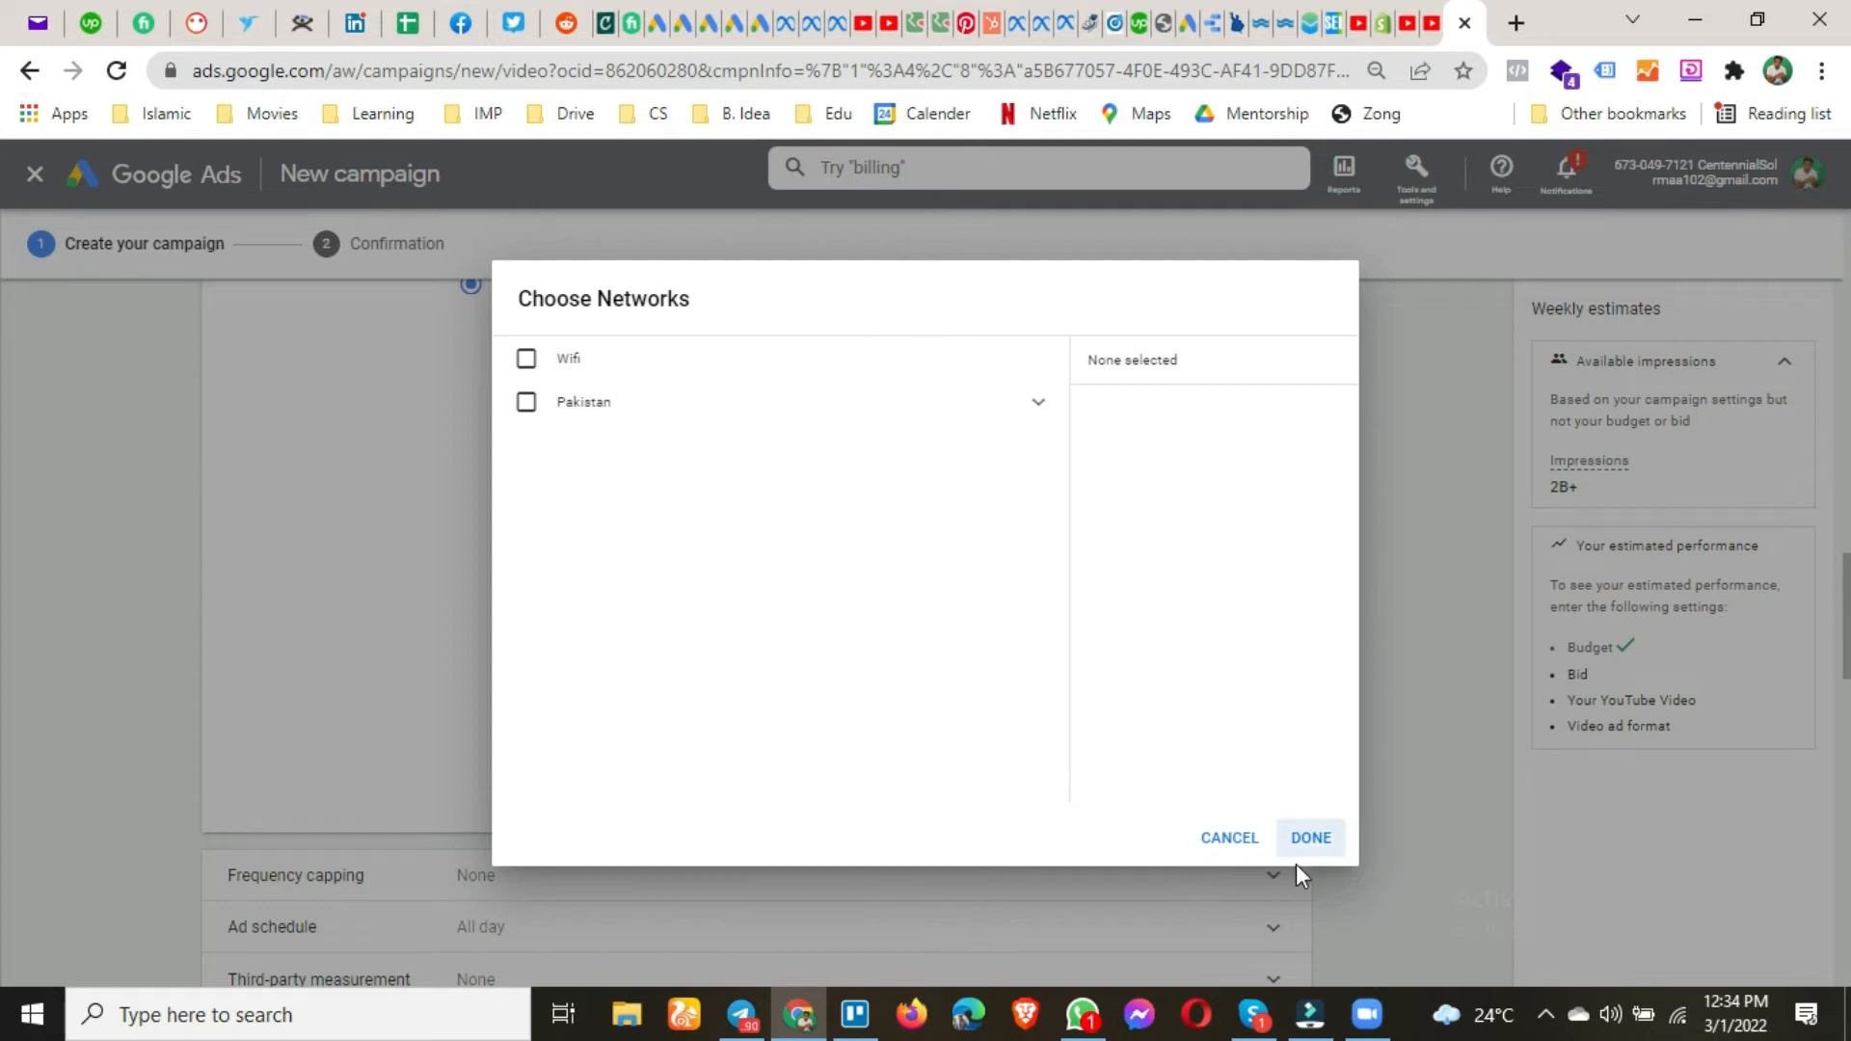
click(1222, 845)
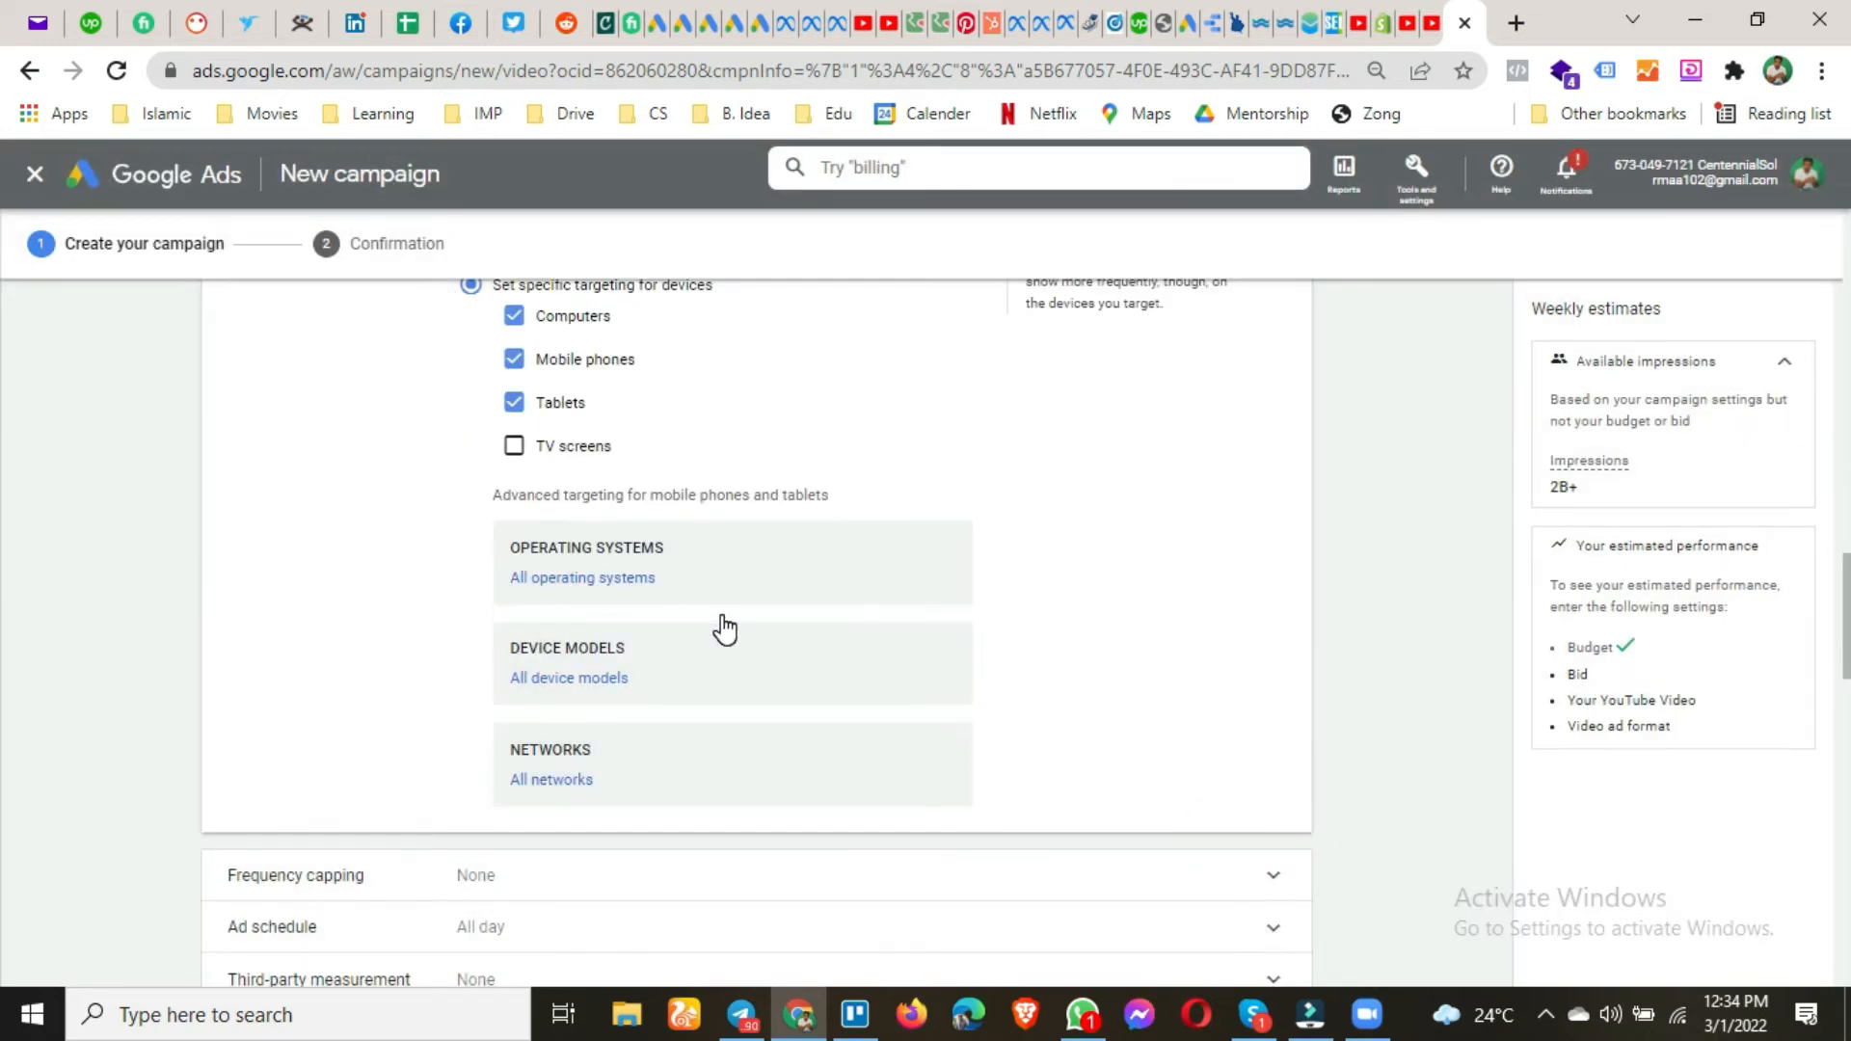
Highlight the impression capping description under Frequency capping and cap the impression frequency at 3 per week.
scroll(725, 628, down, 3)
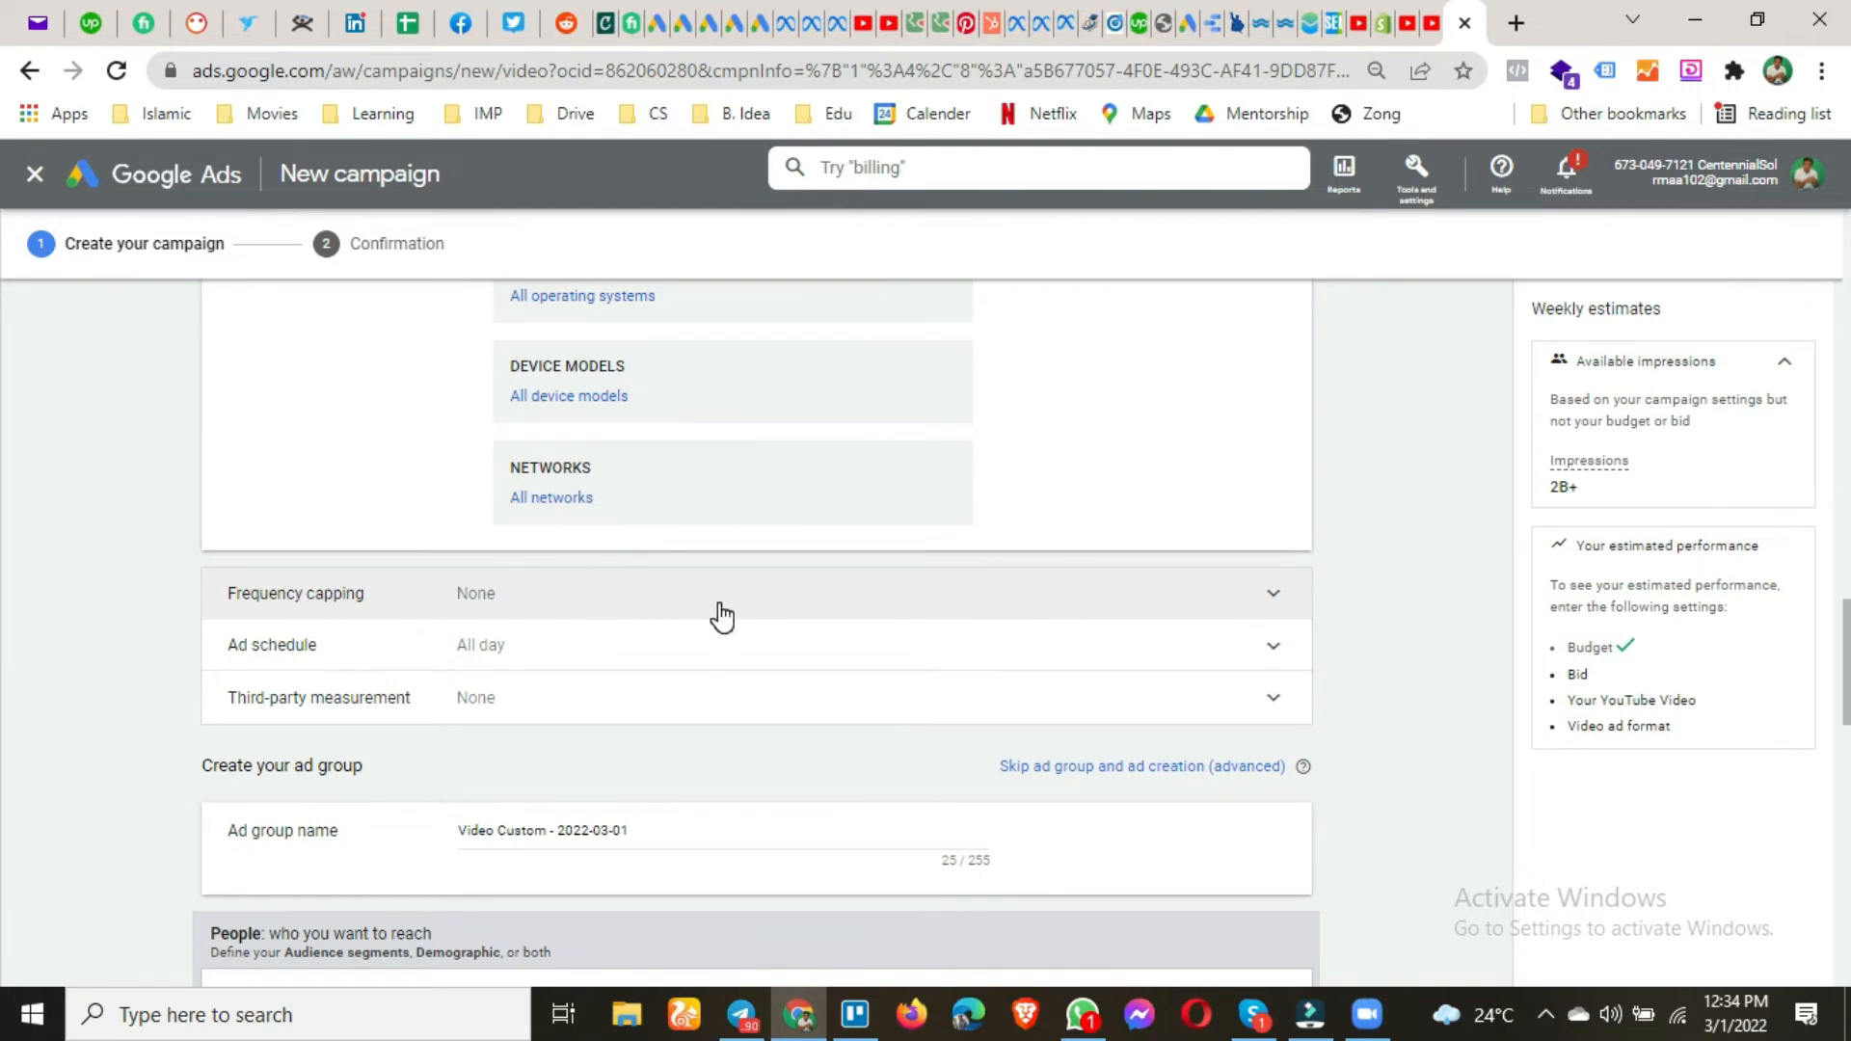
click(721, 617)
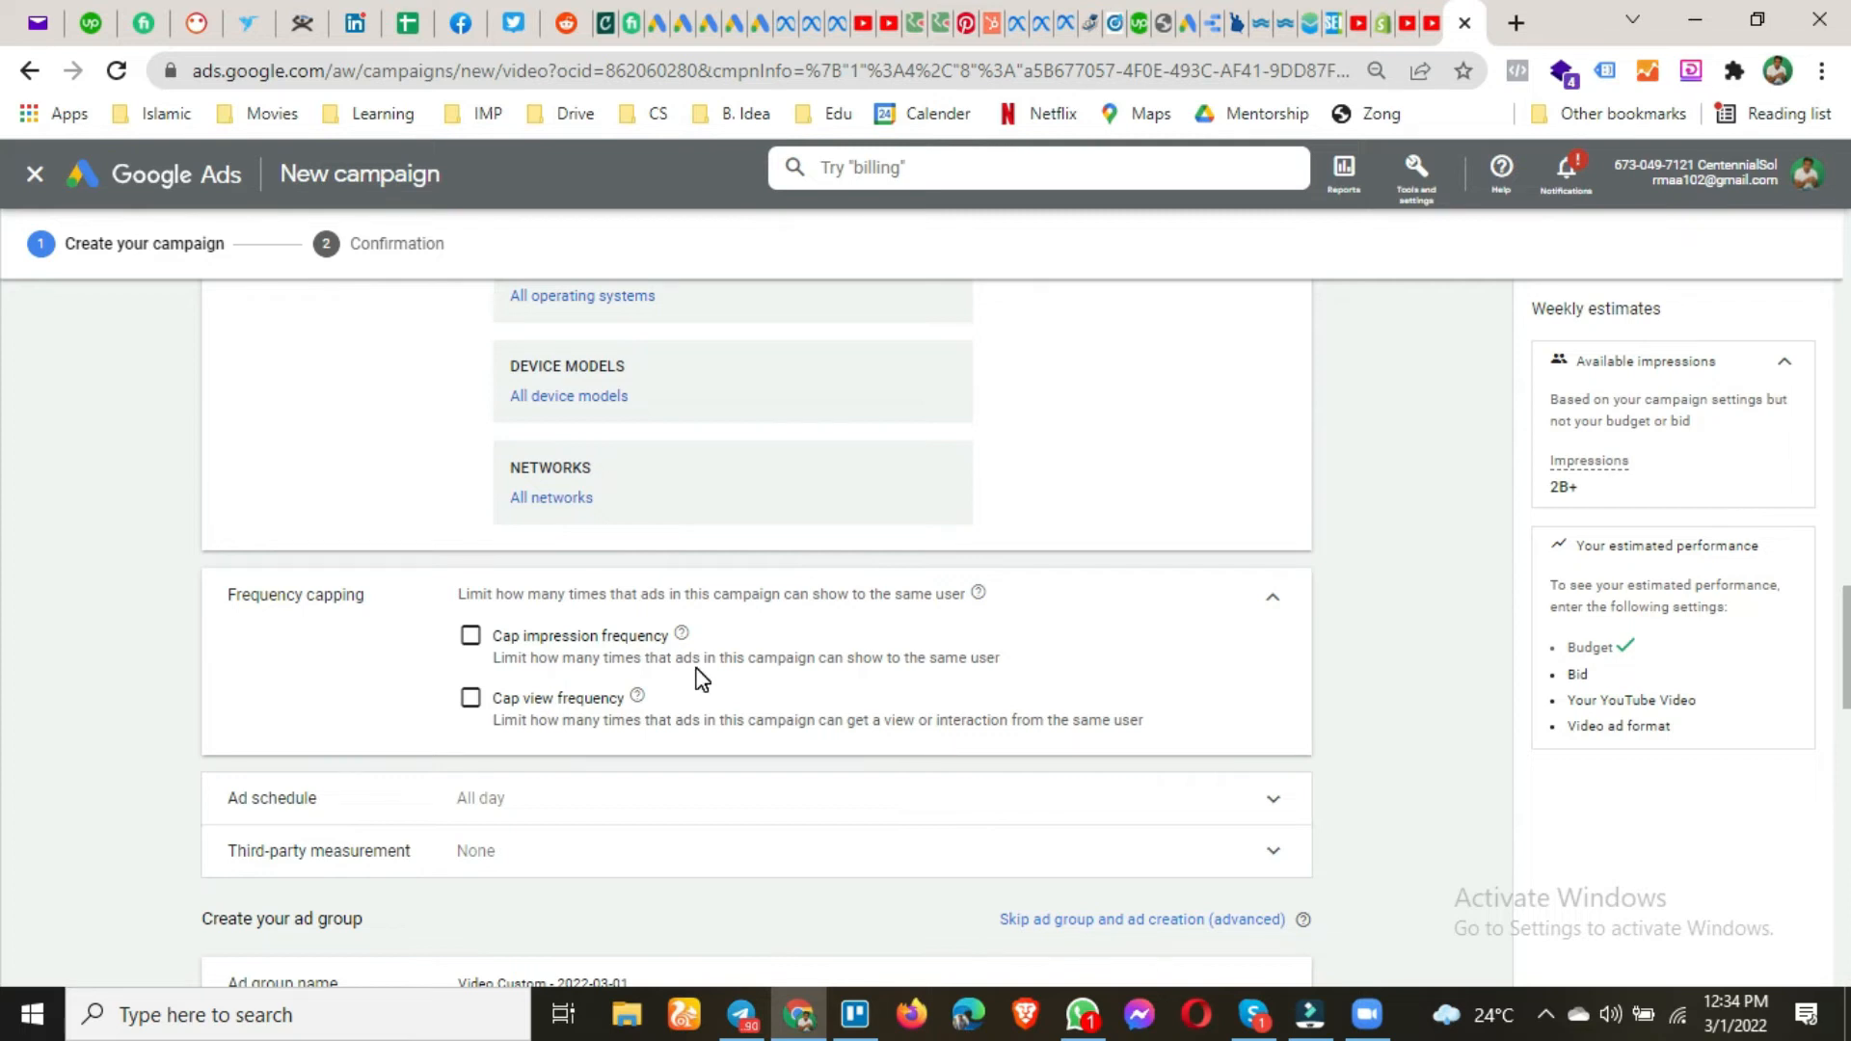
drag(851, 659, 1010, 683)
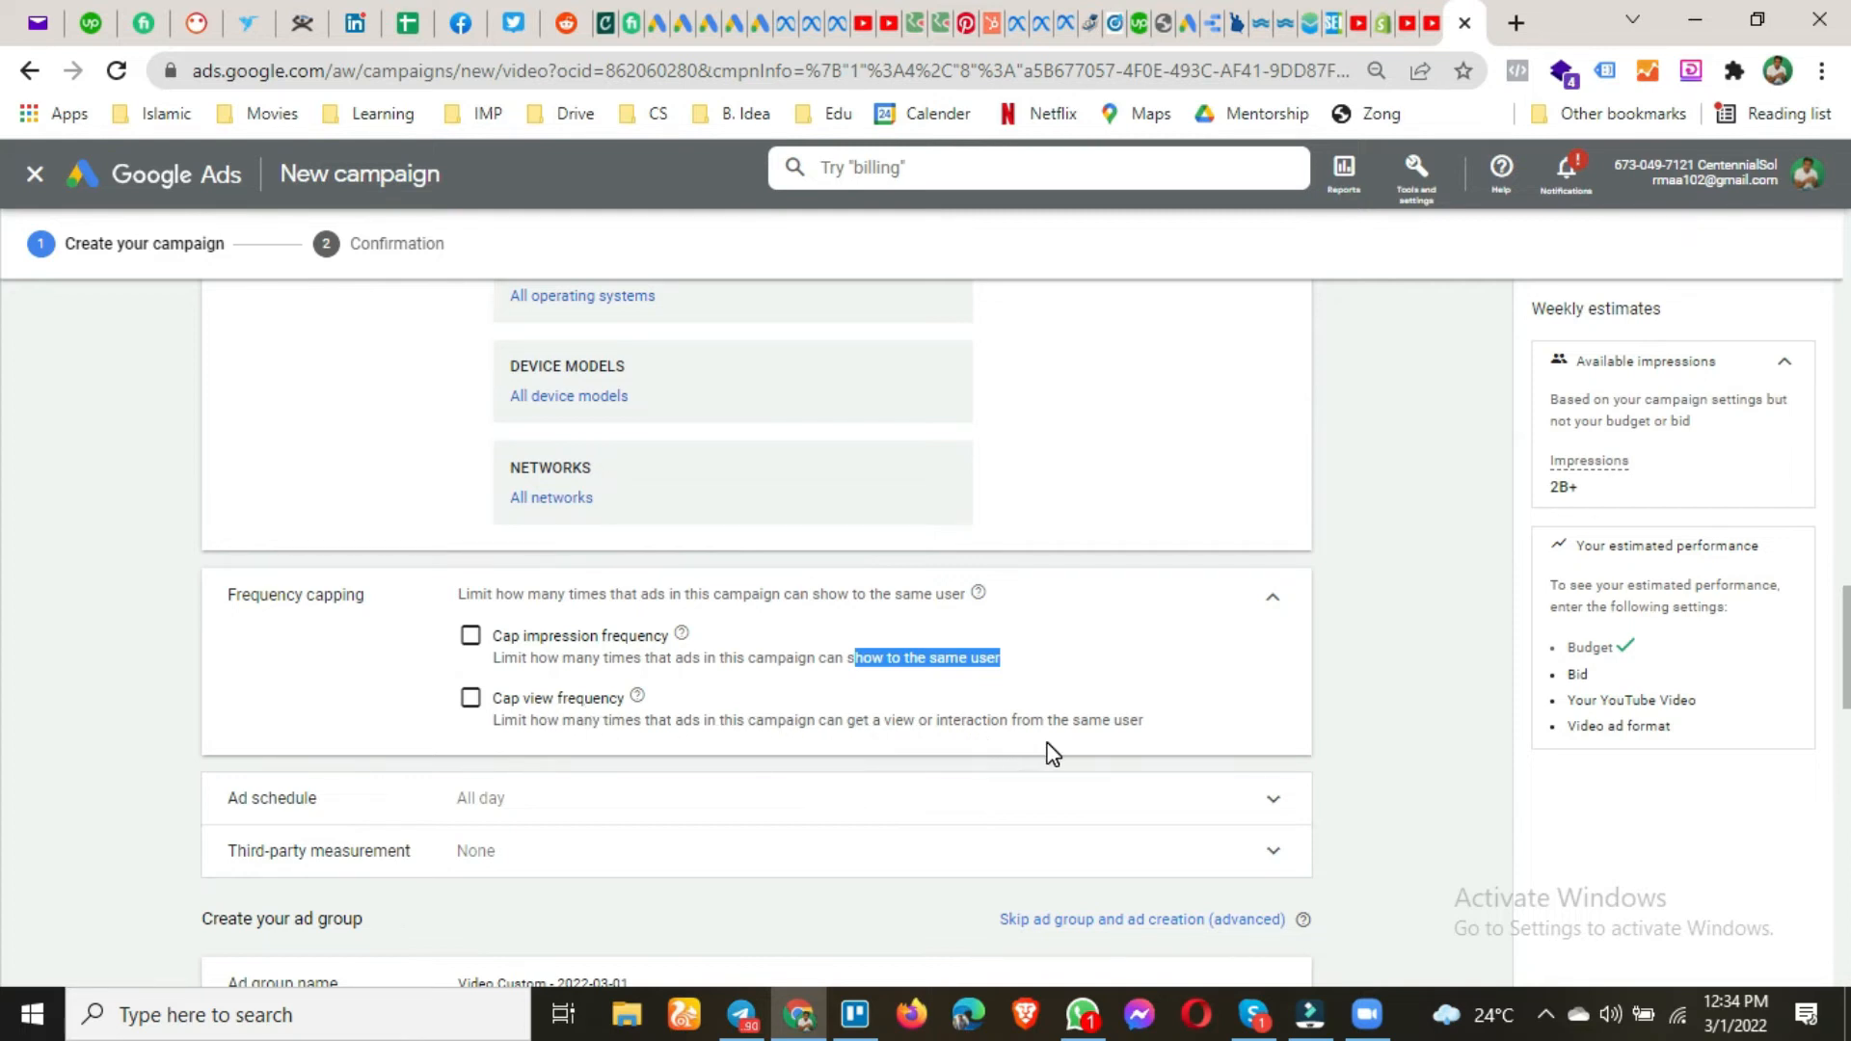
click(471, 636)
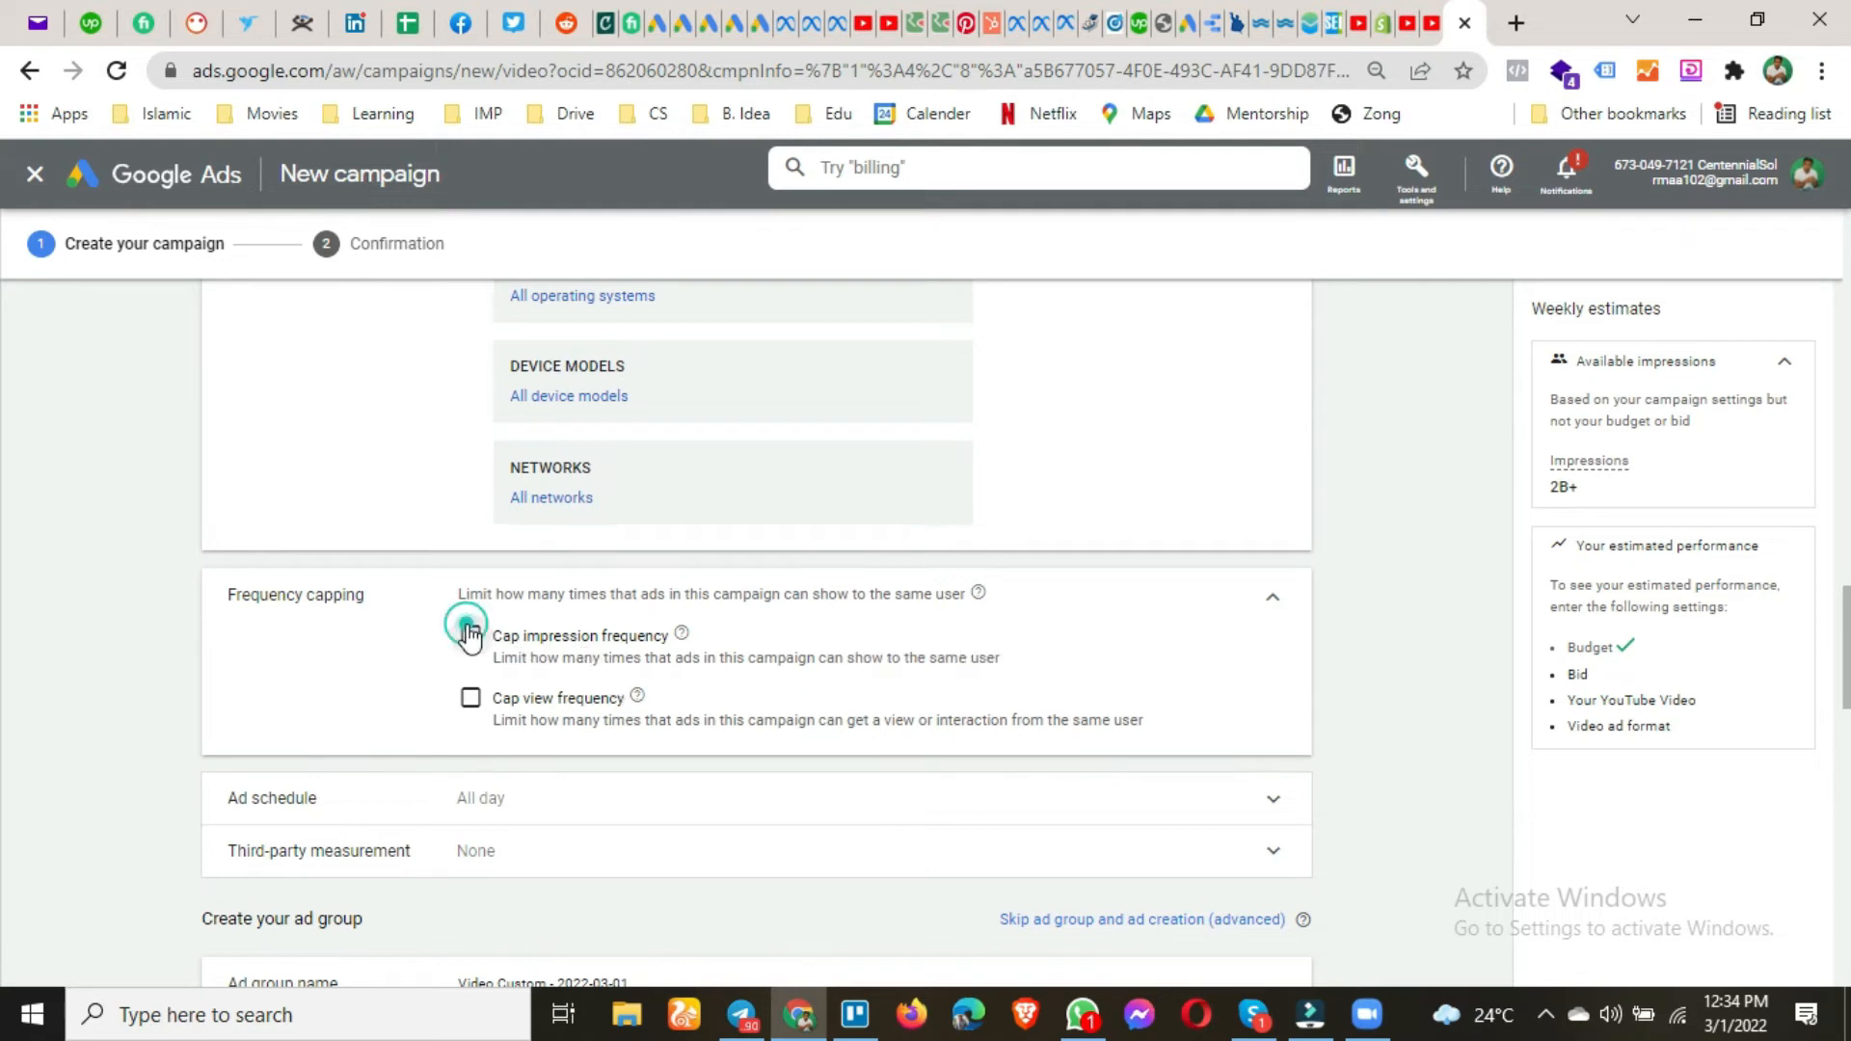
click(613, 728)
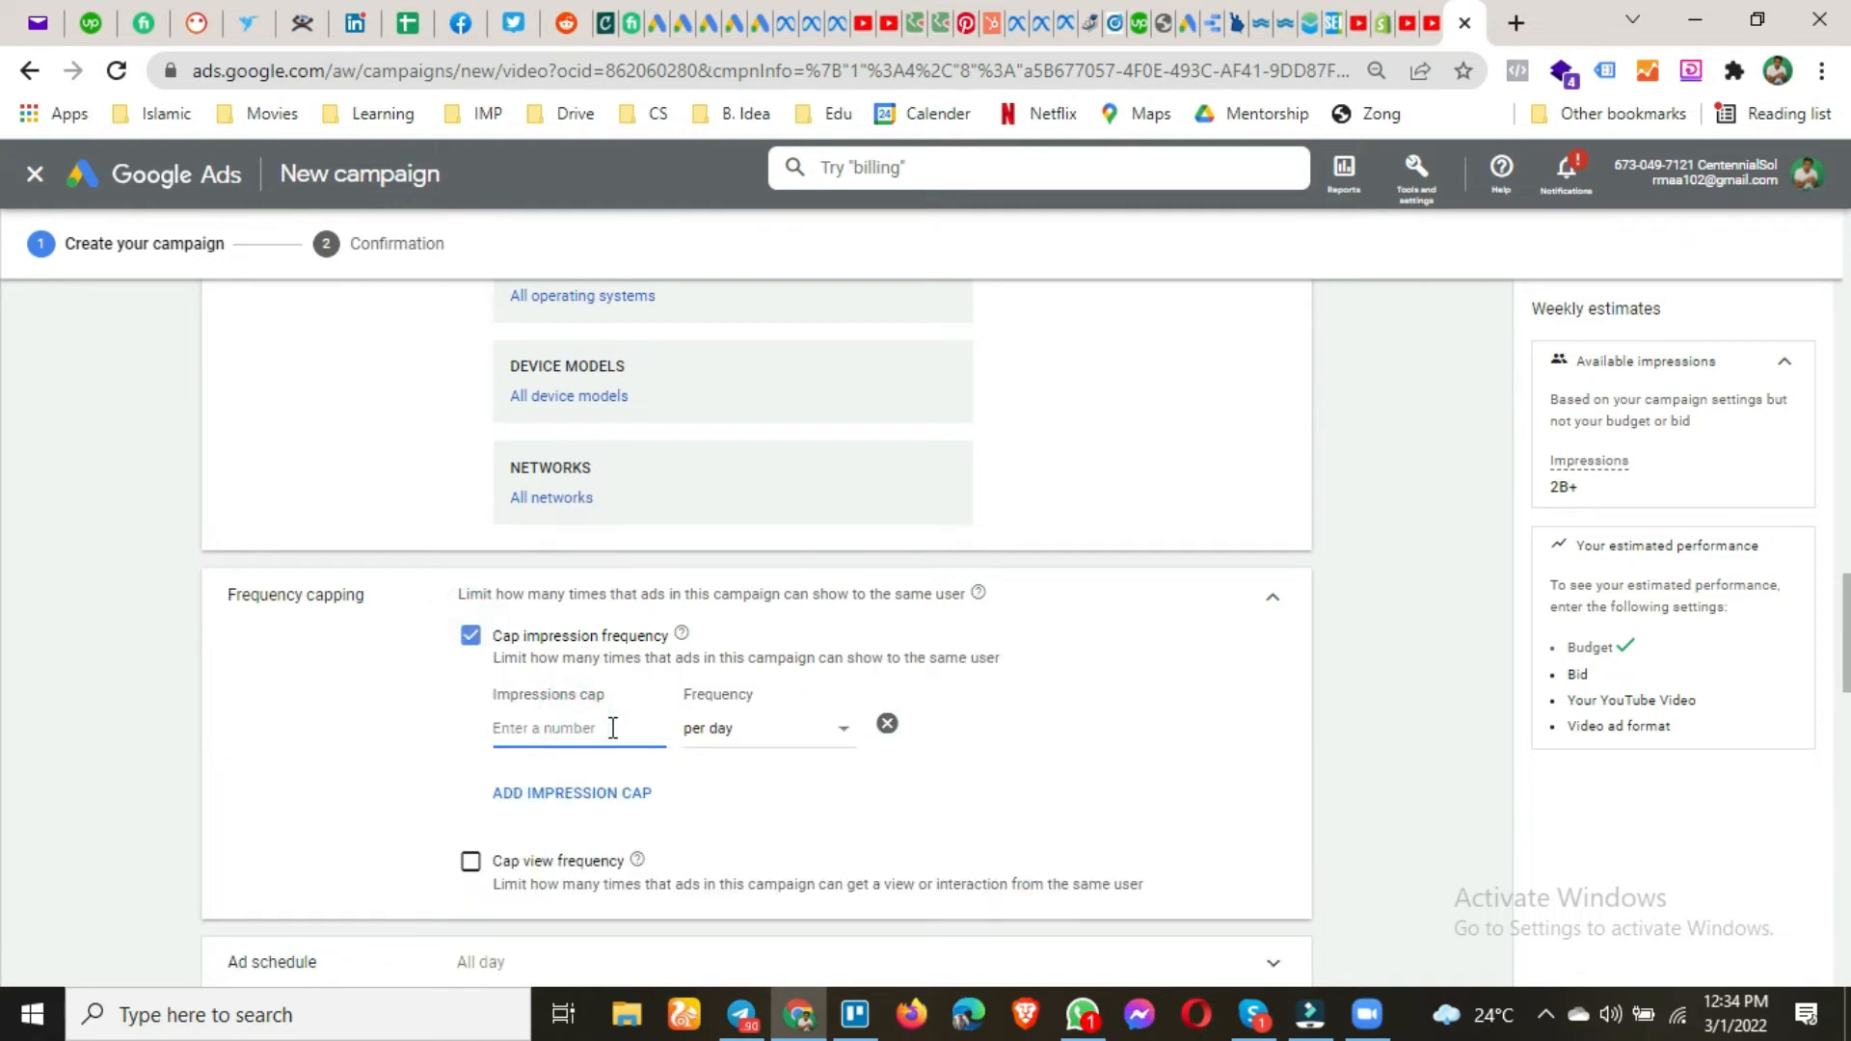
text(3)
click(796, 750)
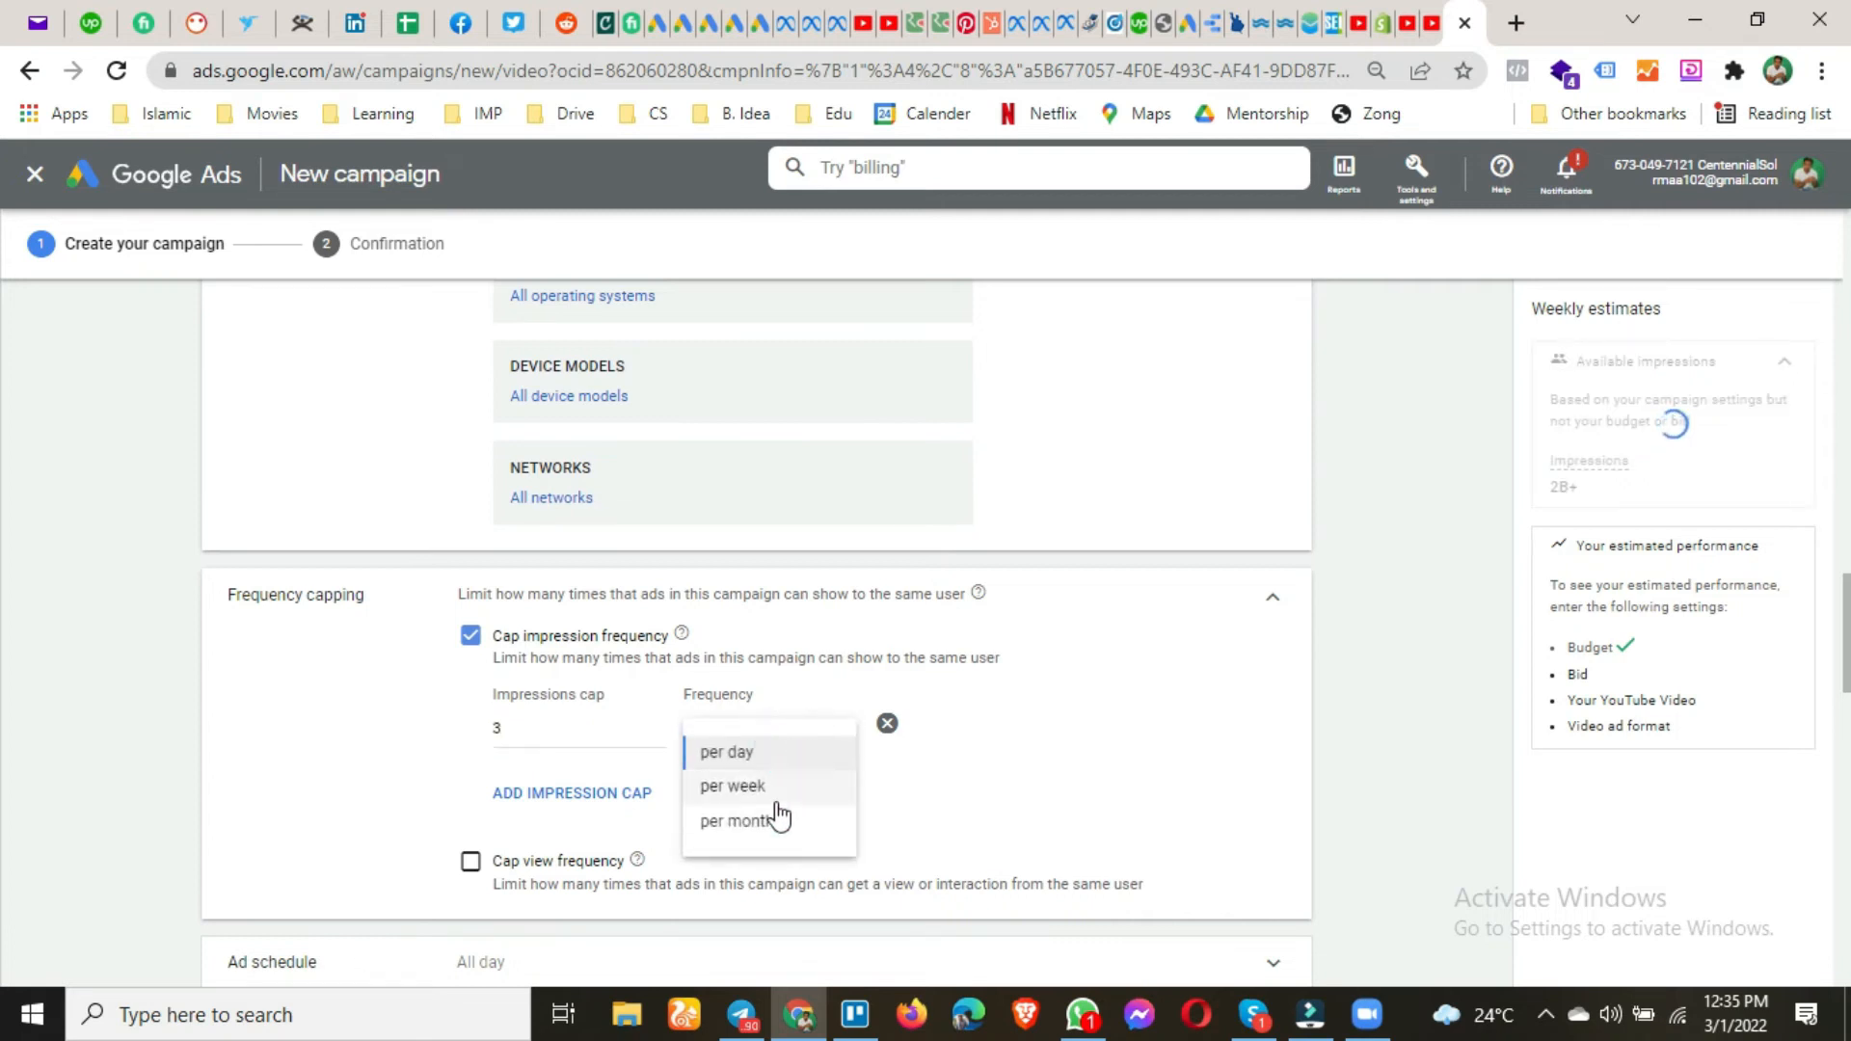
click(763, 786)
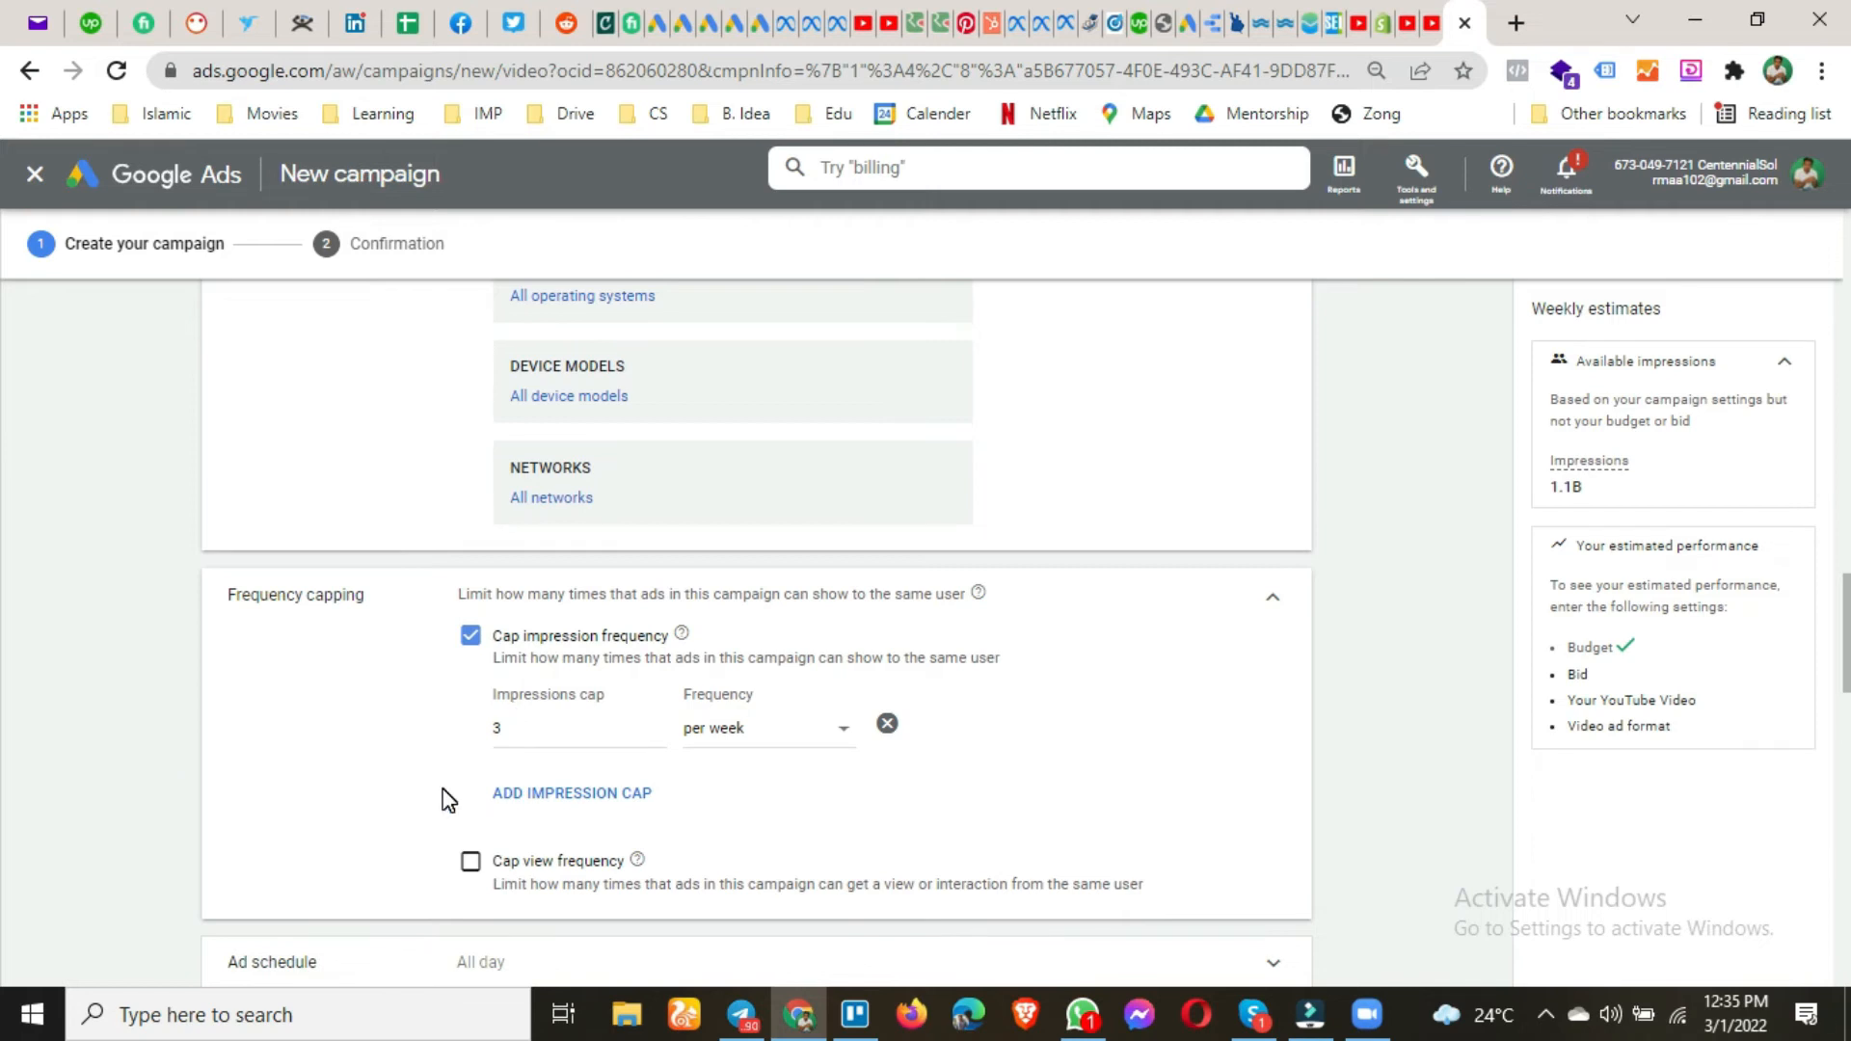
Look over the Cap view frequency option and the campaign's ad schedule settings.
scroll(590, 813, down, 2)
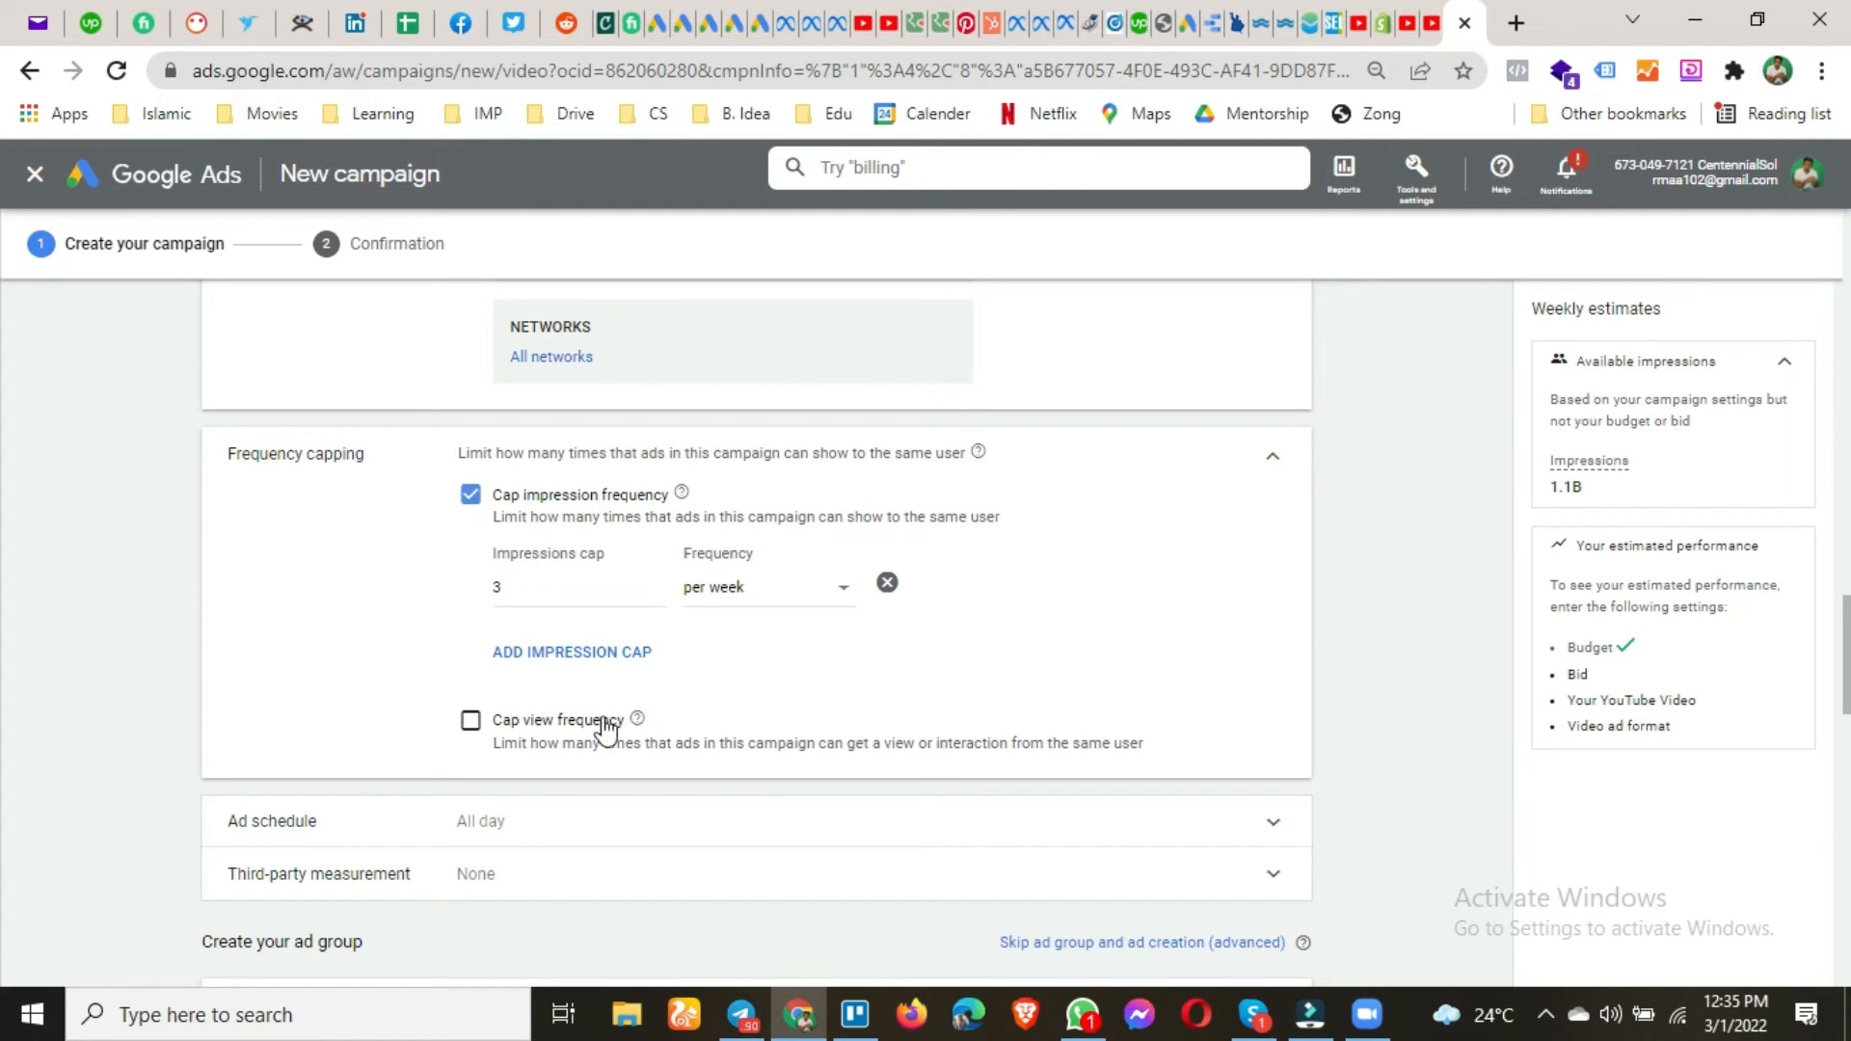
scroll(507, 708, down, 2)
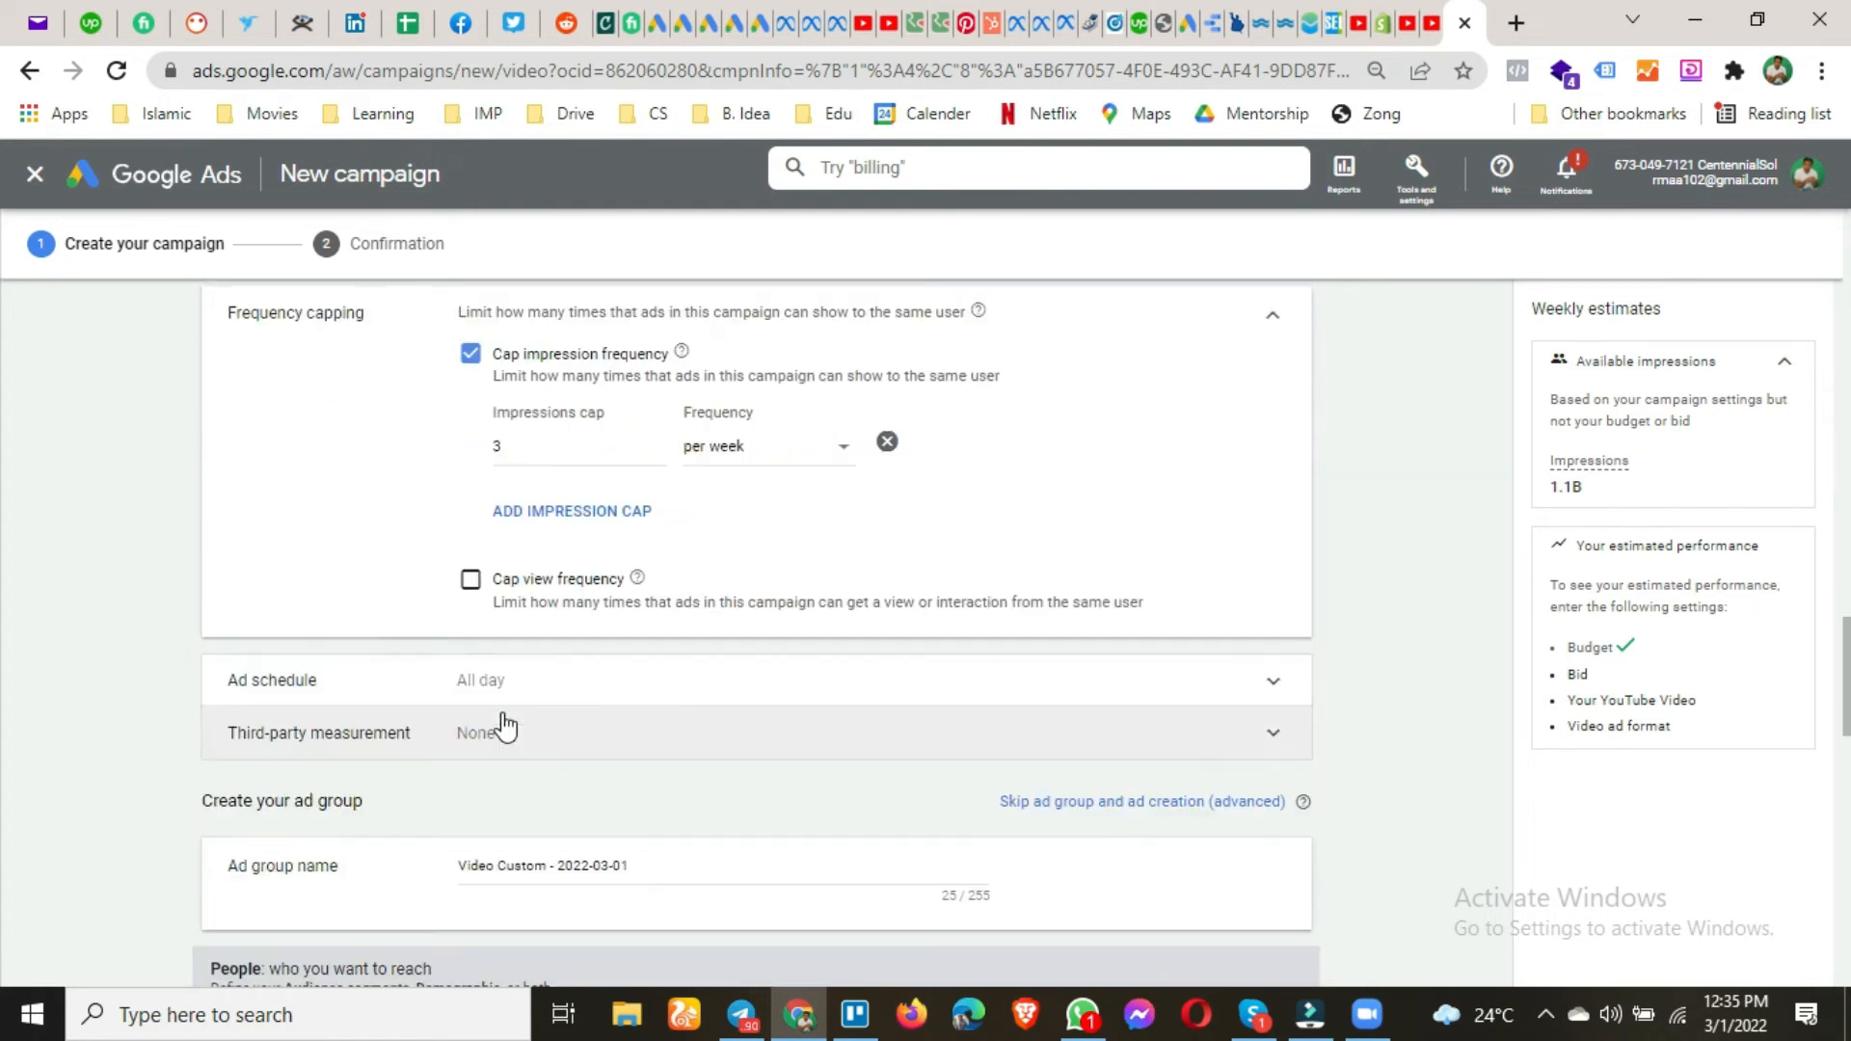
click(363, 675)
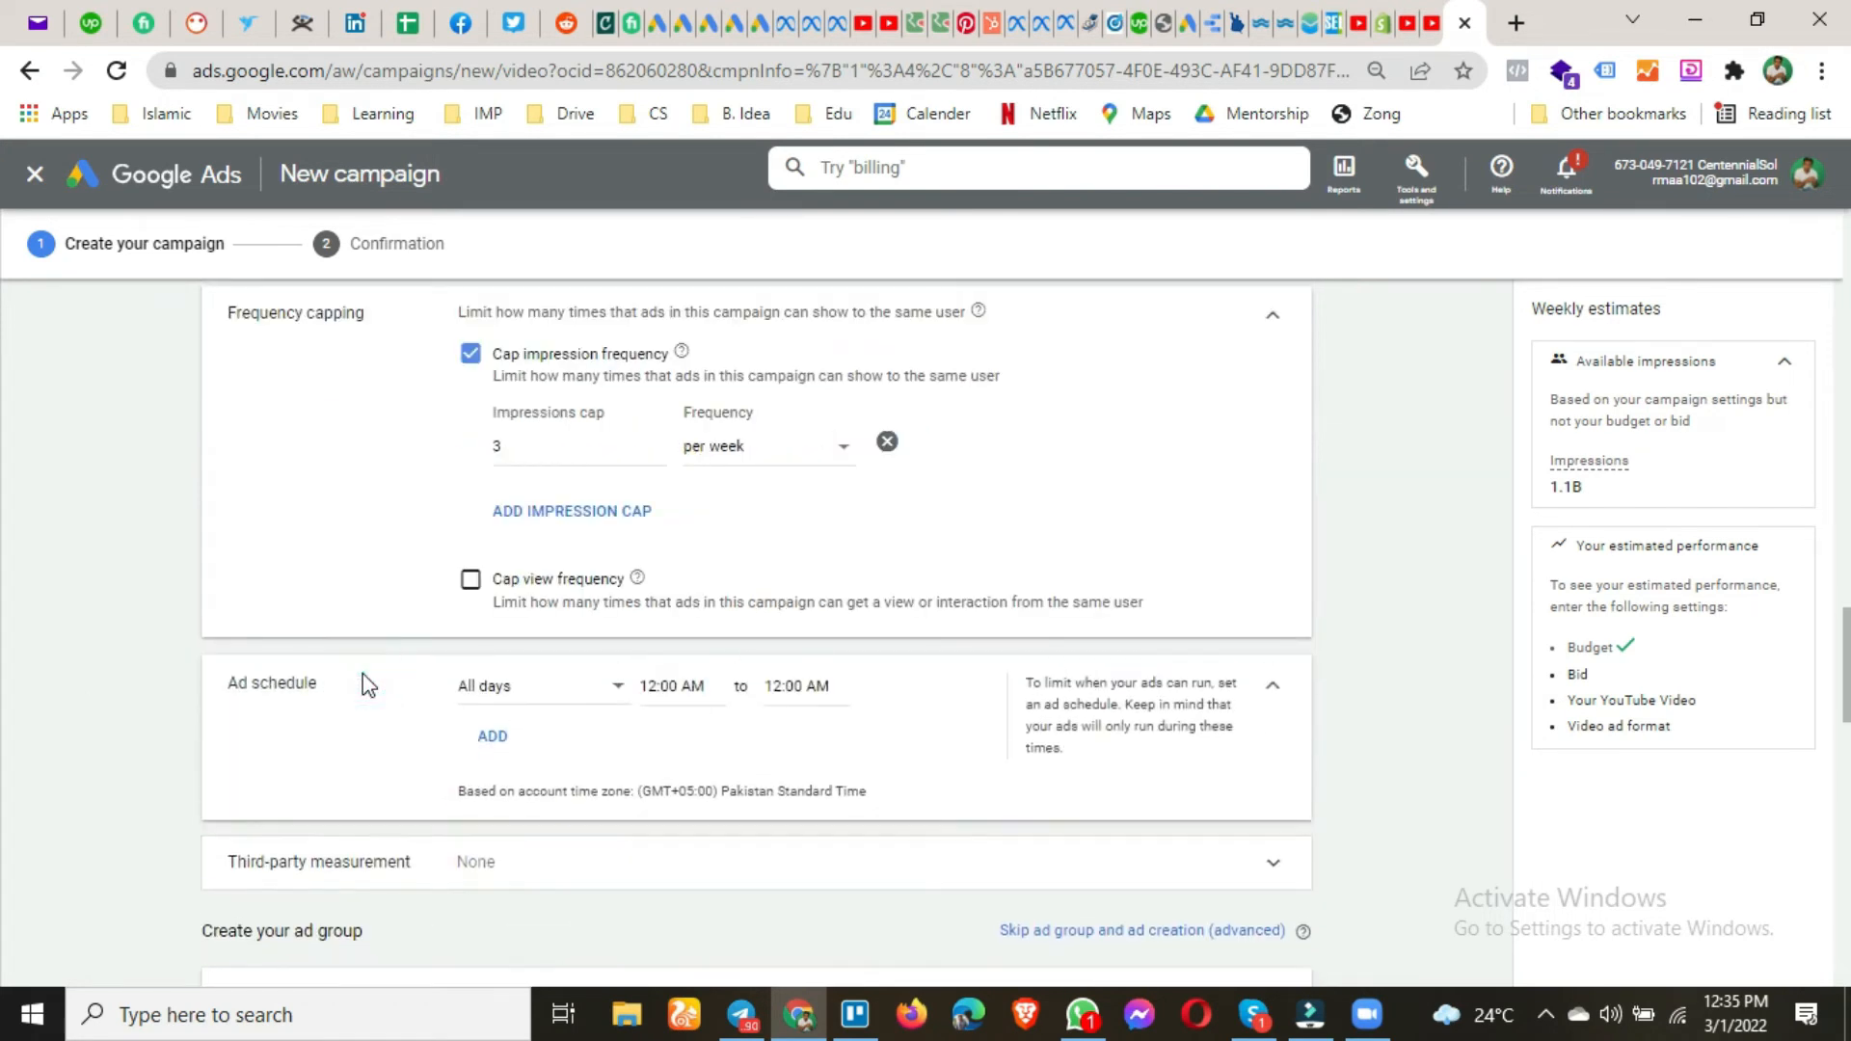
scroll(286, 735, down, 2)
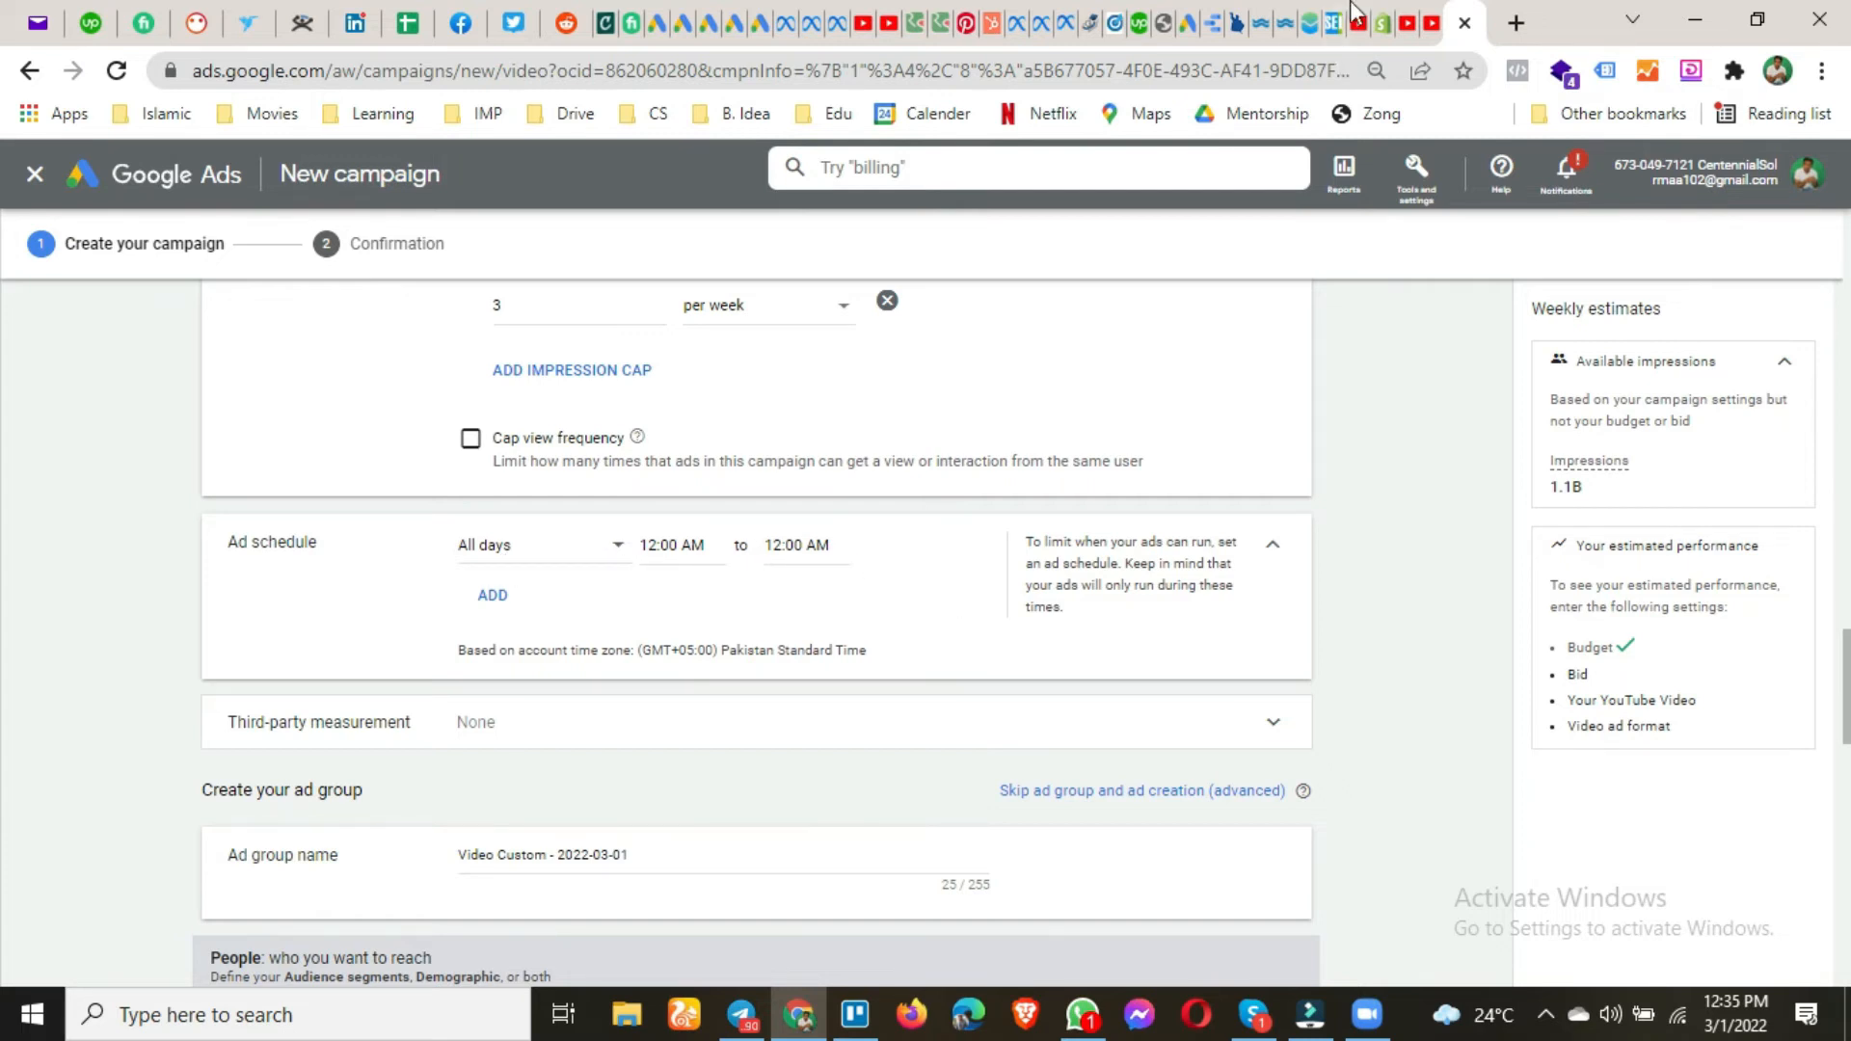
Look over the video list on the YouTube channel page, and return to the Google Ads campaign setup.
click(1403, 13)
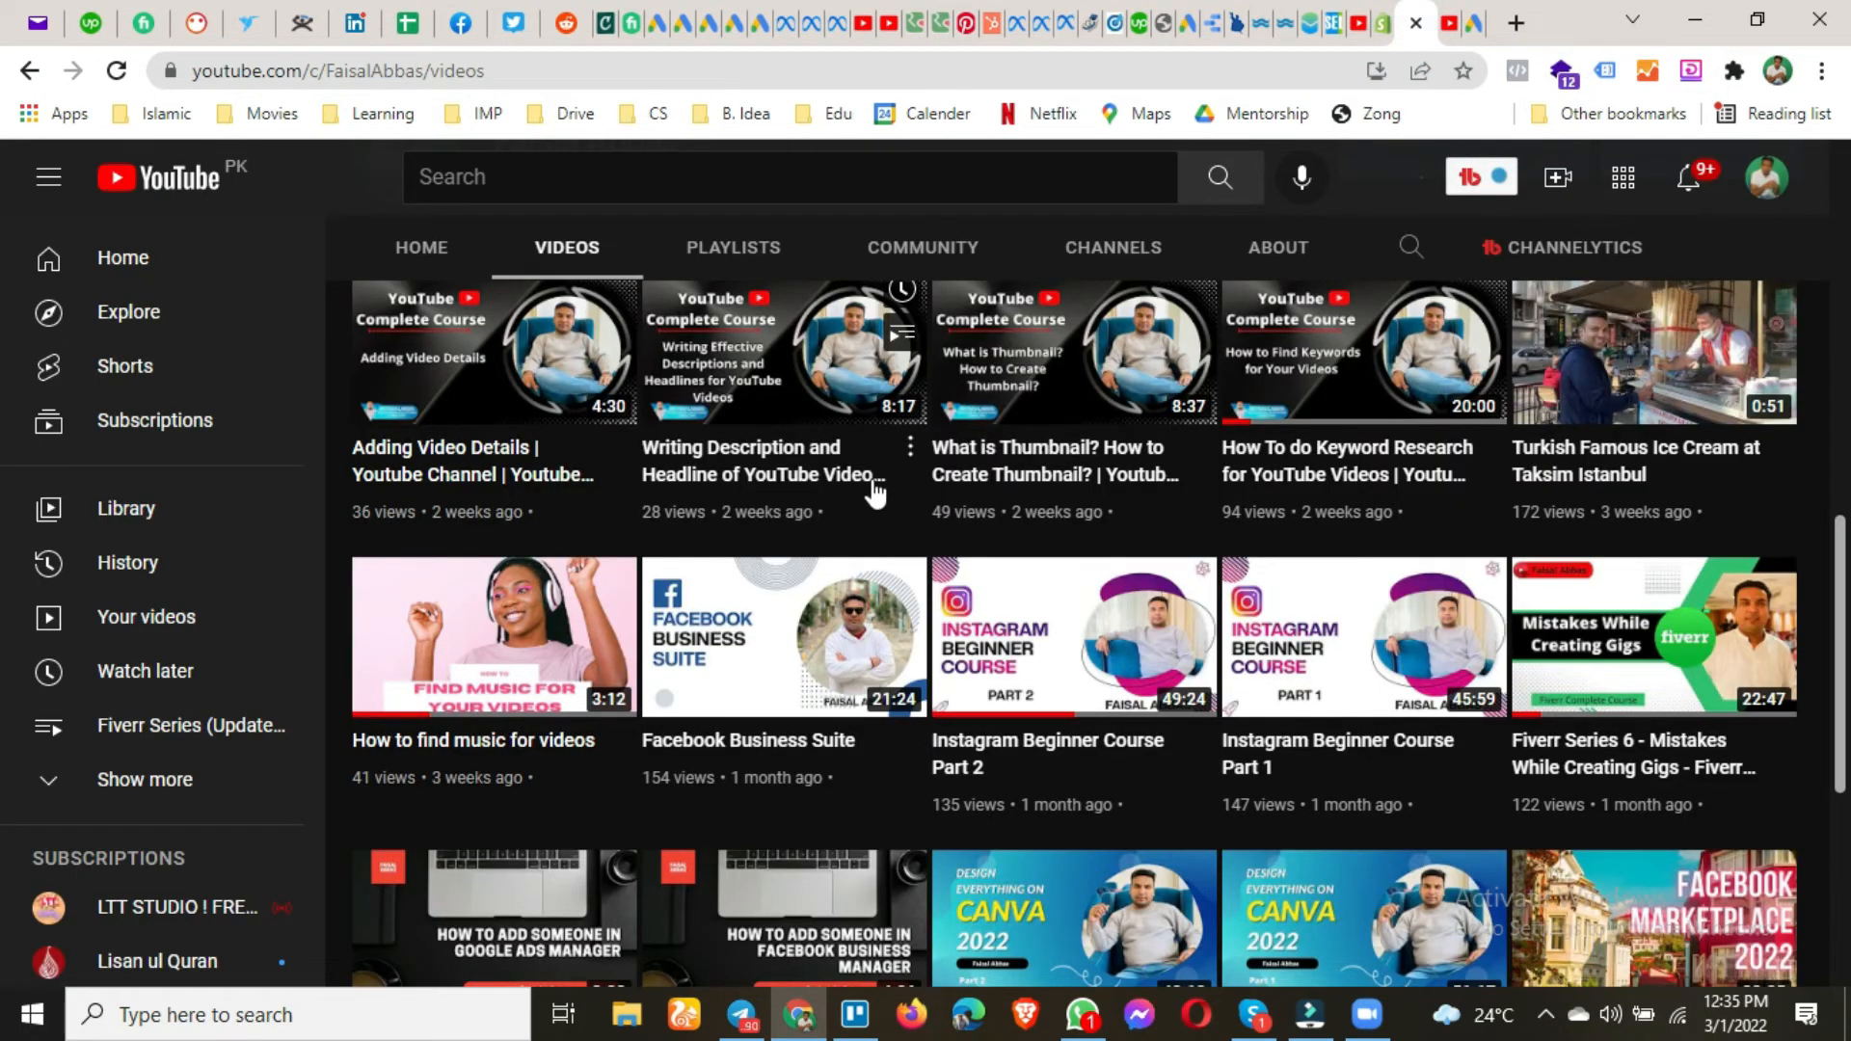
scroll(810, 530, up, 3)
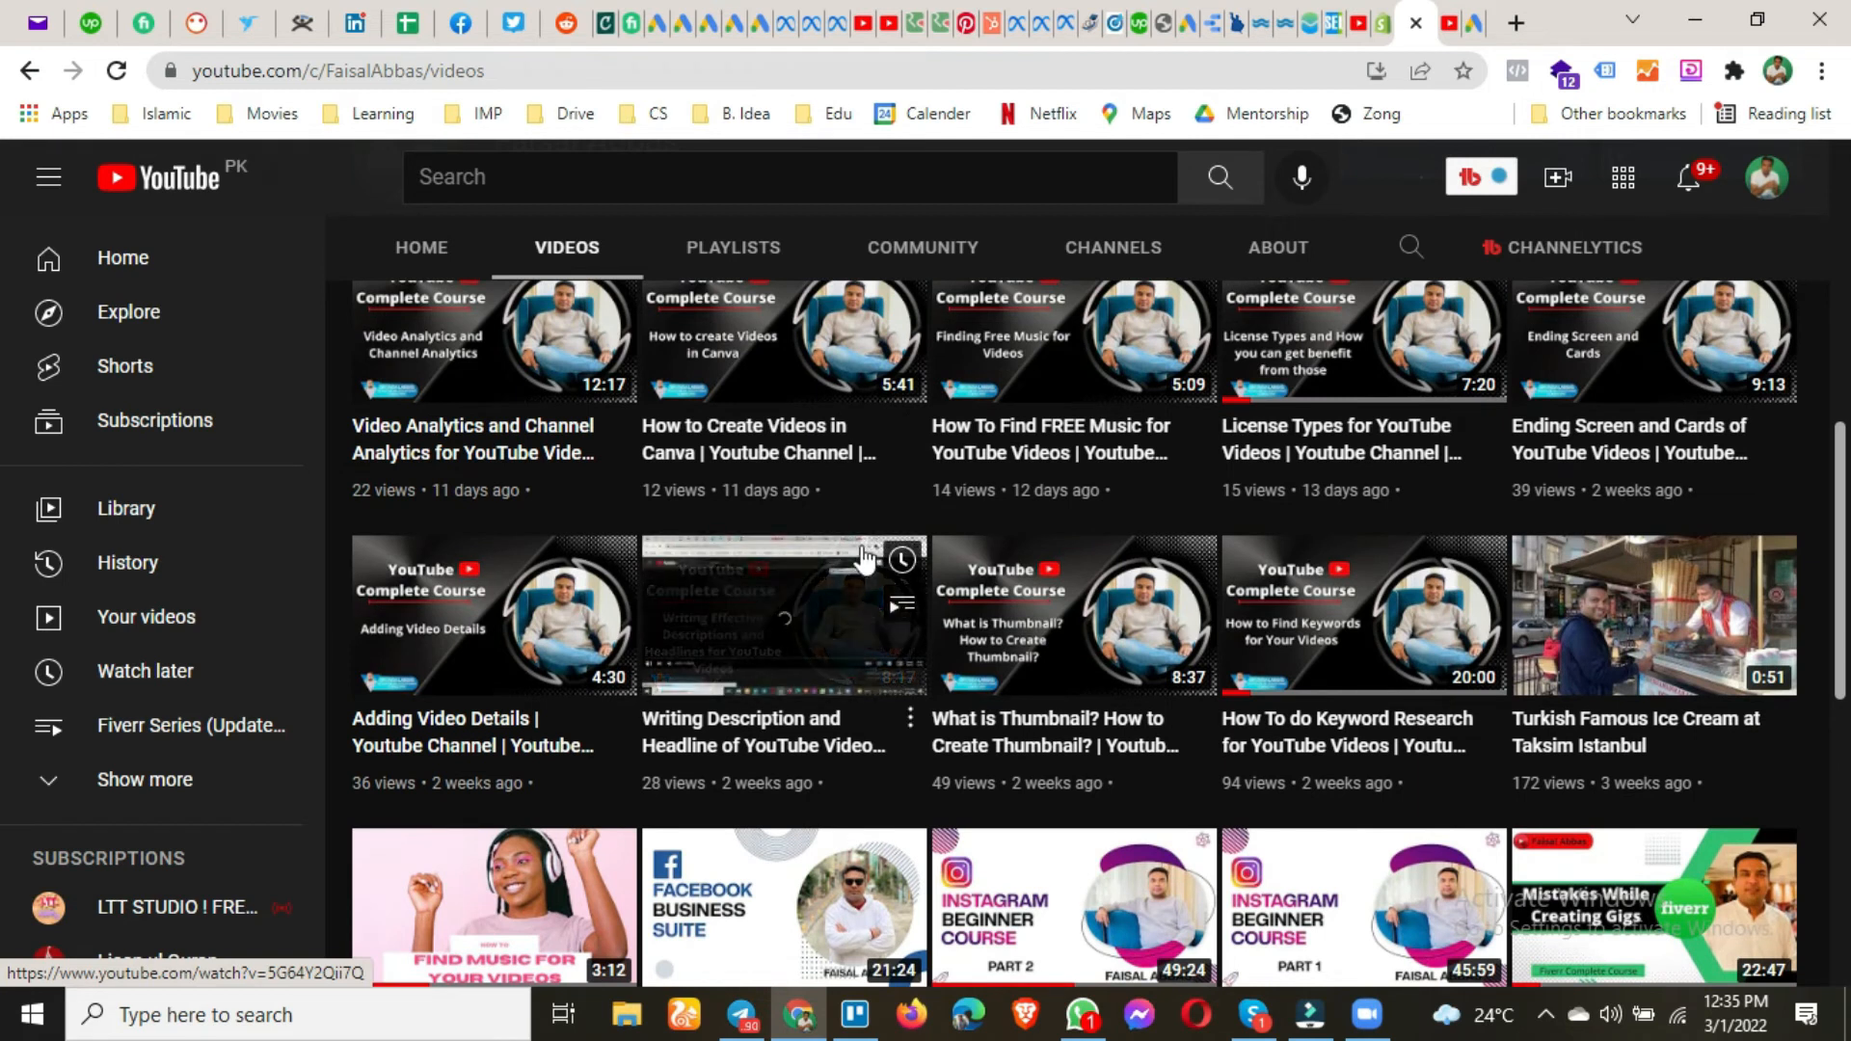
scroll(861, 555, up, 1)
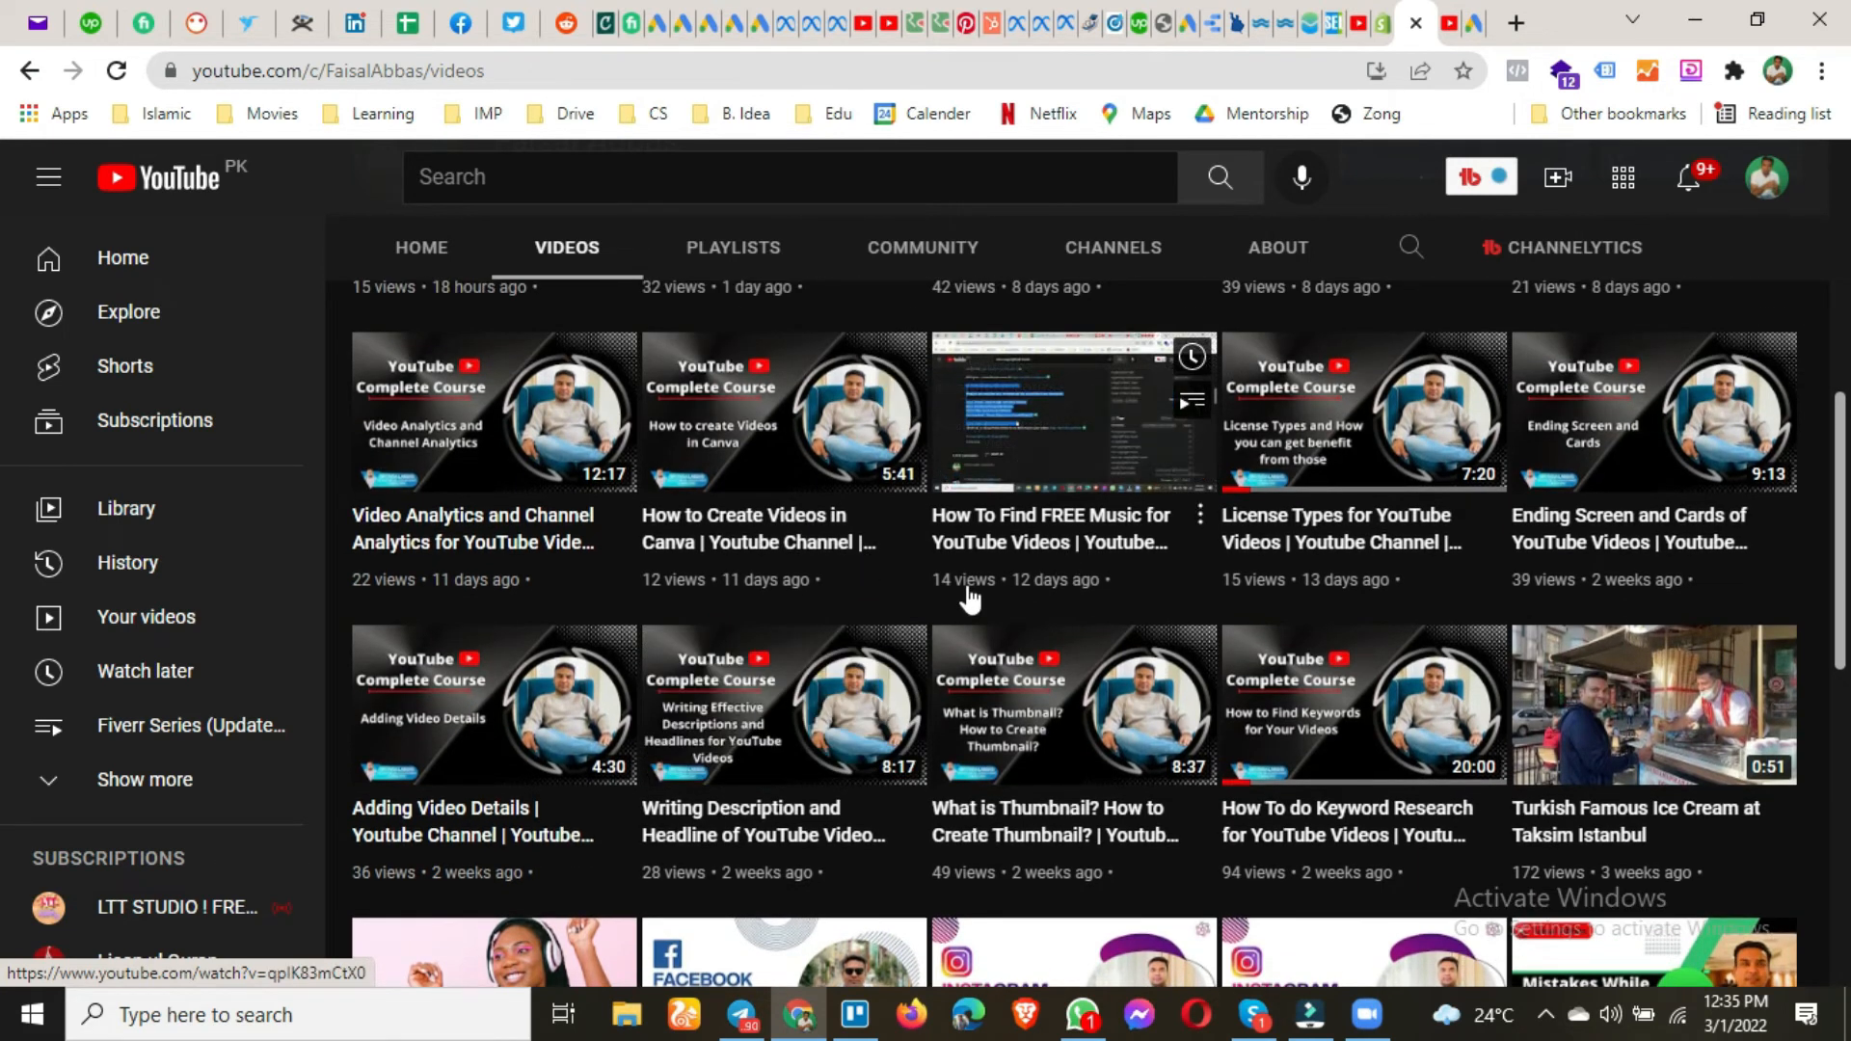
scroll(964, 593, up, 1)
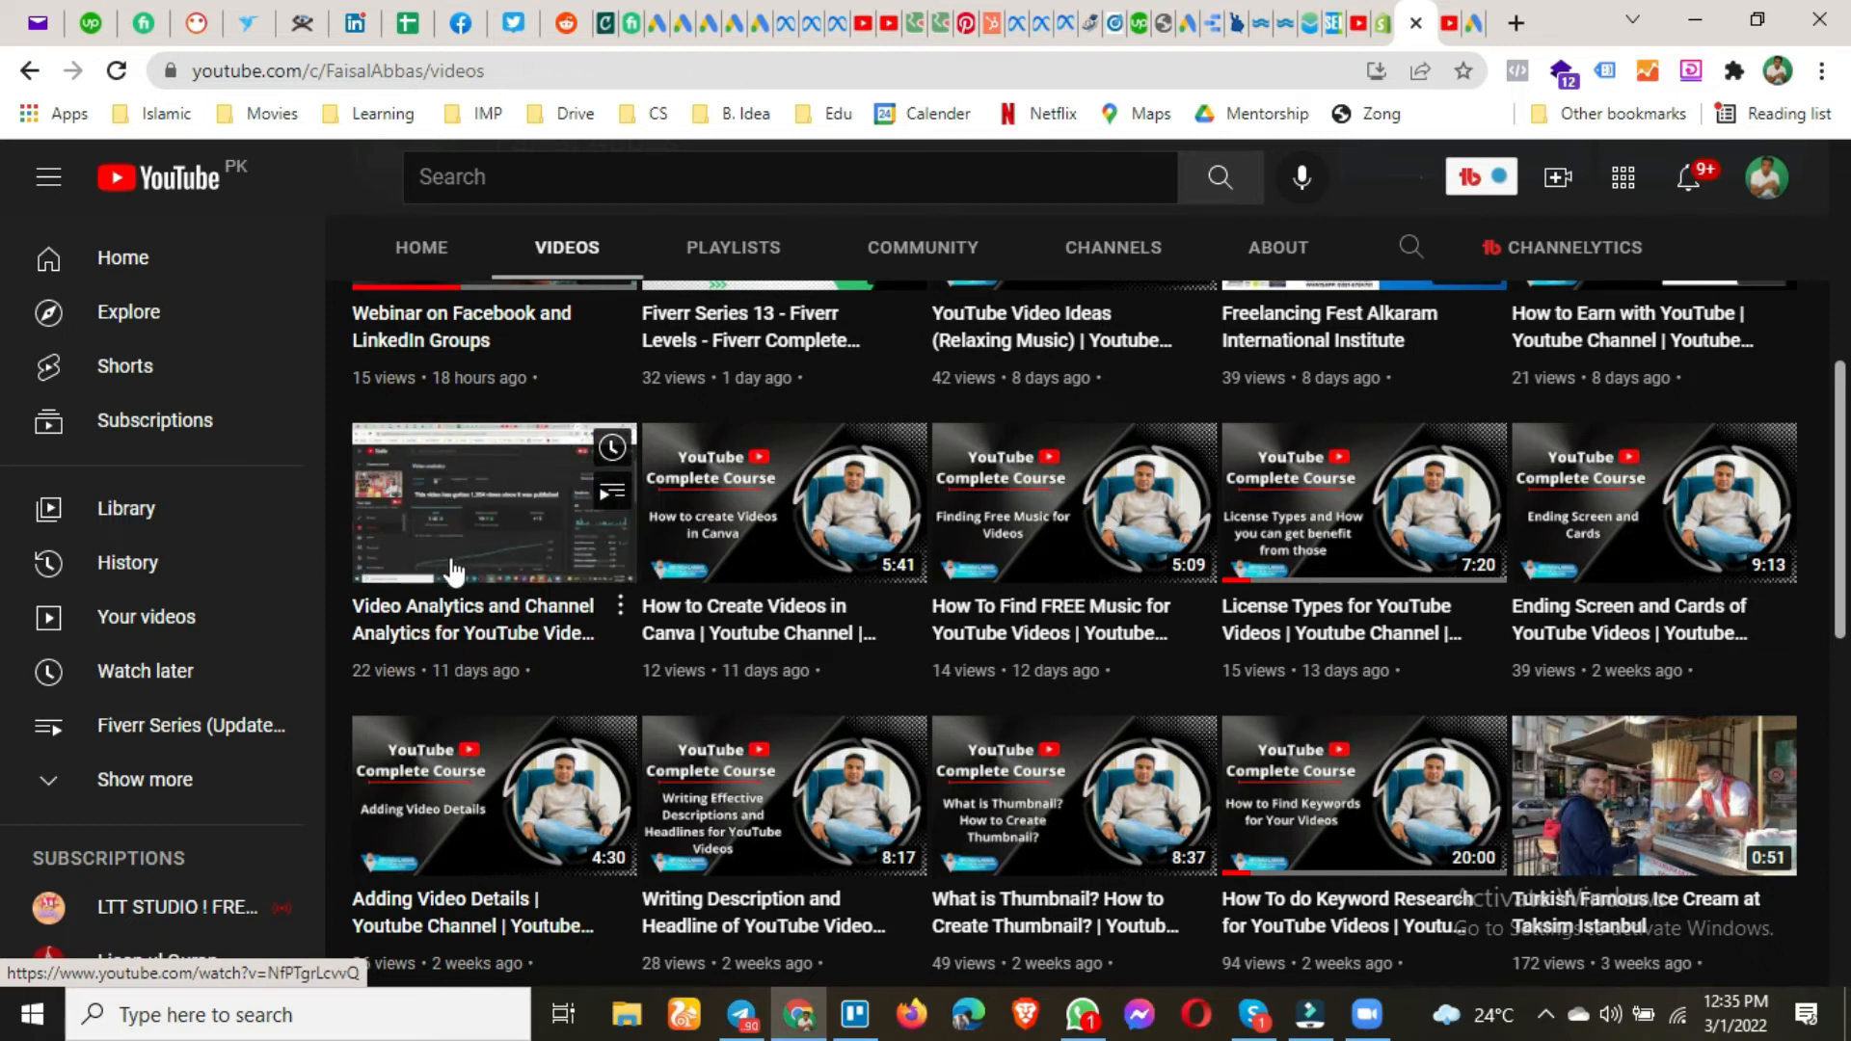
click(1477, 19)
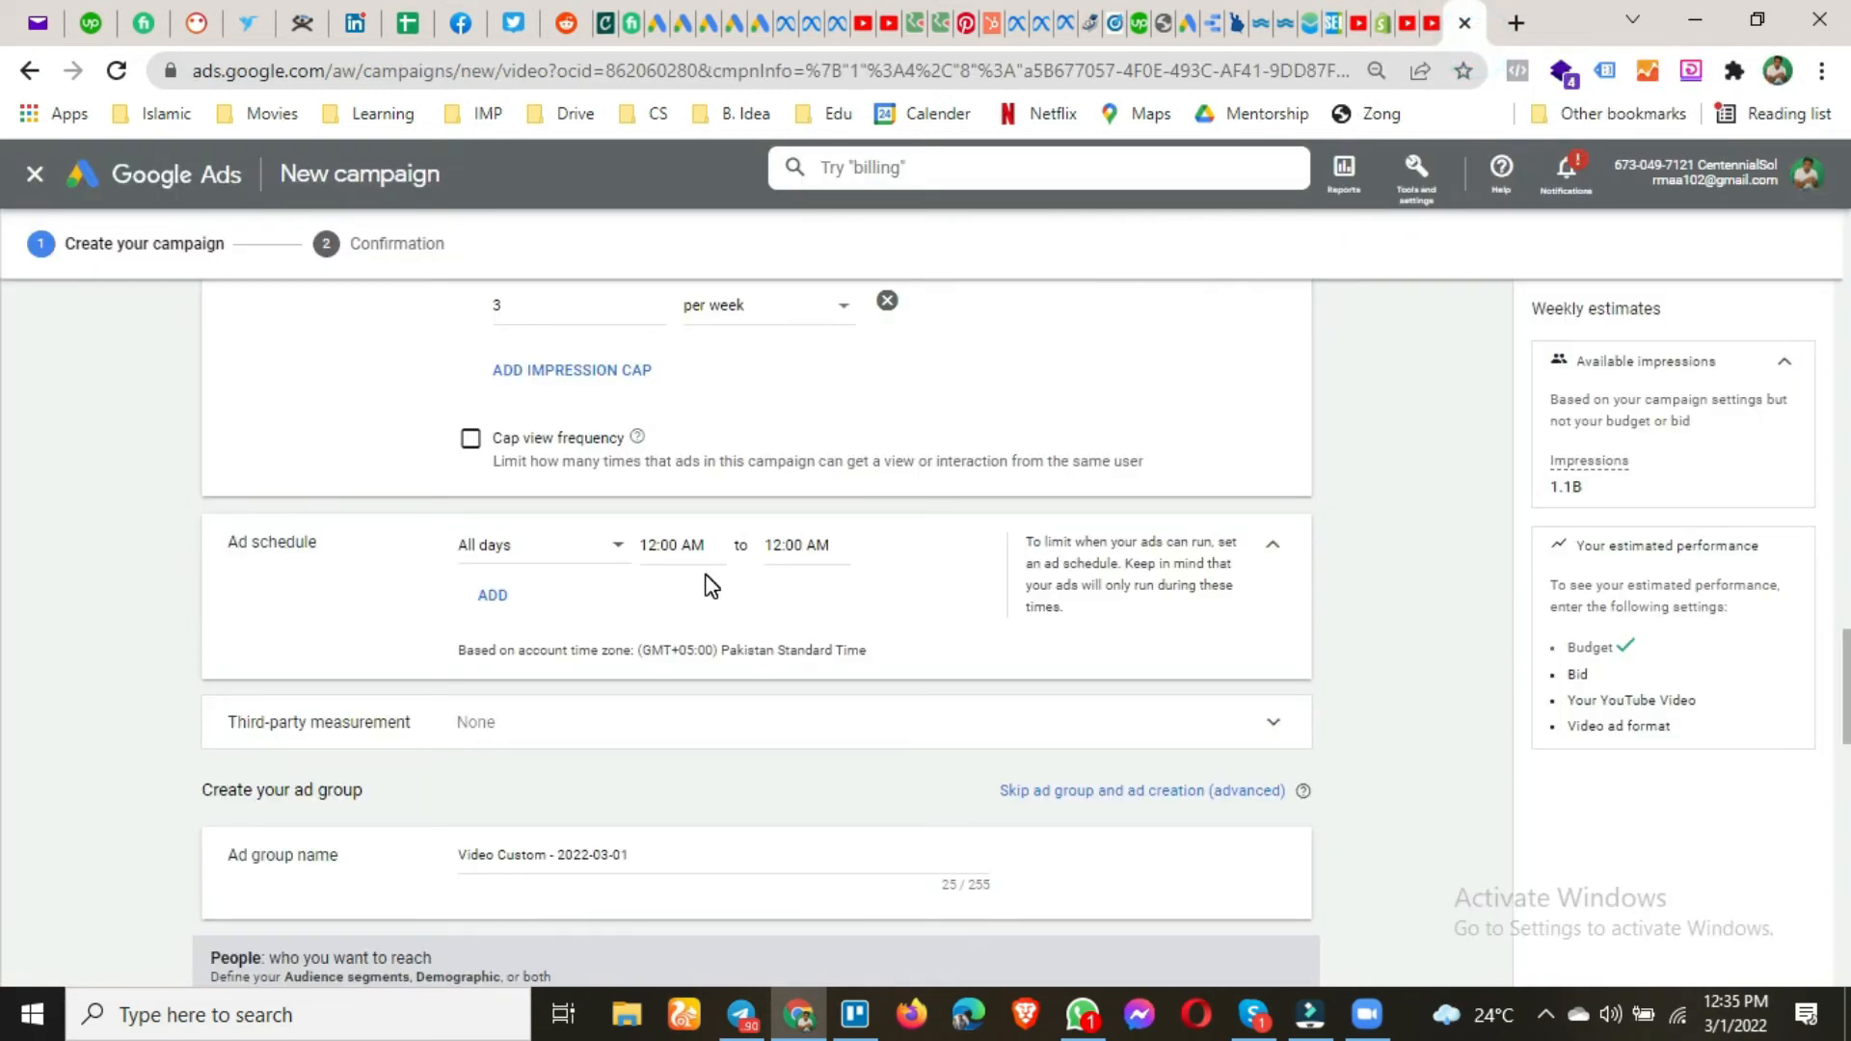
Check the day choices offered in the ad schedule and the details under Third-party measurement.
click(588, 548)
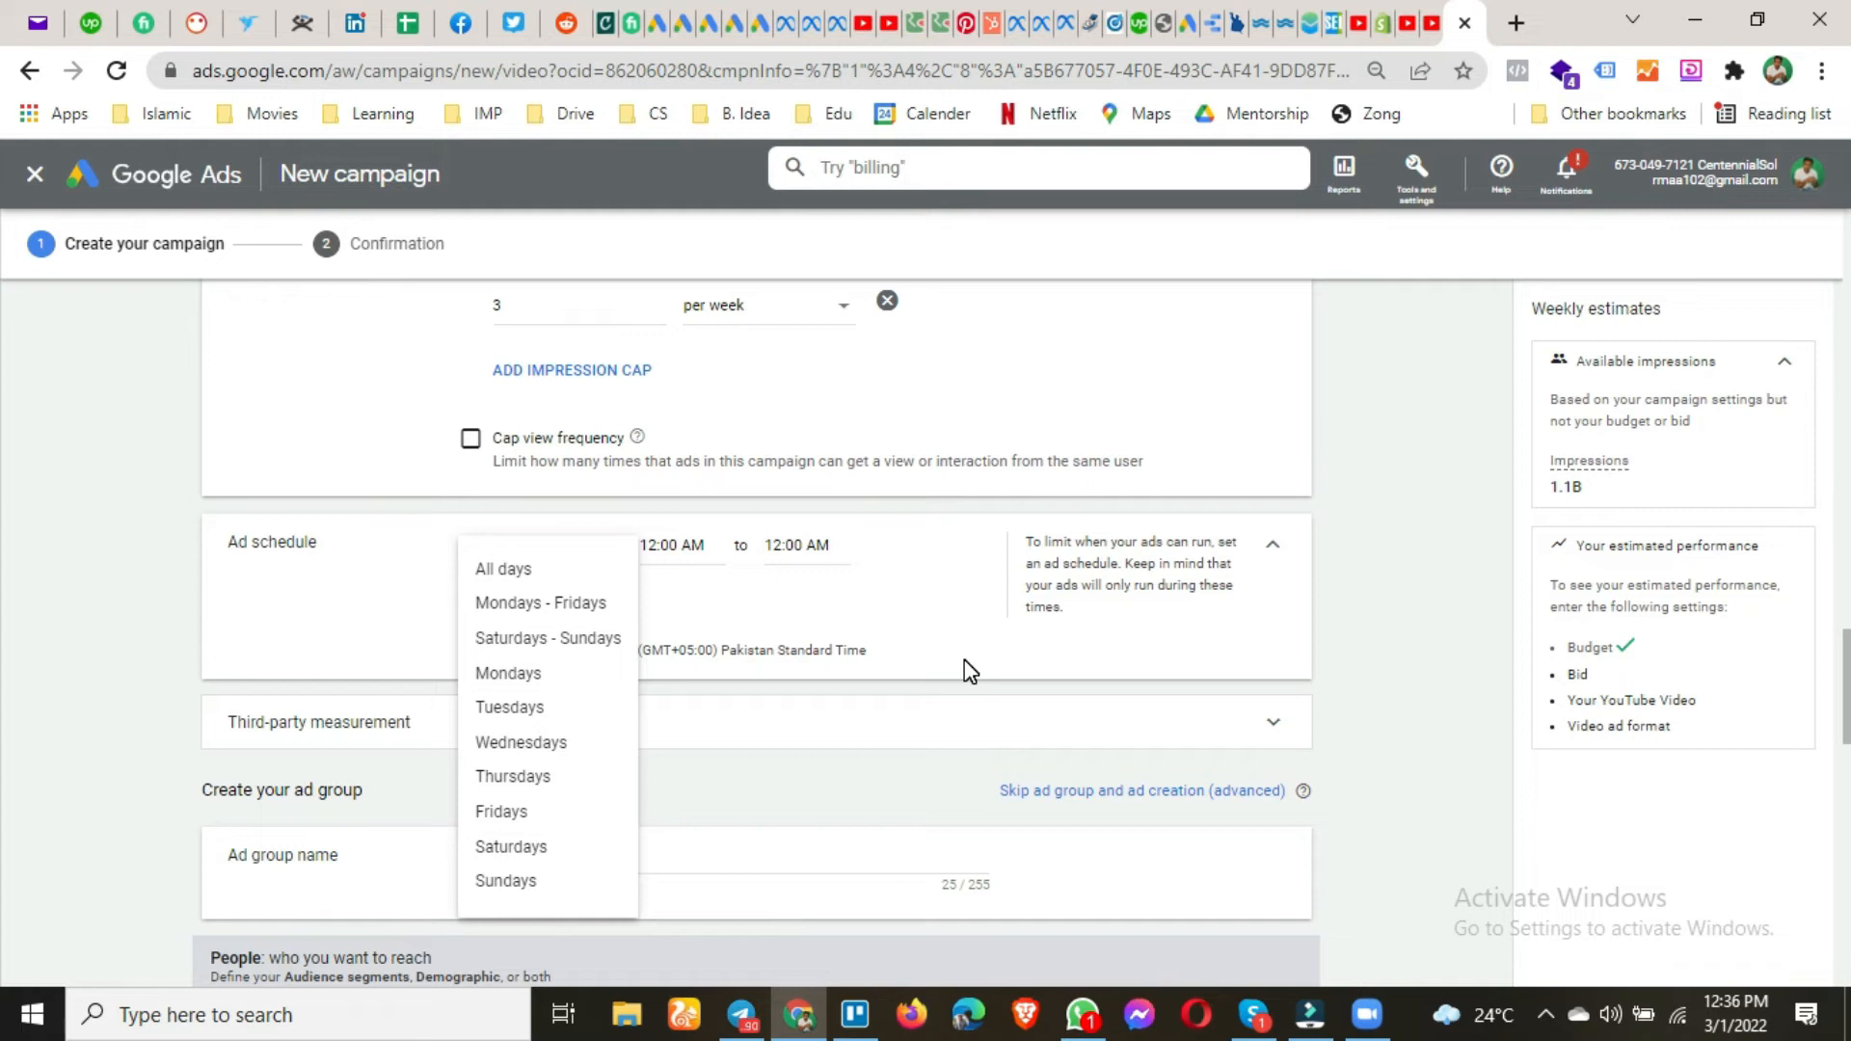
click(943, 673)
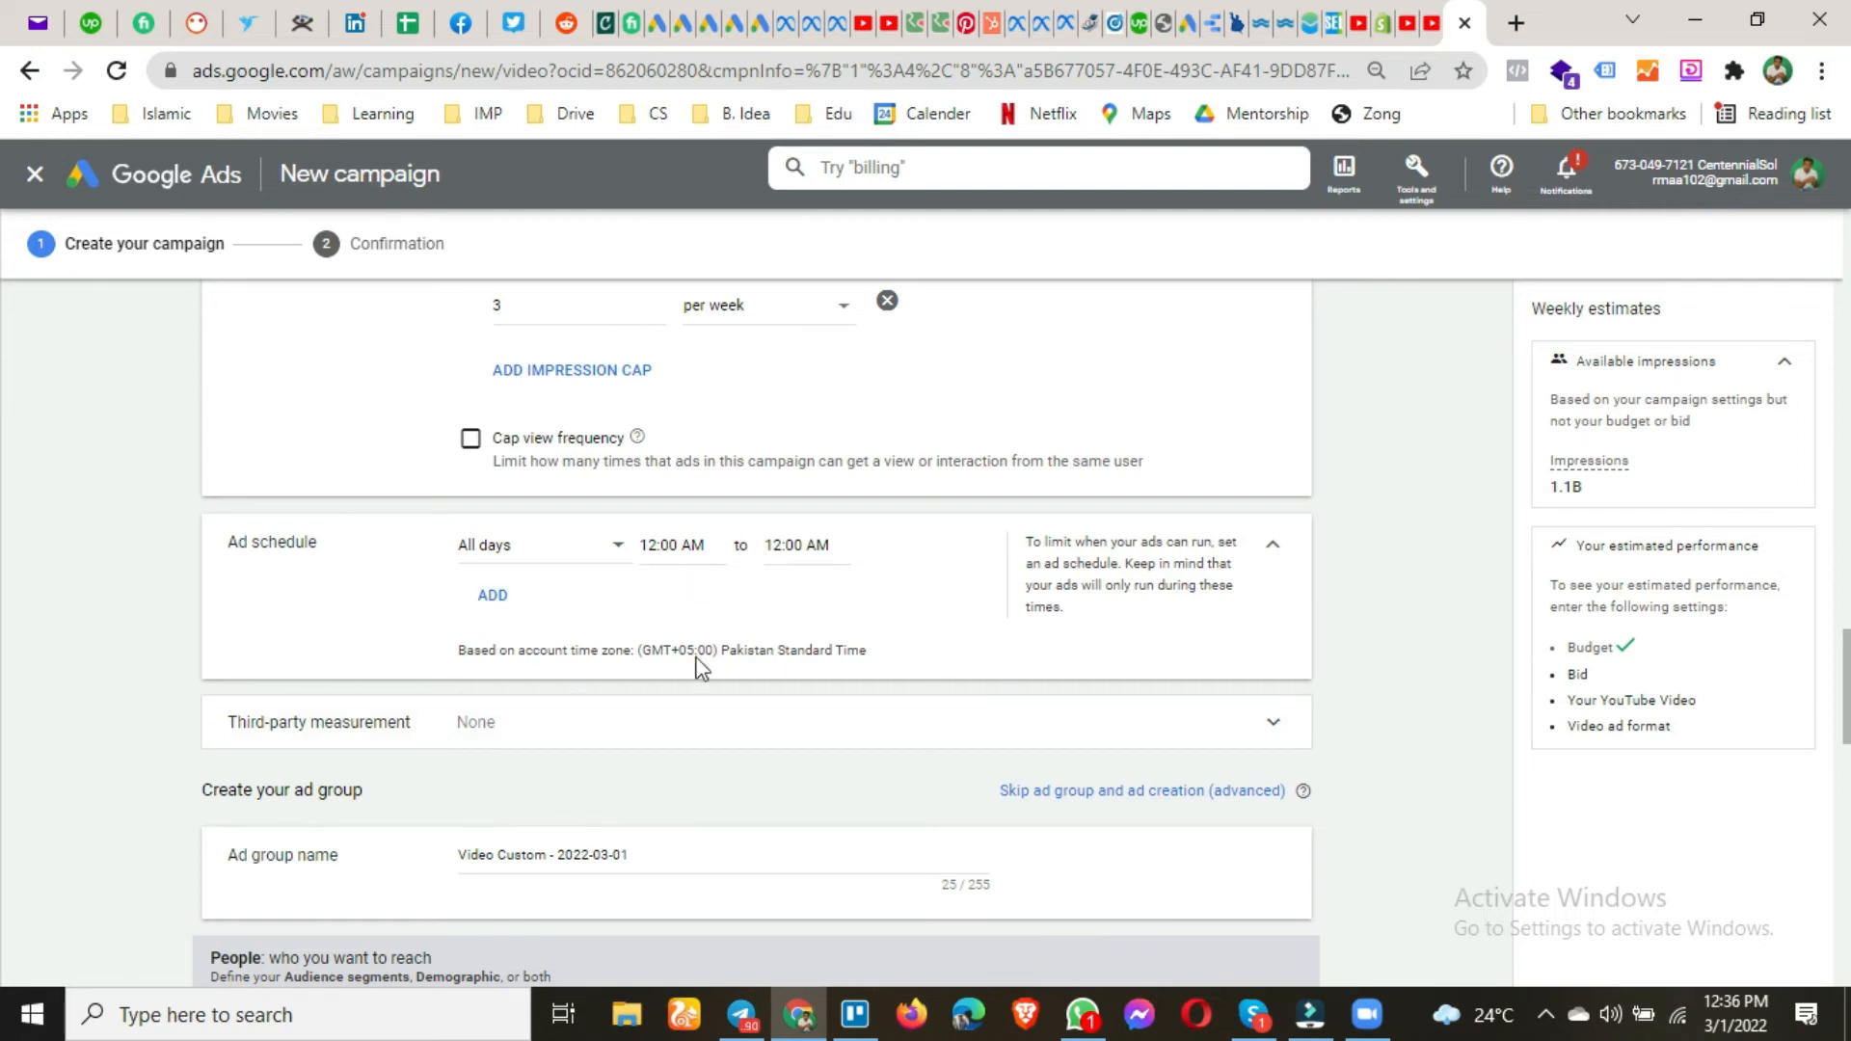
scroll(504, 677, down, 1)
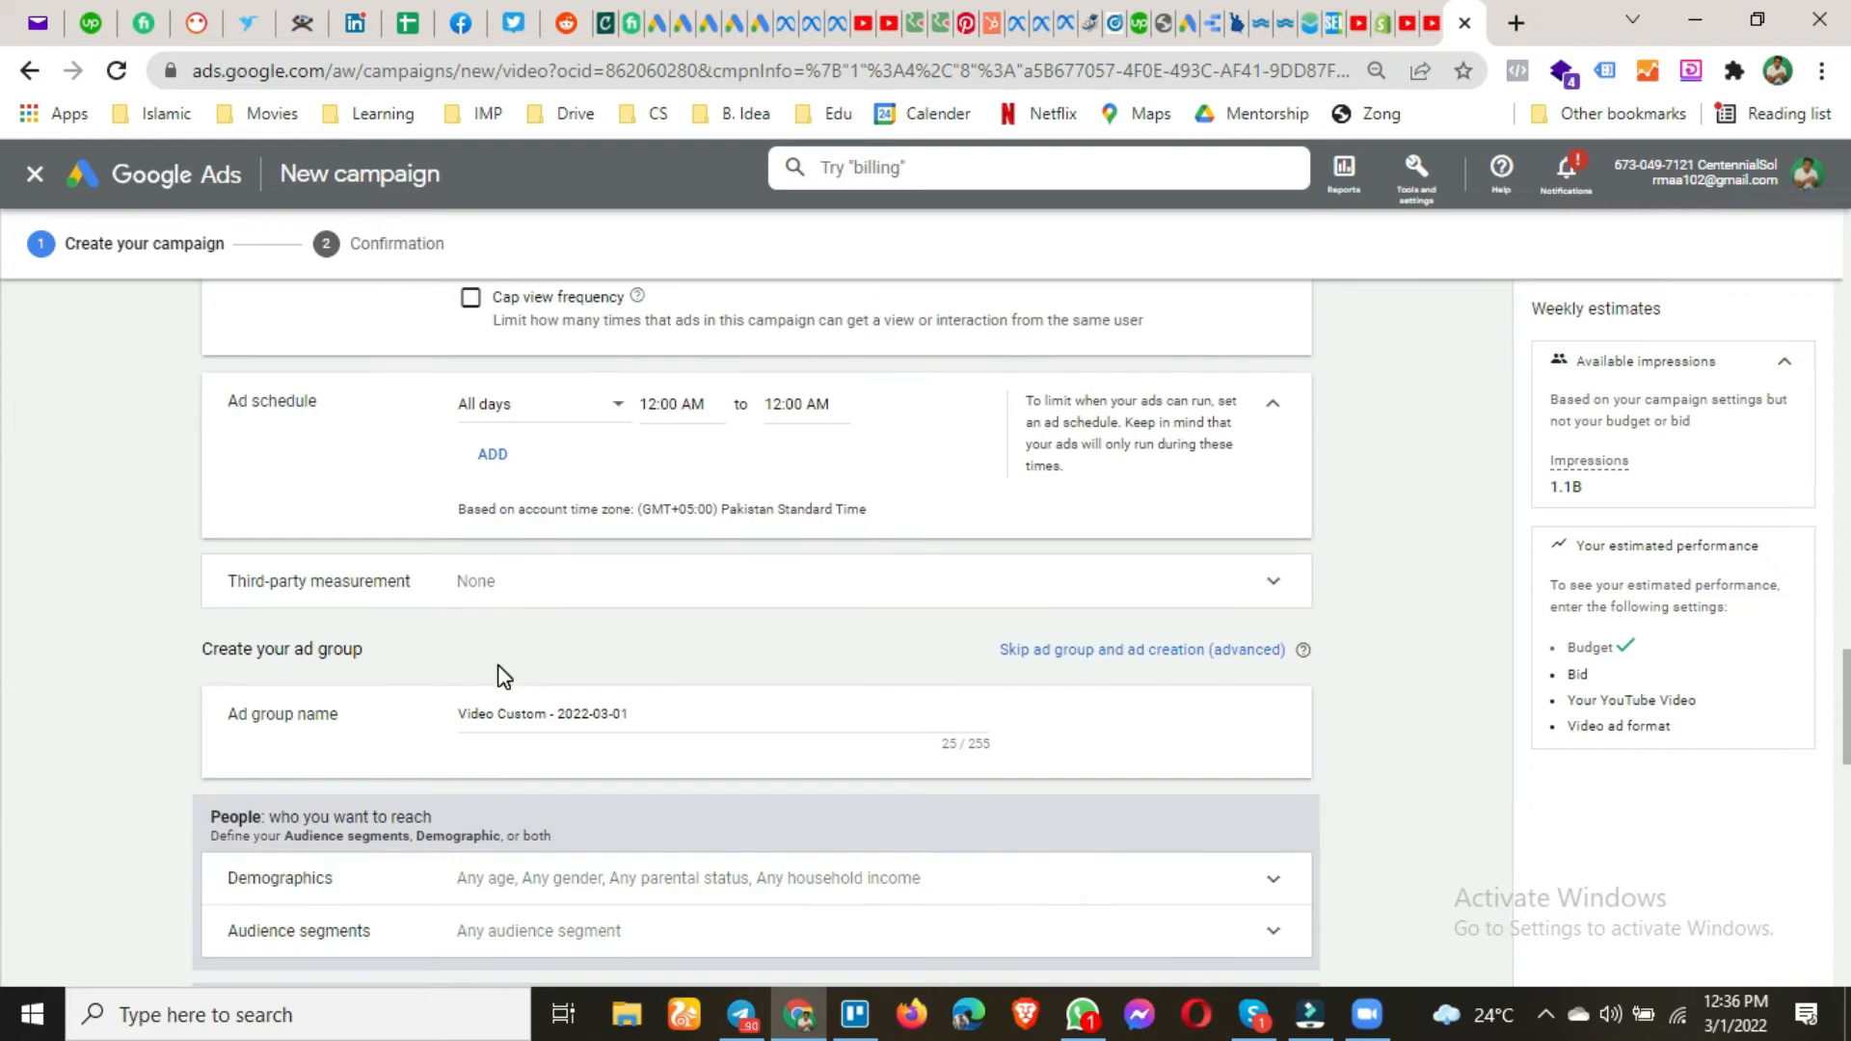
click(839, 580)
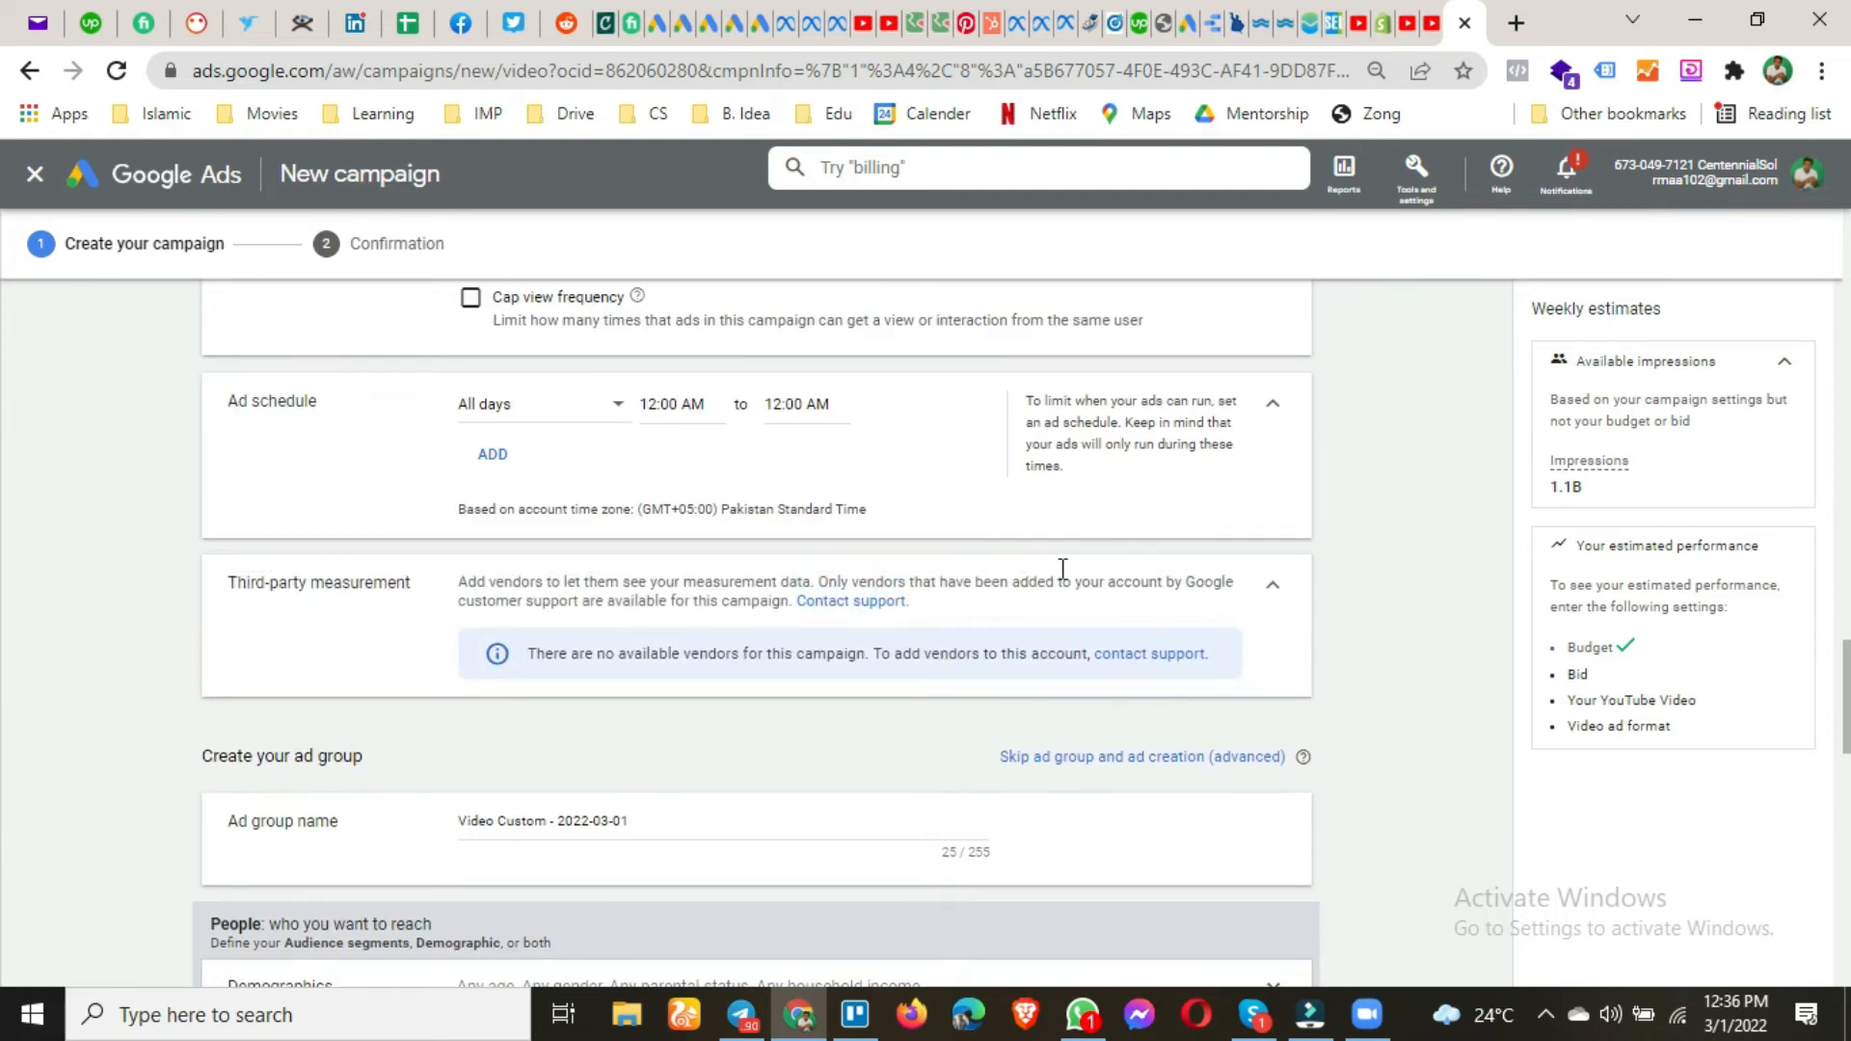
click(1265, 586)
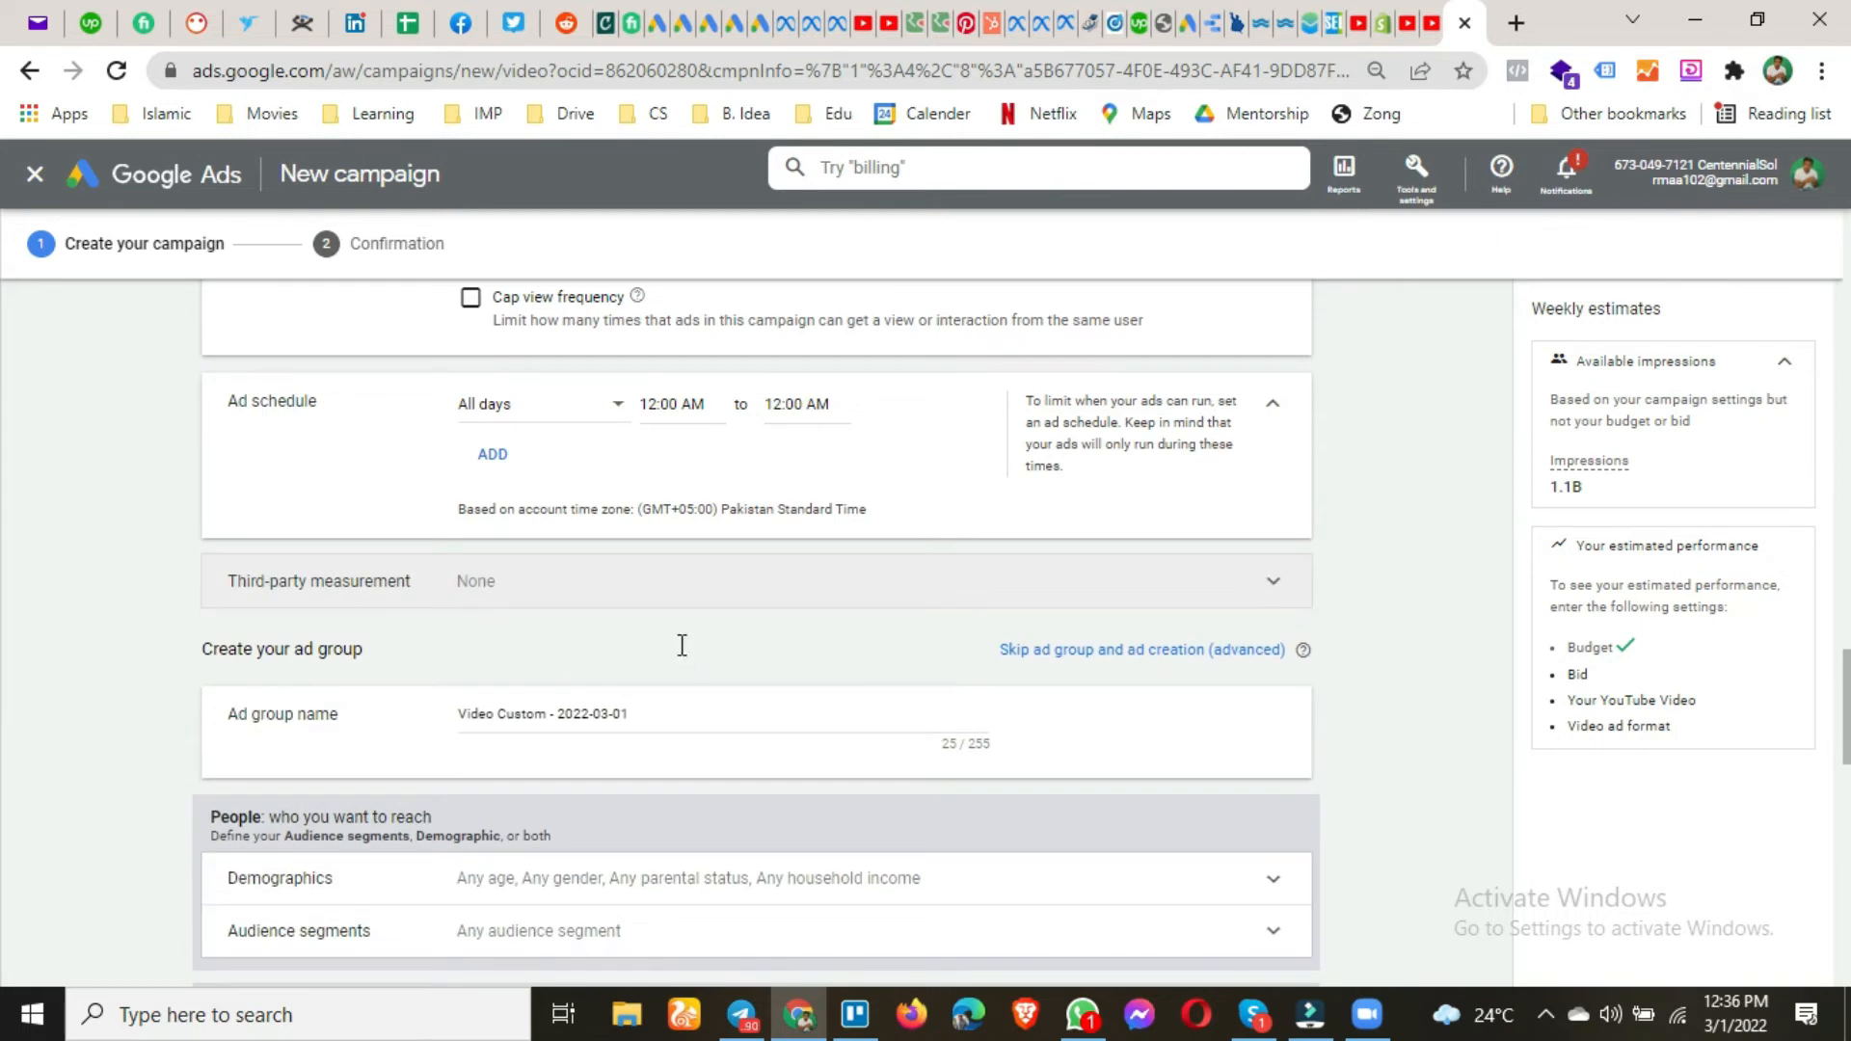
Highlight the ad group name and look at the People and Content targeting sections.
scroll(232, 615, down, 1)
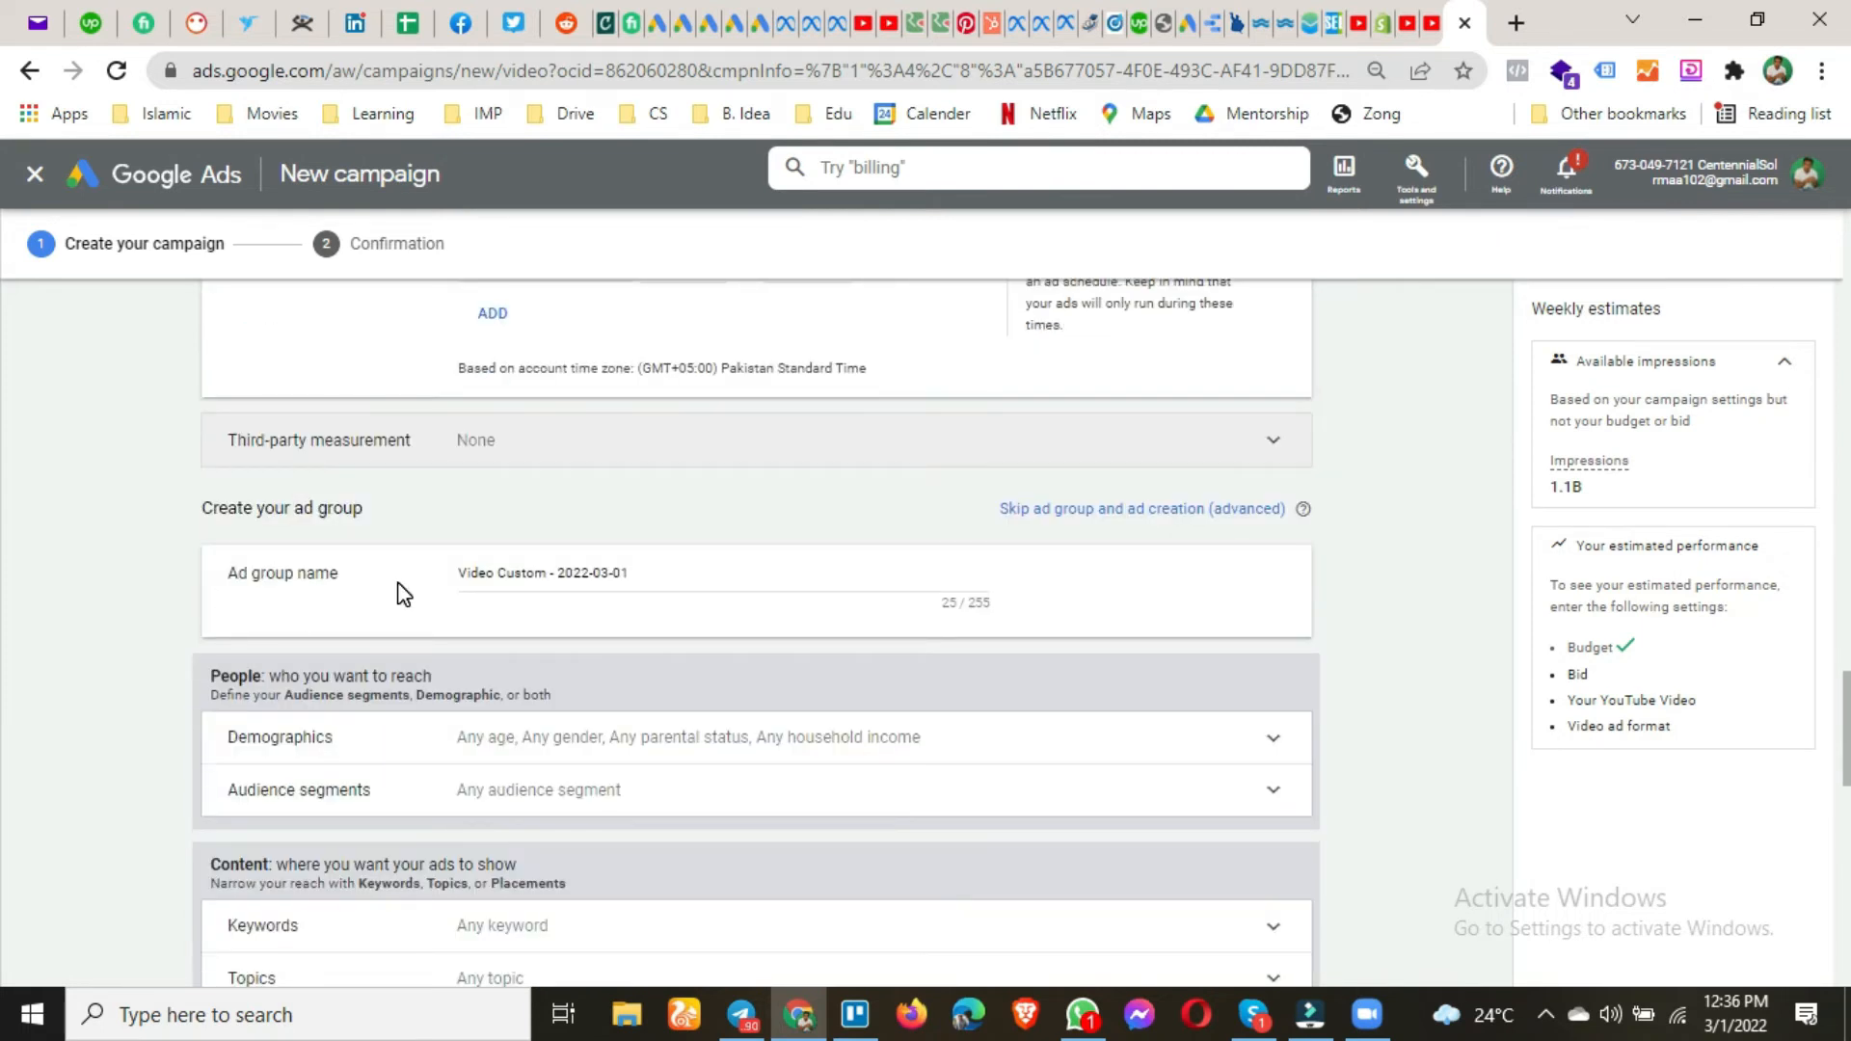
drag(674, 582, 441, 585)
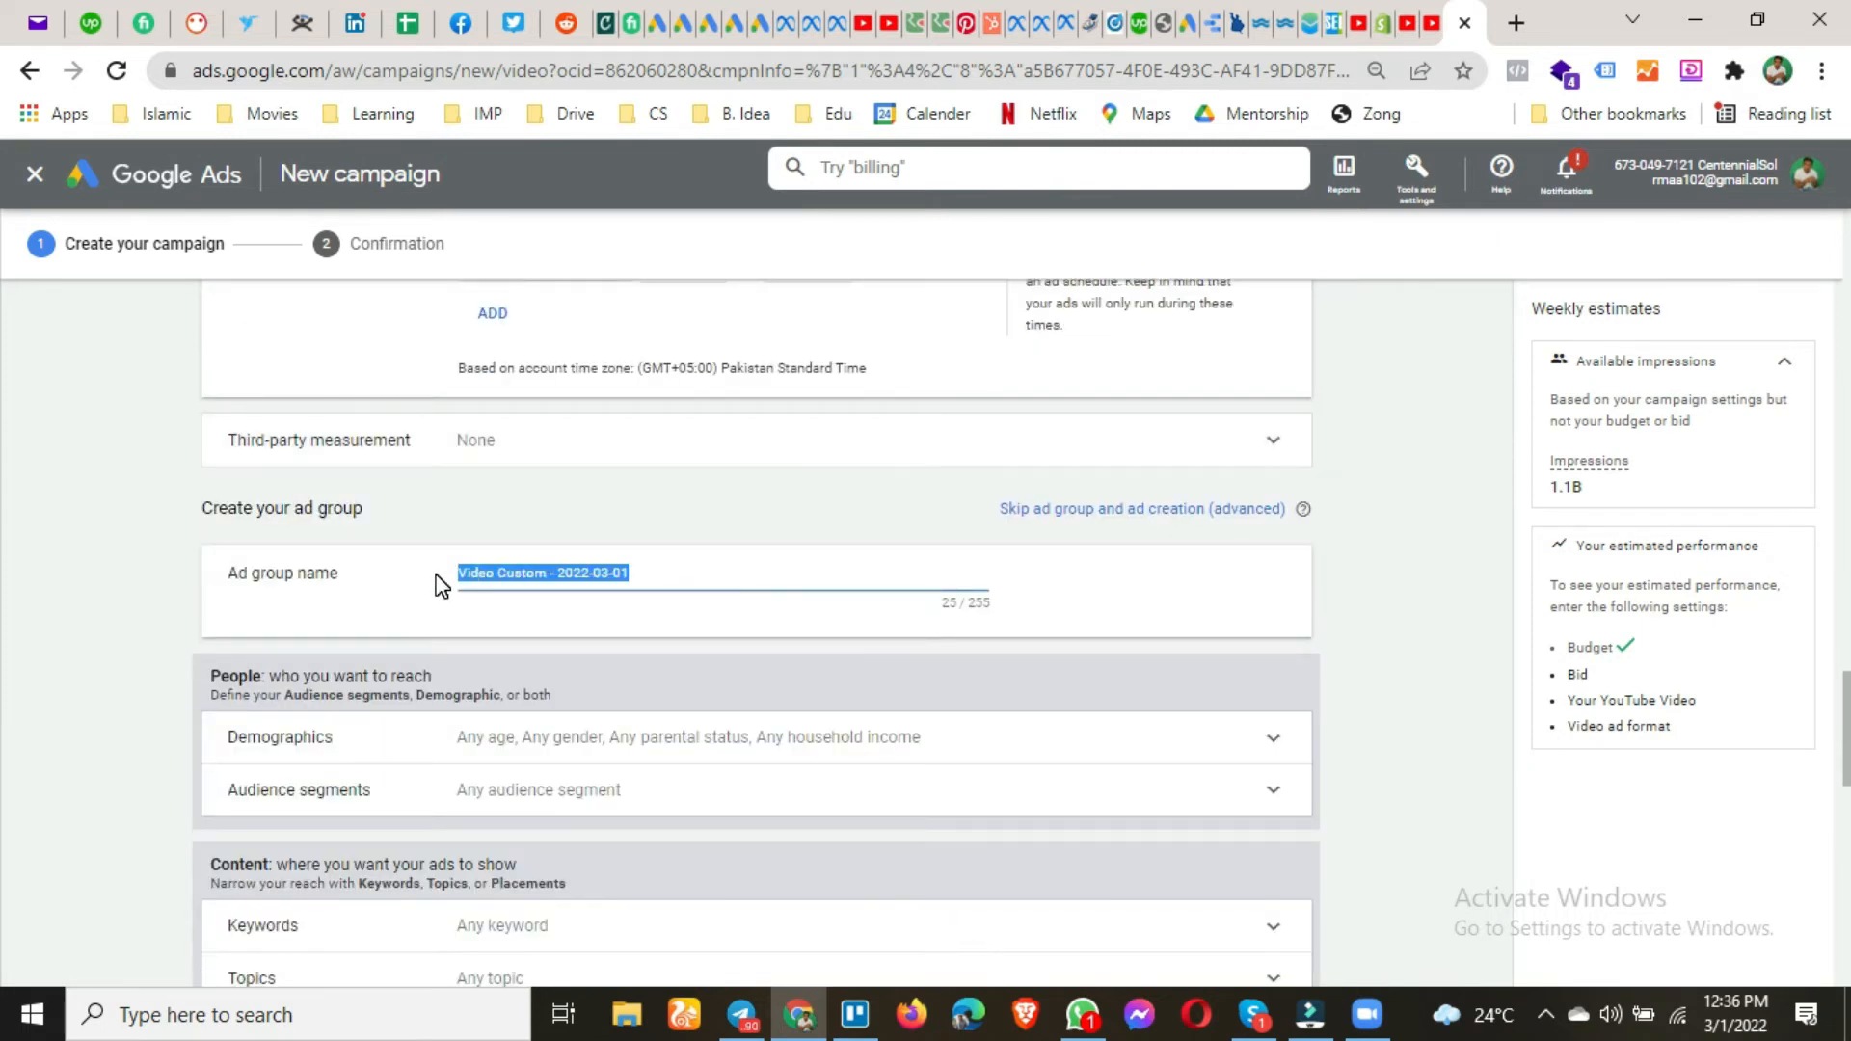
scroll(441, 585, down, 1)
scroll(436, 586, down, 1)
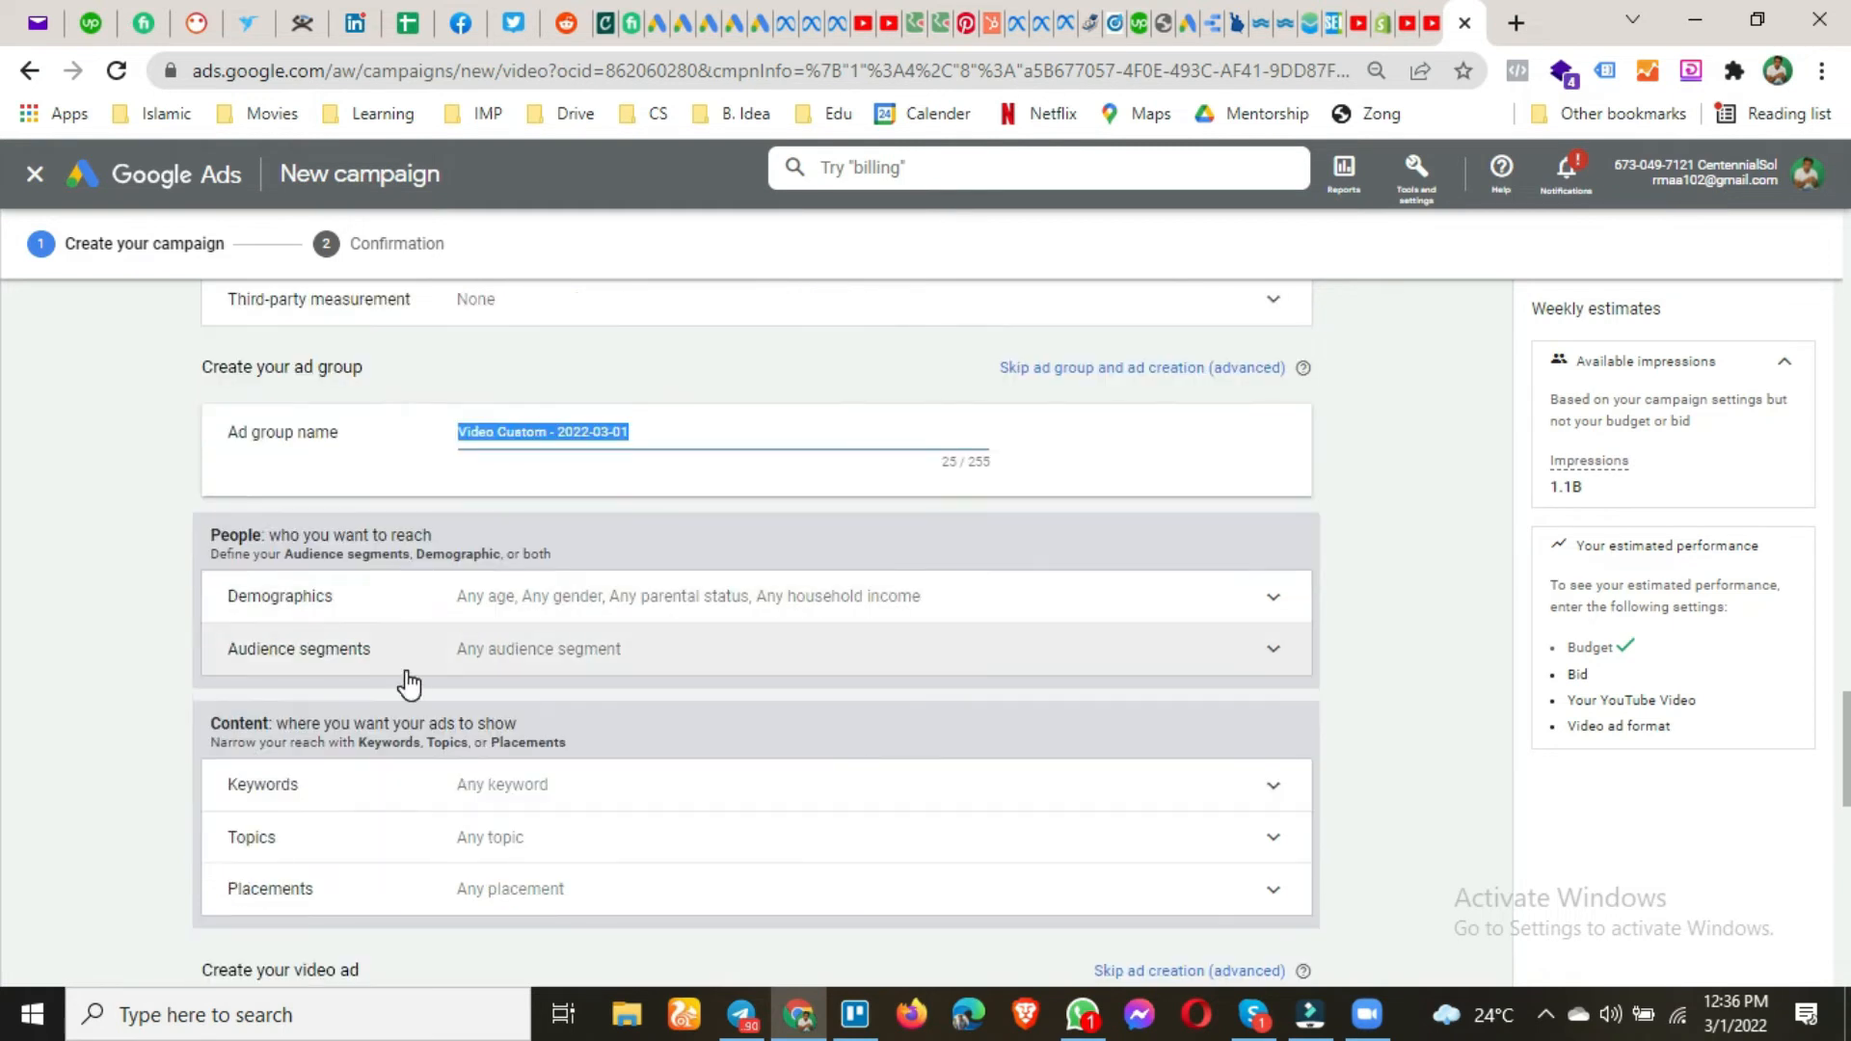
Exclude unknown gender, the ages 55 - 64, 65+ and Unknown, and unknown parental status from the ad group's demographic targeting.
click(625, 590)
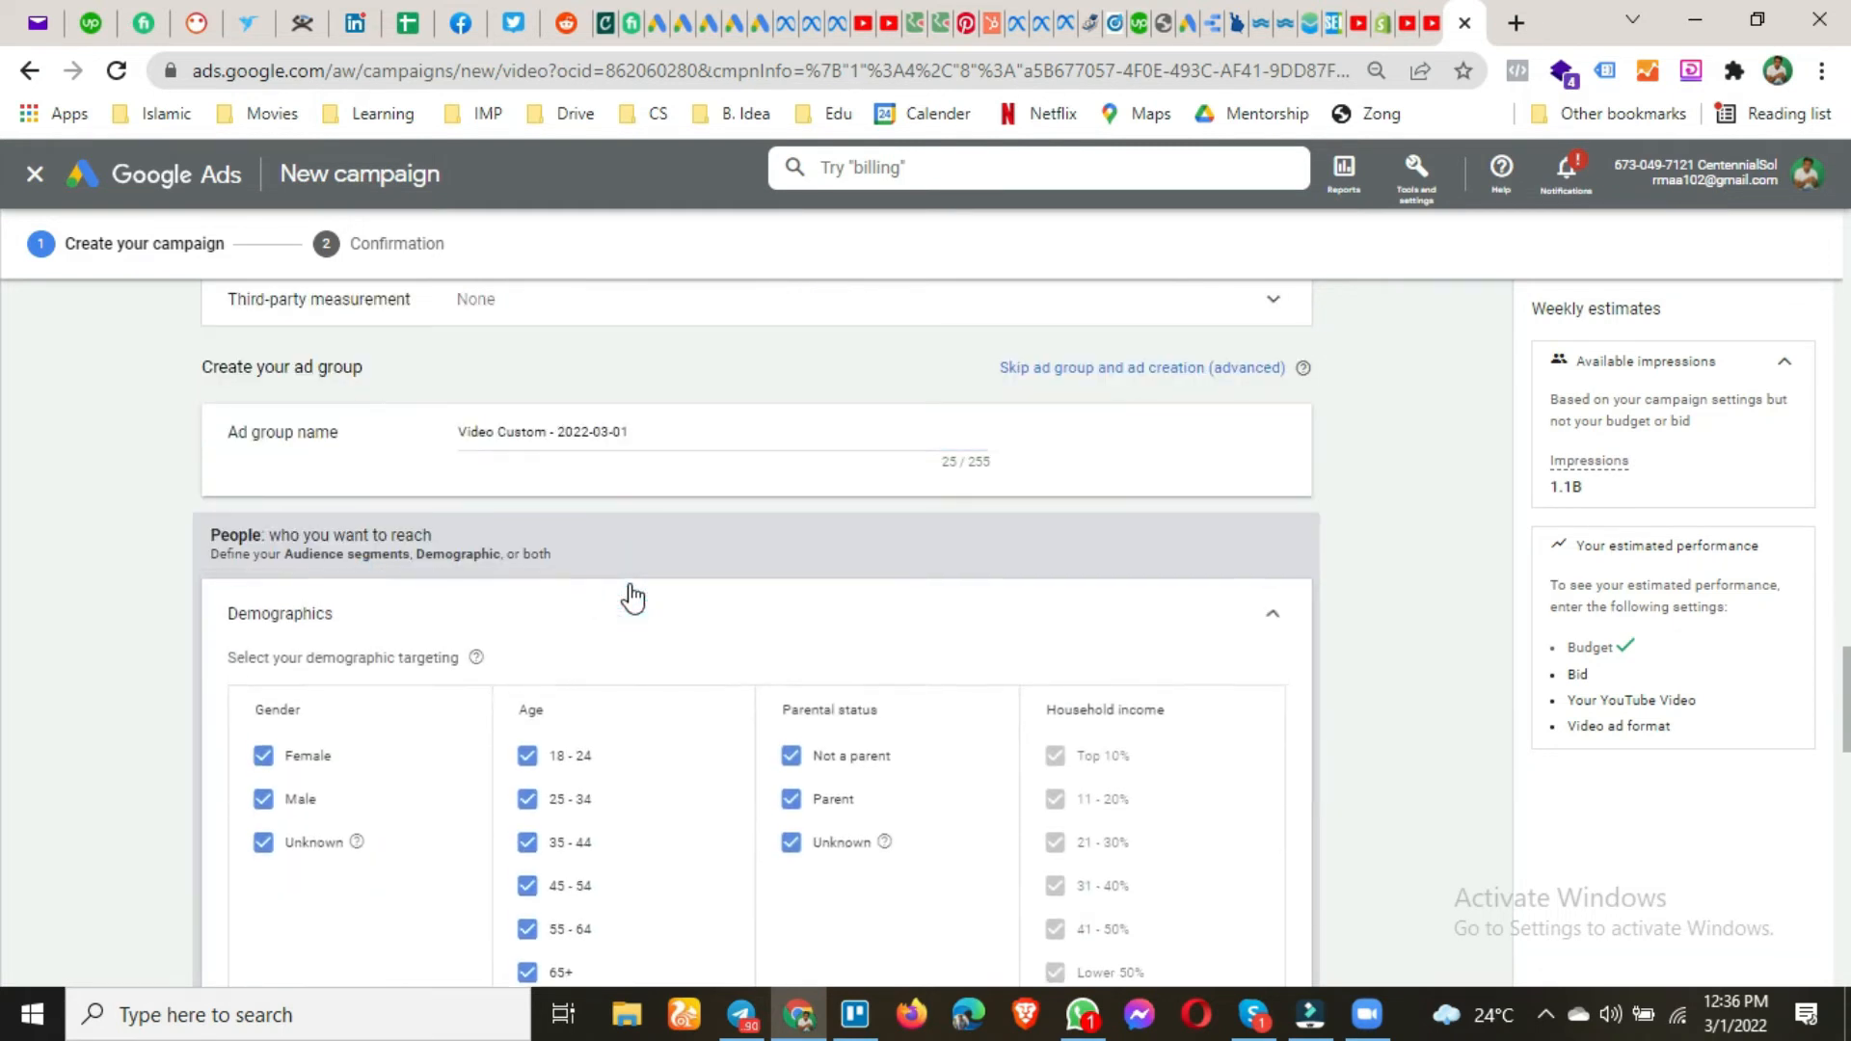
scroll(627, 591, down, 3)
click(262, 636)
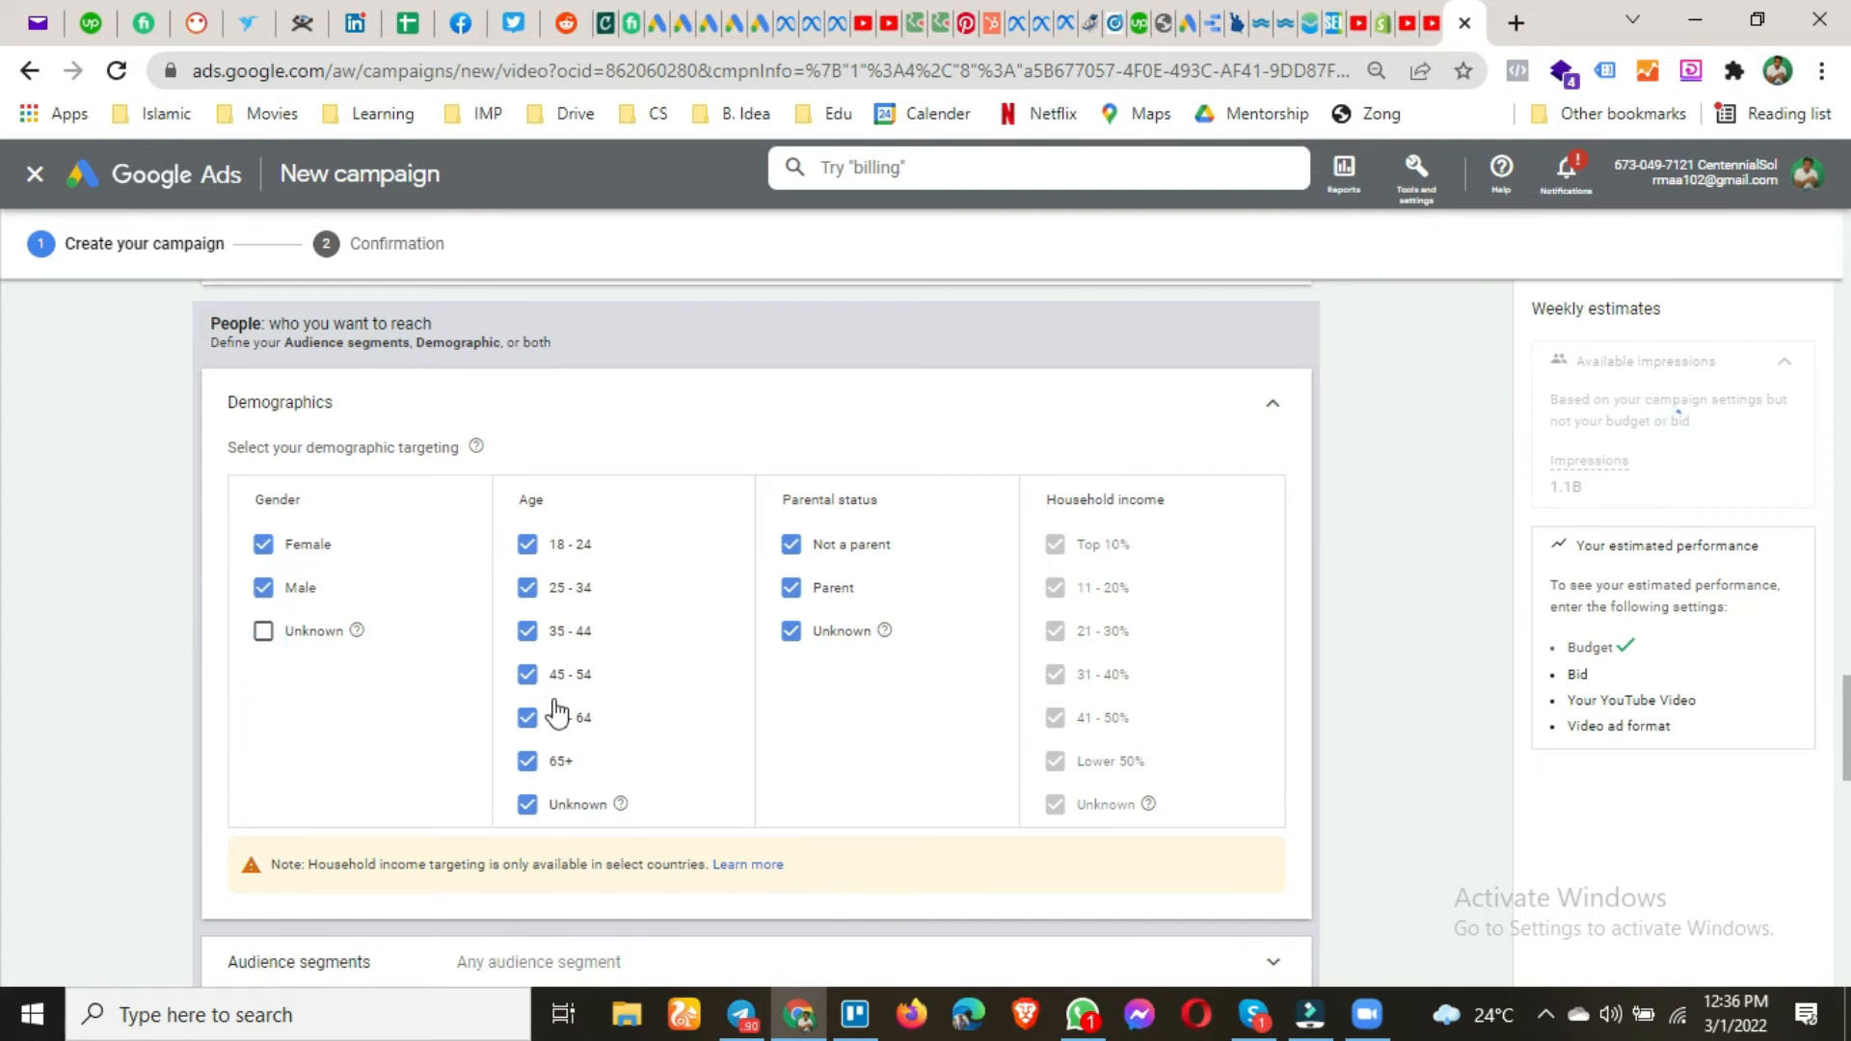
click(527, 808)
click(528, 759)
click(530, 724)
click(792, 637)
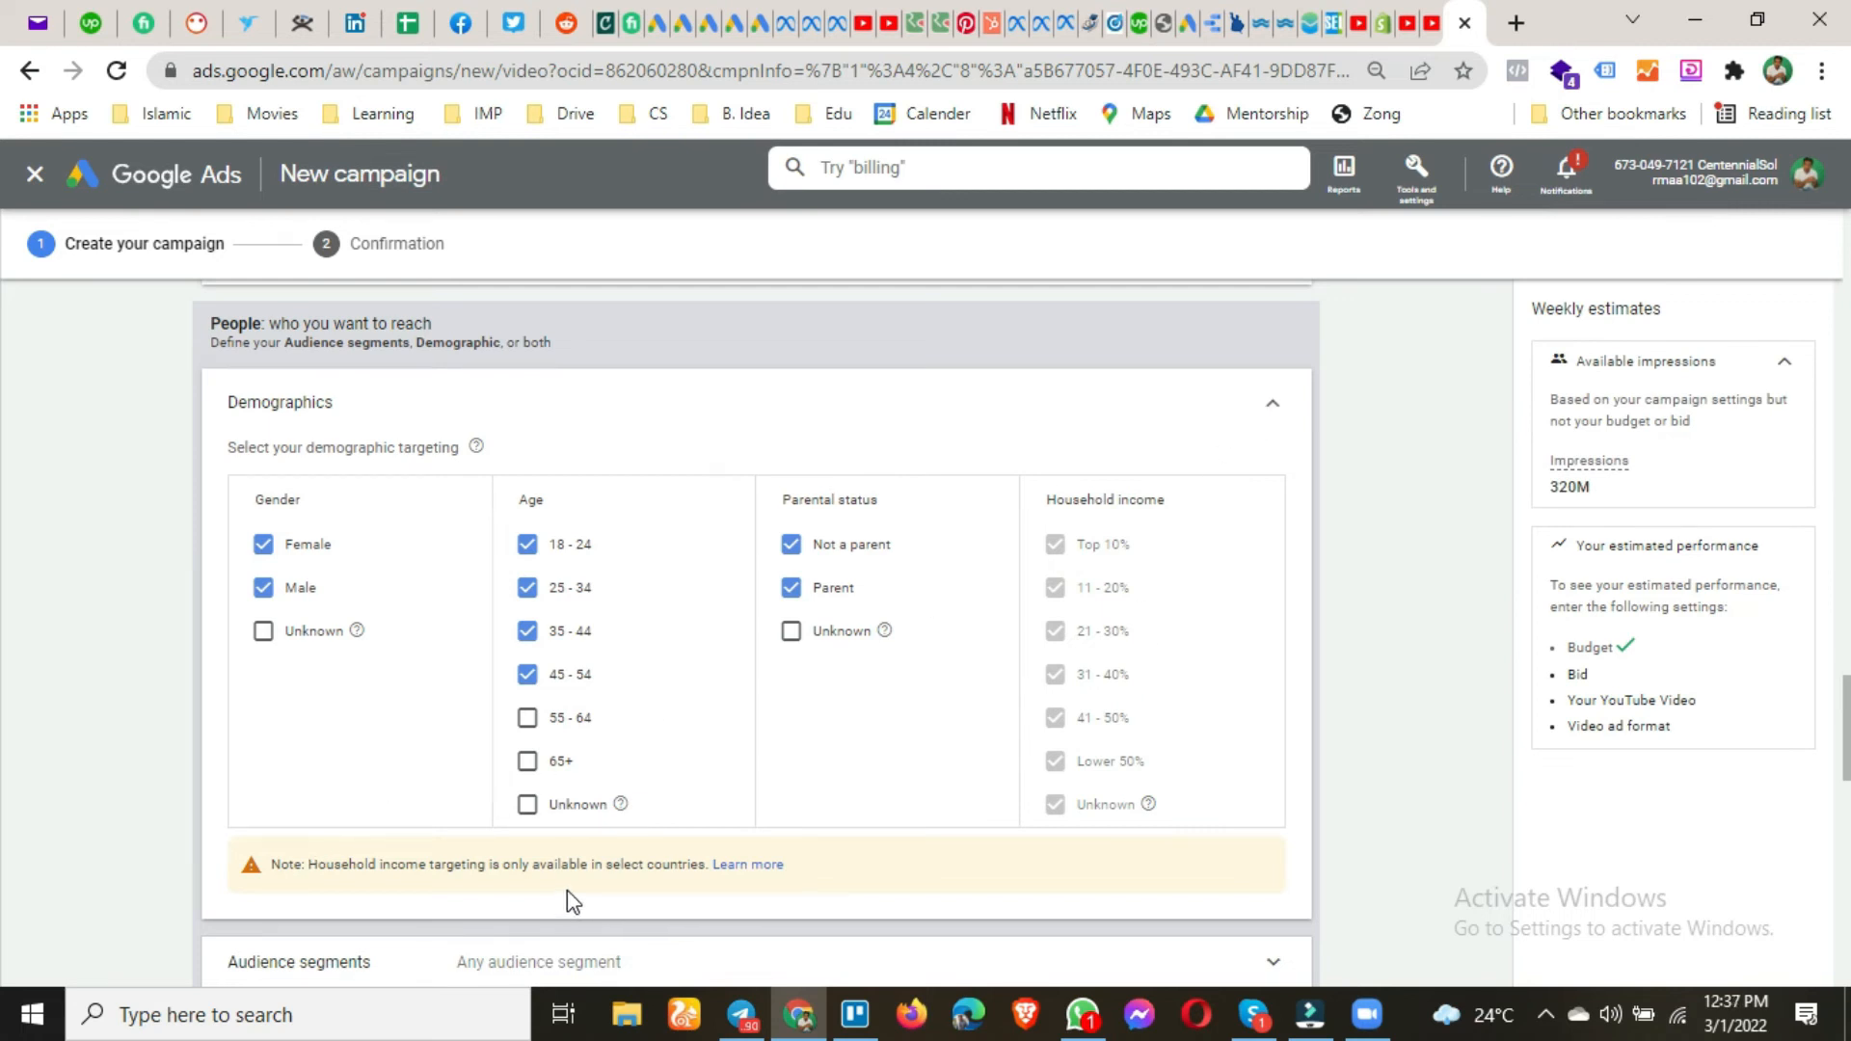
click(1276, 404)
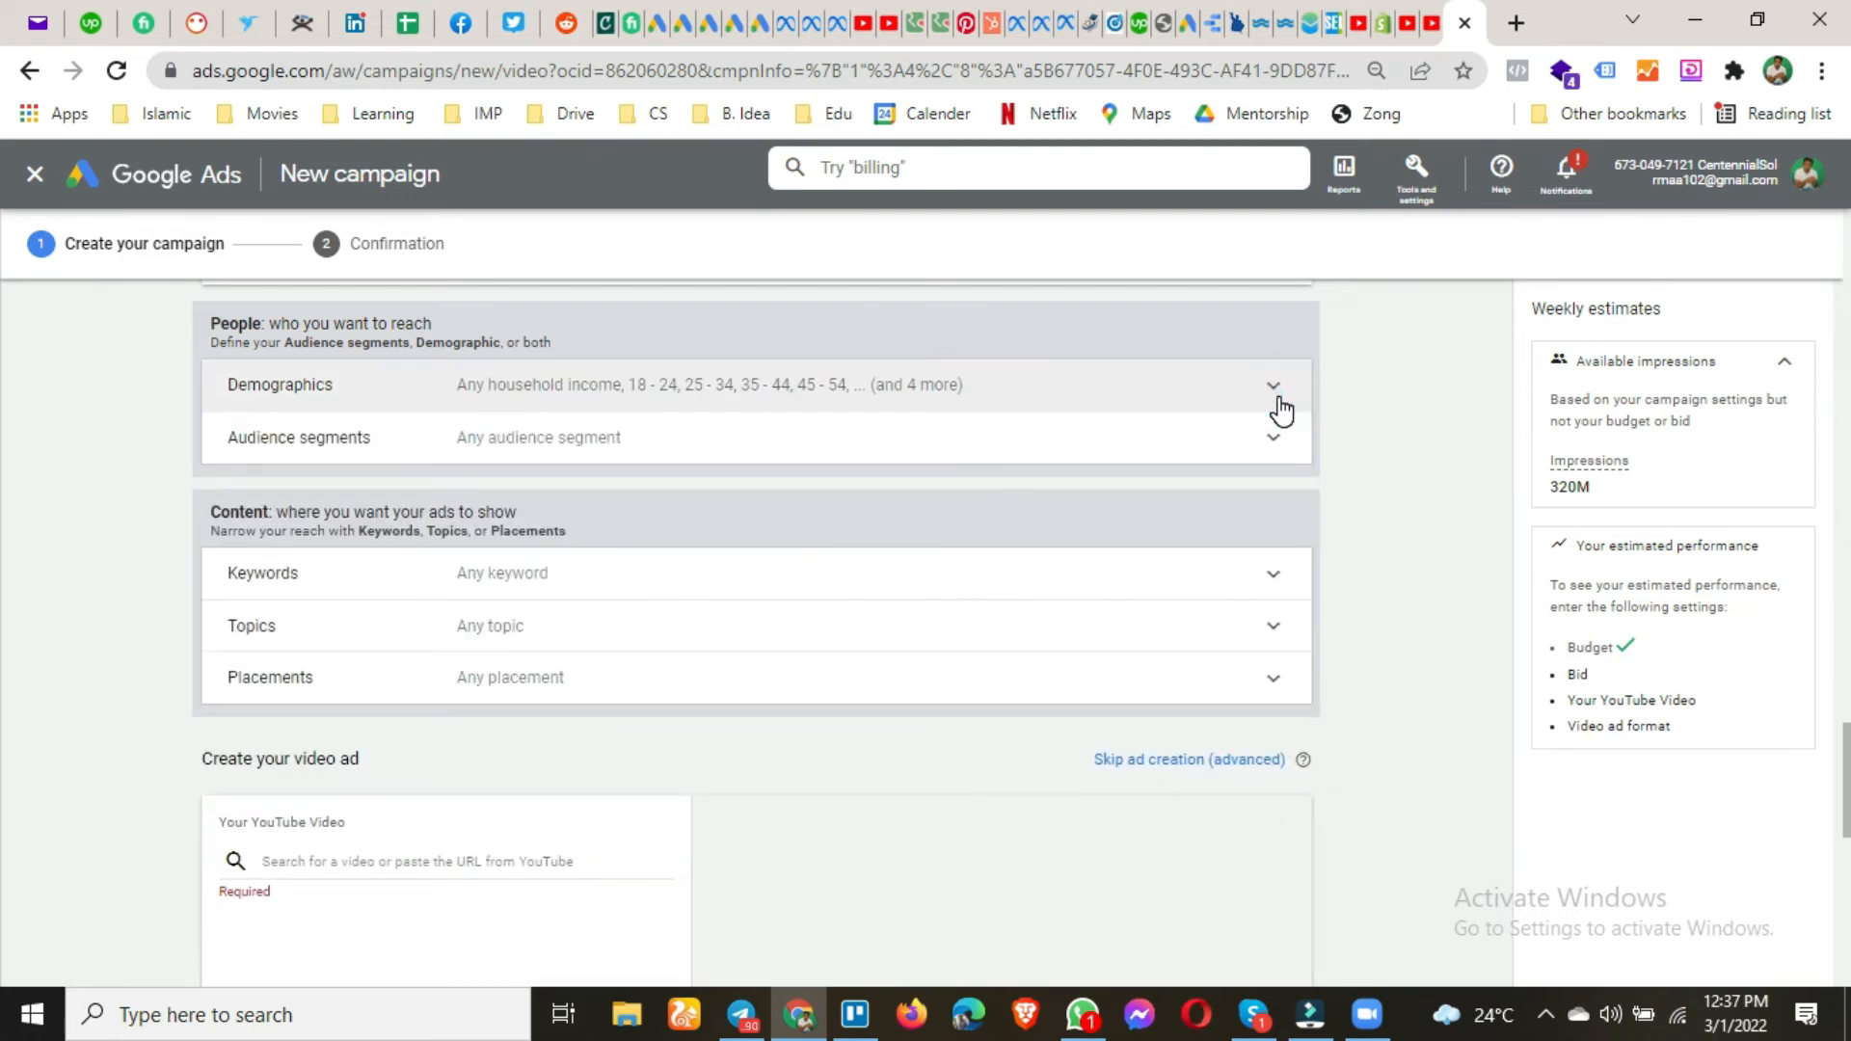
Examine the Keywords targeting fields and browse the full list of Topics categories in the Content section.
click(1063, 567)
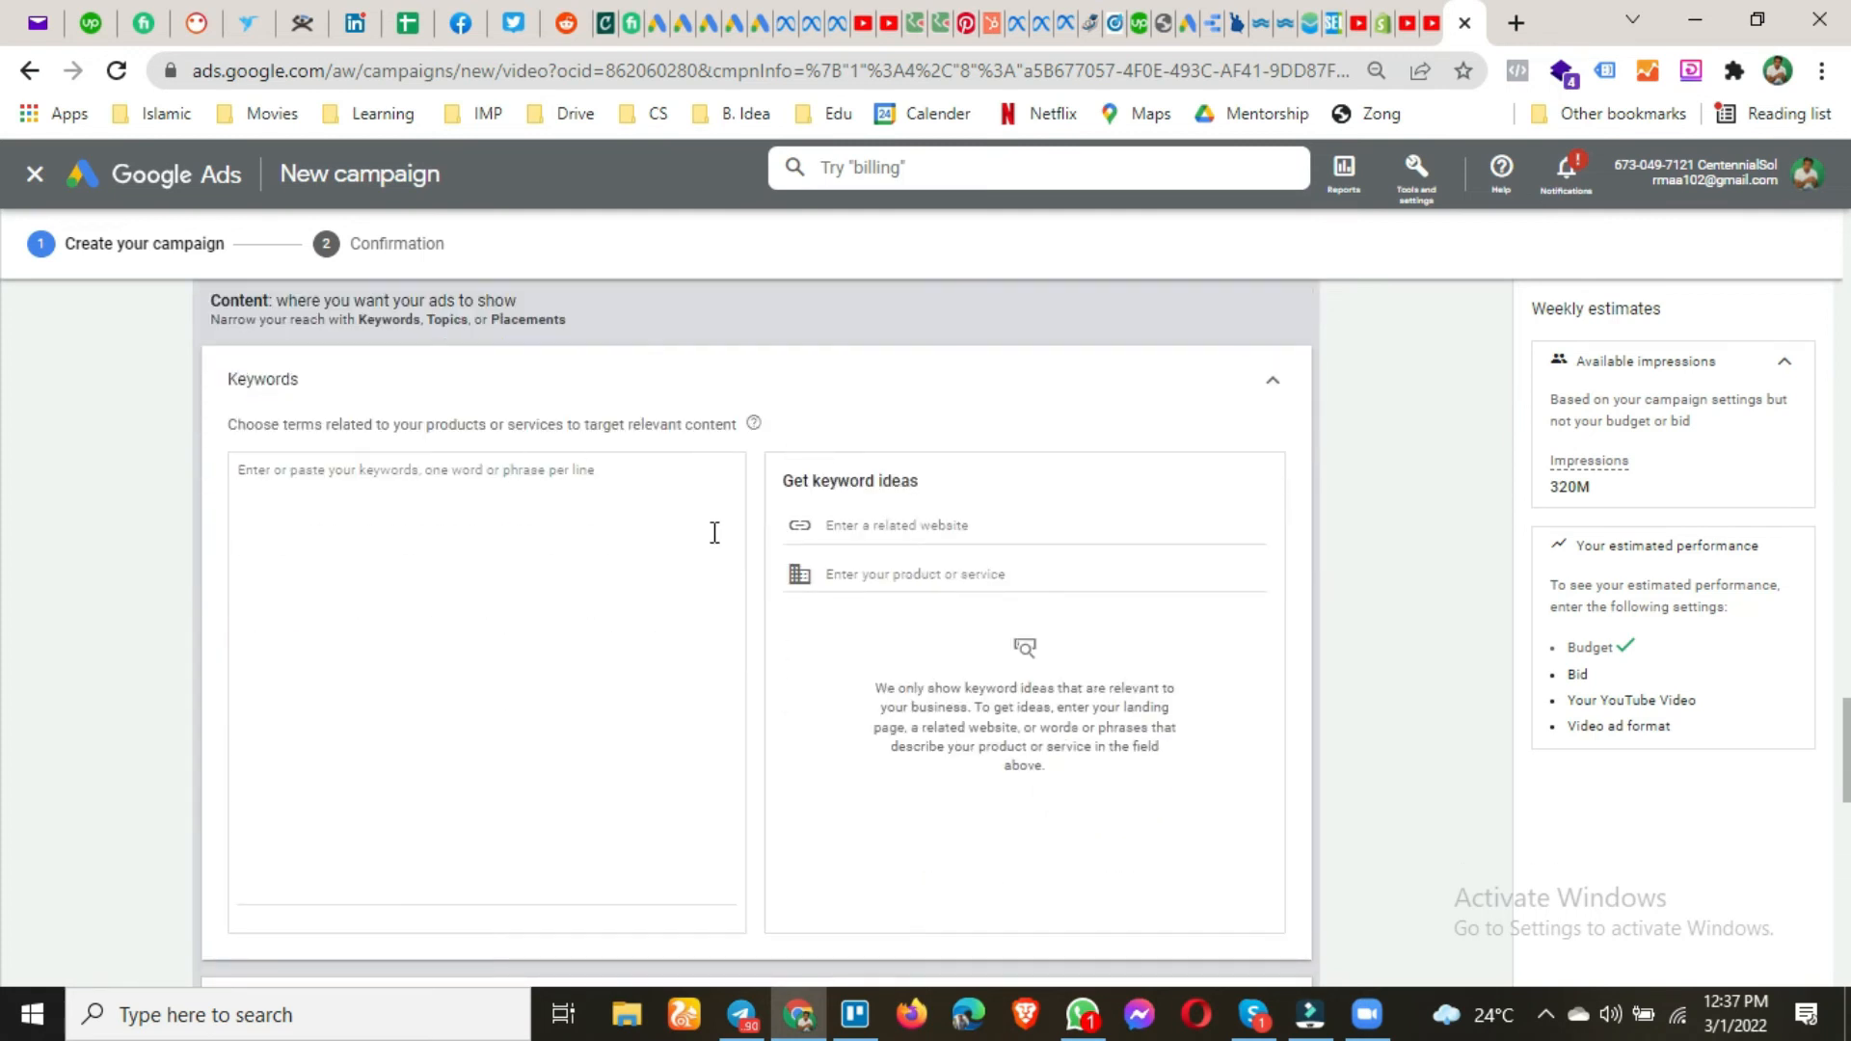
click(1273, 383)
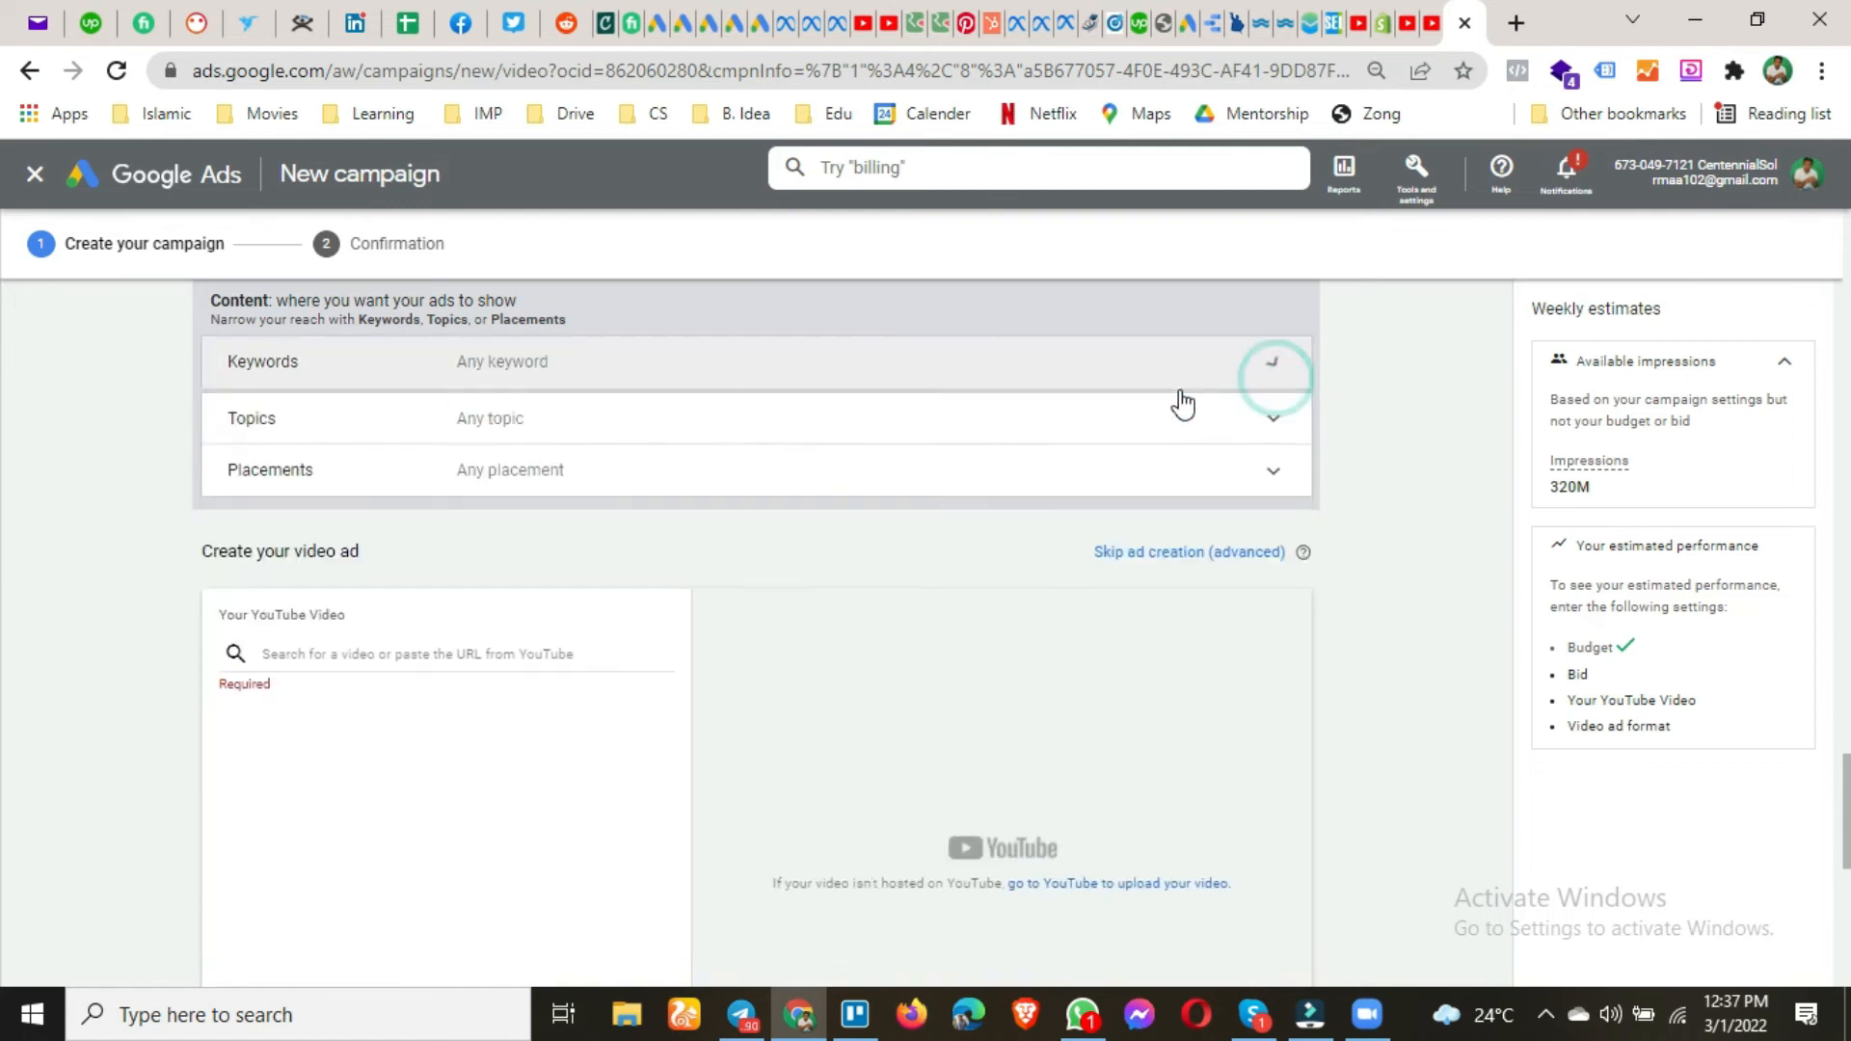
click(592, 430)
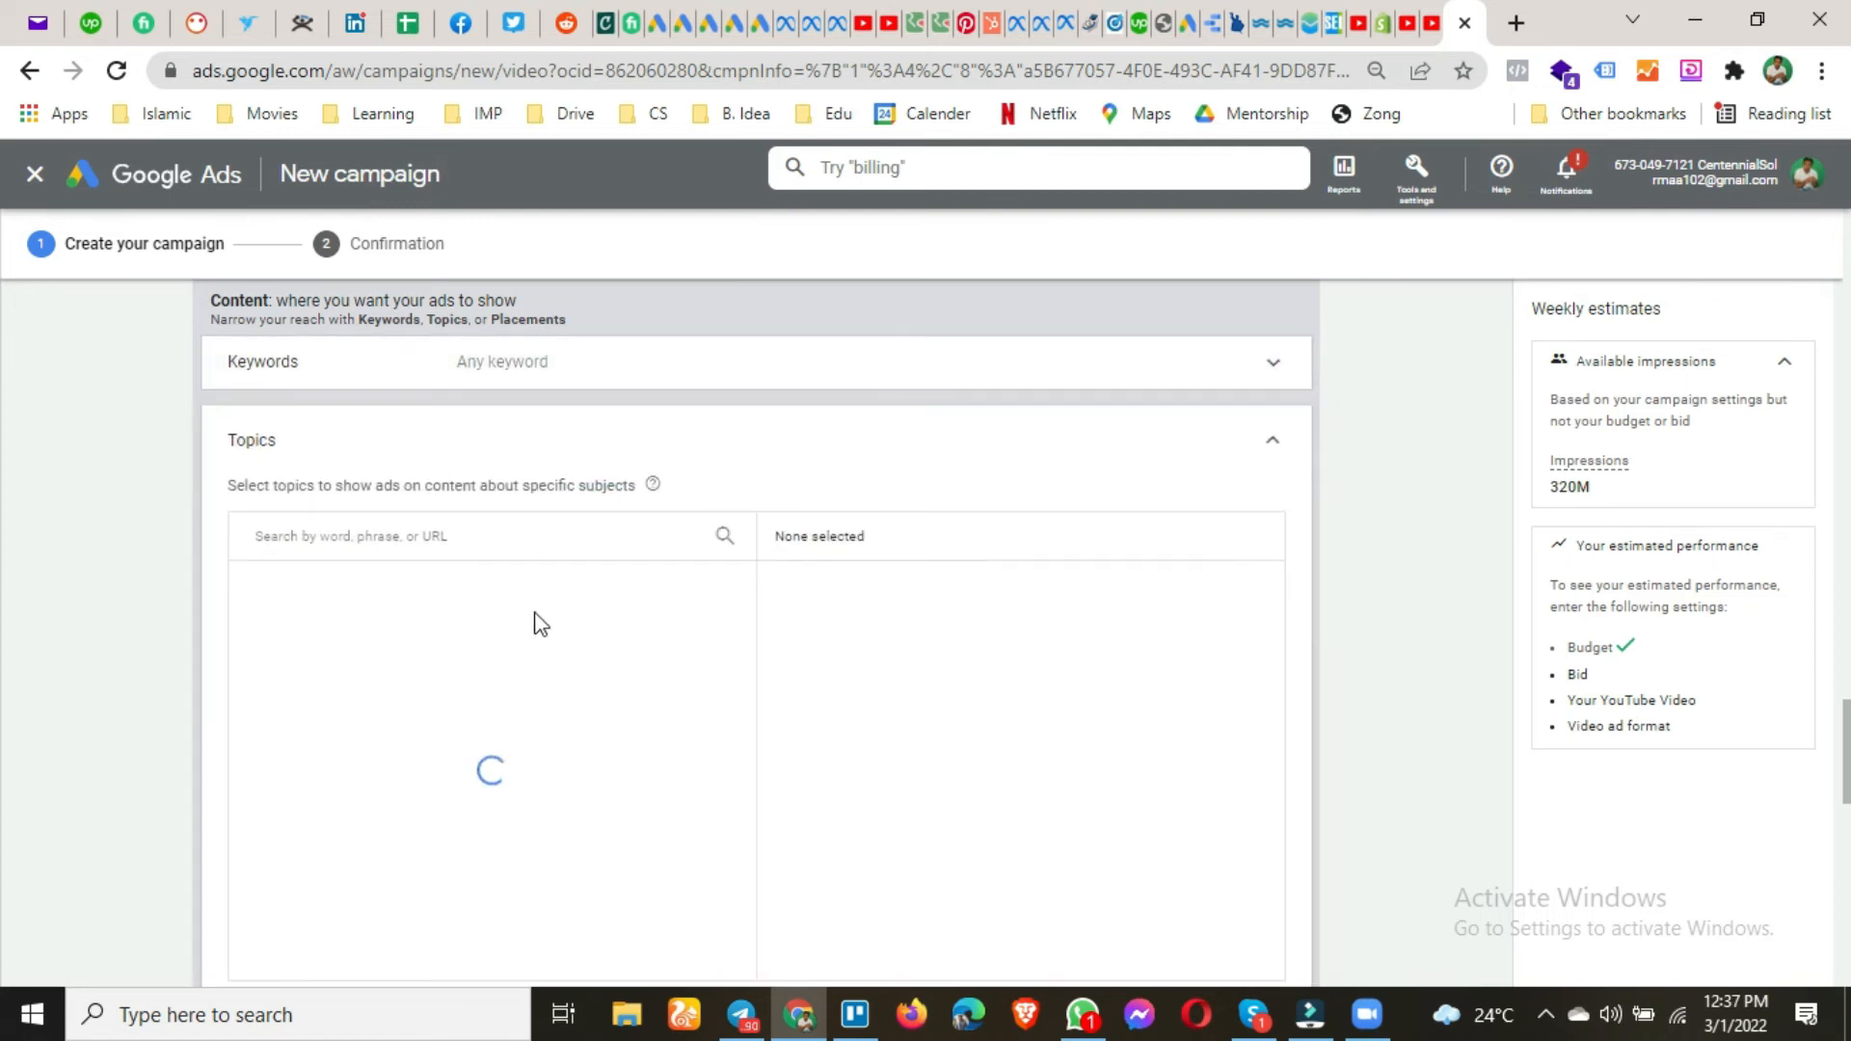
scroll(614, 695, down, 1)
scroll(613, 695, up, 1)
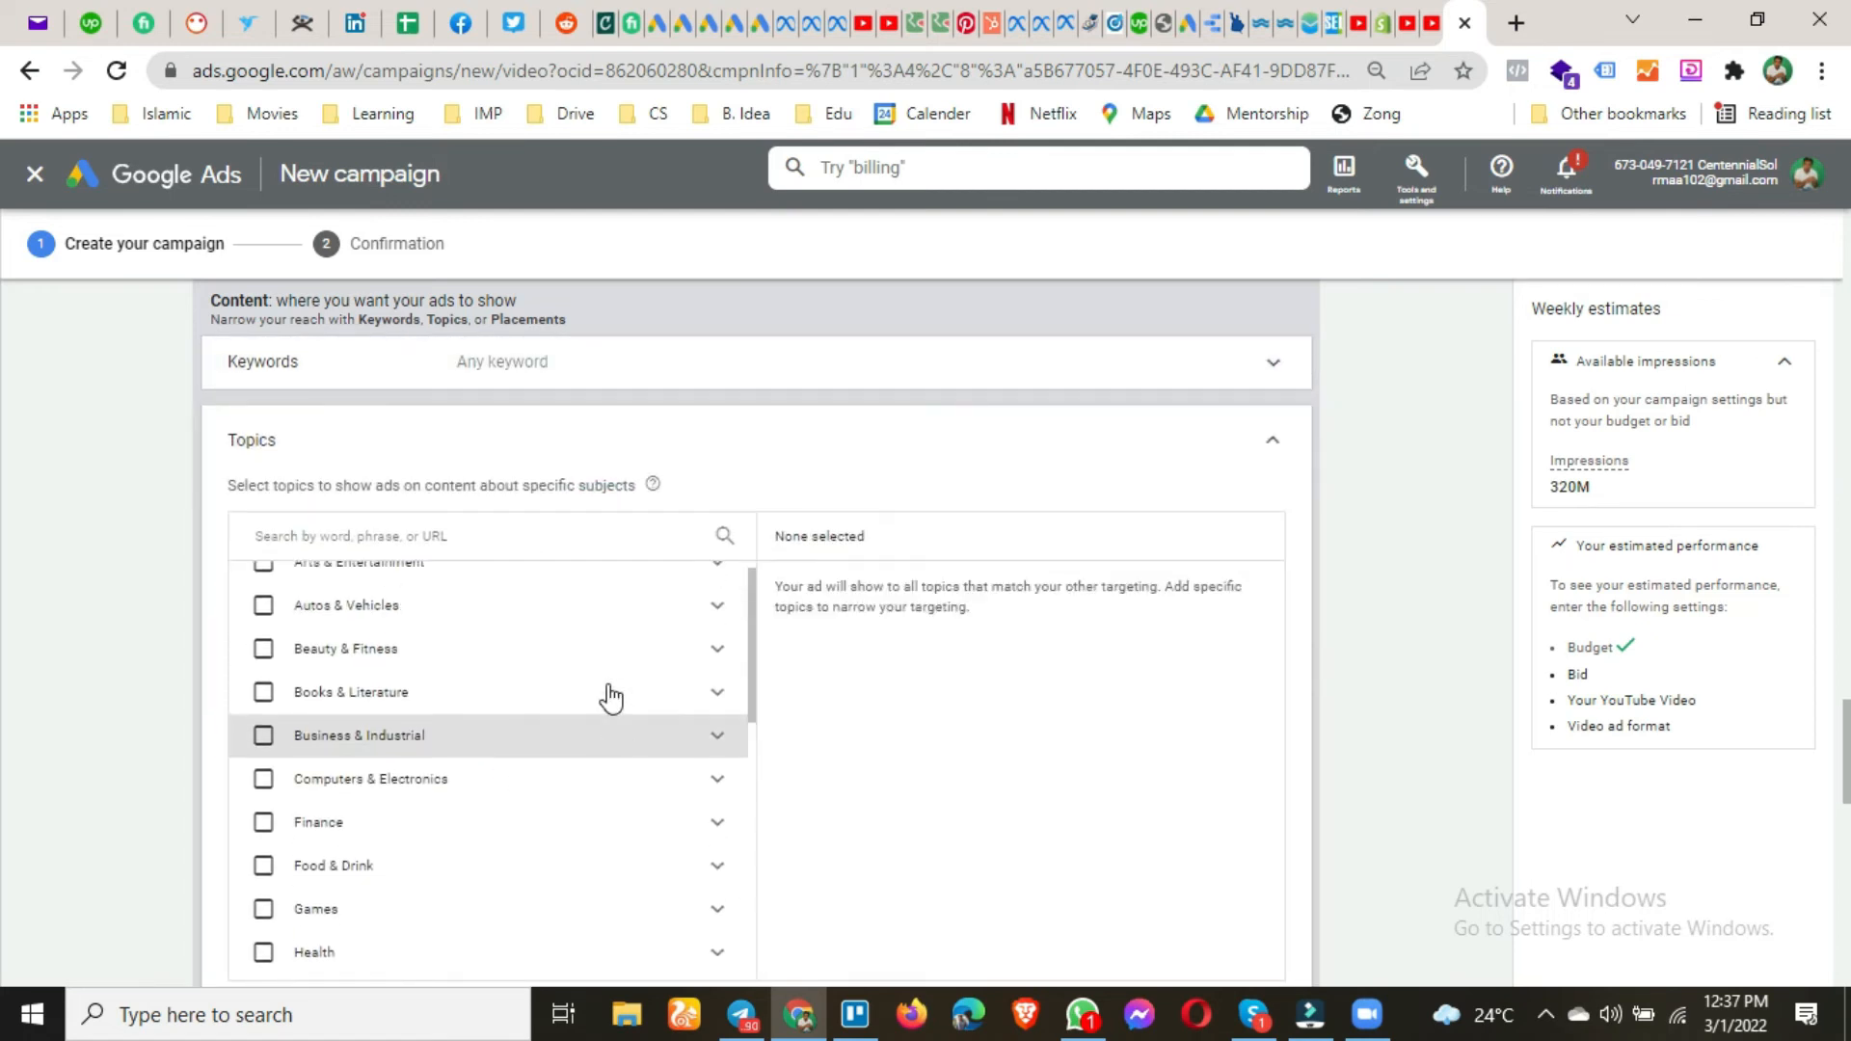
scroll(356, 872, down, 5)
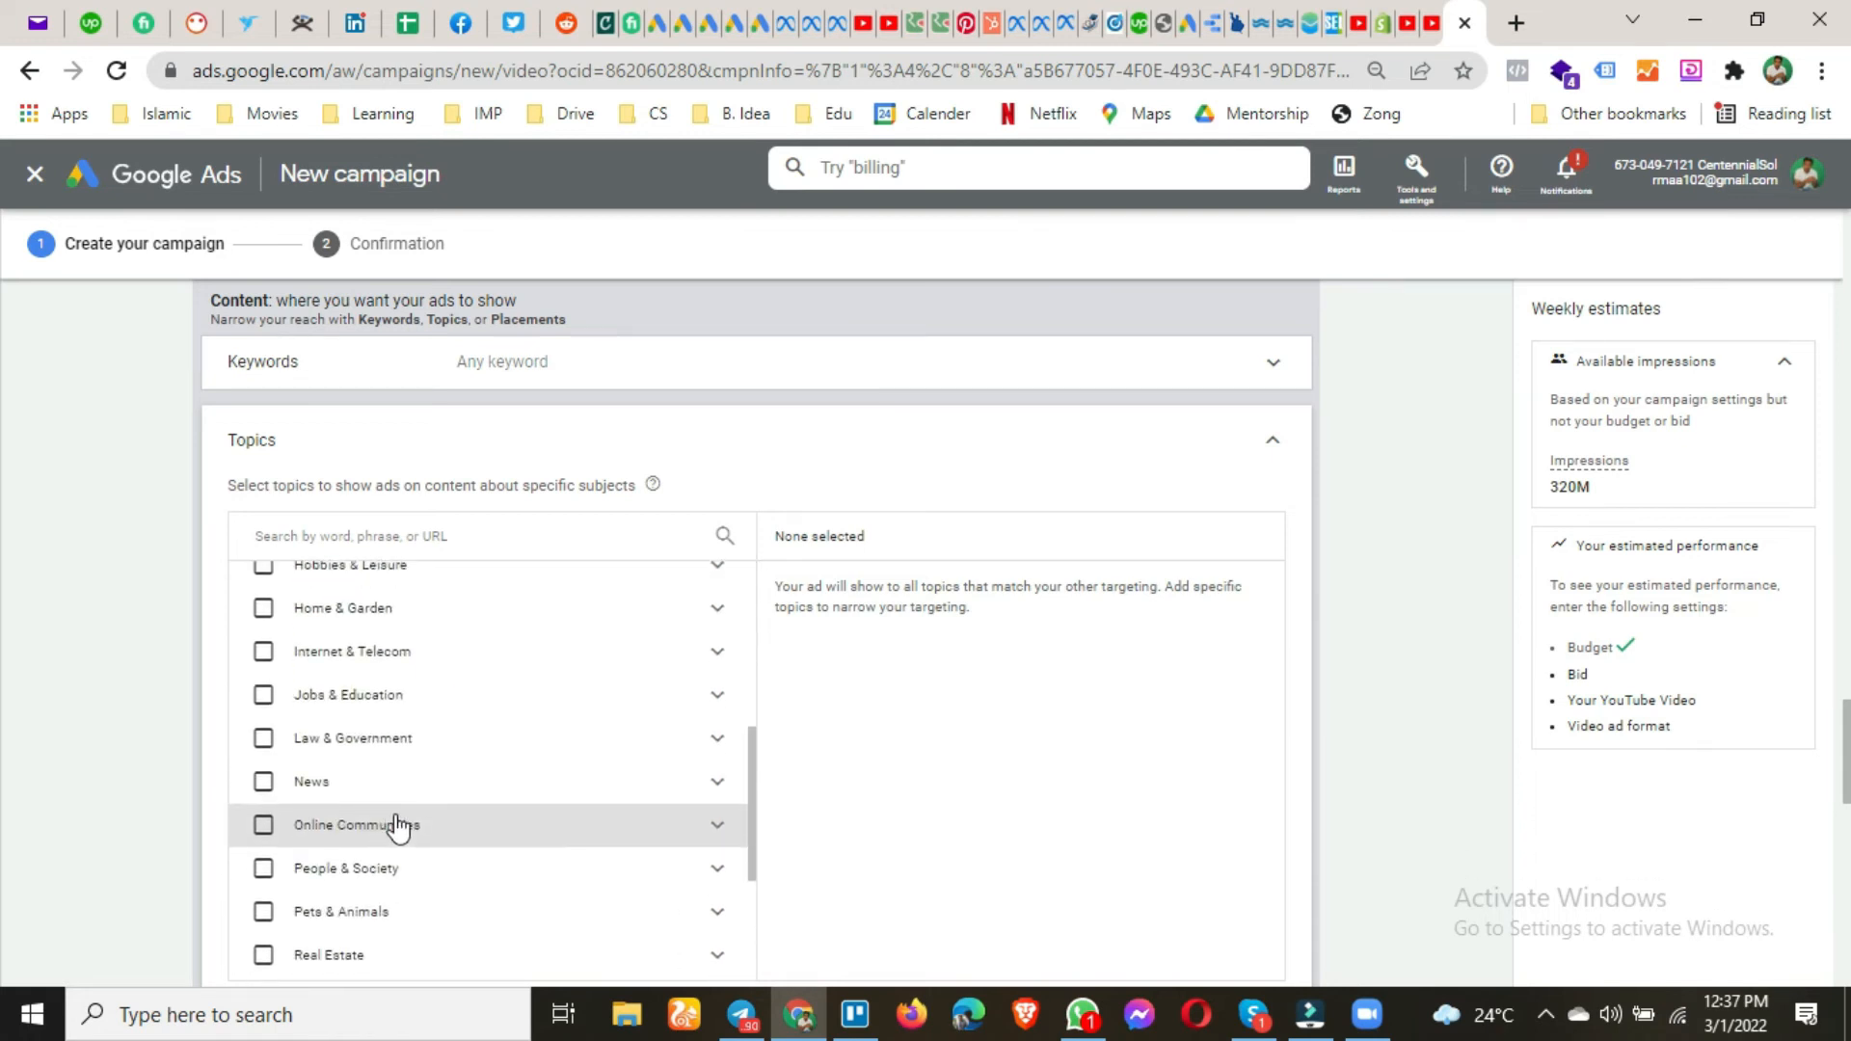
scroll(455, 773, down, 3)
scroll(451, 779, down, 1)
scroll(516, 702, up, 6)
scroll(514, 707, up, 1)
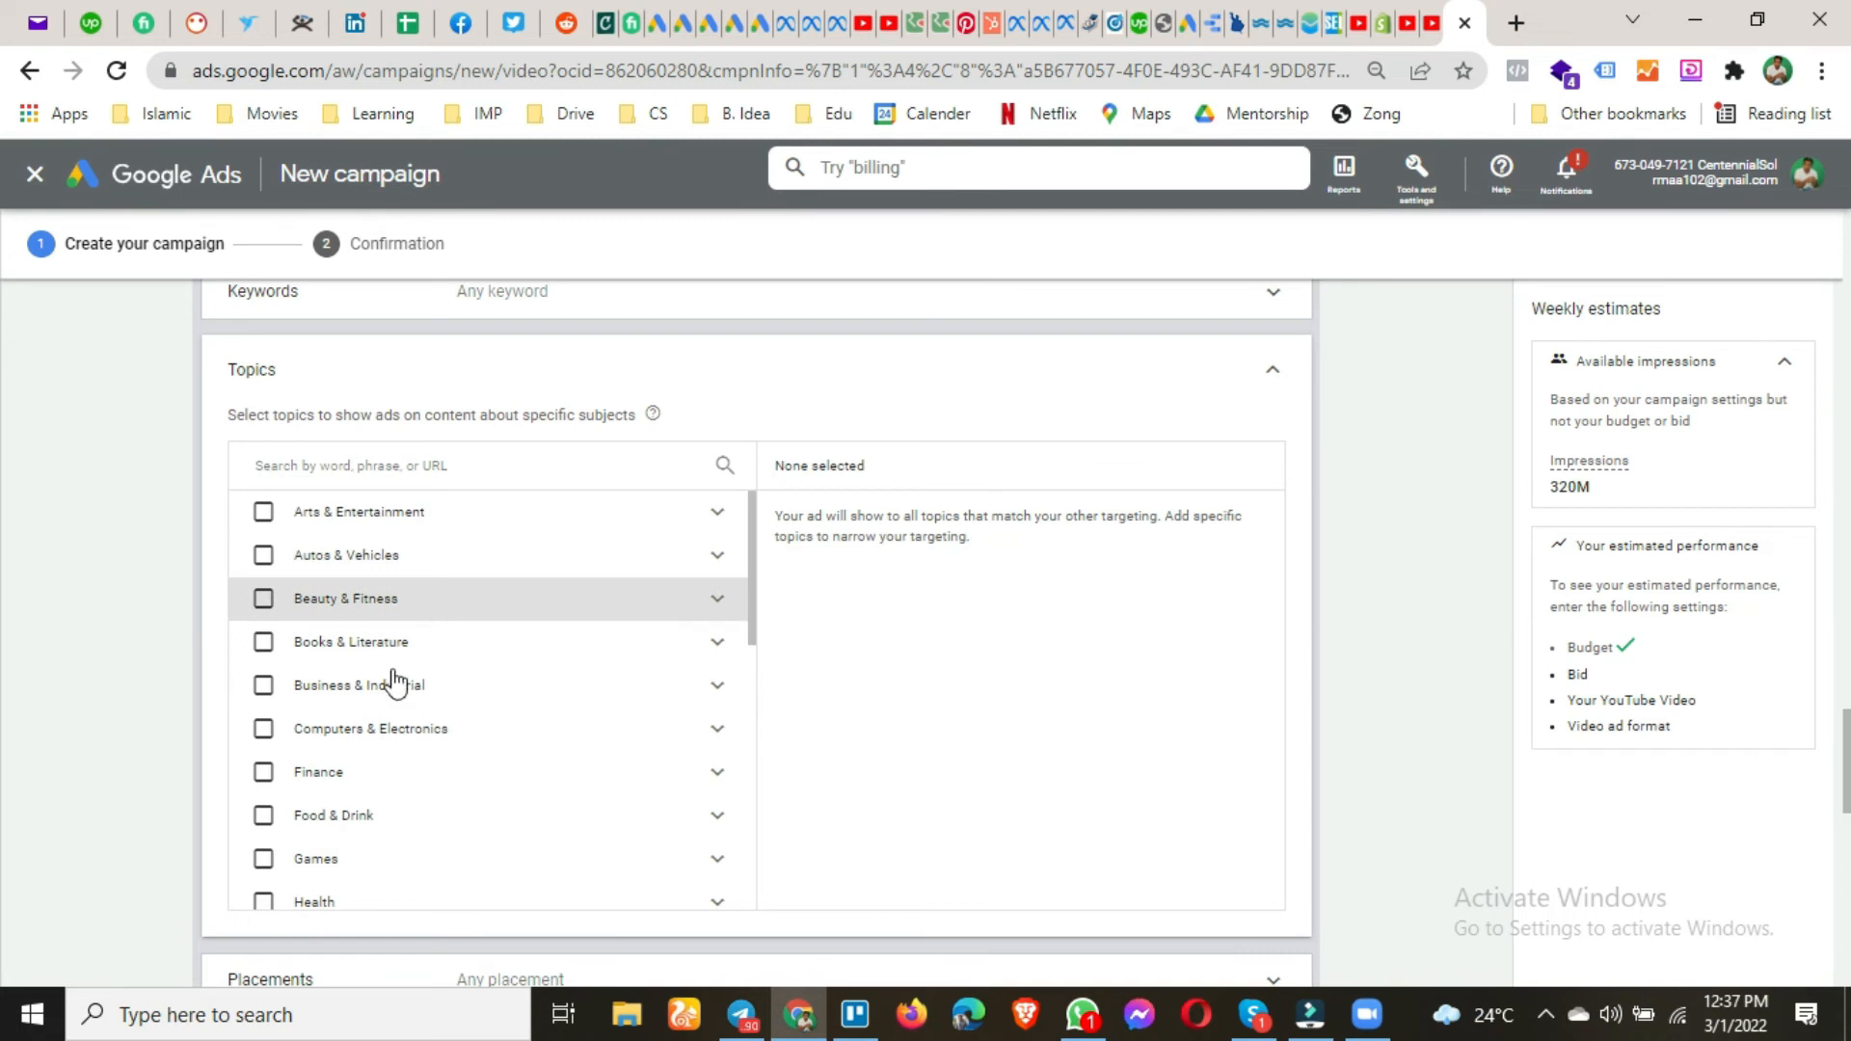
click(1271, 376)
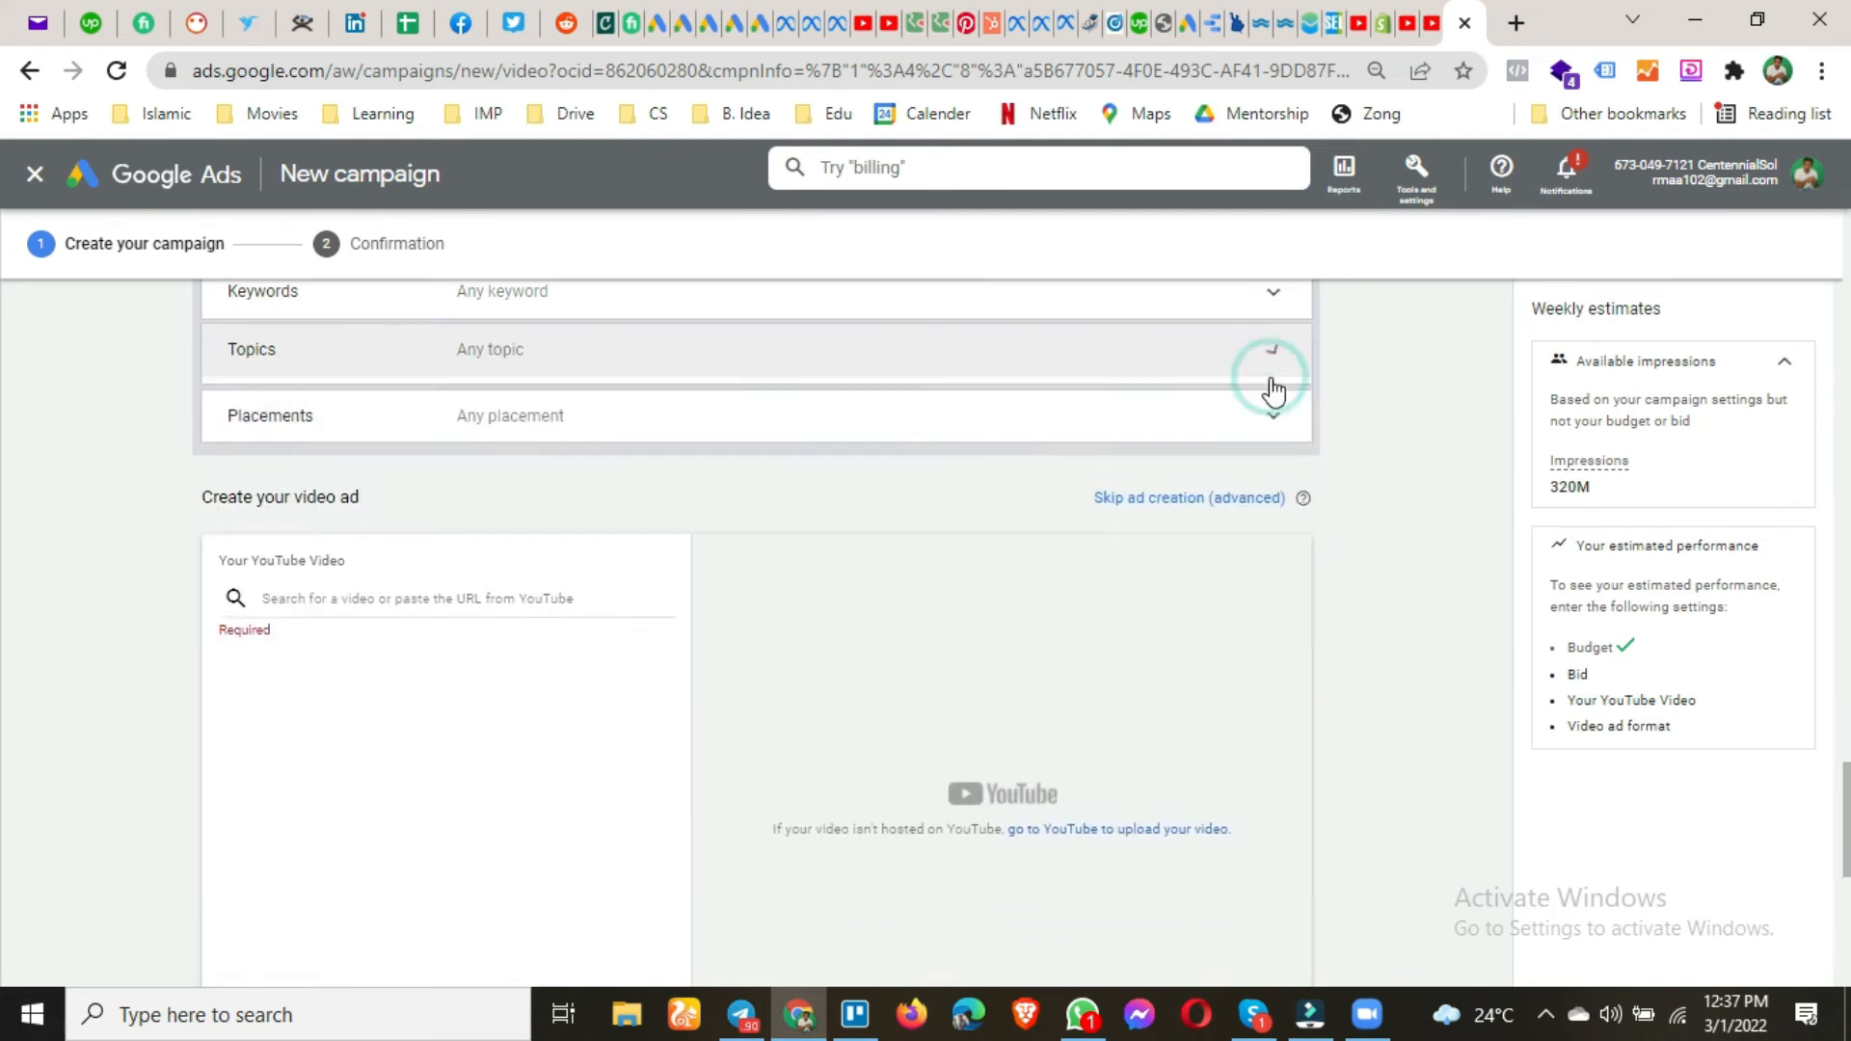
Search the YouTube channel placements for "azad chaiwala" and add the Azad Chaiwala channel to the placement targeting.
click(498, 403)
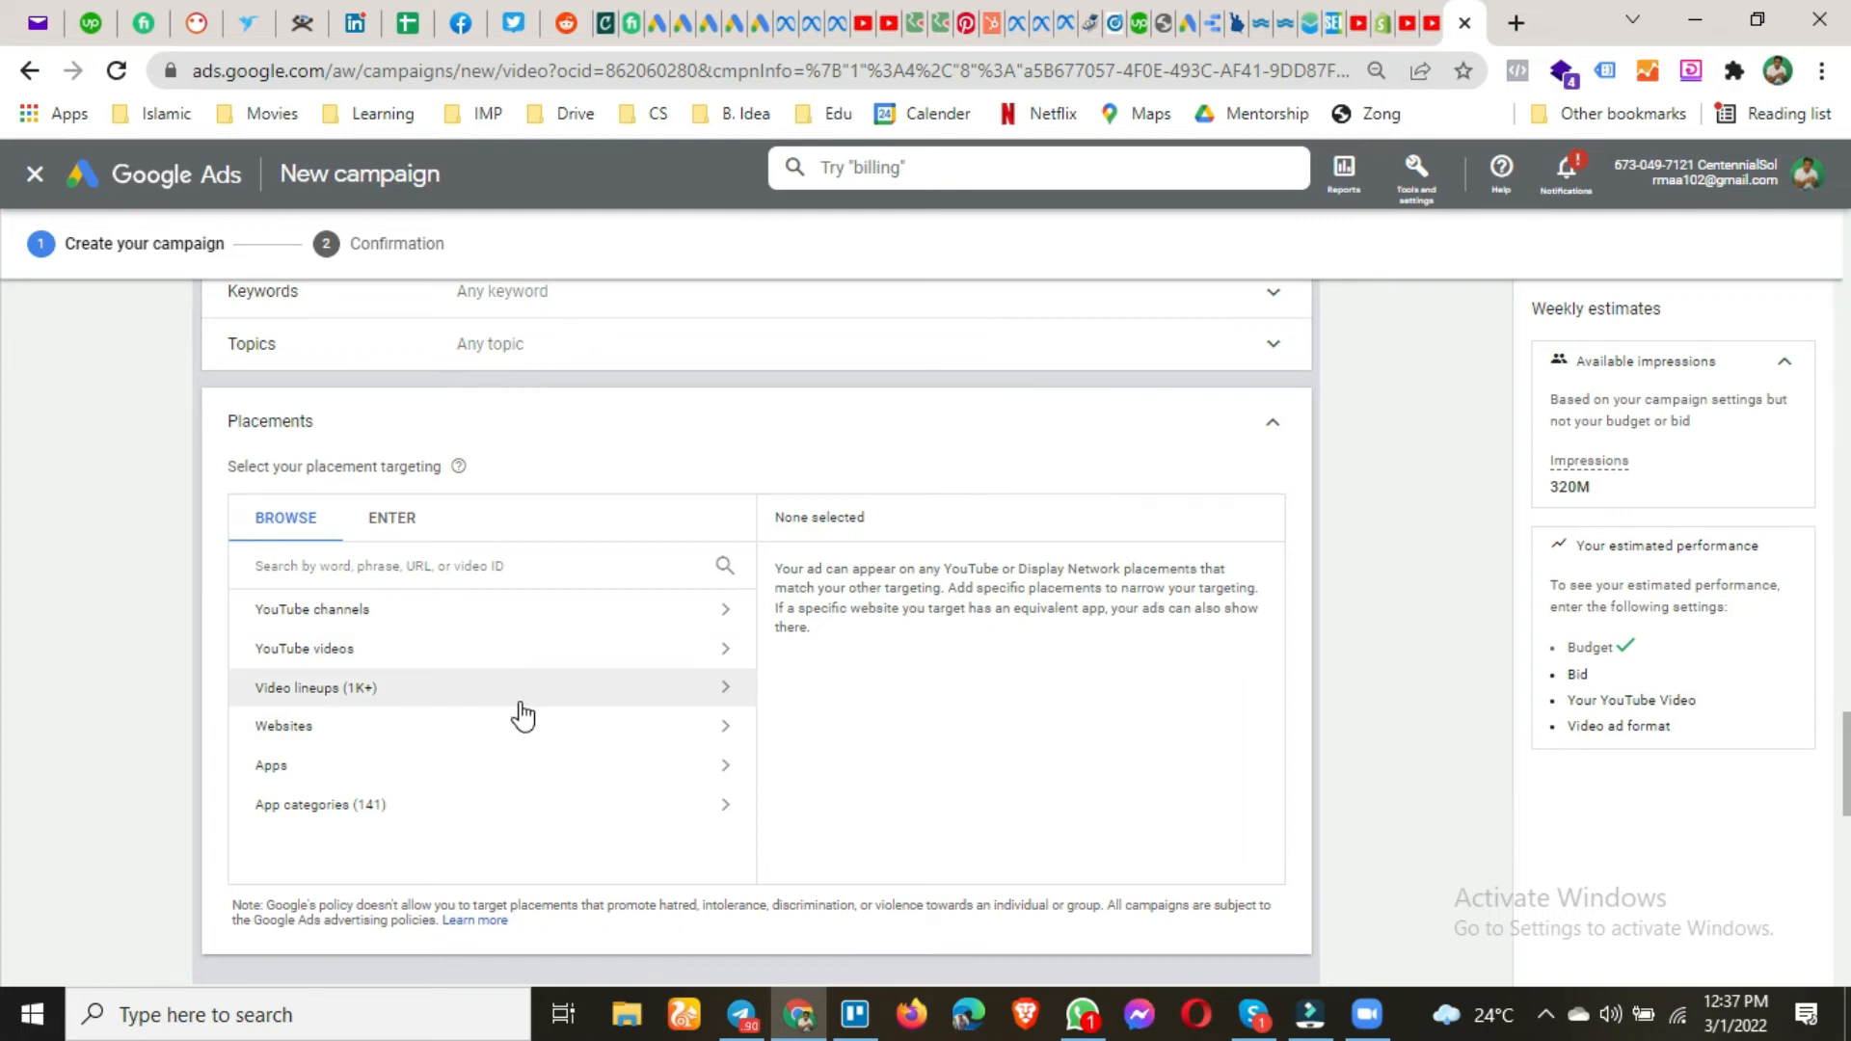
click(492, 622)
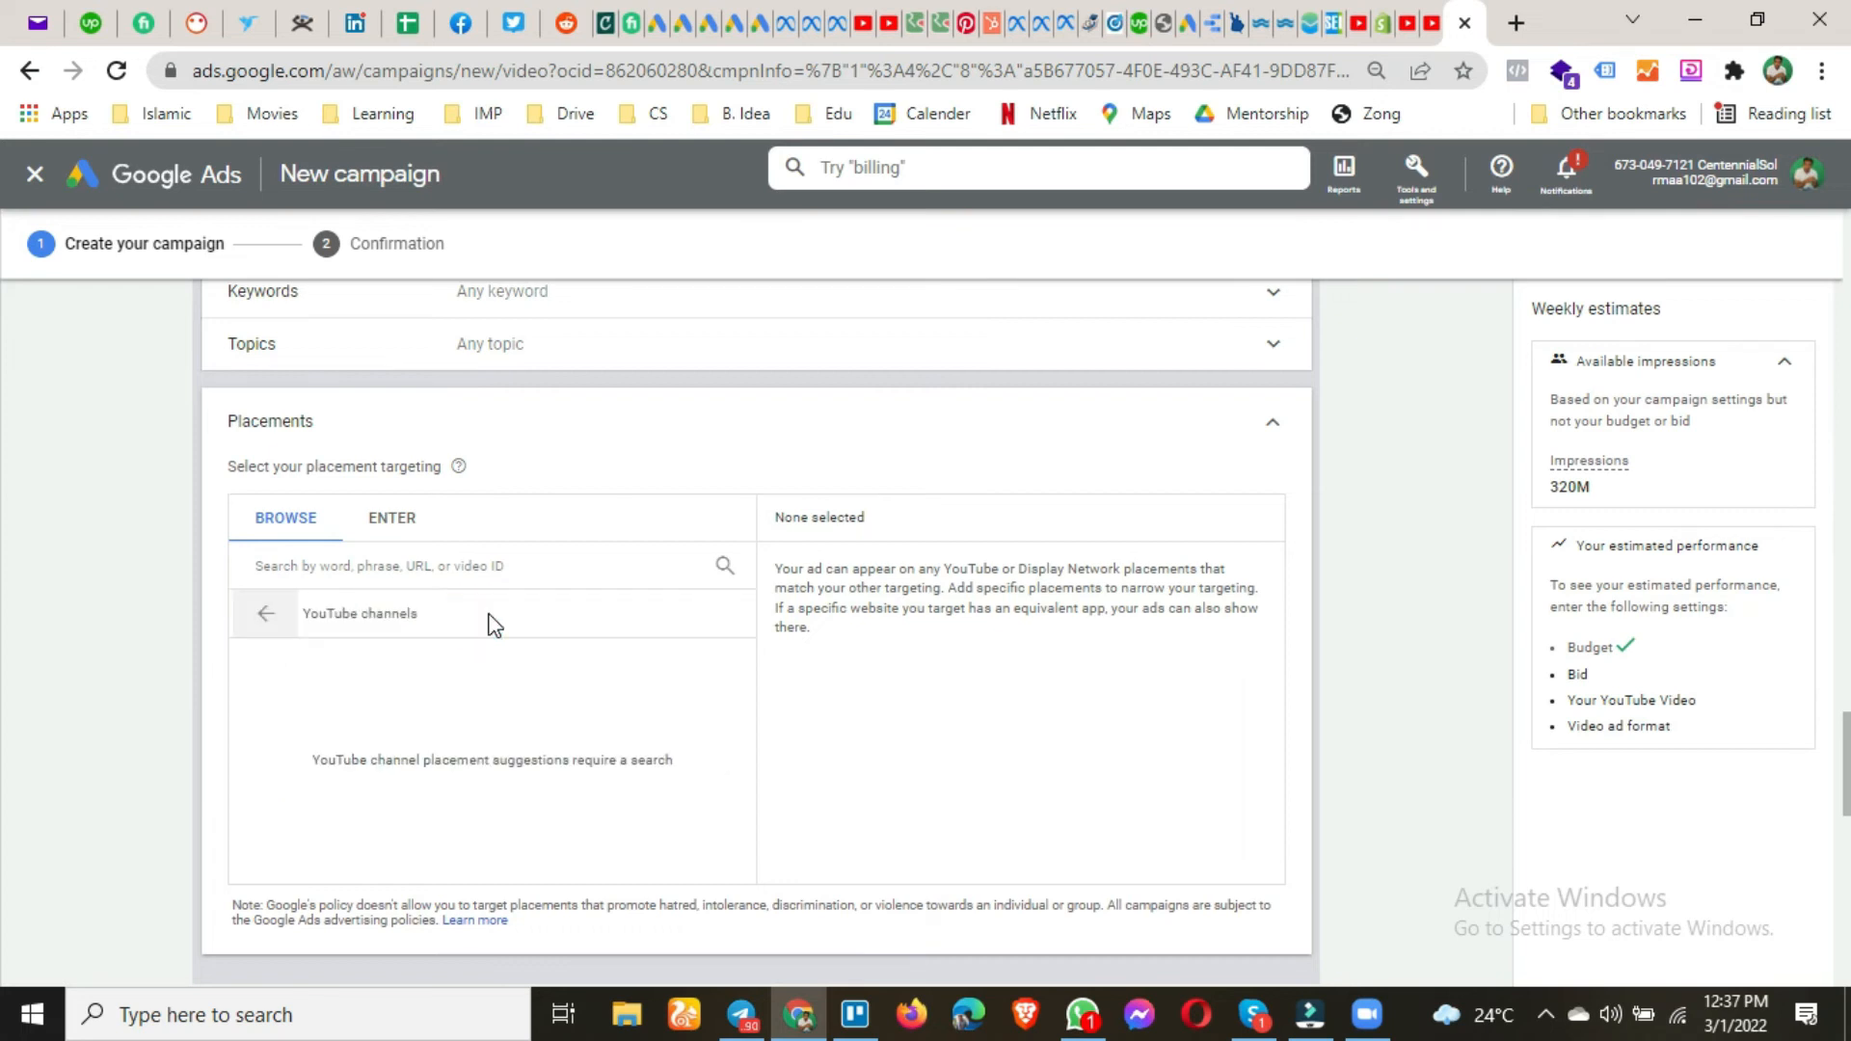
click(431, 565)
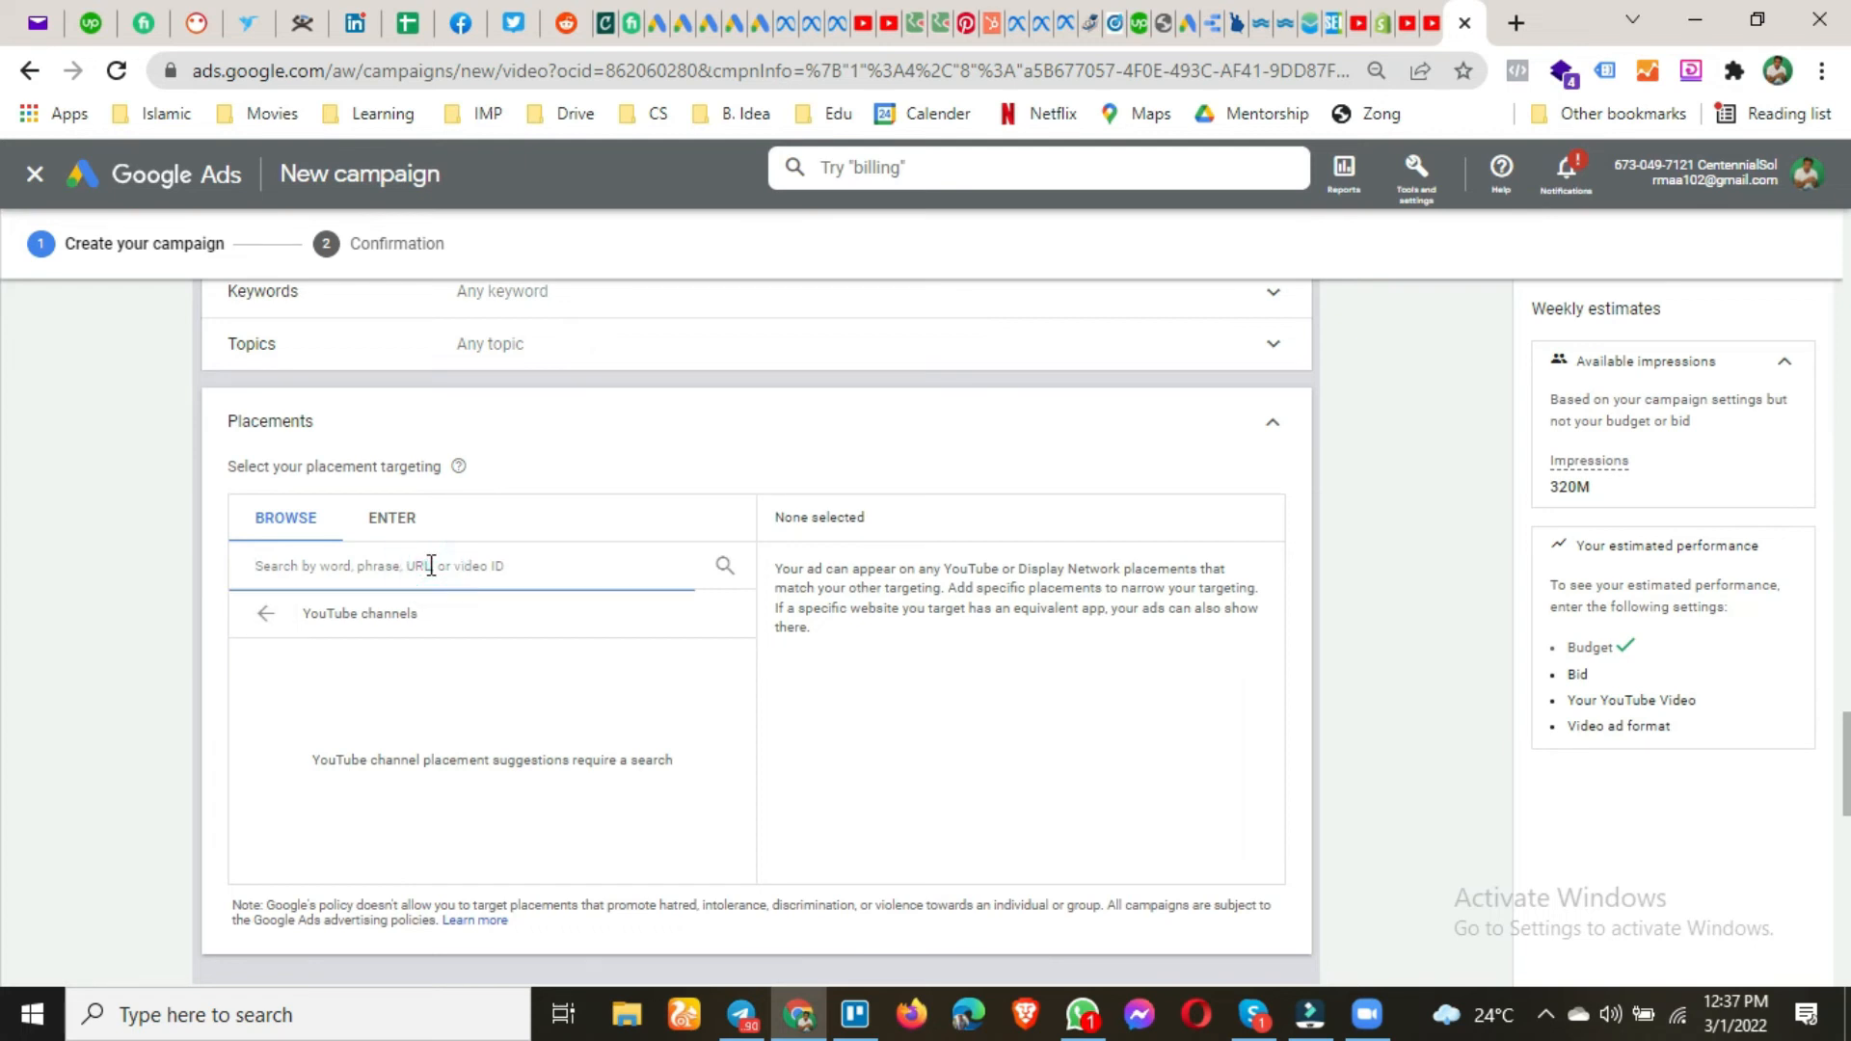
text(aza)
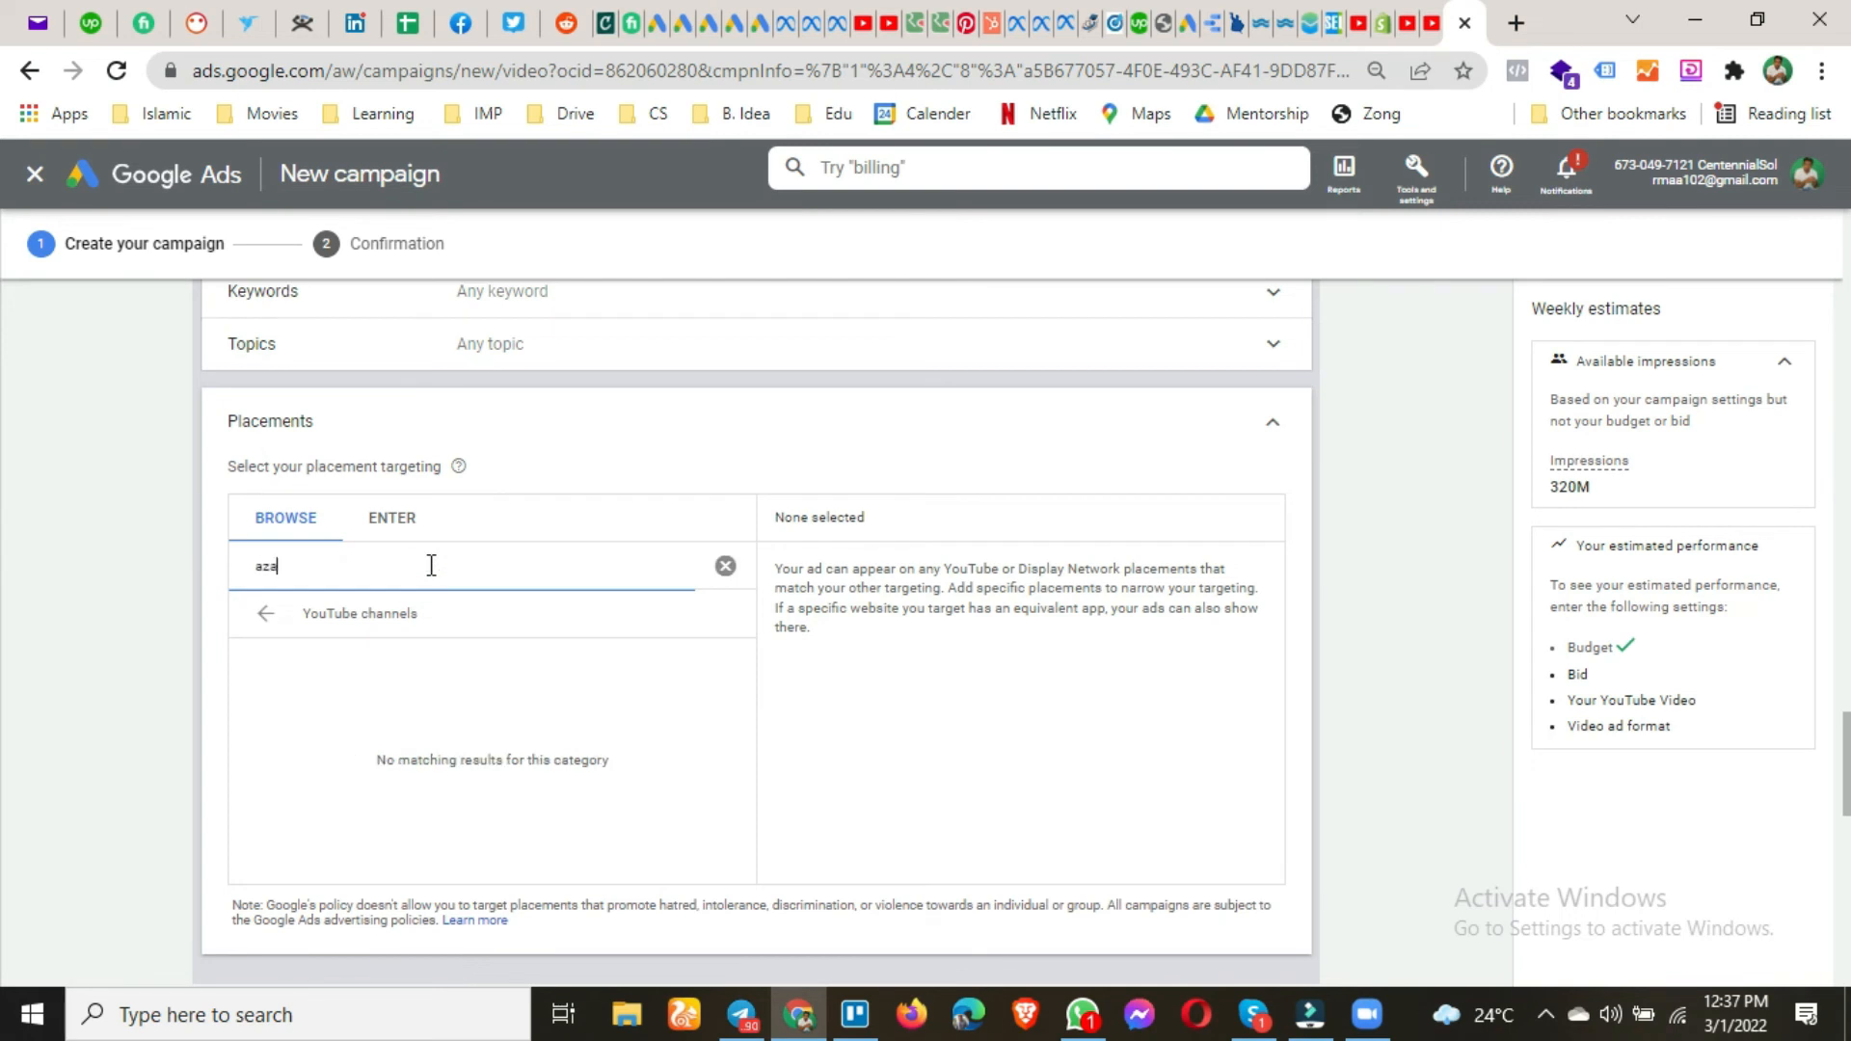
text(d chaiwala)
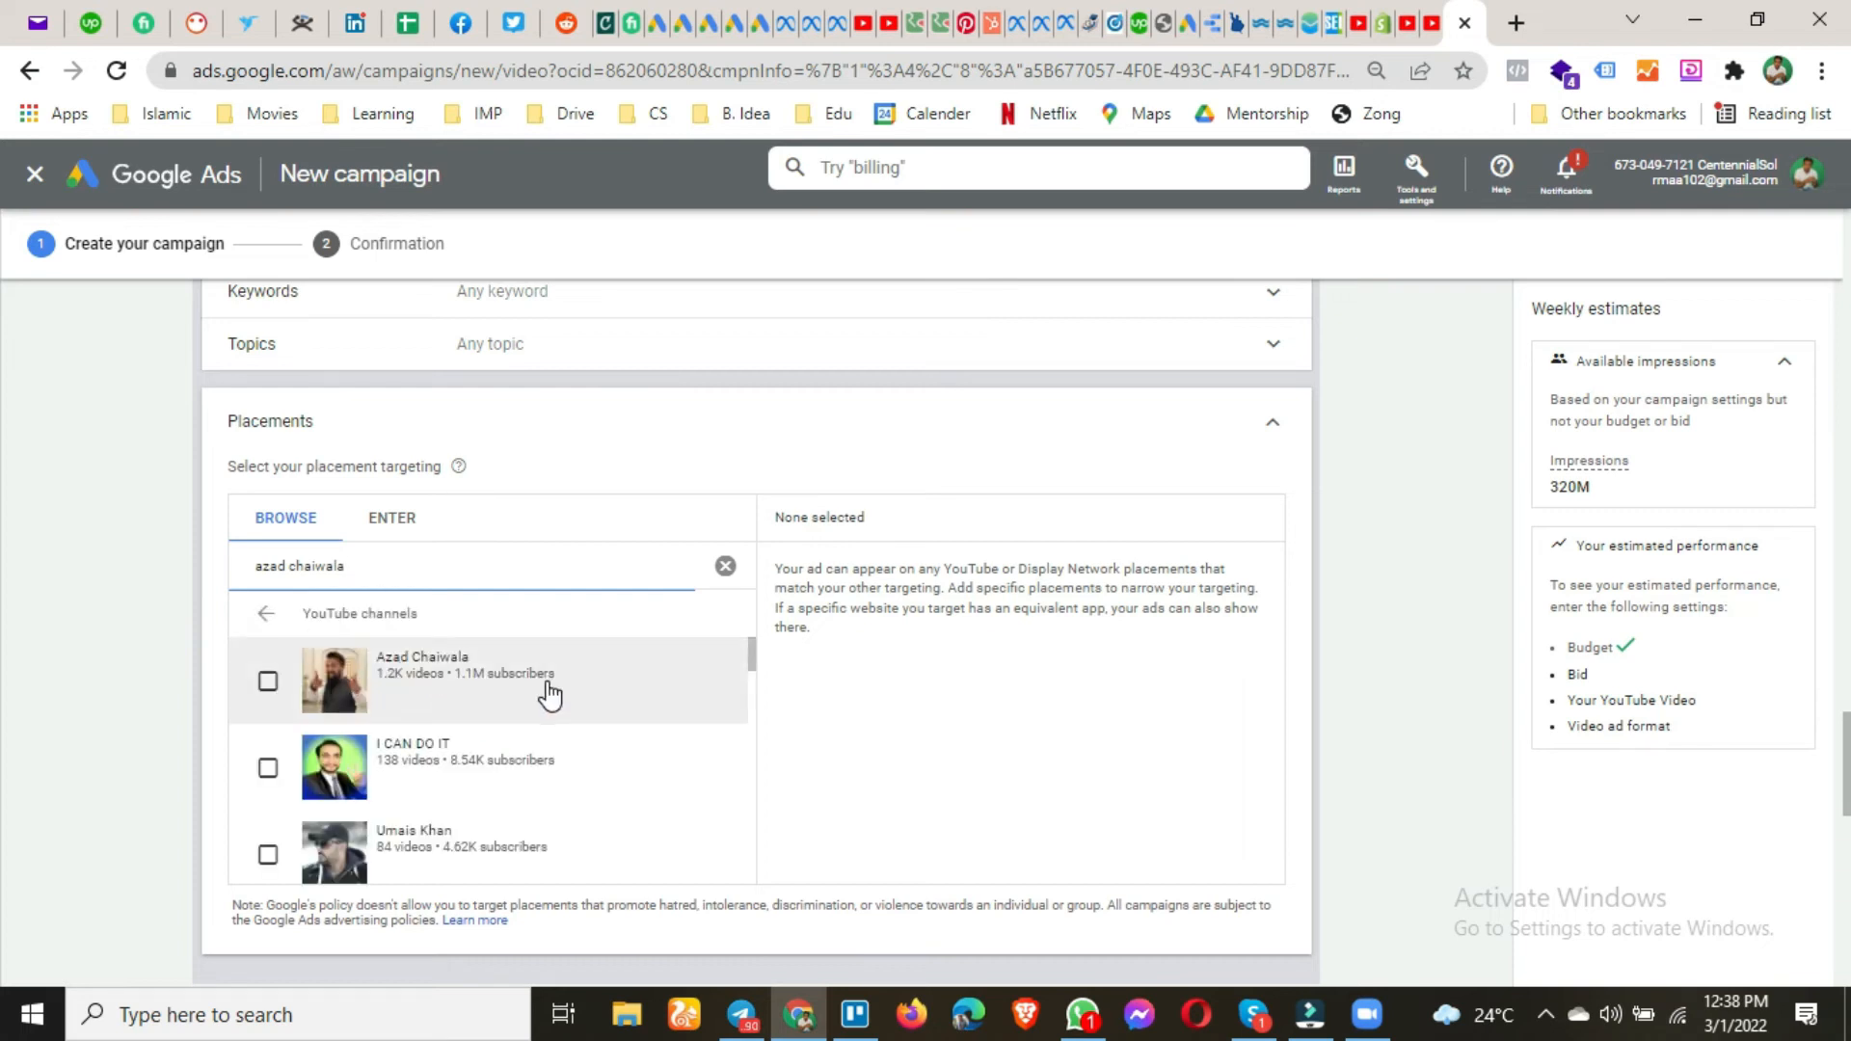
click(267, 681)
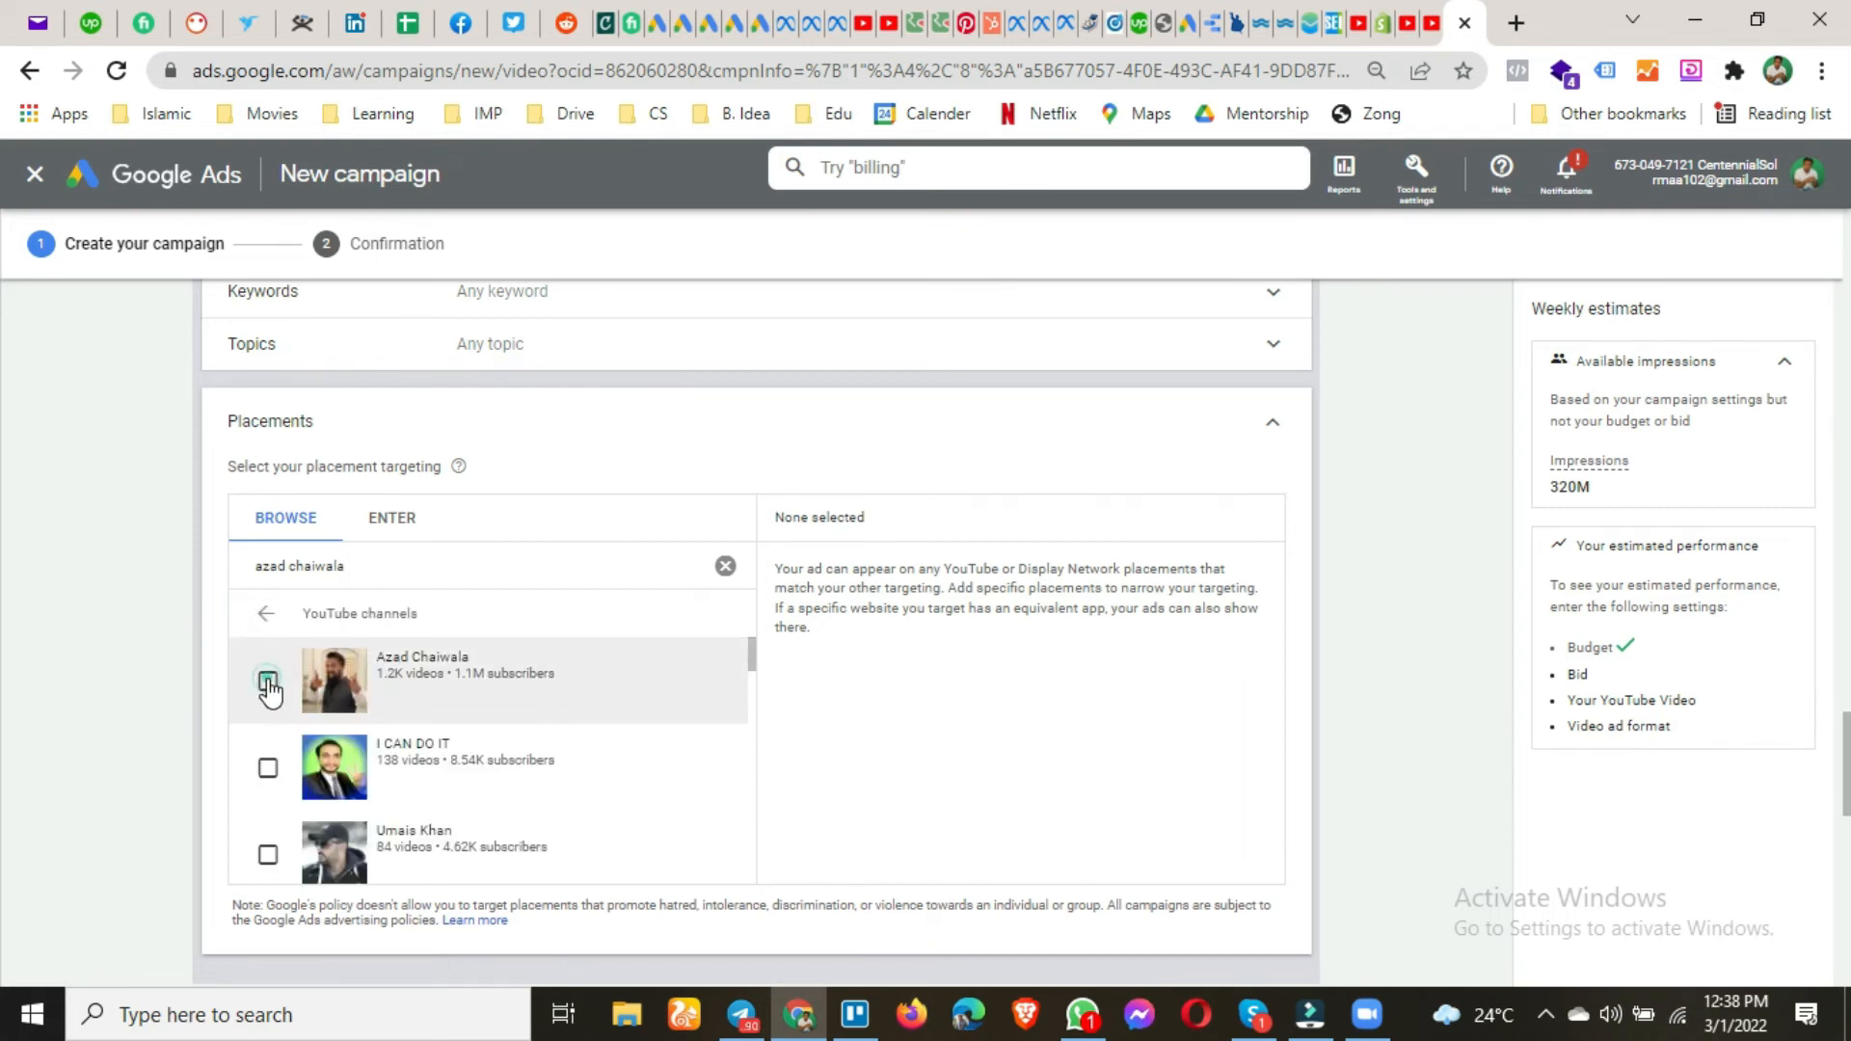
Search the channel placements for "zeeshan ul hassan usmani" and add the Zeeshan Usmani channel to the targeting.
drag(390, 568, 254, 559)
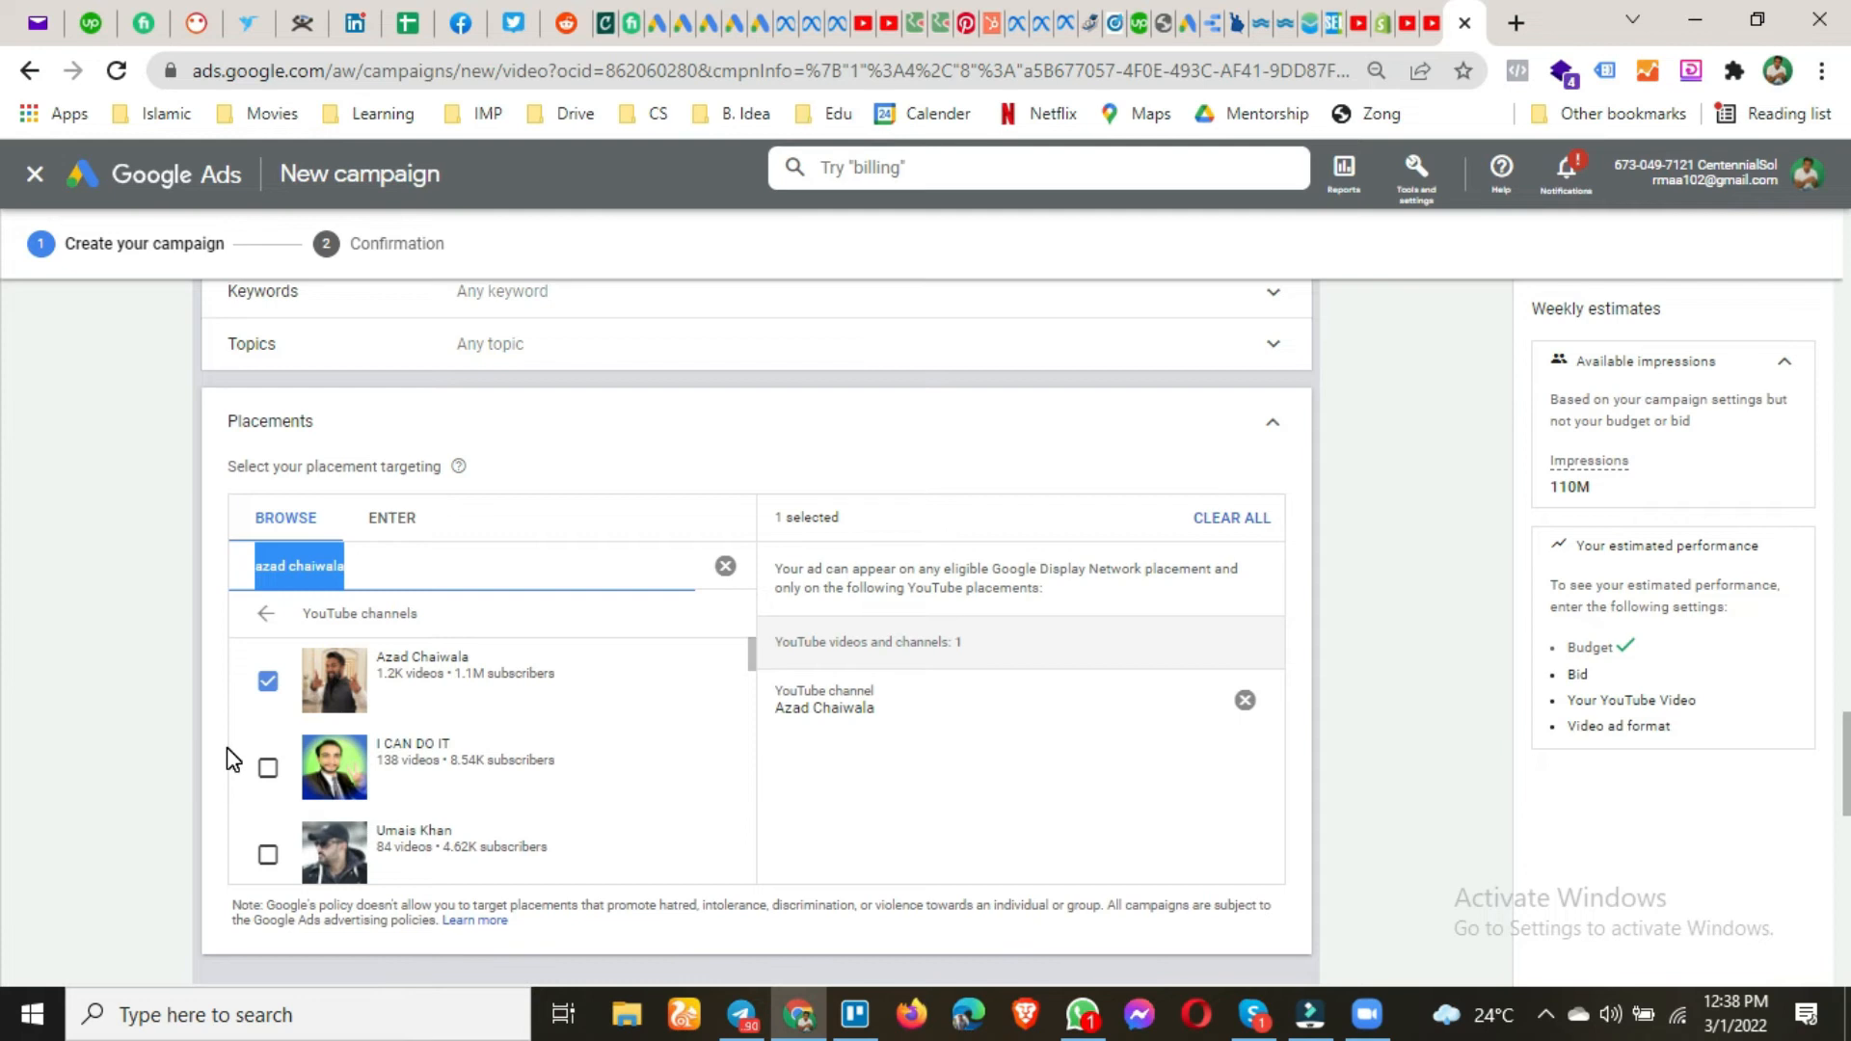
text(zeesah)
key(BackSpace)
text(han ul has)
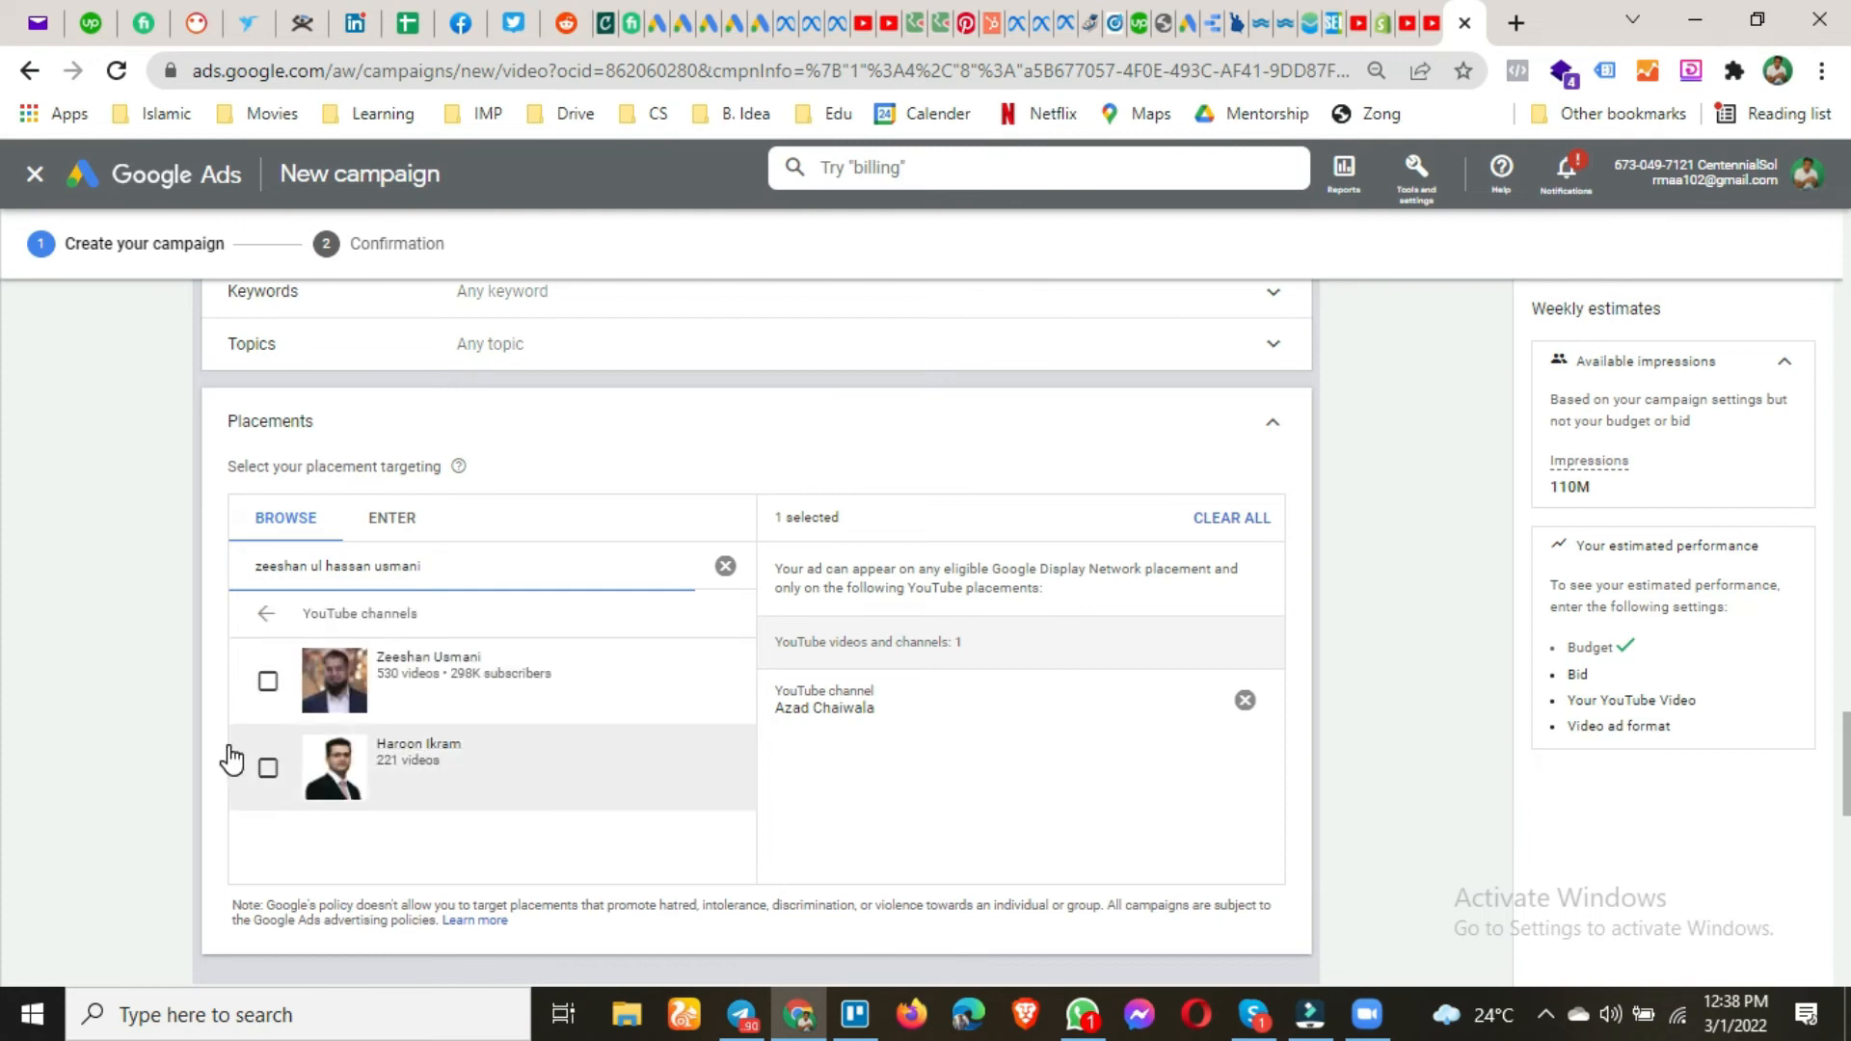
click(269, 681)
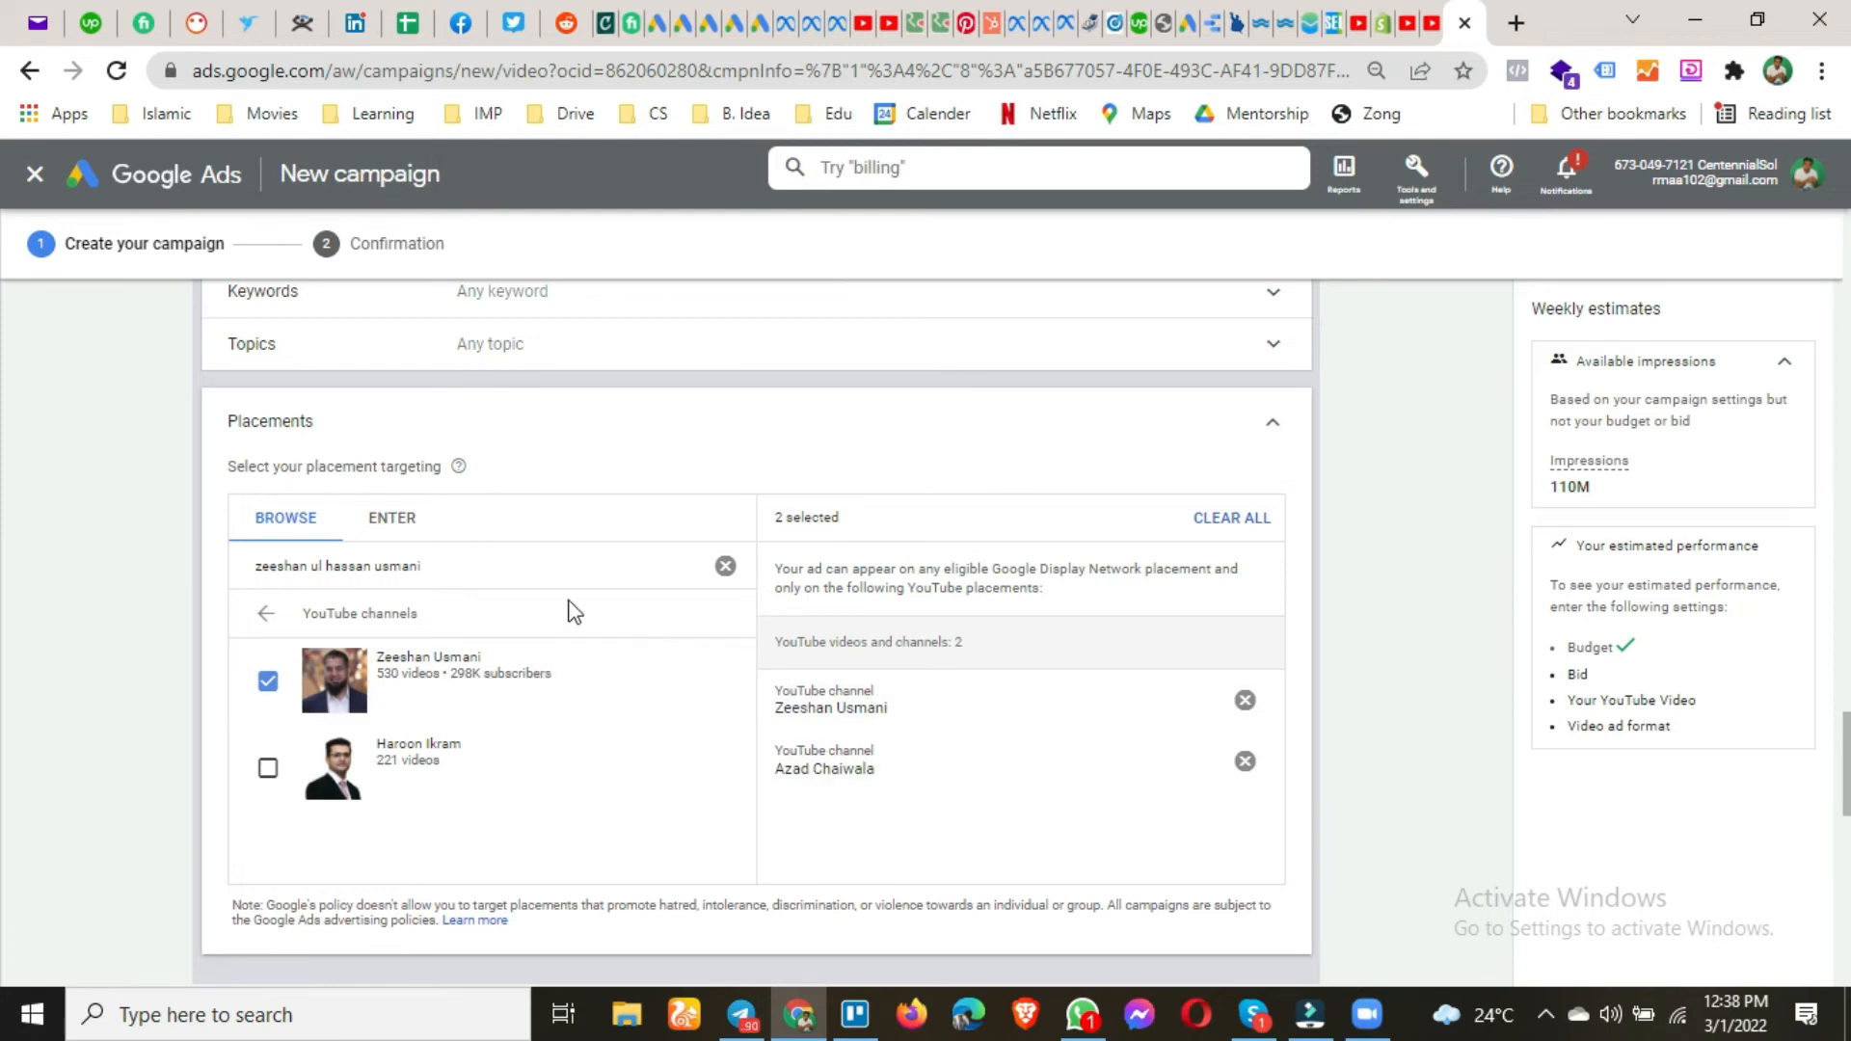
Add the YouTube videos "The amazing story of Zeeshan Ul Hassan Usmani" and "Prepare Your Child For Future" to the placement targeting.
click(275, 617)
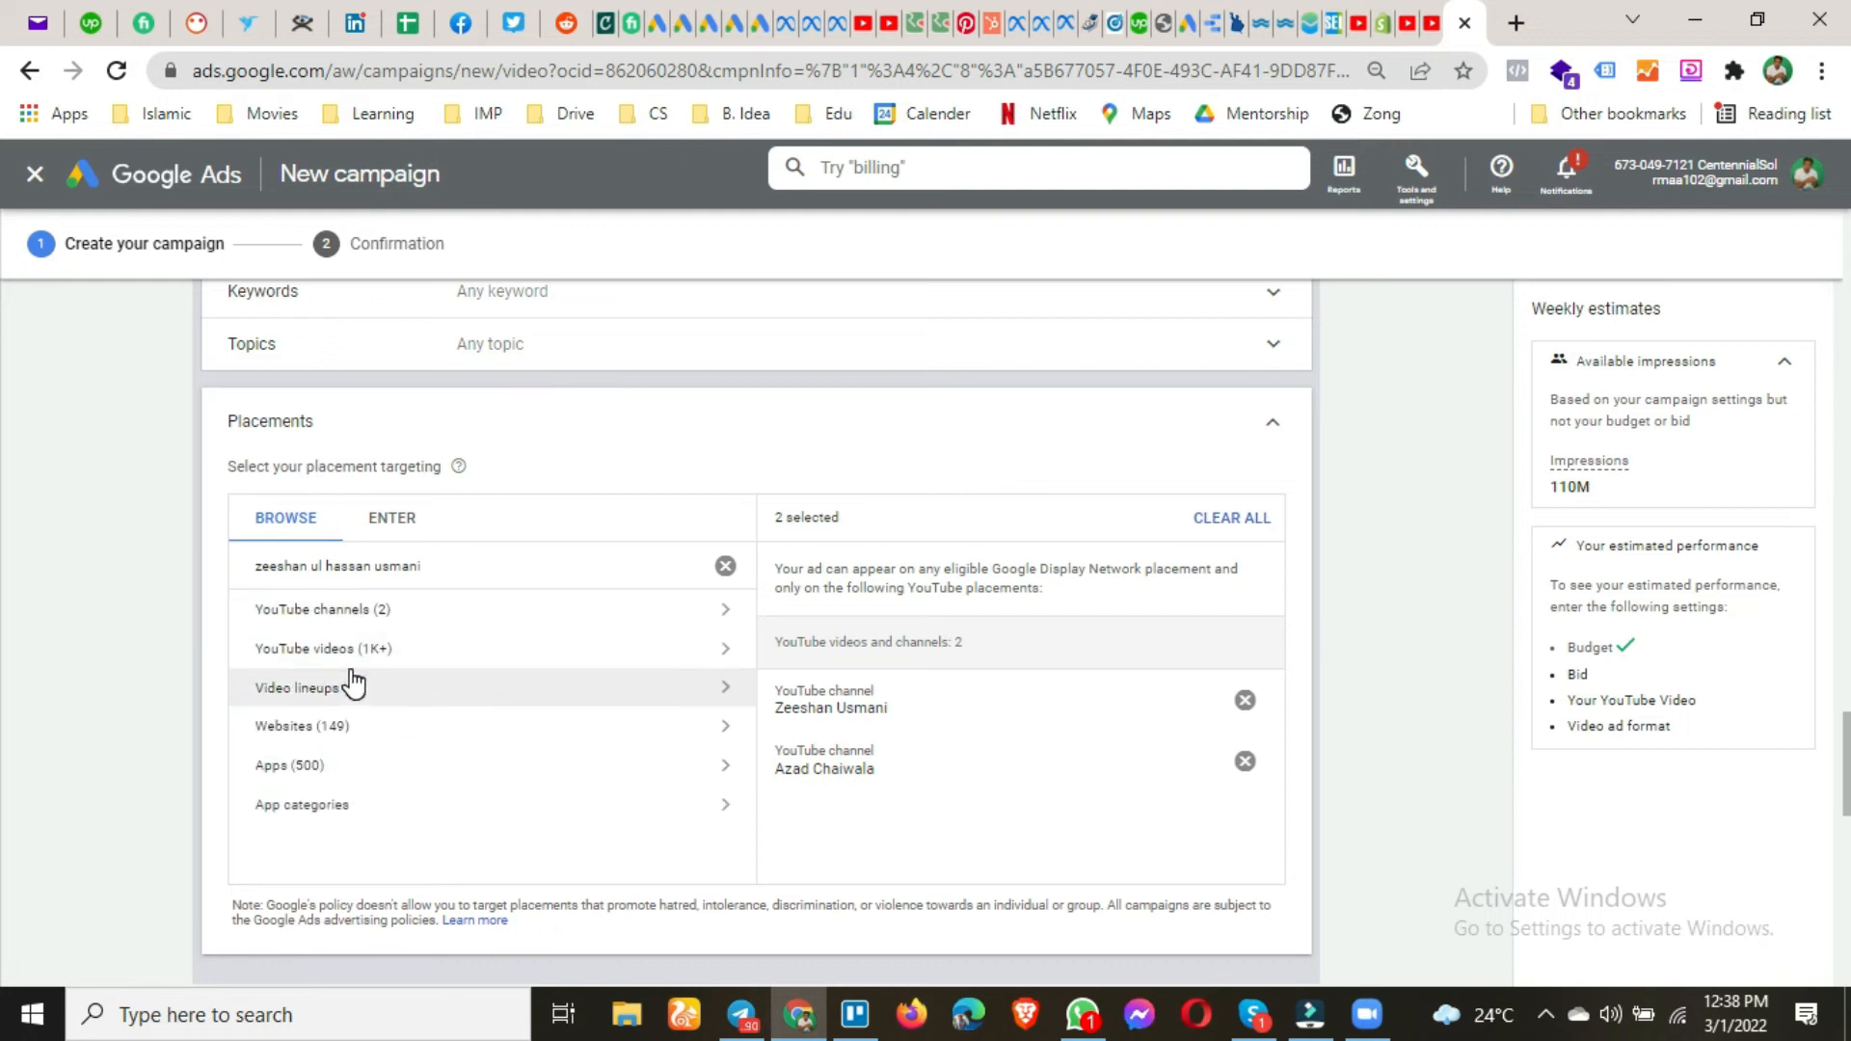
click(360, 662)
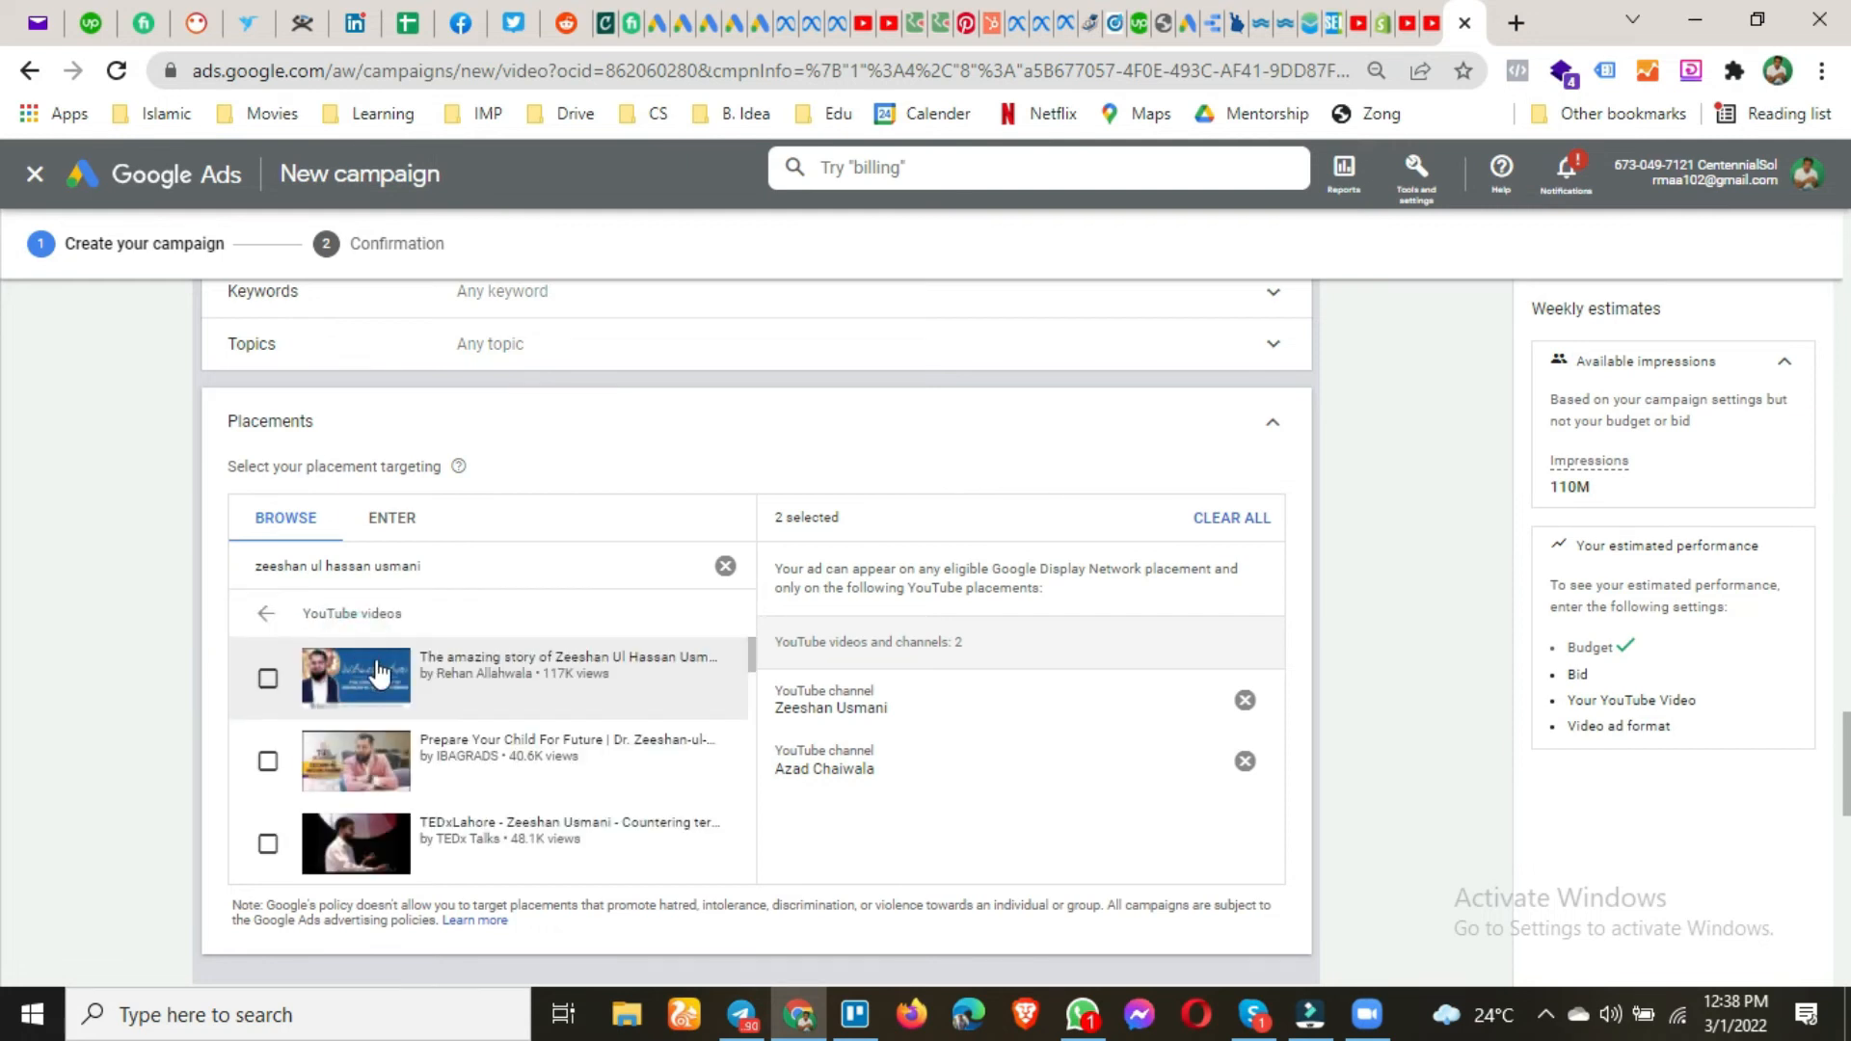
scroll(522, 754, down, 1)
scroll(522, 758, up, 1)
scroll(522, 758, up, 1)
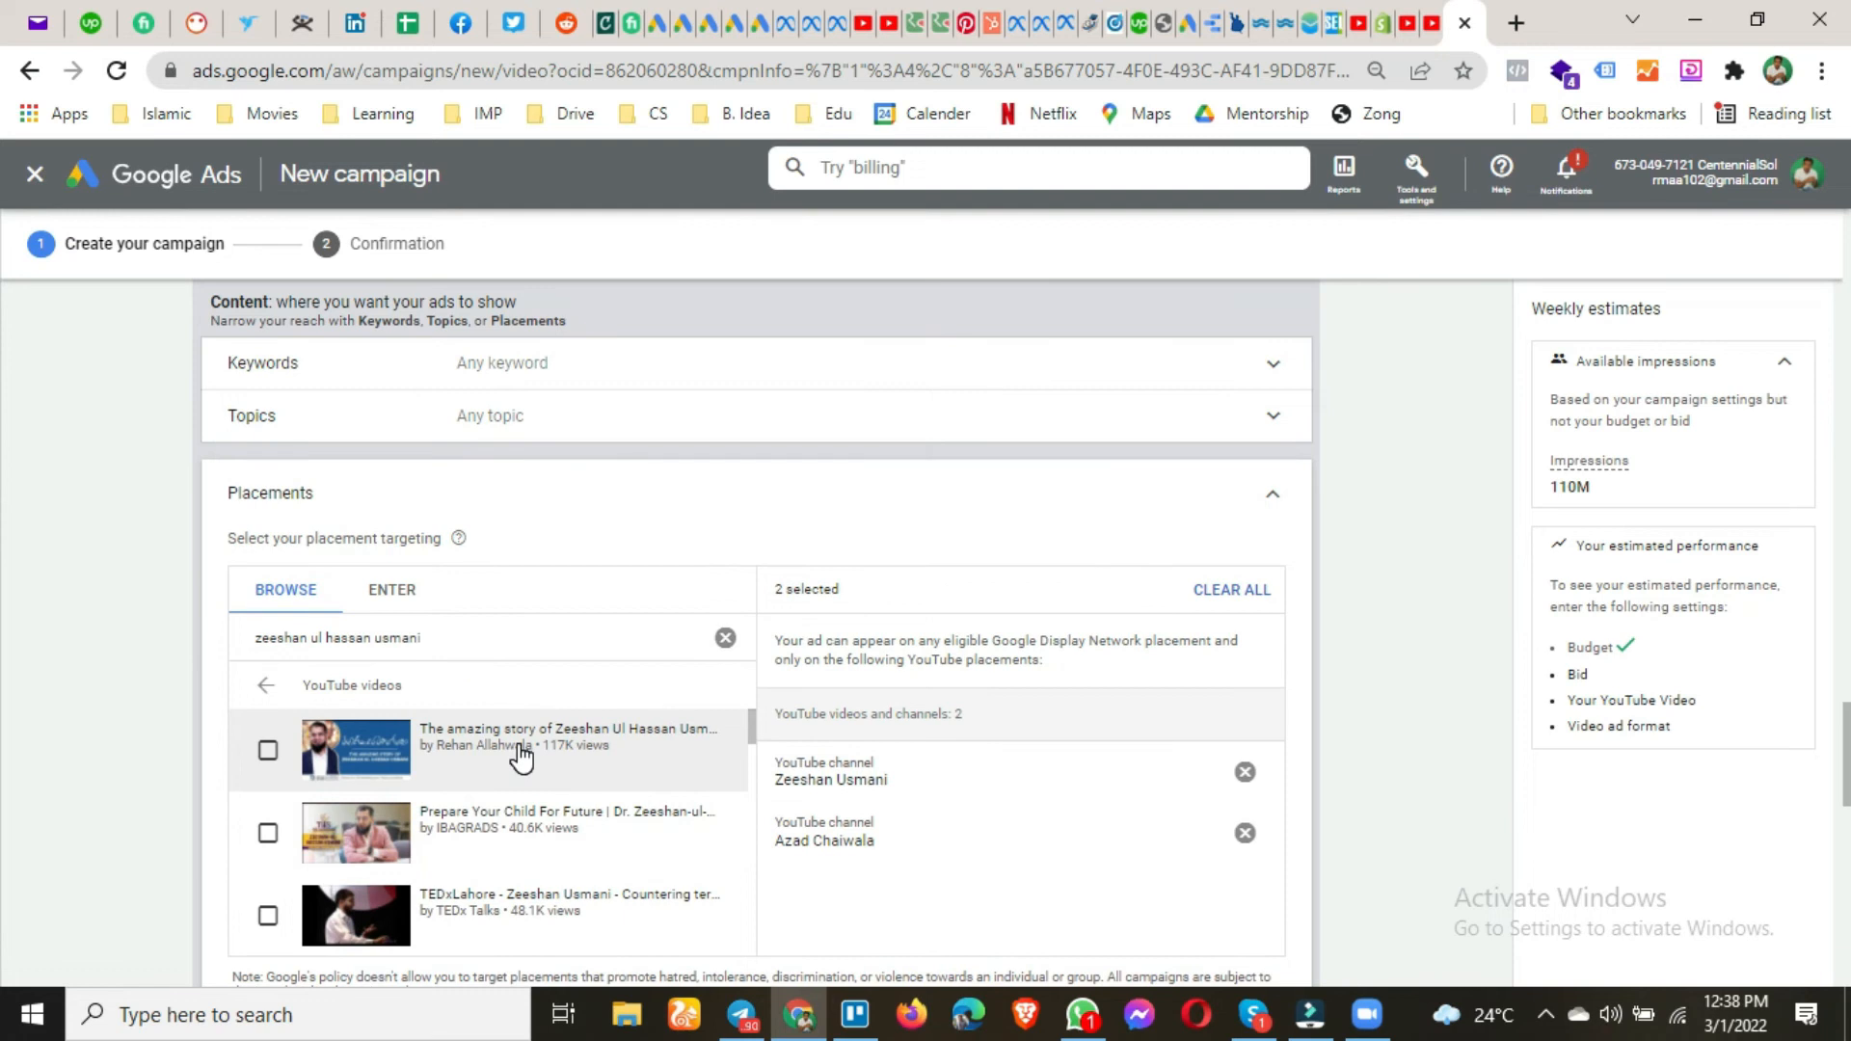
scroll(91, 756, down, 2)
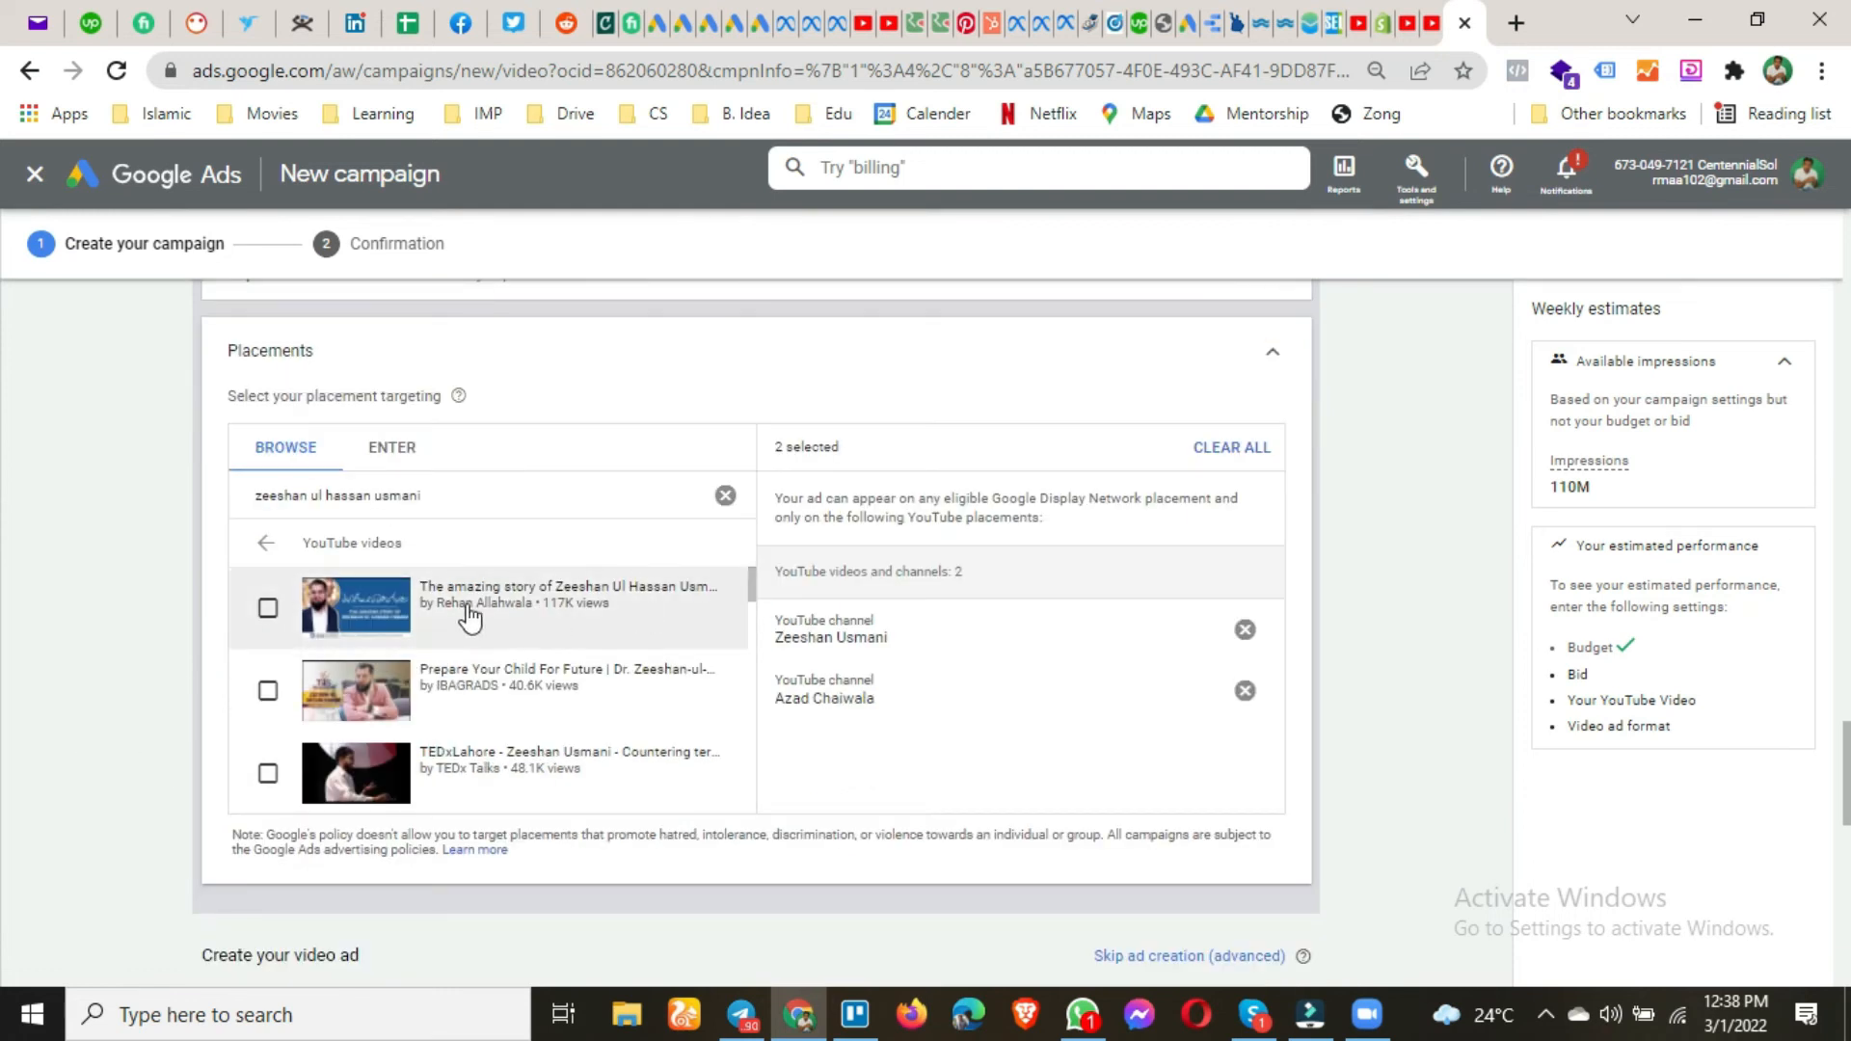
click(276, 617)
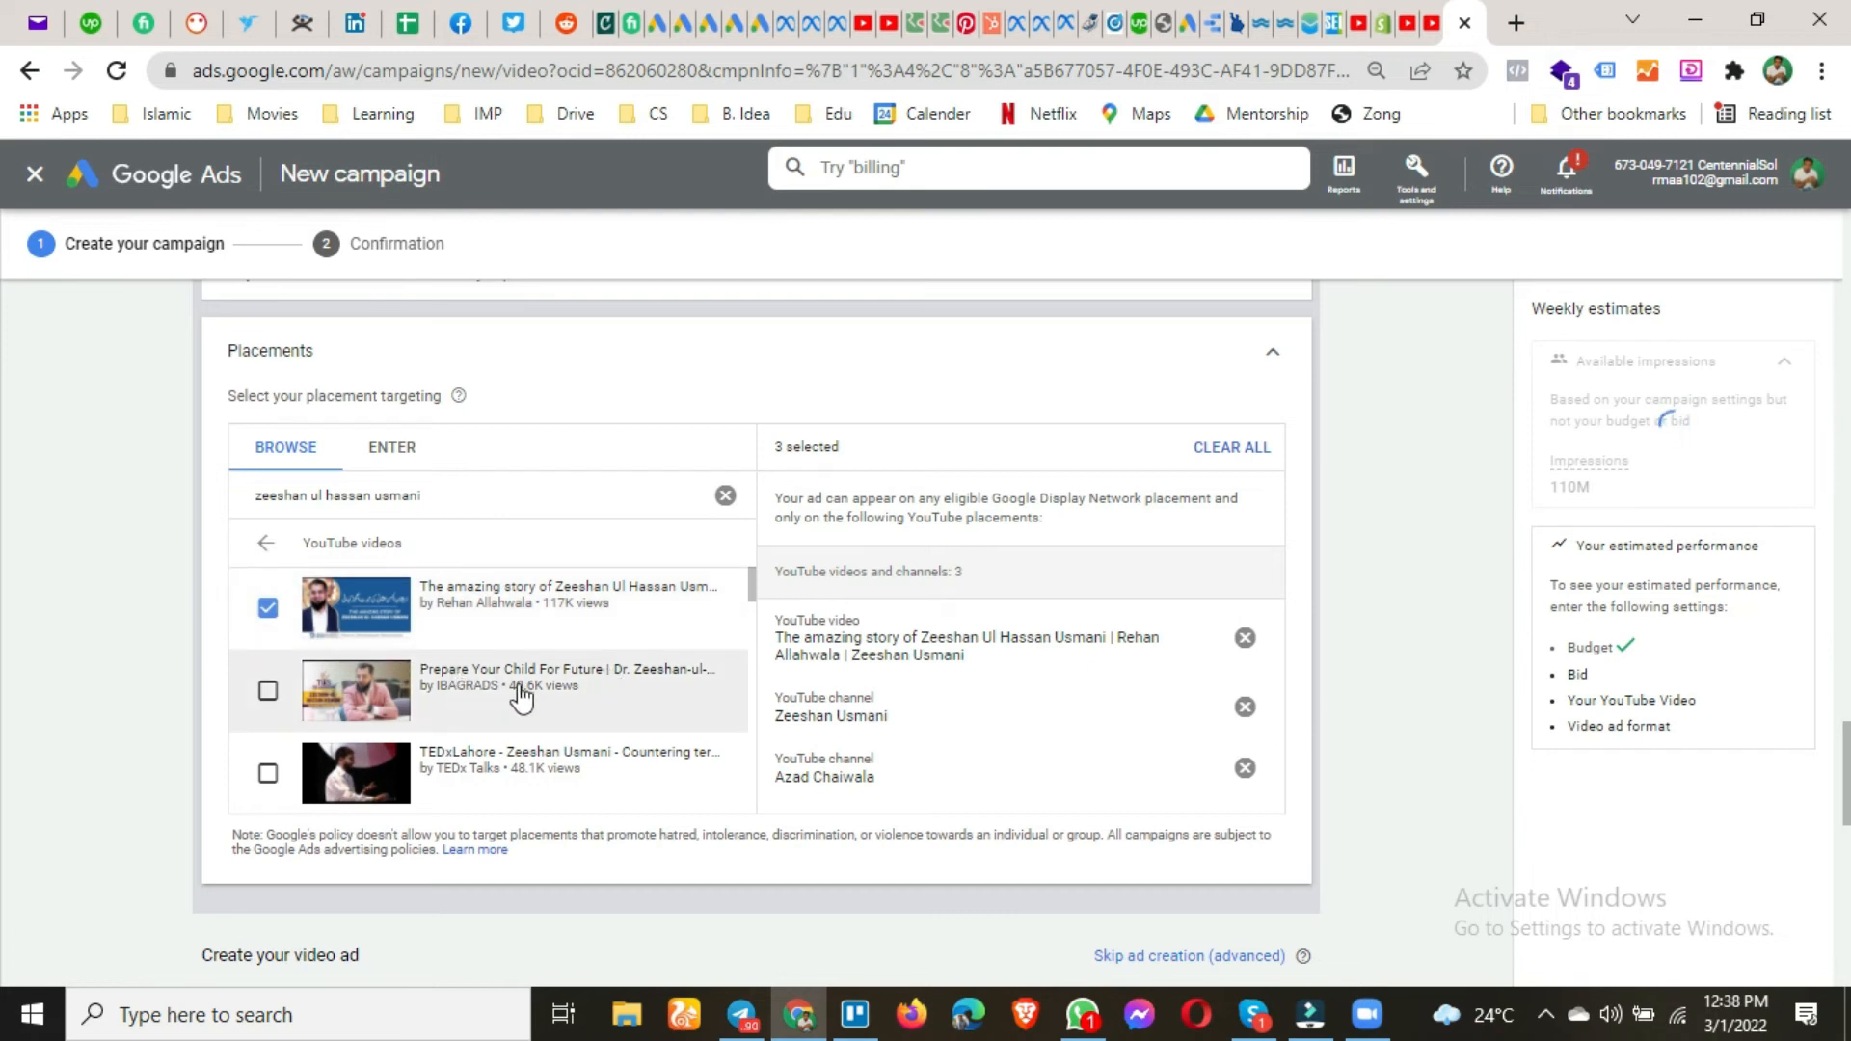
click(268, 691)
scroll(270, 702, down, 1)
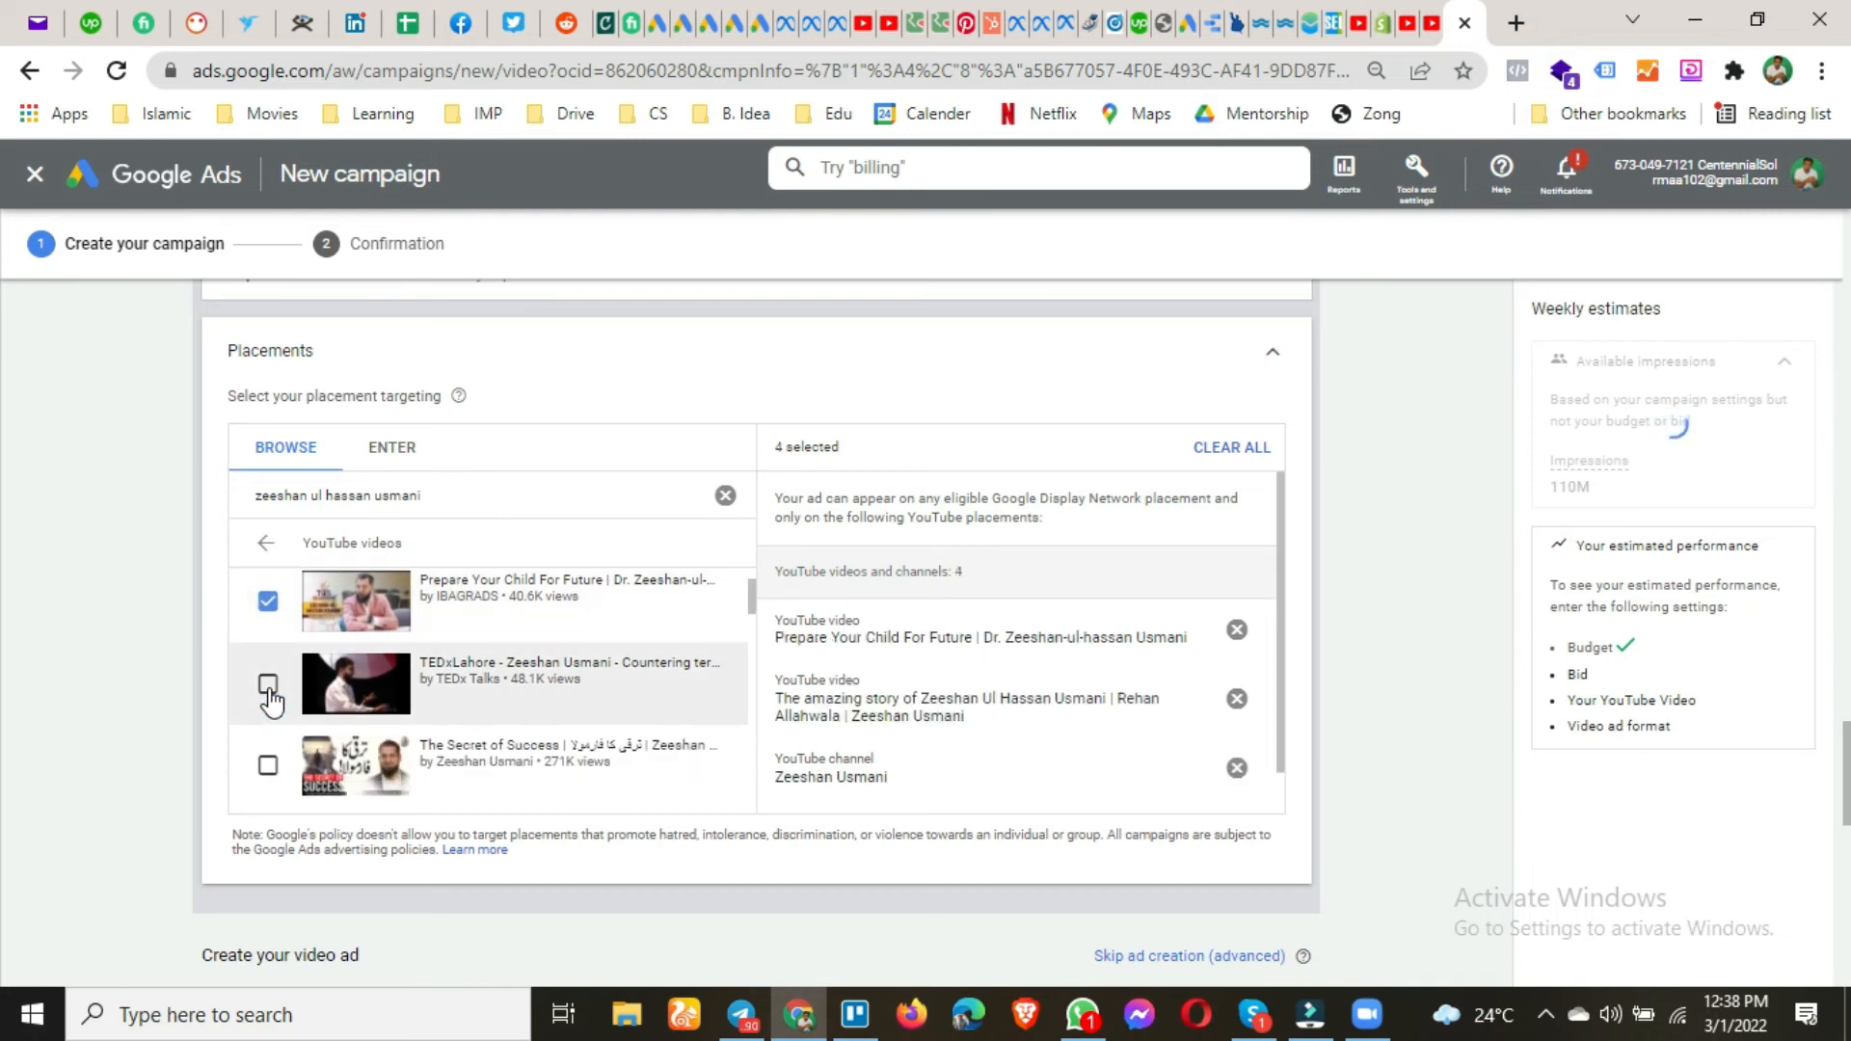
Find the "Interview with a Donkey" video further down the YouTube videos results and add it to the placement targeting.
scroll(503, 693, down, 1)
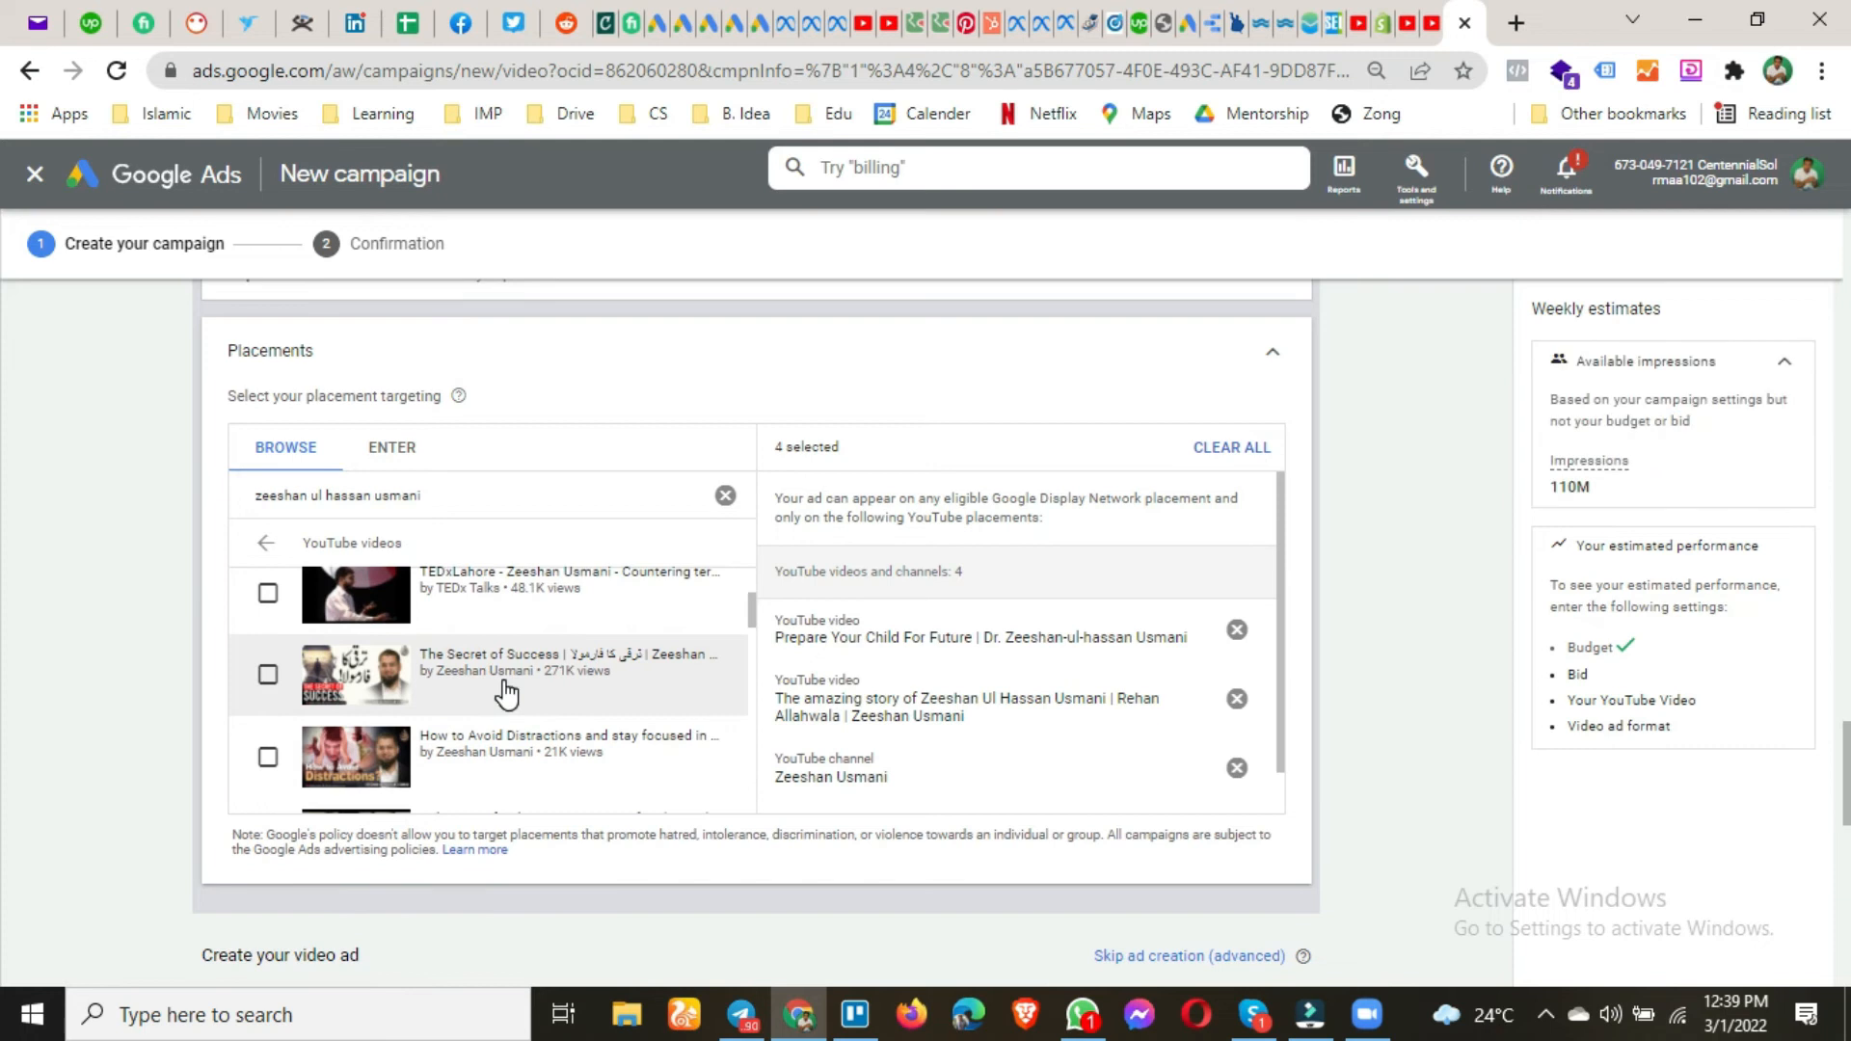
scroll(505, 694, down, 4)
scroll(504, 693, down, 5)
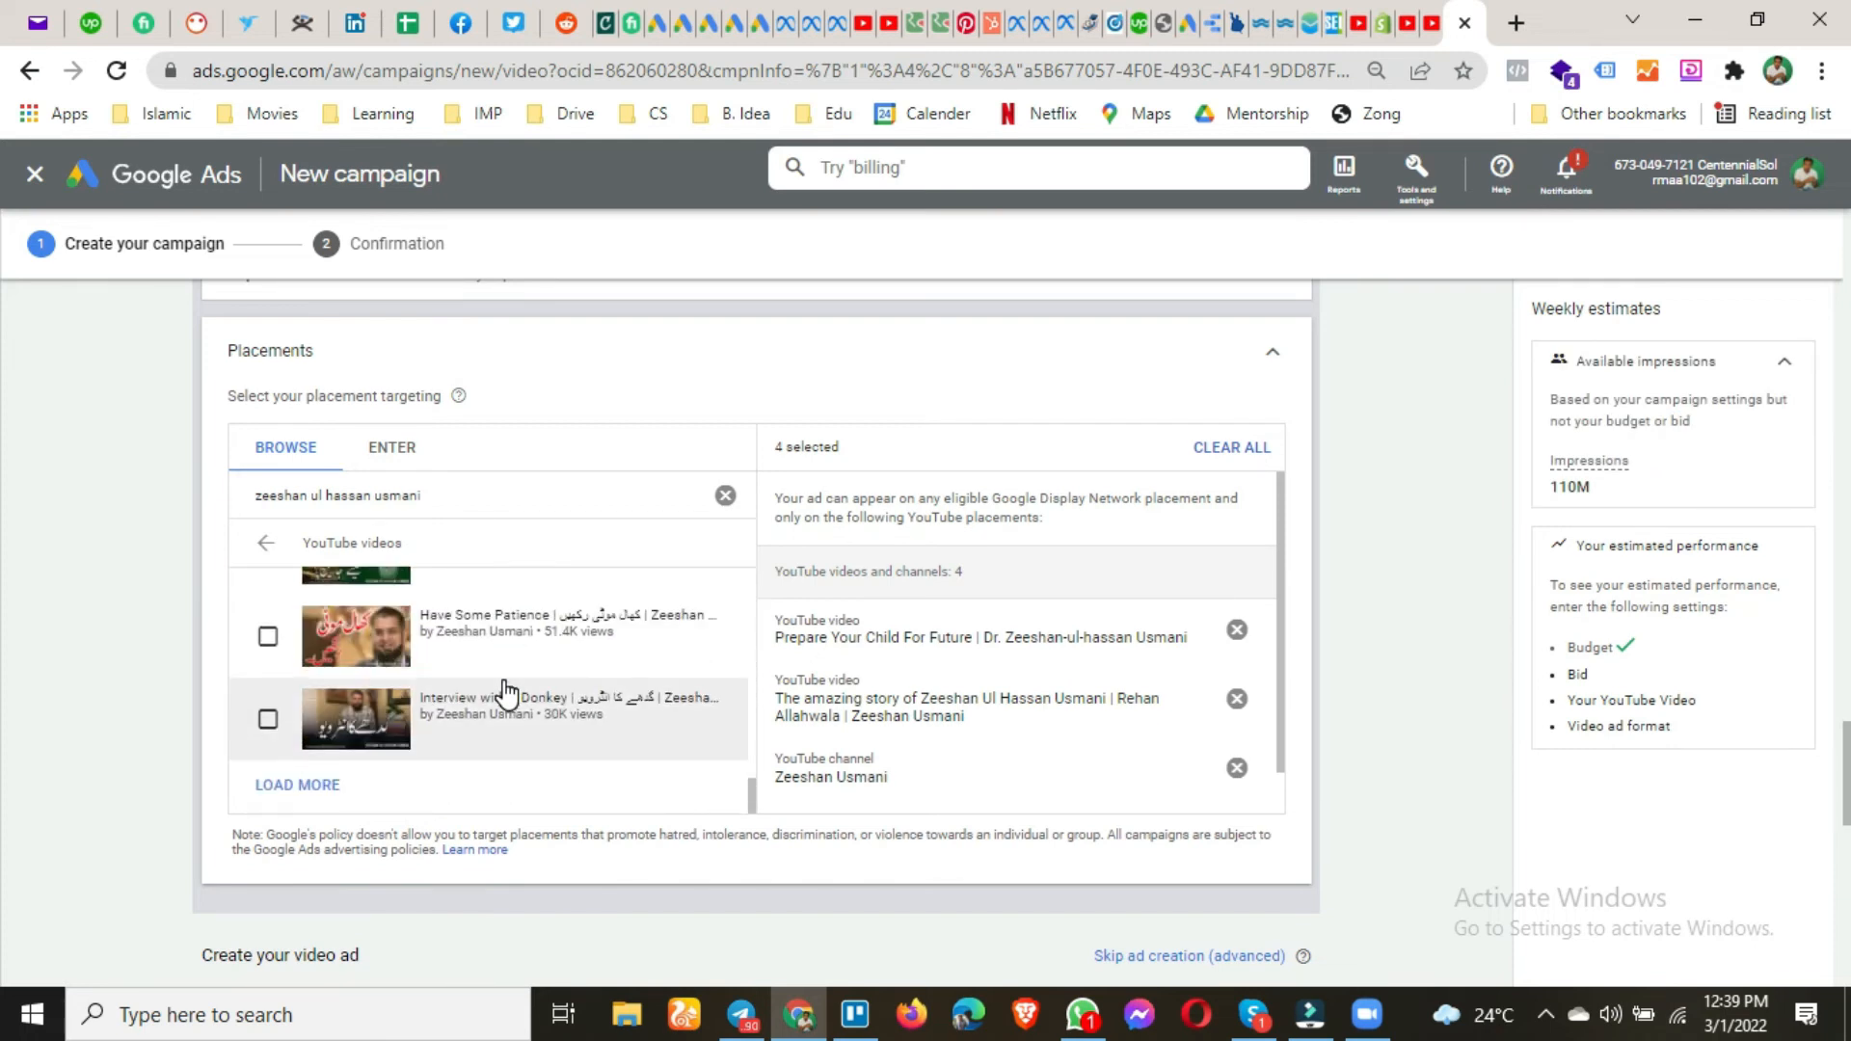
scroll(506, 686, down, 2)
scroll(501, 690, up, 2)
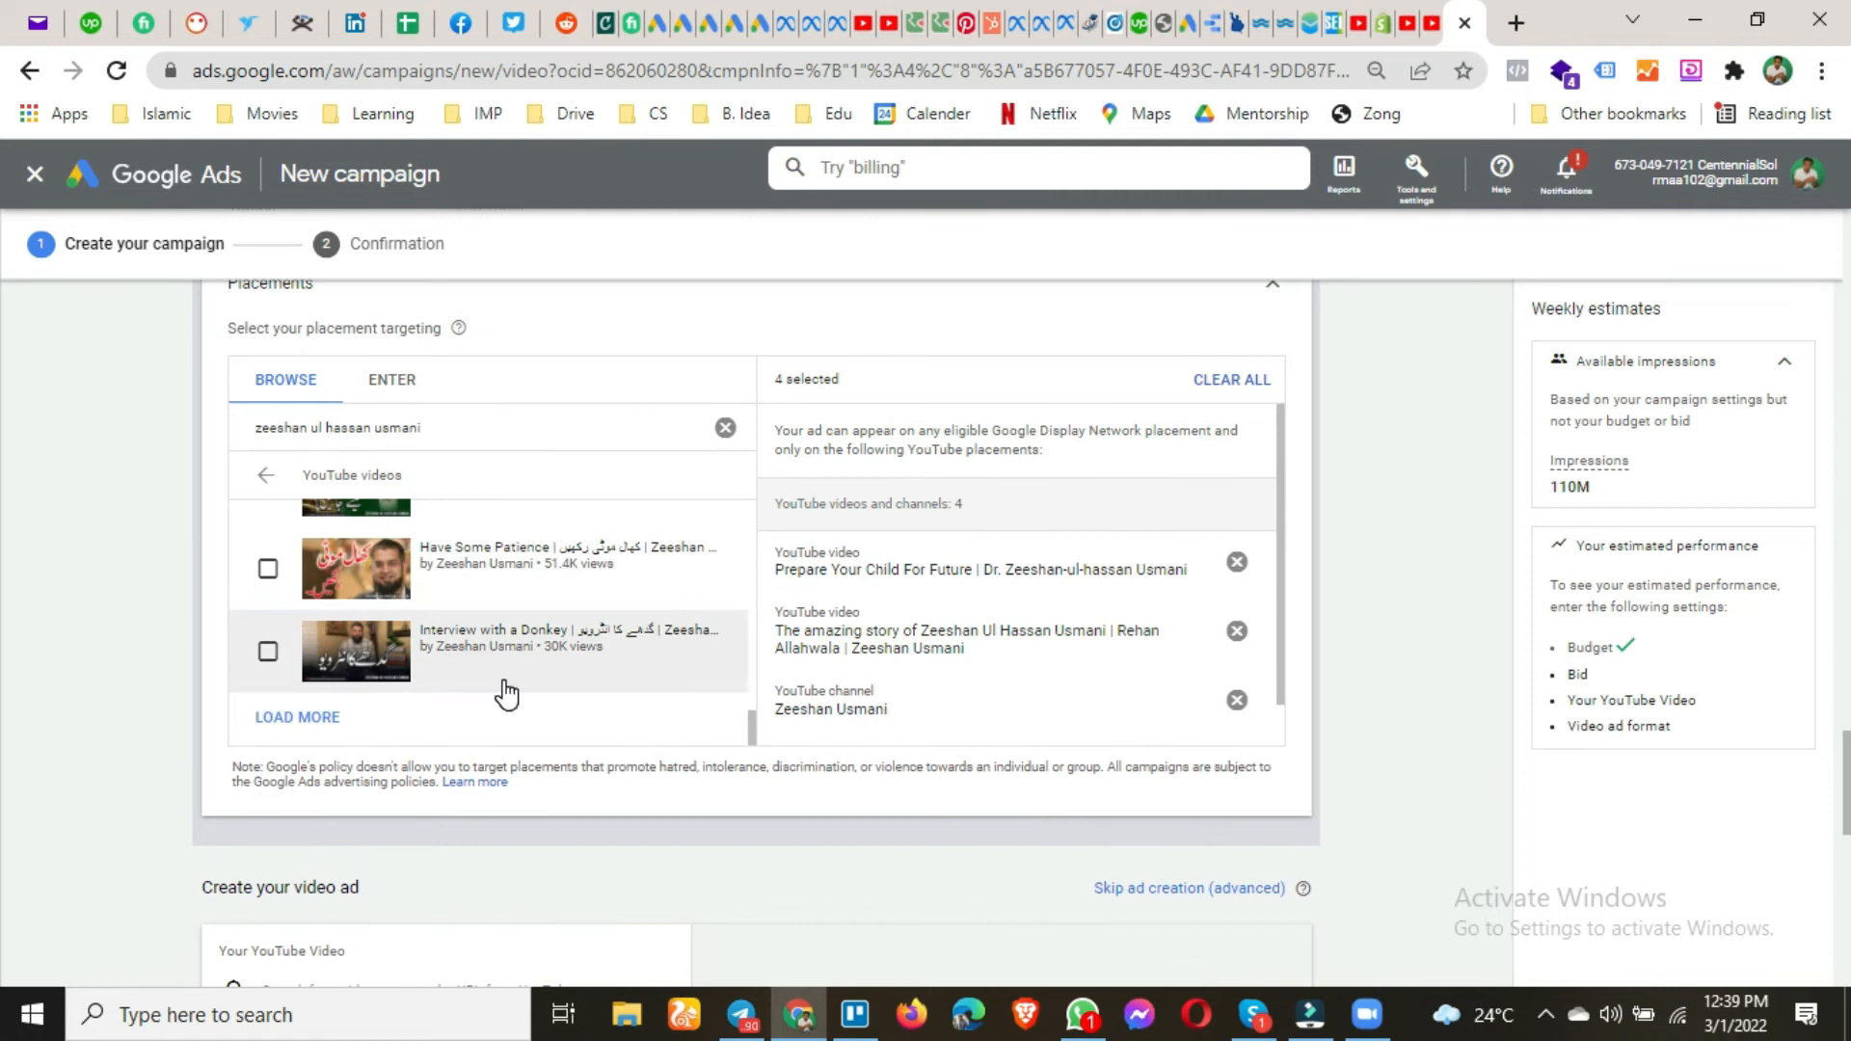
click(268, 660)
Load more YouTube video results for the current placement search and browse the extended list.
click(291, 719)
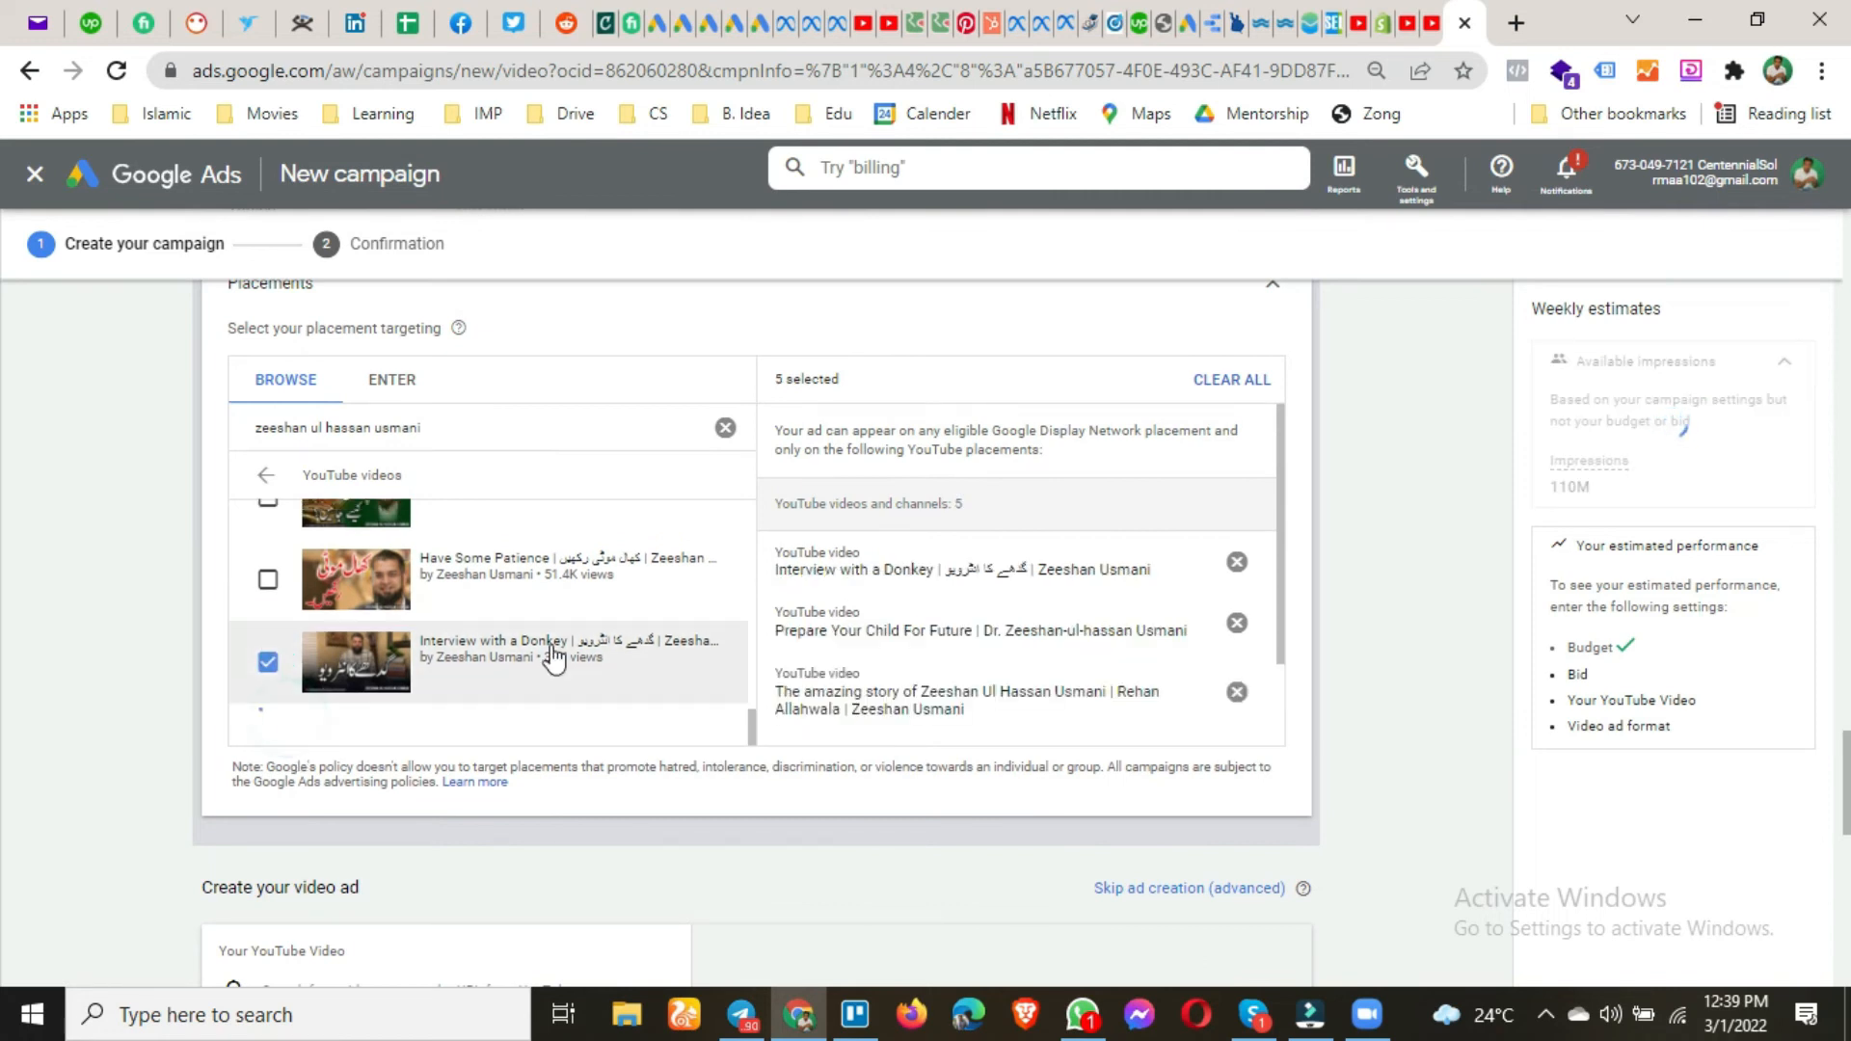
scroll(557, 658, down, 1)
scroll(554, 655, up, 1)
scroll(537, 579, up, 3)
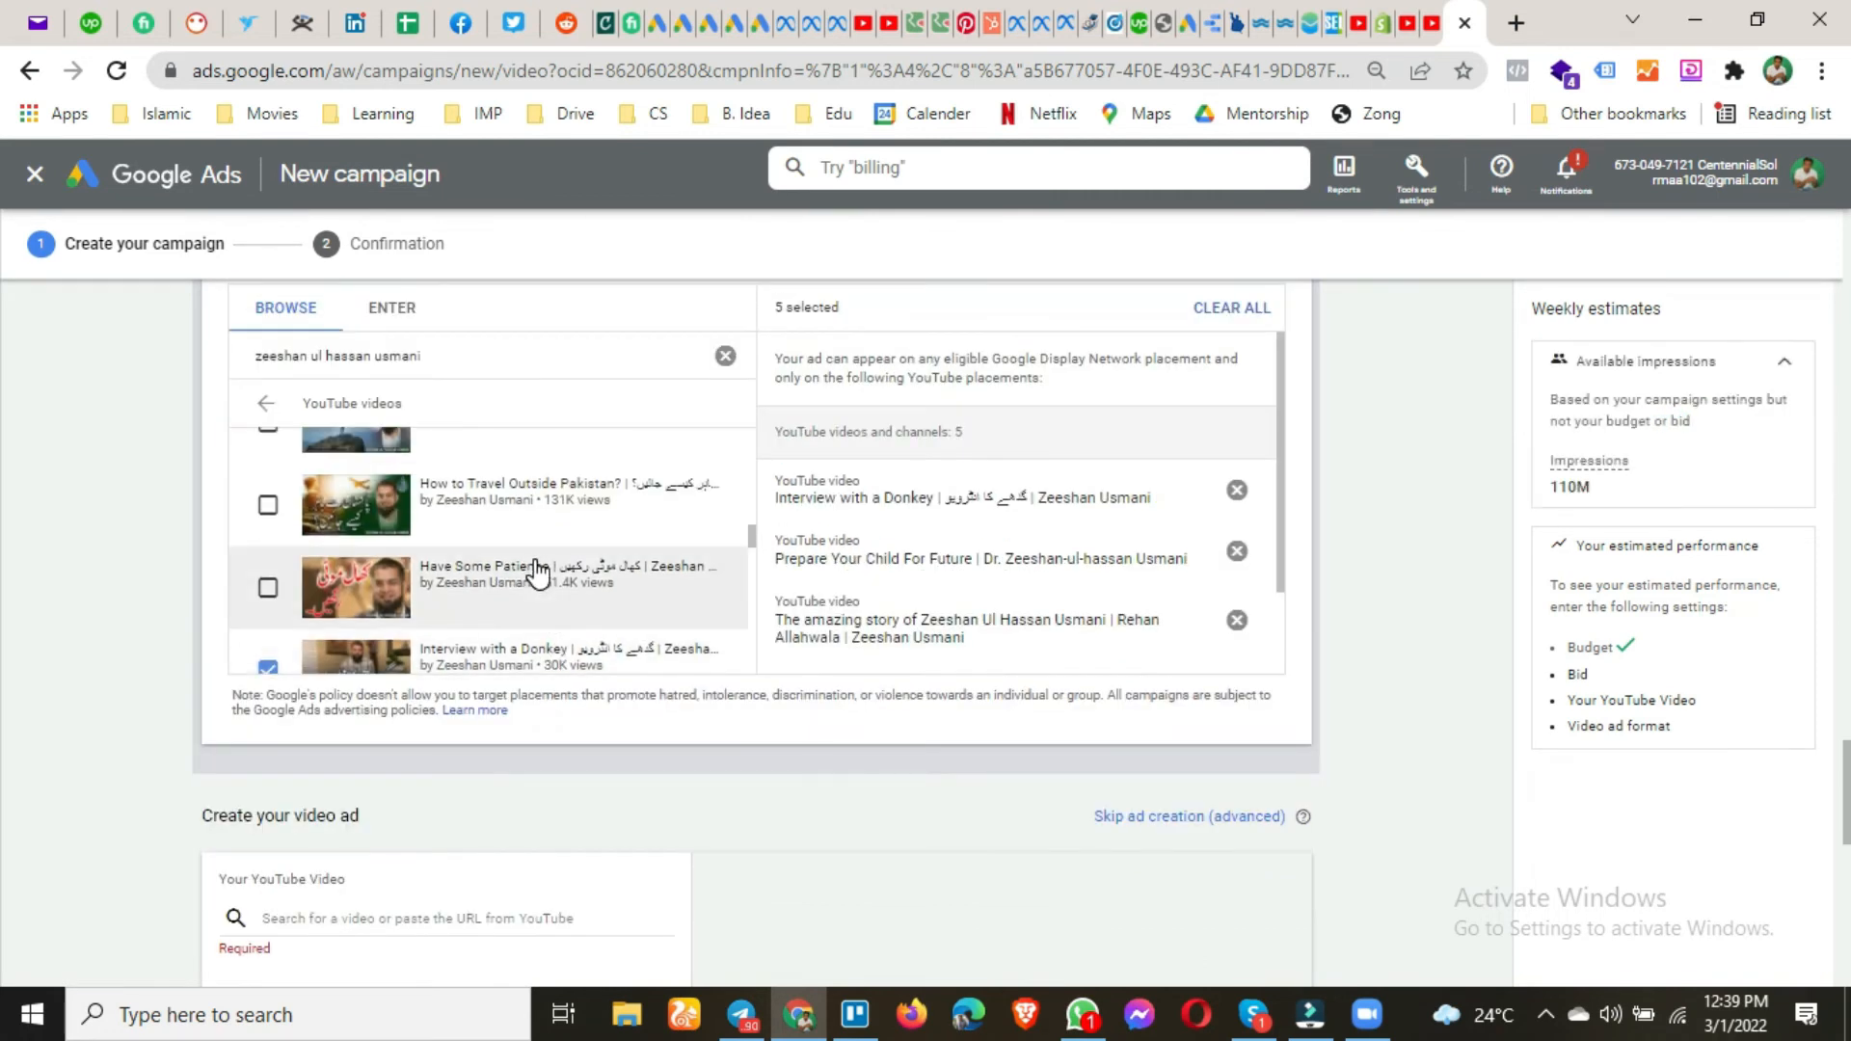
scroll(527, 579, down, 5)
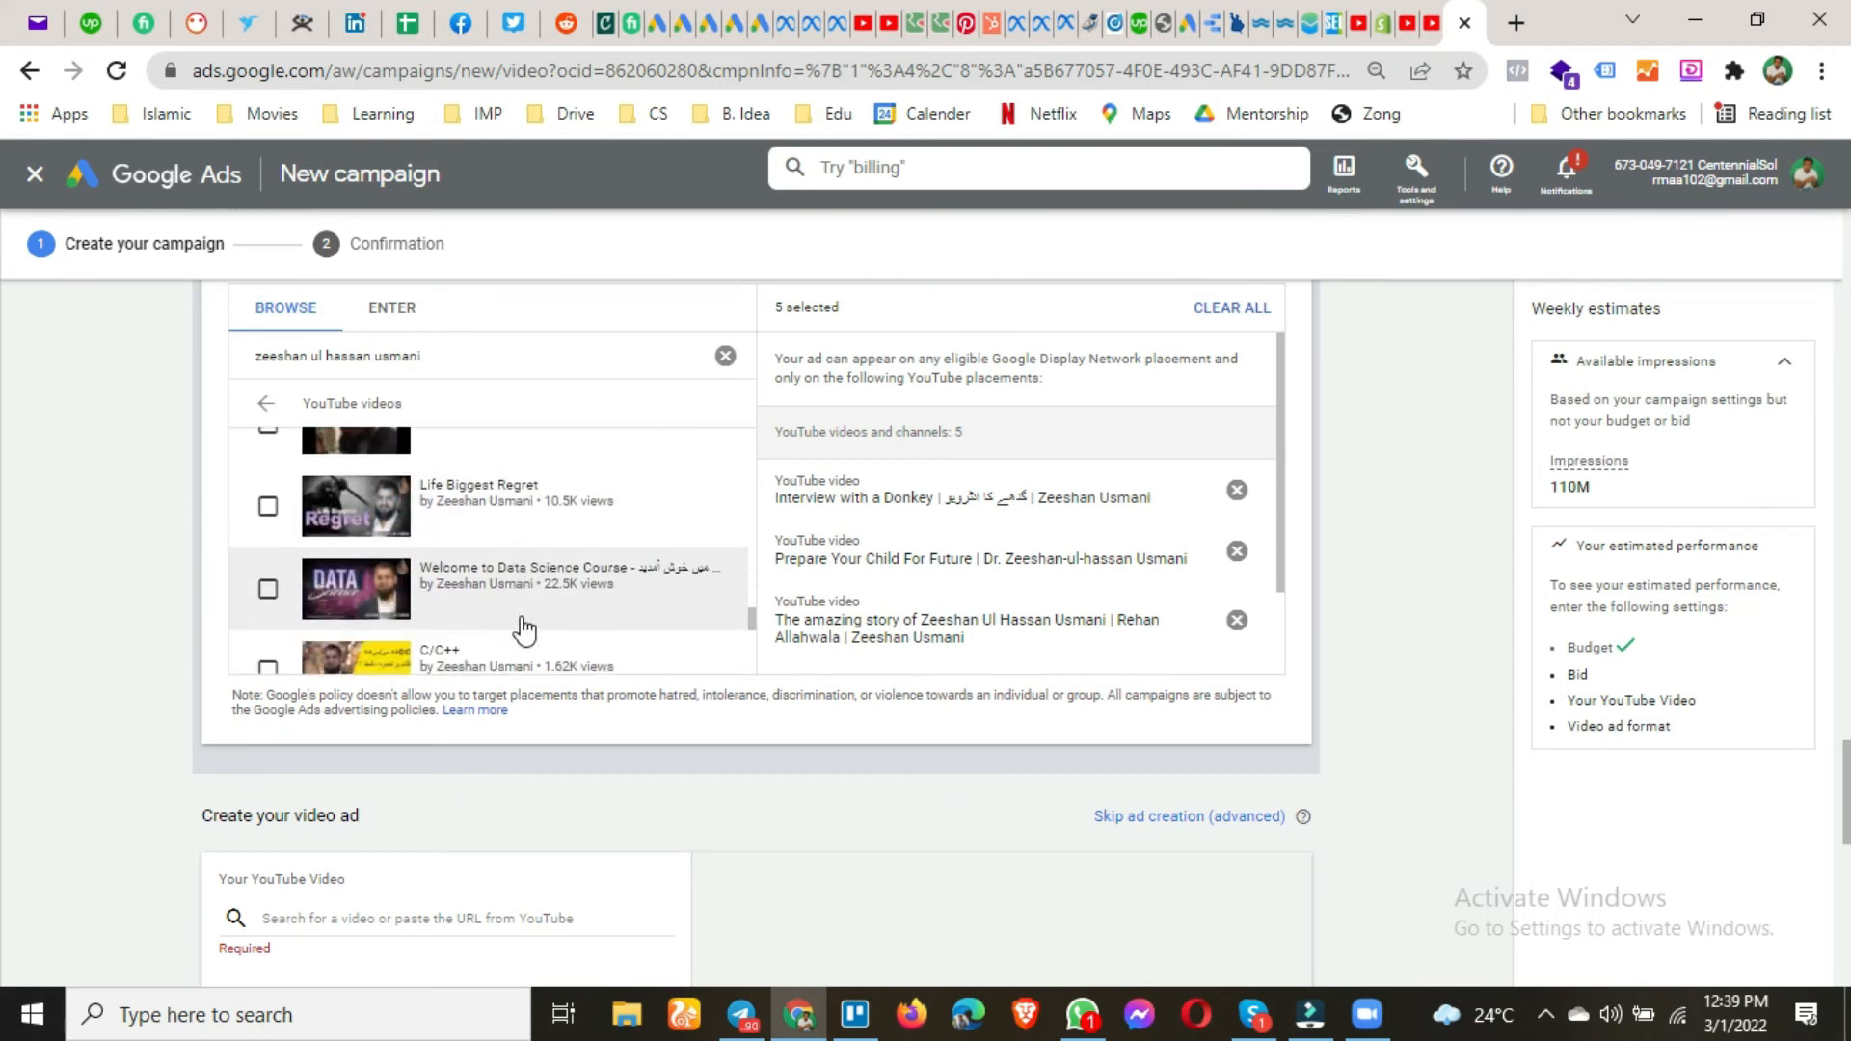
scroll(520, 631, down, 5)
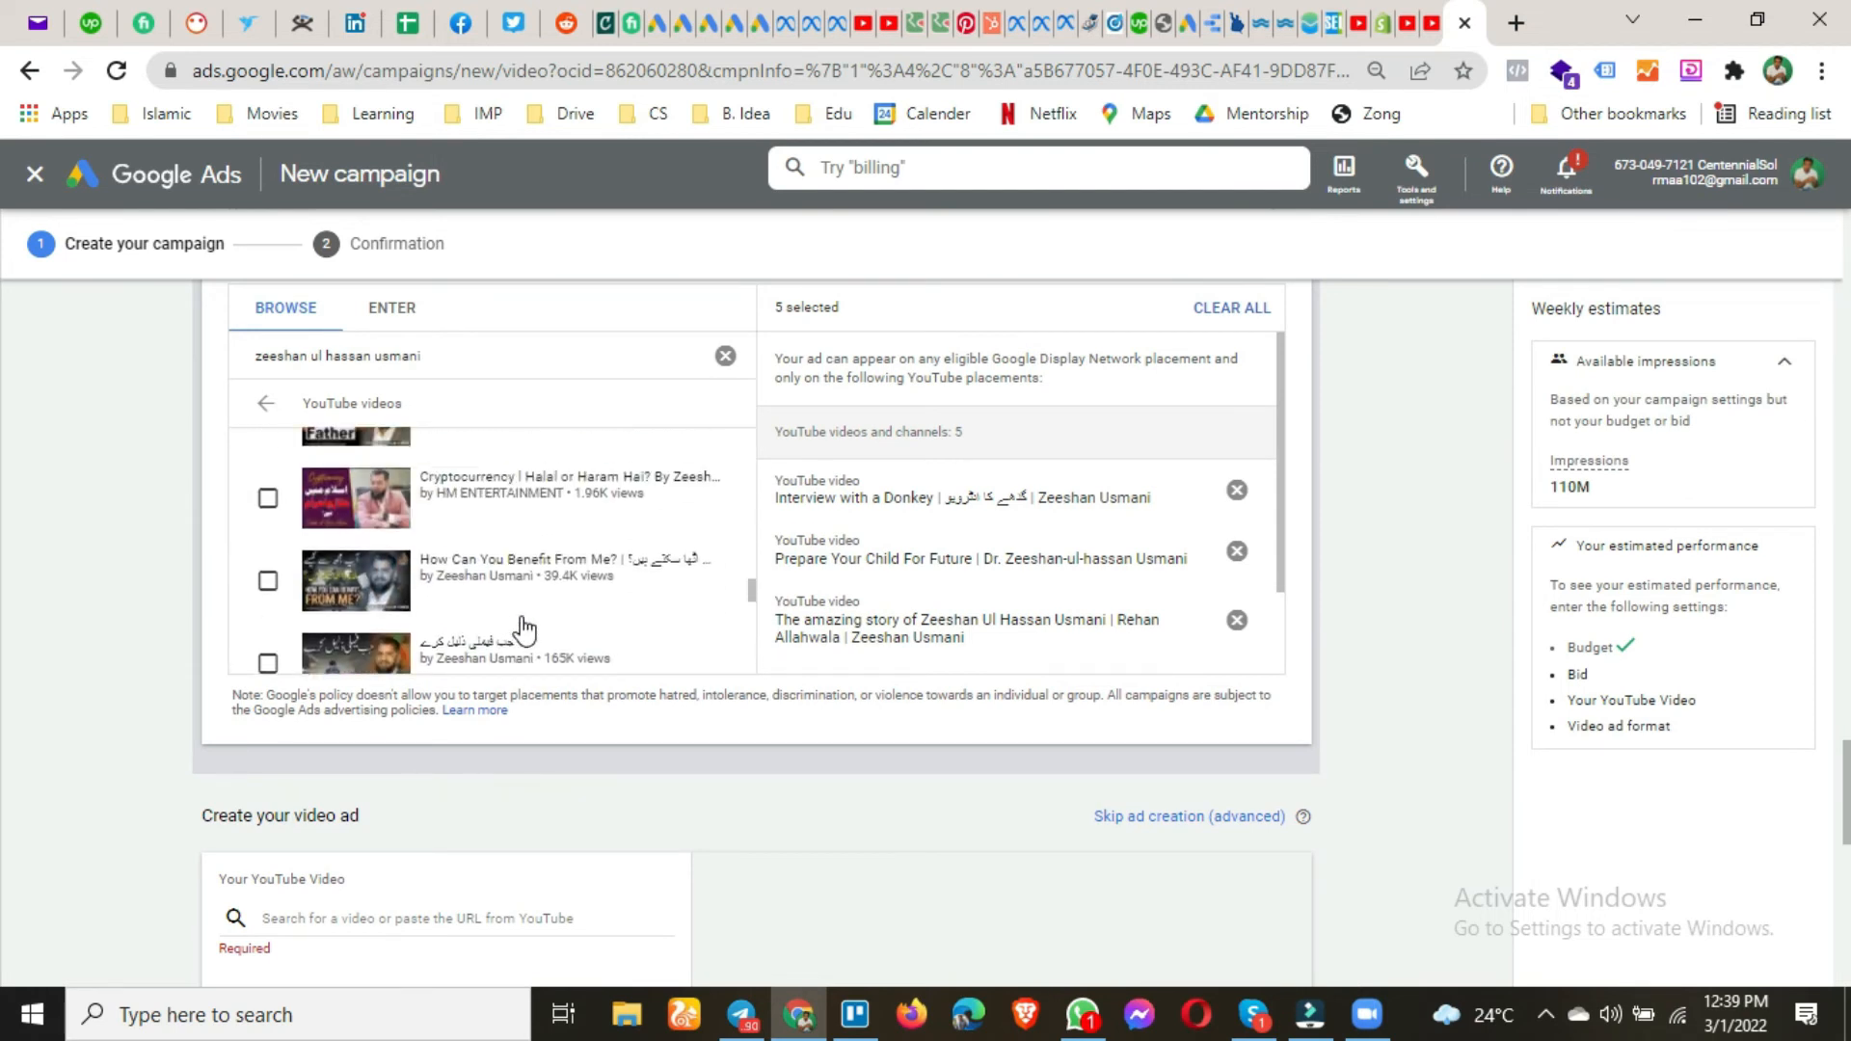
scroll(422, 650, up, 10)
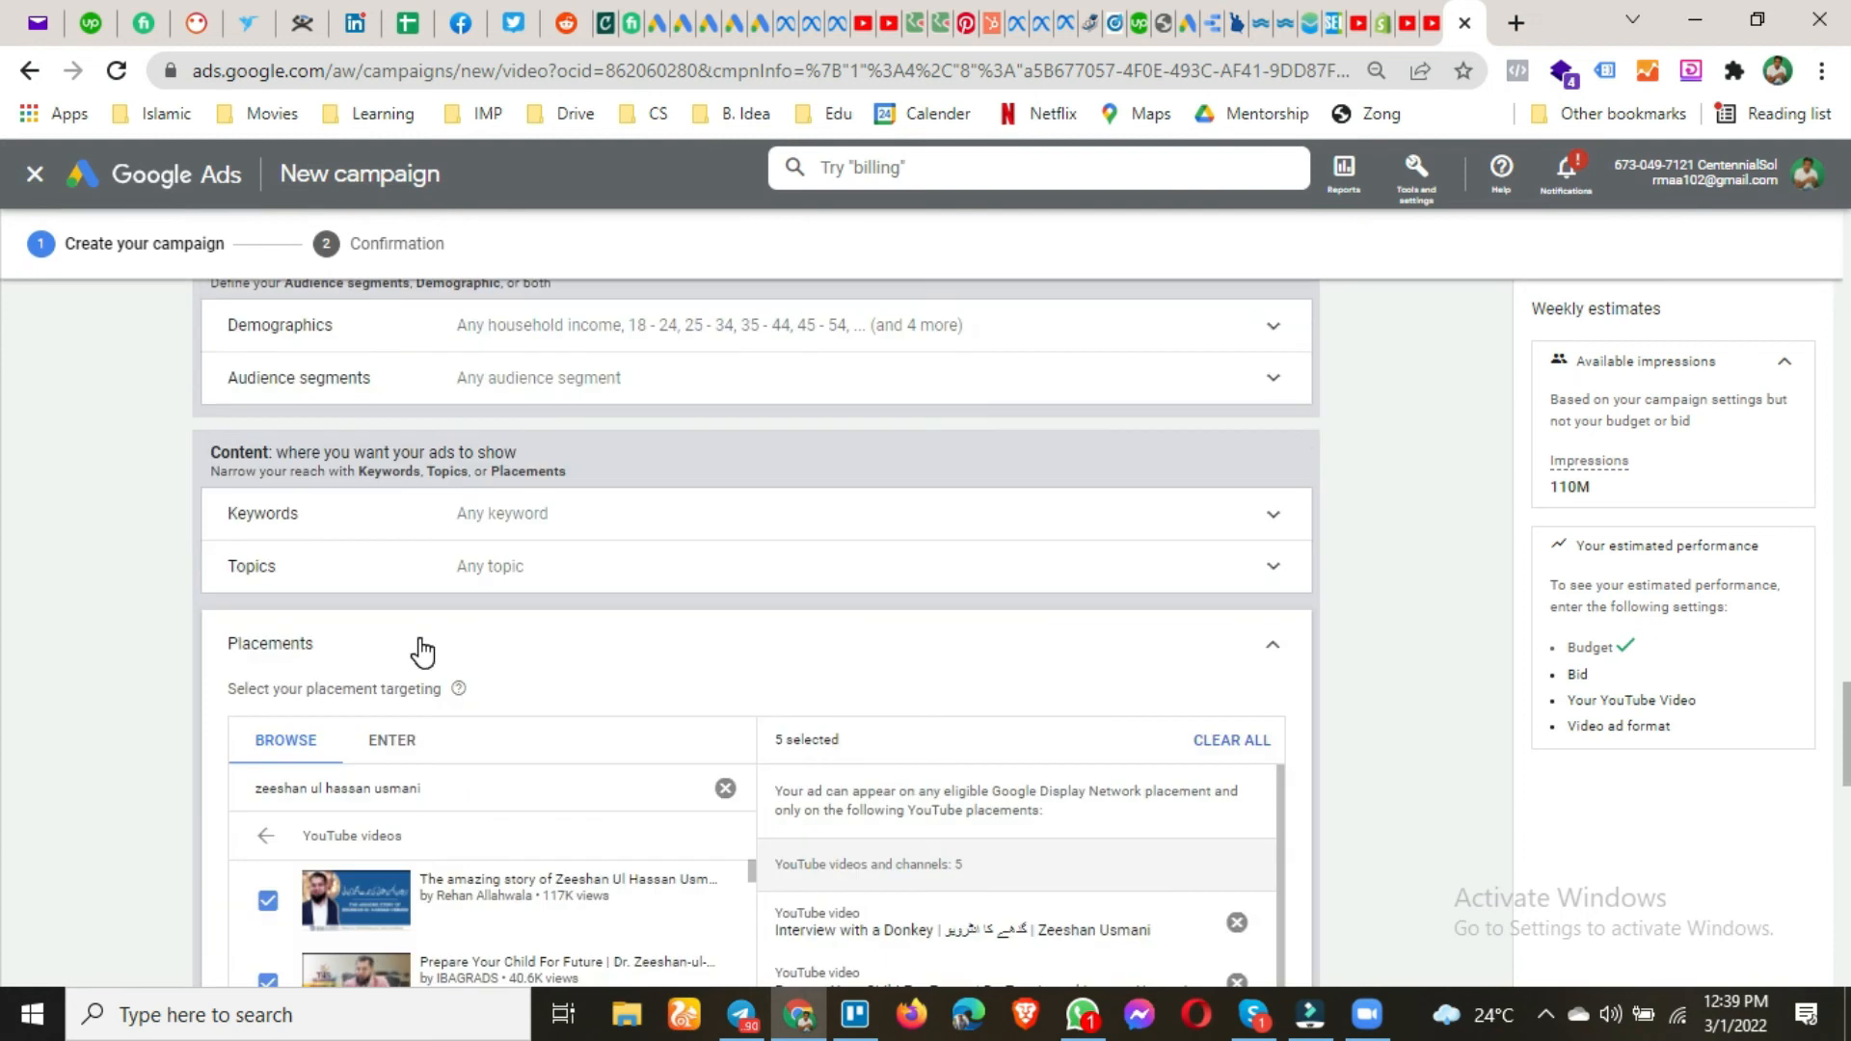
scroll(86, 790, down, 2)
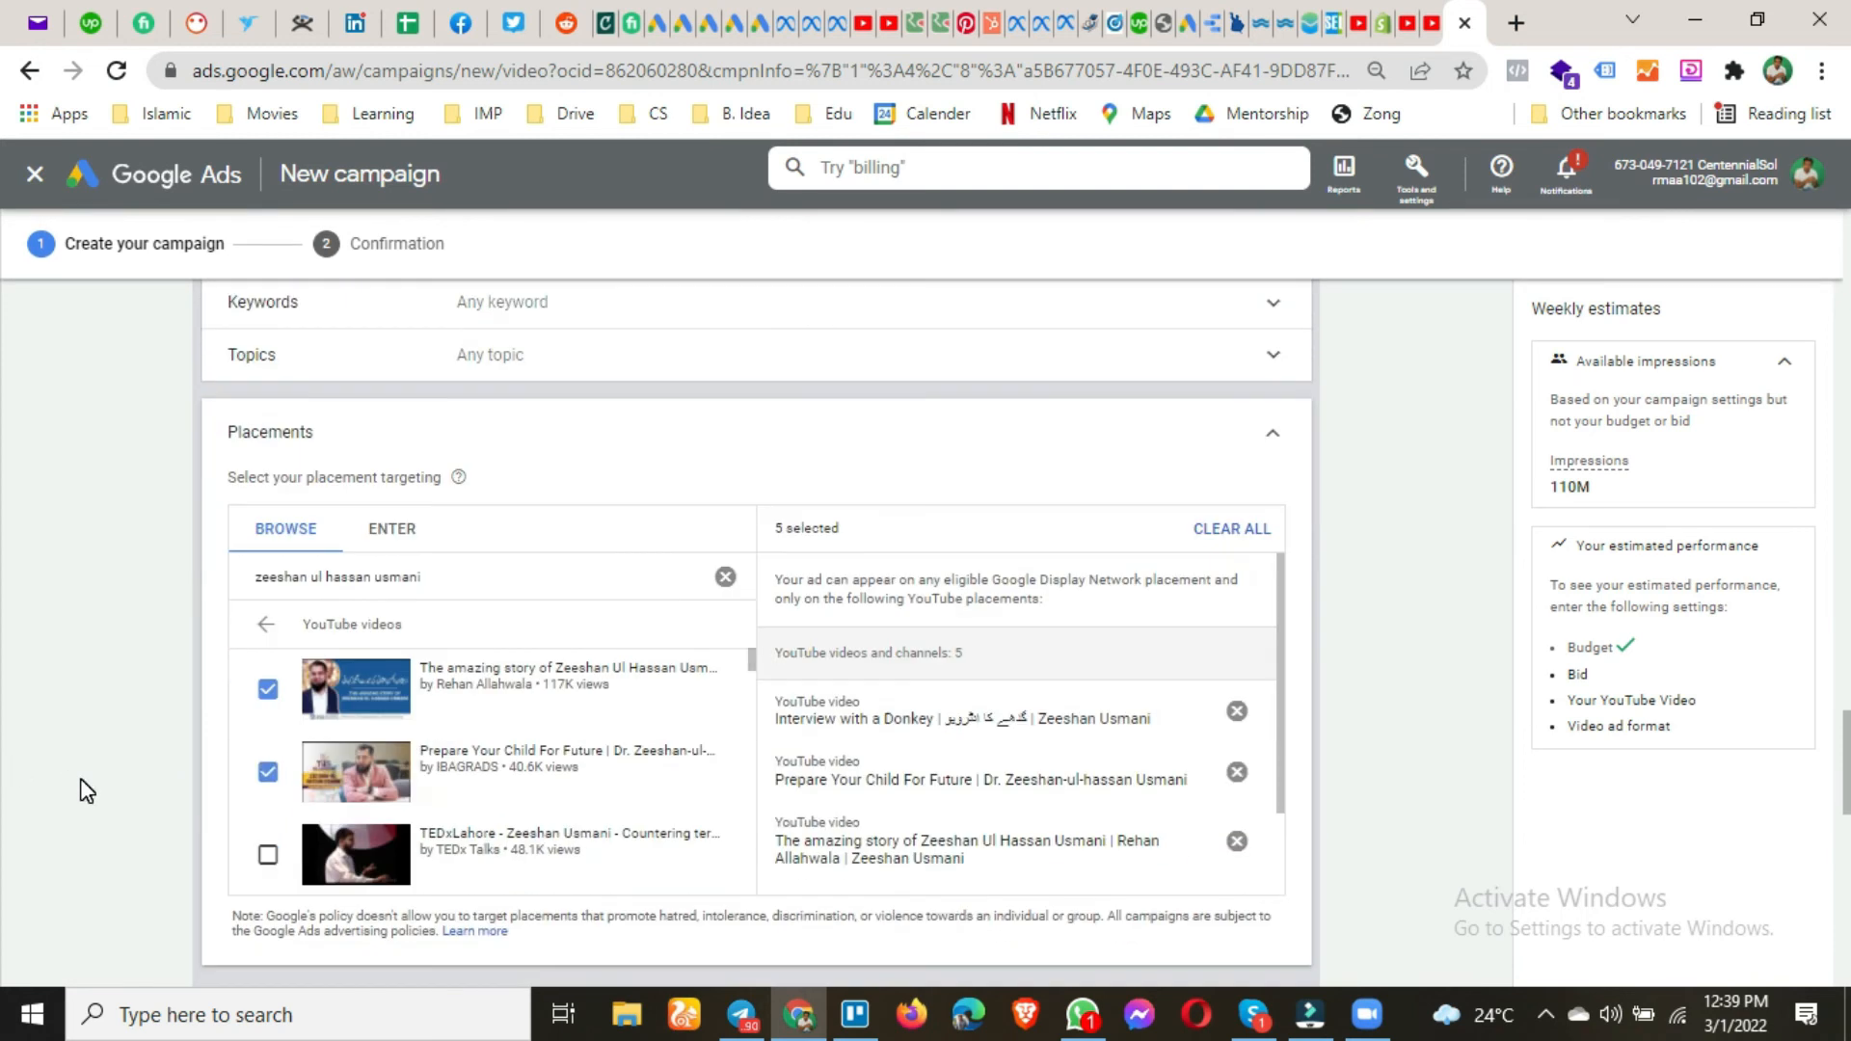
Clear the placement search and remove every selected YouTube video and channel from the placement targeting.
click(724, 578)
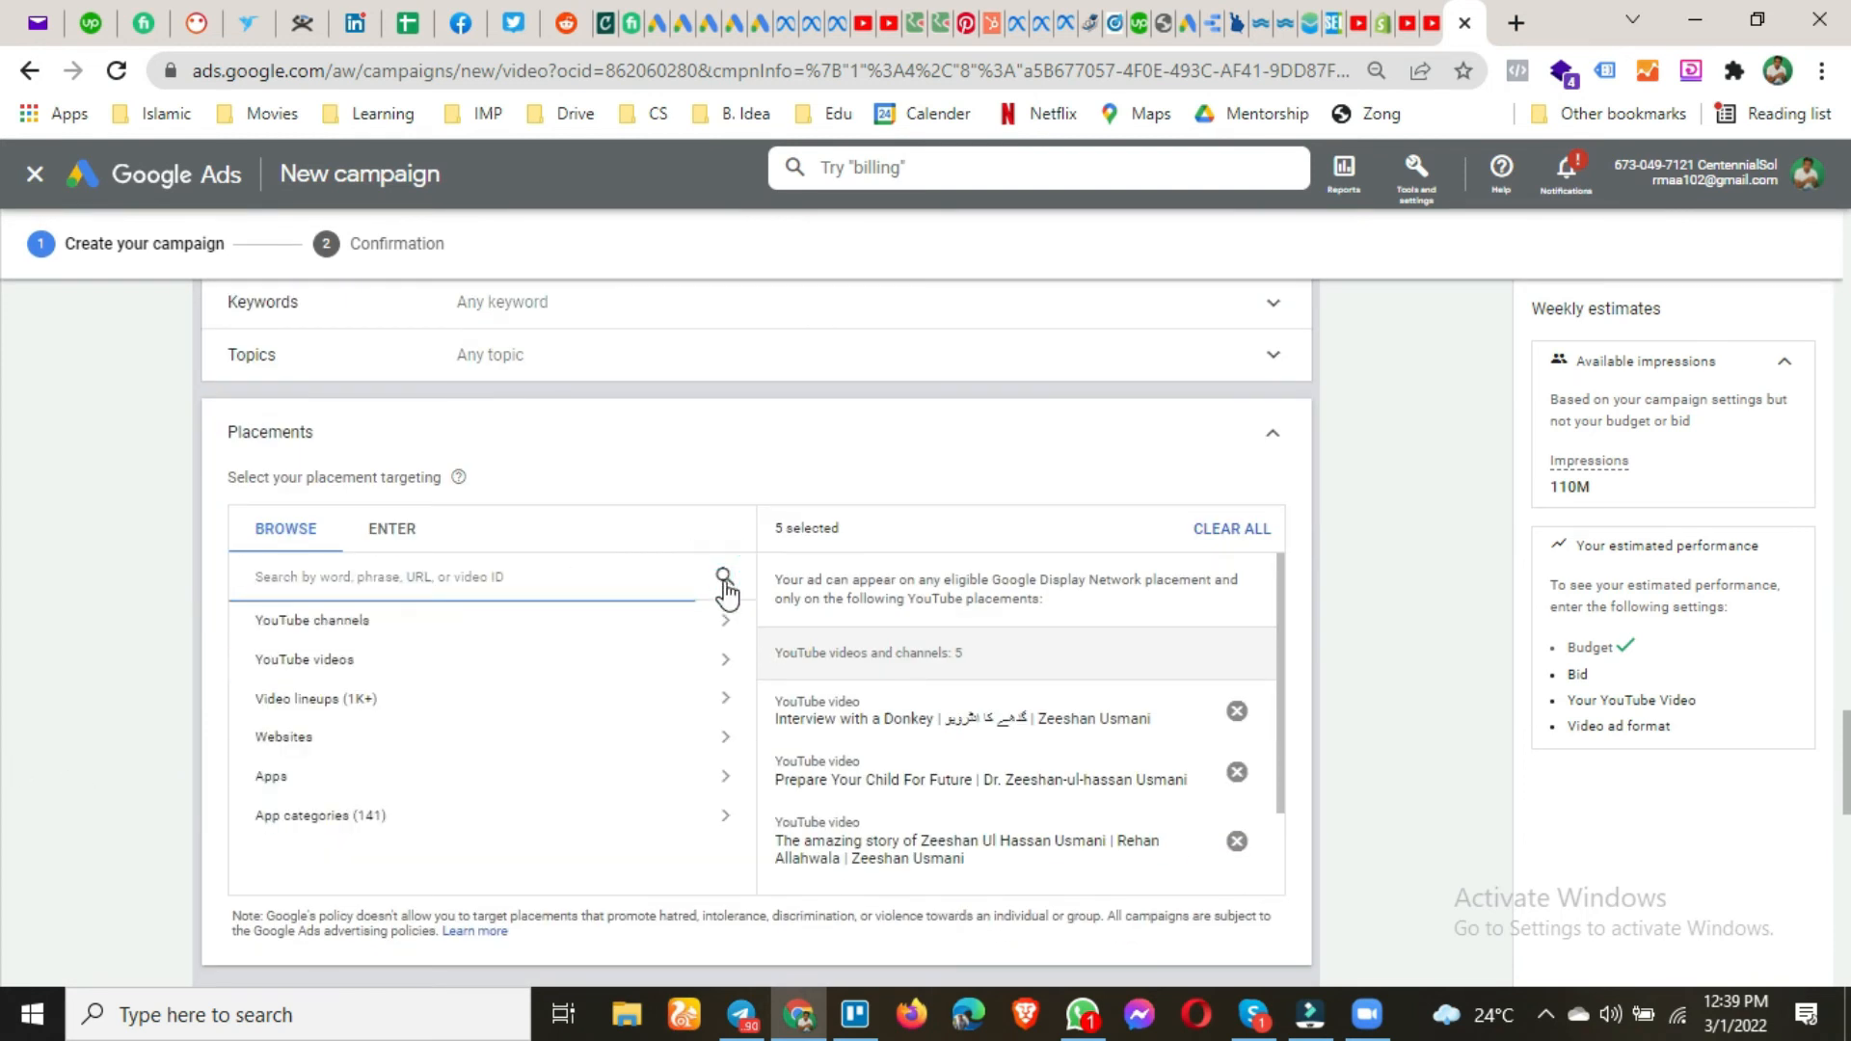
click(1240, 715)
click(1240, 714)
click(1240, 715)
click(1240, 715)
click(1240, 714)
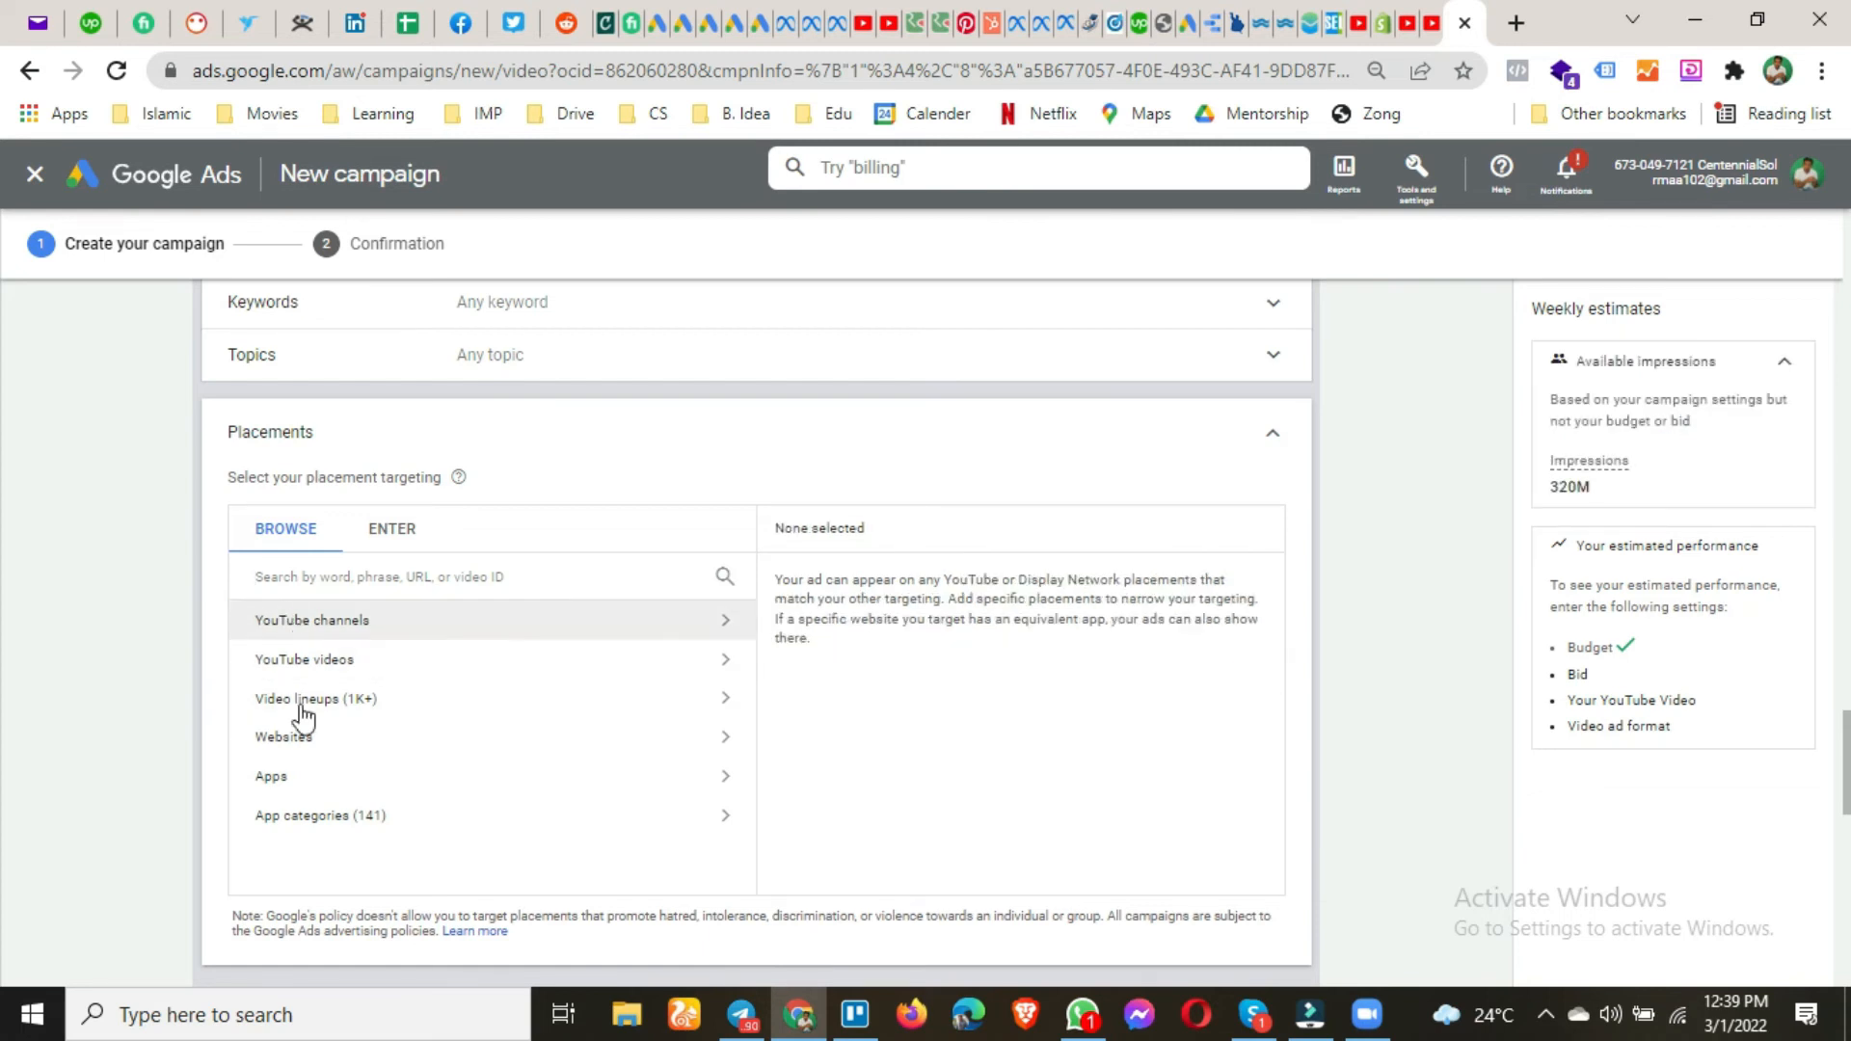
Examine the Video lineups placements, including popular content worldwide and the lineups offered for other countries.
click(353, 698)
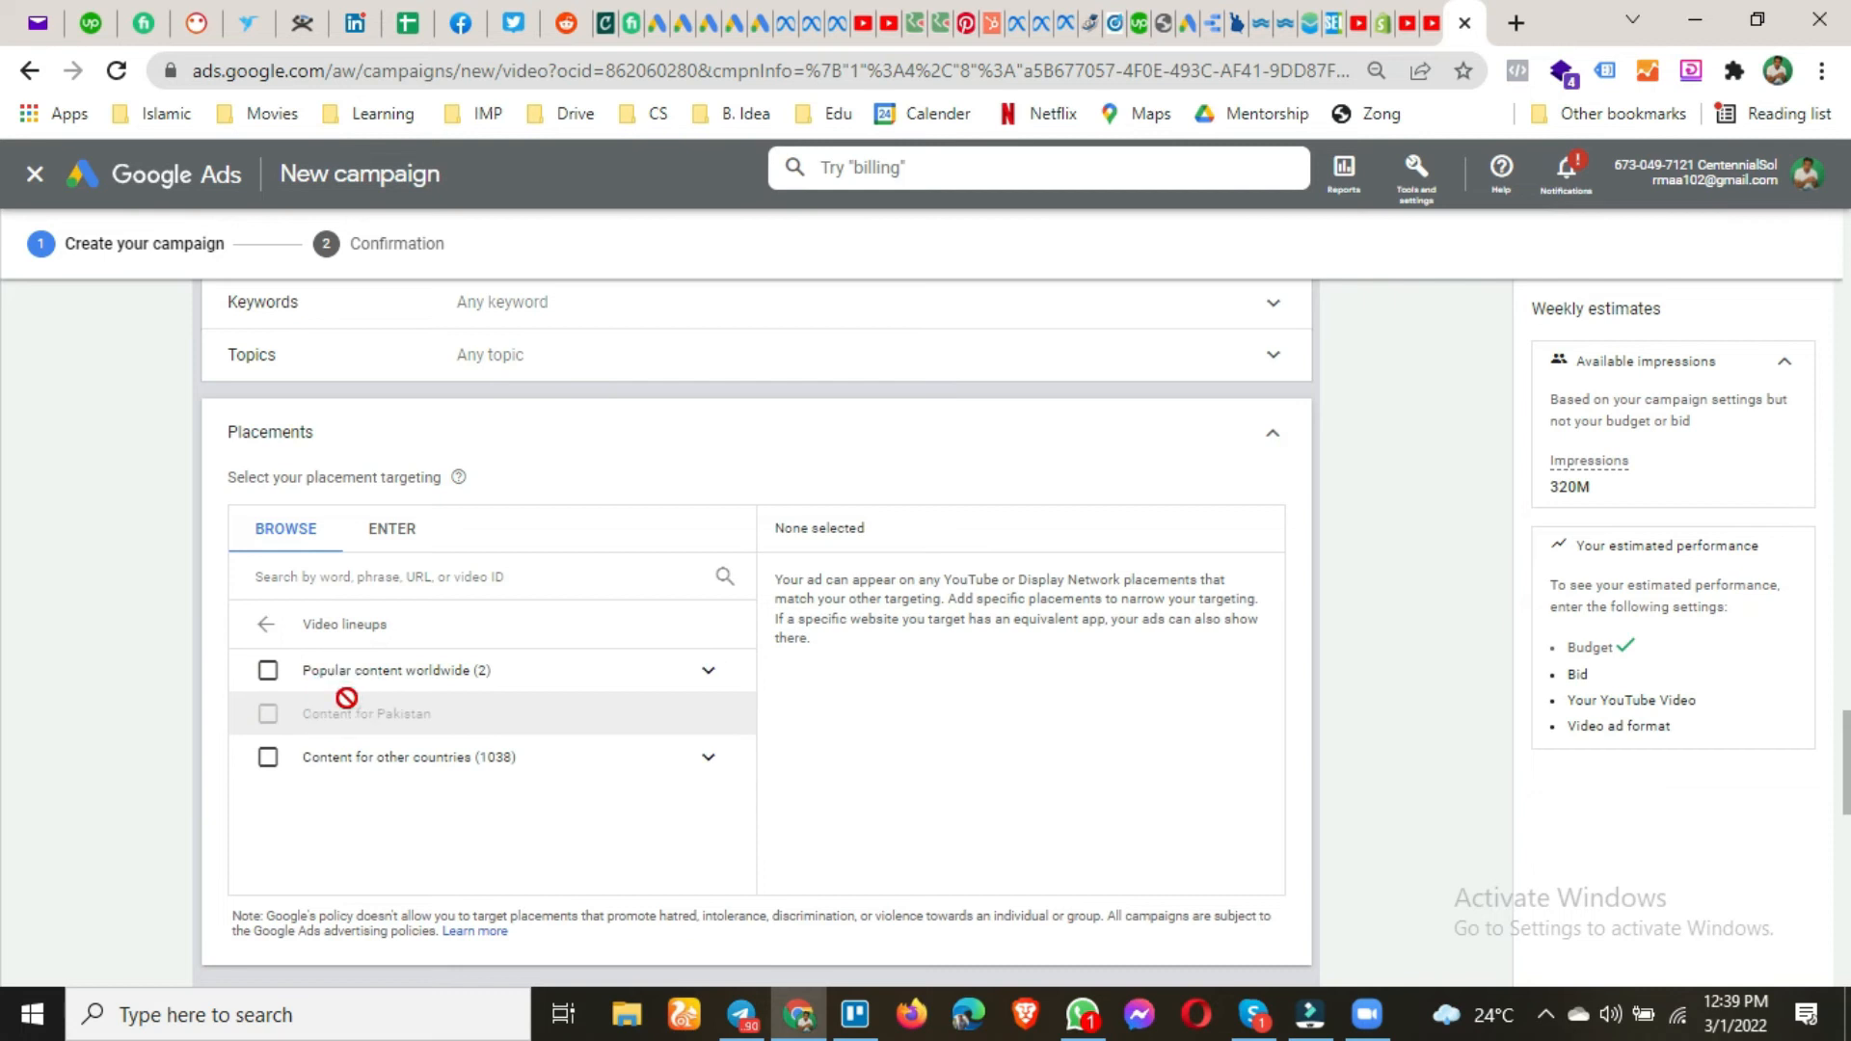
click(351, 680)
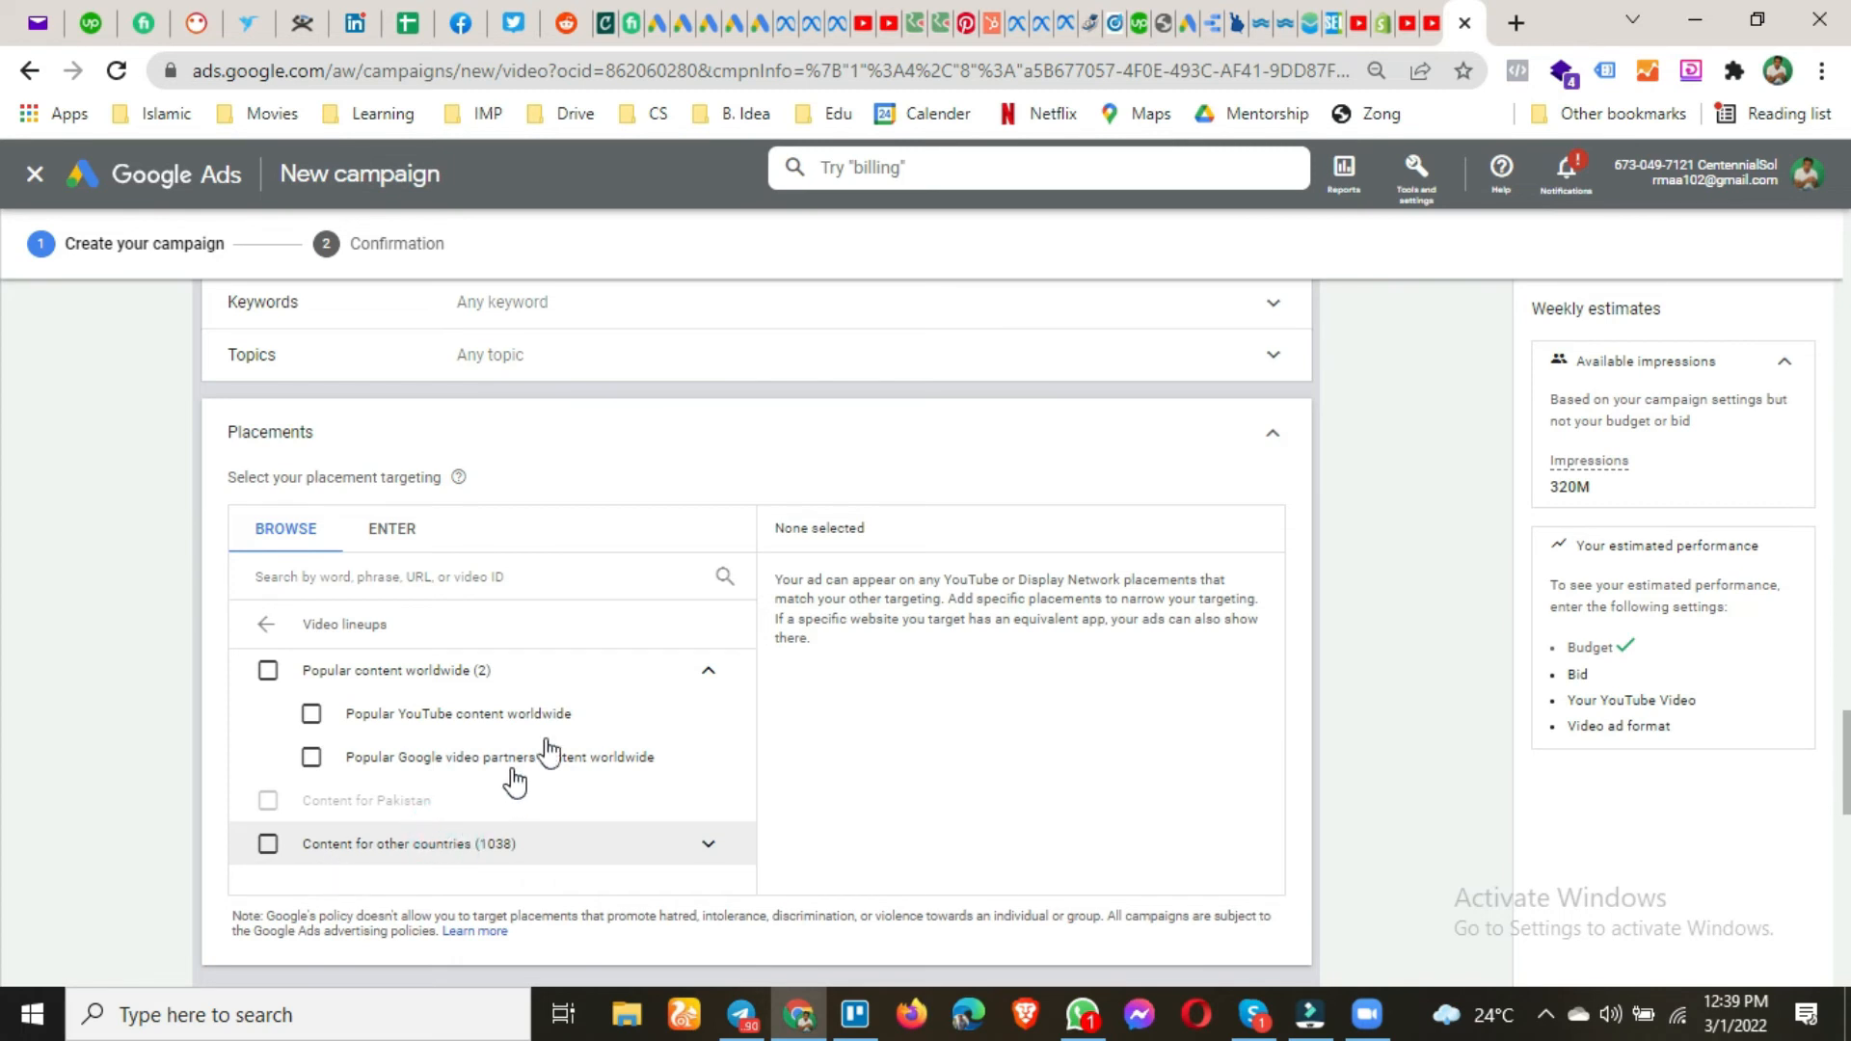
click(725, 857)
scroll(729, 862, down, 3)
scroll(392, 818, up, 4)
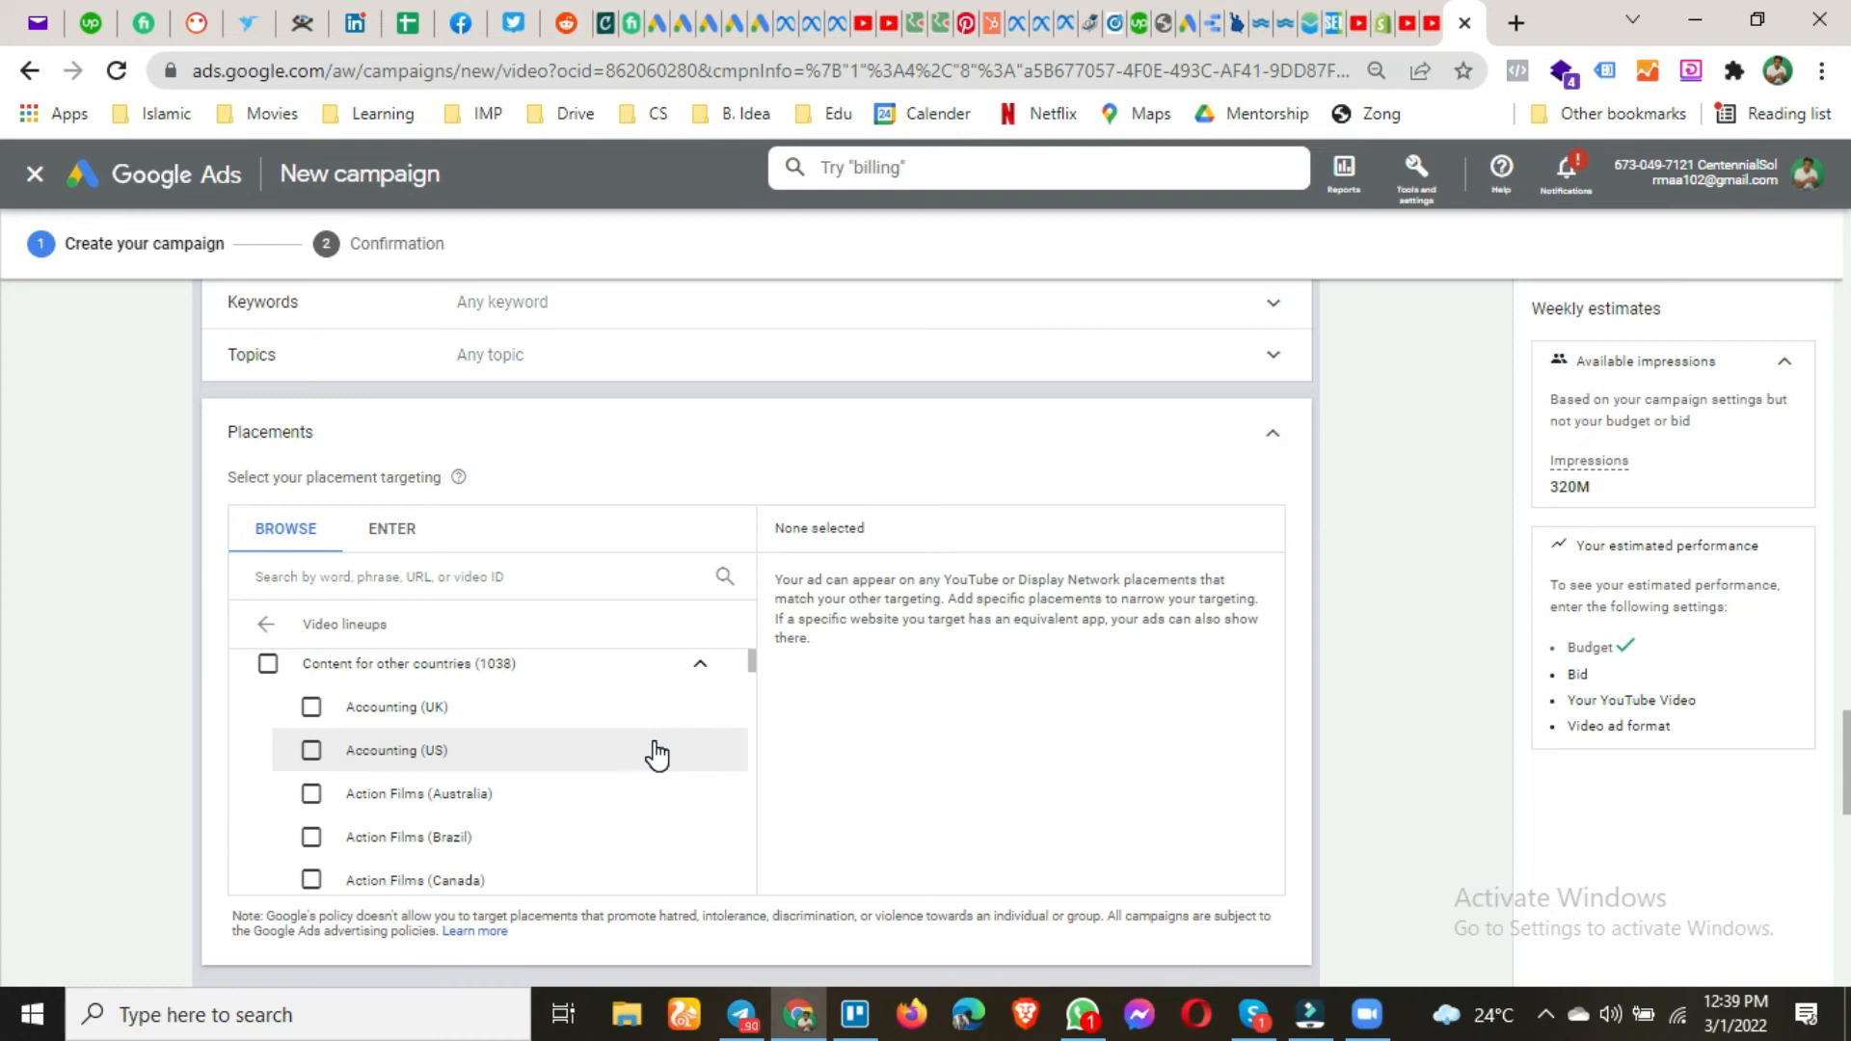
scroll(657, 755, down, 1)
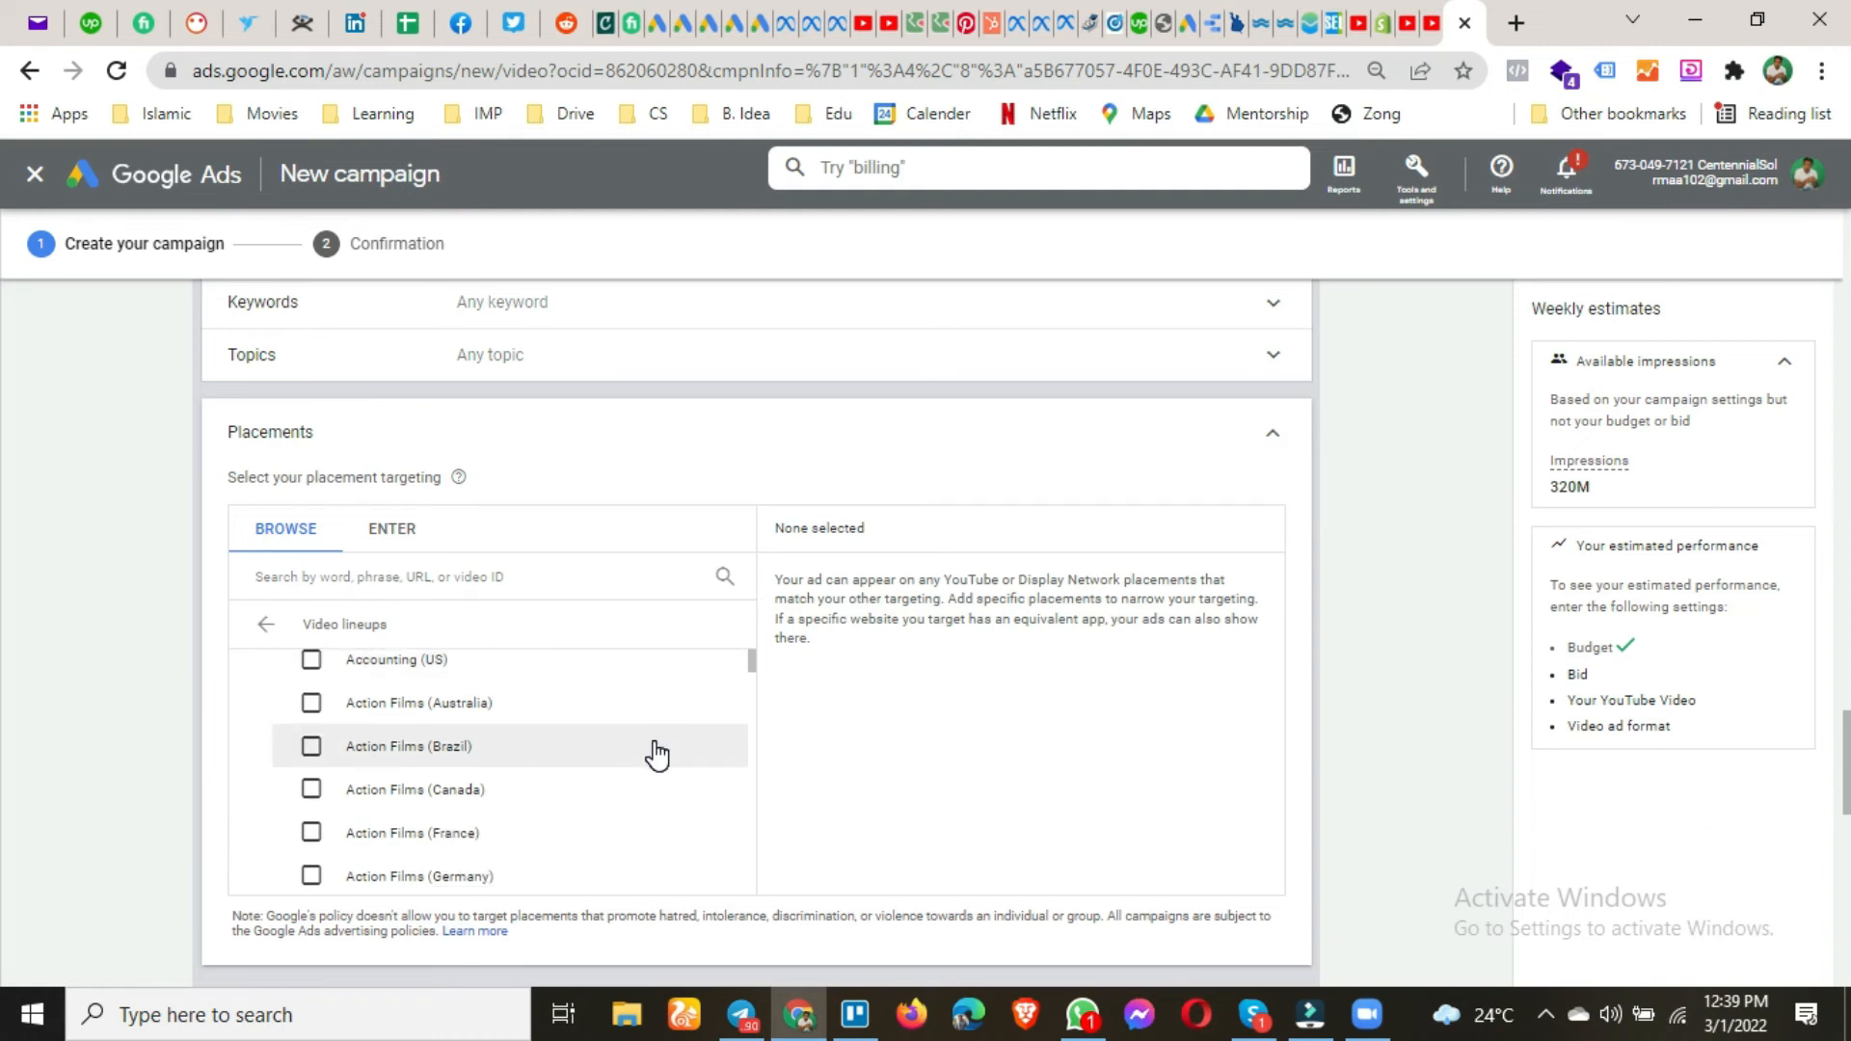
scroll(657, 755, down, 8)
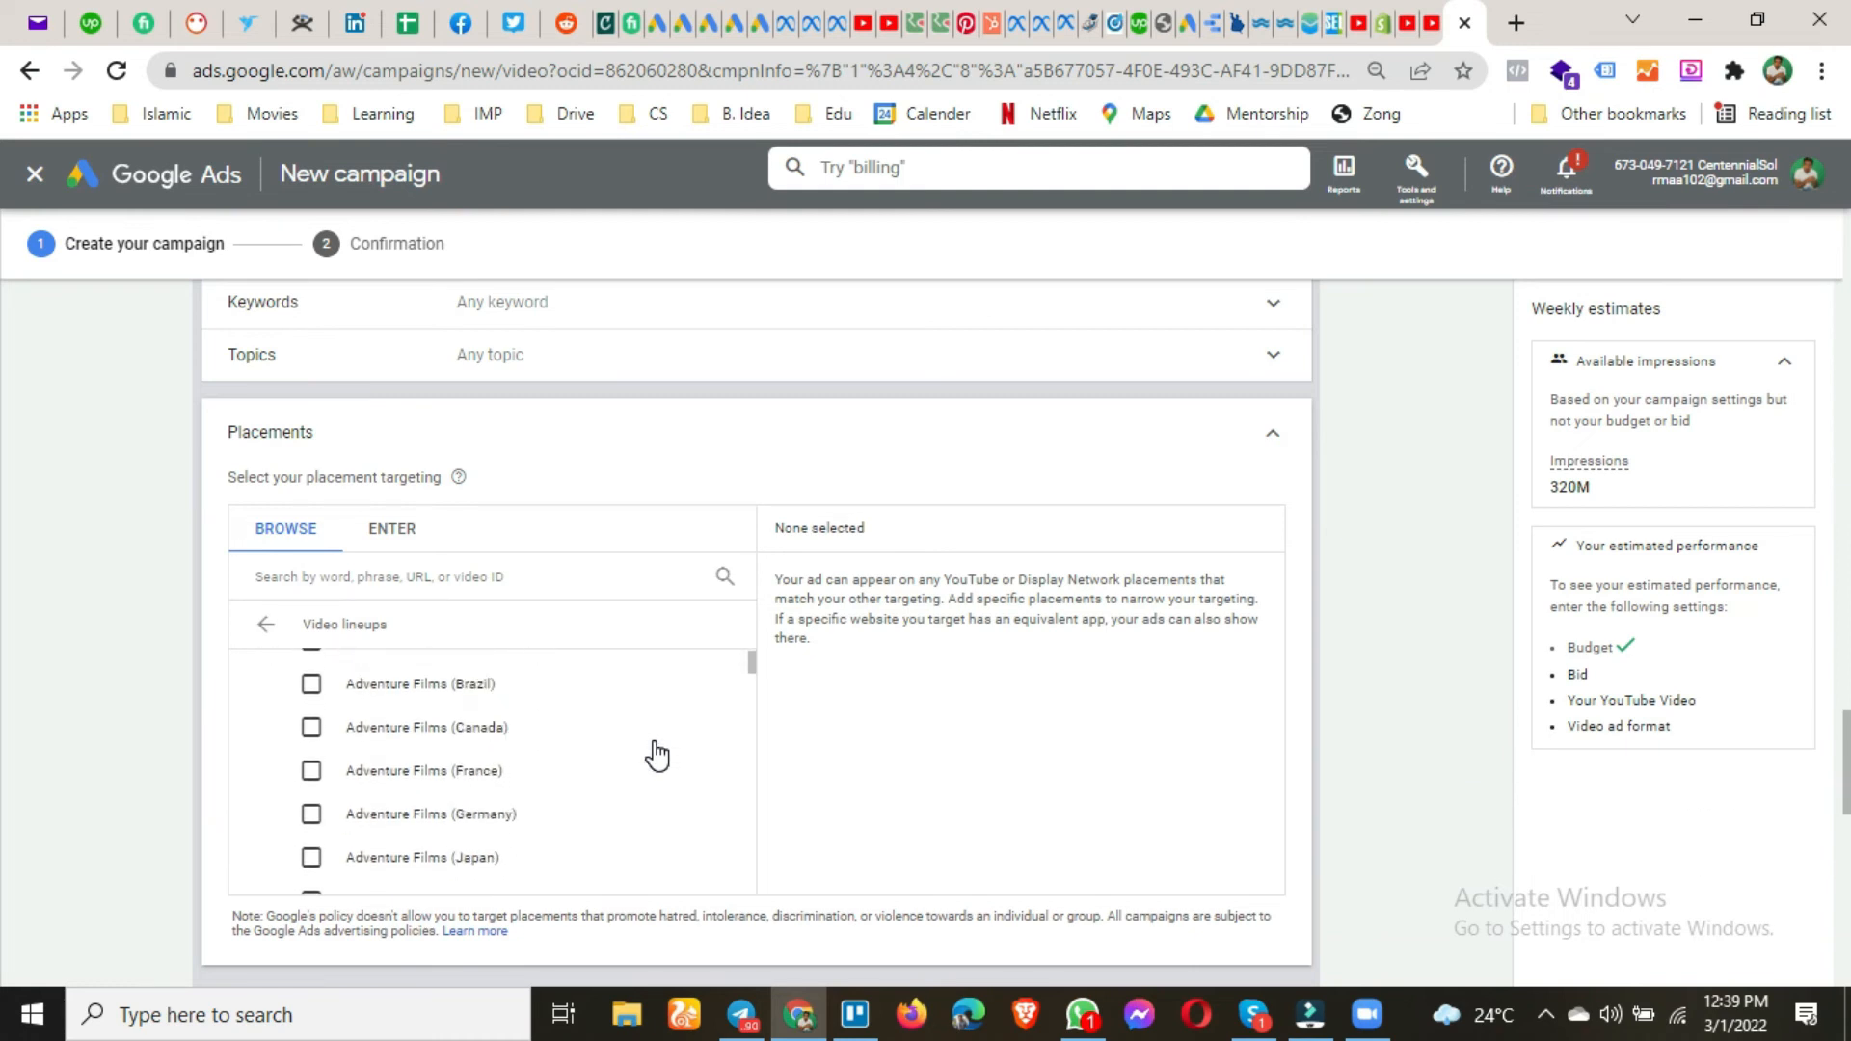
scroll(657, 755, down, 5)
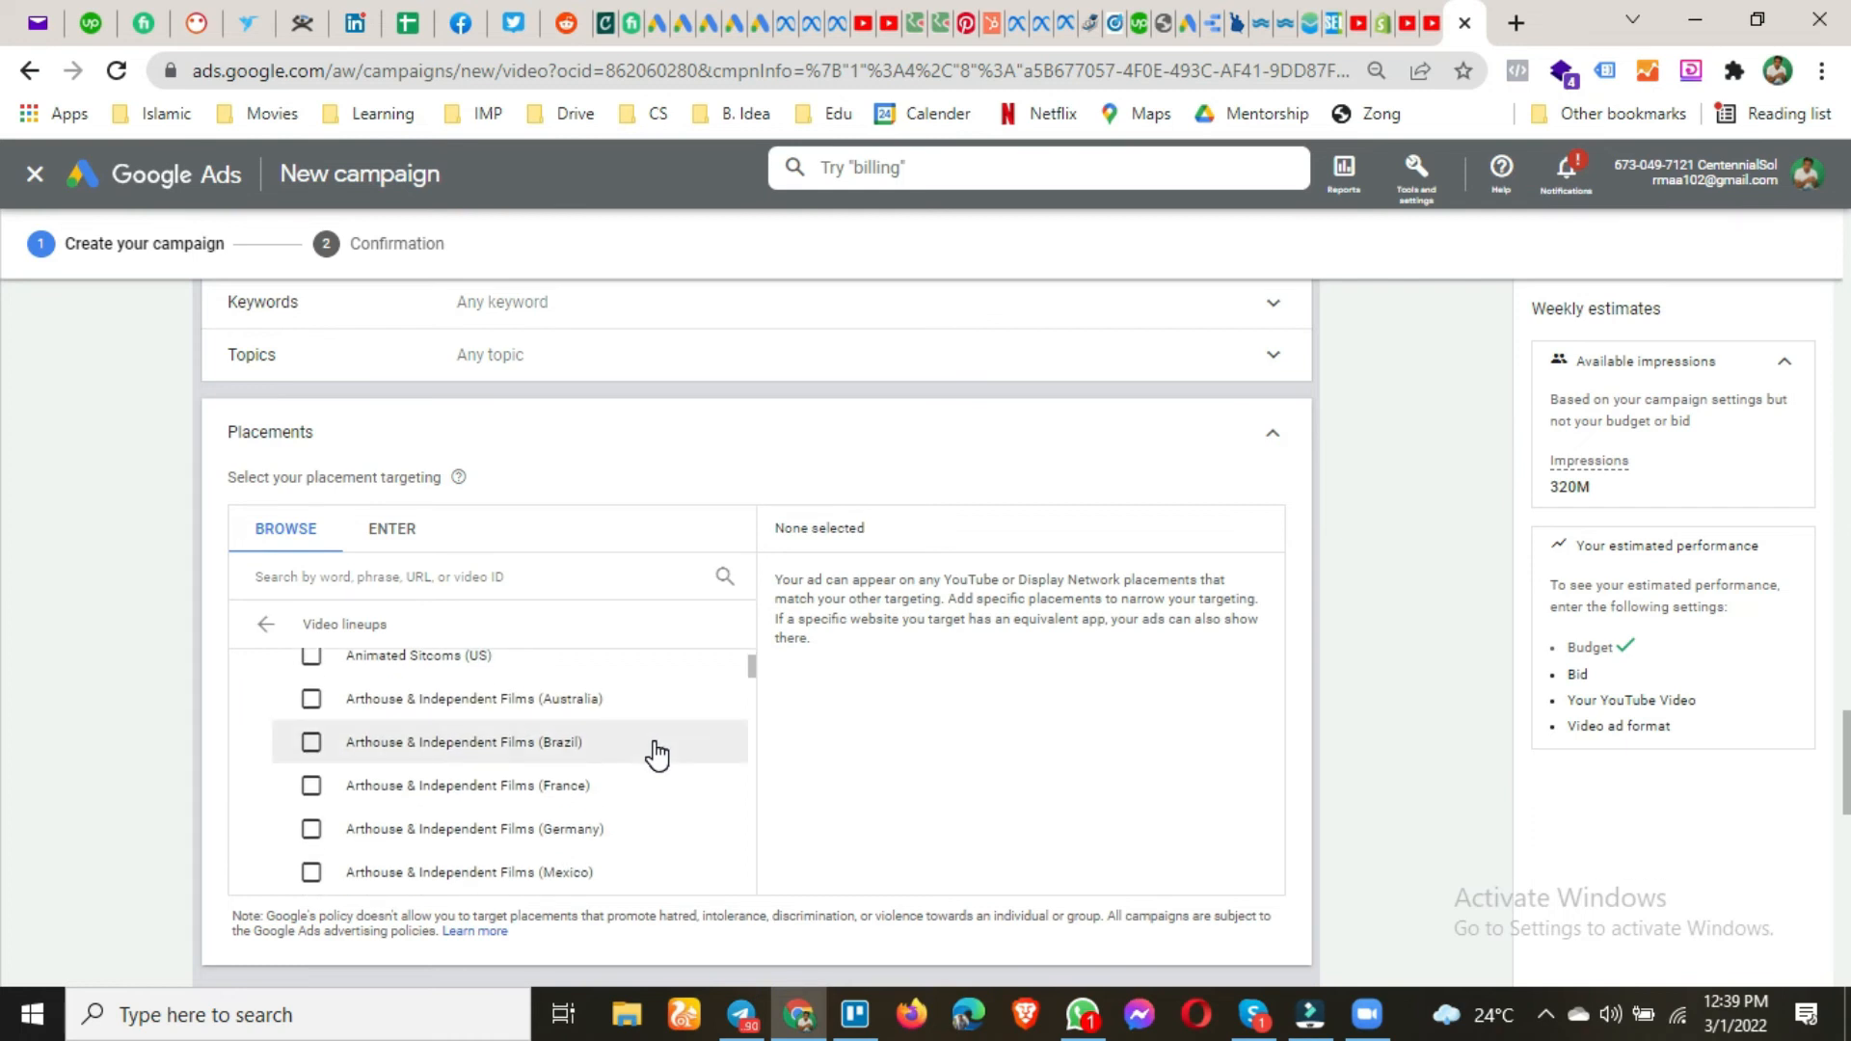
scroll(657, 755, up, 14)
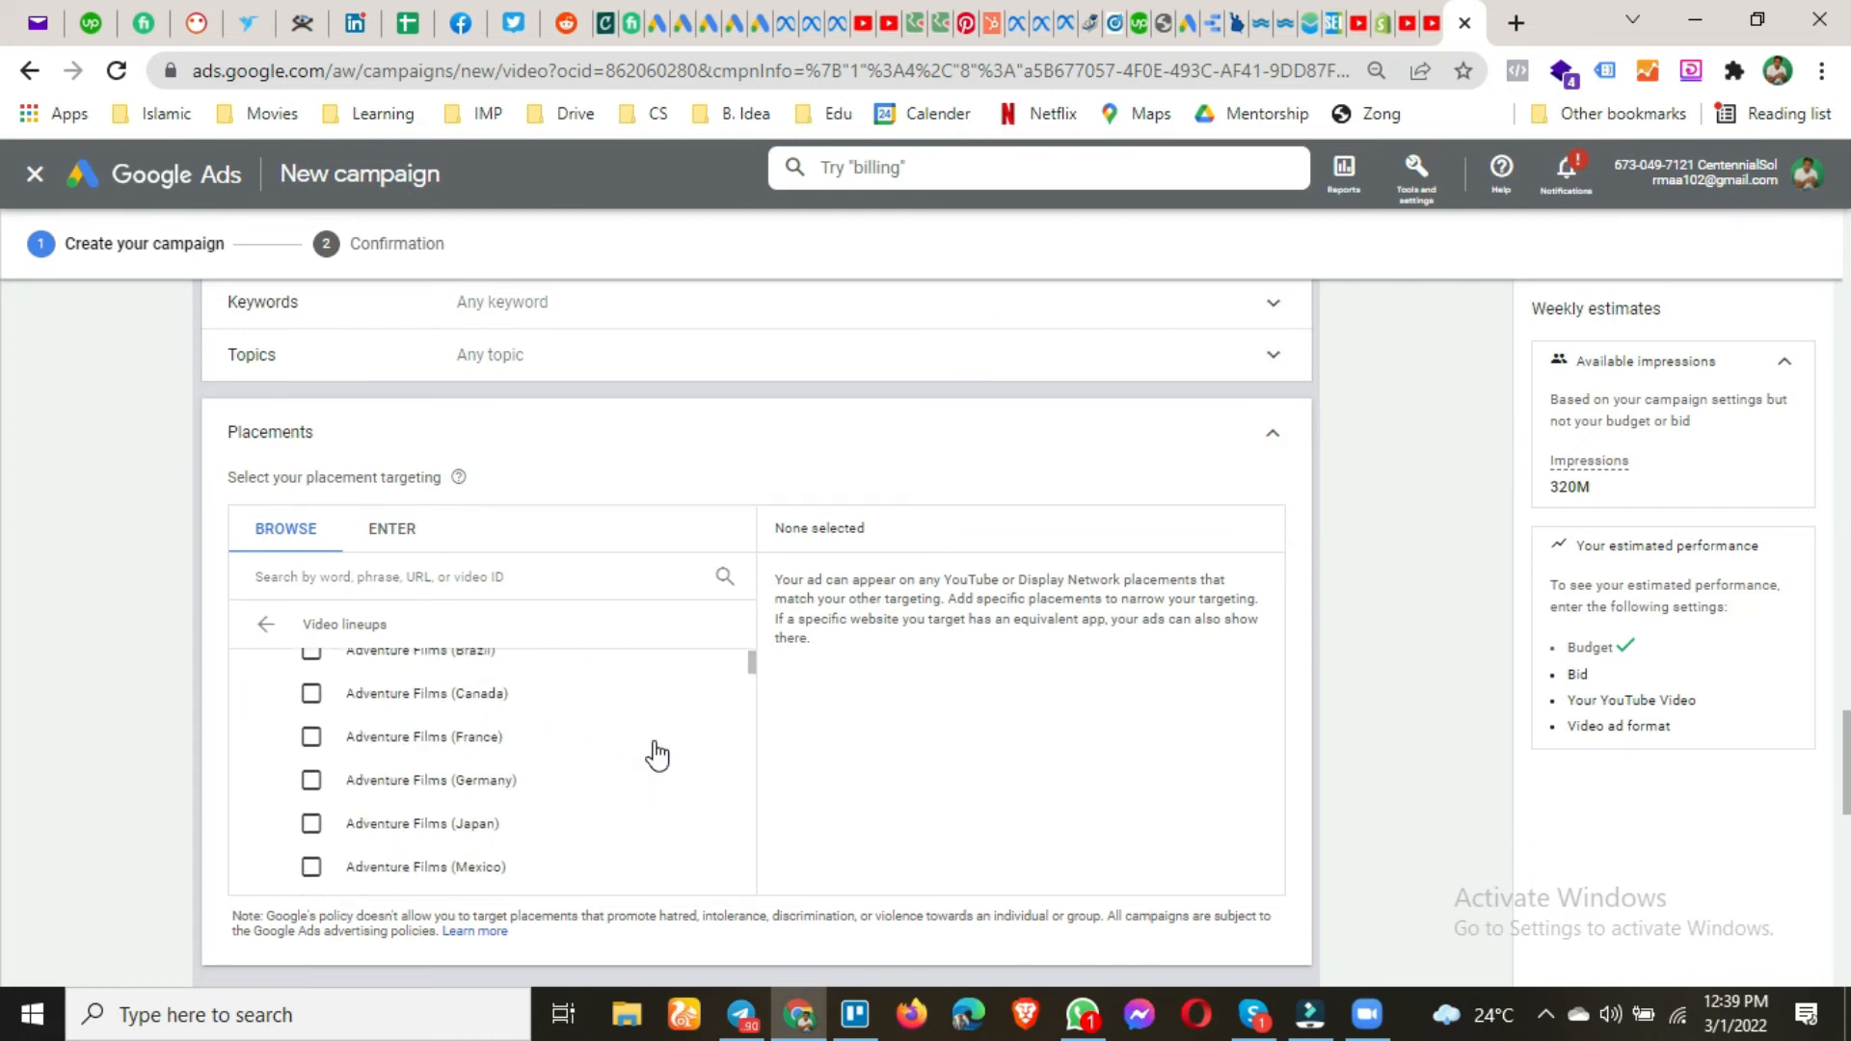
scroll(309, 702, up, 2)
click(273, 629)
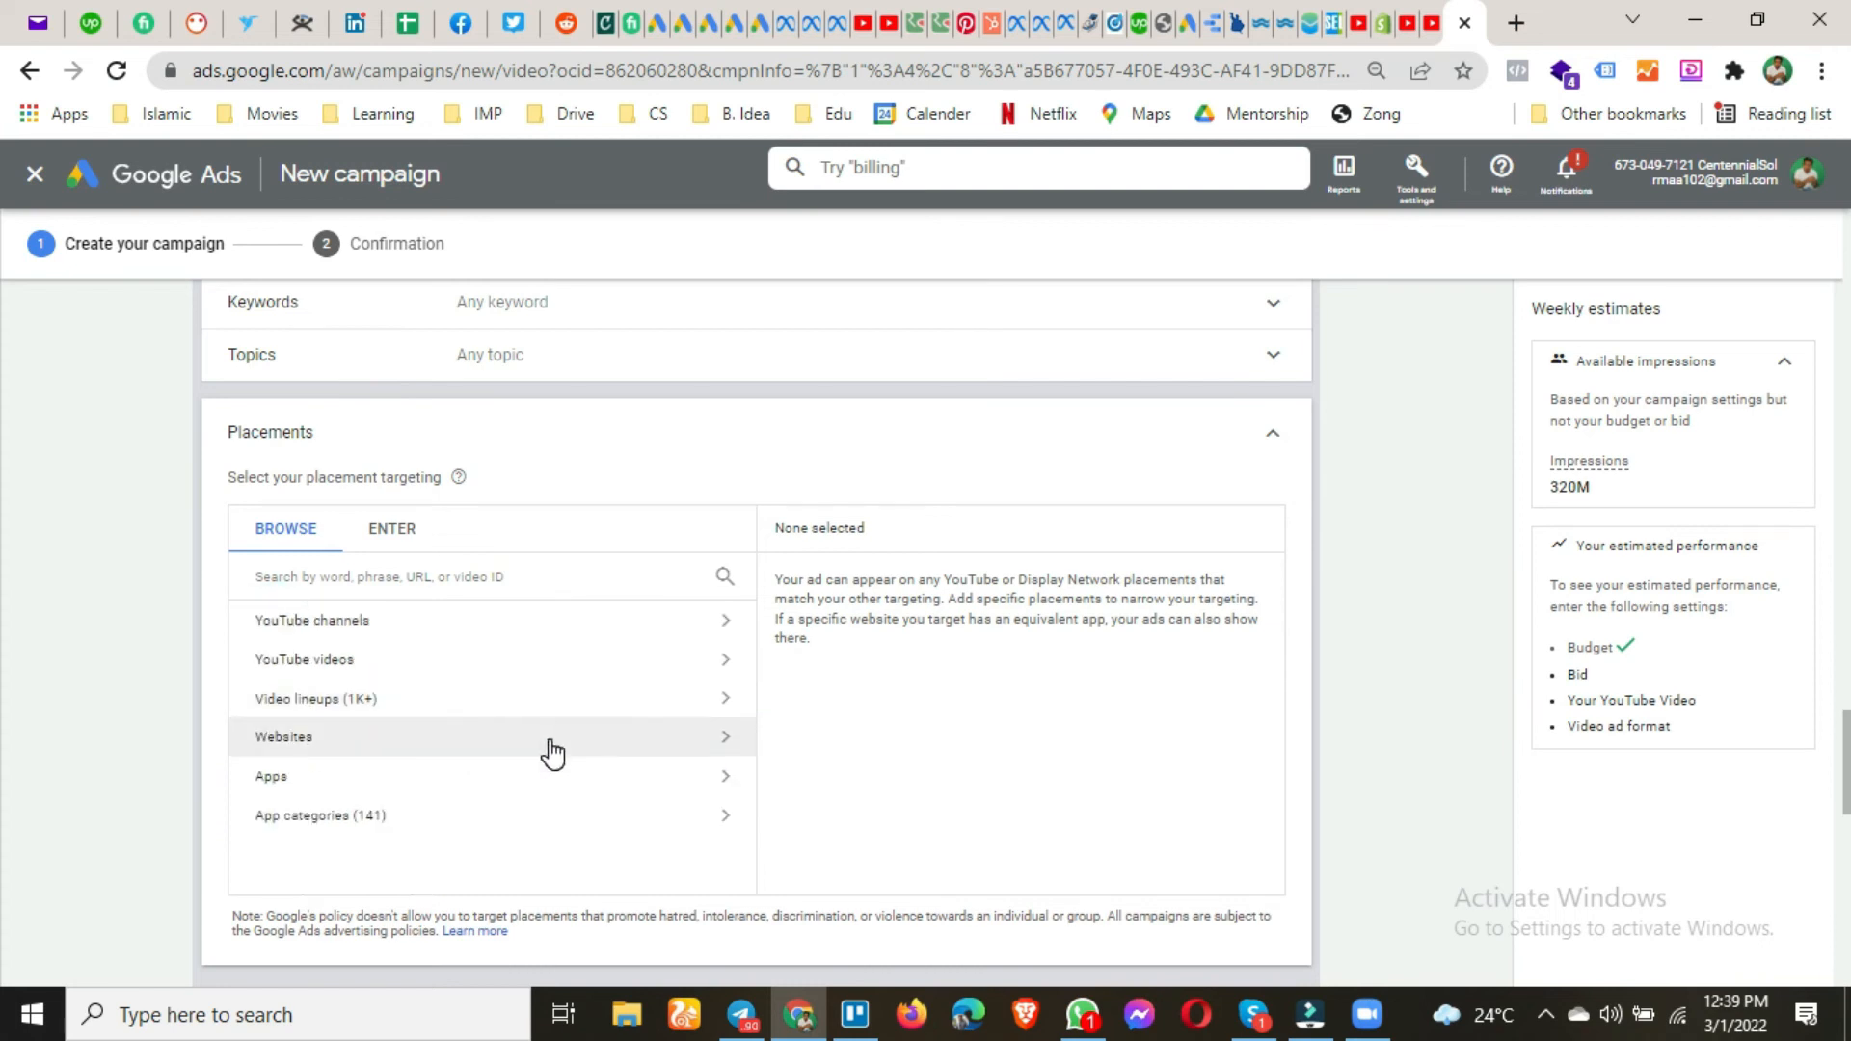
Look through the Websites and App categories placement options.
click(552, 751)
click(266, 627)
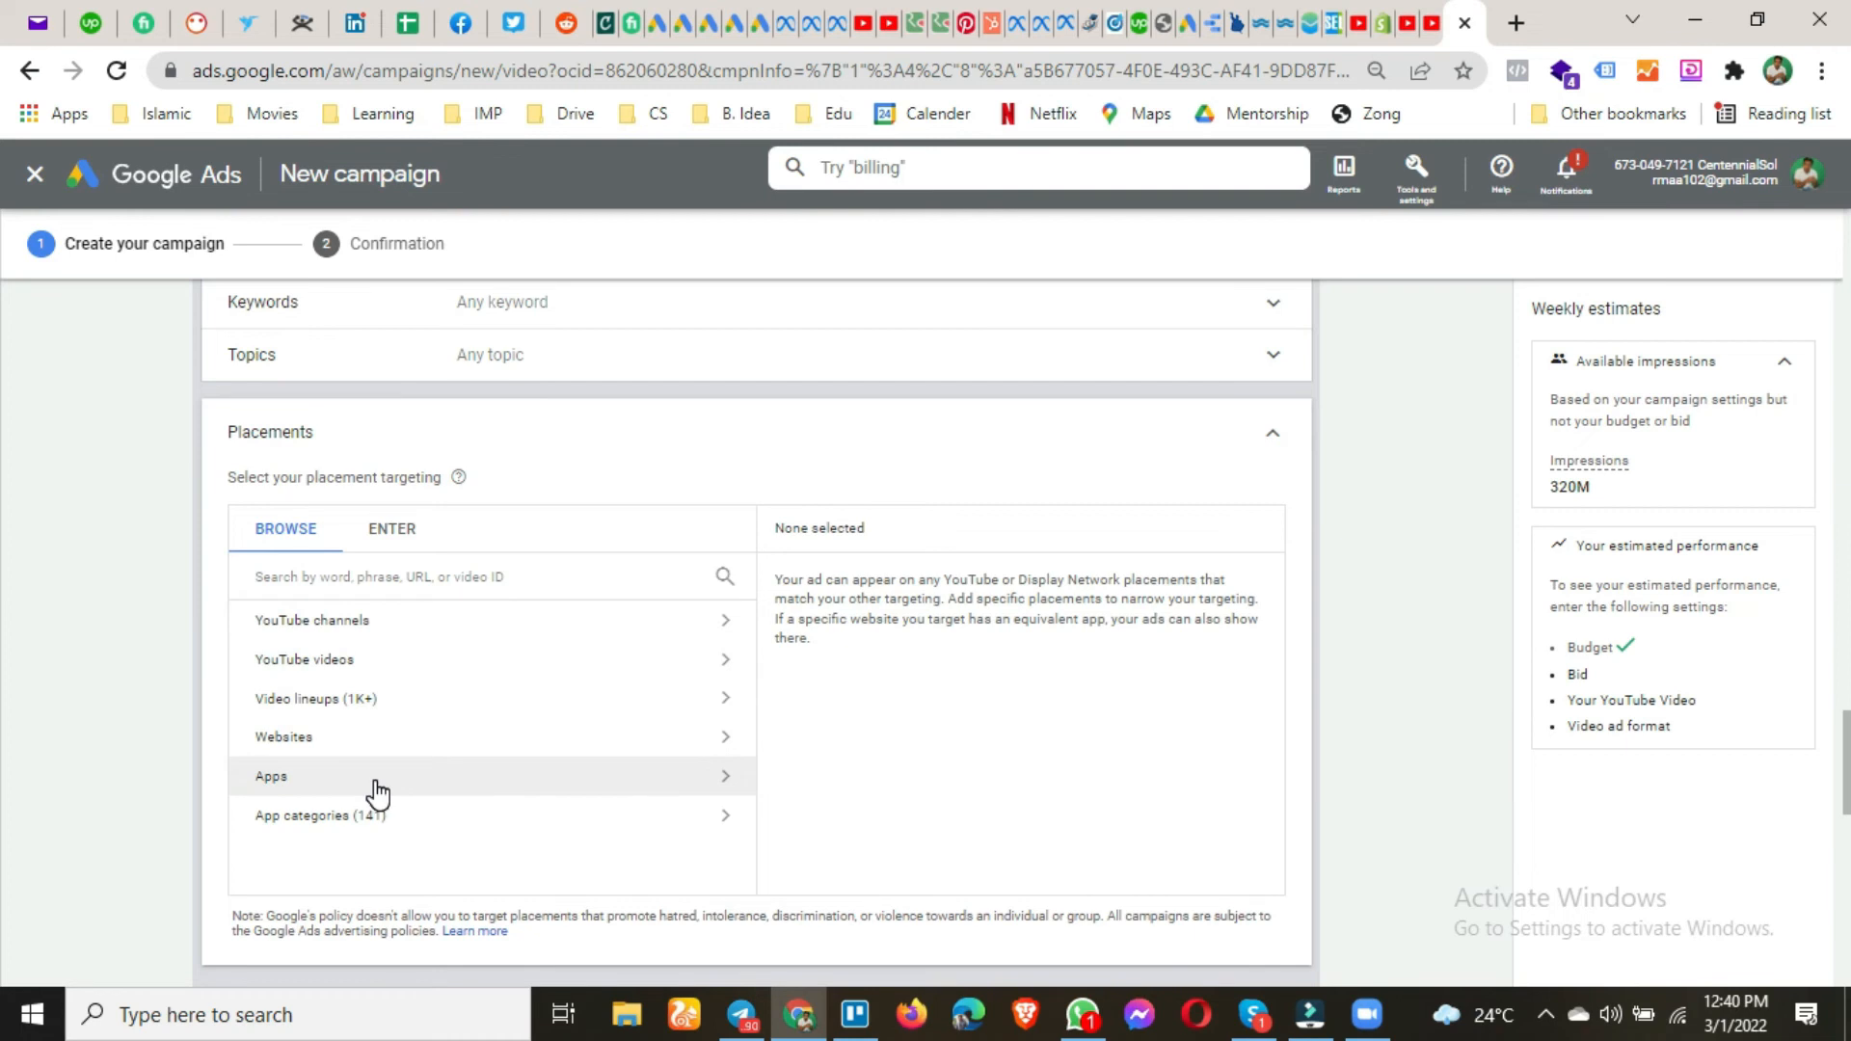
click(387, 822)
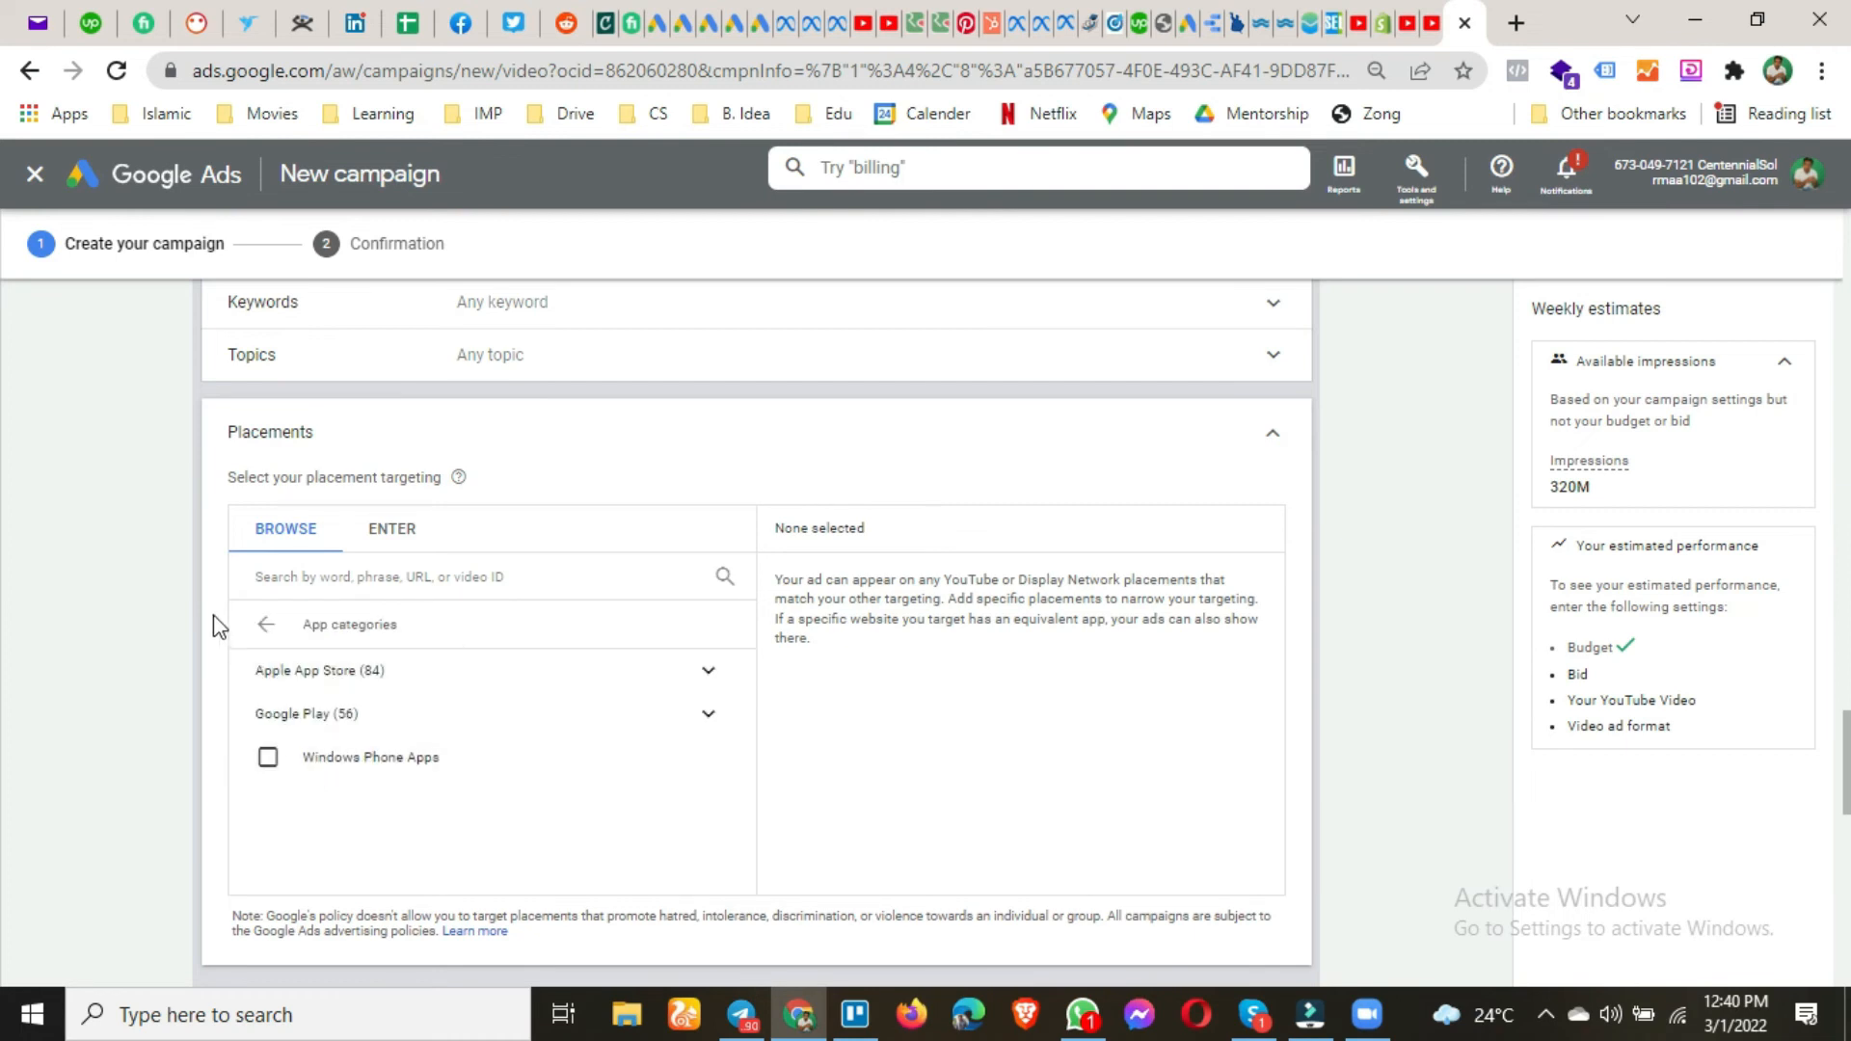
click(265, 625)
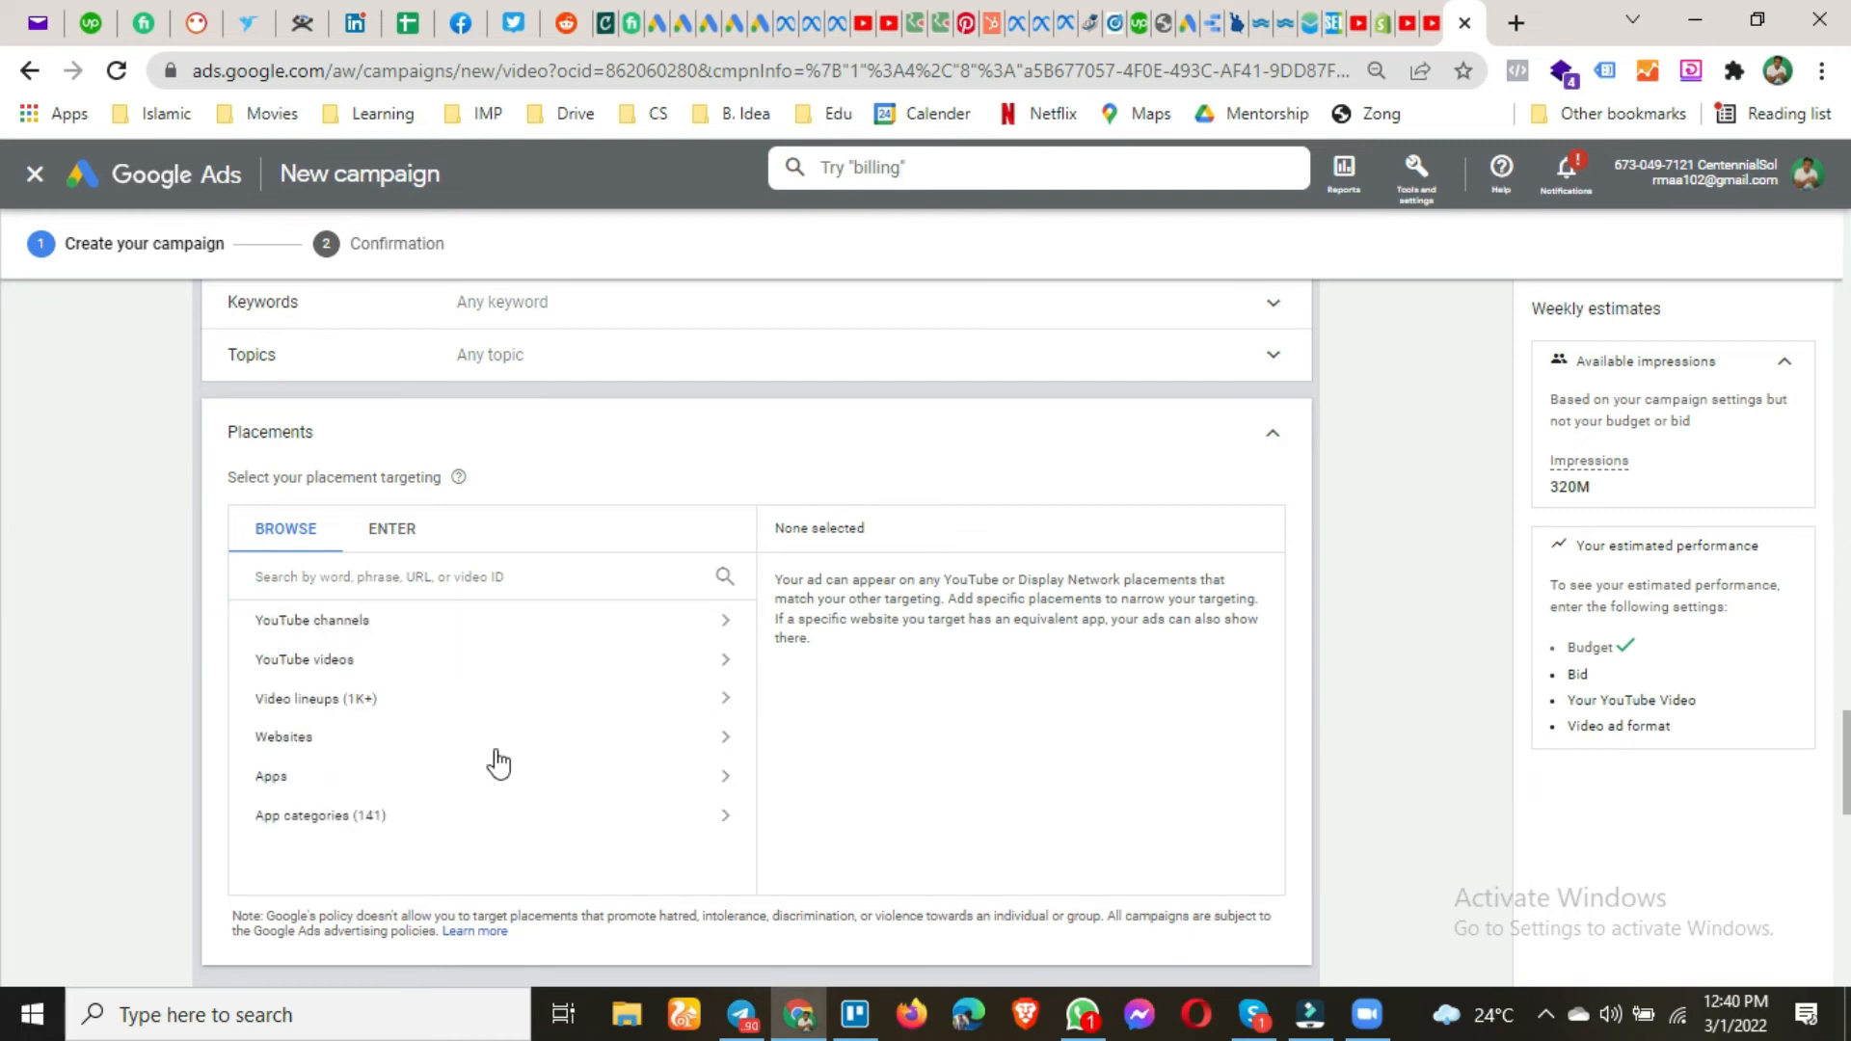
scroll(434, 699, down, 7)
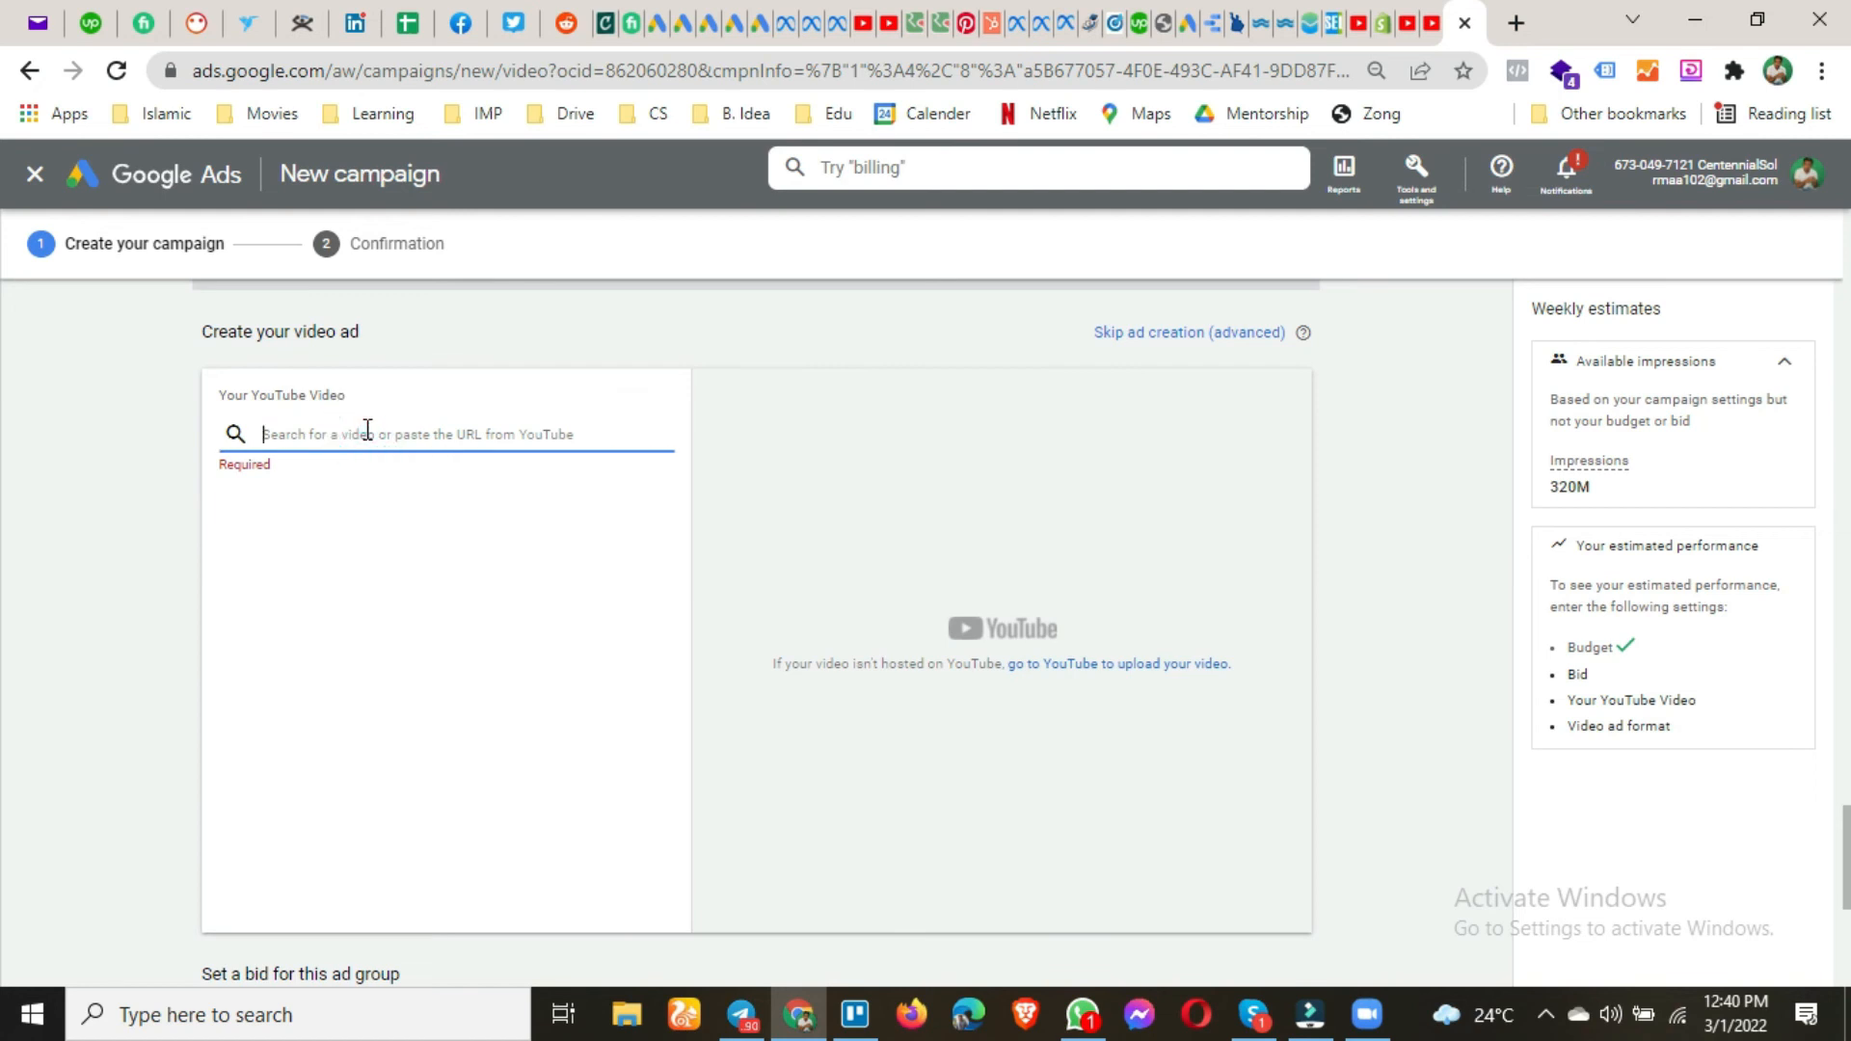
text(https://www.youtube.com/watch?v=qpIK83mCtX0)
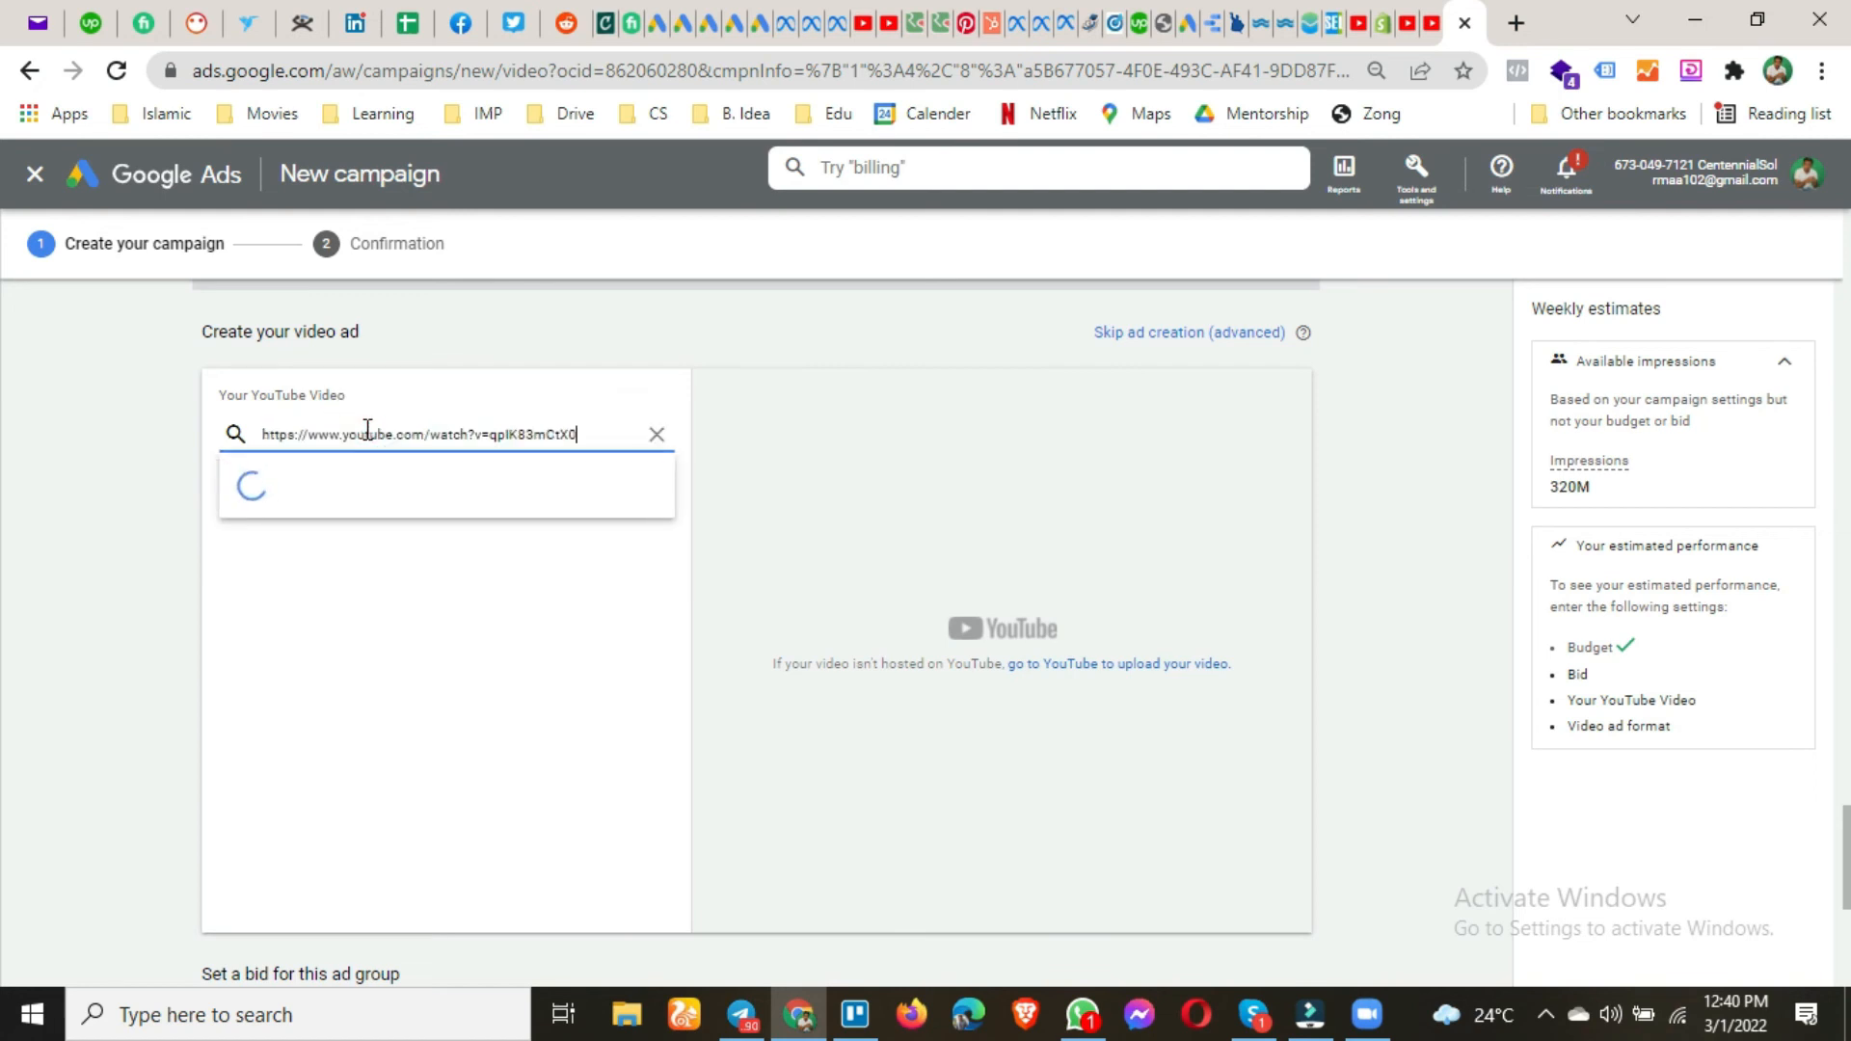
click(435, 480)
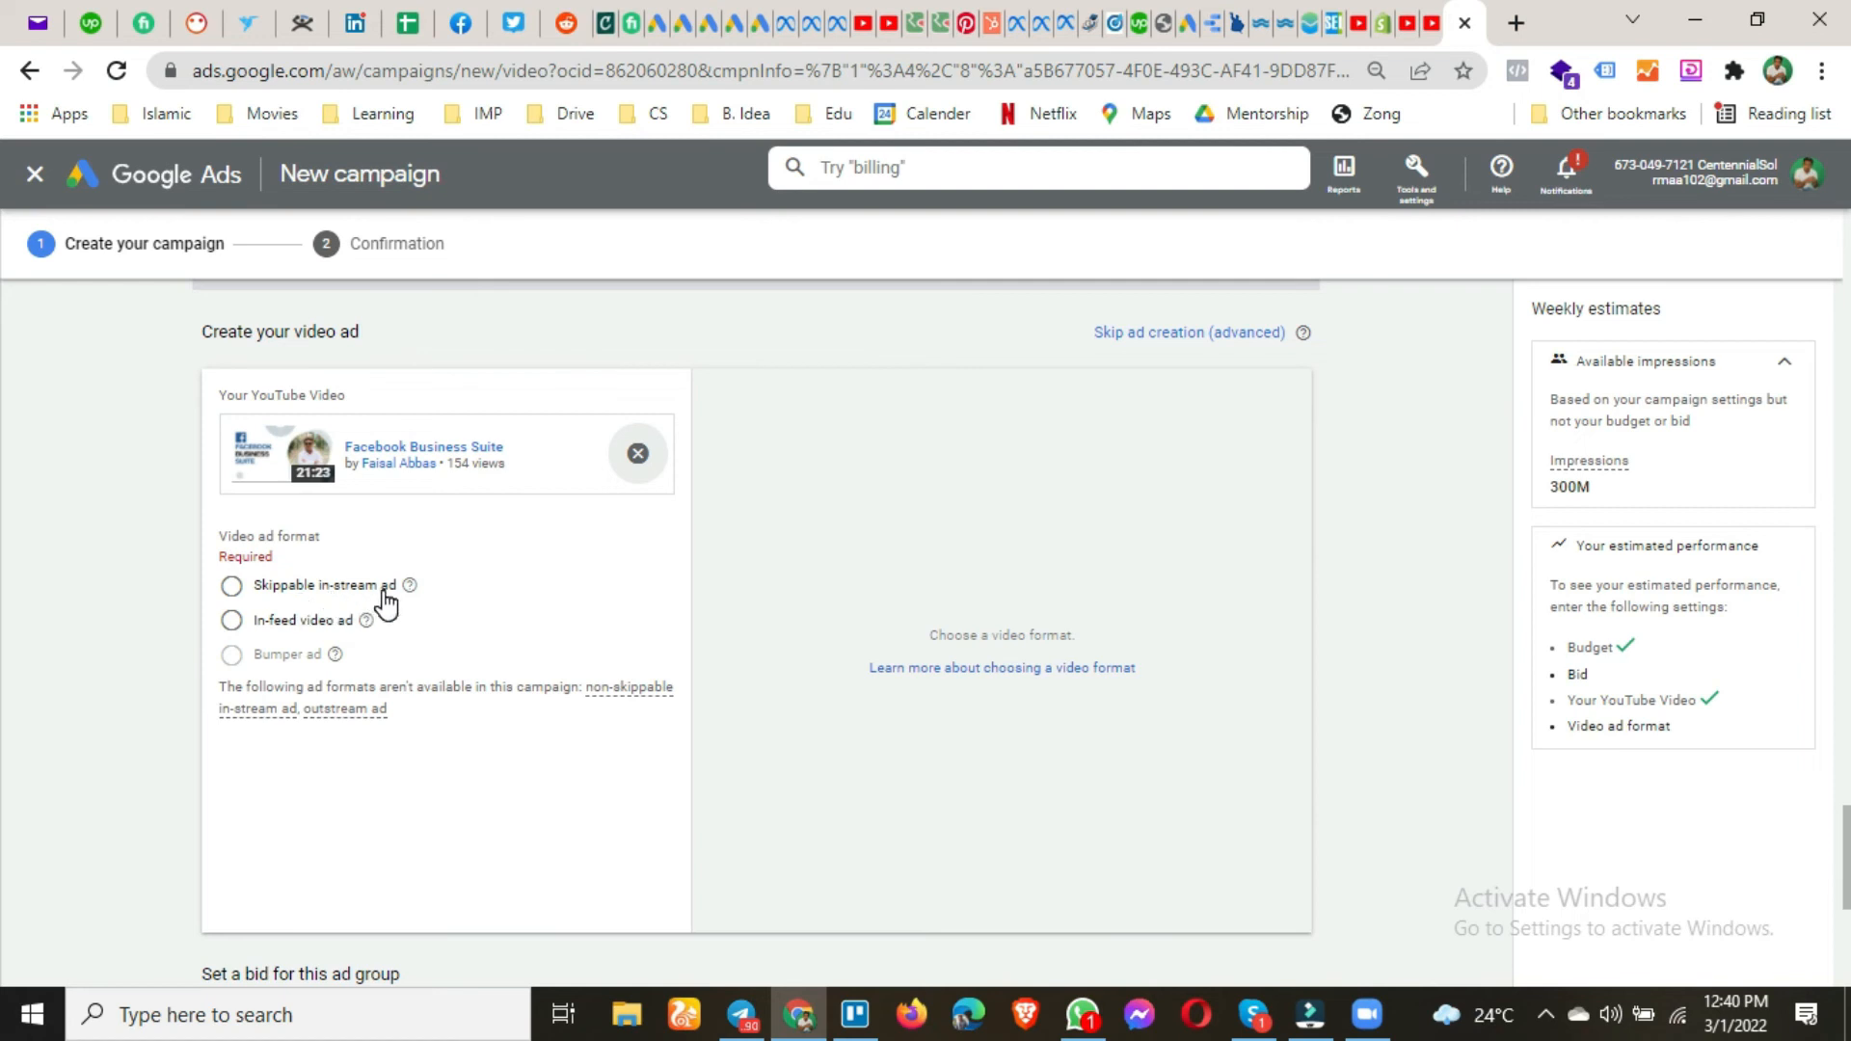
click(320, 585)
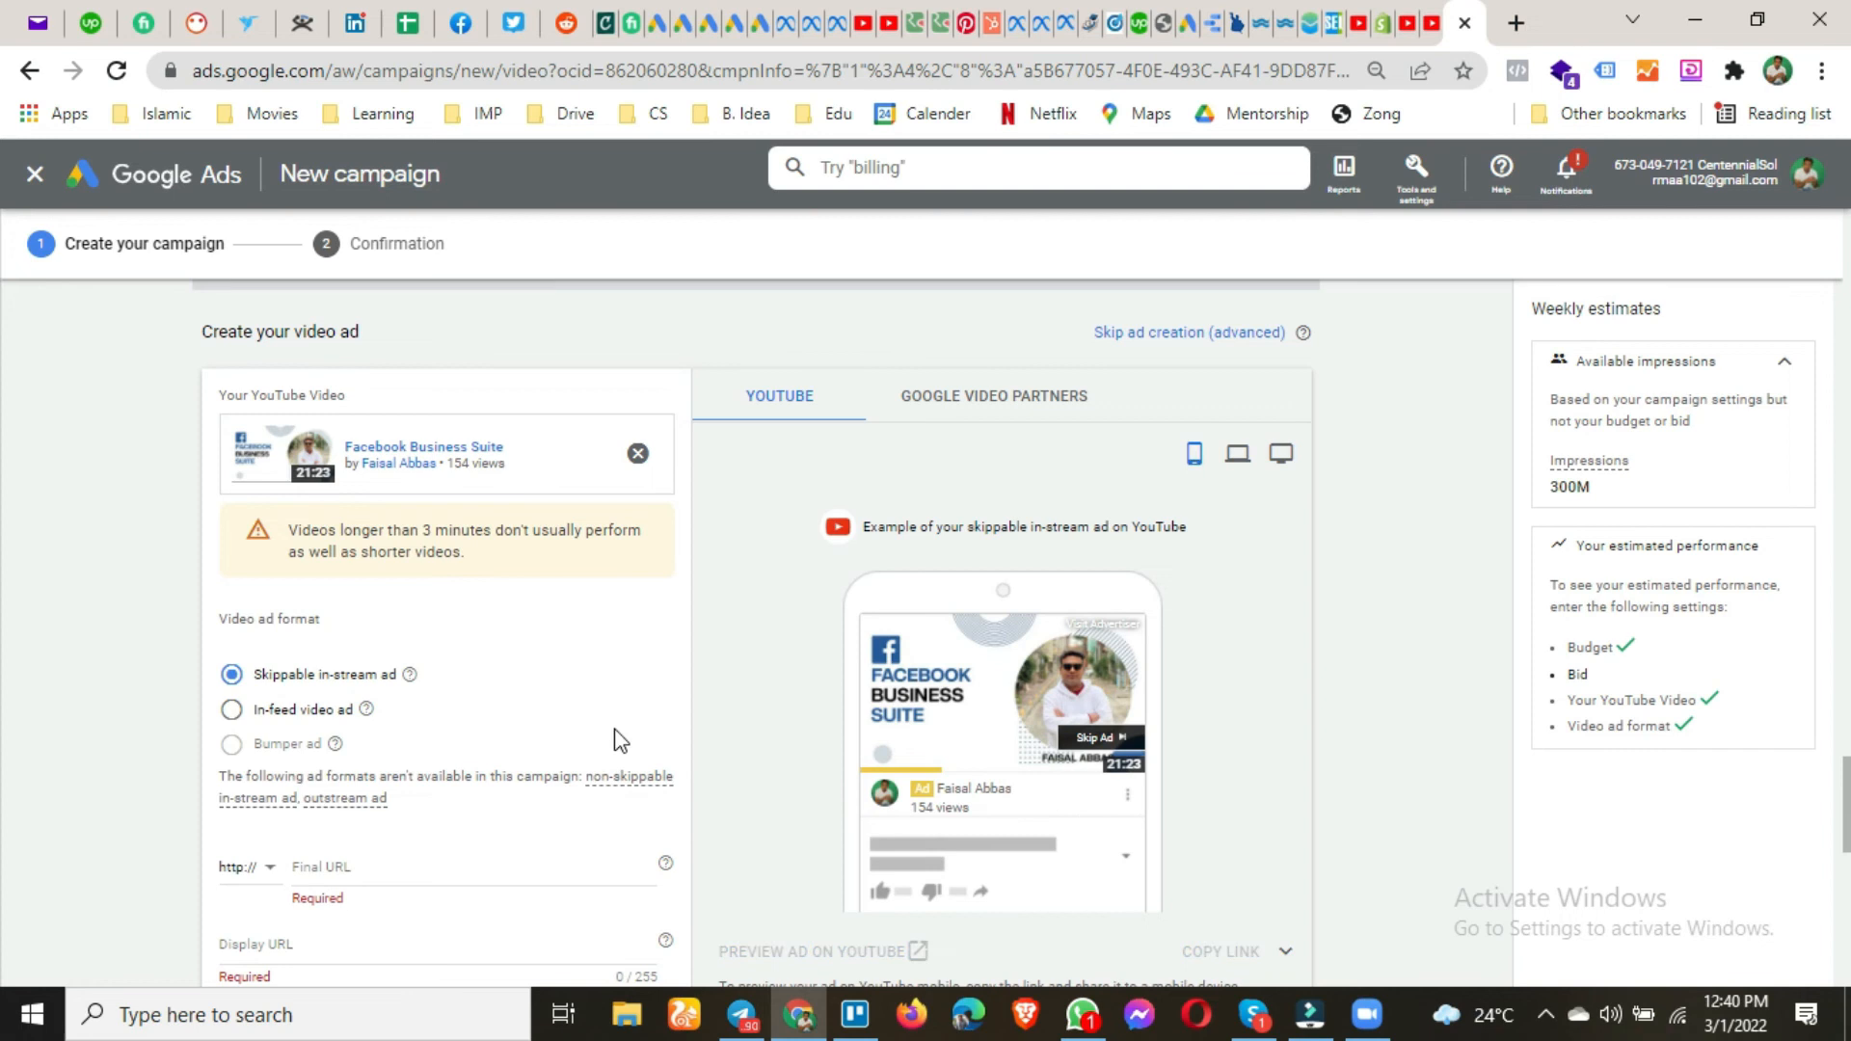
Switch to the YouTube channel page and load its home page by removing "videos" from the end of the address.
scroll(587, 654, down, 1)
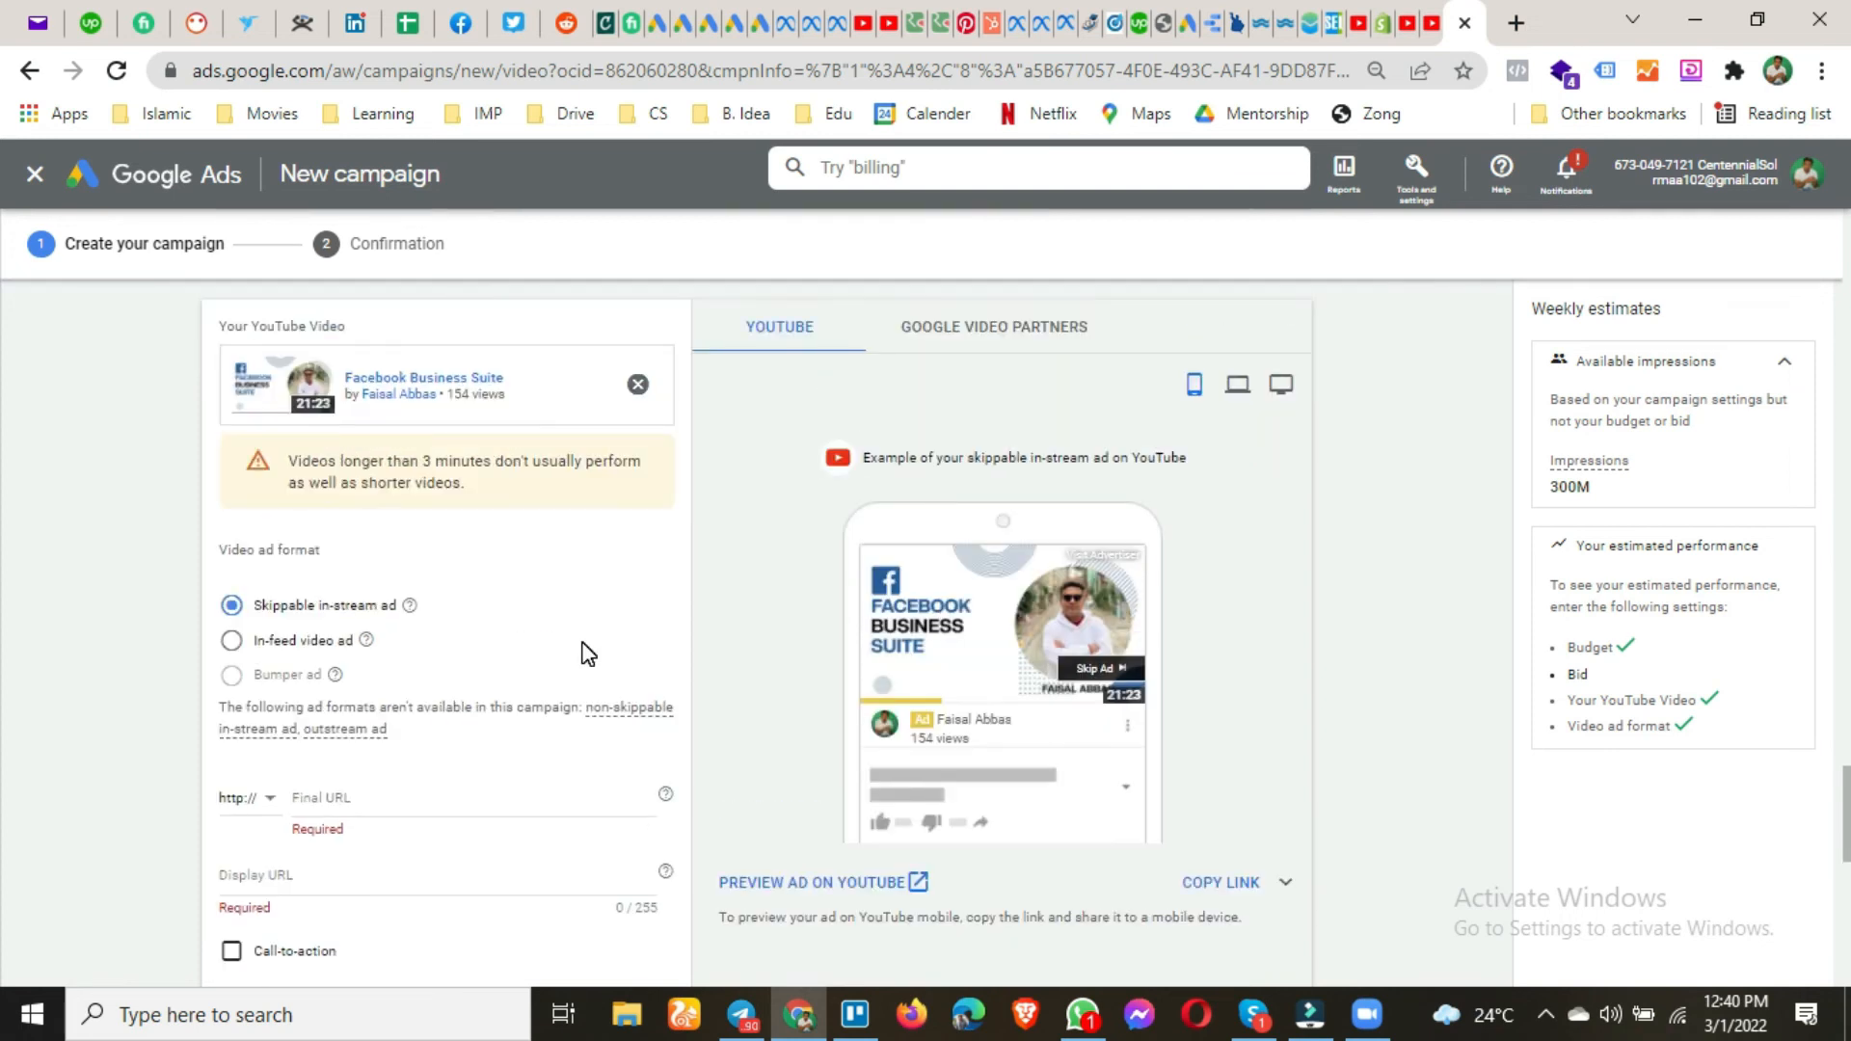
scroll(465, 694, down, 1)
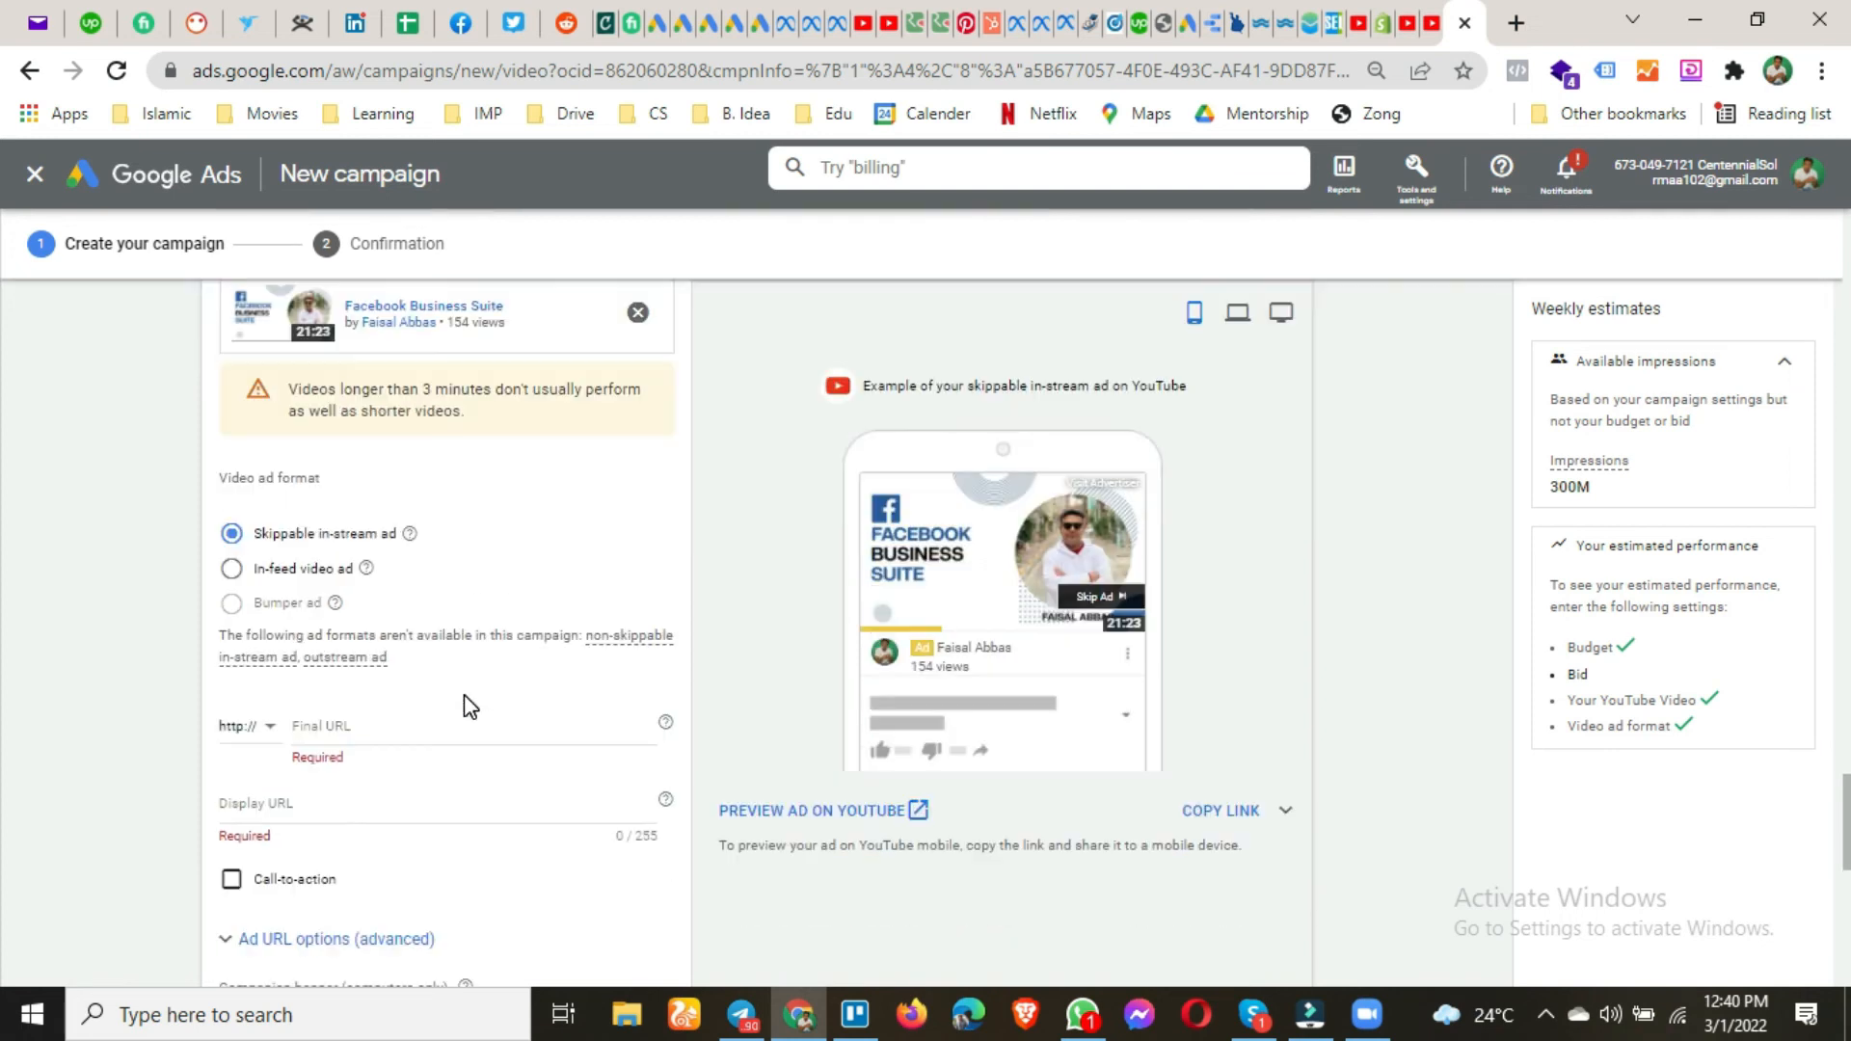
click(412, 721)
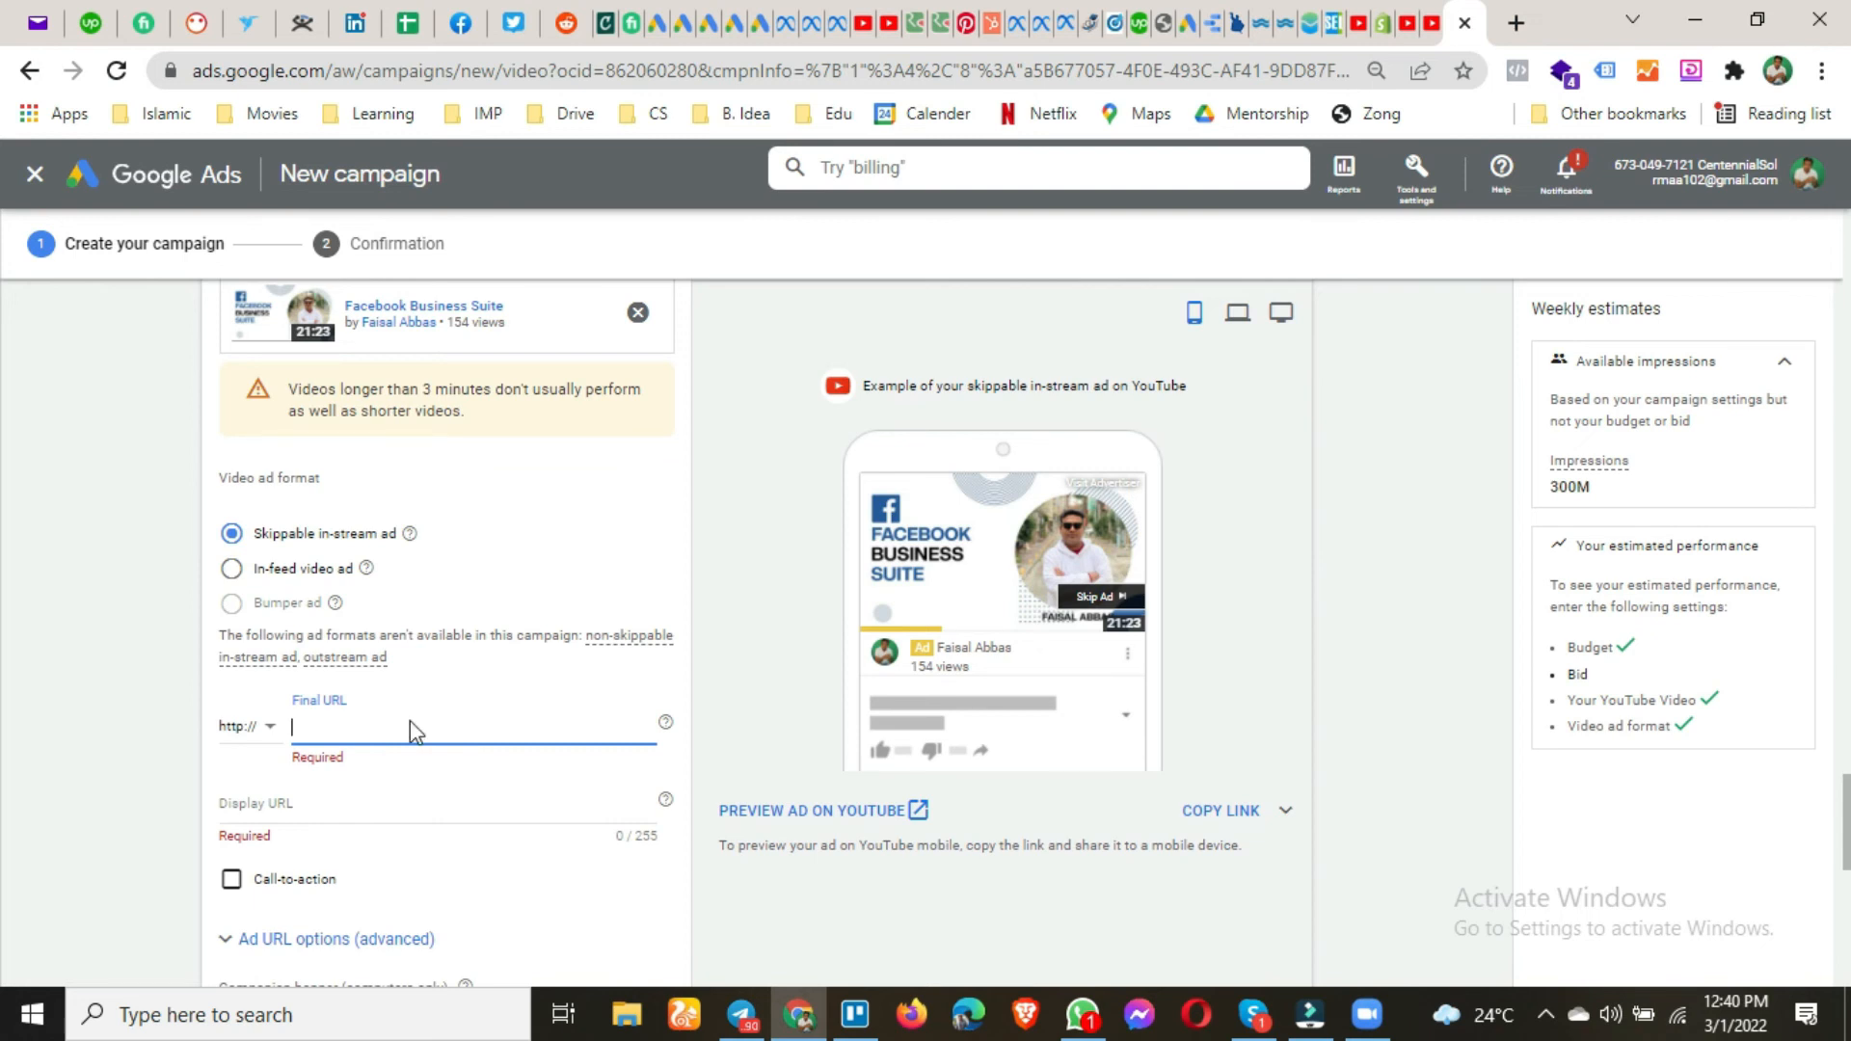
scroll(411, 729, down, 1)
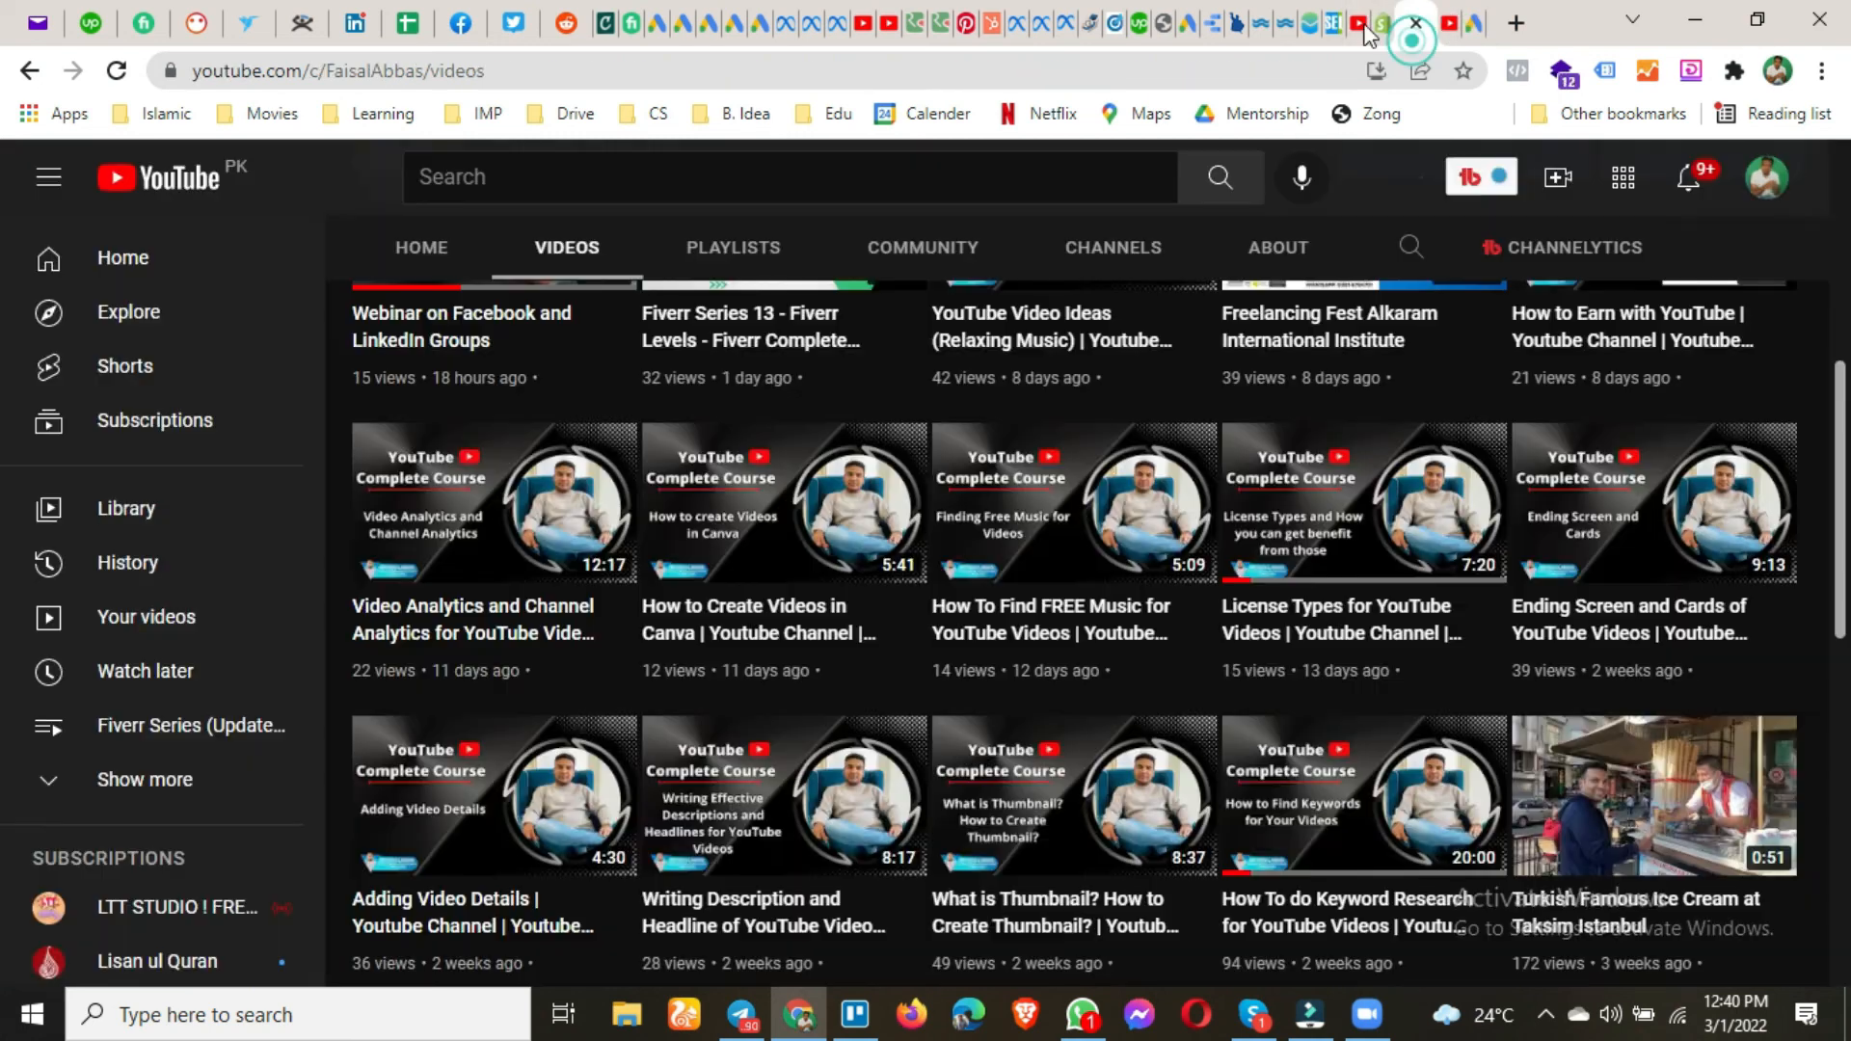
click(1407, 23)
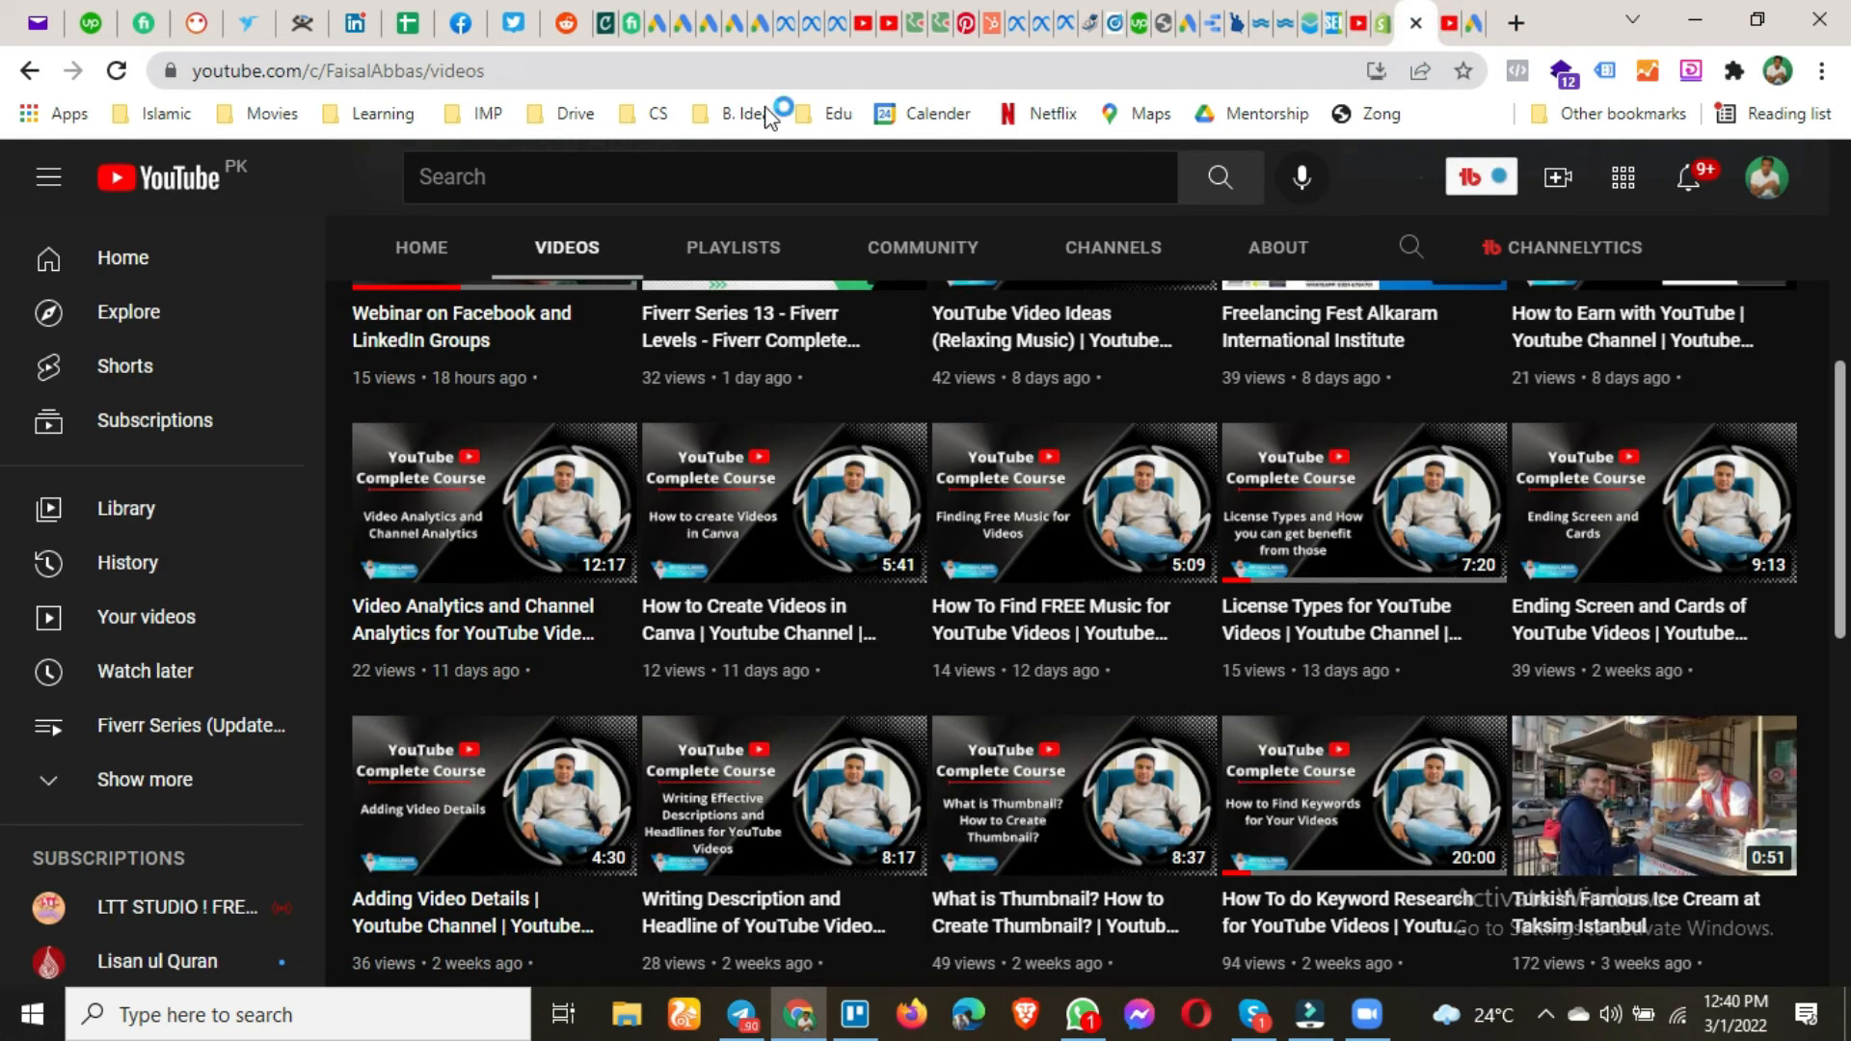
click(715, 72)
drag(714, 71, 540, 87)
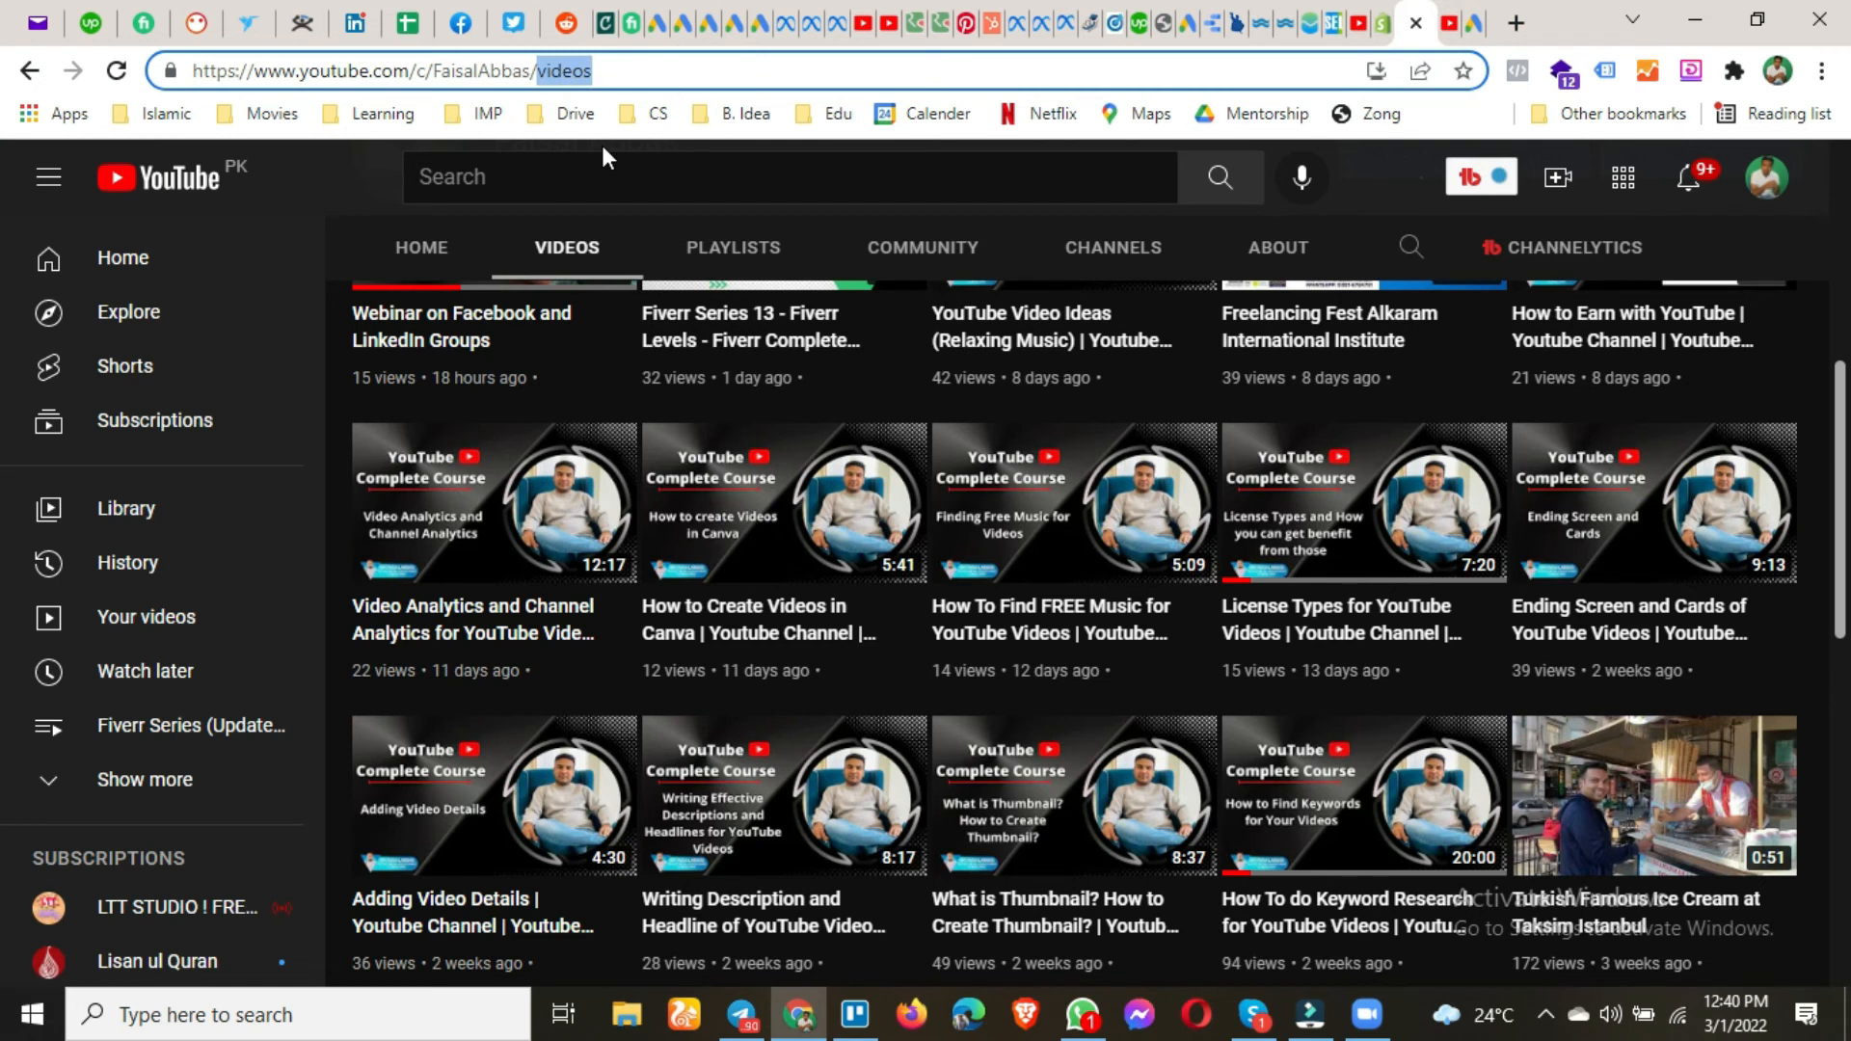
key(BackSpace)
key(Return)
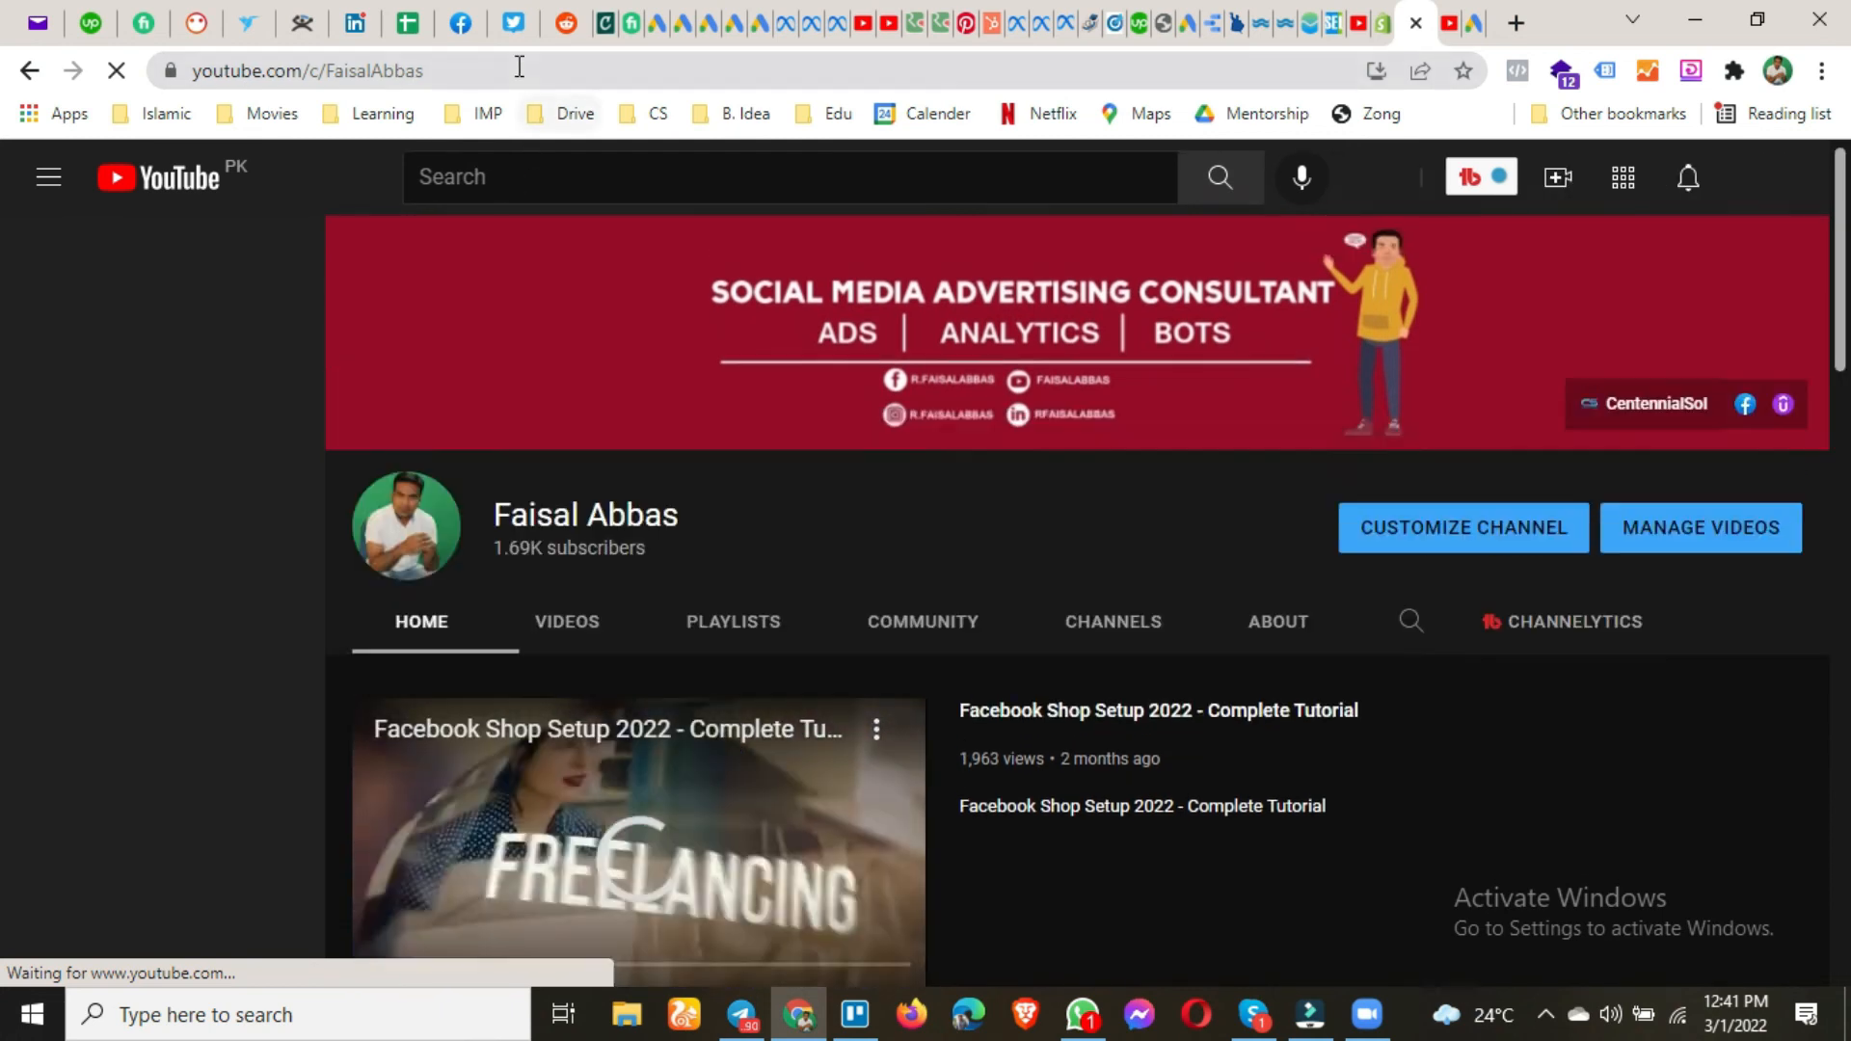
Append /?sub_confirmation=1 to the YouTube channel's address to build a subscription link.
click(518, 66)
click(518, 67)
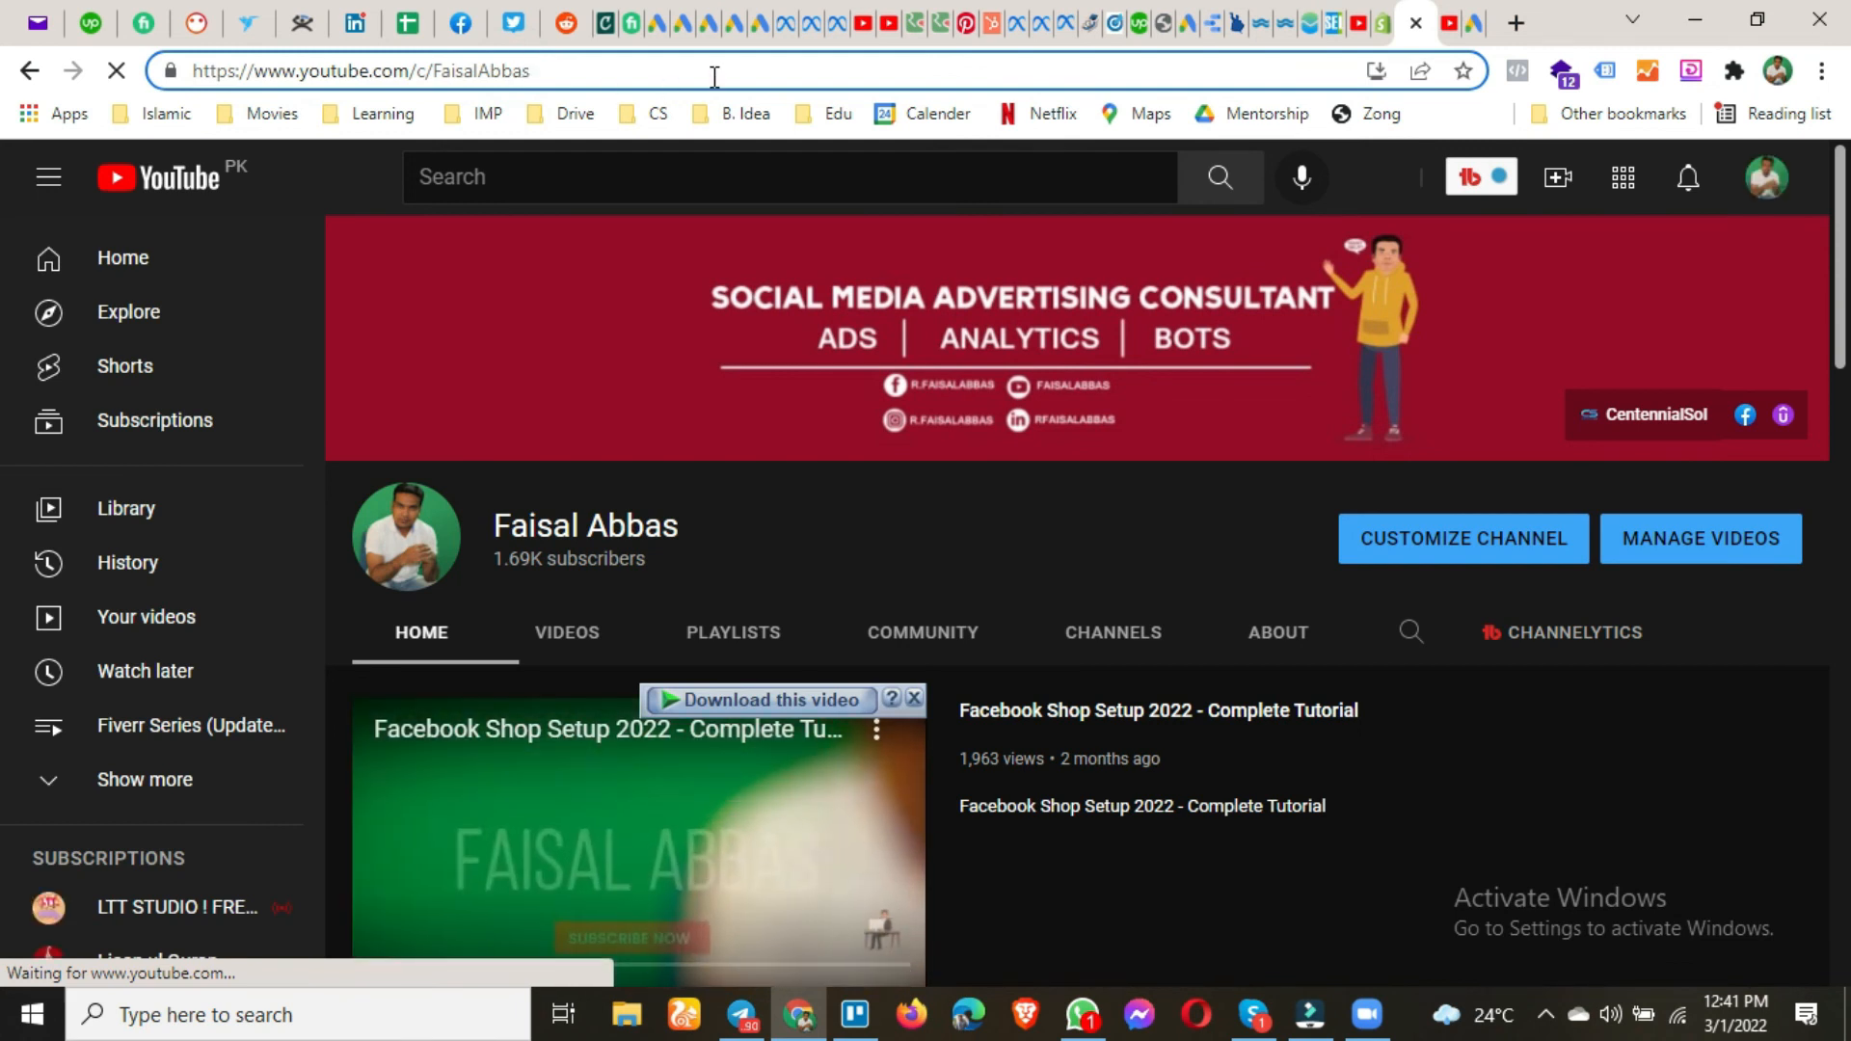
text(/)
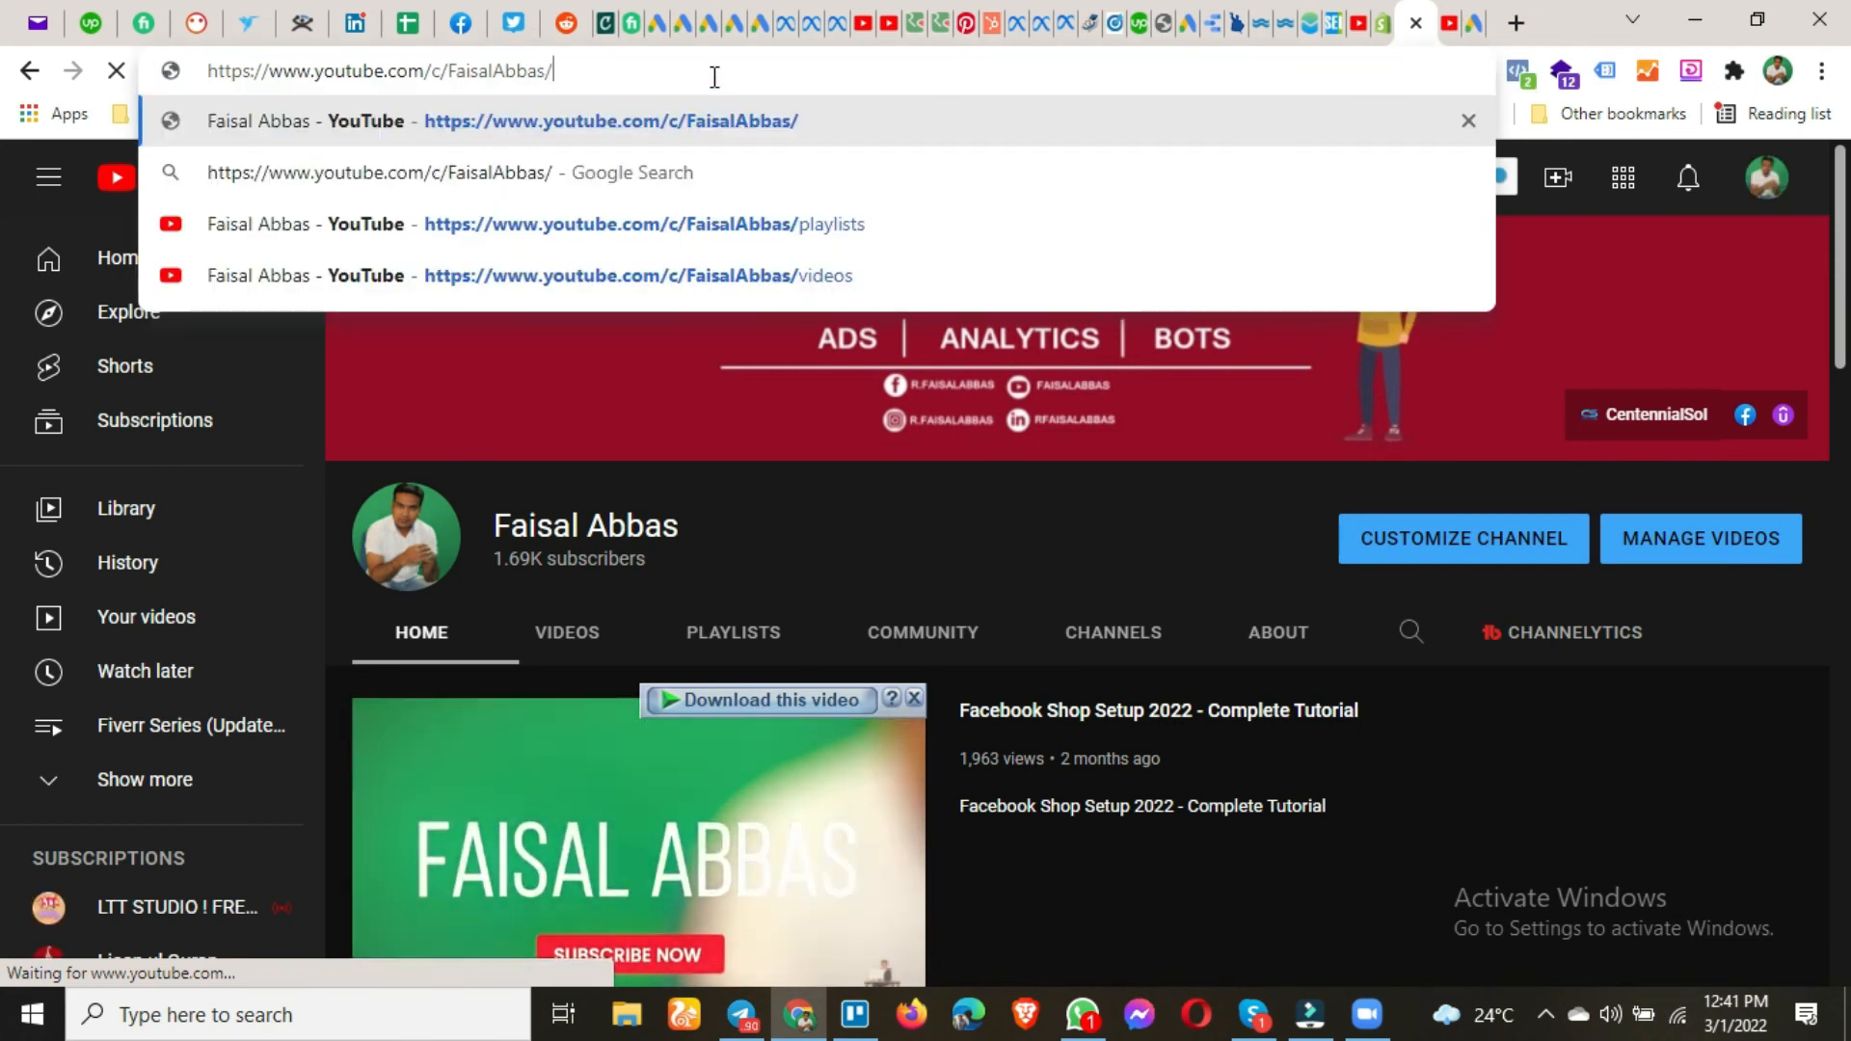
text(?)
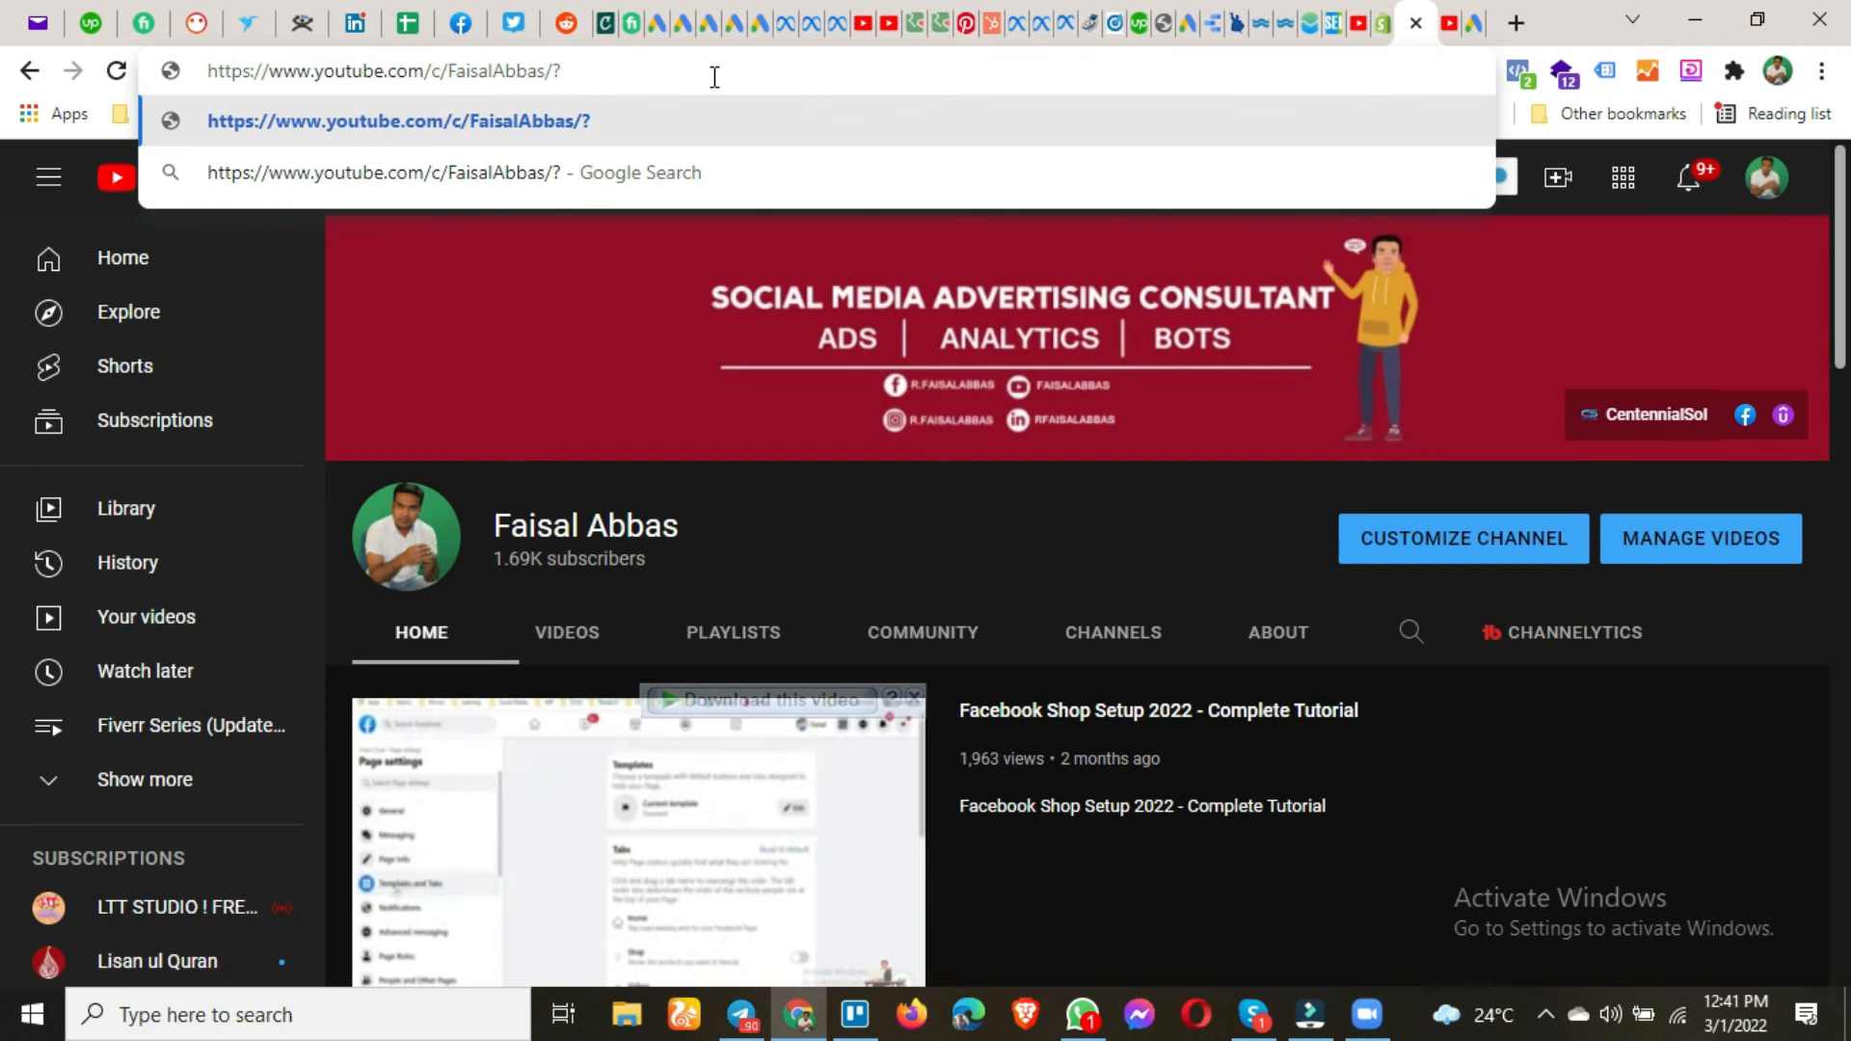
text(s)
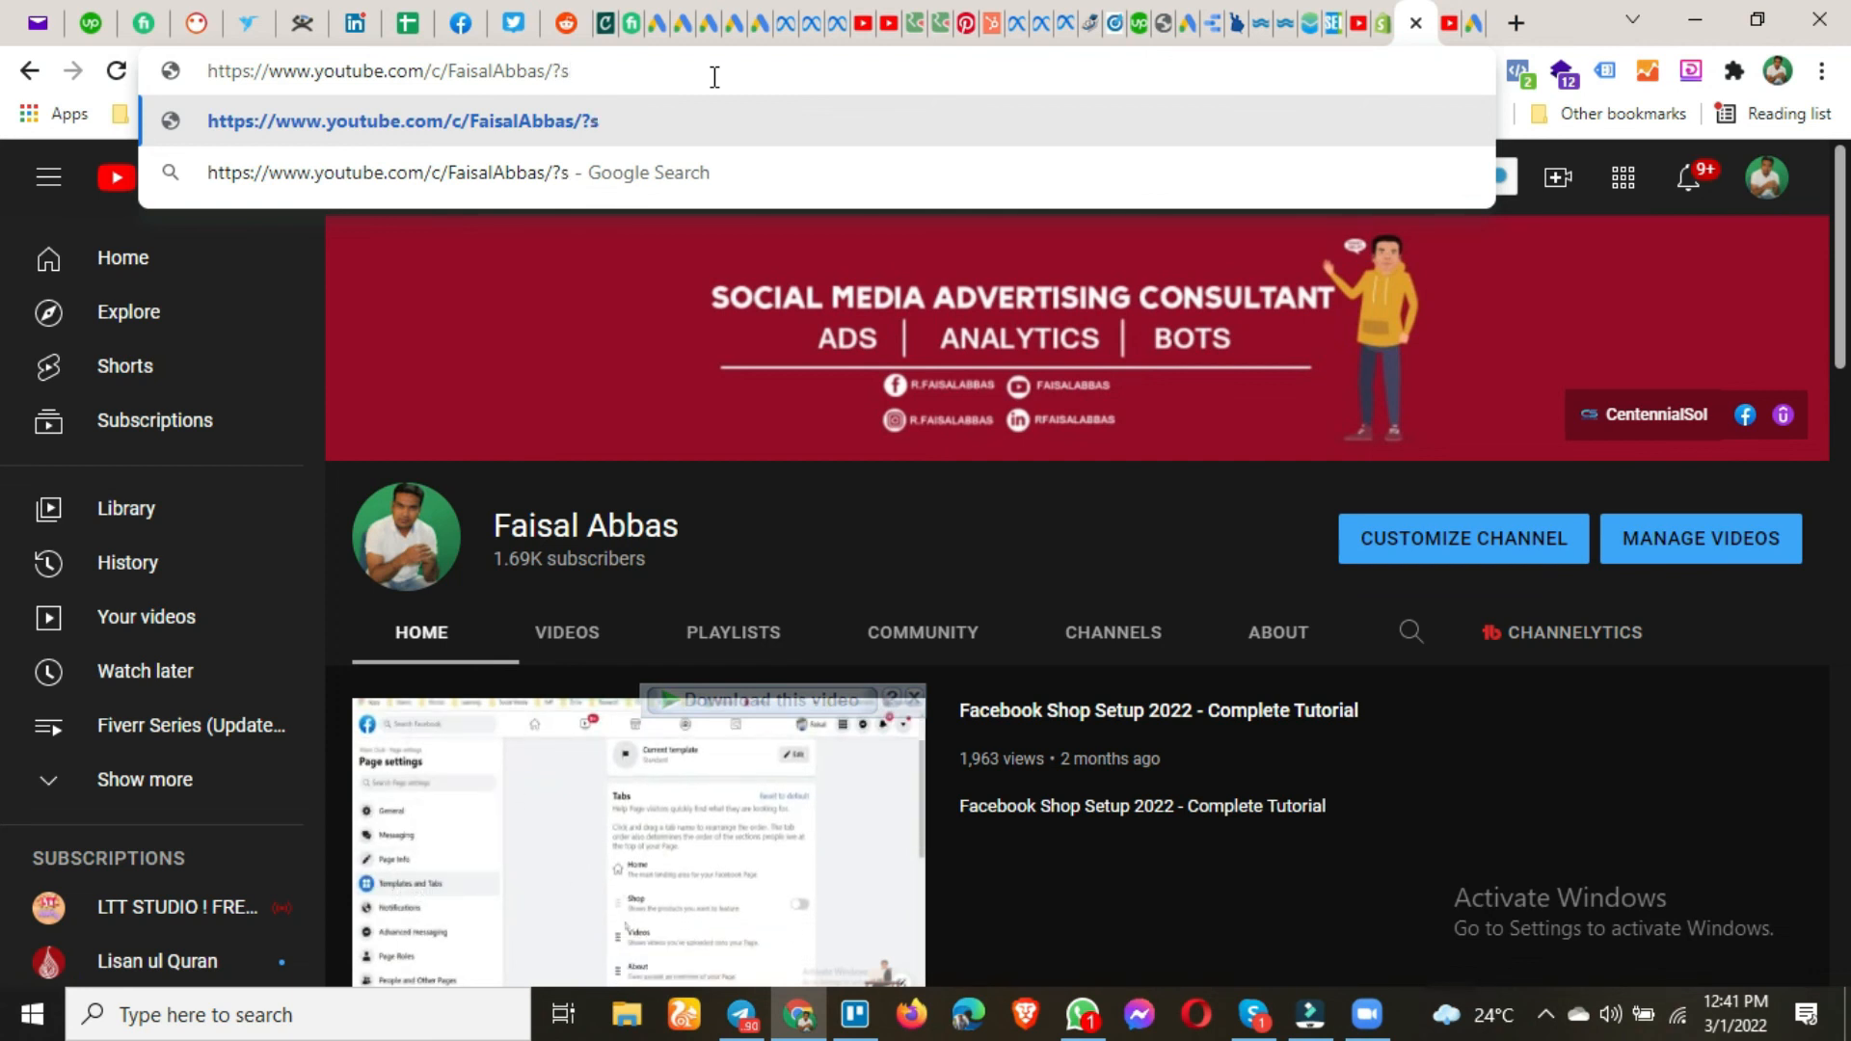
key(Escape)
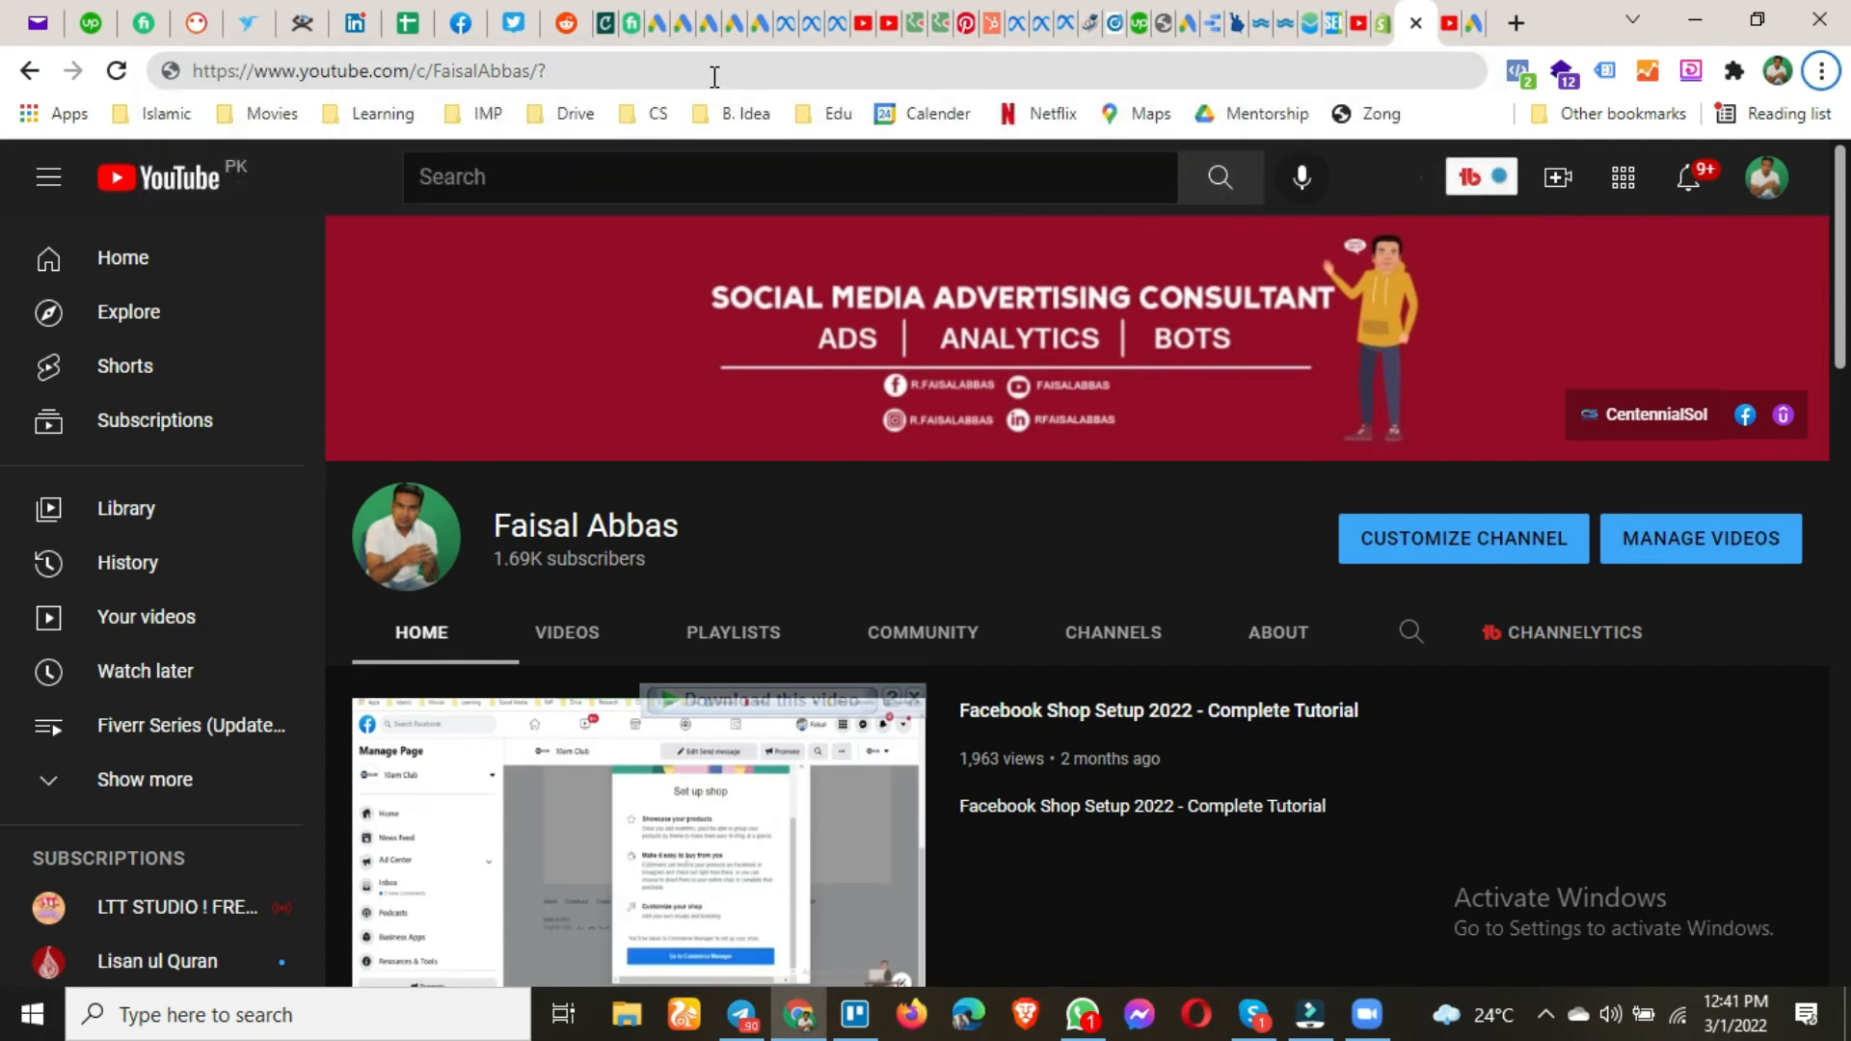
click(714, 76)
click(714, 76)
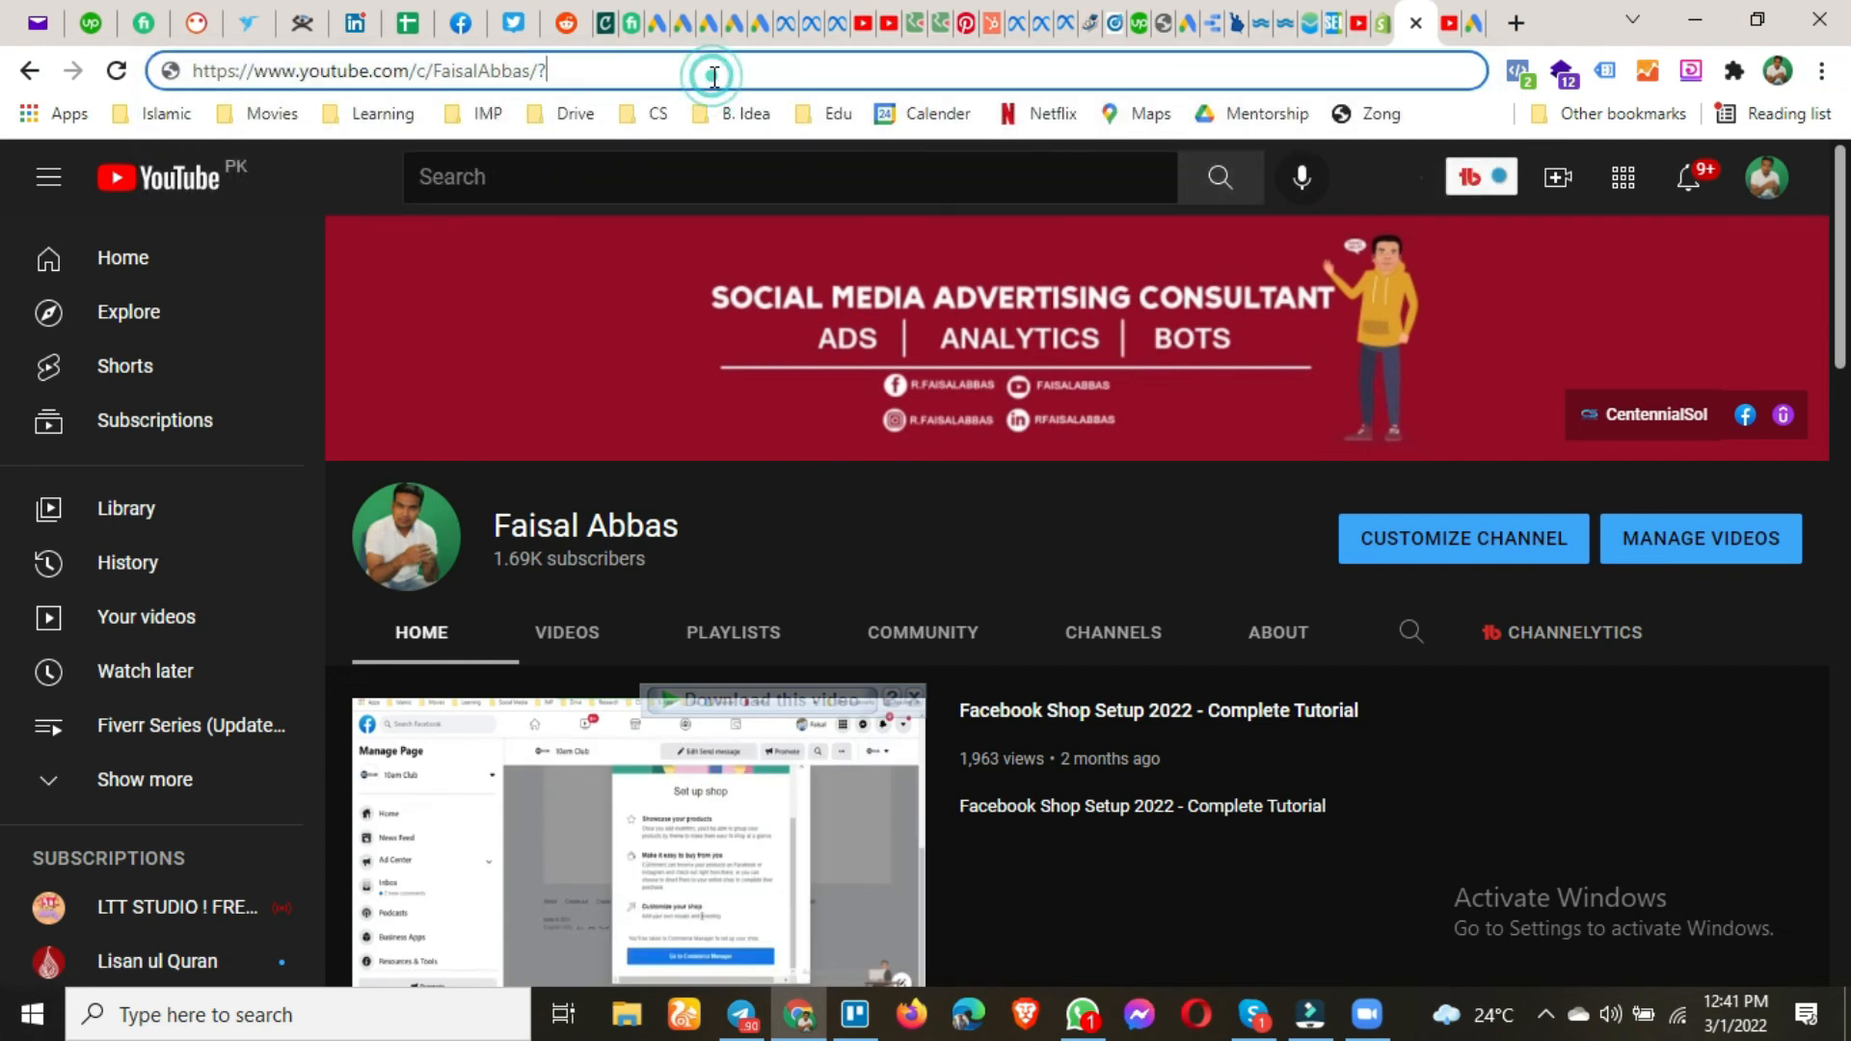
text(sub)
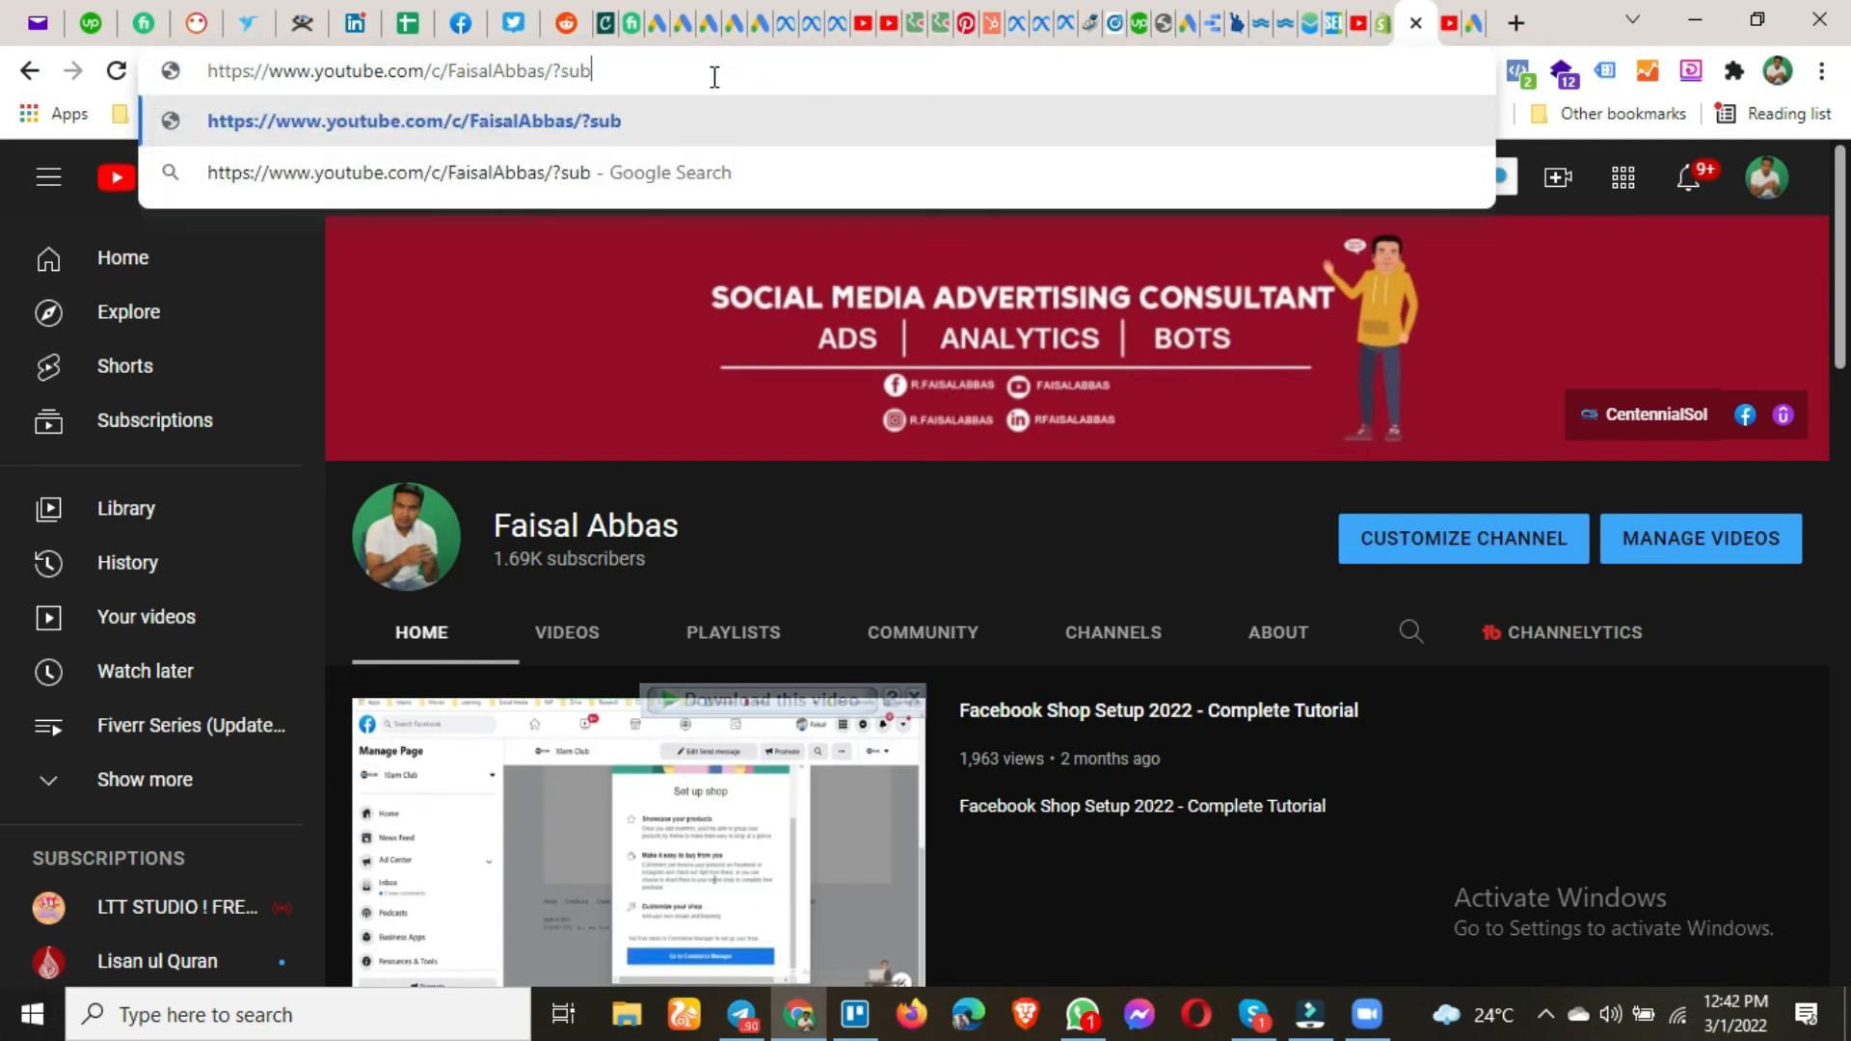
text(_su)
key(BackSpace)
key(BackSpace)
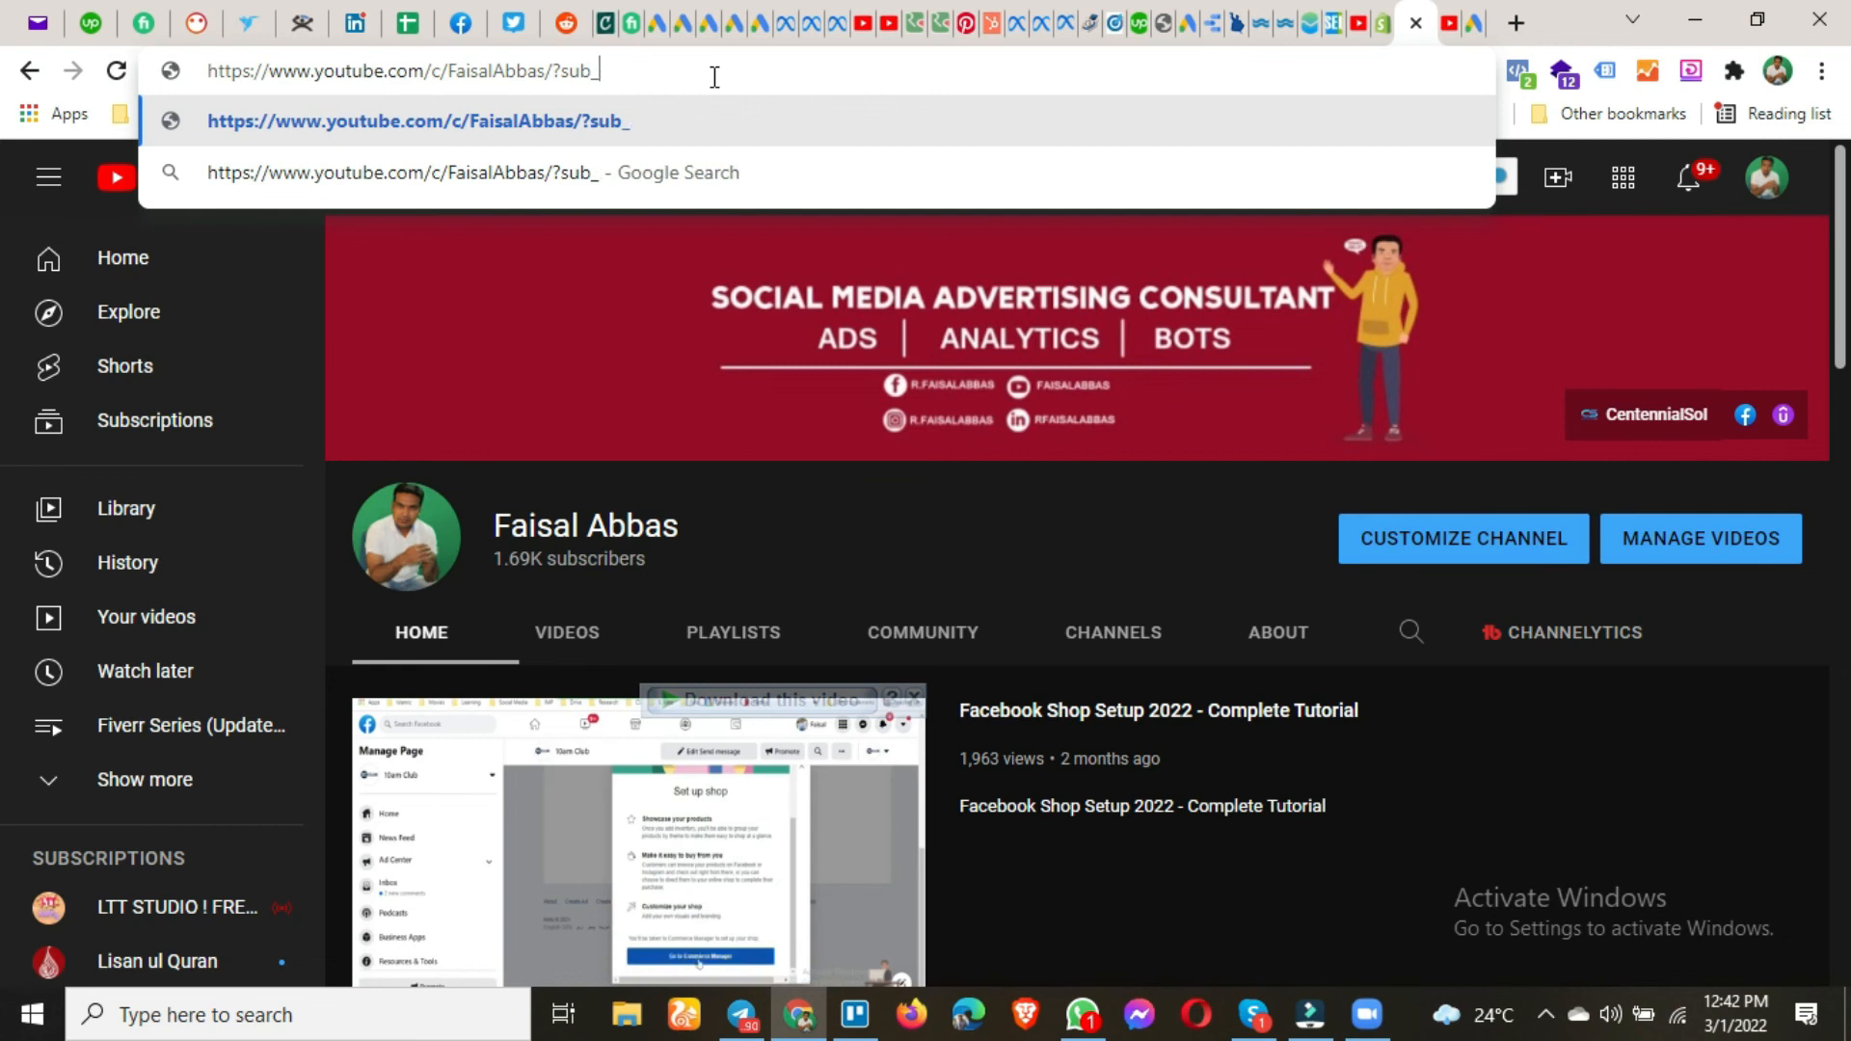
text(confirmation=1)
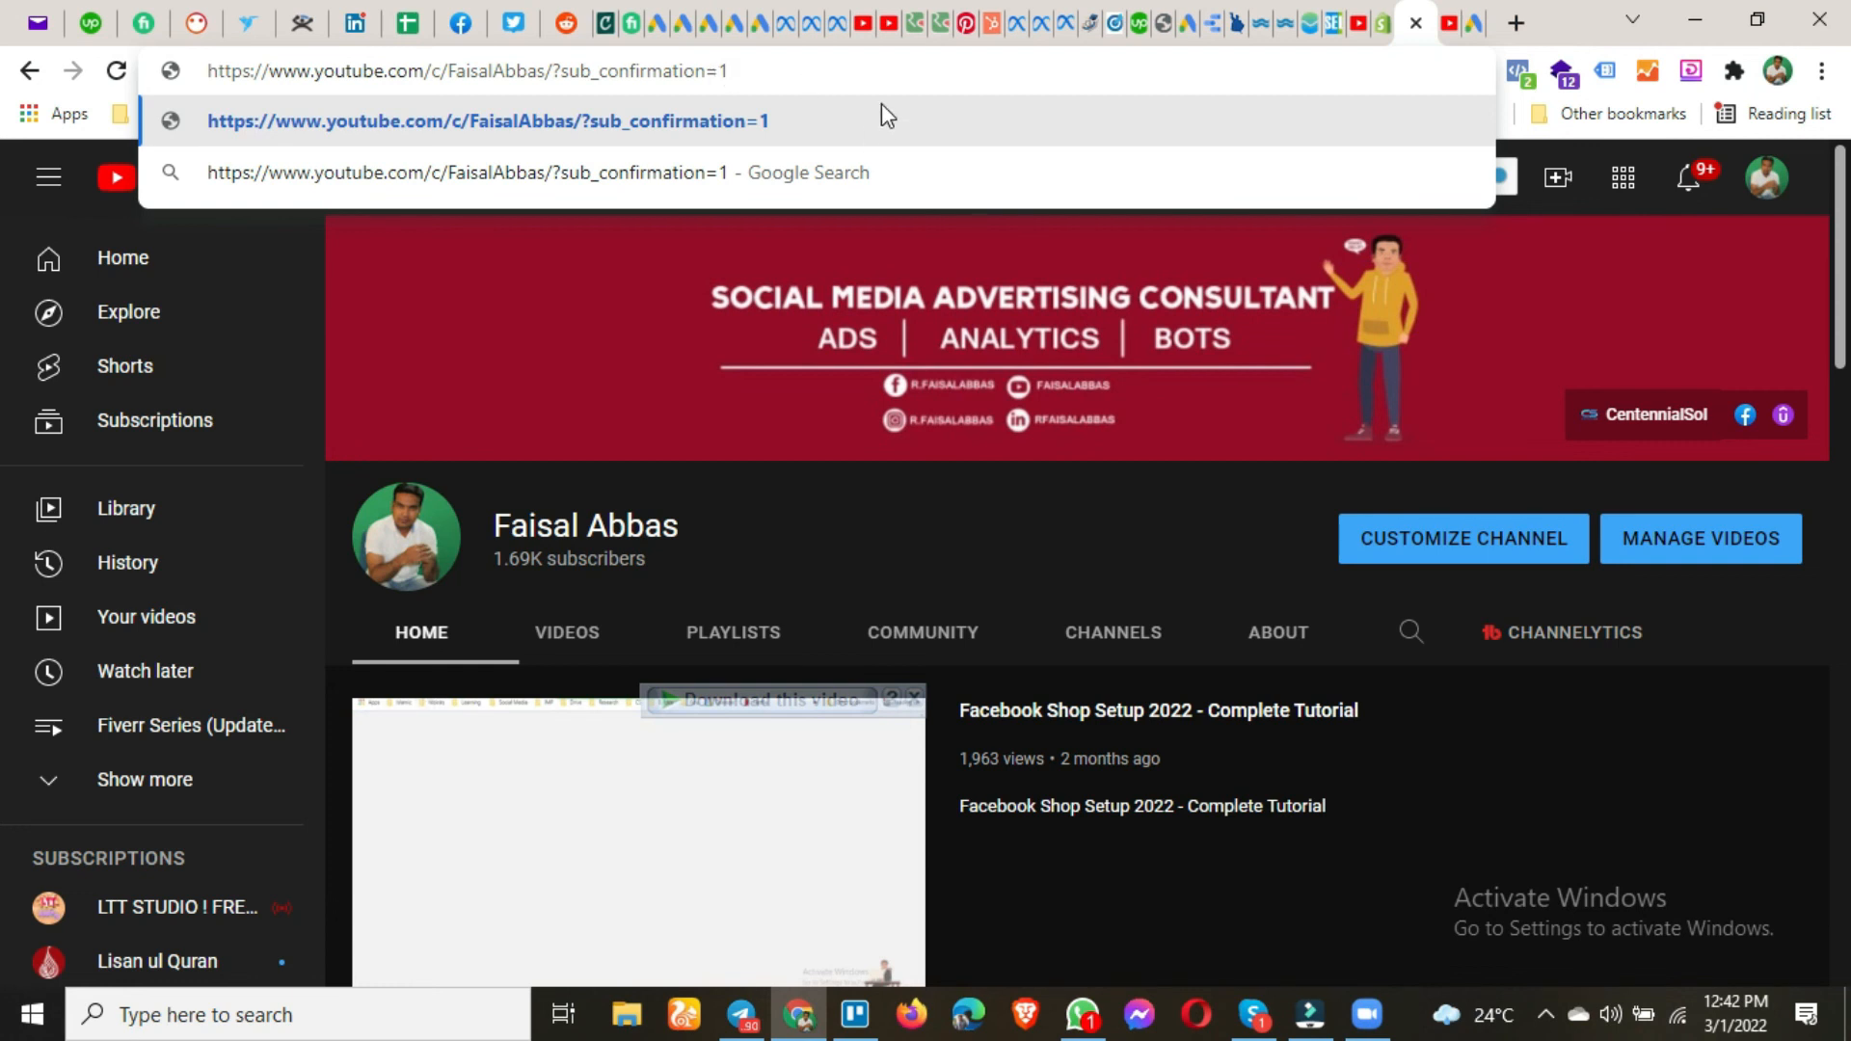
Copy the full subscription link and test it in the browser, cancelling the channel subscription request.
key(ctrl+a)
key(ctrl+c)
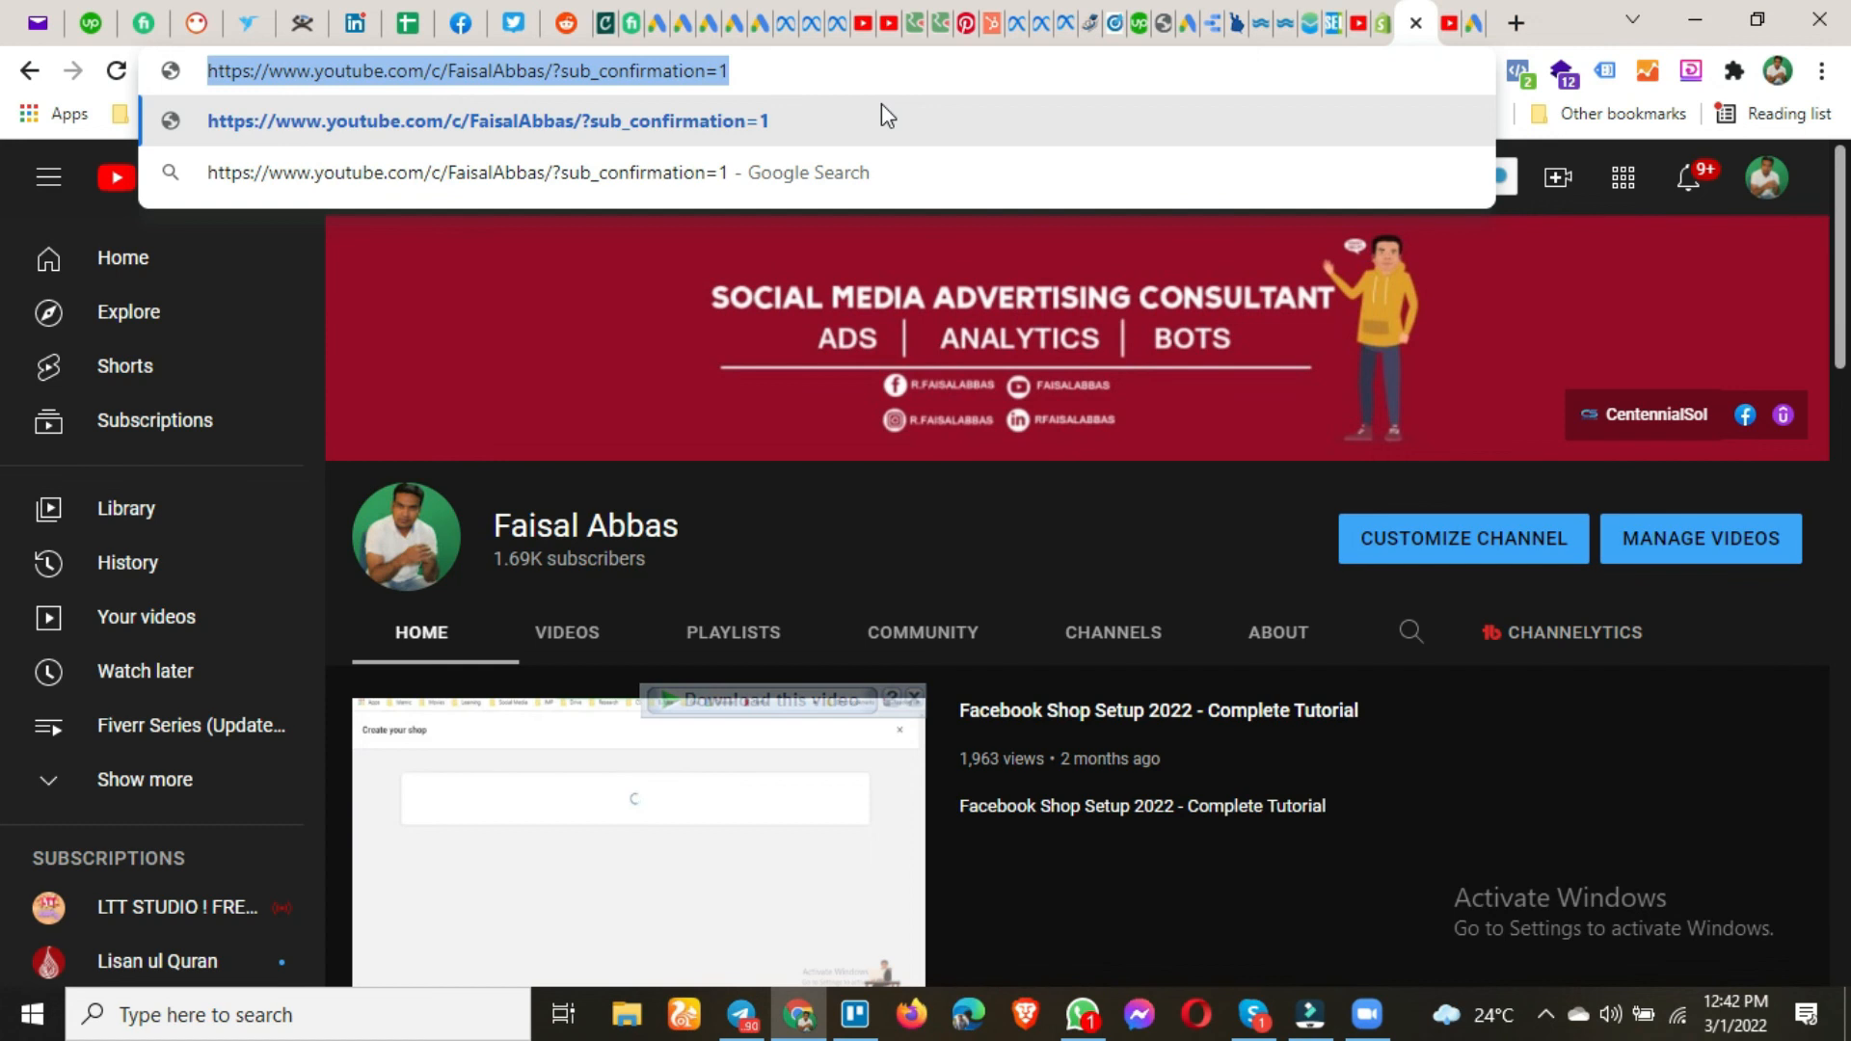
click(881, 116)
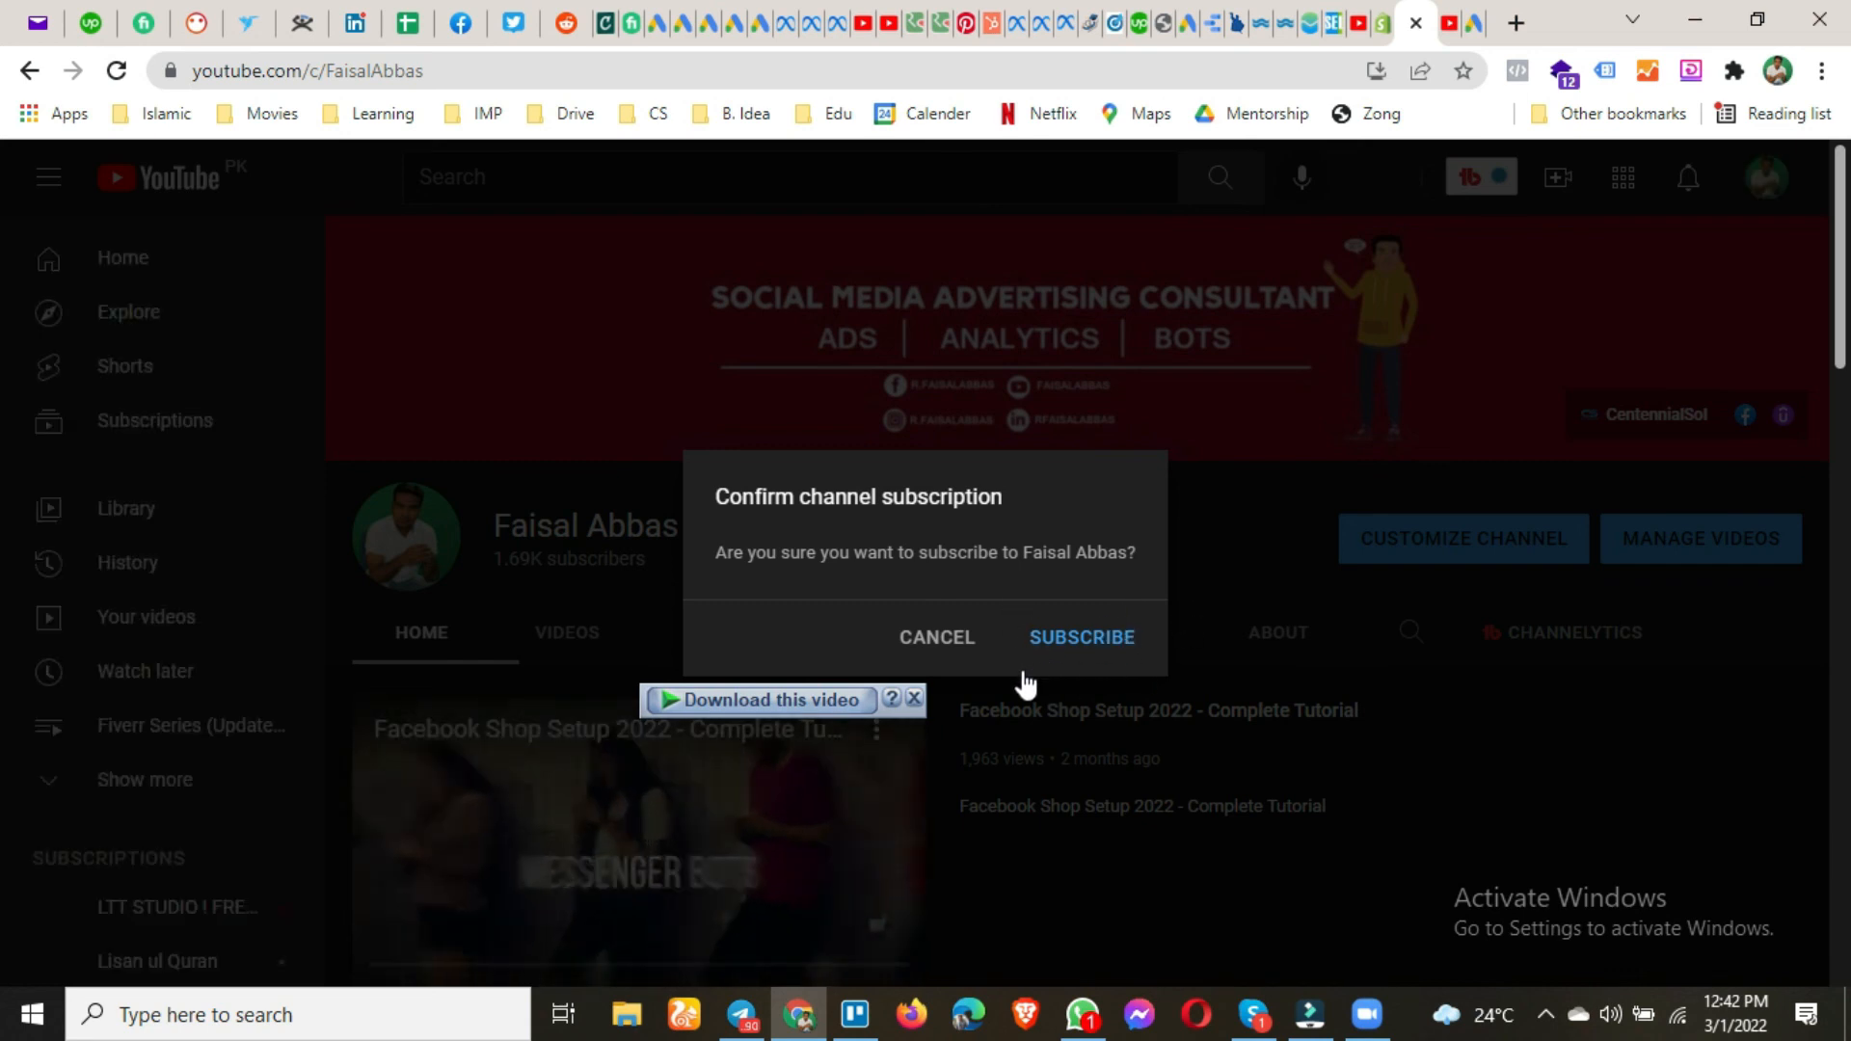
click(948, 636)
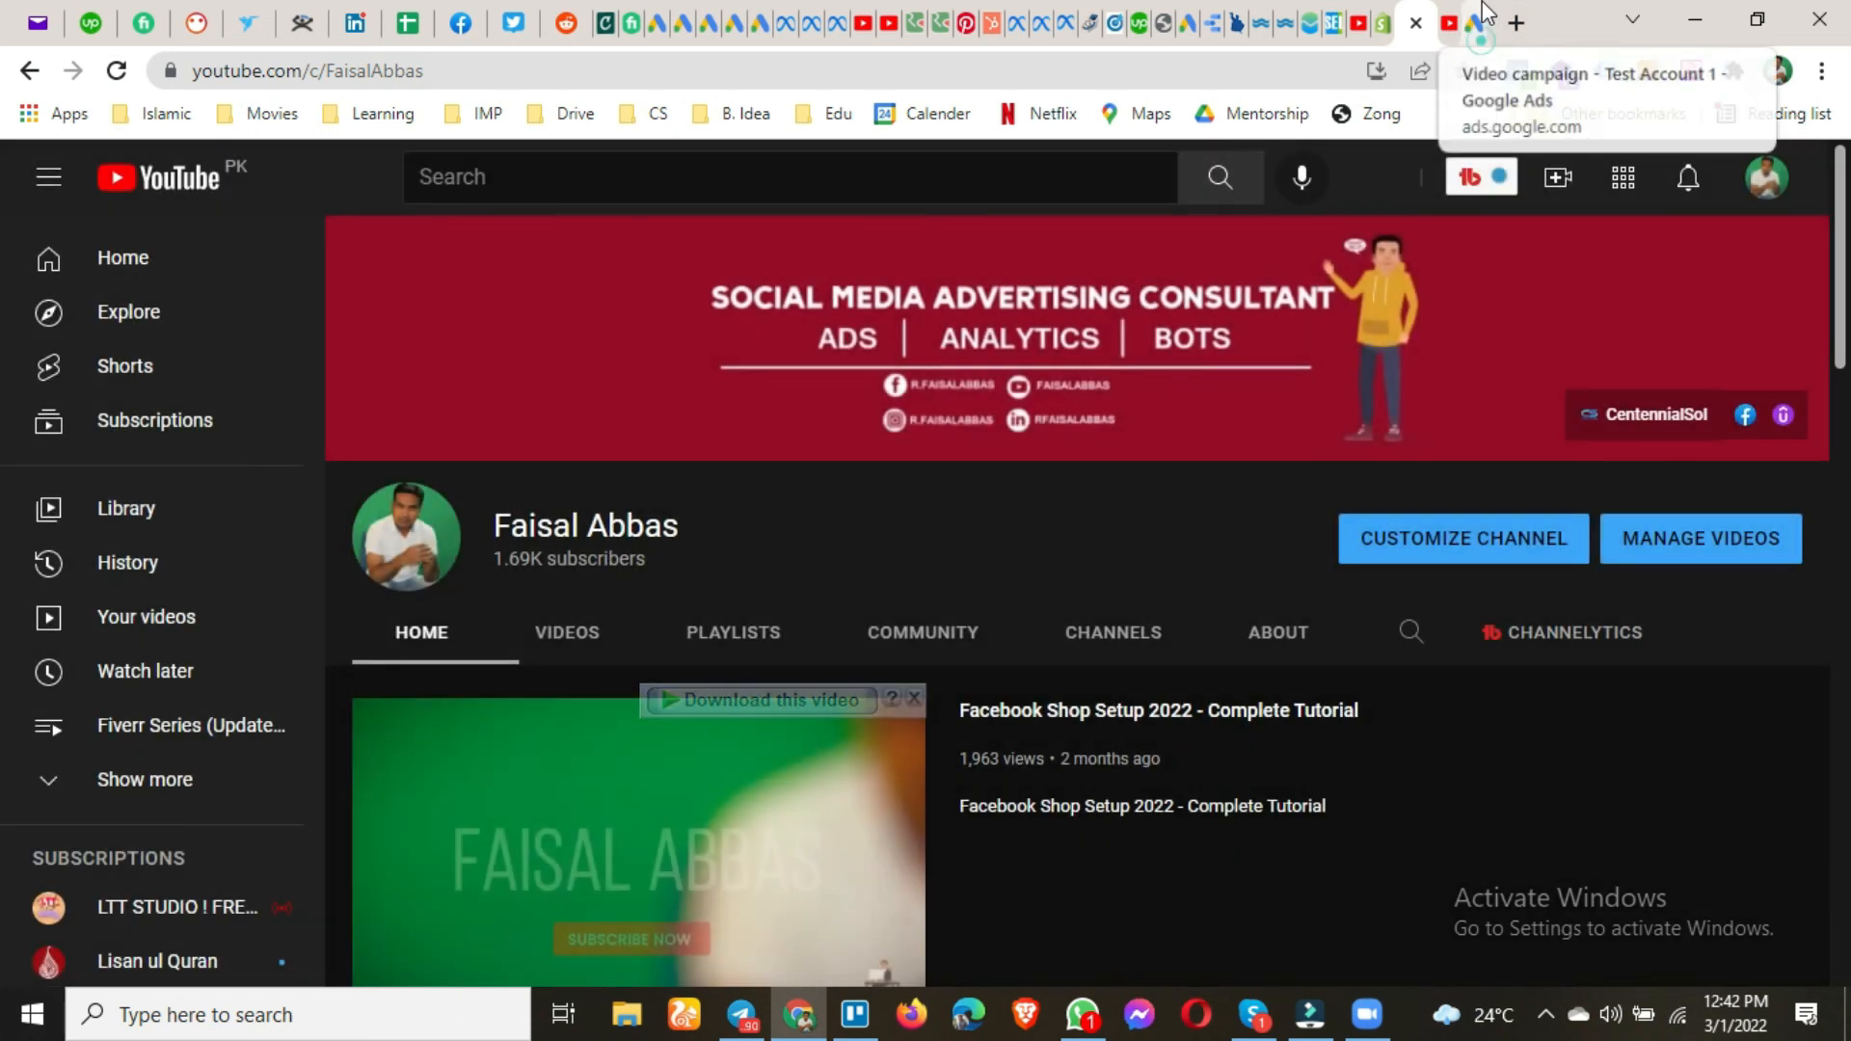
Return to the Google Ads campaign and paste the copied subscription link as the video ad's Final URL.
click(1474, 22)
key(ctrl+v)
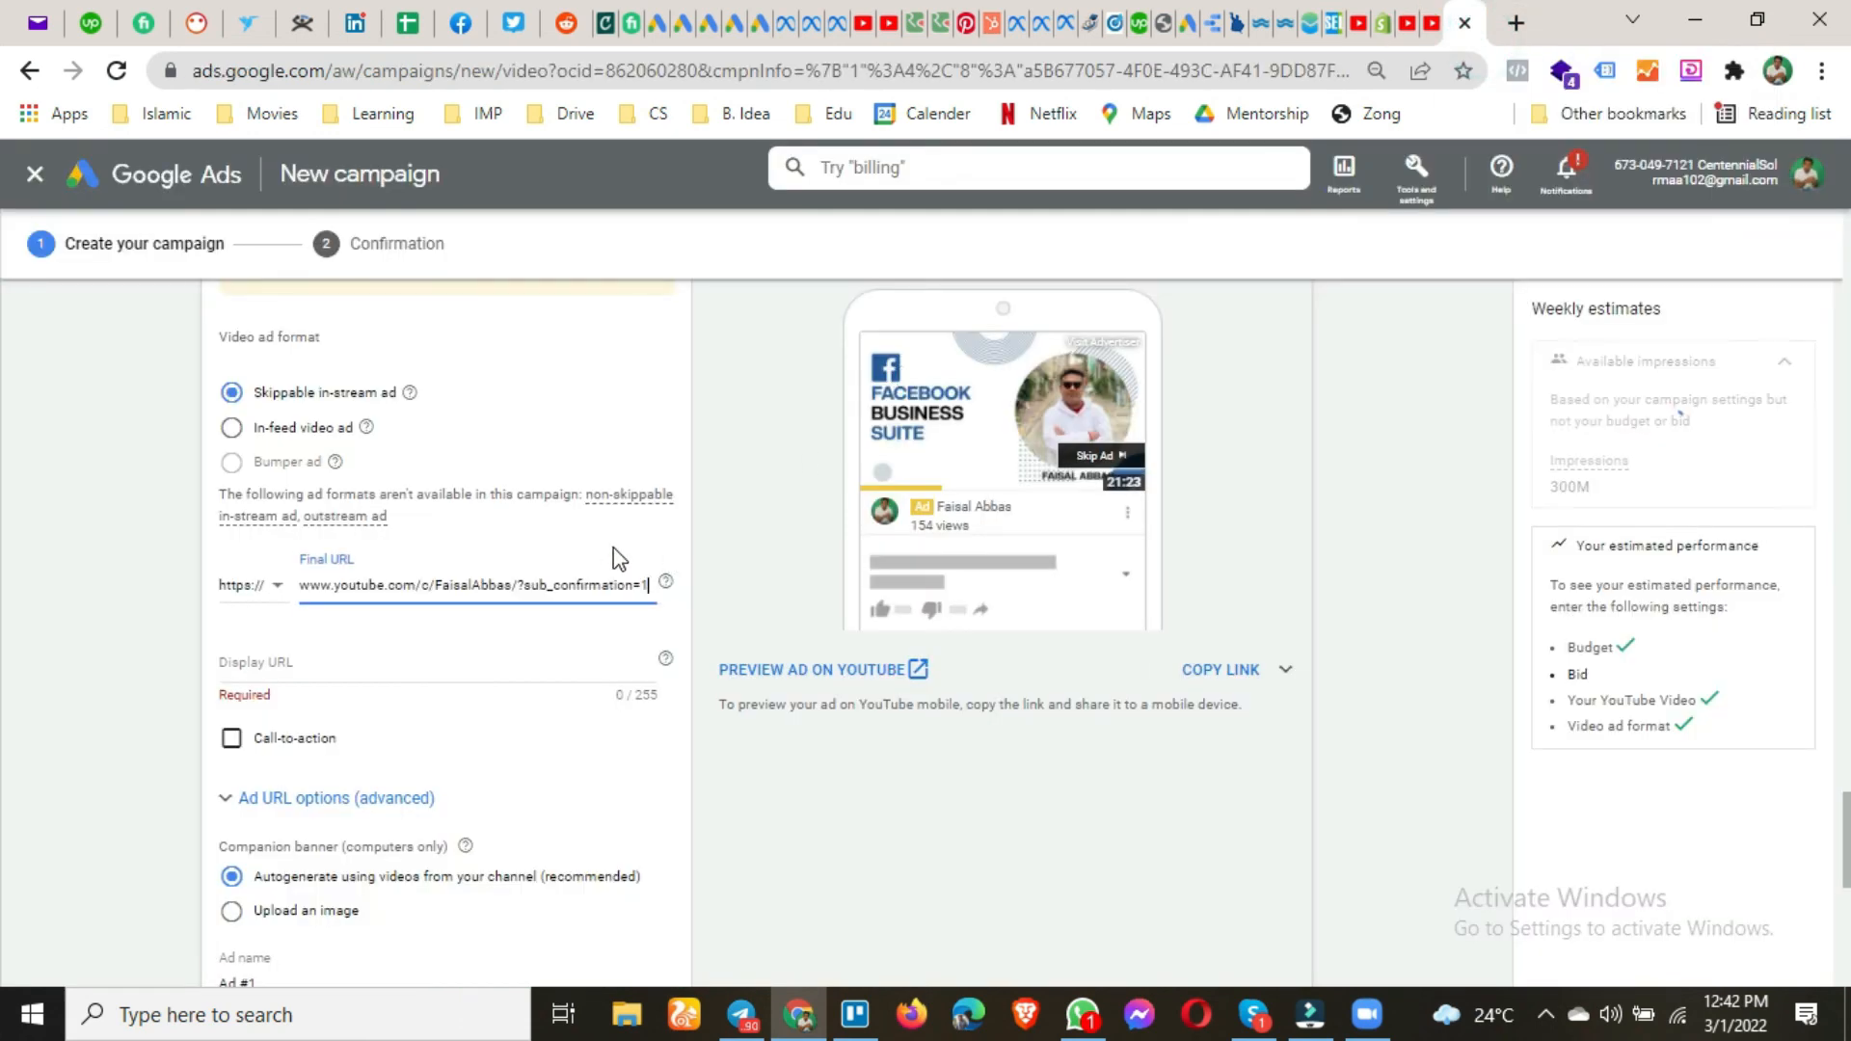
click(156, 648)
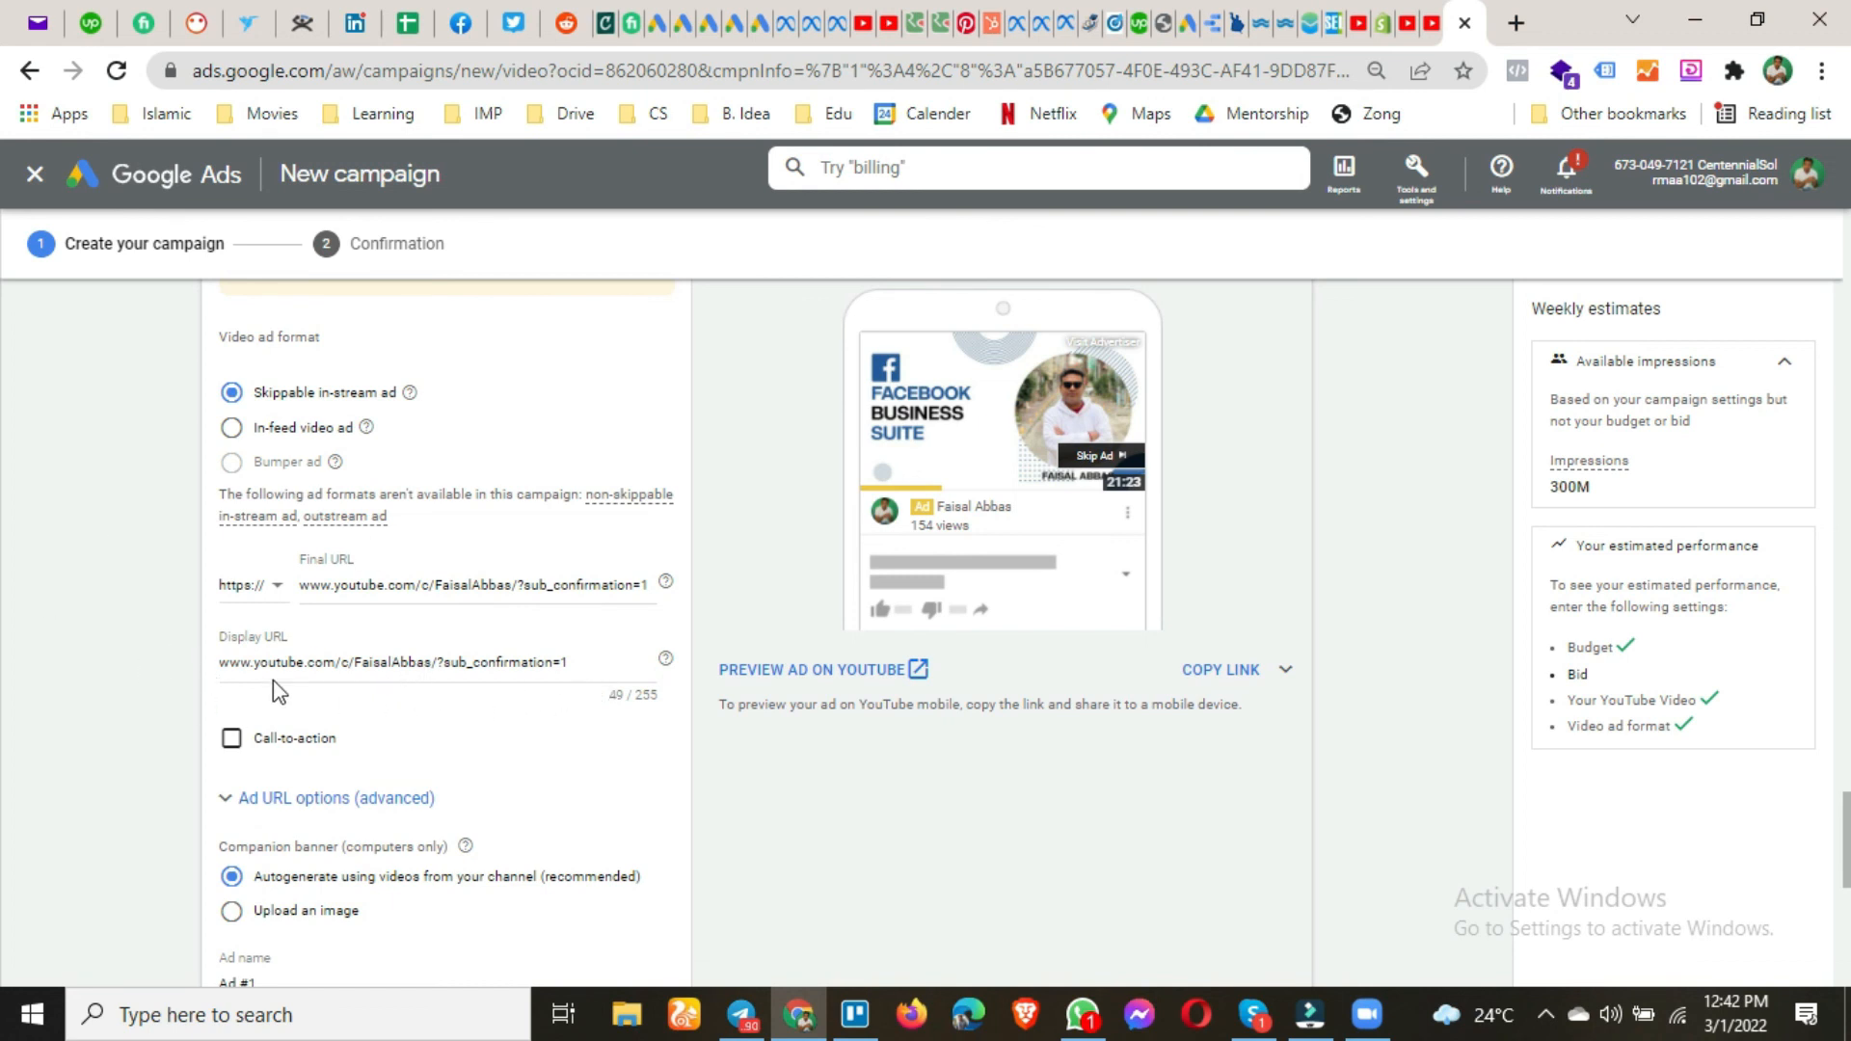
scroll(136, 710, down, 1)
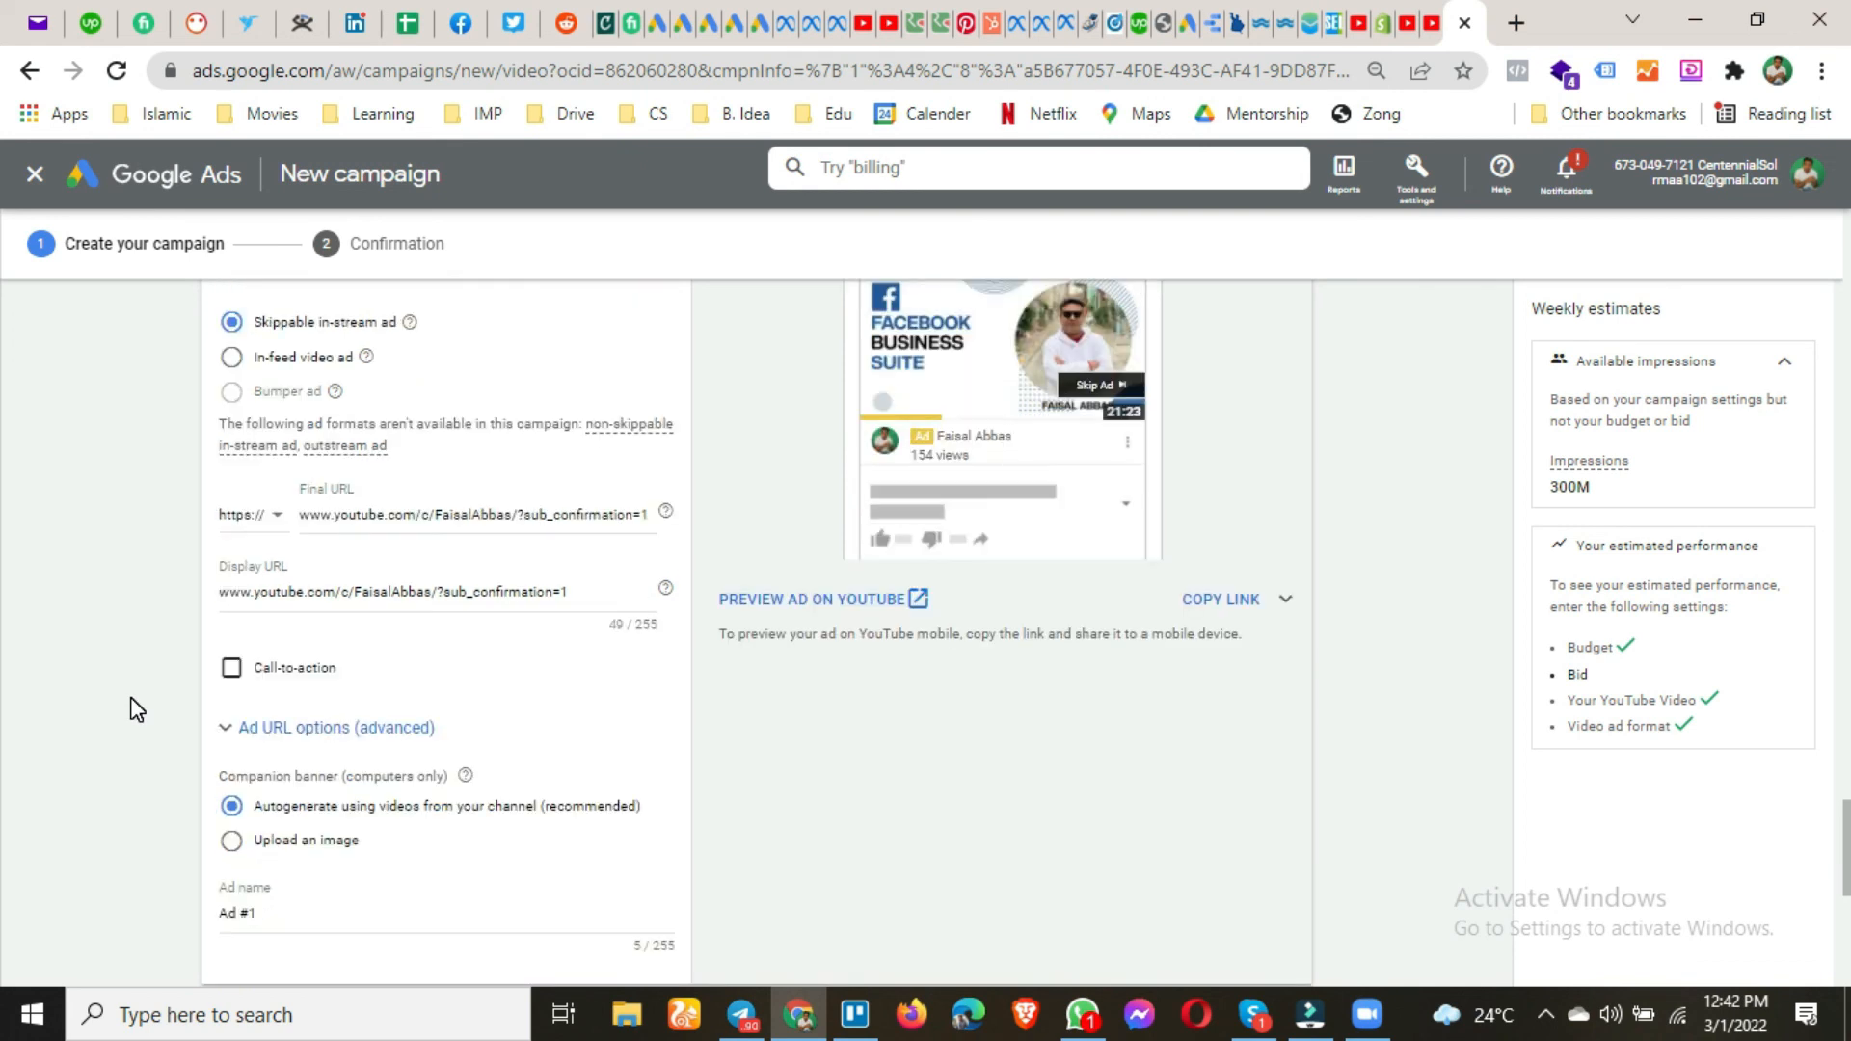
scroll(136, 709, up, 1)
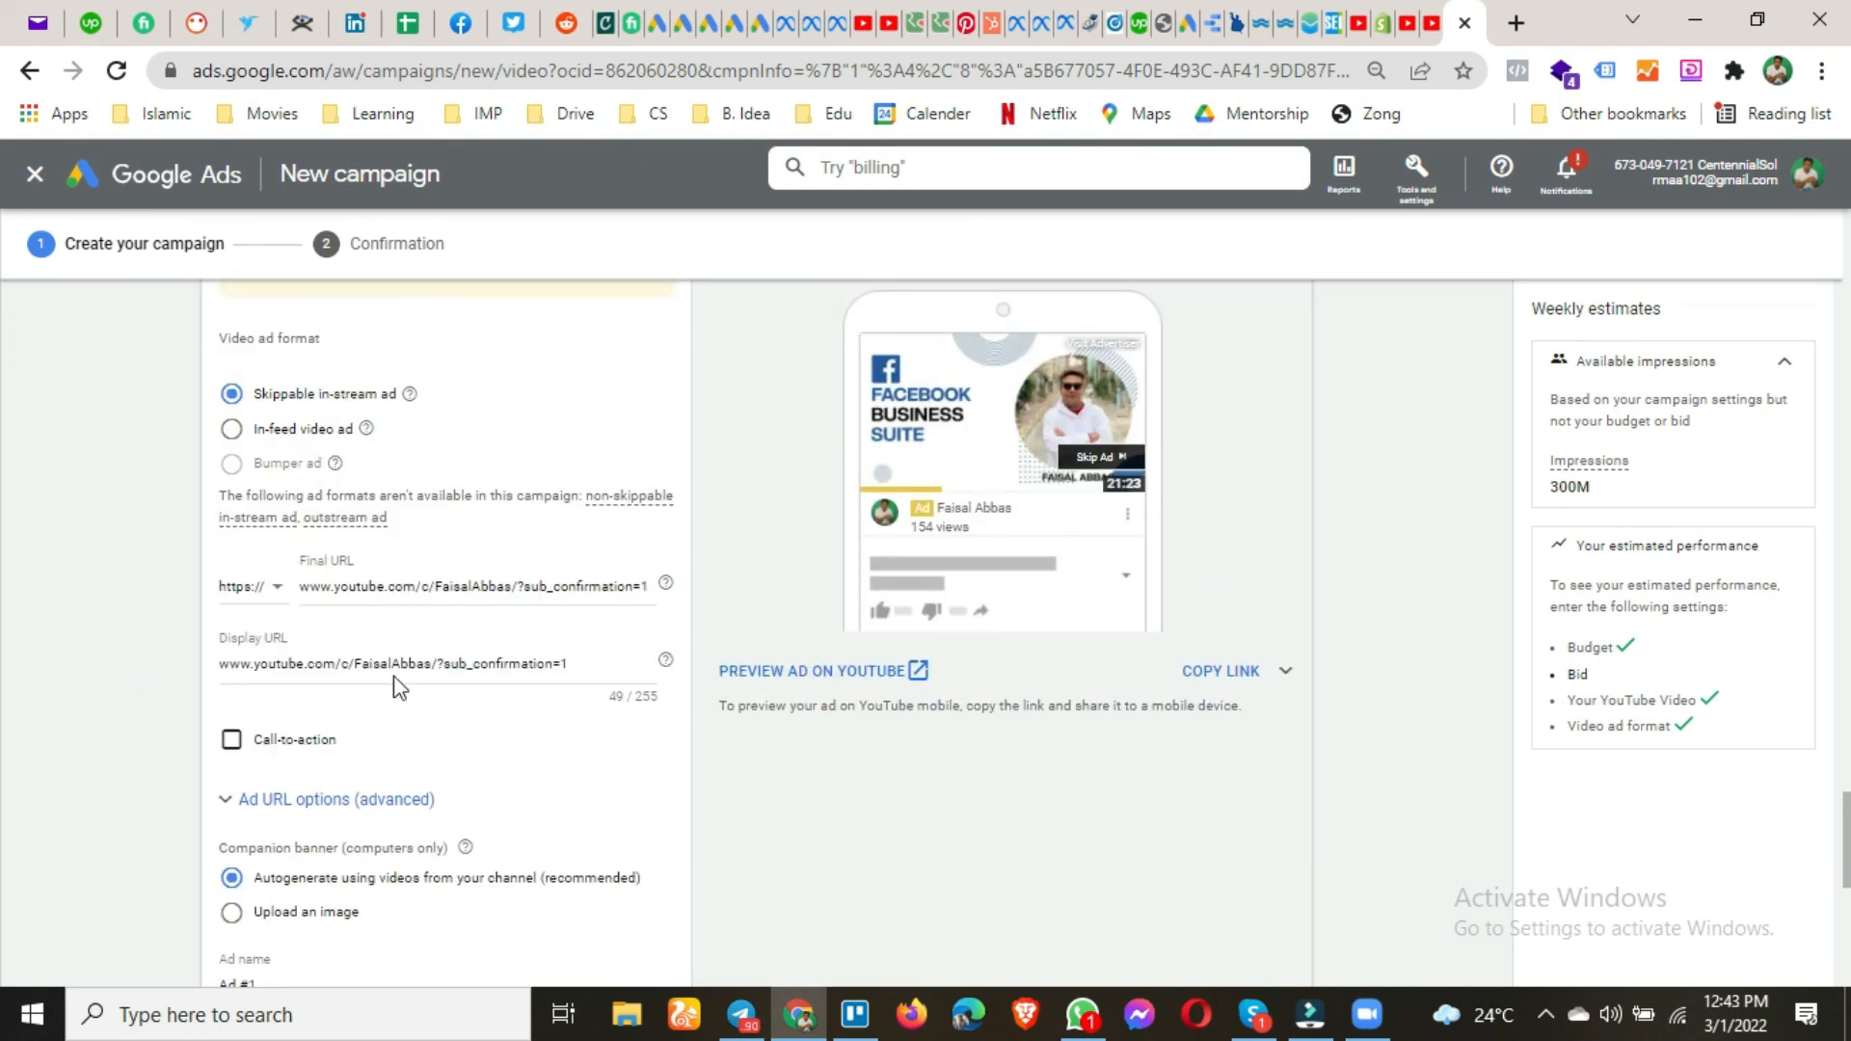
Enable the ad's call-to-action and set its text to Subscribe.
click(243, 742)
scroll(241, 745, down, 2)
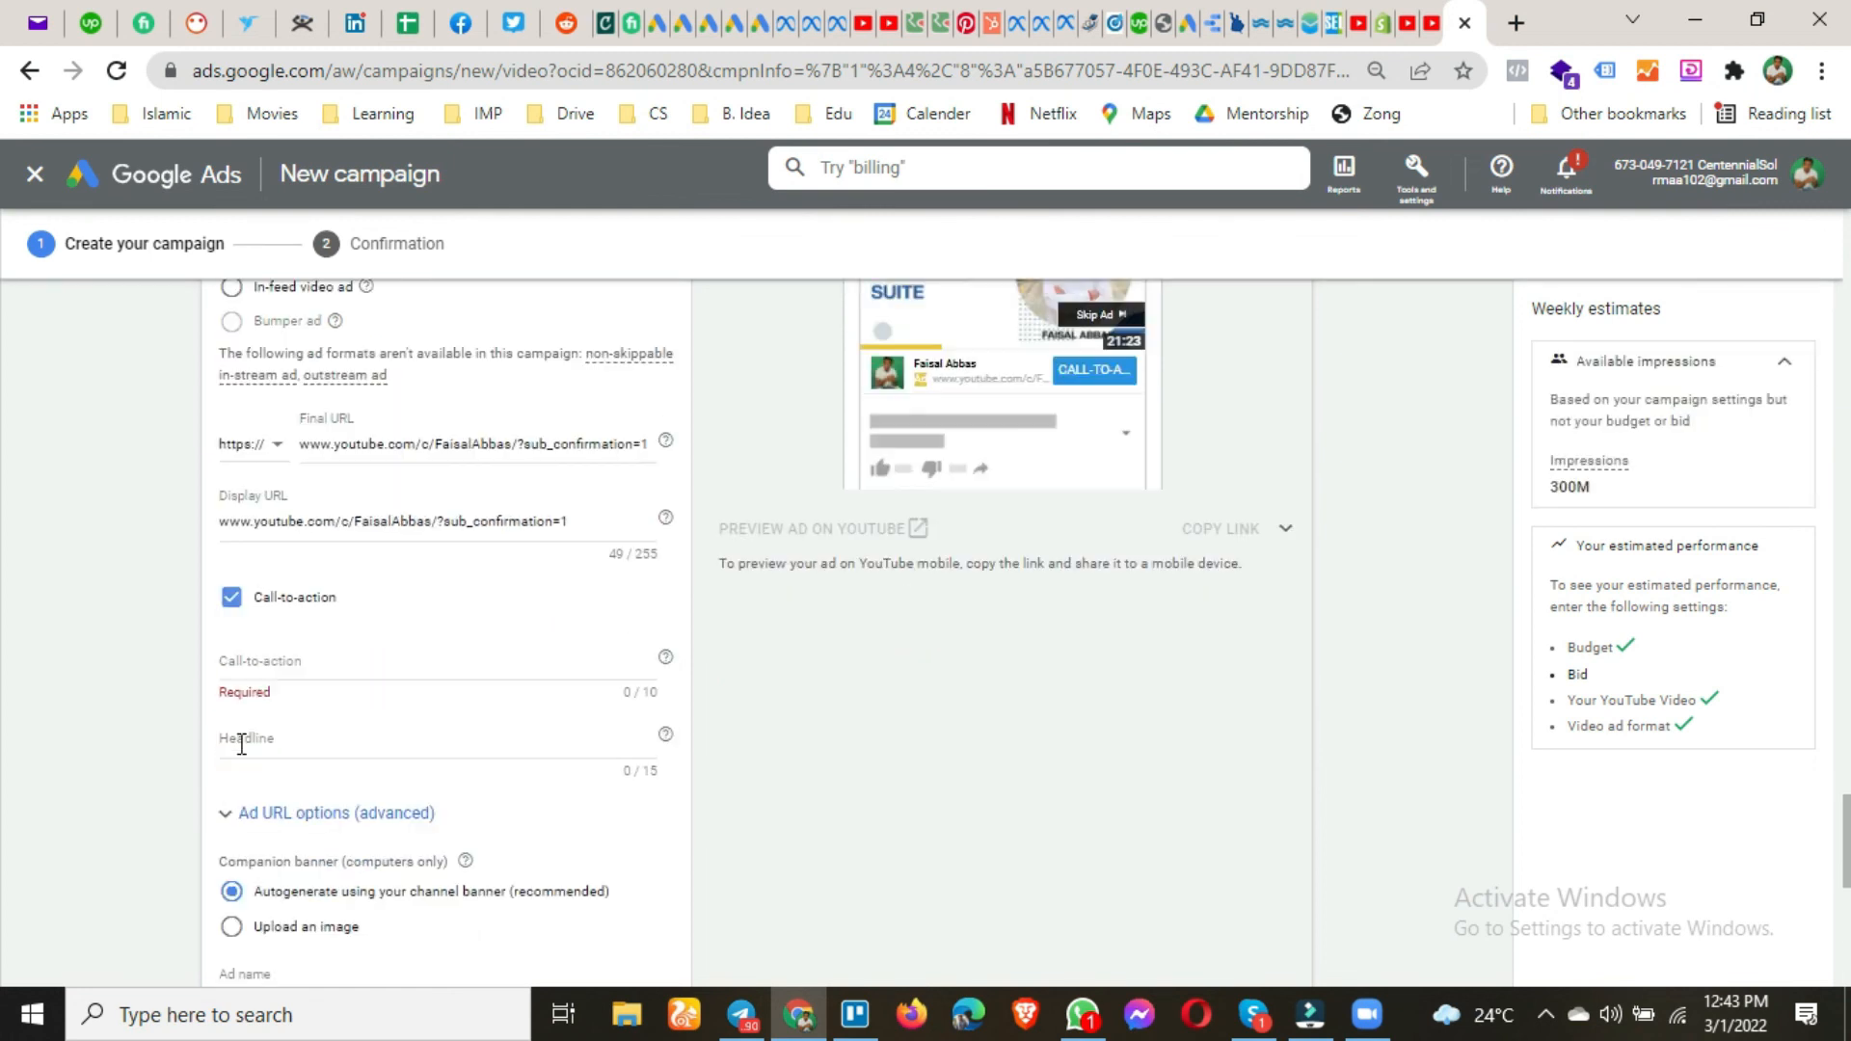
click(305, 671)
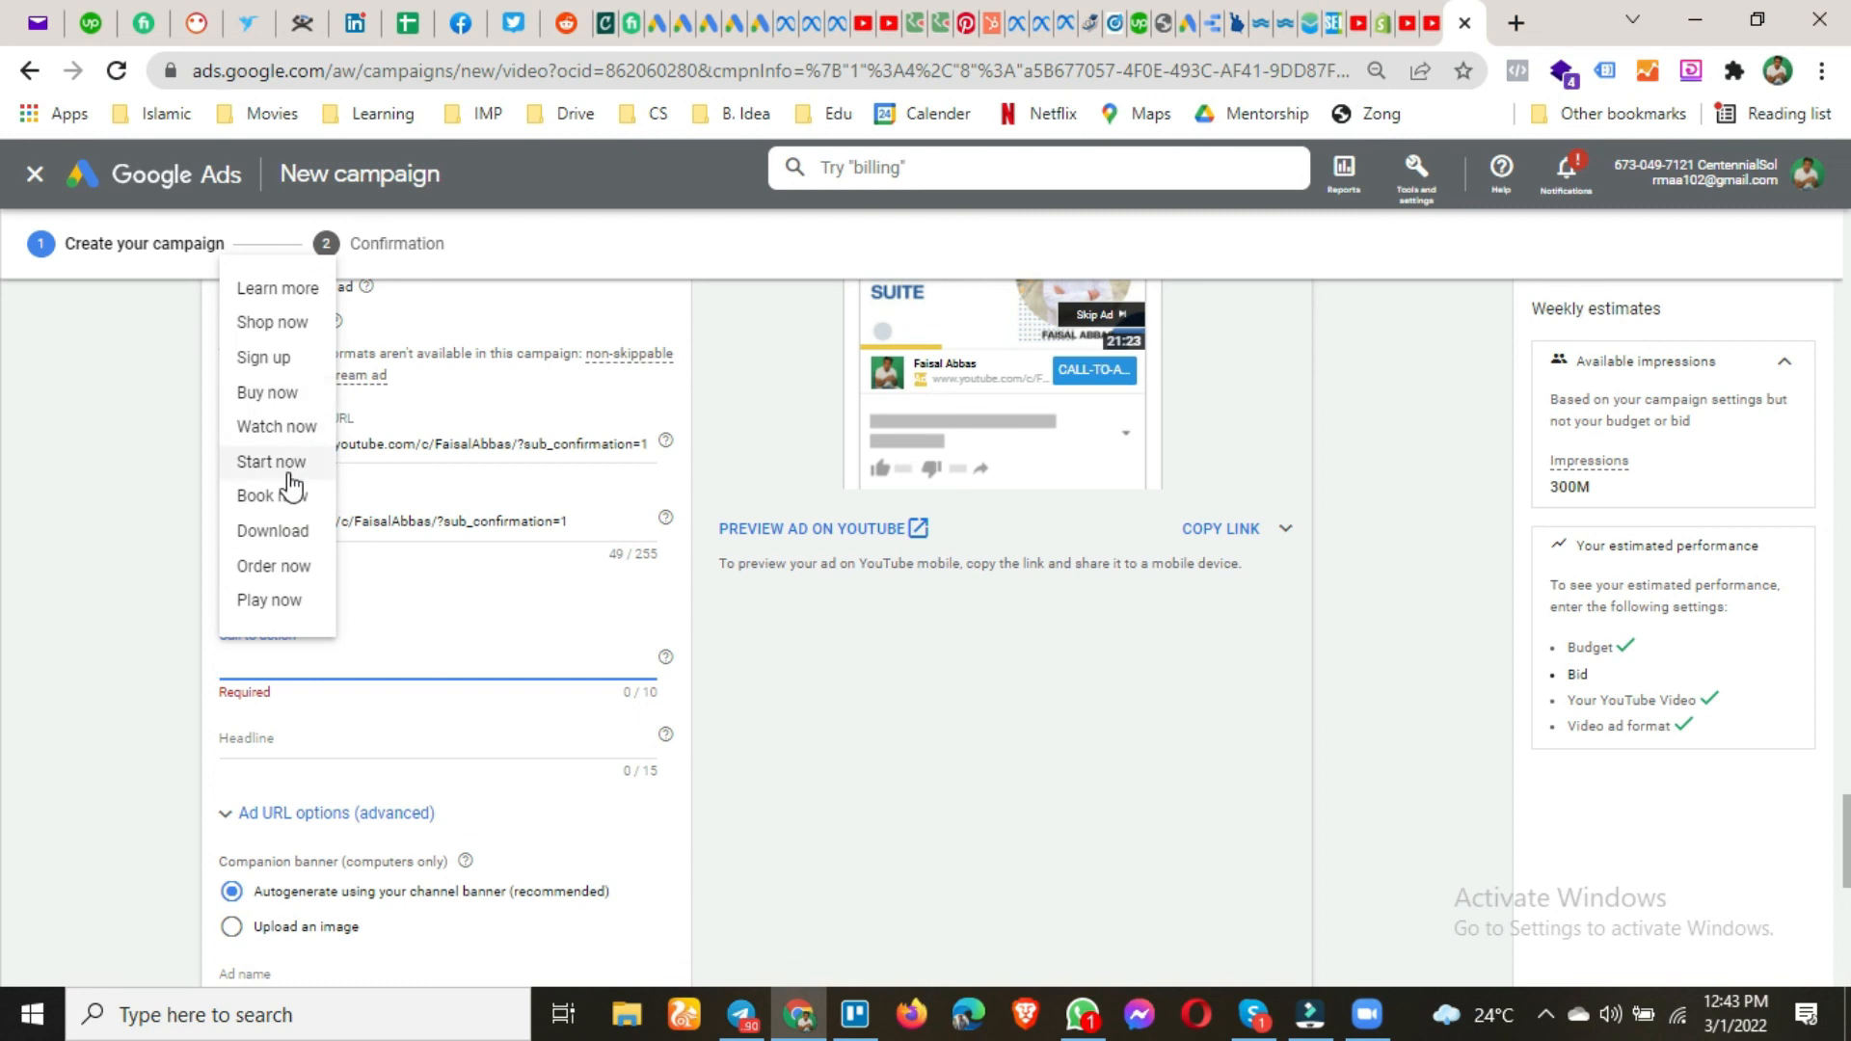
text(sub)
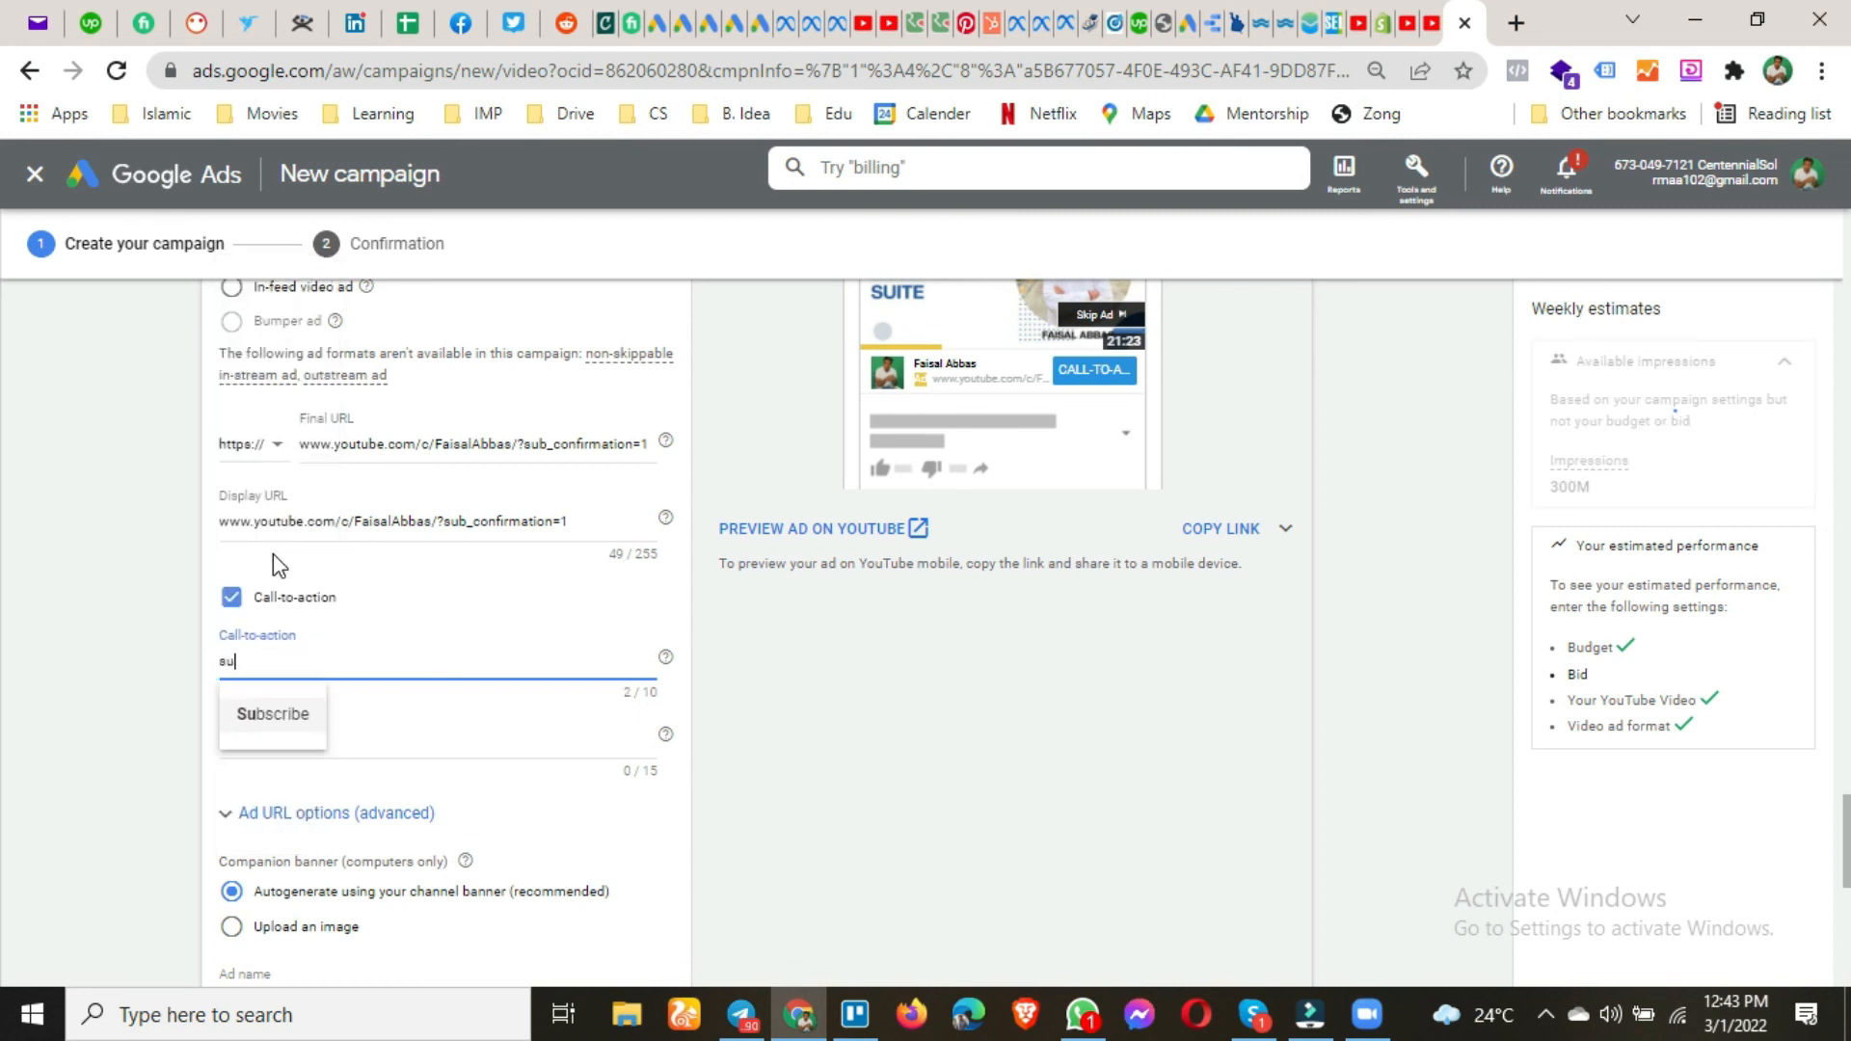
click(274, 716)
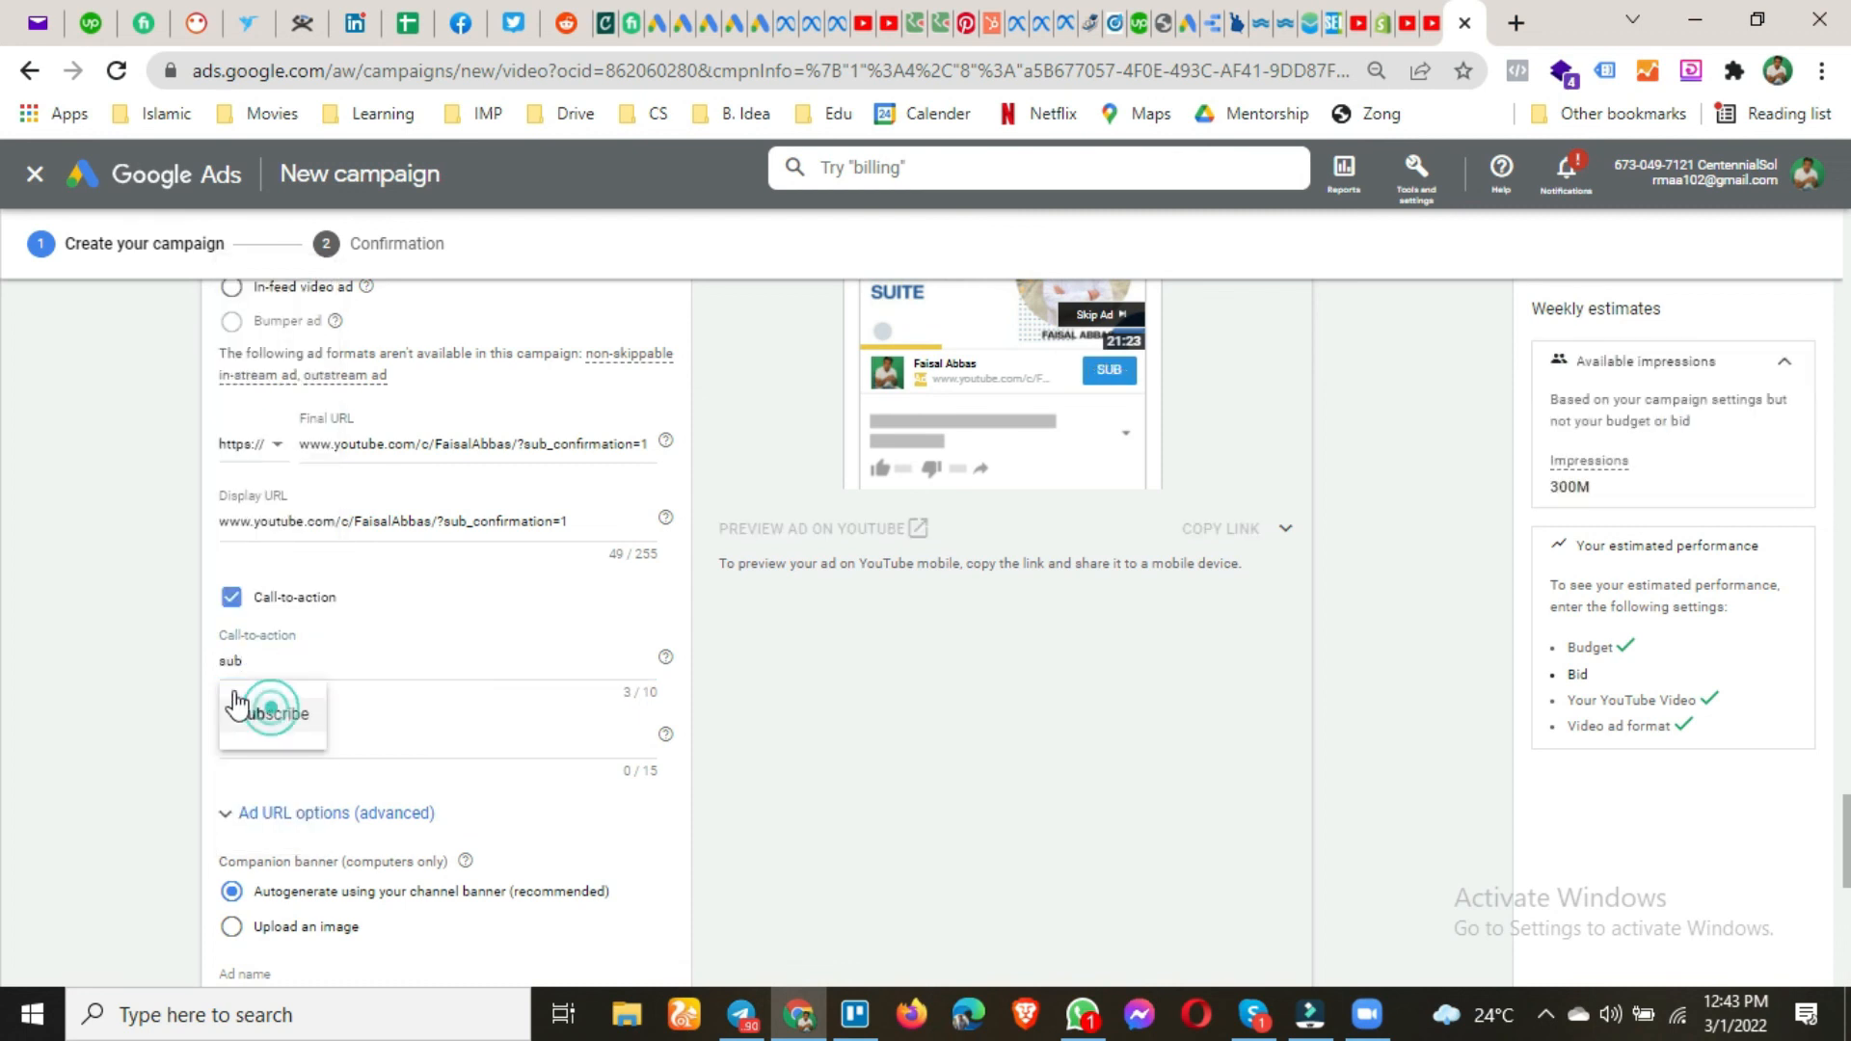
click(139, 683)
scroll(1161, 425, up, 1)
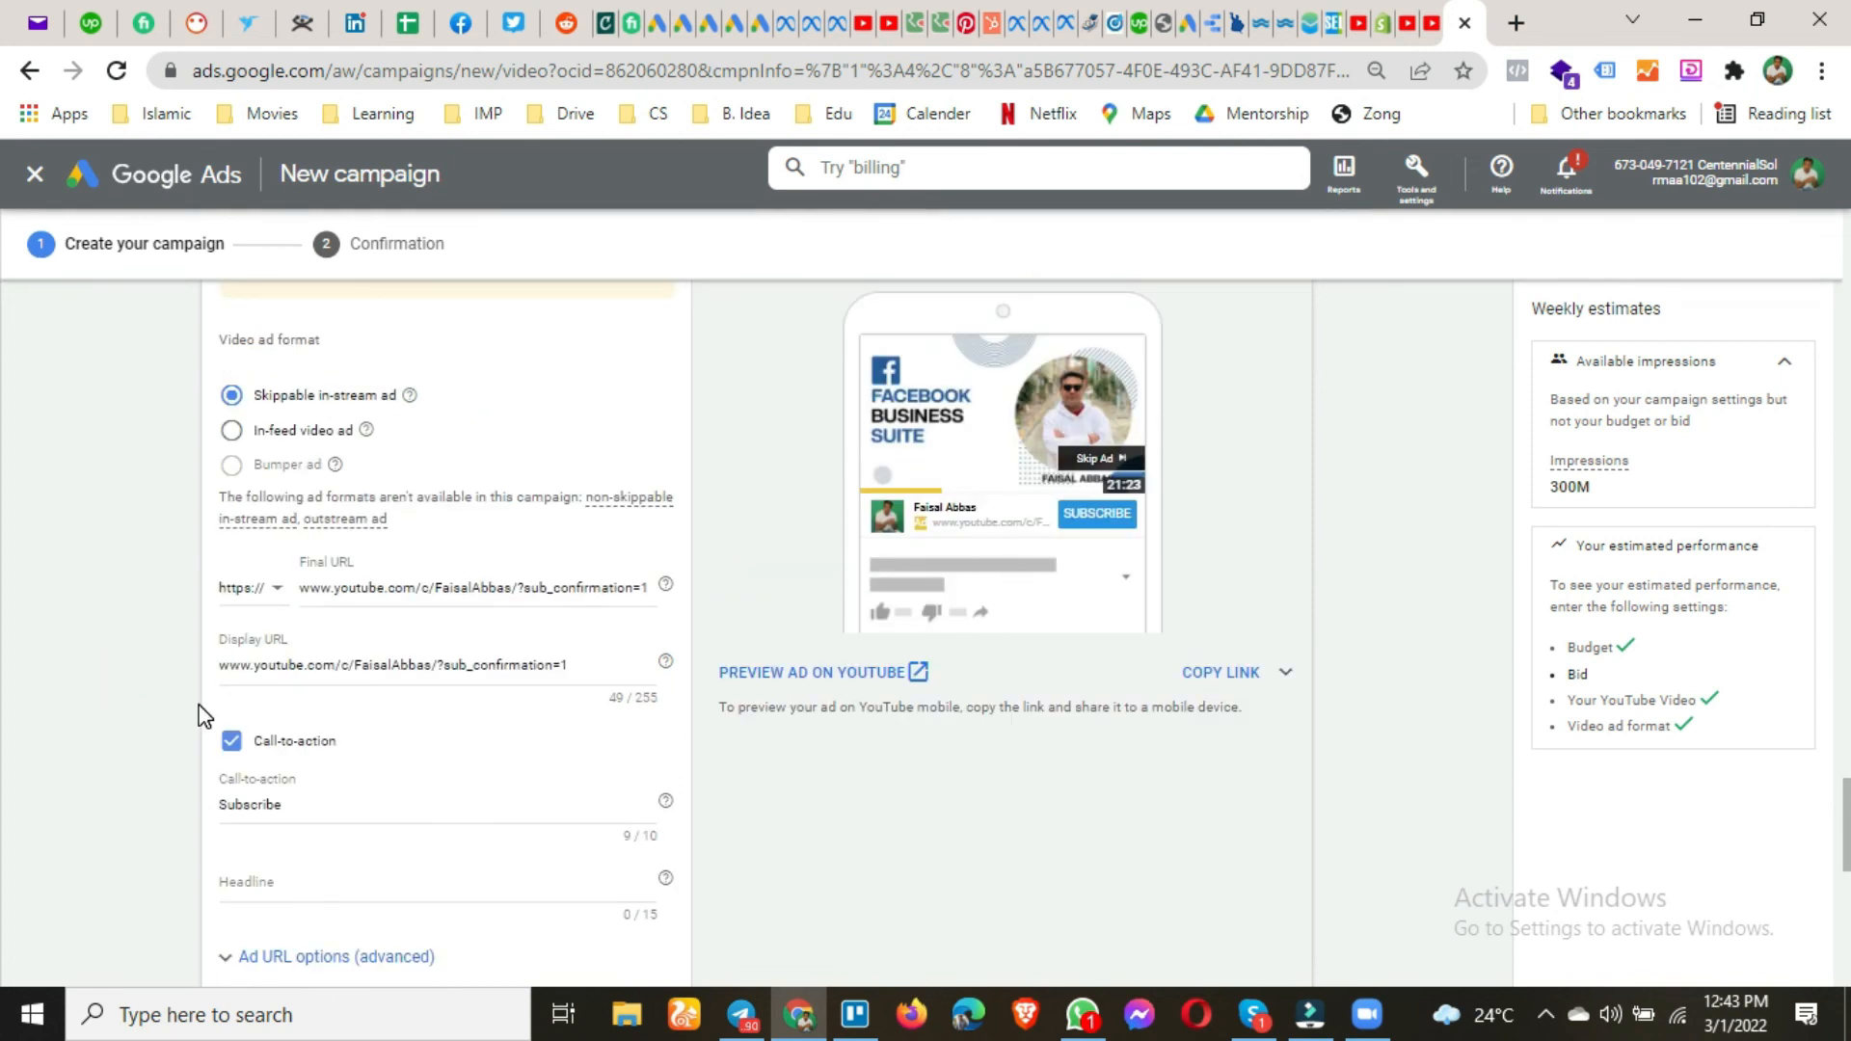
Set the call-to-action headline to "Start Learning!".
scroll(222, 742, down, 1)
click(285, 752)
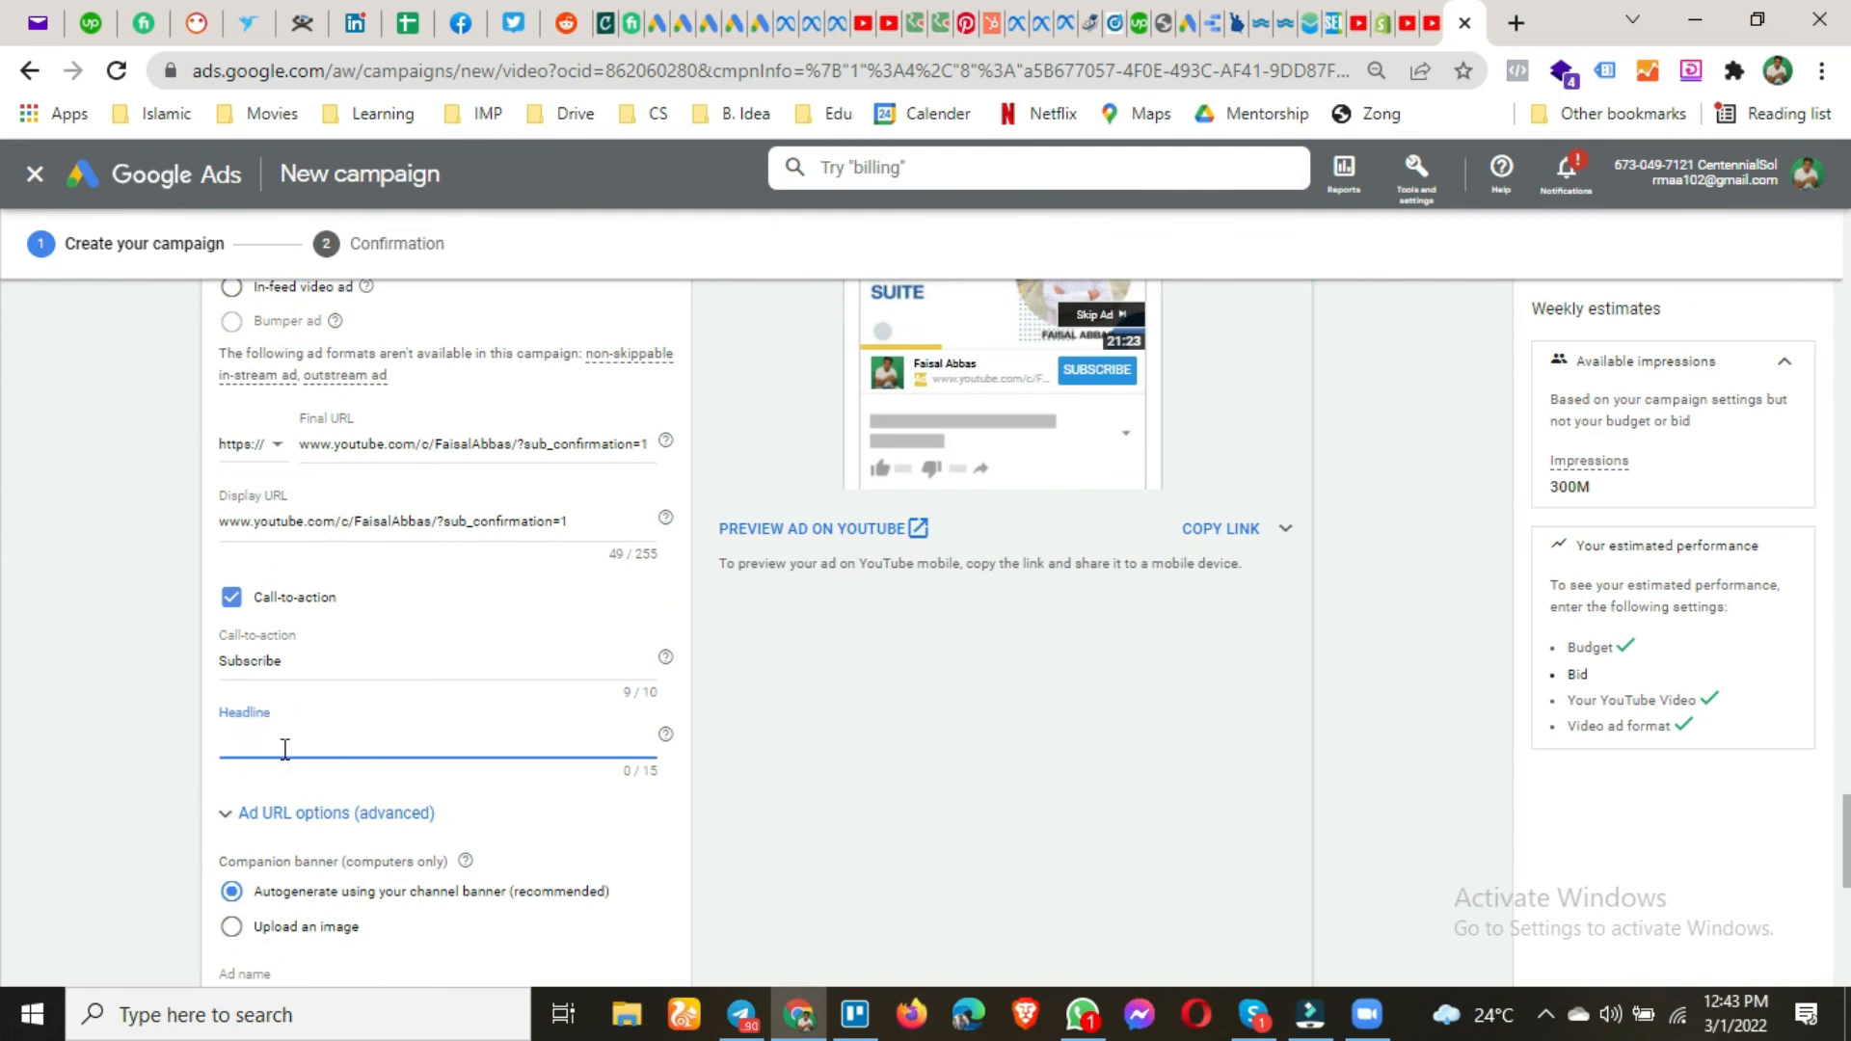
text(Start Learning)
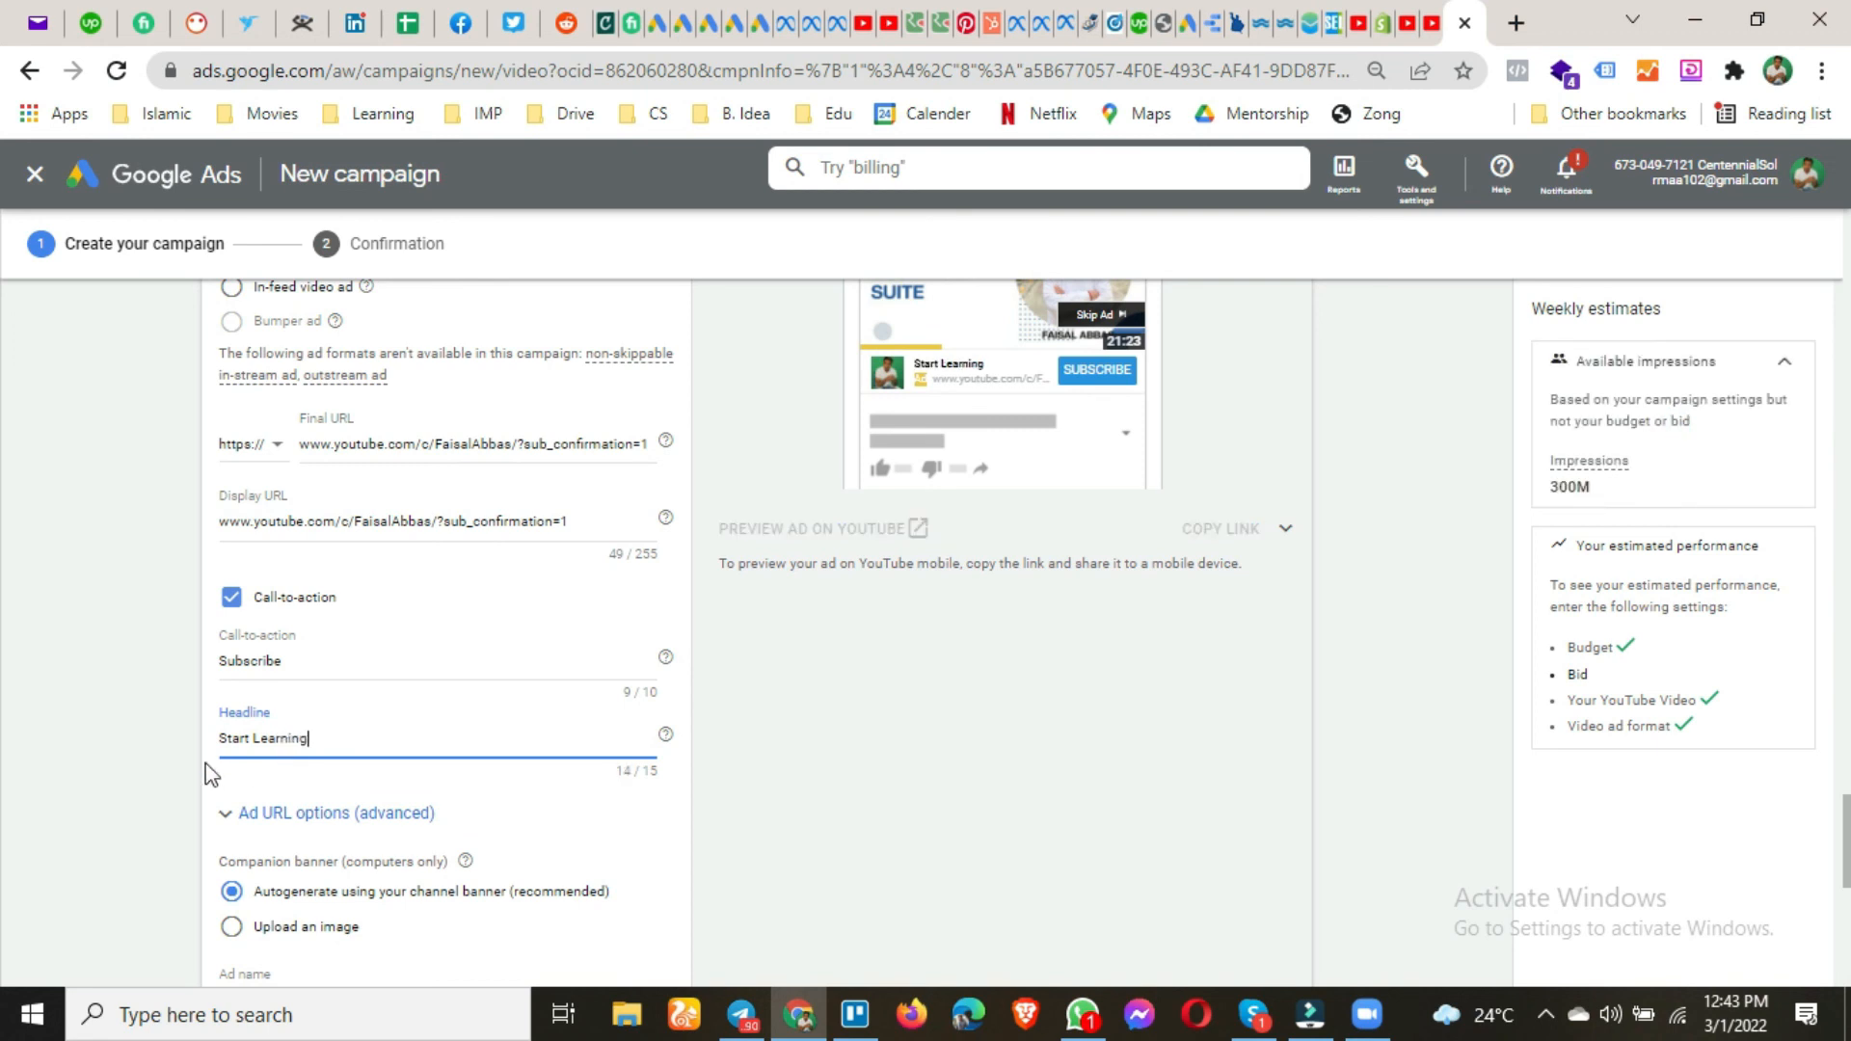
text(!)
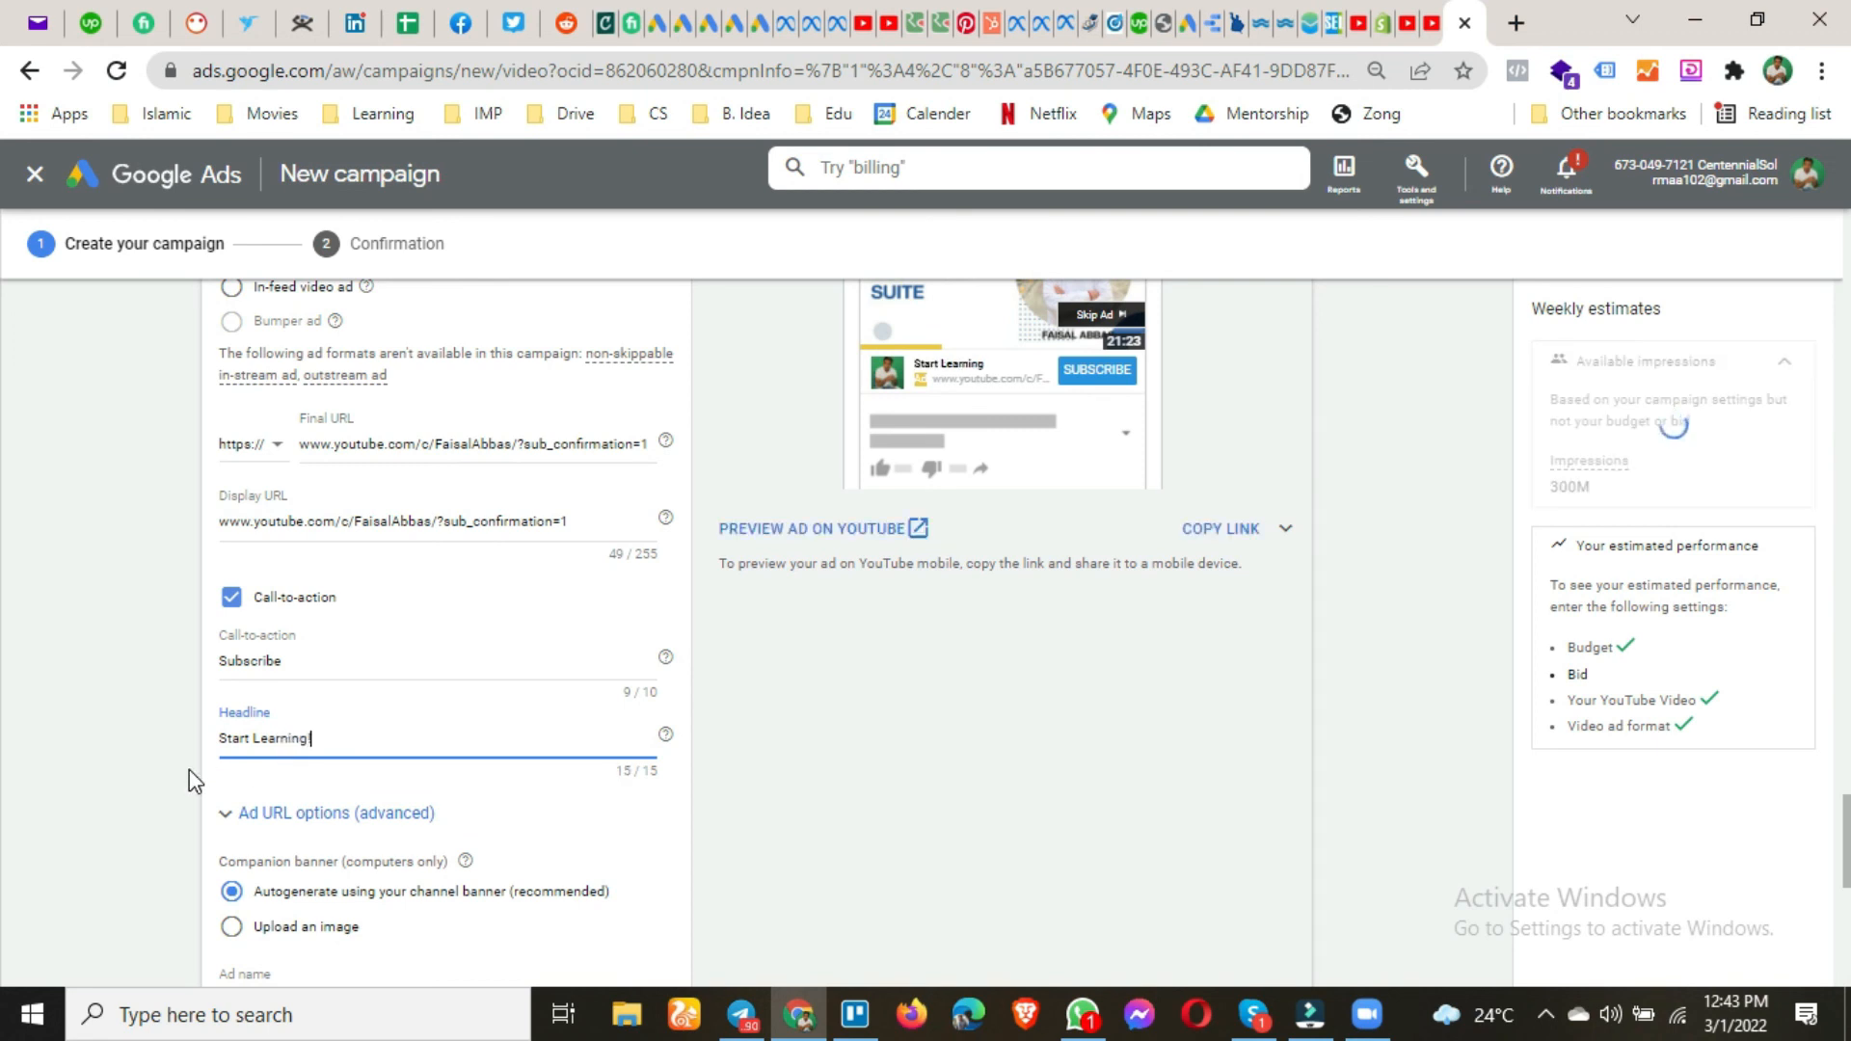
Apply the recommended maximum CPV bid of PKR3.00 to the ad group.
scroll(107, 718, down, 3)
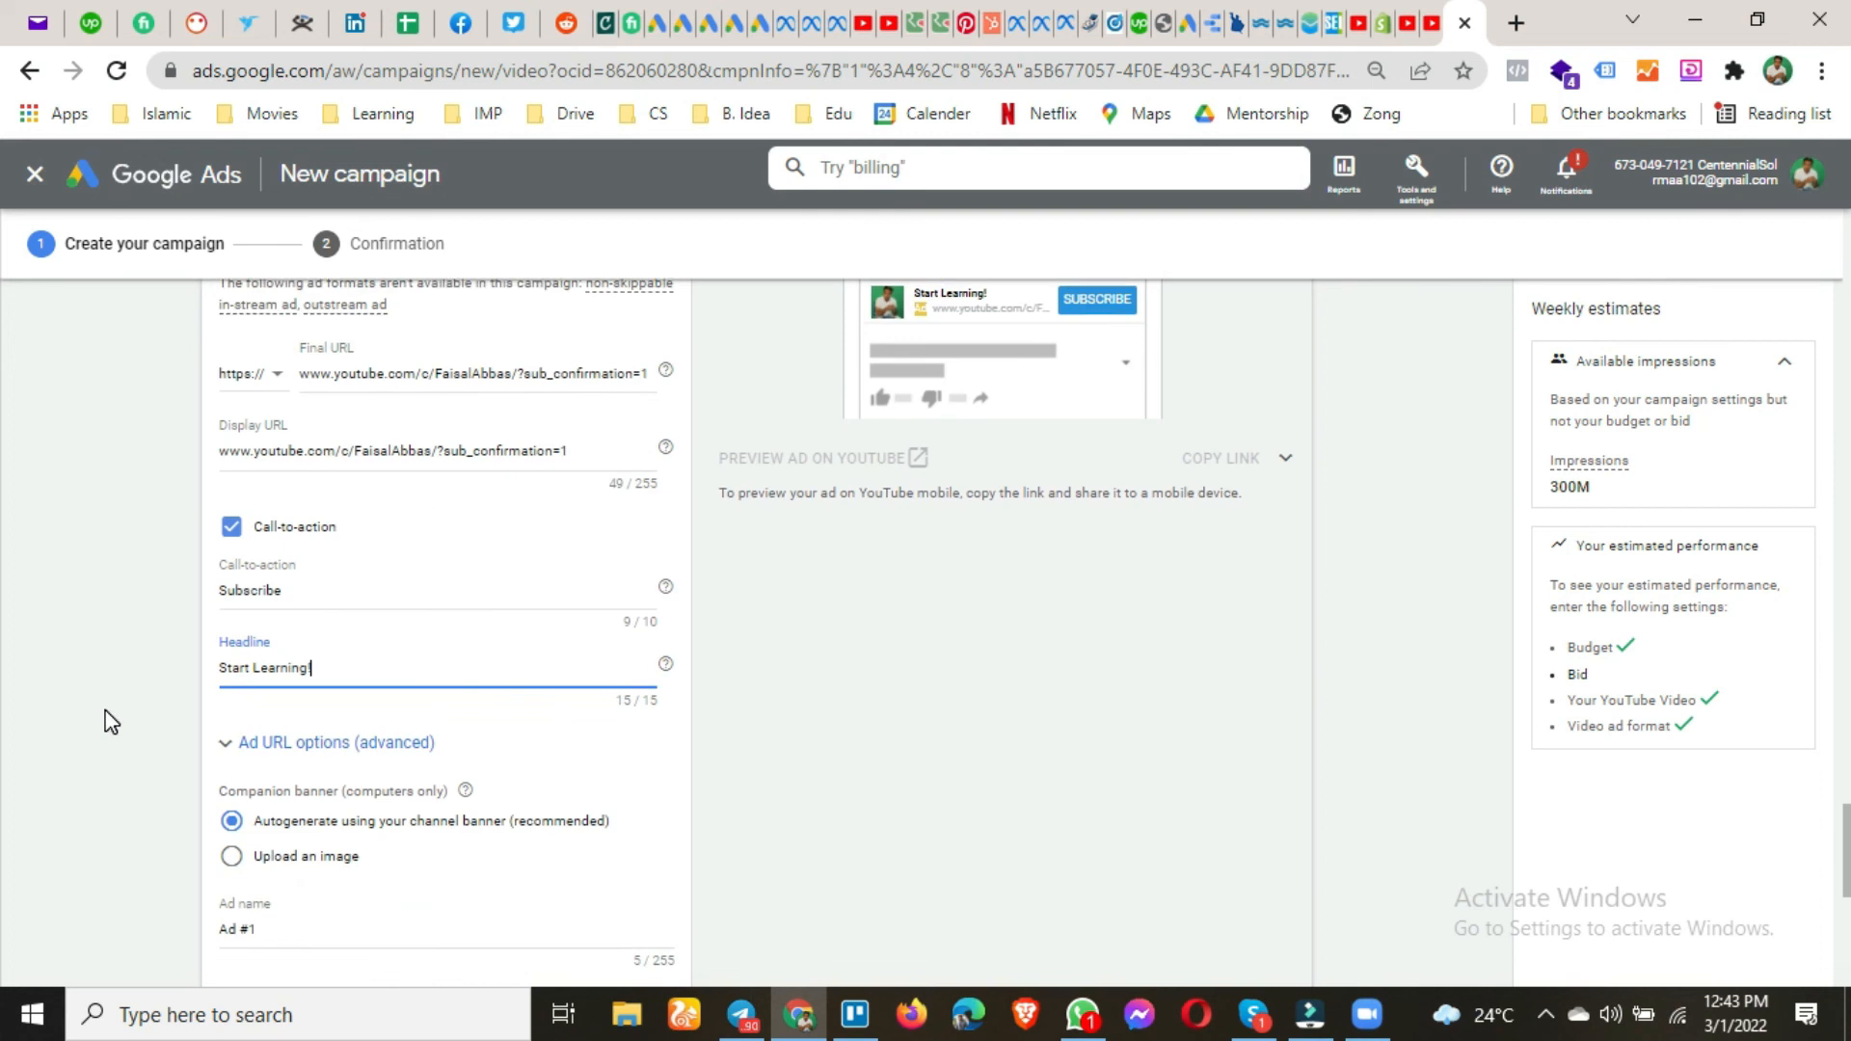
drag(234, 720, 186, 728)
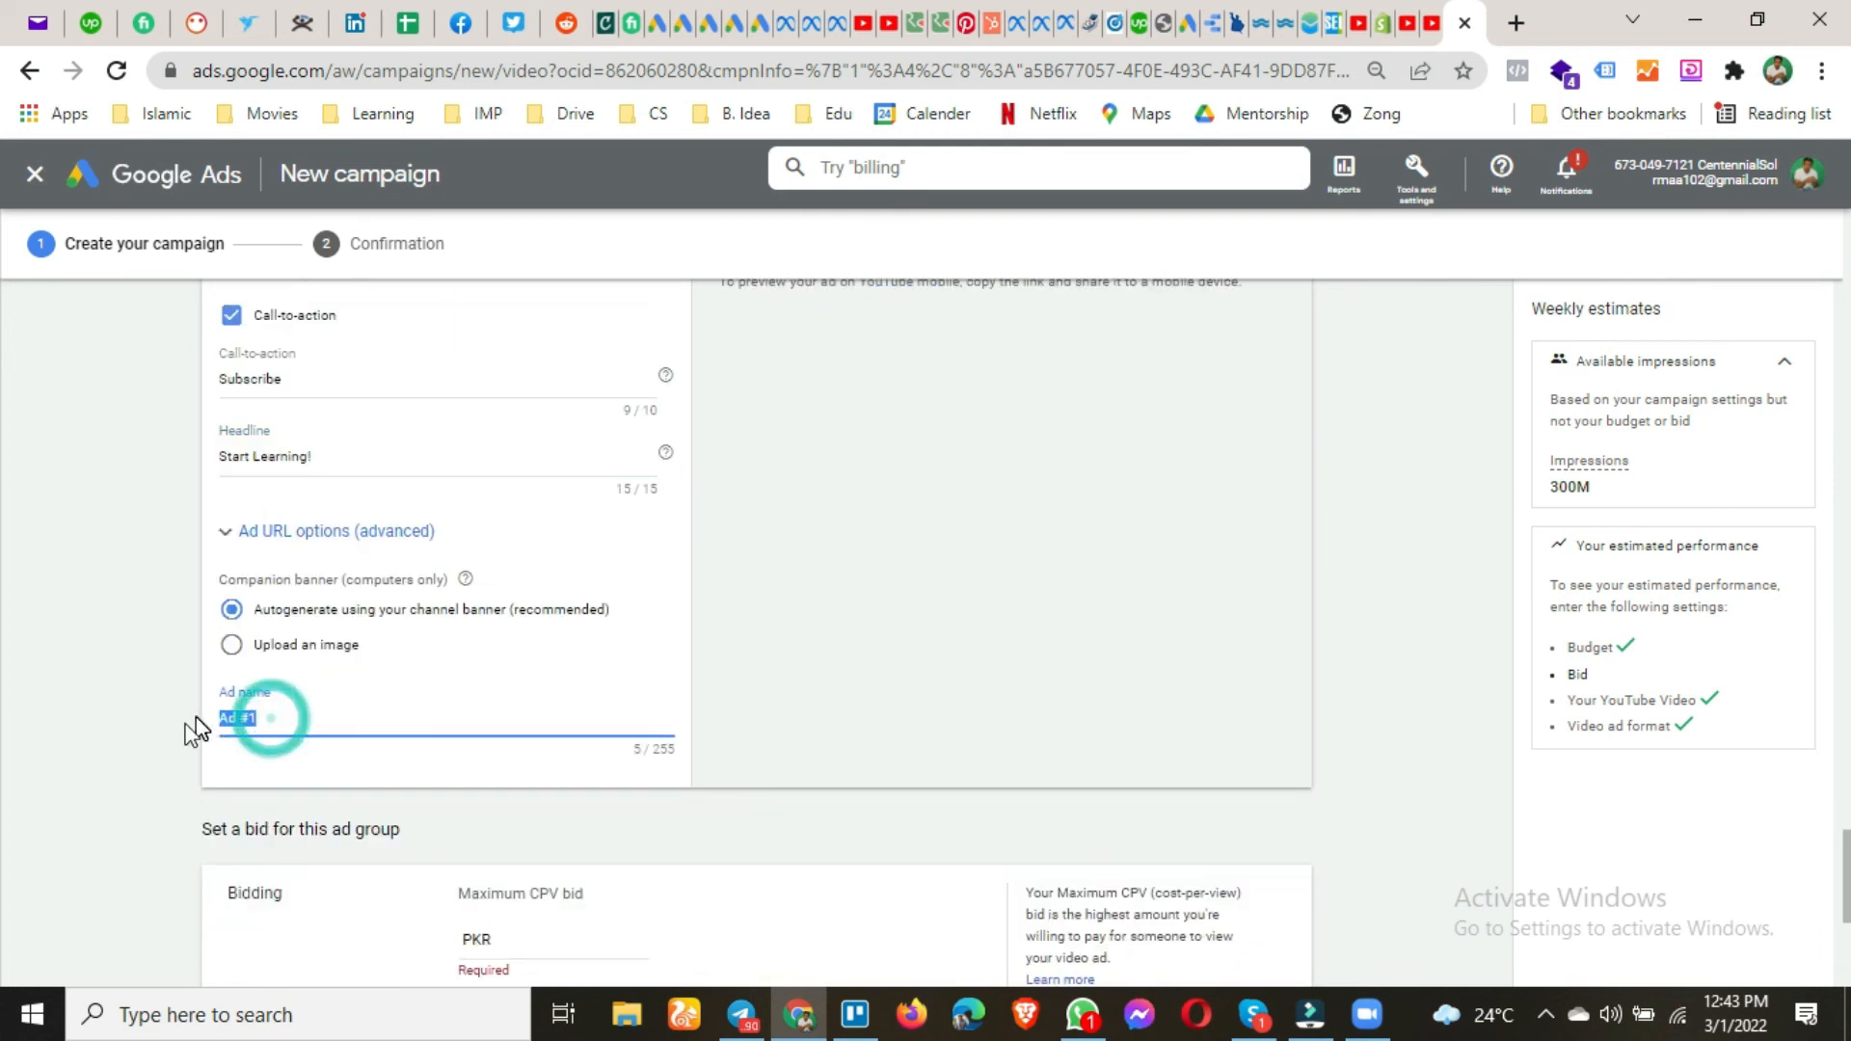
scroll(154, 748, down, 4)
click(543, 594)
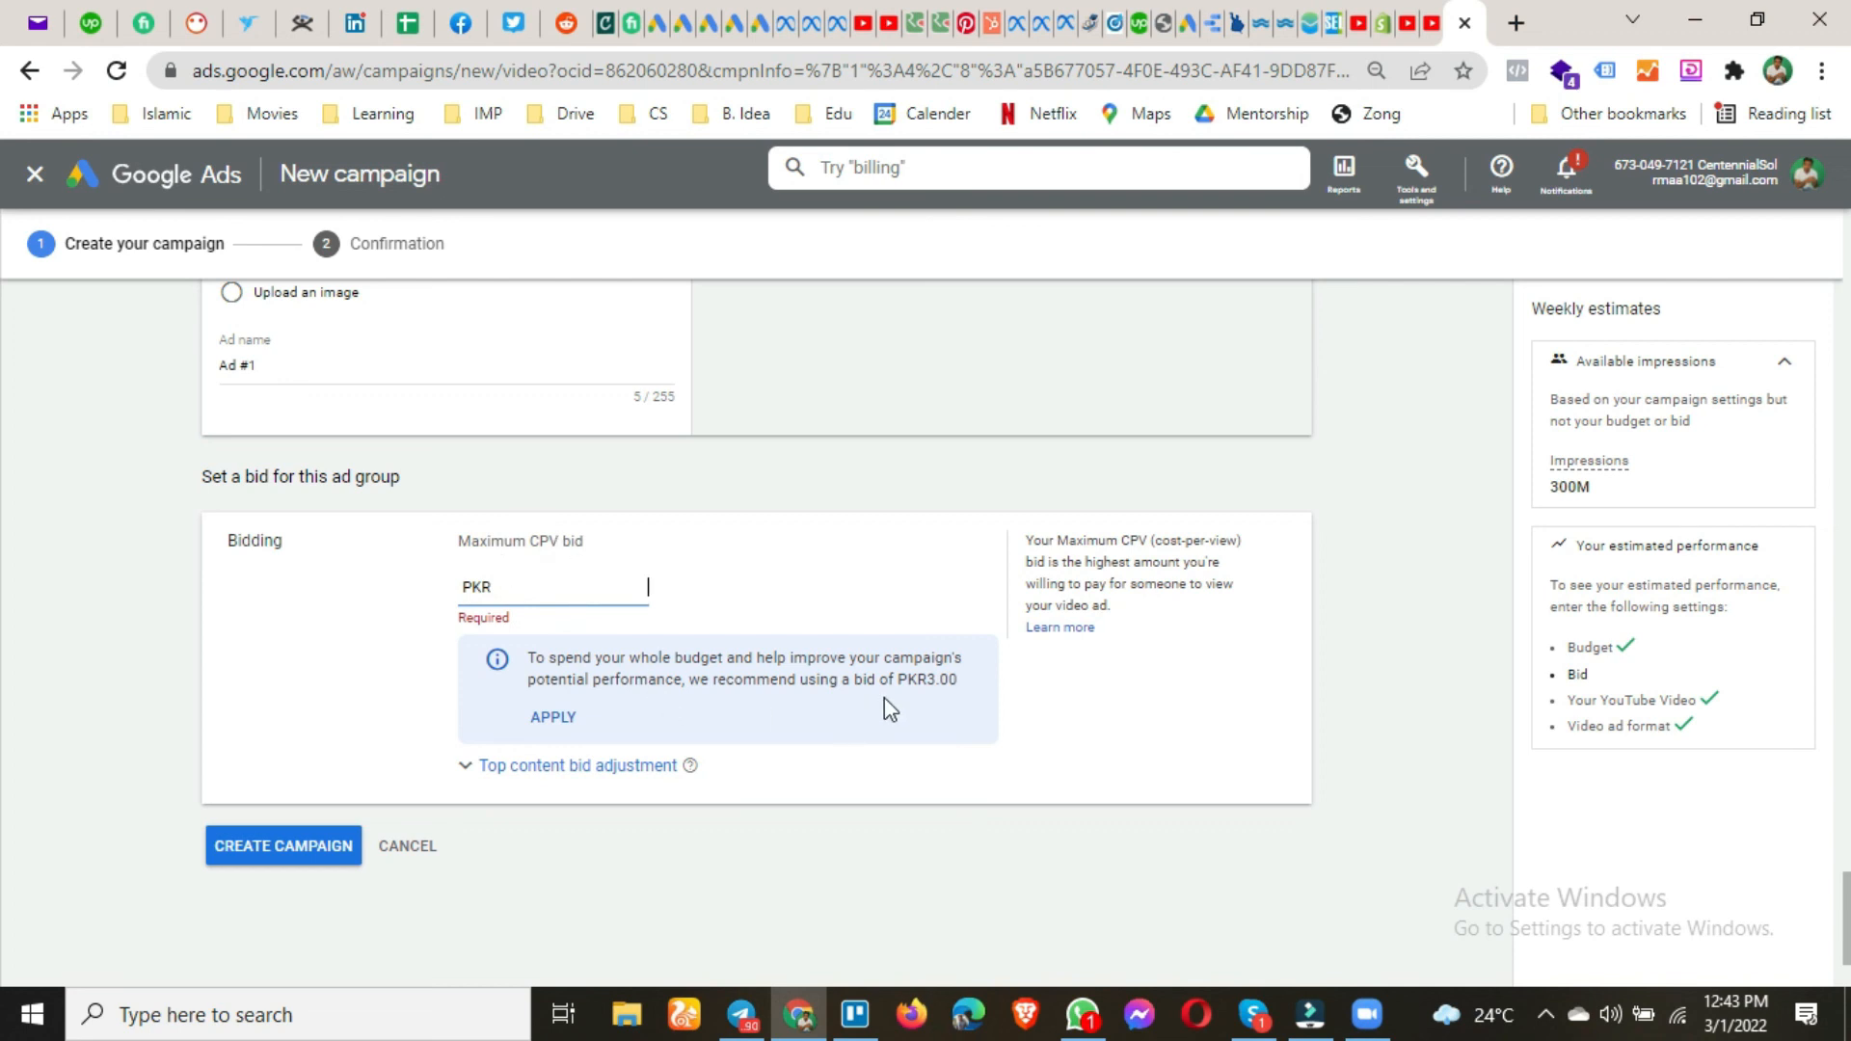
drag(914, 680, 951, 683)
click(538, 718)
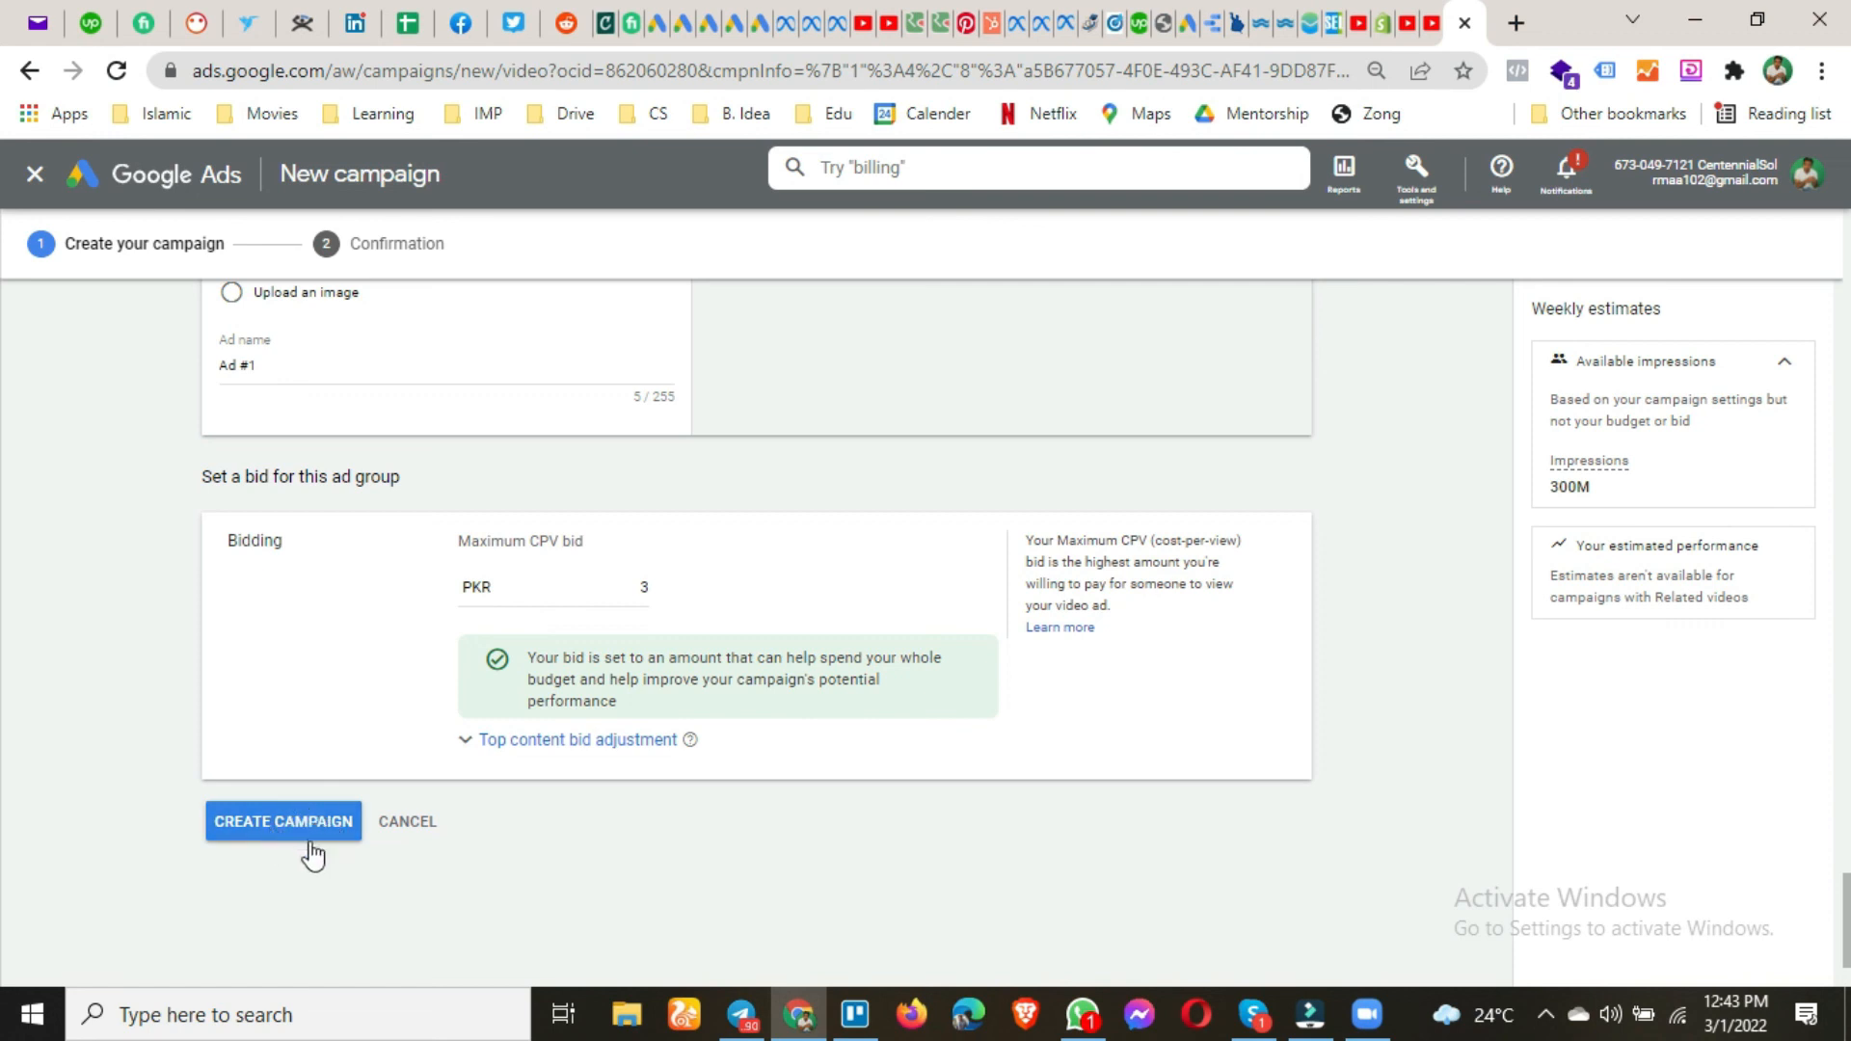
Create the video campaign and review its summary on the confirmation page.
click(280, 822)
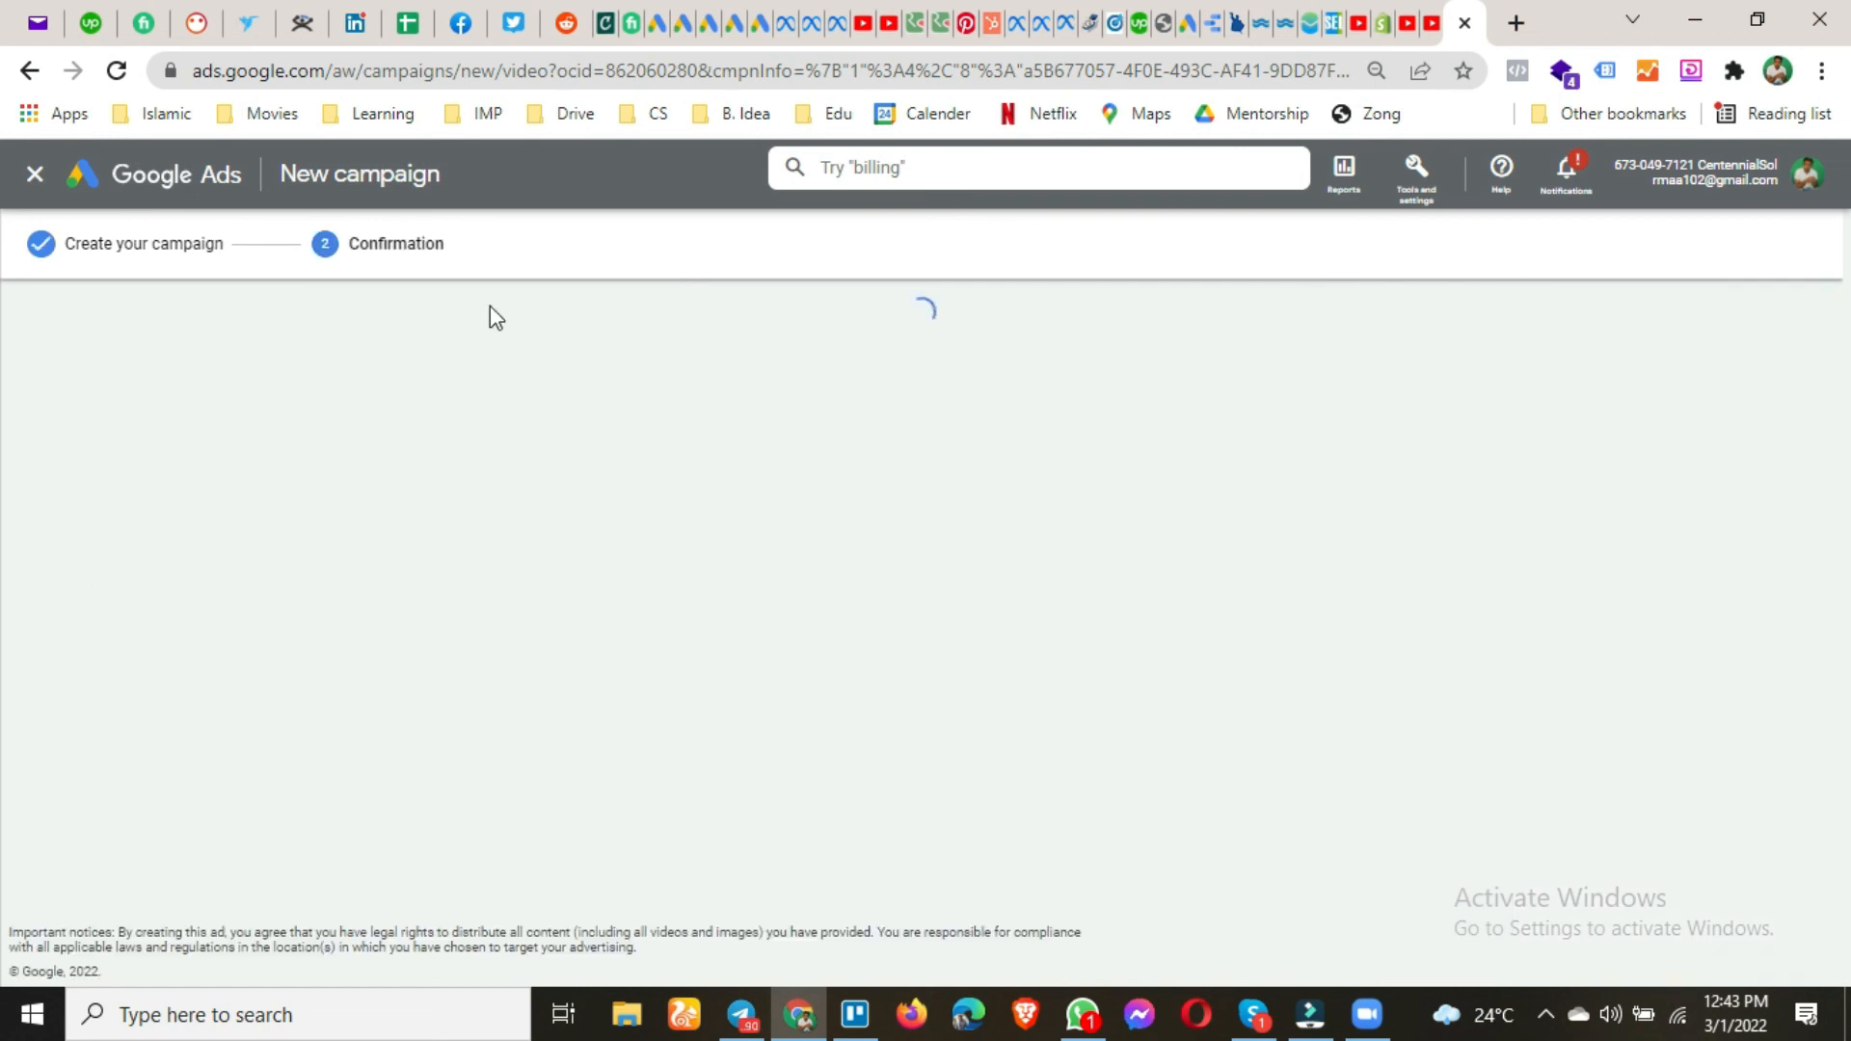
click(1355, 657)
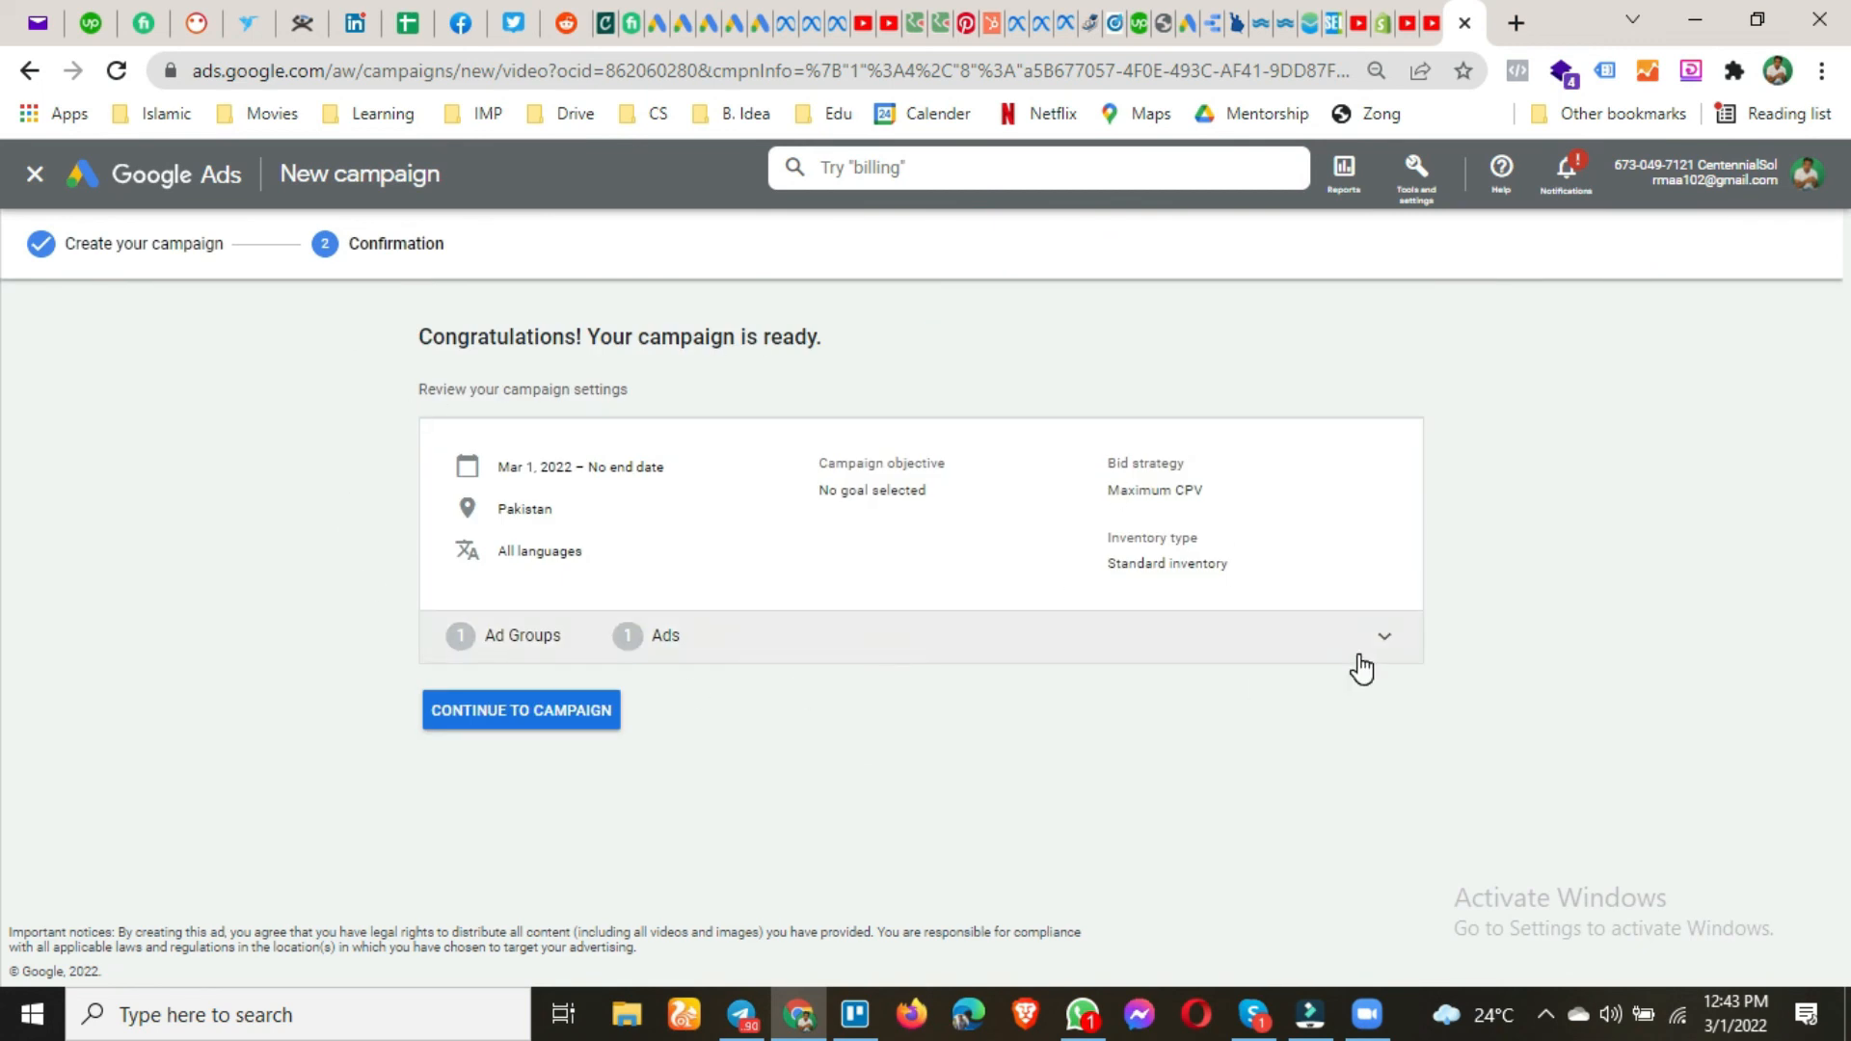